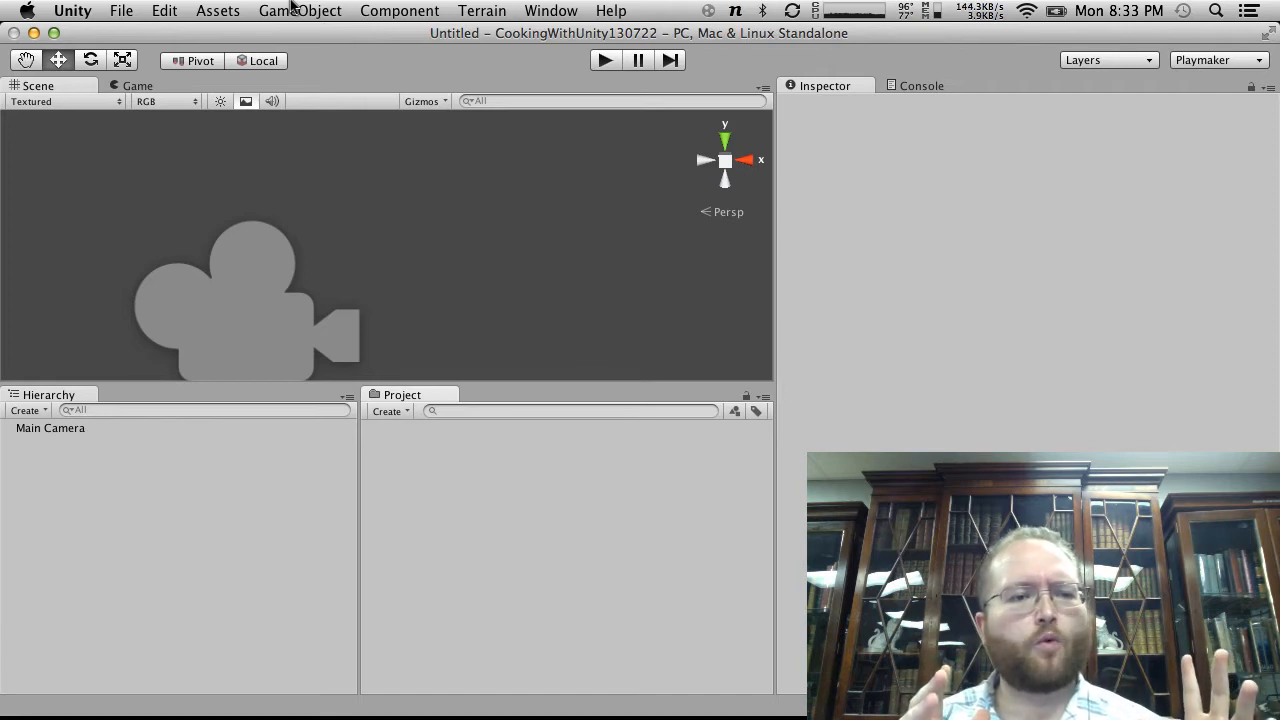
Import the Character Controller package into the project with all of its items included
left_click(290, 10)
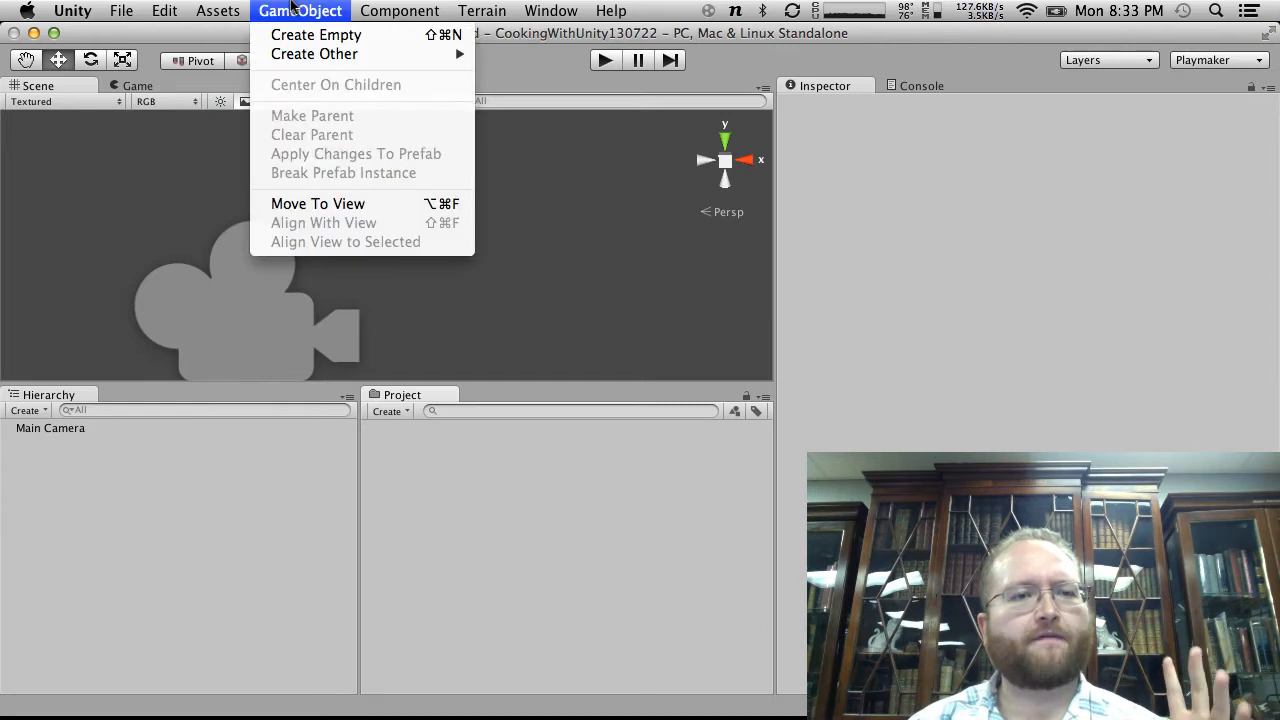
mouse_move(218, 10)
mouse_move(268, 141)
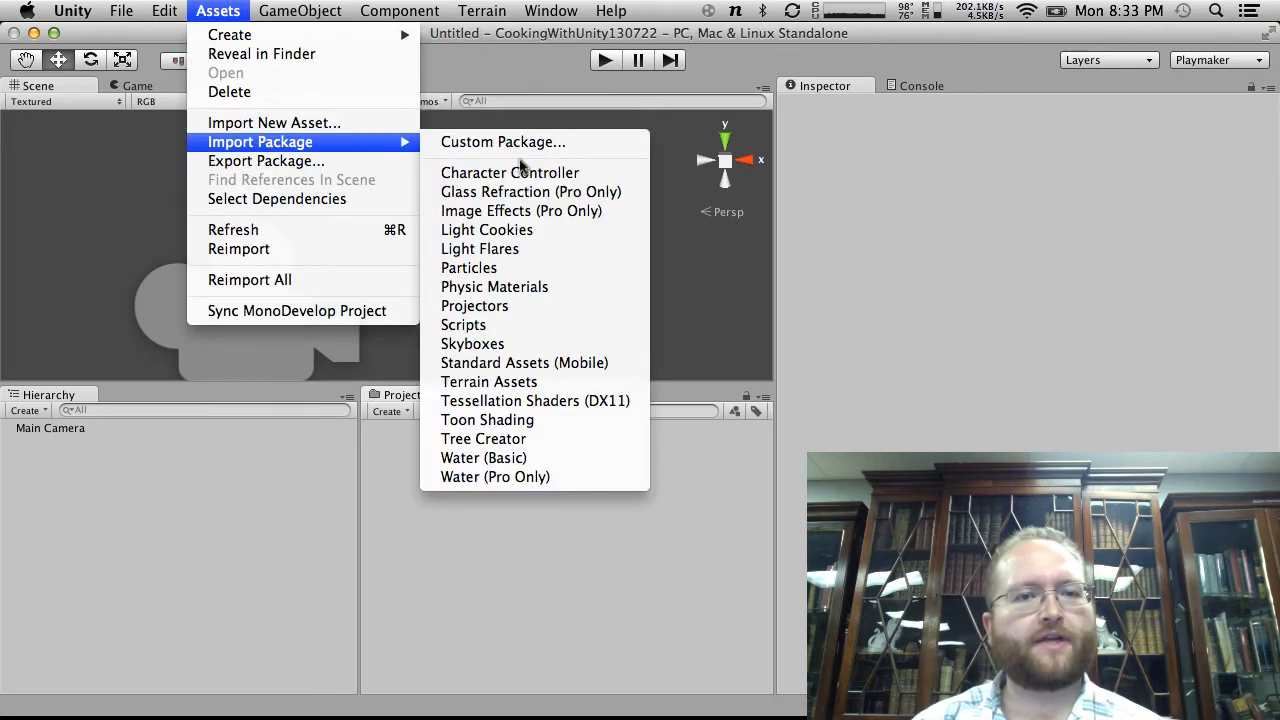
left_click(581, 173)
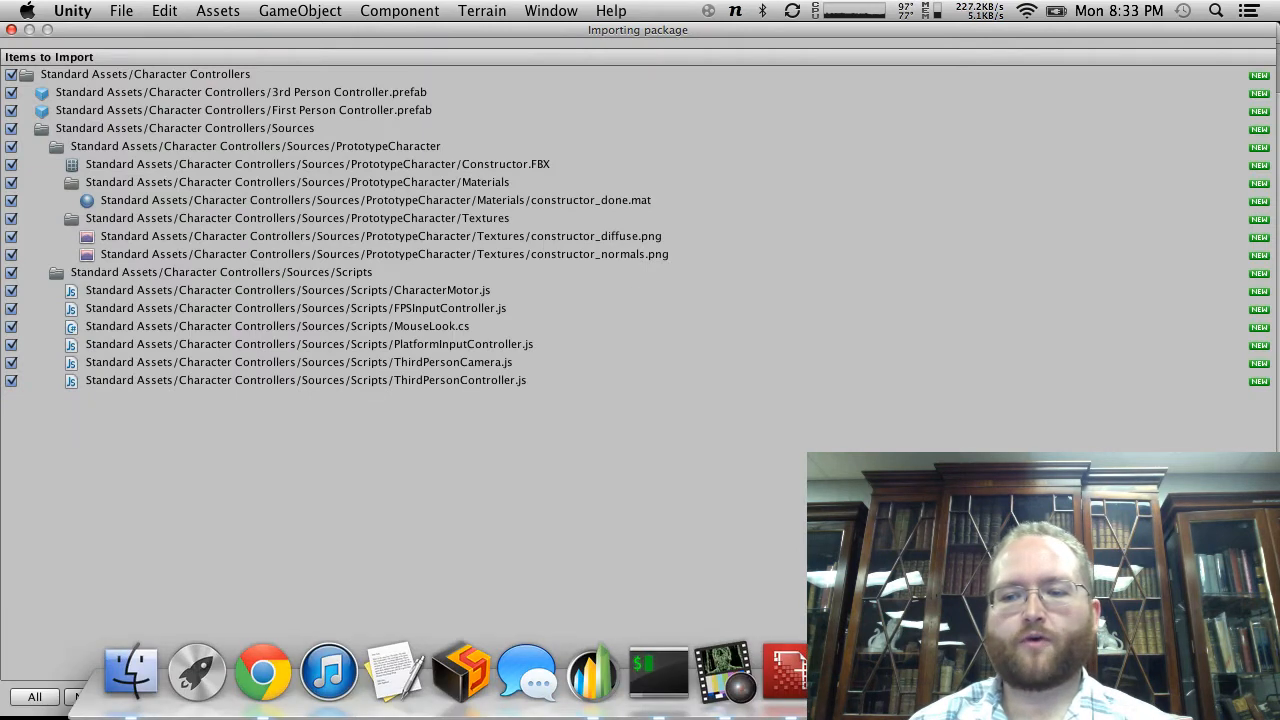
left_click(1241, 697)
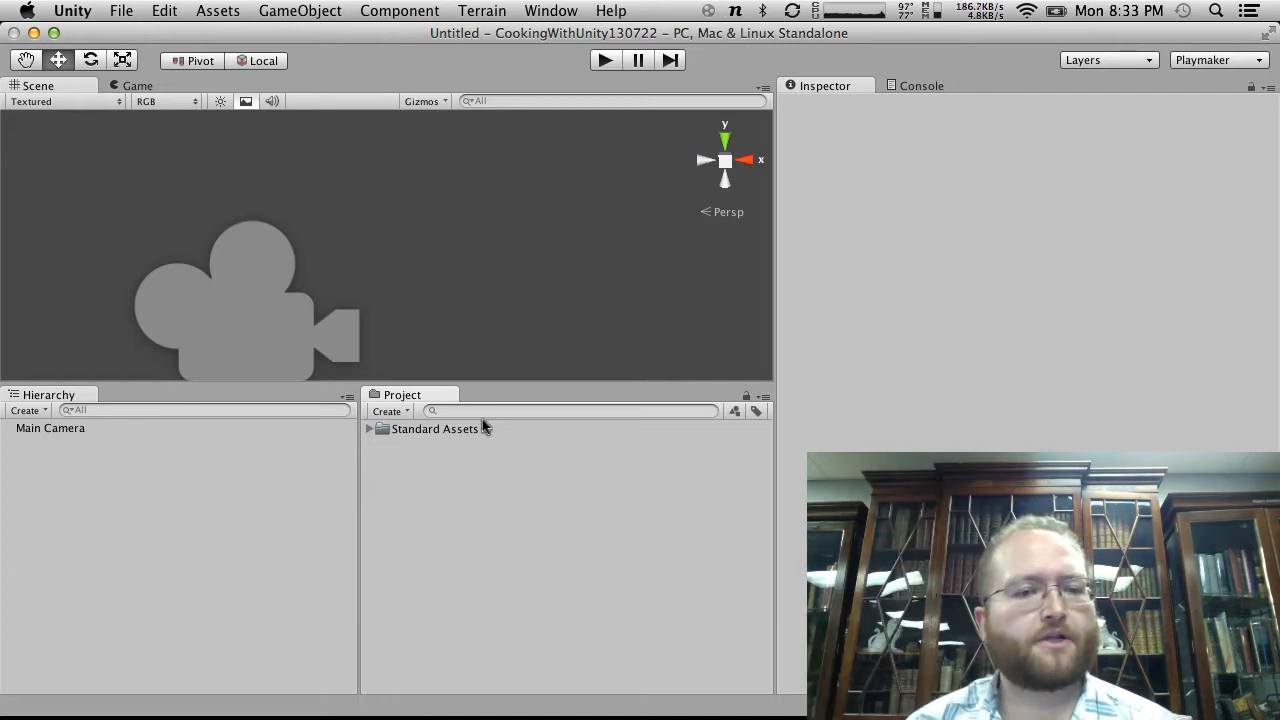
Add a plane to the scene and expand the Character Controllers folder inside Standard Assets
left_click(28, 410)
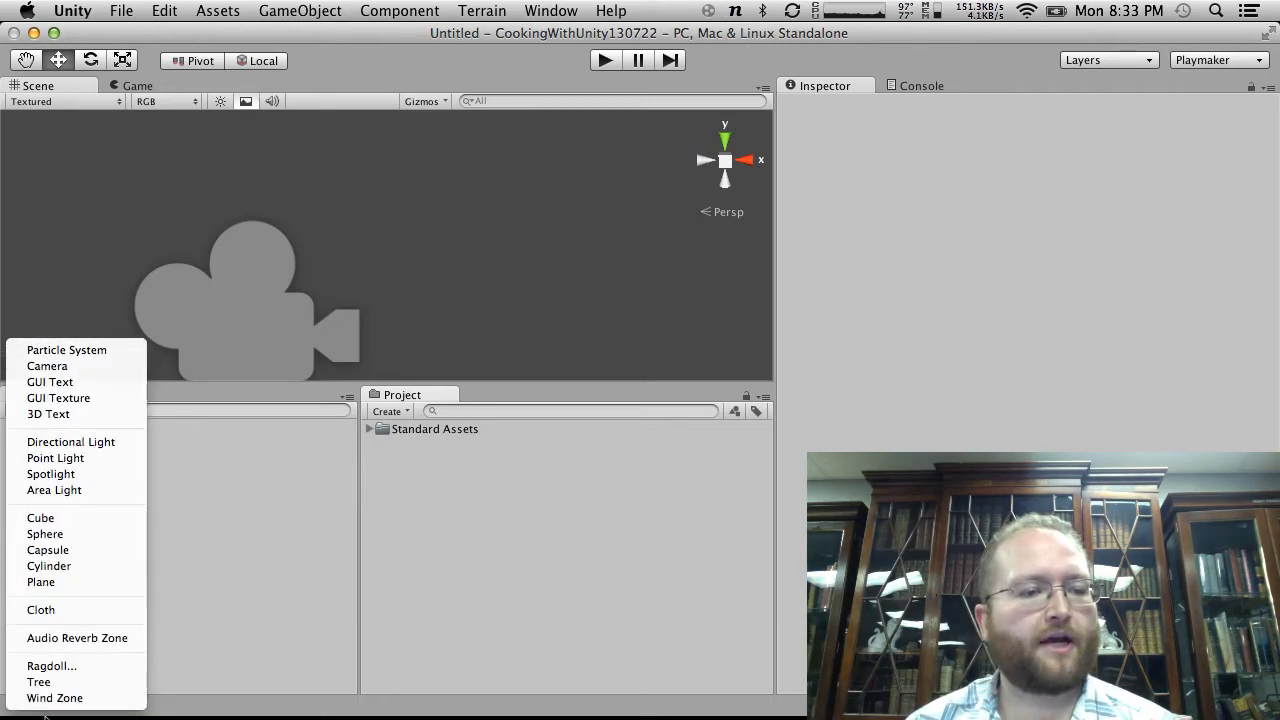
left_click(60, 586)
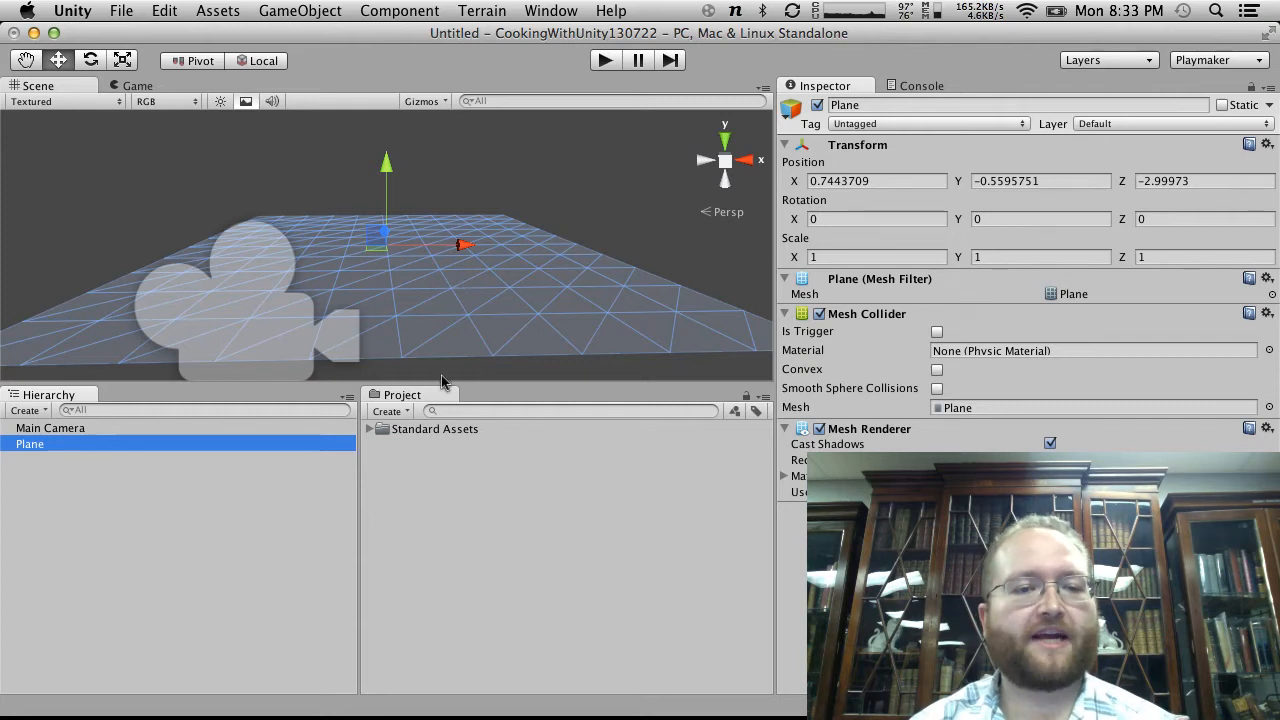
left_click(371, 430)
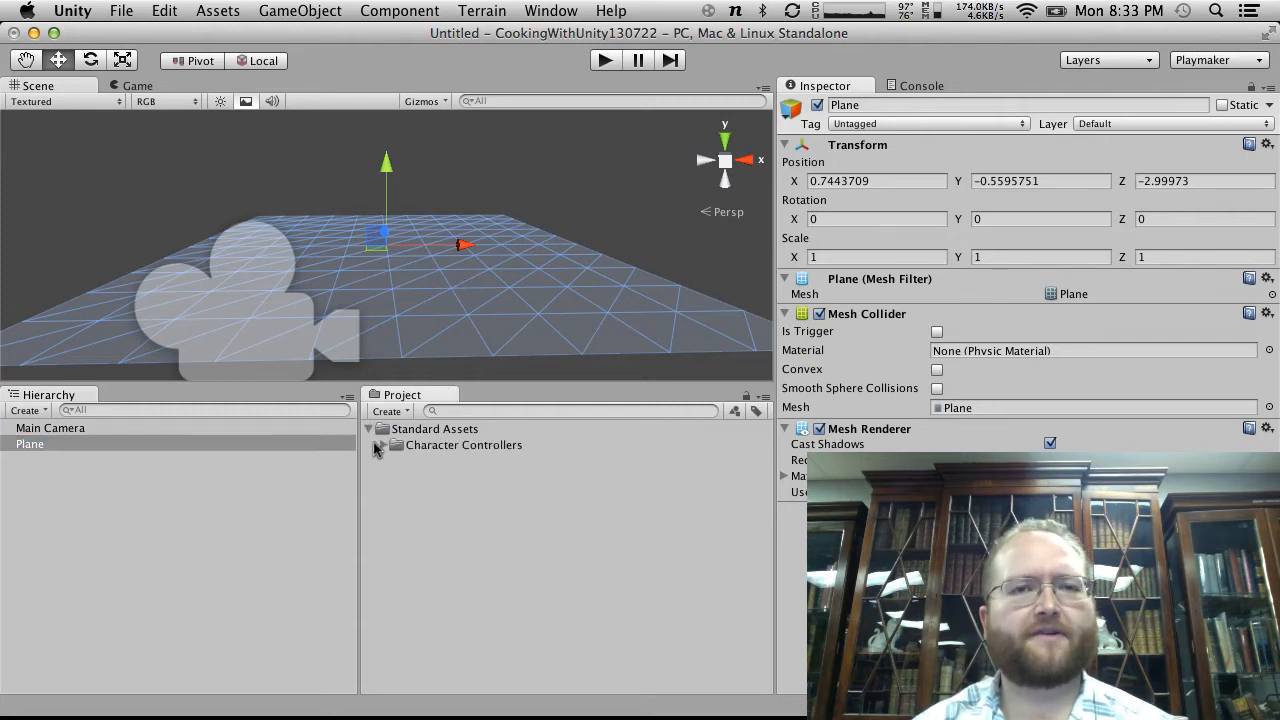
left_click(375, 445)
left_click(377, 443)
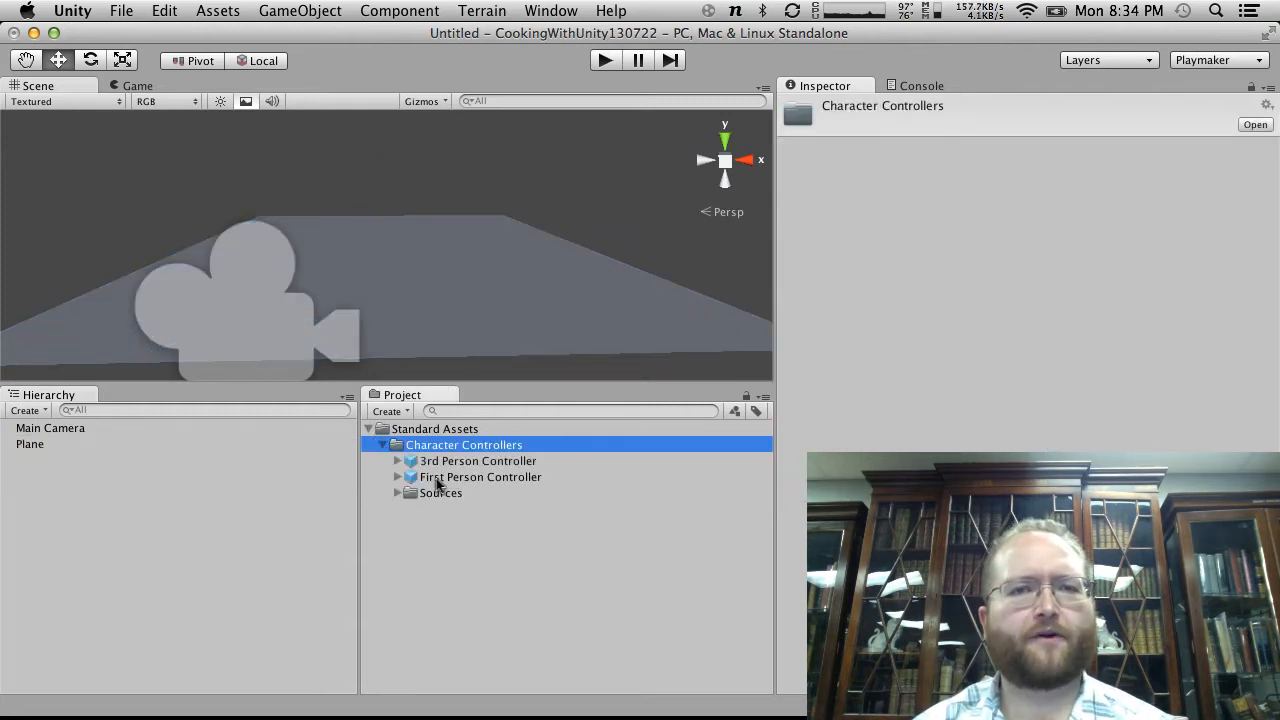
Set the plane's position to 0 on X, Y and Z
left_click(98, 447)
left_click(912, 180)
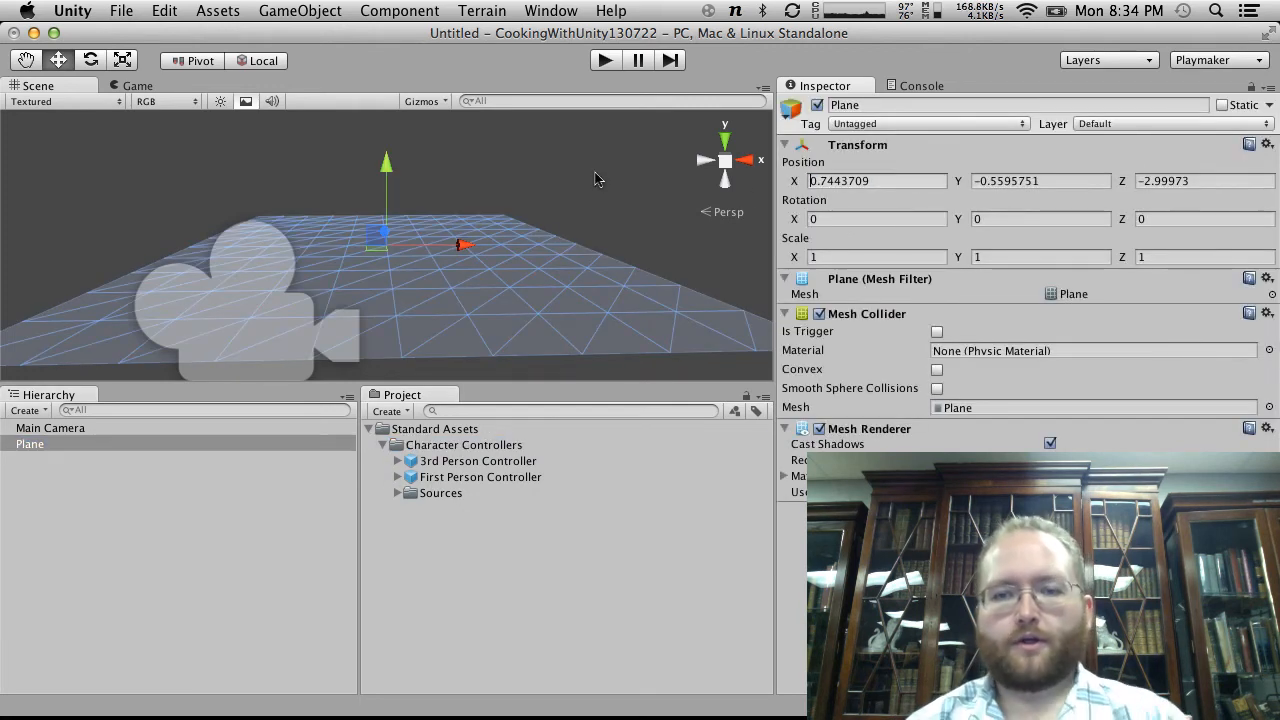
double_click(886, 190)
type("0")
key("Tab")
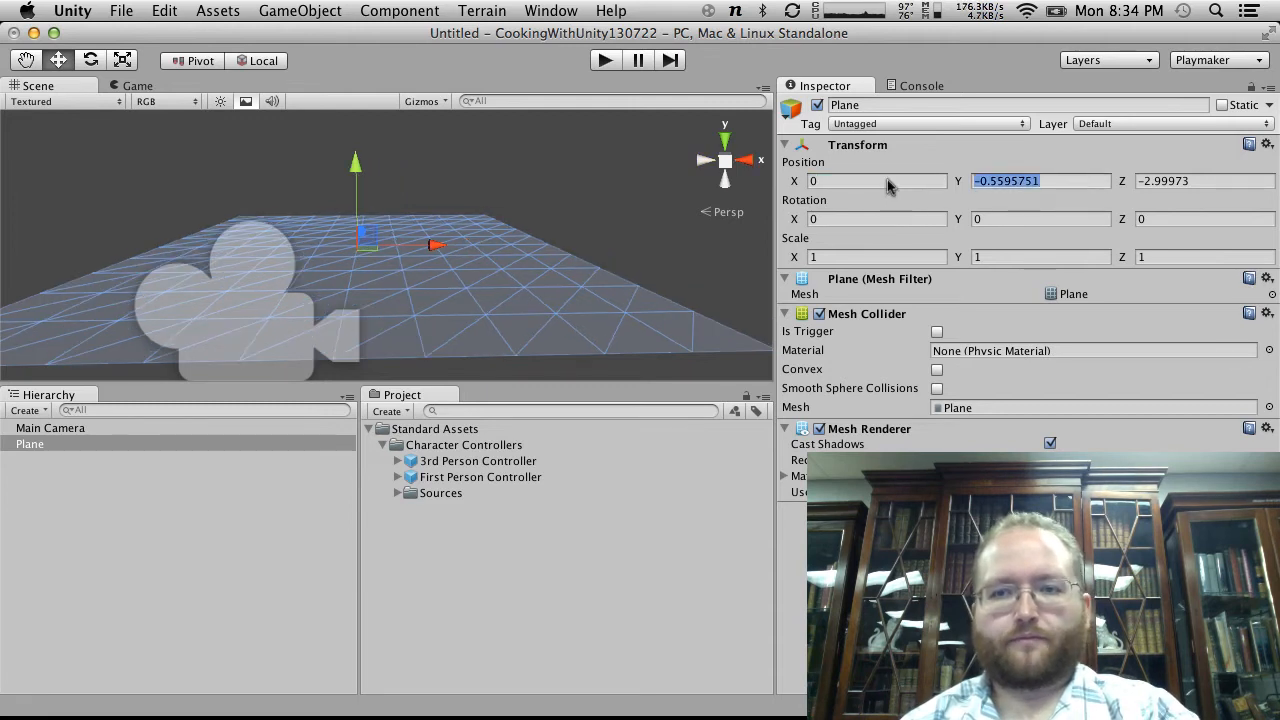
type("0")
left_click_drag(1258, 185, 900, 164)
type("0")
left_click(283, 328)
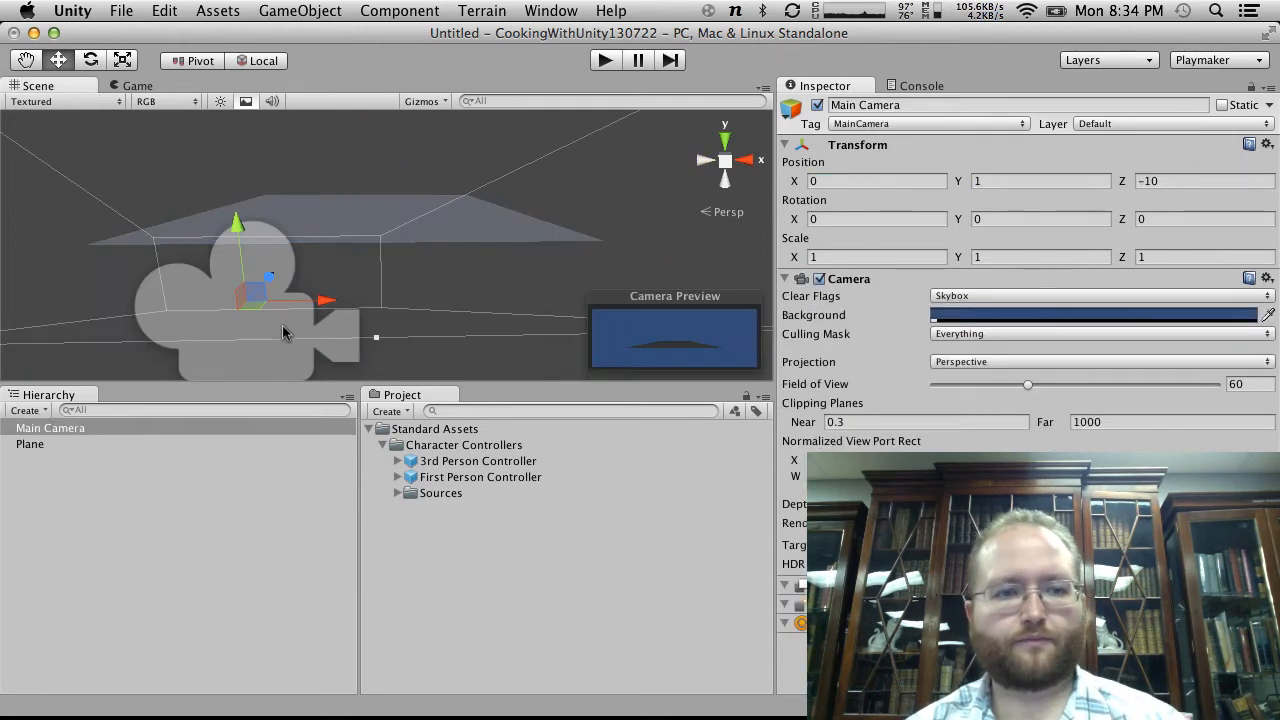
right_click(28, 443)
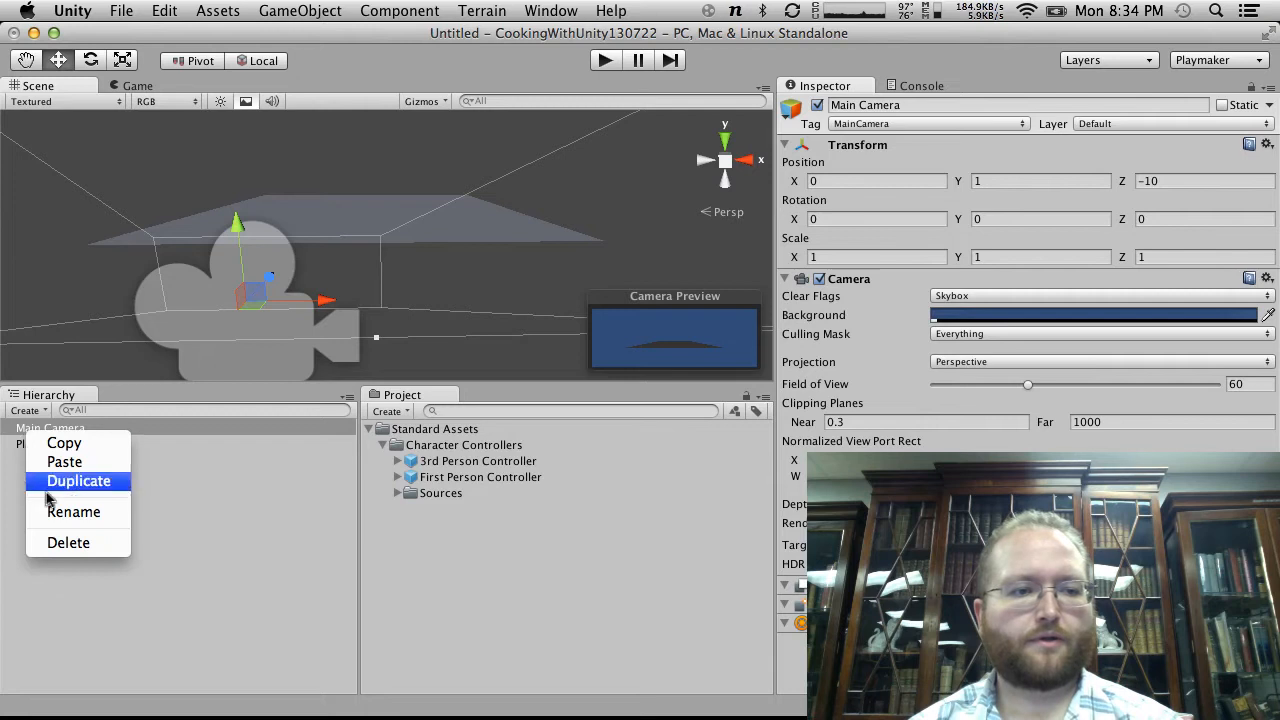
left_click(80, 545)
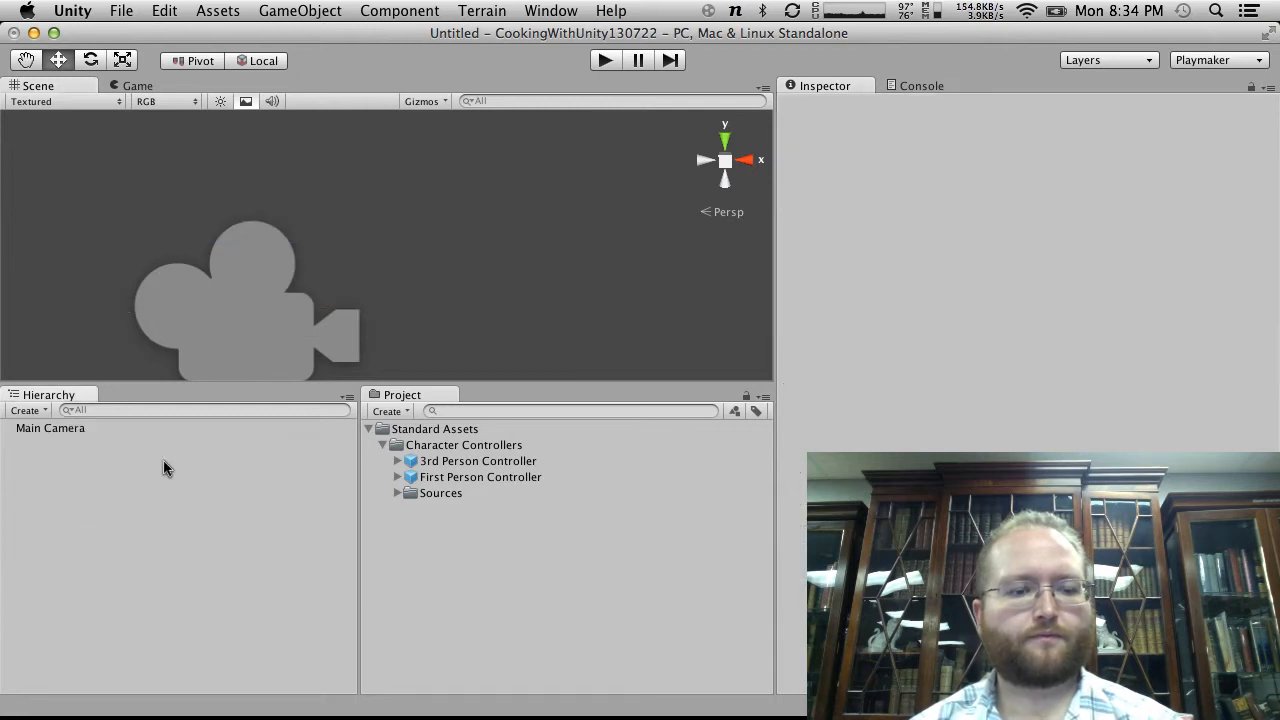
key("super+z")
Delete the Main Camera from the scene
left_click(67, 430)
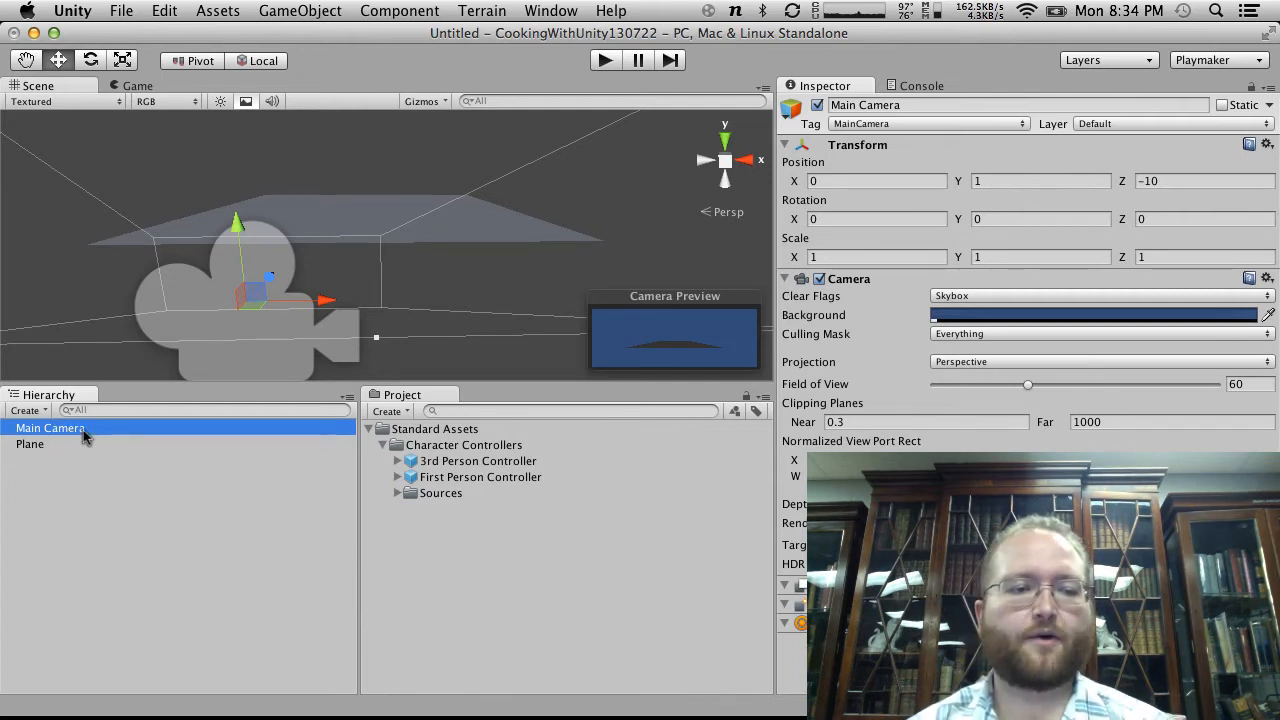
right_click(83, 430)
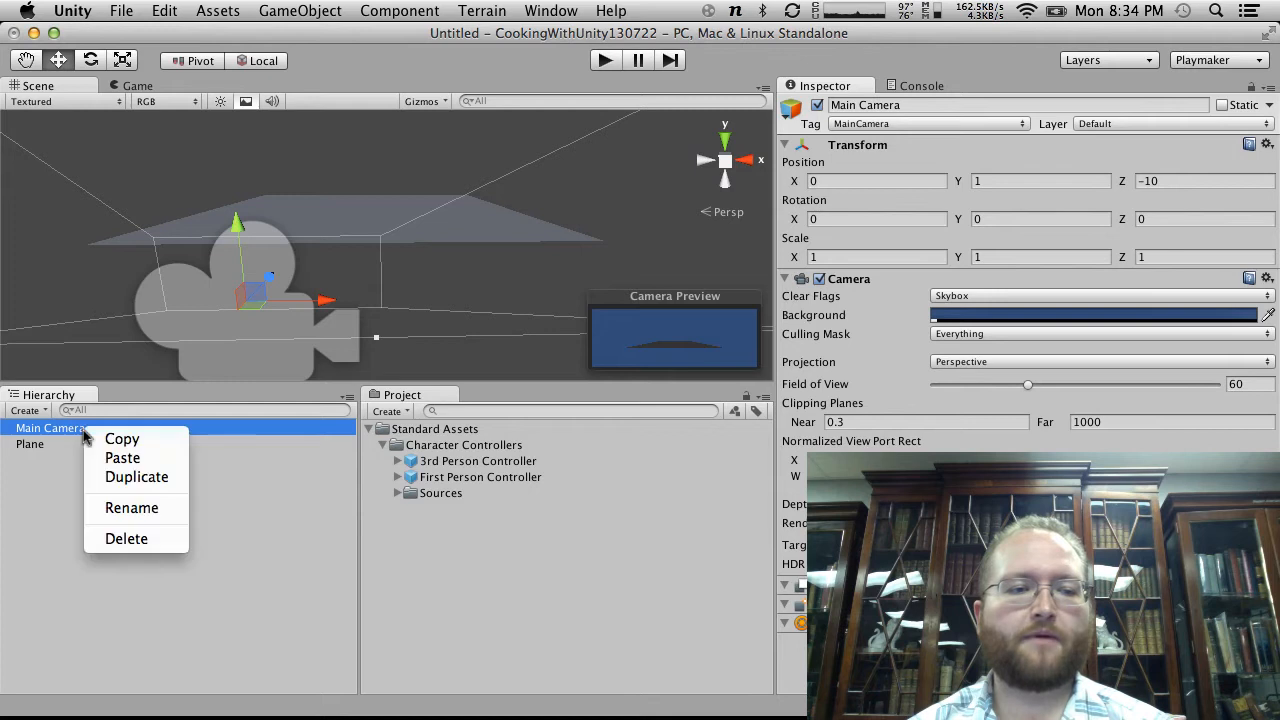
left_click(148, 540)
Add a directional light to the scene
left_click(26, 411)
scroll(24, 430, "down", 2)
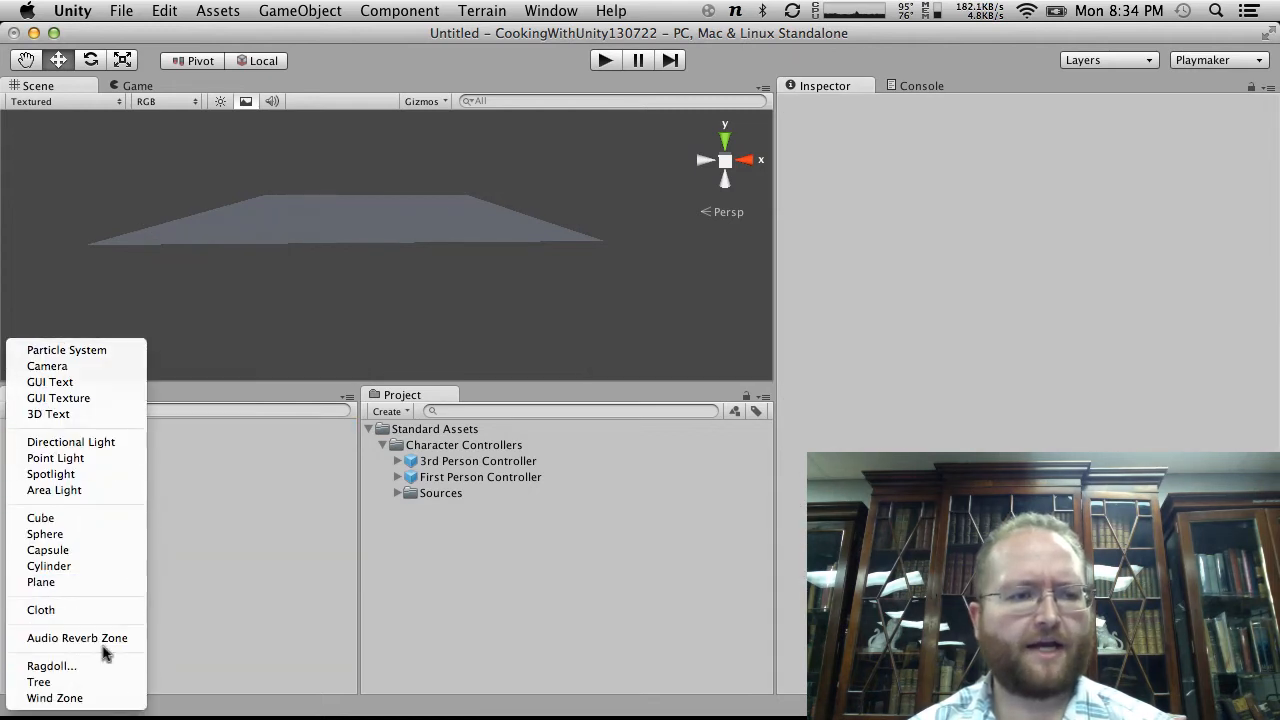
left_click(84, 444)
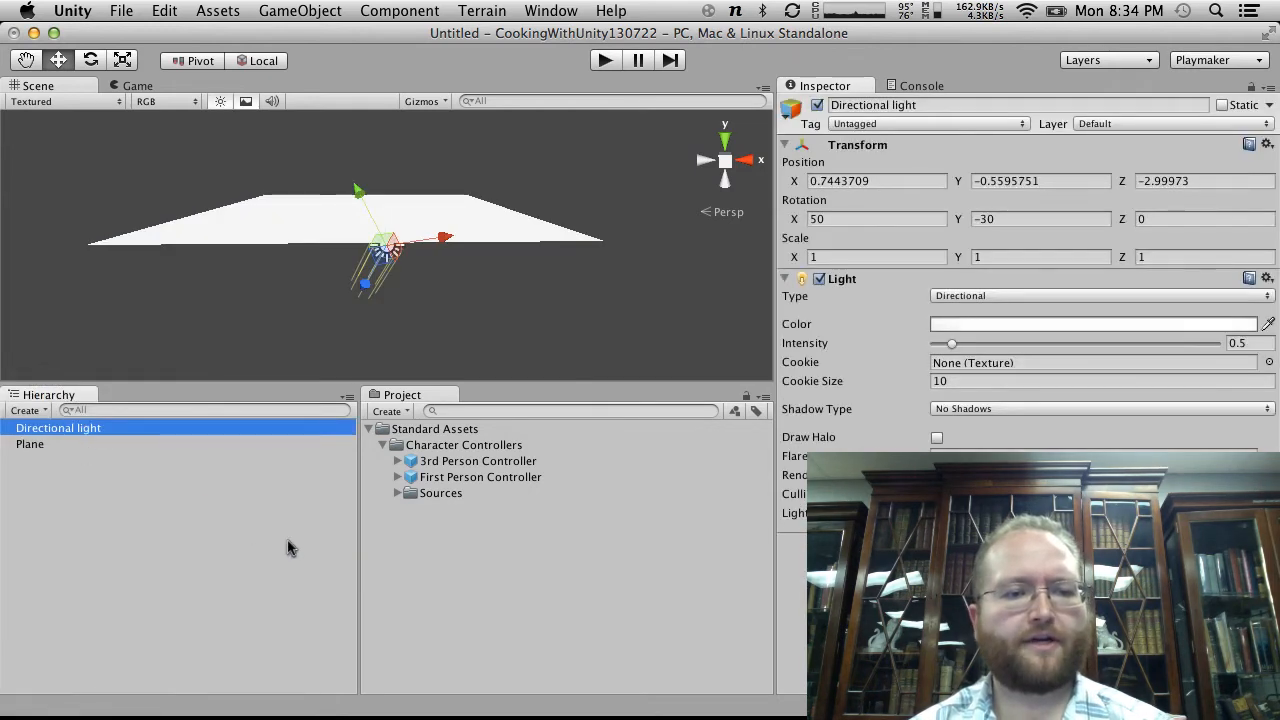
Place the First Person Controller prefab above the plane's middle, at about X -0.14, Y 1.34, Z -1.09
left_click(462, 479)
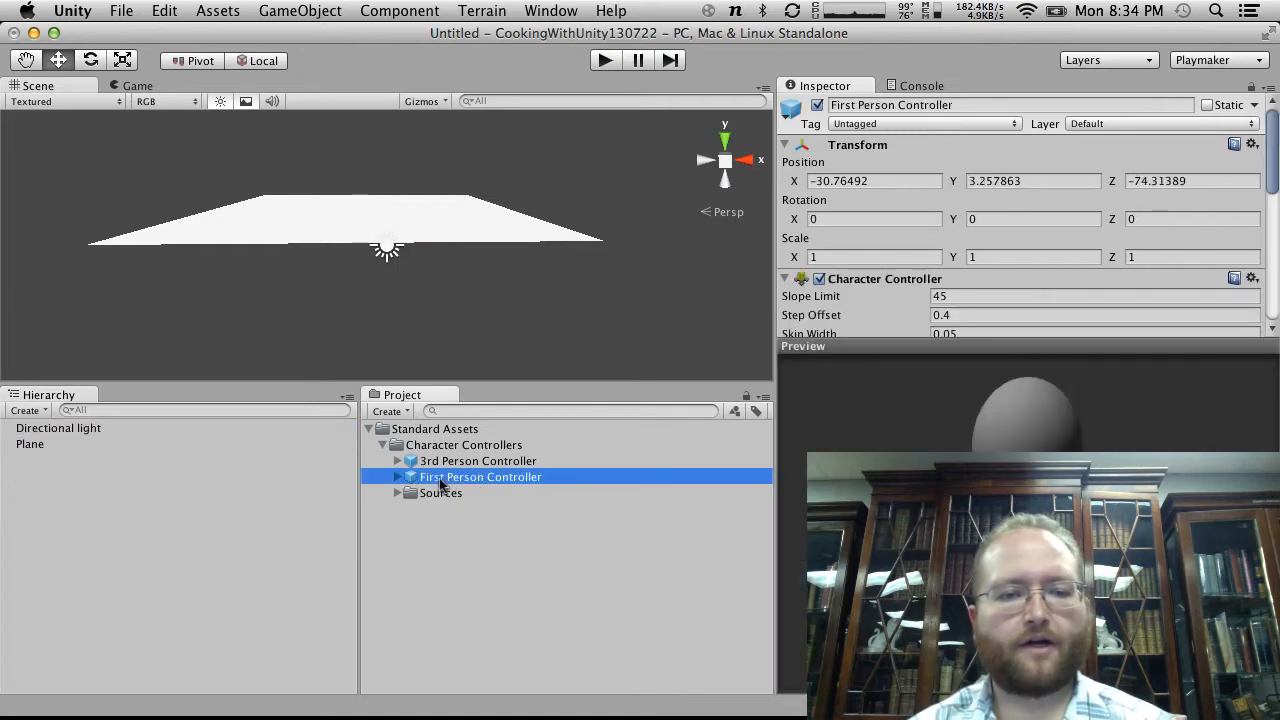
left_click_drag(452, 479, 355, 165)
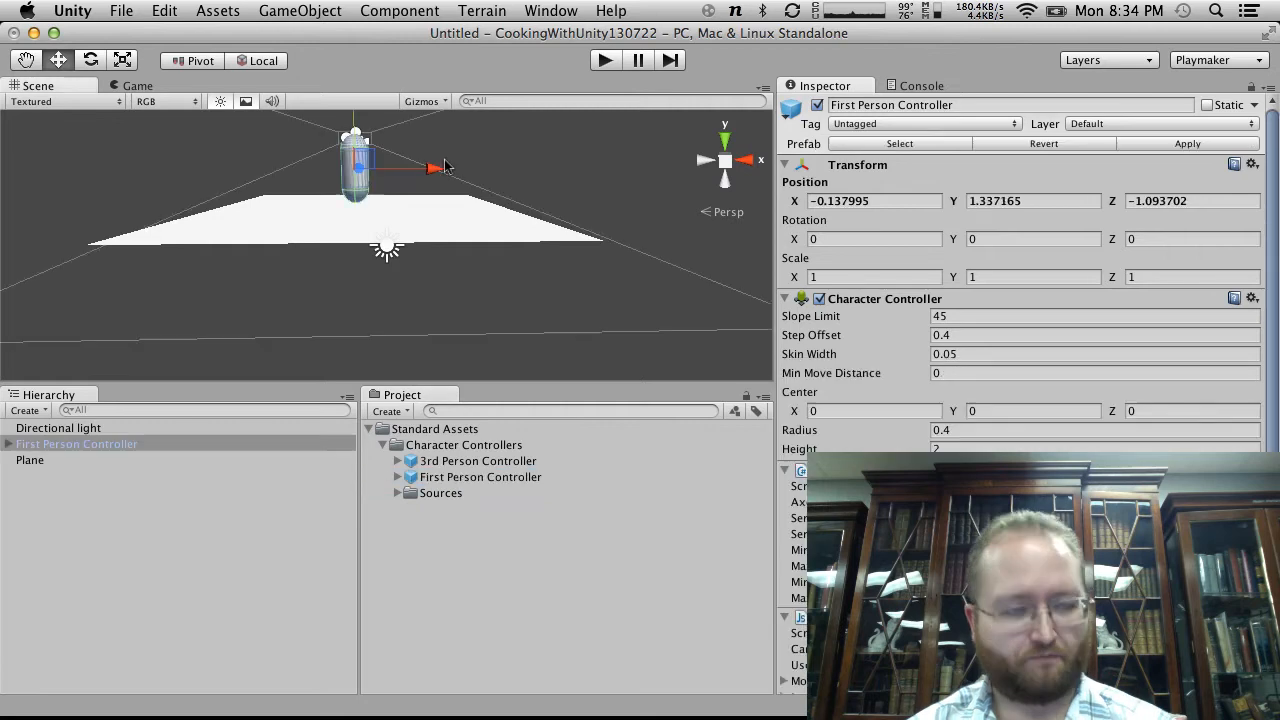
left_click_drag(519, 149, 80, 128, "alt")
Play-test the scene by walking the first-person character around the plane, and stop play mode
left_click(607, 60)
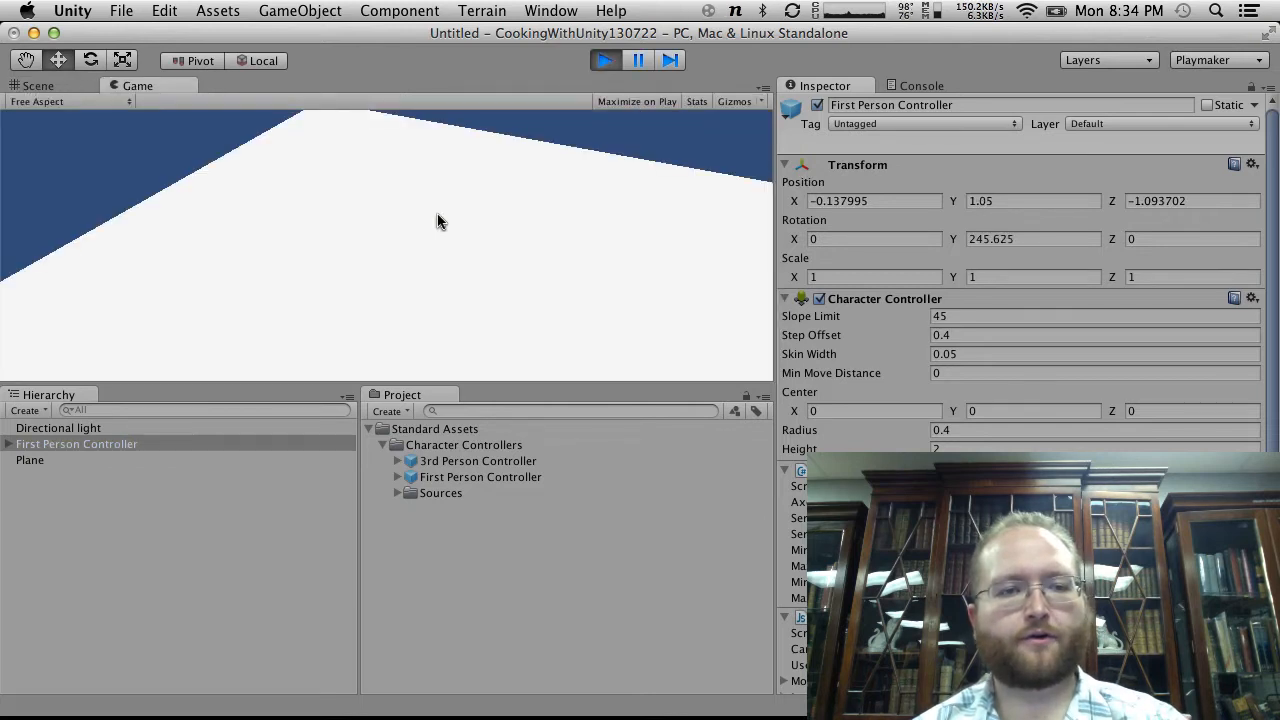
key("s")
key("a")
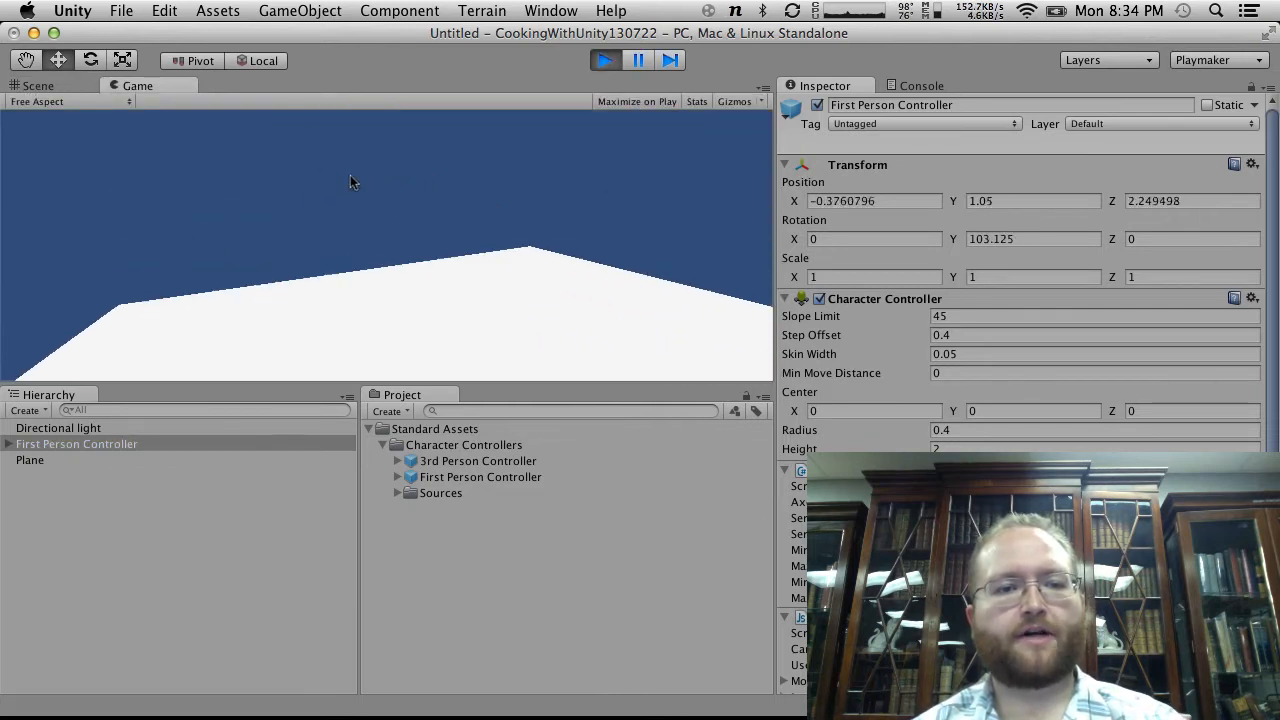
key("w")
left_click(605, 60)
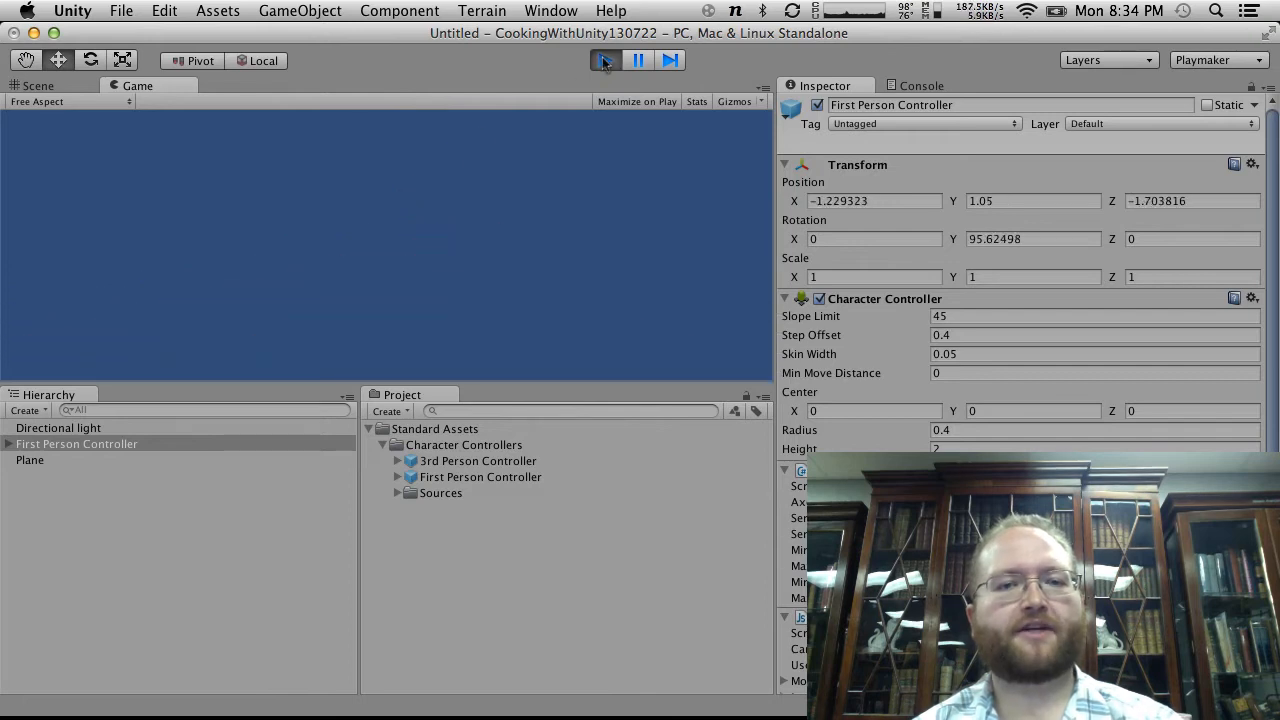
Enlarge the plane by setting its scale to 10 on X and 10 on Z, keeping Y at 1
left_click(50, 459)
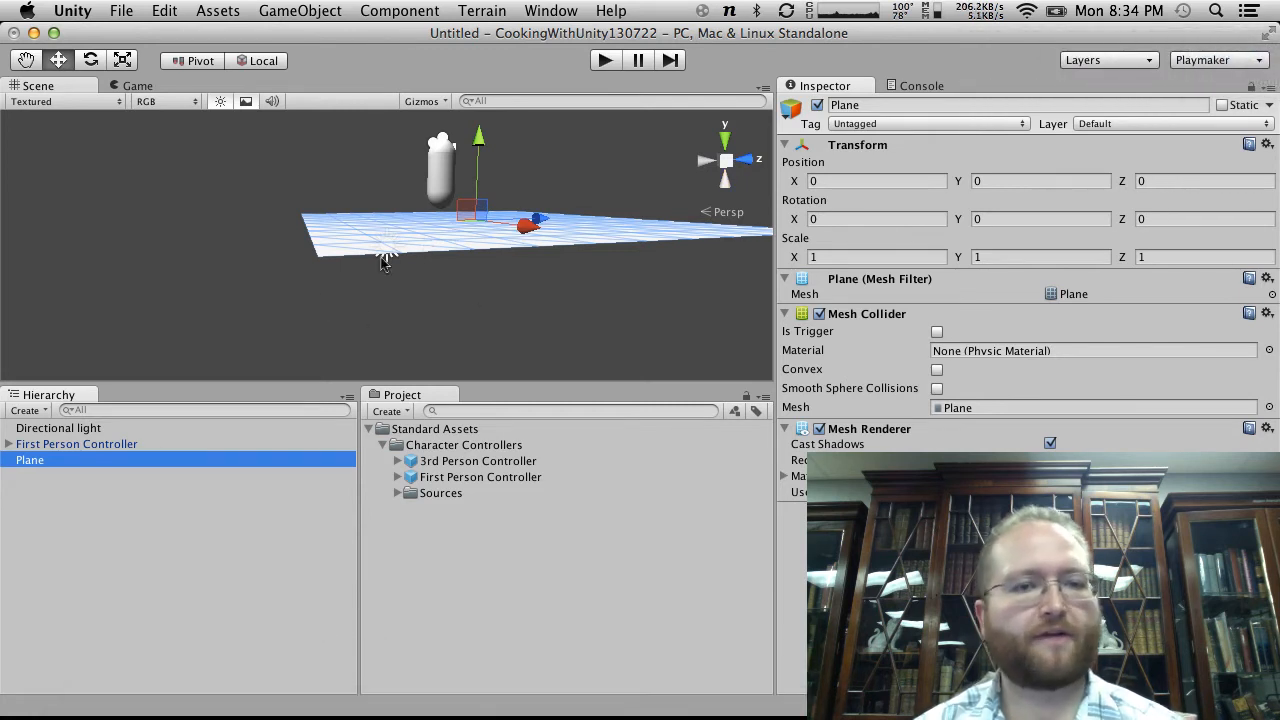
left_click(72, 446)
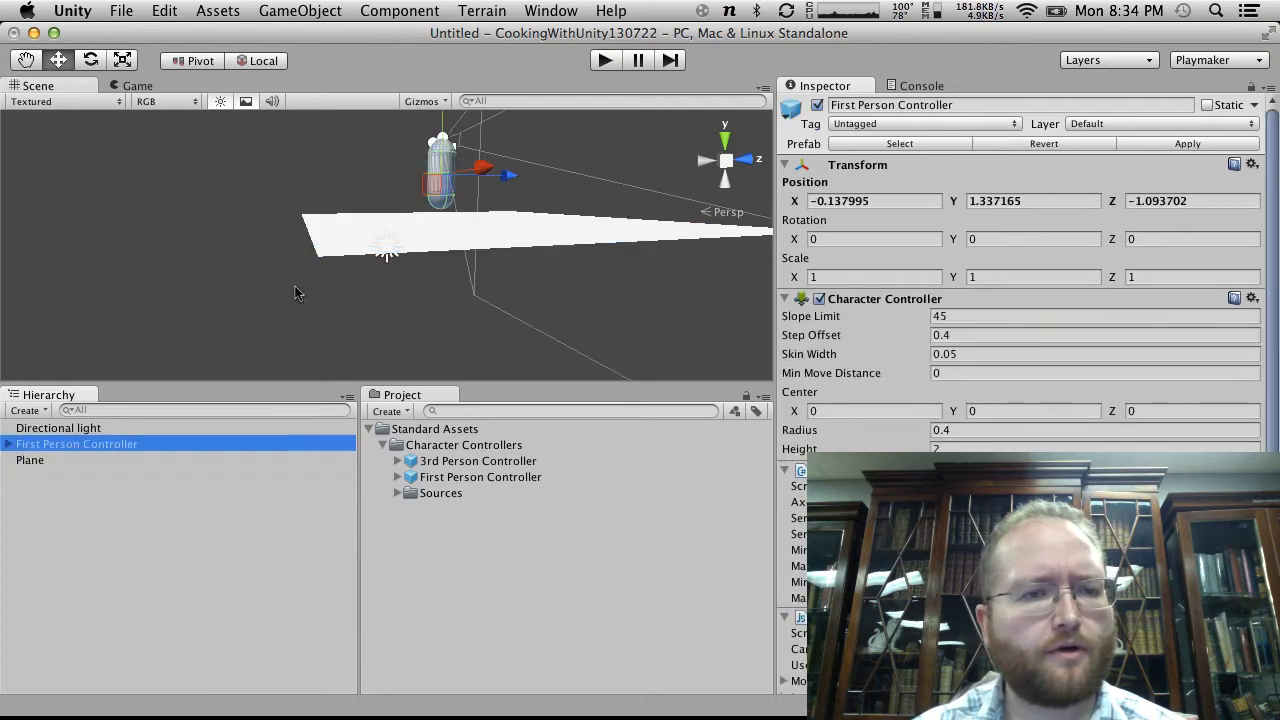
left_click(343, 252)
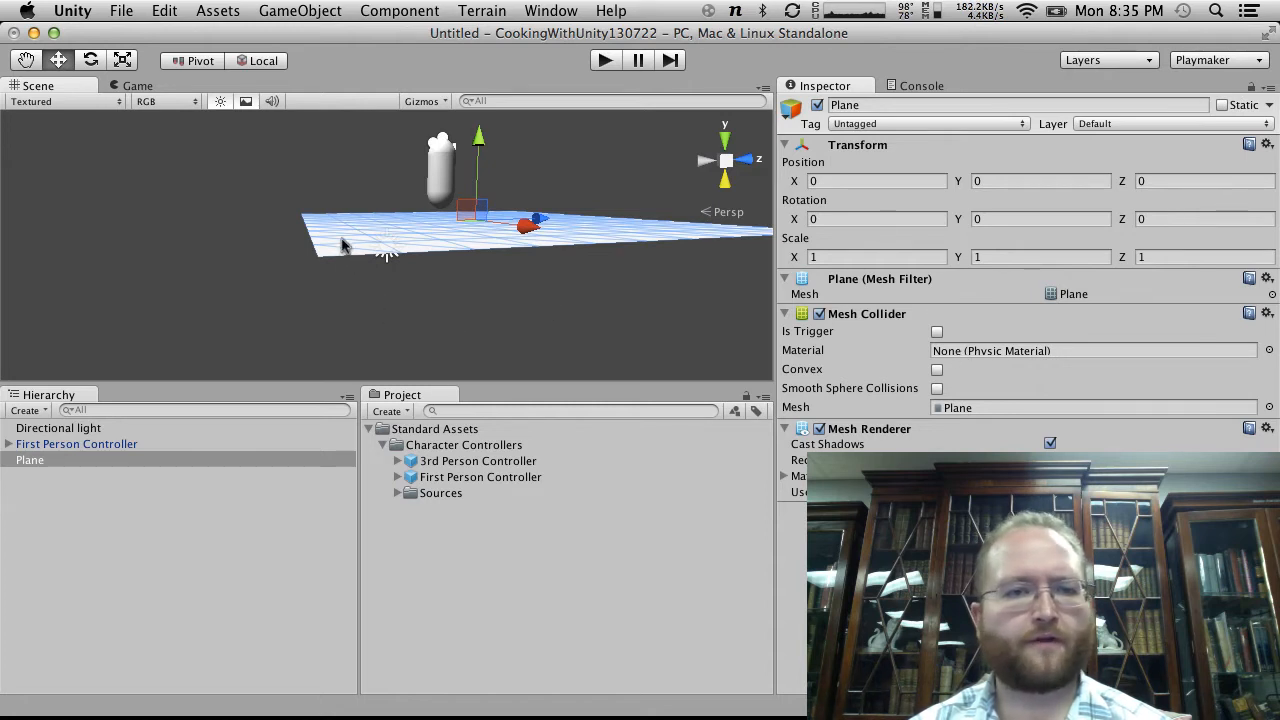
left_click(895, 257)
type("10")
key("Tab")
type("10")
key("BackSpace")
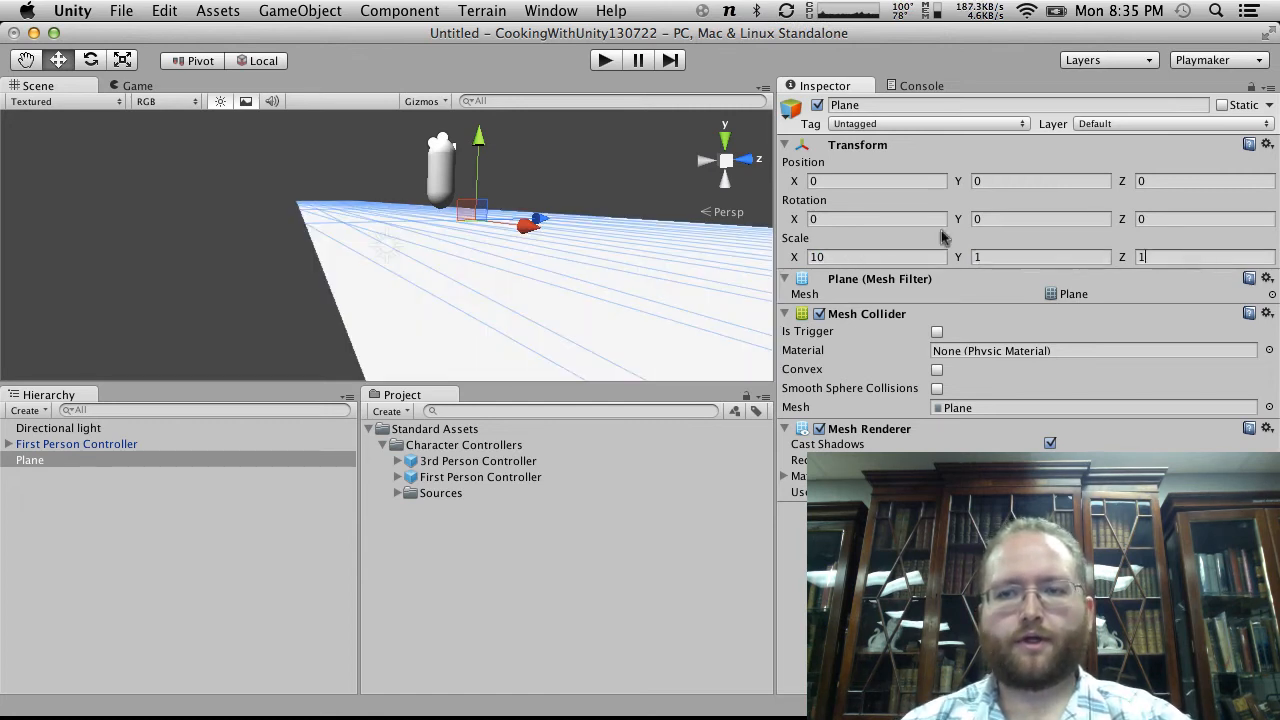
key("Tab")
type("10")
left_click_drag(294, 211, 418, 326, "alt")
scroll(419, 326, "down", 1)
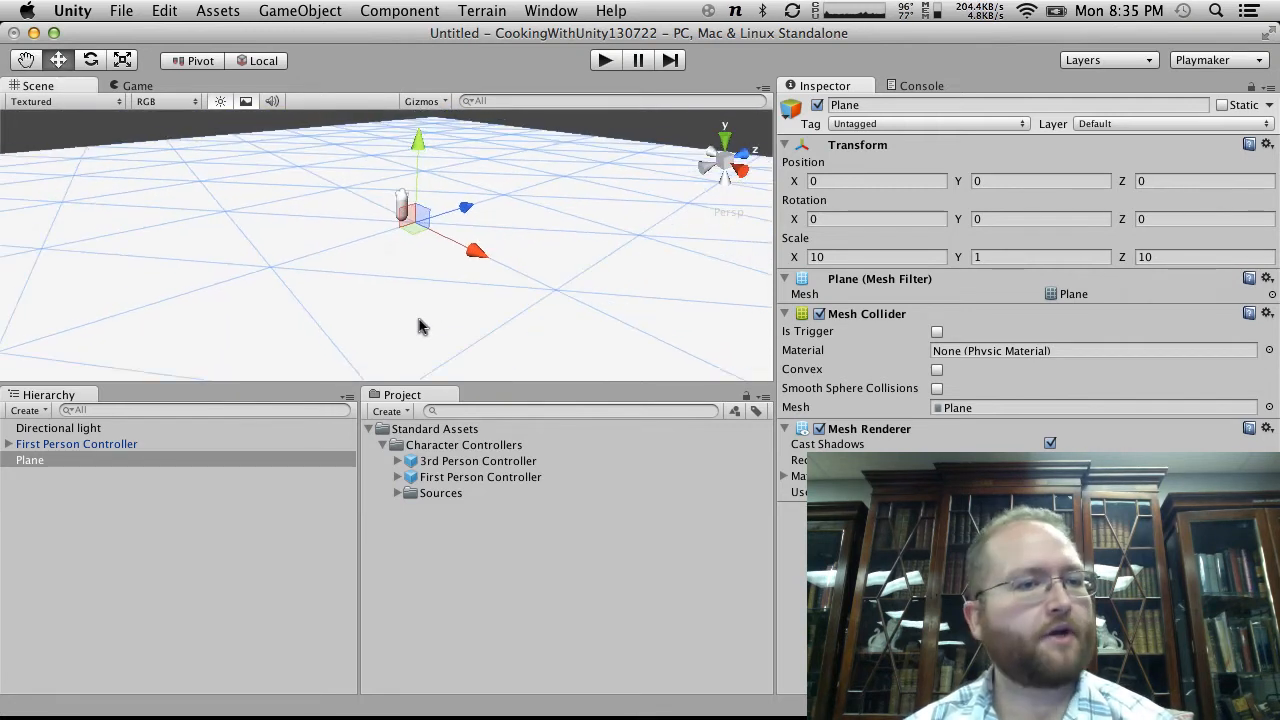
Add a sphere to the scene
left_click(27, 411)
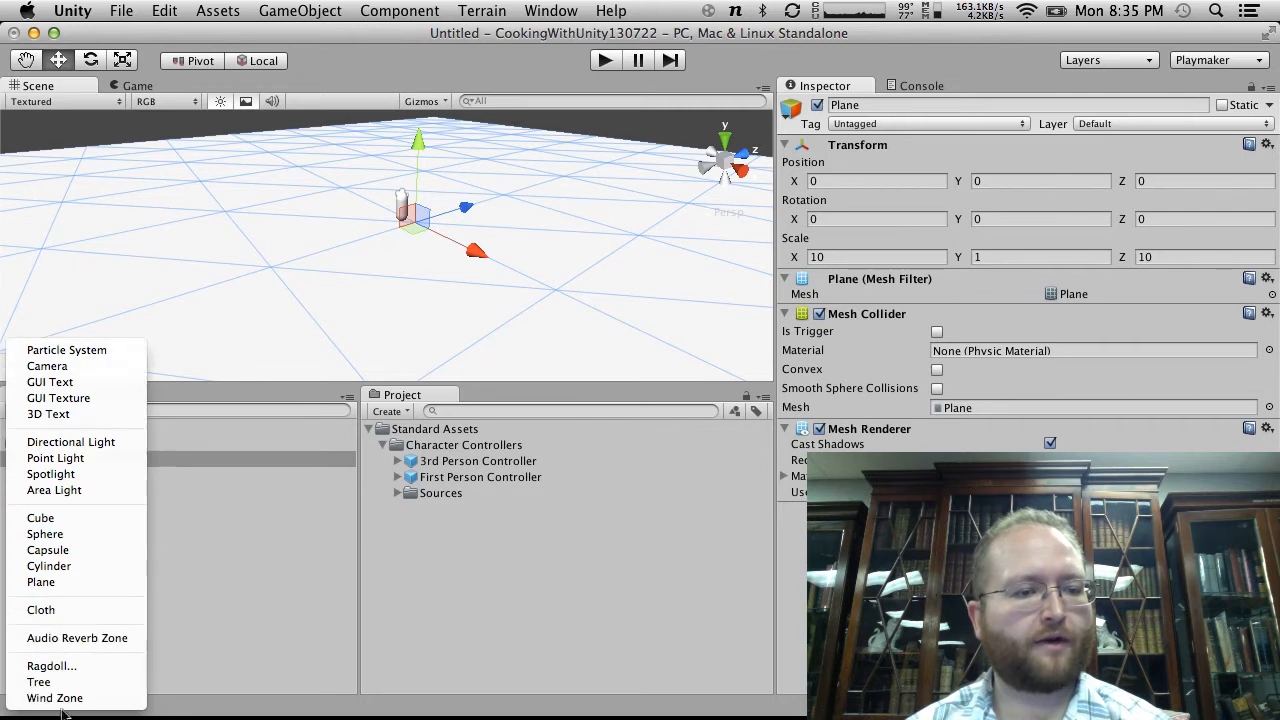
left_click(80, 538)
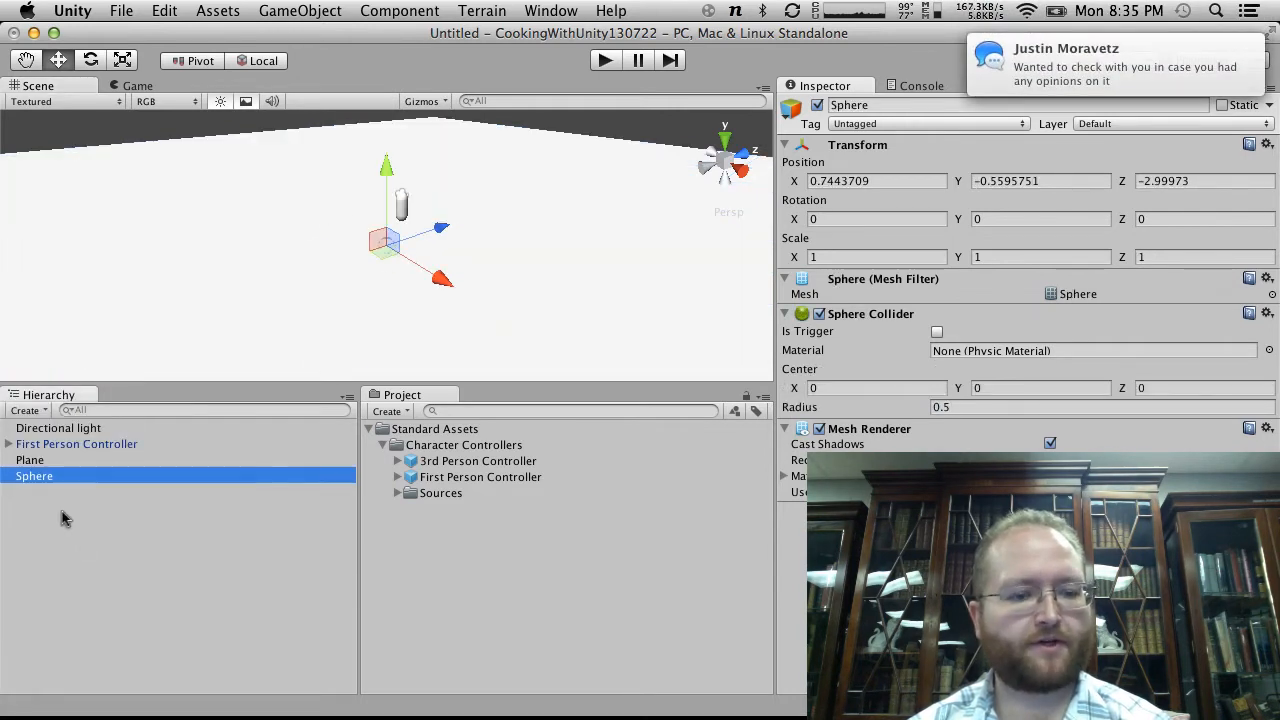
left_click(389, 411)
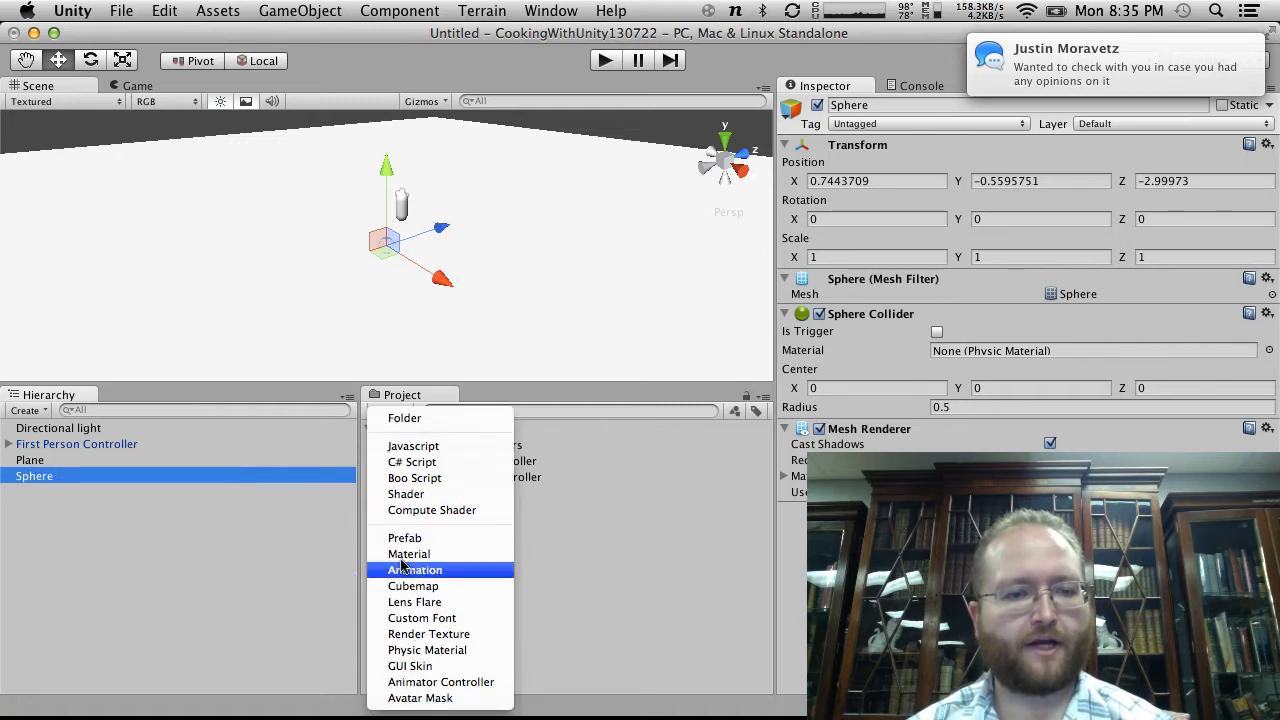
left_click(405, 494)
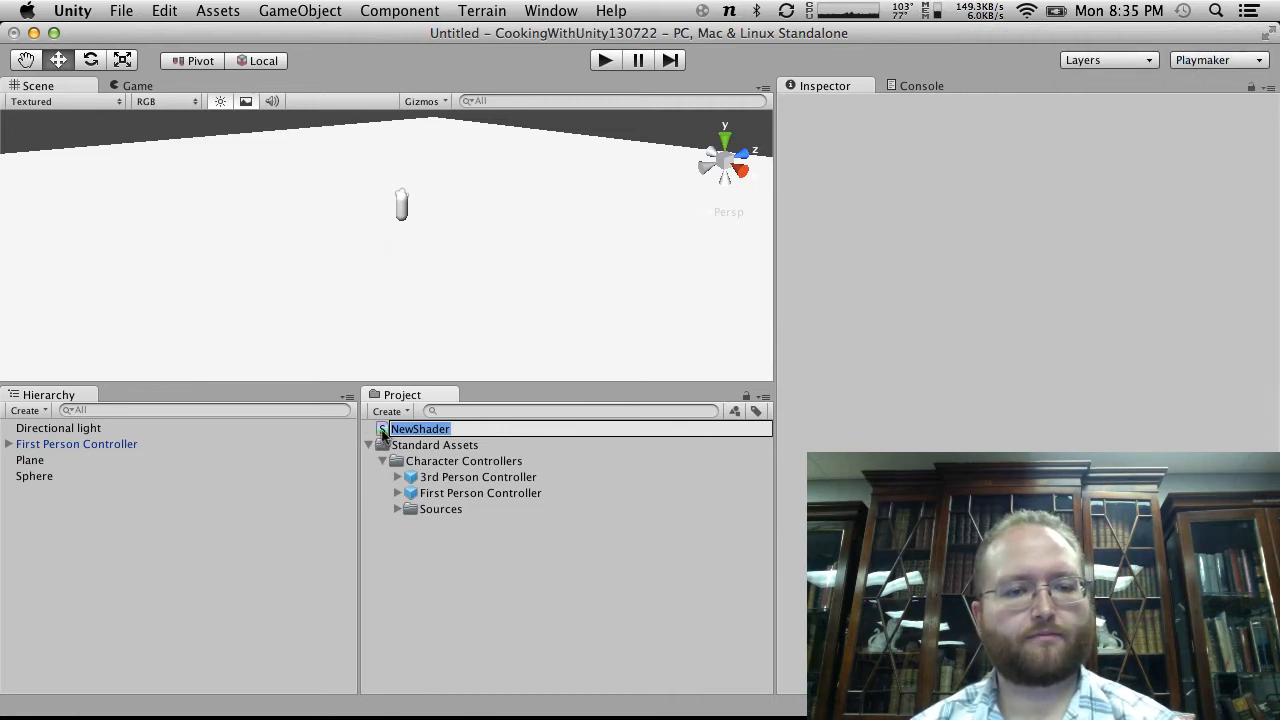
left_click(380, 435)
right_click(381, 435)
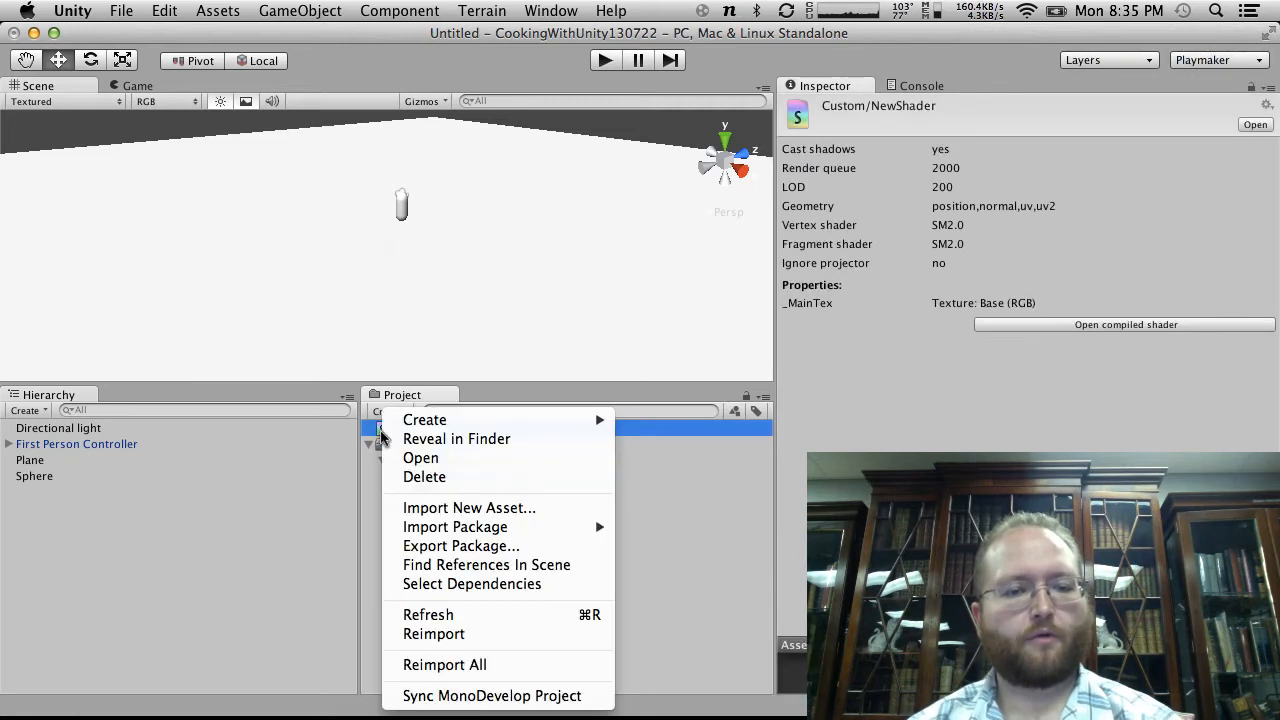
left_click(424, 477)
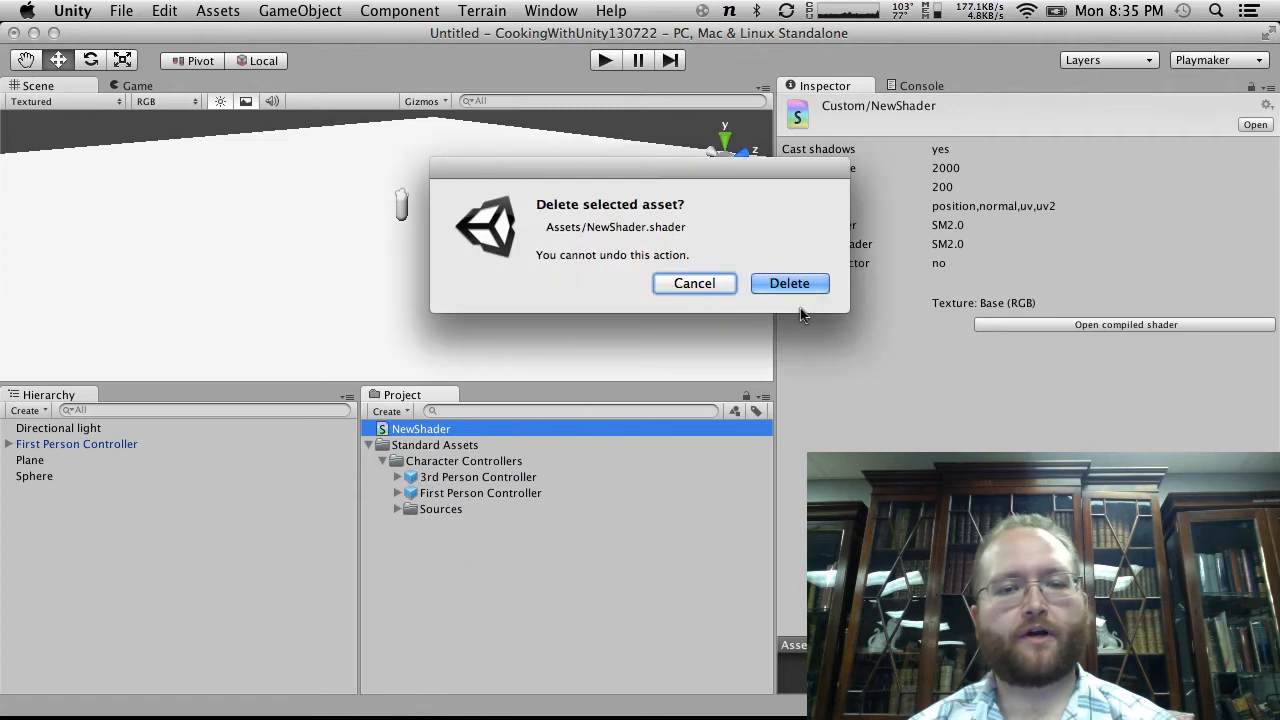
left_click(790, 284)
left_click(763, 677)
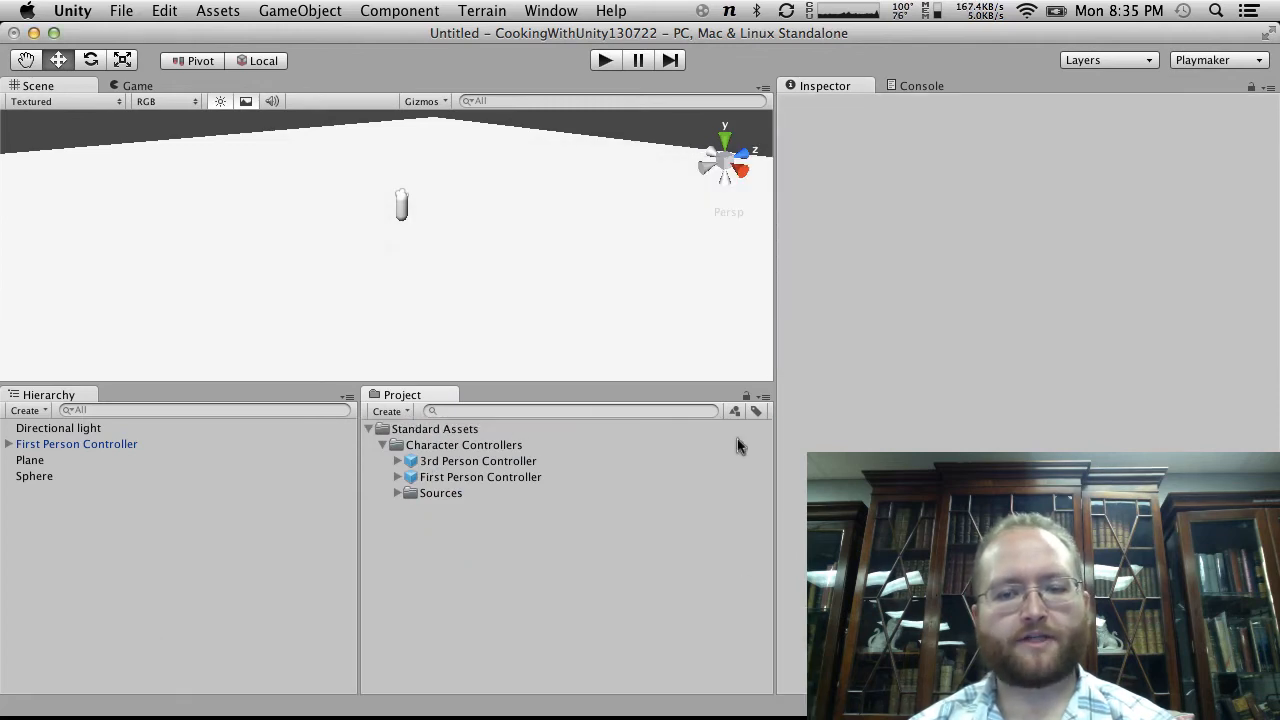
key("ctrl+Right")
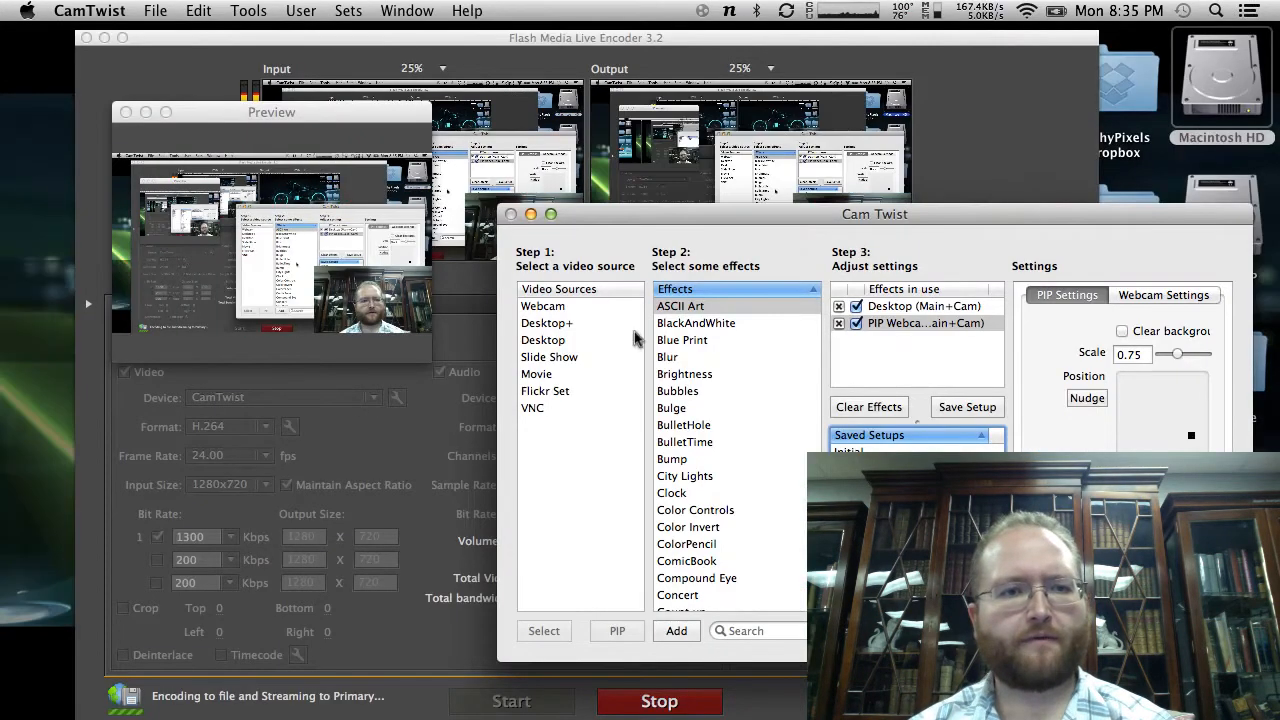
Switch back to Unity and create a new material named Red in the project
key("ctrl+Left")
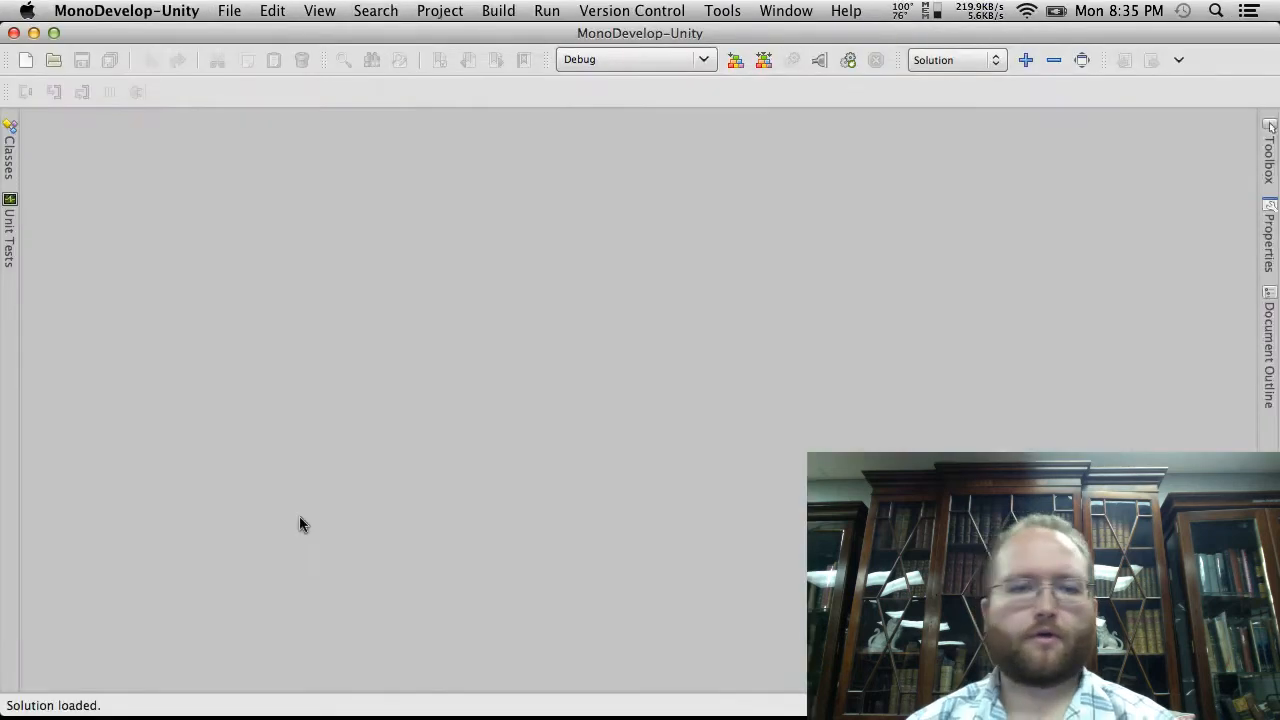
key("ctrl+Left")
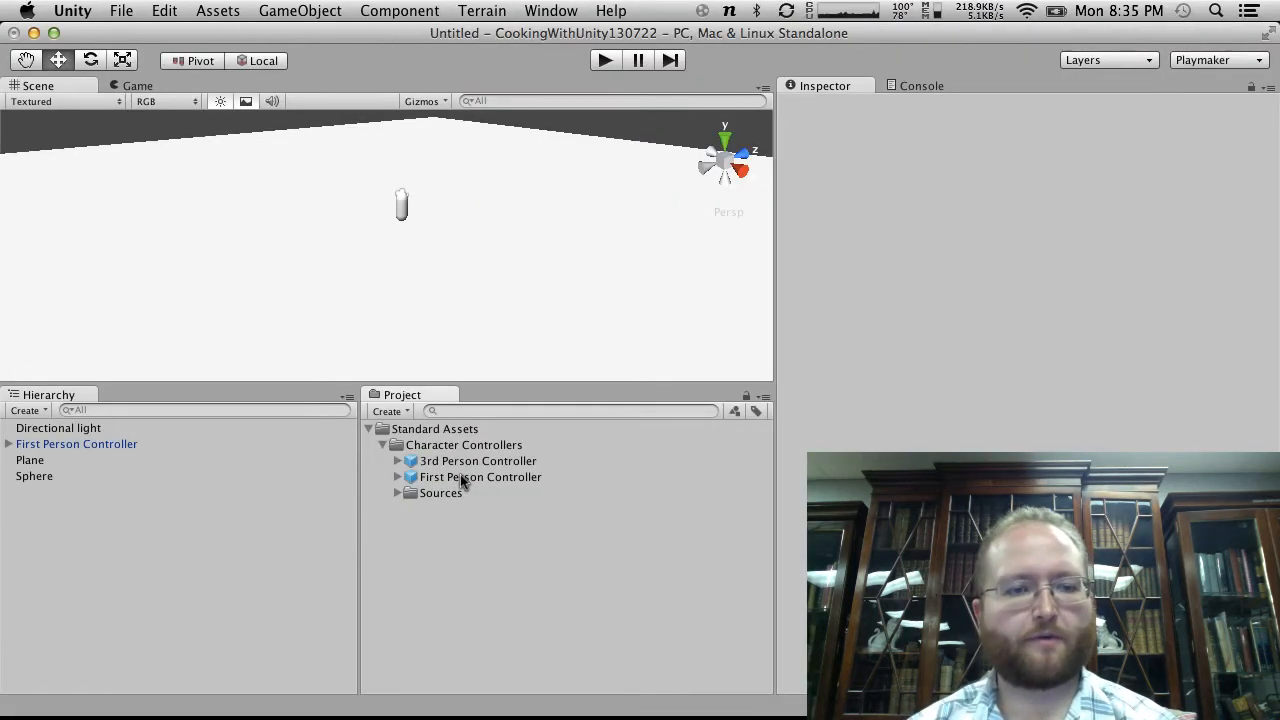
left_click(397, 493)
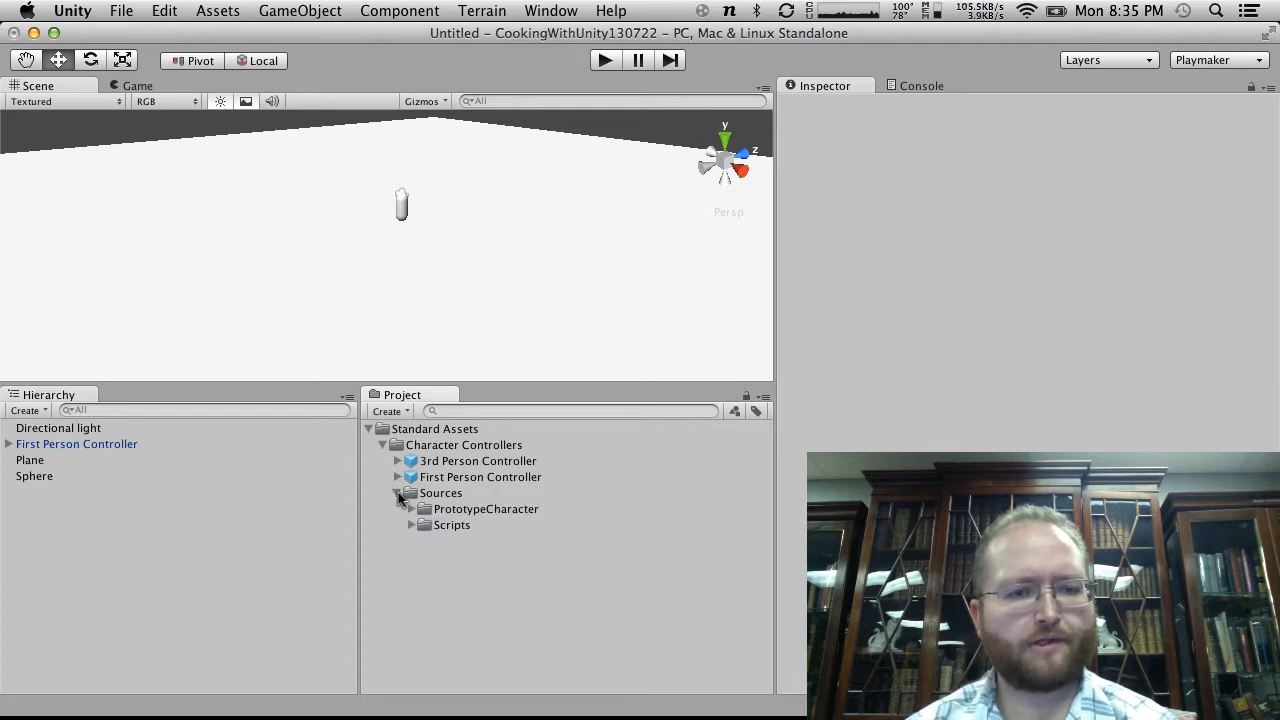
left_click(397, 493)
left_click(386, 411)
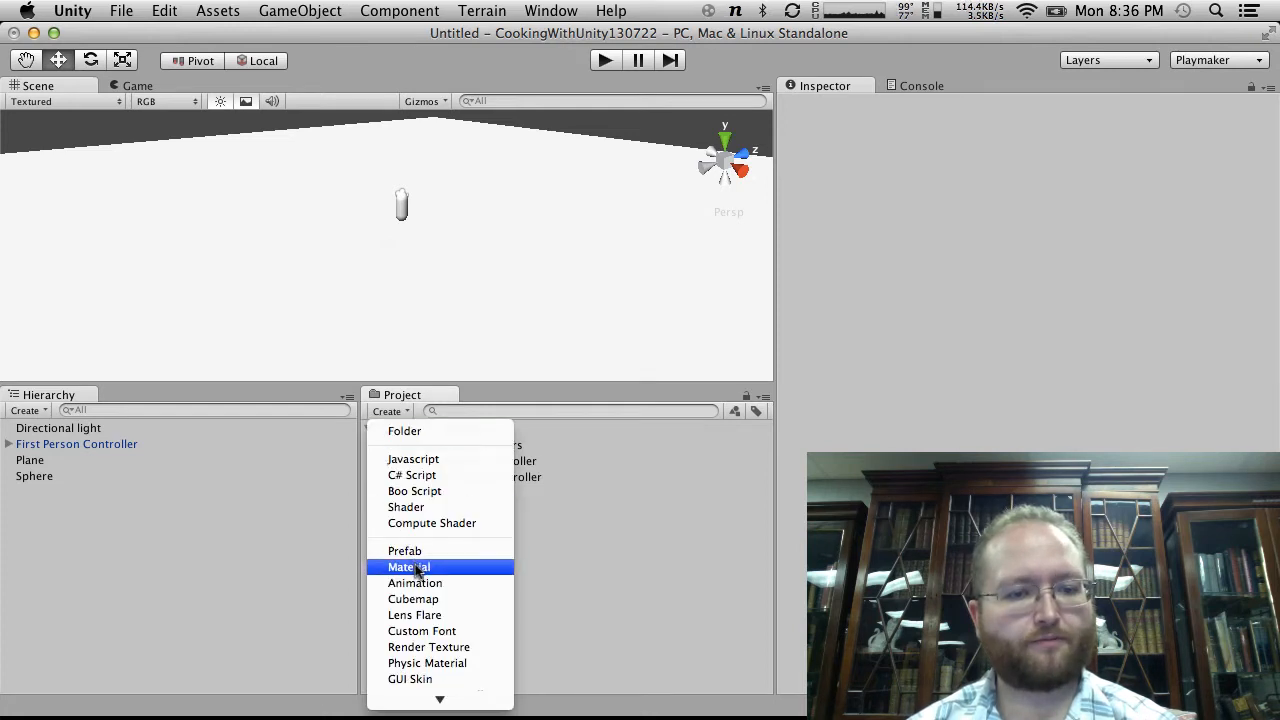
left_click(409, 567)
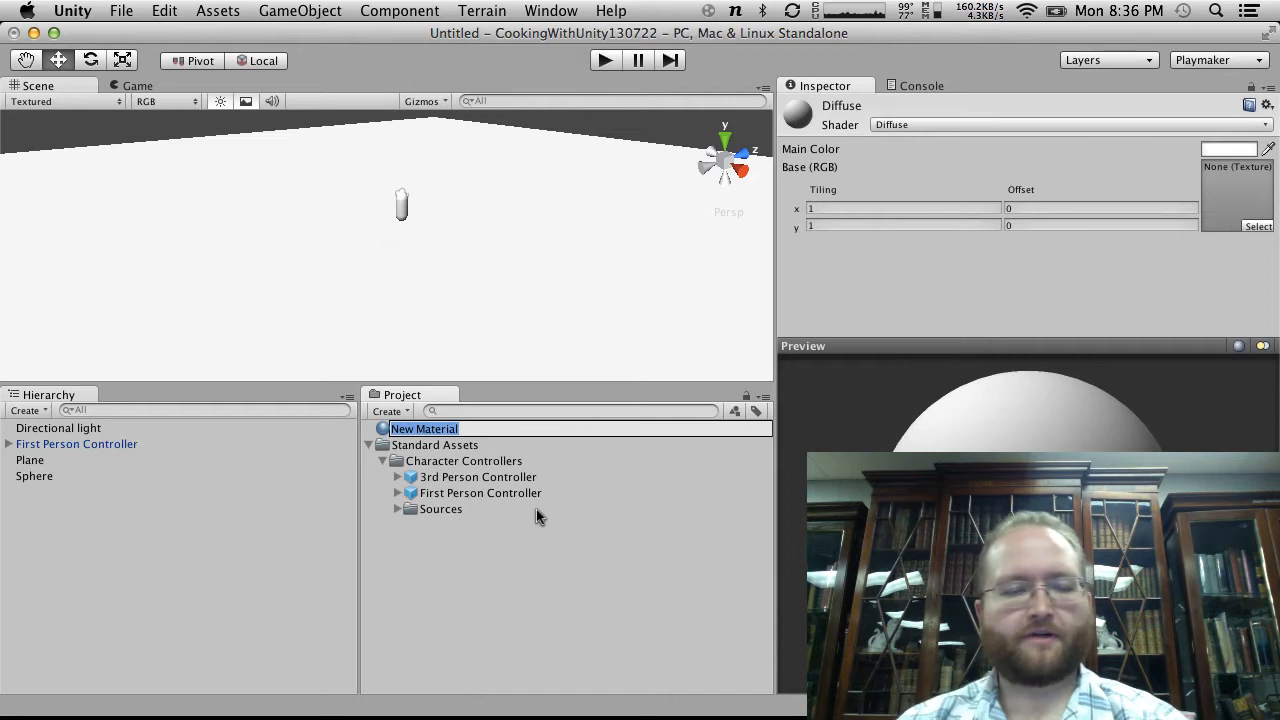
type("Red")
key("Return")
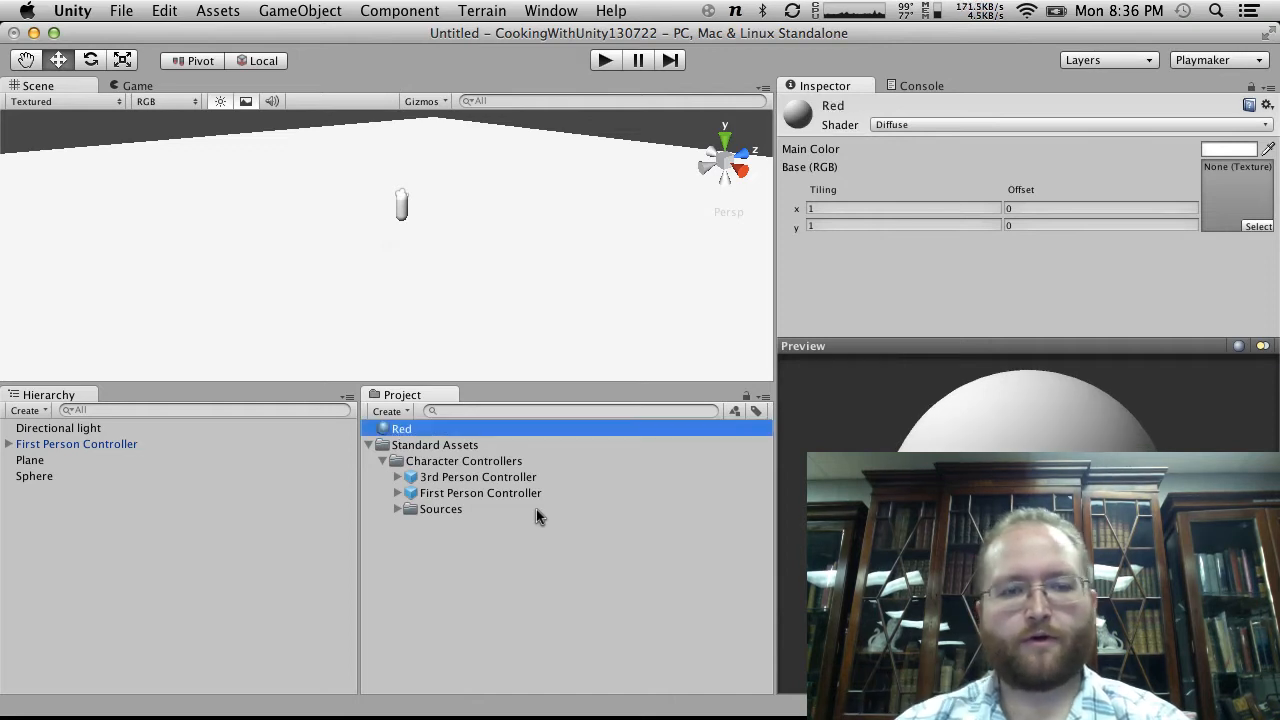
Set the Red material's main color to pure red (255, 0, 0) and assign it to the sphere
left_click(1232, 150)
left_click_drag(94, 170, 285, 8)
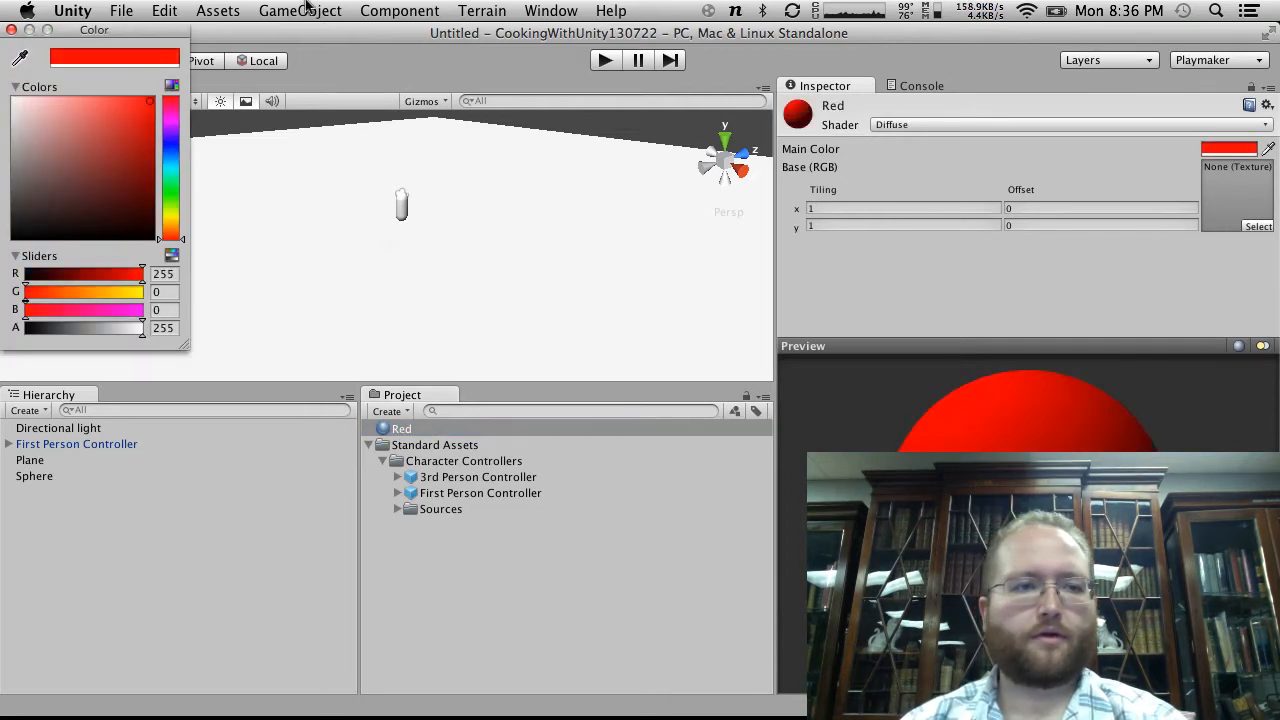
left_click(11, 31)
left_click_drag(401, 428, 65, 480)
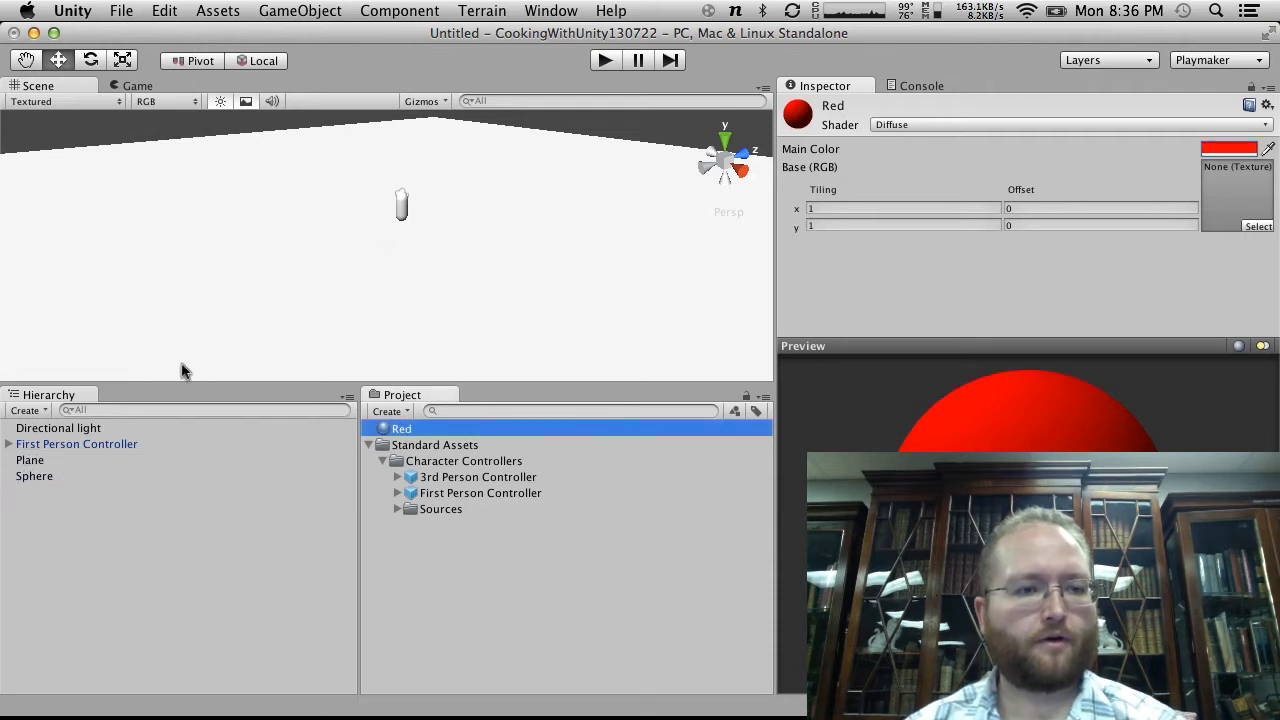
Set the sphere's scale to 5 on X, Y and Z
left_click(55, 478)
left_click_drag(390, 200, 423, 240)
scroll(423, 240, "down", 5)
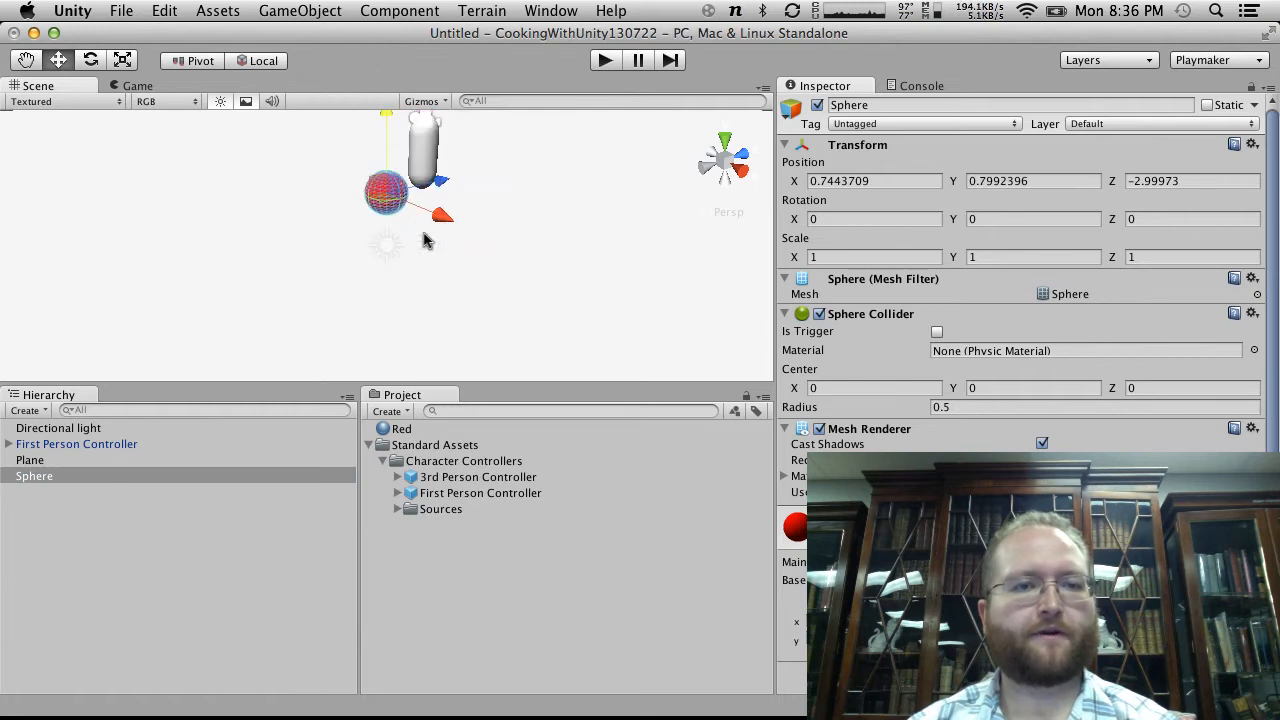
left_click(882, 257)
type("5")
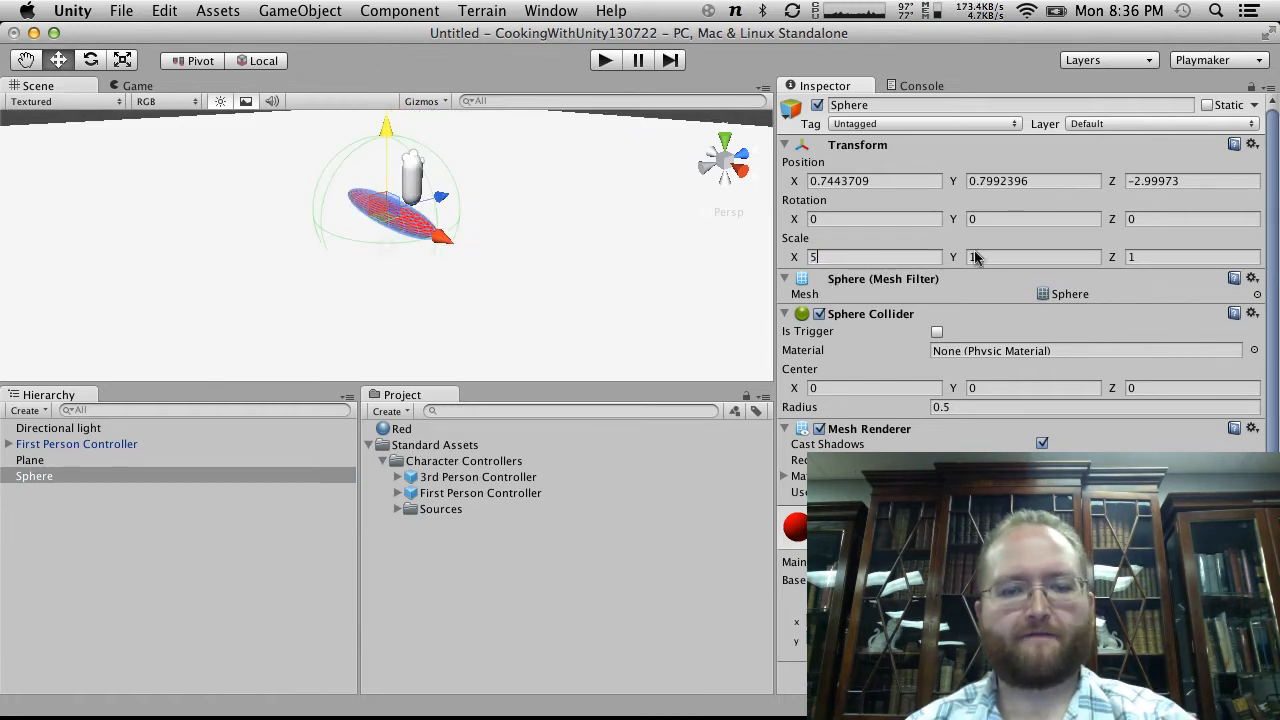
key("BackSpace")
type("5")
left_click(1140, 257)
type("5")
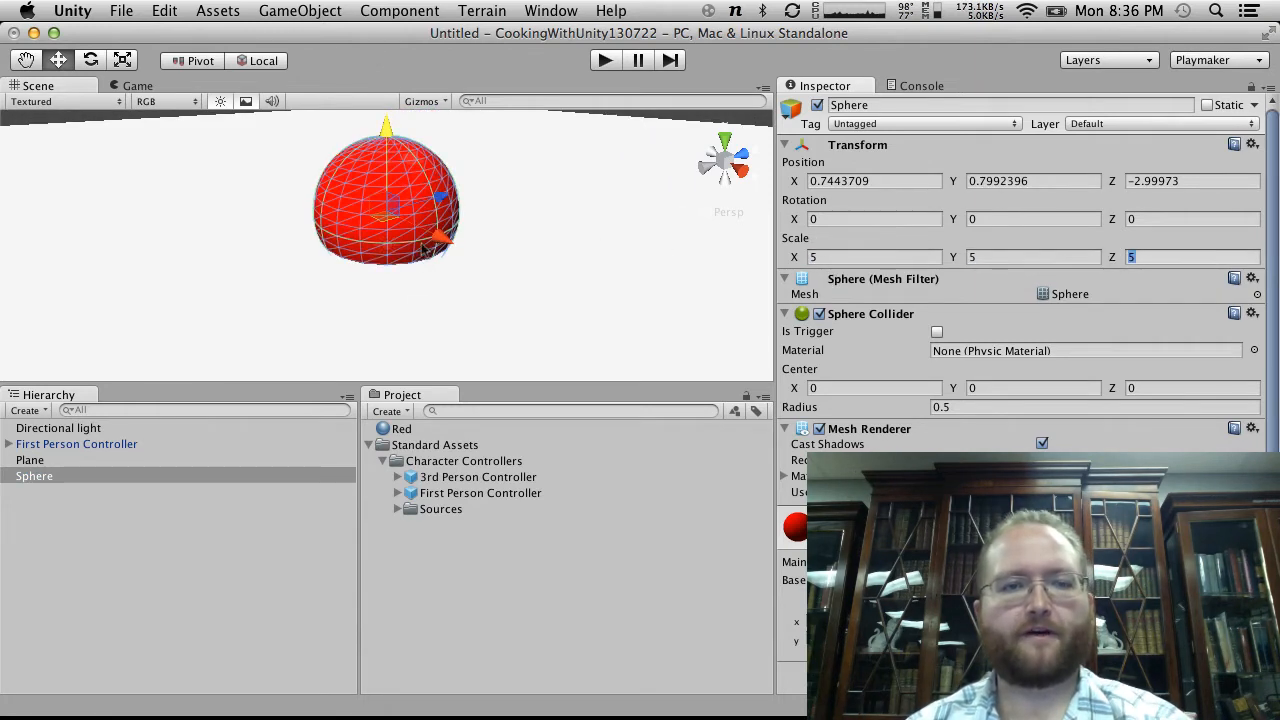
Raise the sphere to about Y 2.46 and move it away from the character to about Z -14.37
left_click_drag(447, 308, 203, 194, "alt")
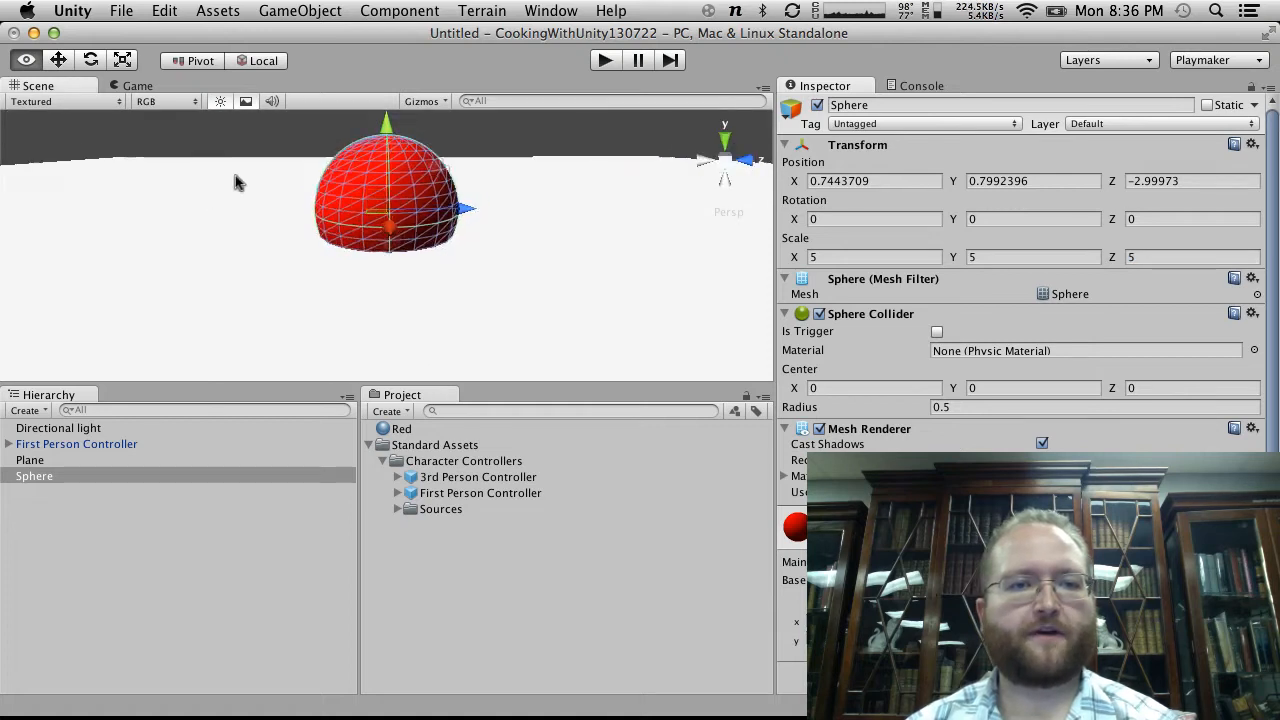
left_click_drag(395, 133, 389, 86)
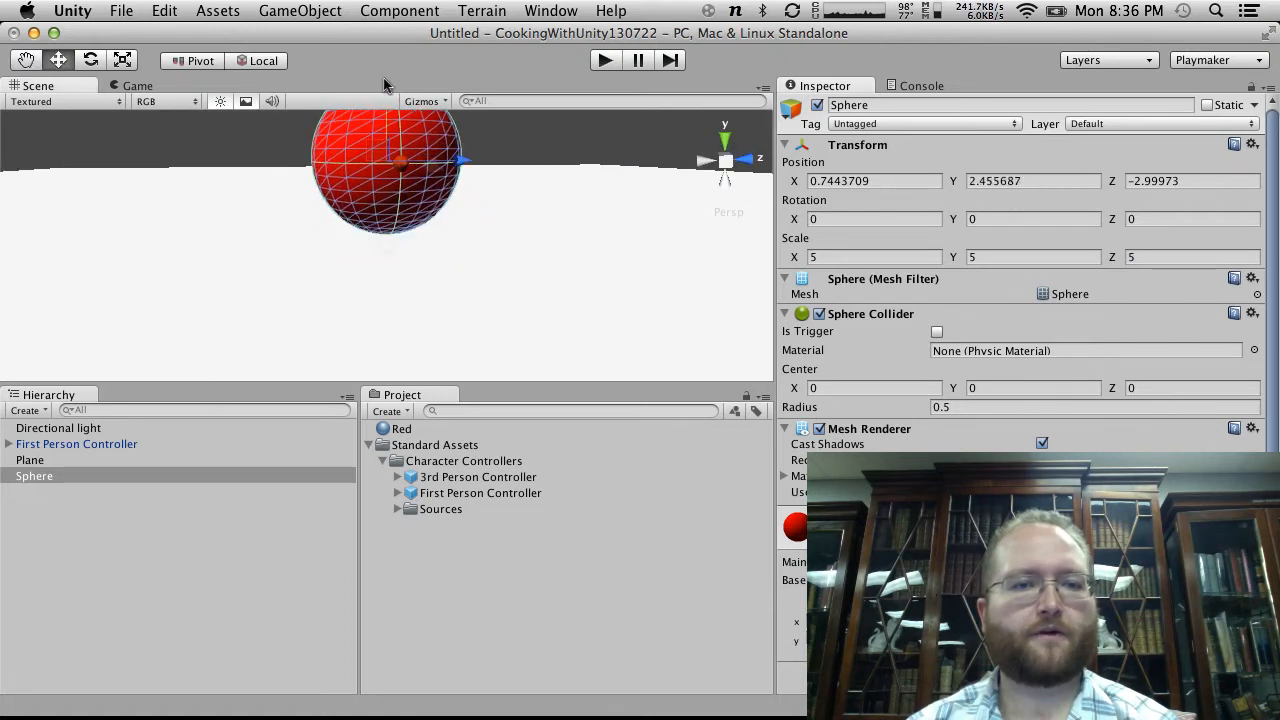
left_click_drag(466, 165, 127, 207)
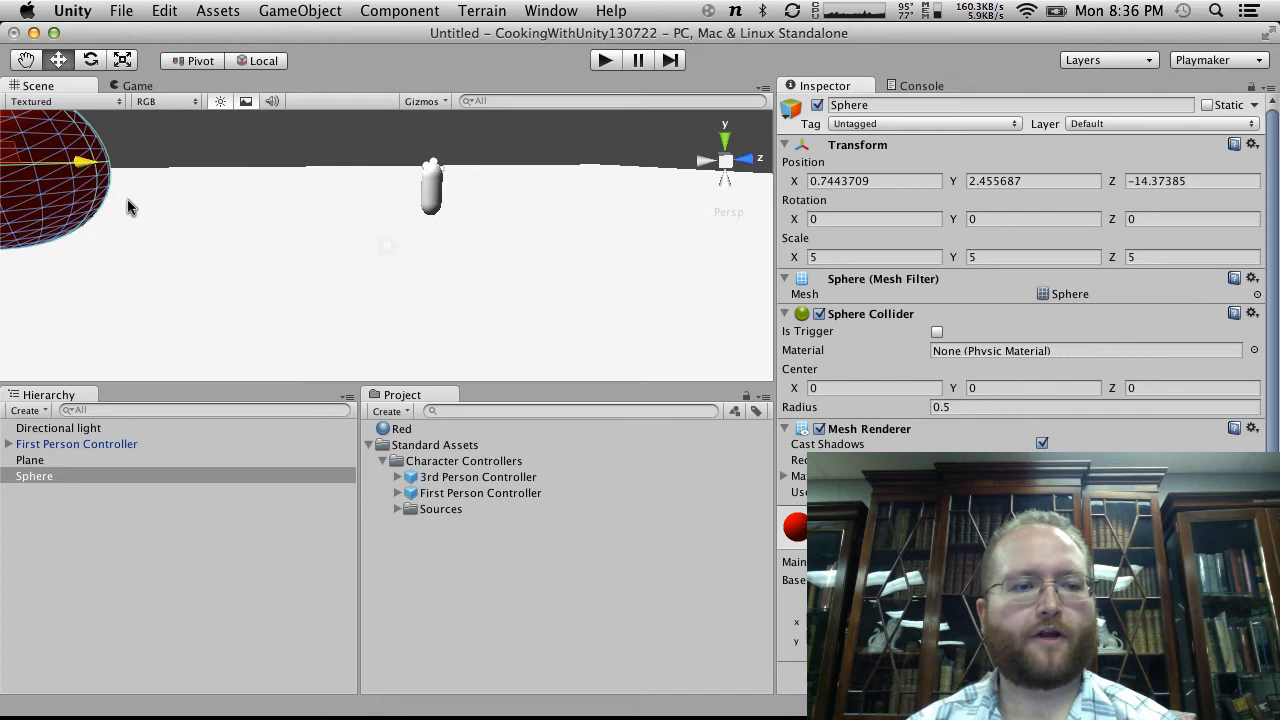
Add a cube to the scene and create a new material named Green in the project
left_click(32, 410)
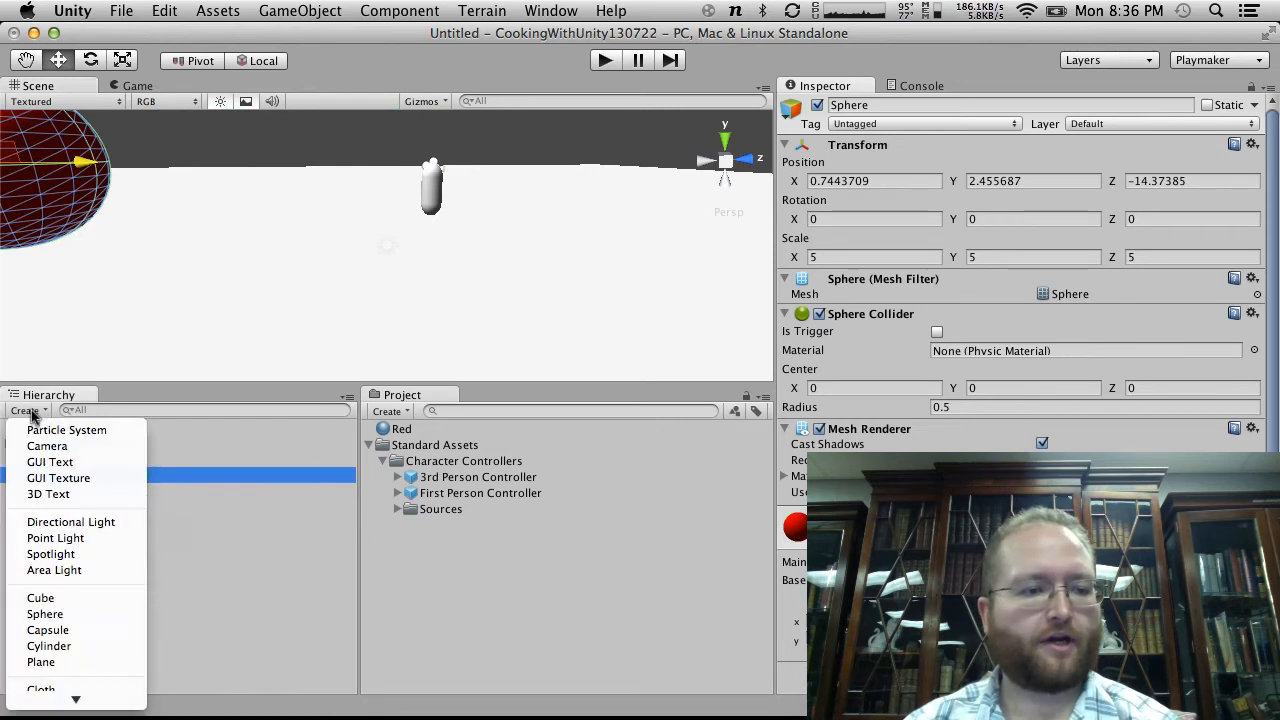
left_click(258, 367)
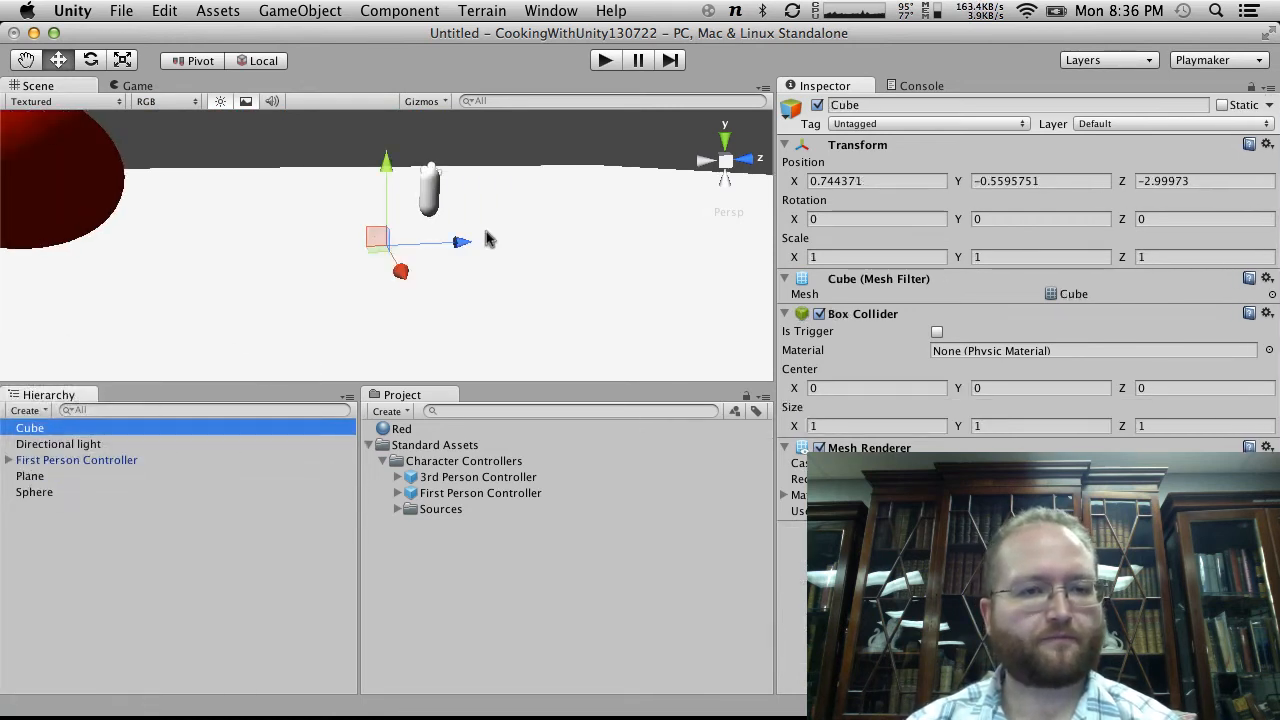
left_click(395, 411)
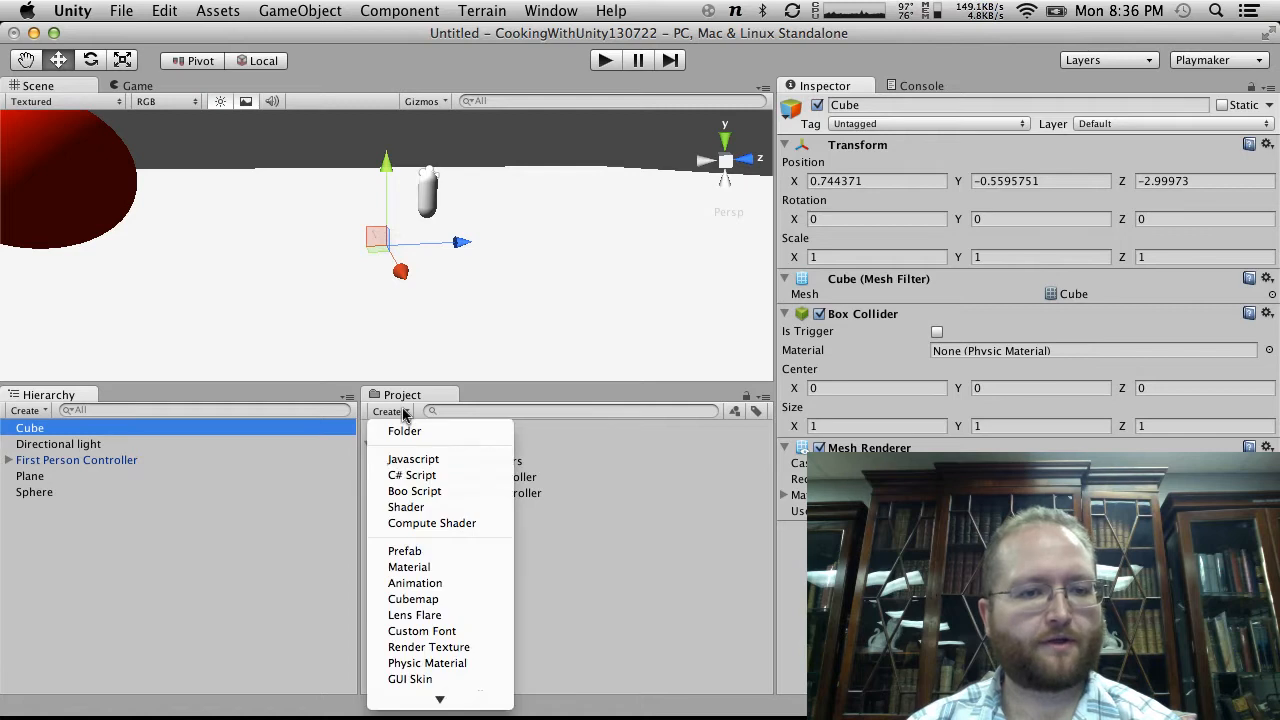
left_click(430, 567)
type("Green")
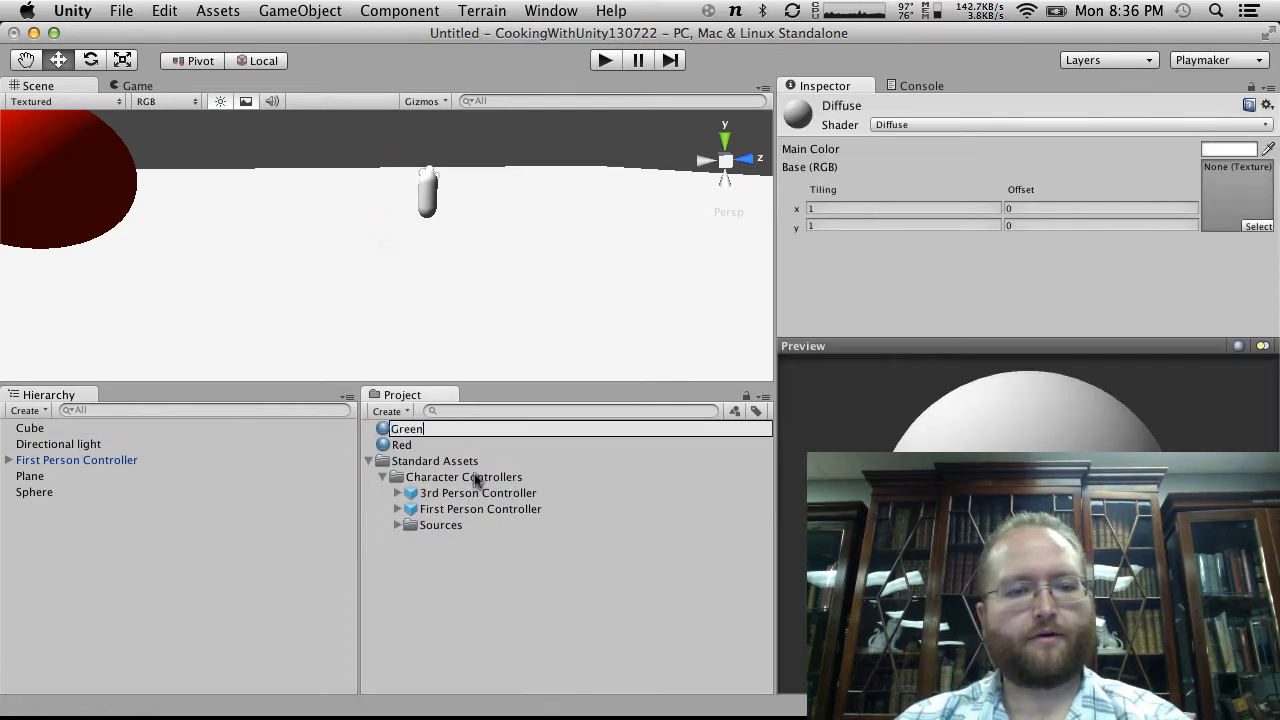
key("Return")
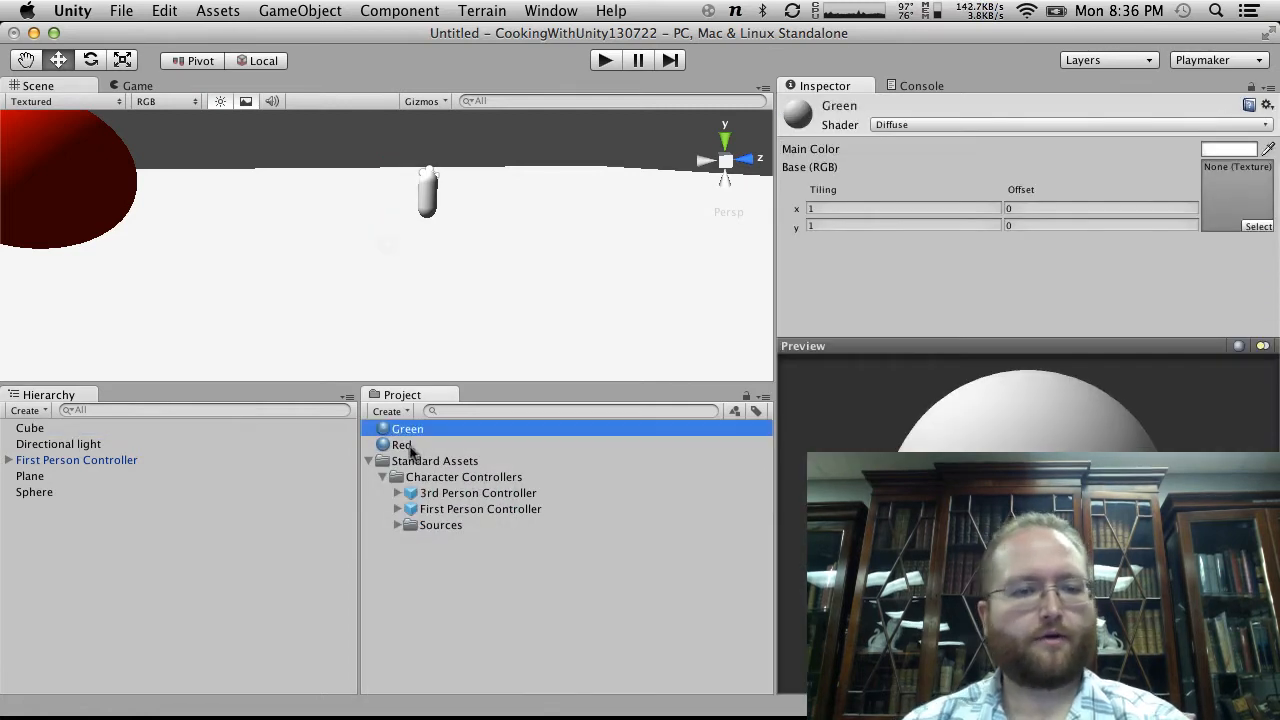
Set the Green material's main color to a saturated green without red and assign it to the cube
left_click(1247, 152)
left_click(170, 196)
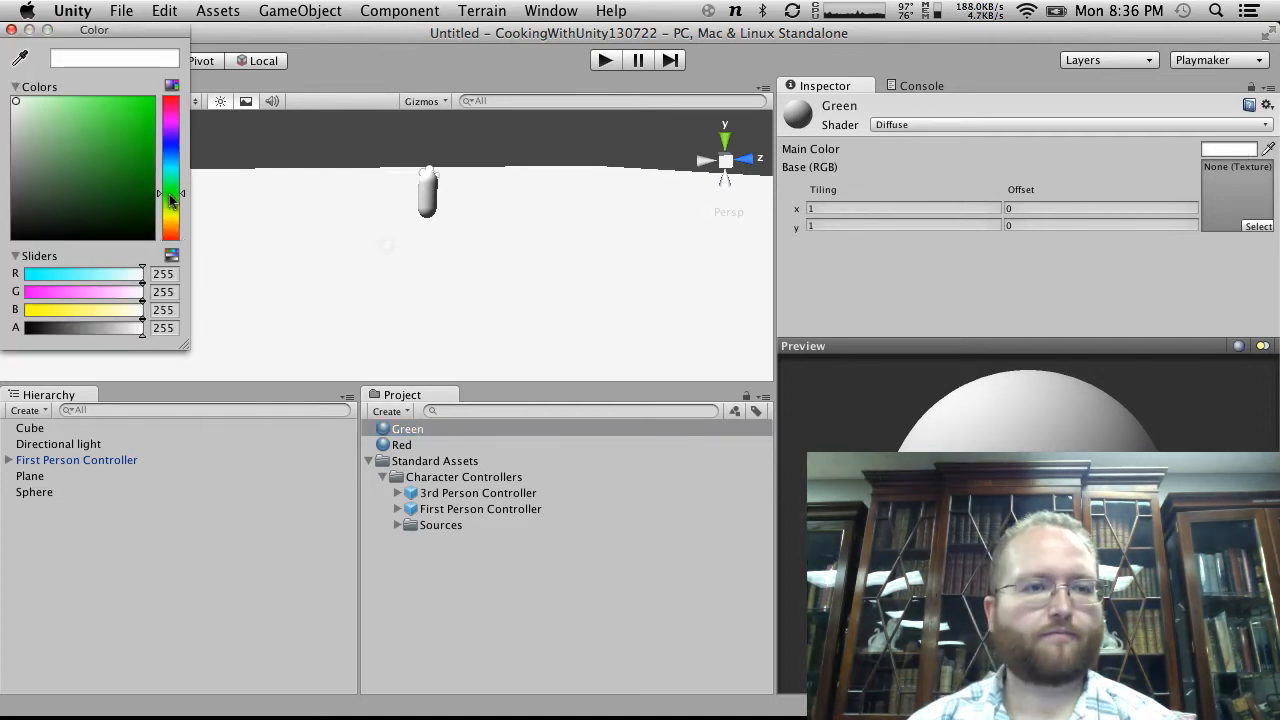
left_click(149, 101)
left_click_drag(55, 277, 2, 280)
left_click(11, 30)
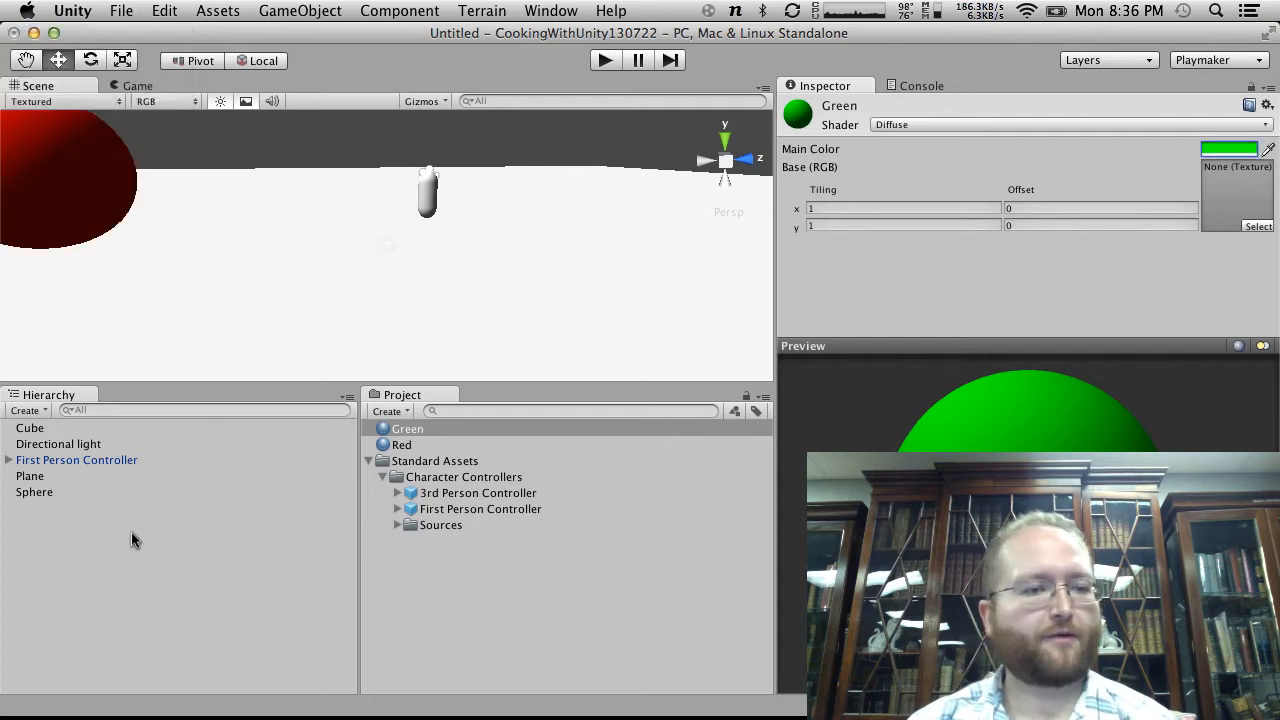
left_click_drag(386, 432, 70, 430)
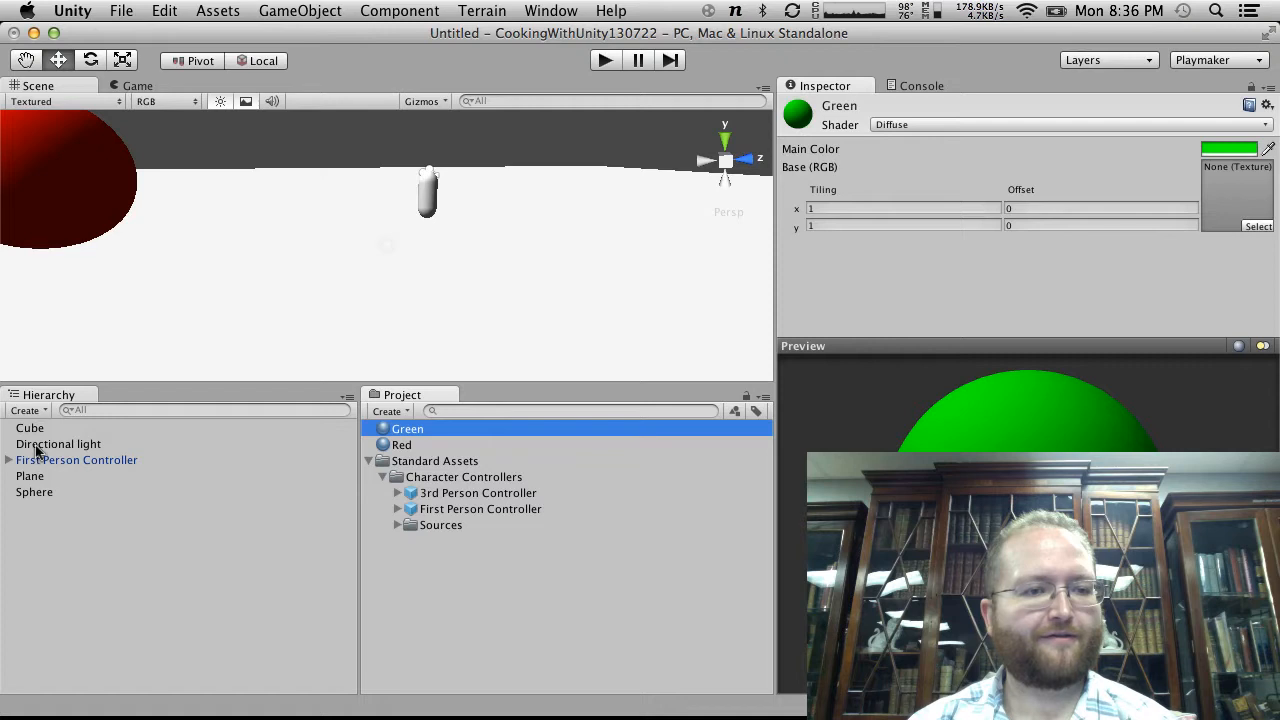
Scale the cube to 5 on X, Y and Z and move it to about Y 1.25, Z 9.83
left_click(40, 430)
left_click_drag(388, 180, 391, 135)
left_click(900, 258)
type("5")
left_click(1040, 260)
type("5")
left_click(1180, 258)
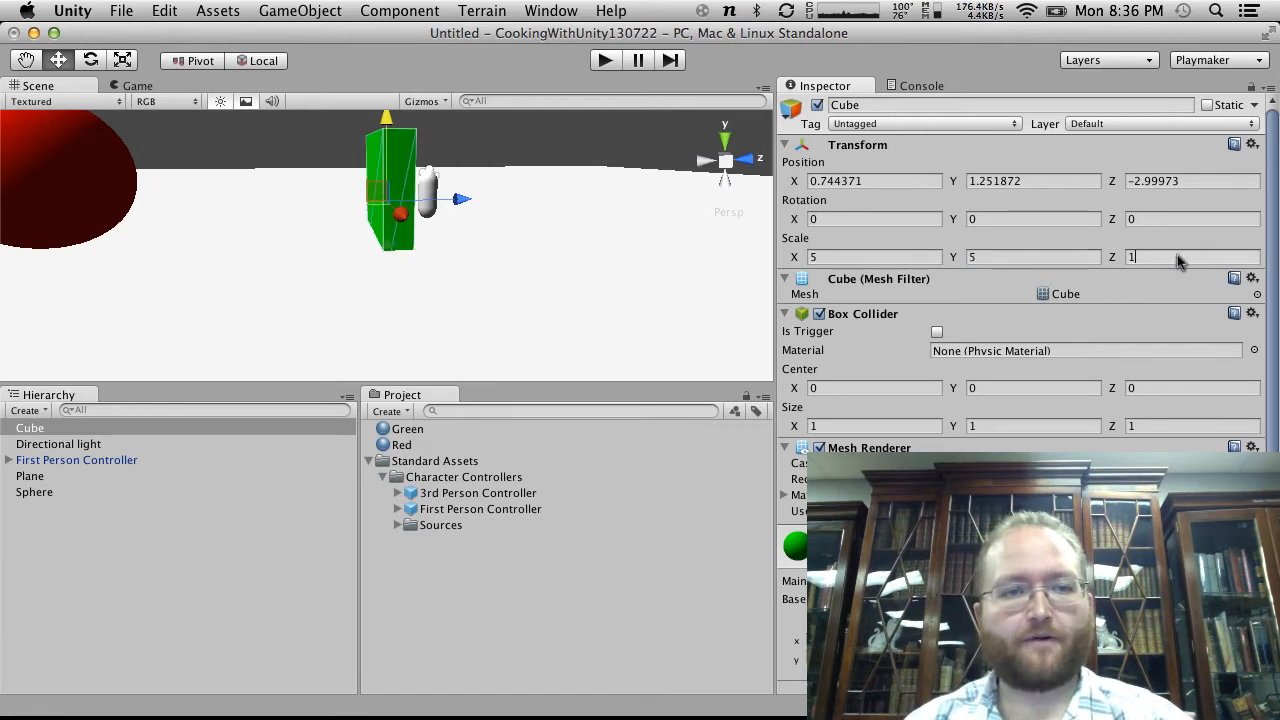
type("5")
left_click_drag(523, 211, 448, 362, "alt")
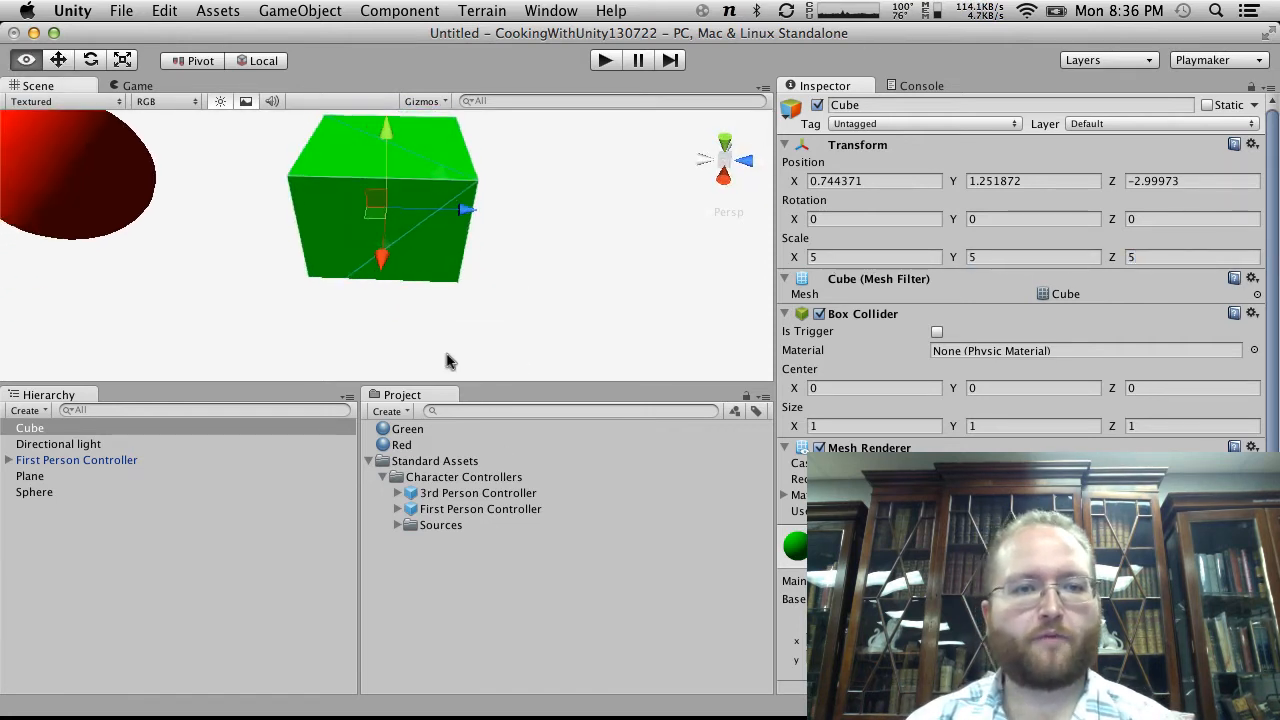
left_click_drag(468, 210, 819, 204)
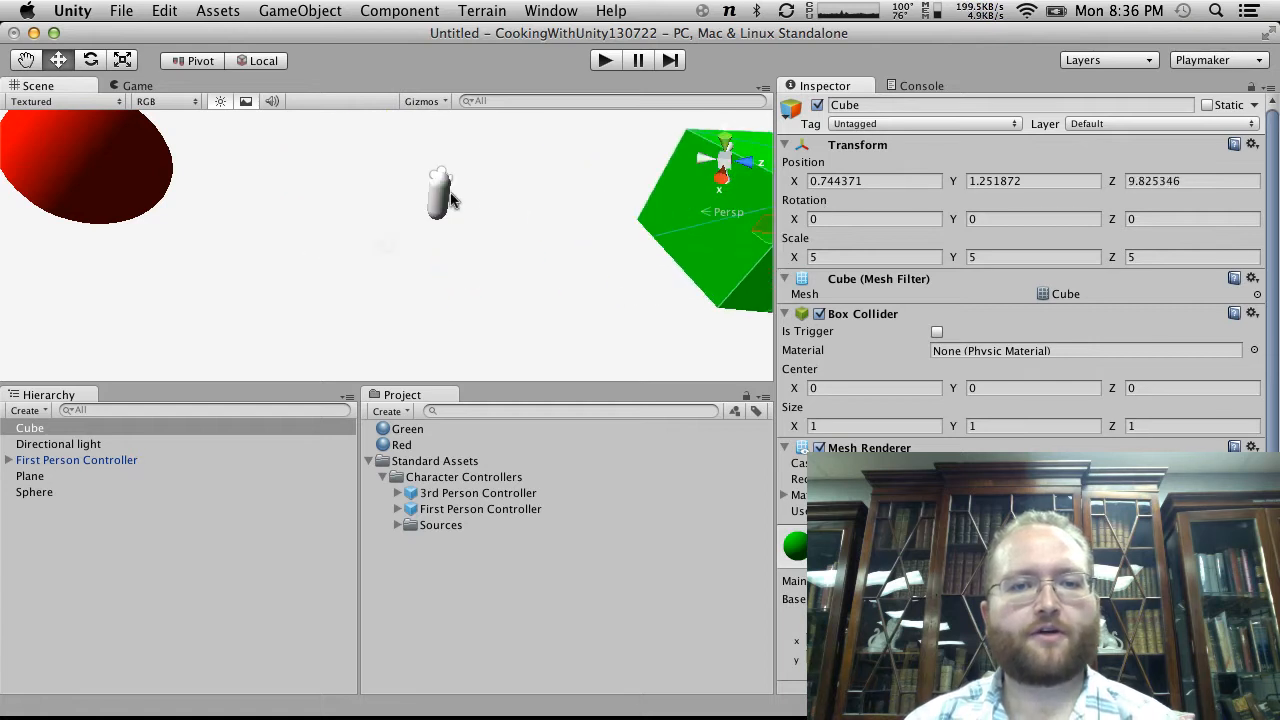
Play-test the scene by walking the character around and looking at the red sphere and green cube, and stop play mode
left_click(606, 61)
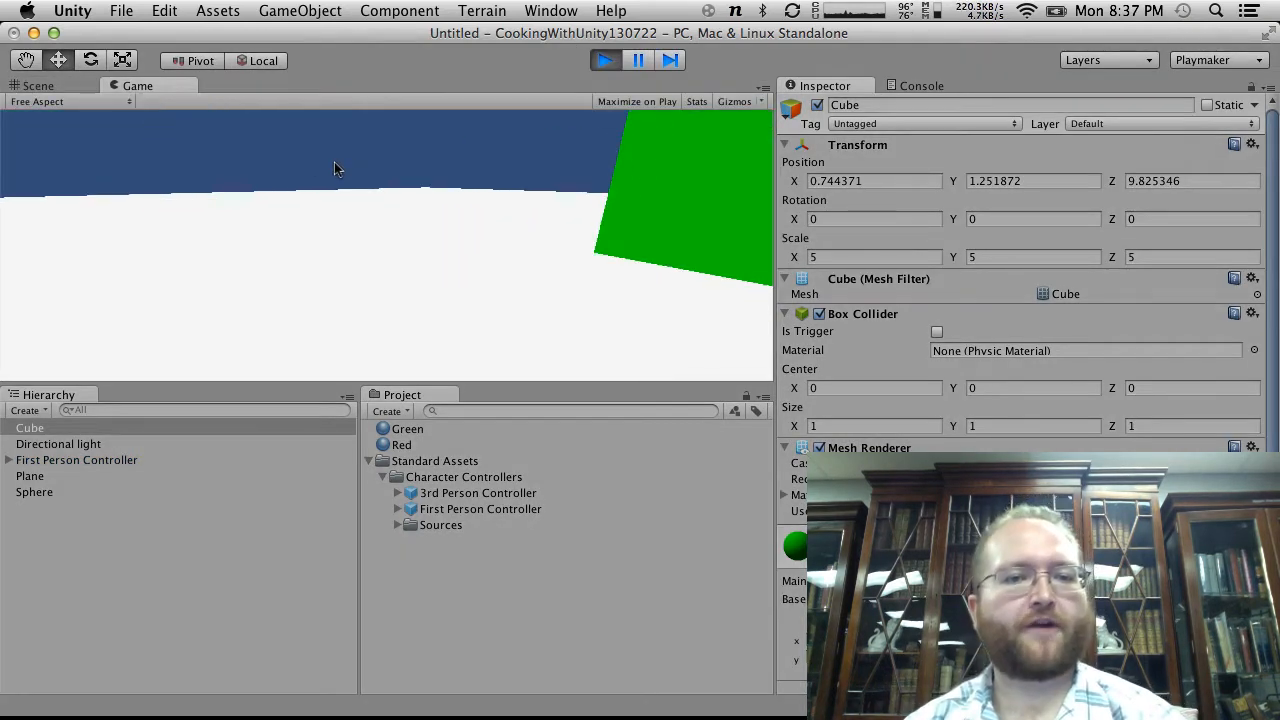
key("w")
key("a")
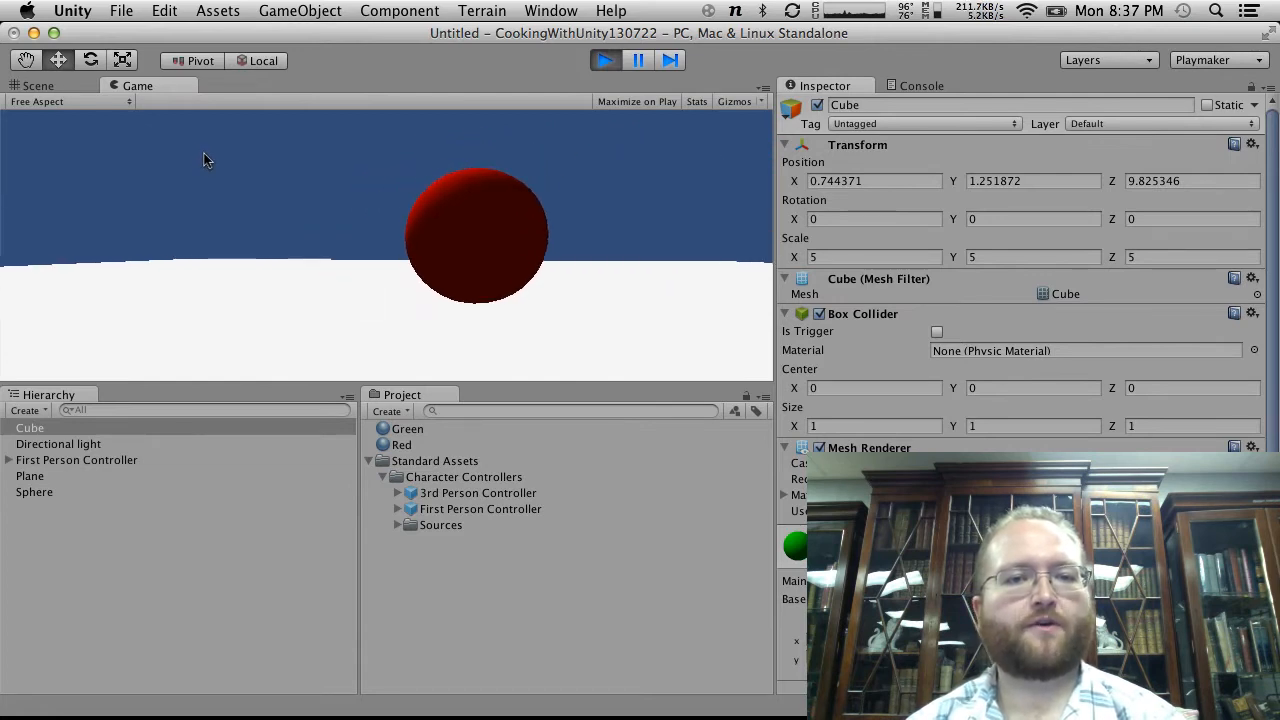
key("w")
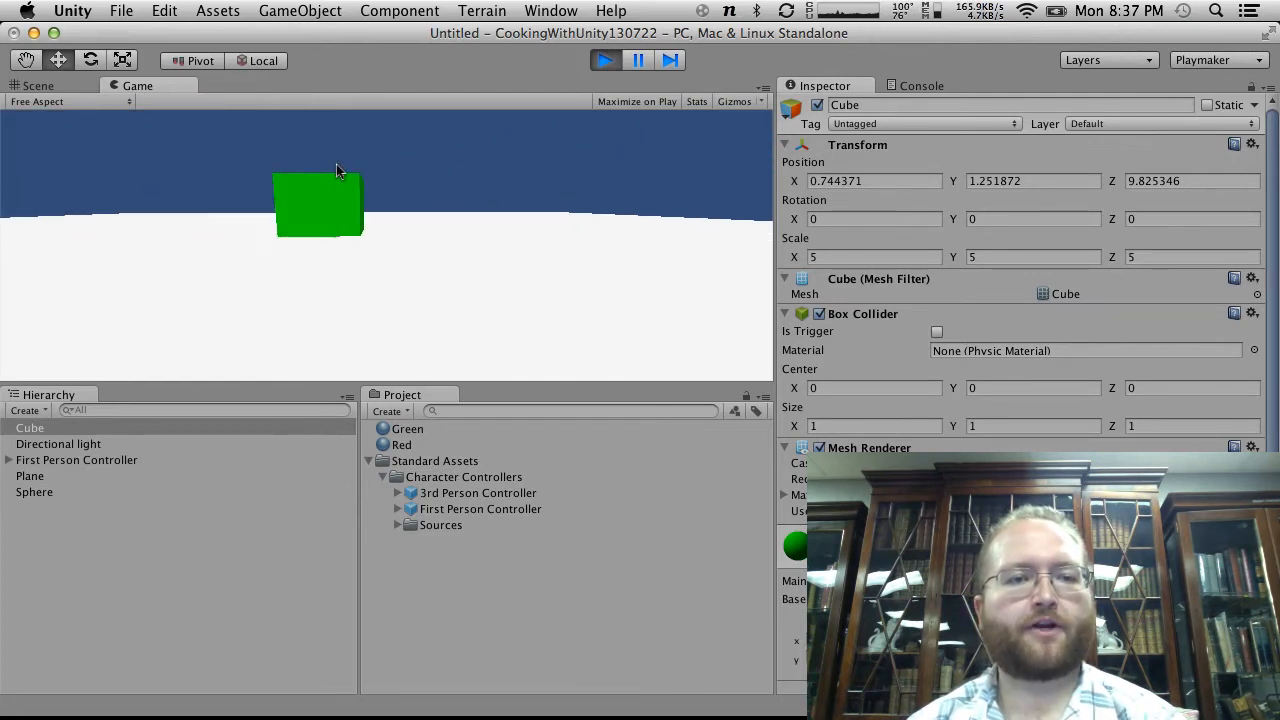
key("w")
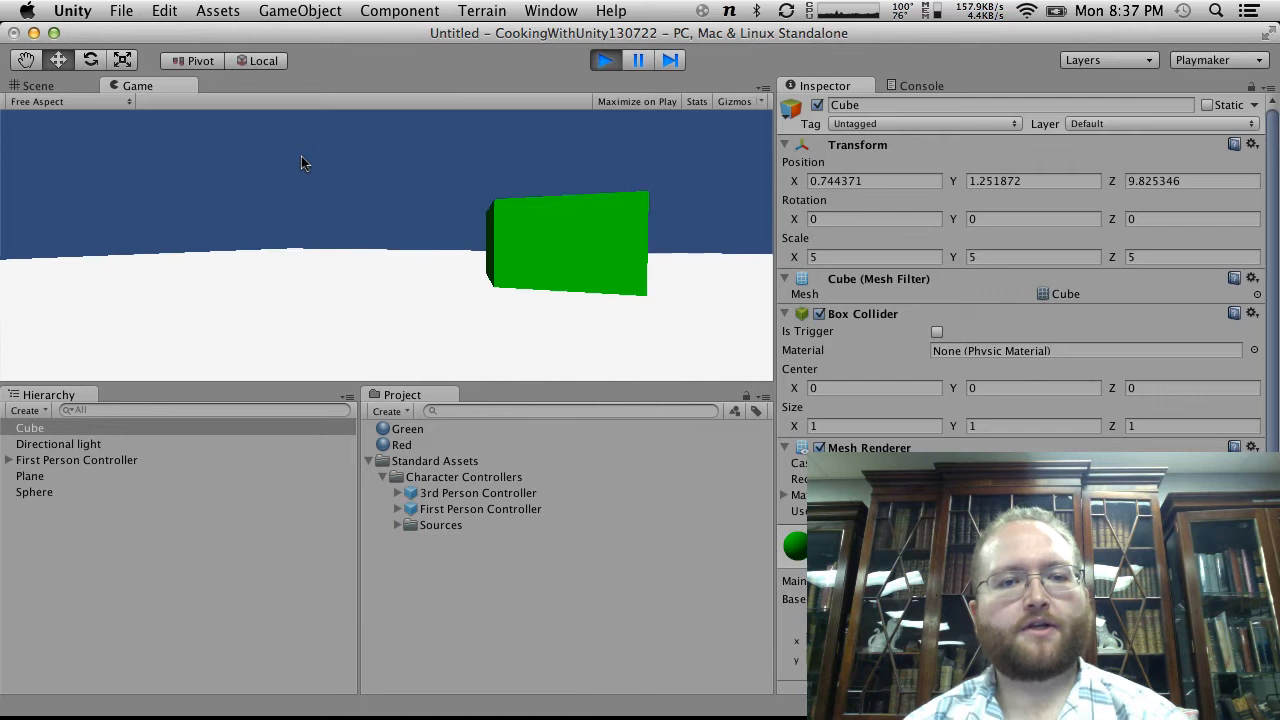
left_click(605, 60)
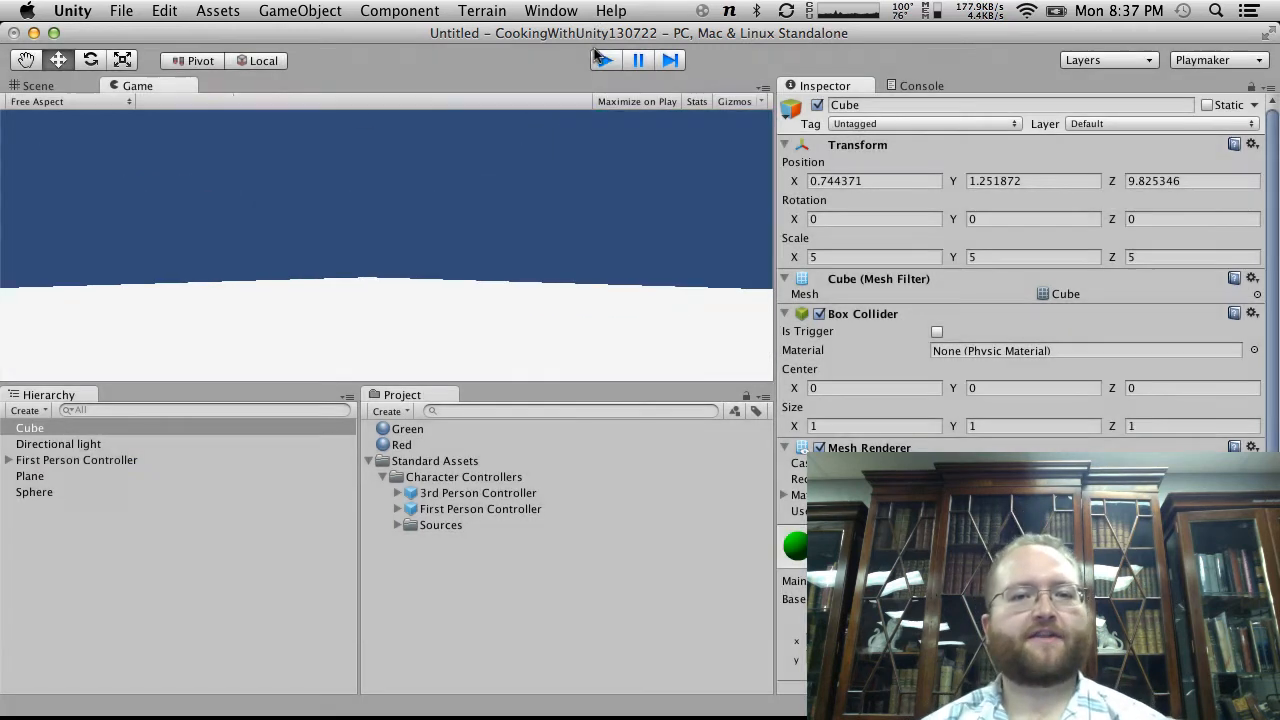
Enlarge the scene view and inspect the Main Camera inside the First Person Controller, collapsing the controller's children when done
left_click_drag(450, 381, 453, 473)
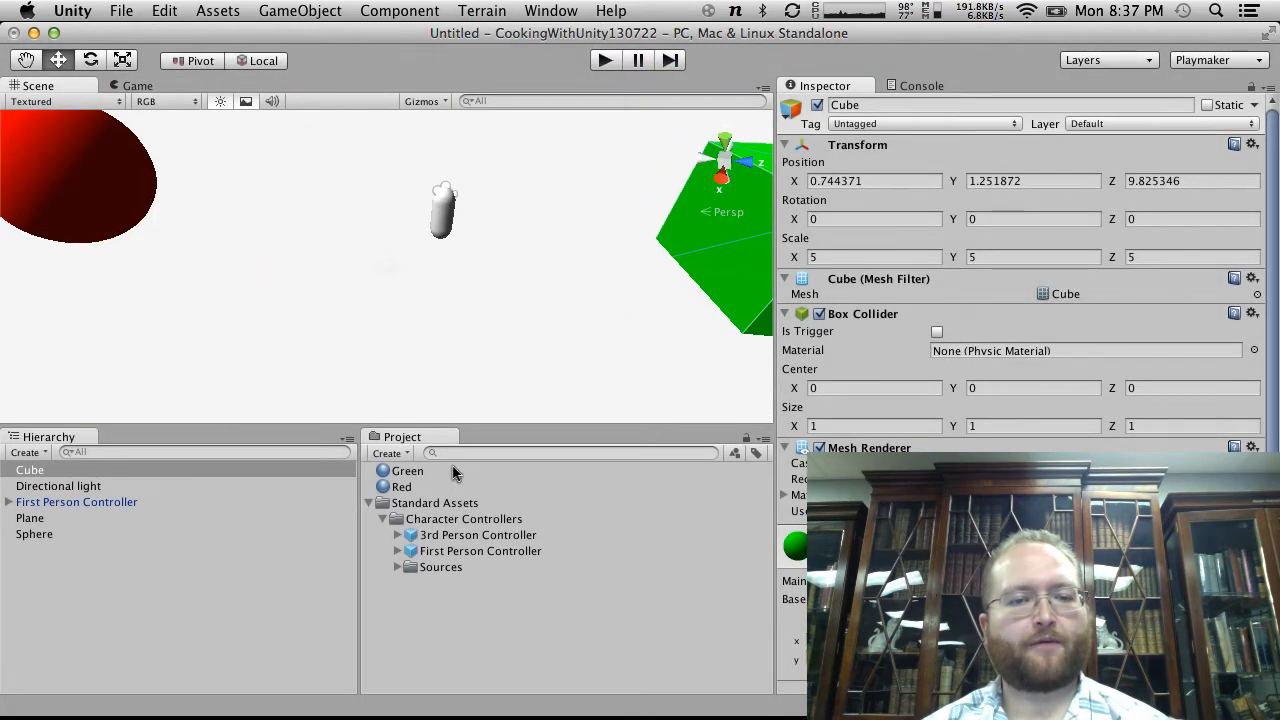
left_click(52, 507)
left_click(7, 503)
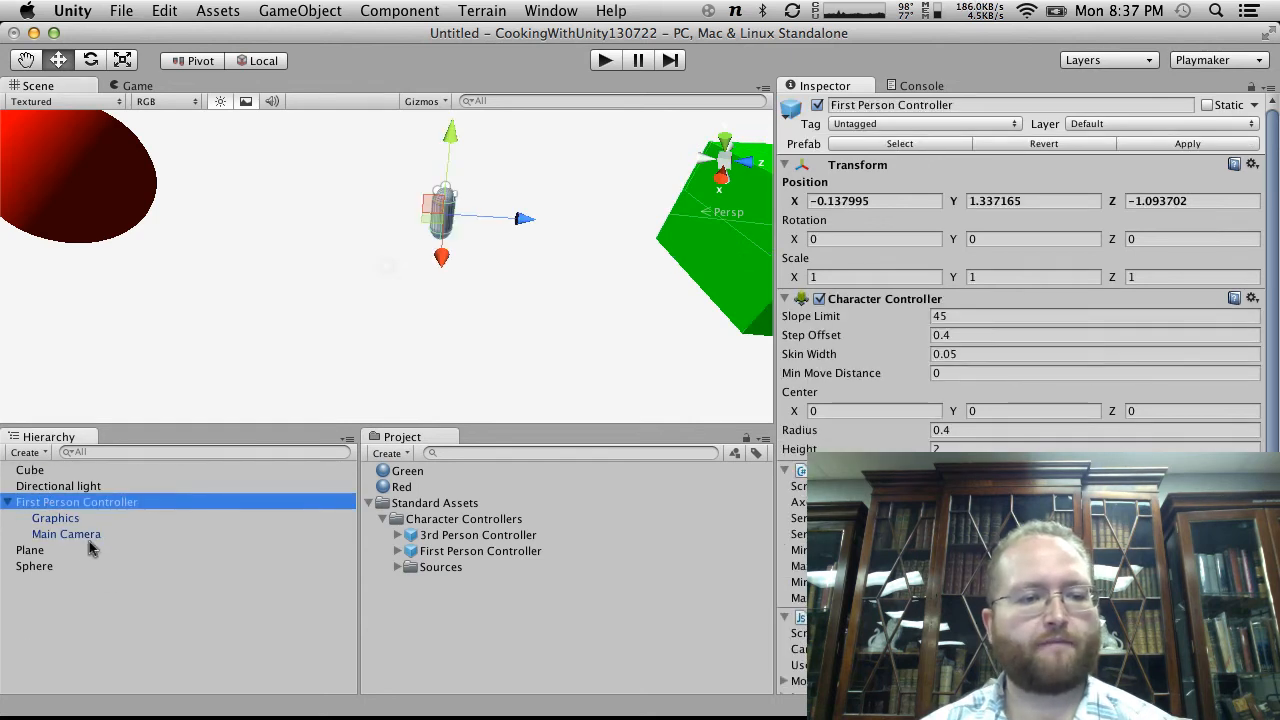
left_click(66, 535)
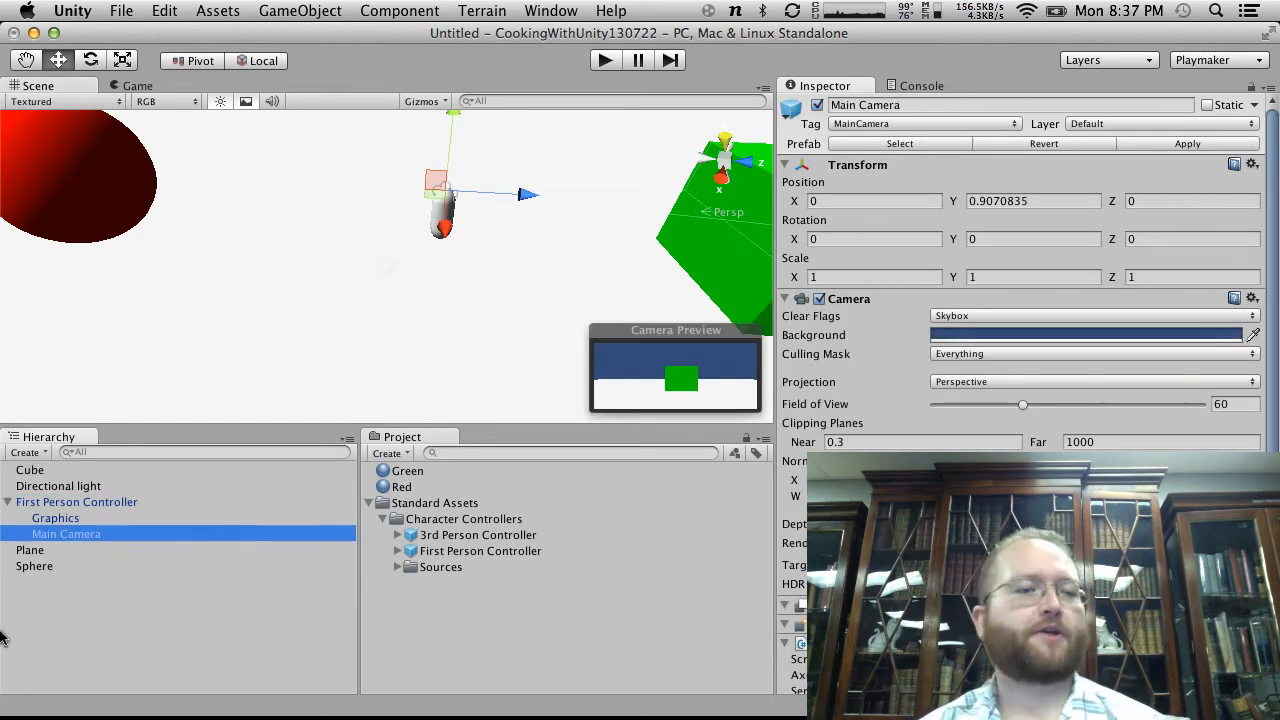
left_click(9, 502)
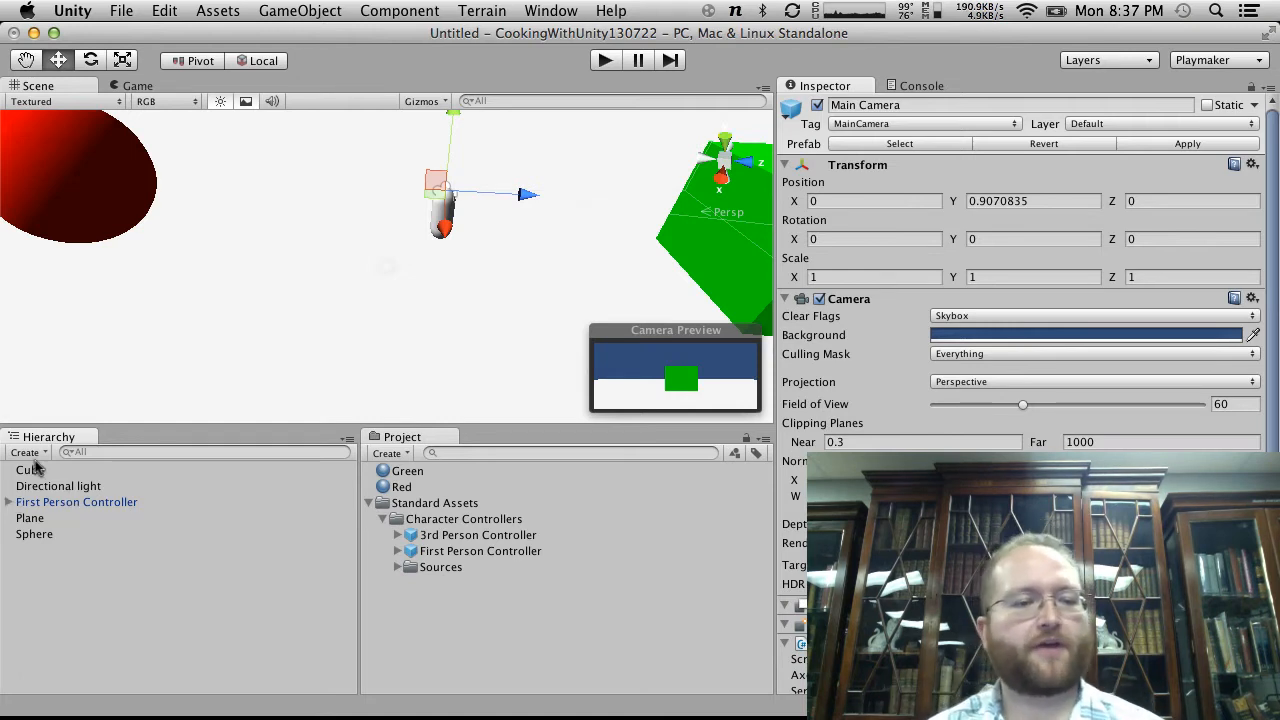
Add a Camera to the scene, position it at about X 1.32, Y 2.78, Z -3, and remove its Audio Listener component
left_click(28, 453)
mouse_move(60, 706)
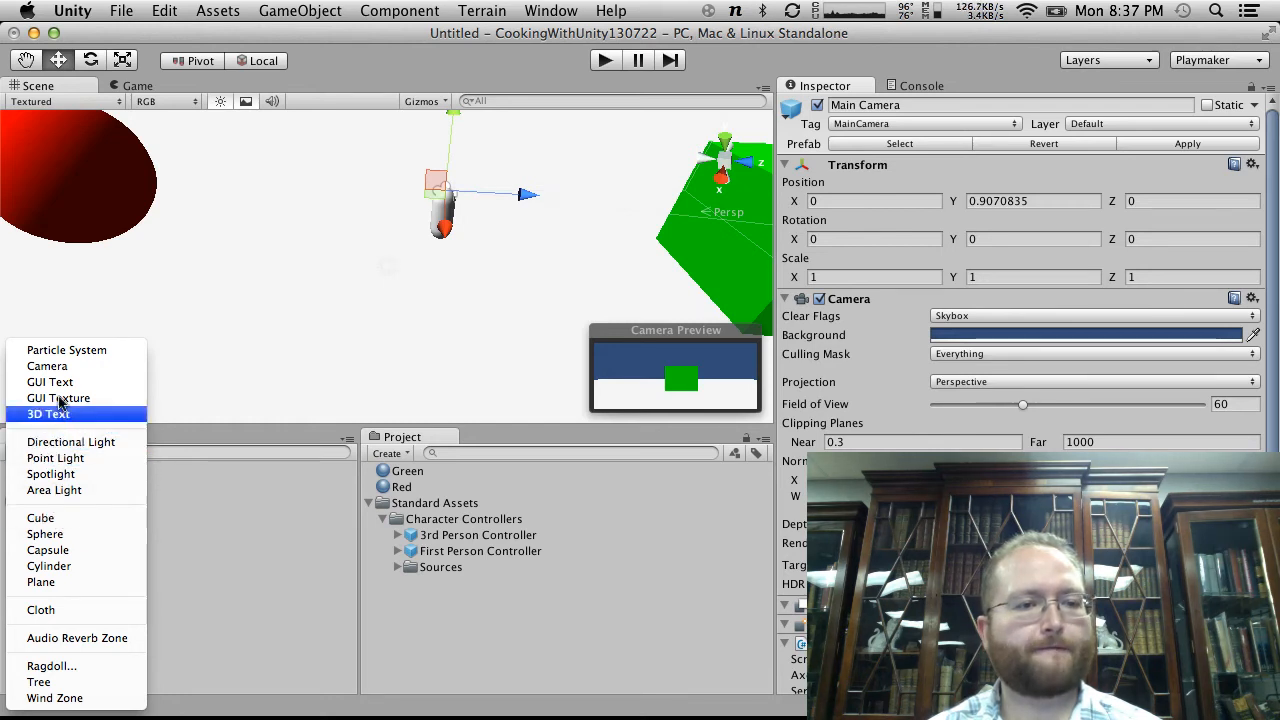
left_click(47, 366)
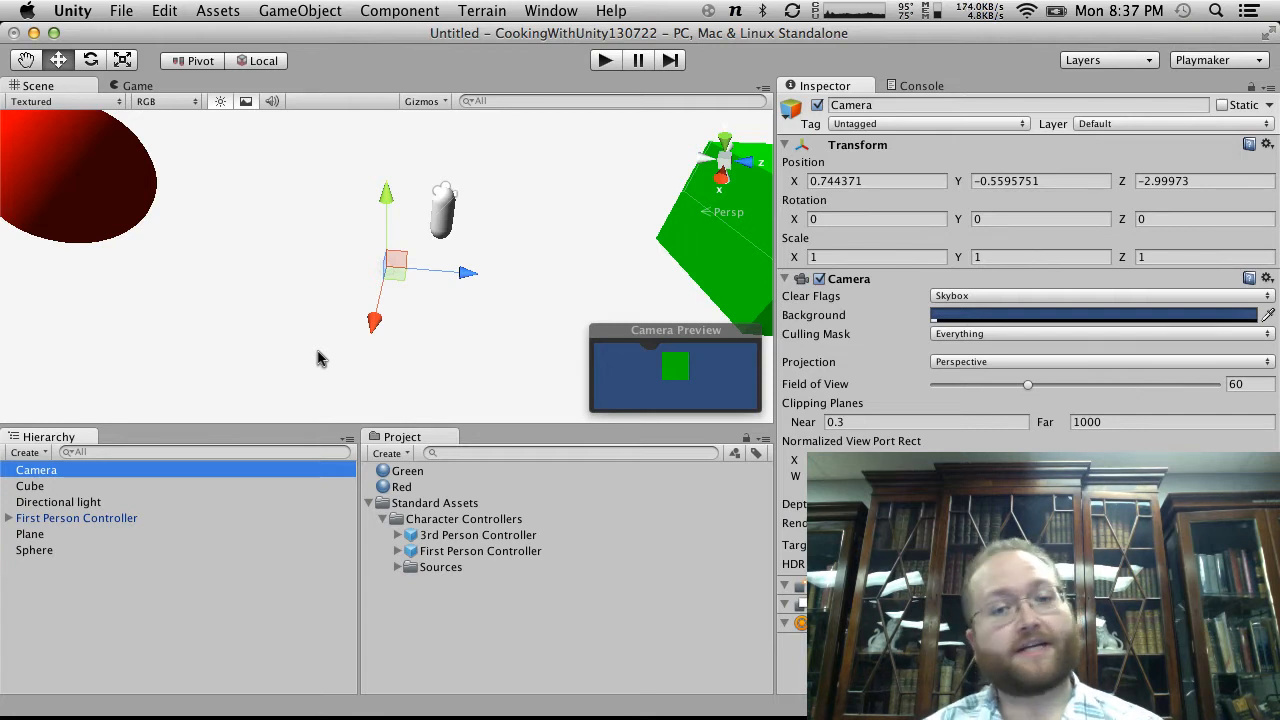
left_click_drag(387, 197, 388, 136)
left_click_drag(438, 167, 167, 216, "alt")
mouse_move(436, 175)
left_mouse_down()
mouse_move(480, 174)
mouse_move(425, 173)
mouse_move(452, 190)
left_mouse_up()
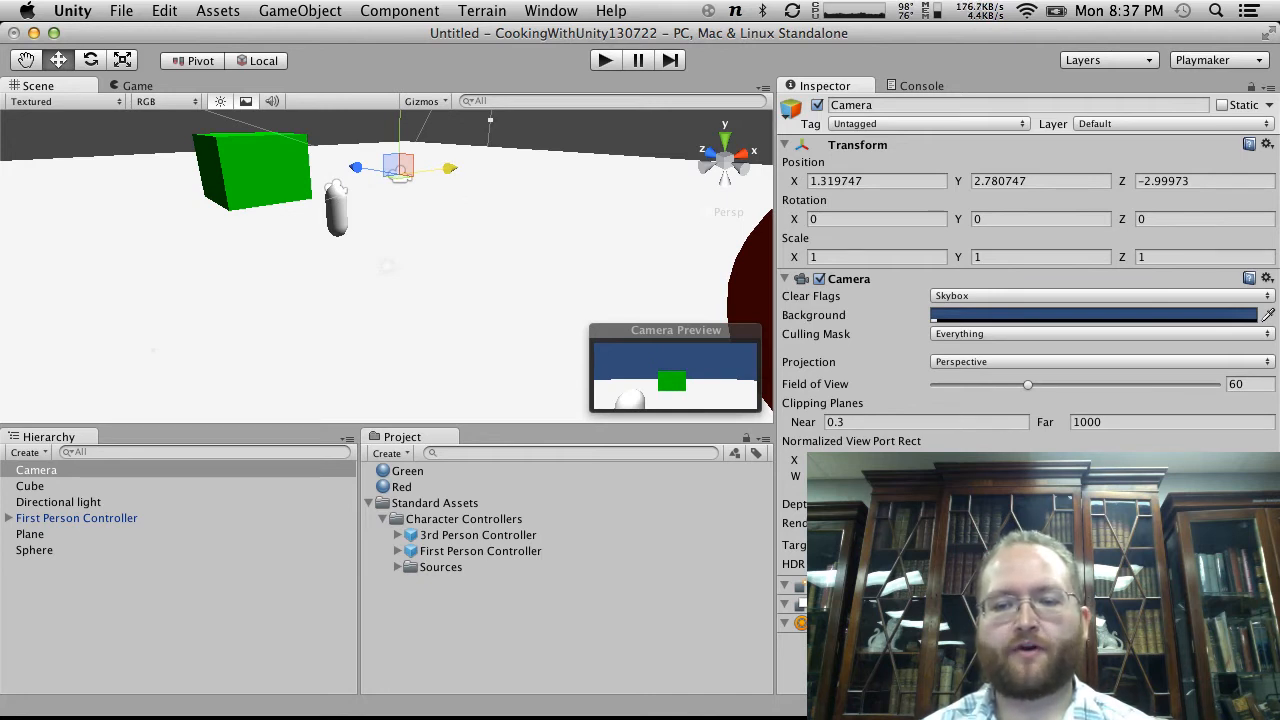
left_click(1180, 635)
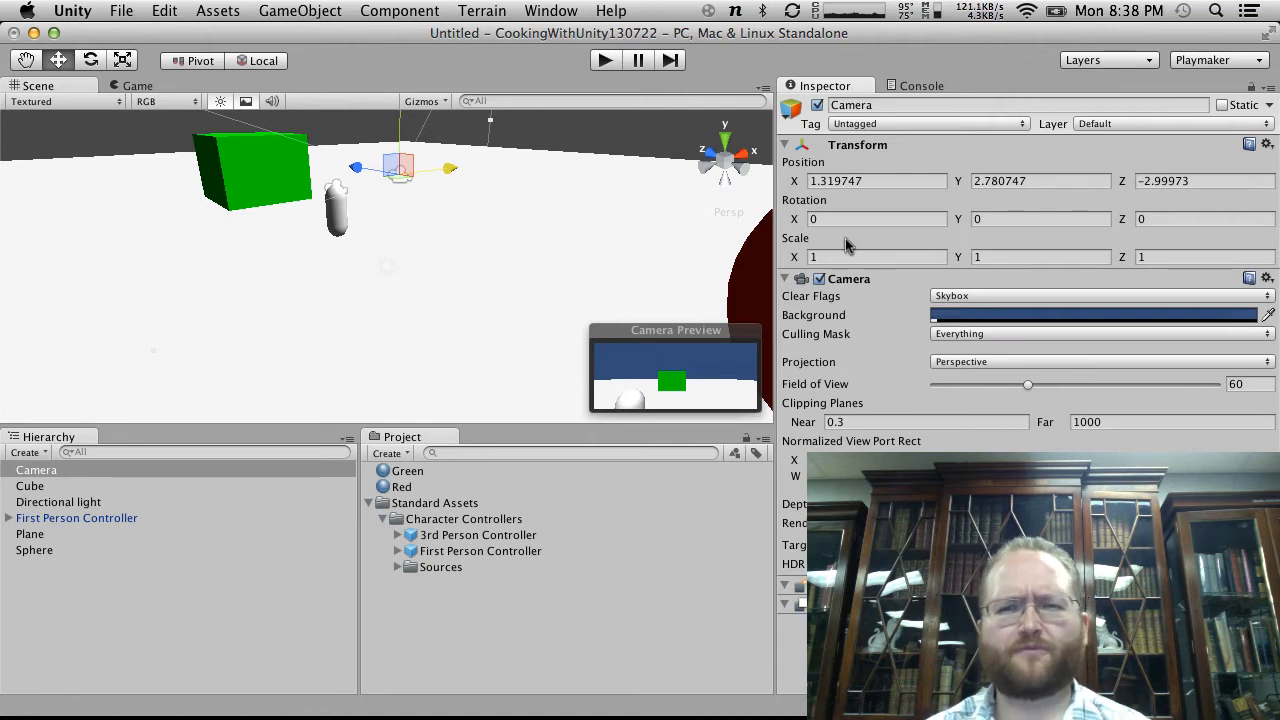
Play-test the scene by walking the character forward to see which camera renders the game view, and stop play mode
left_click(605, 60)
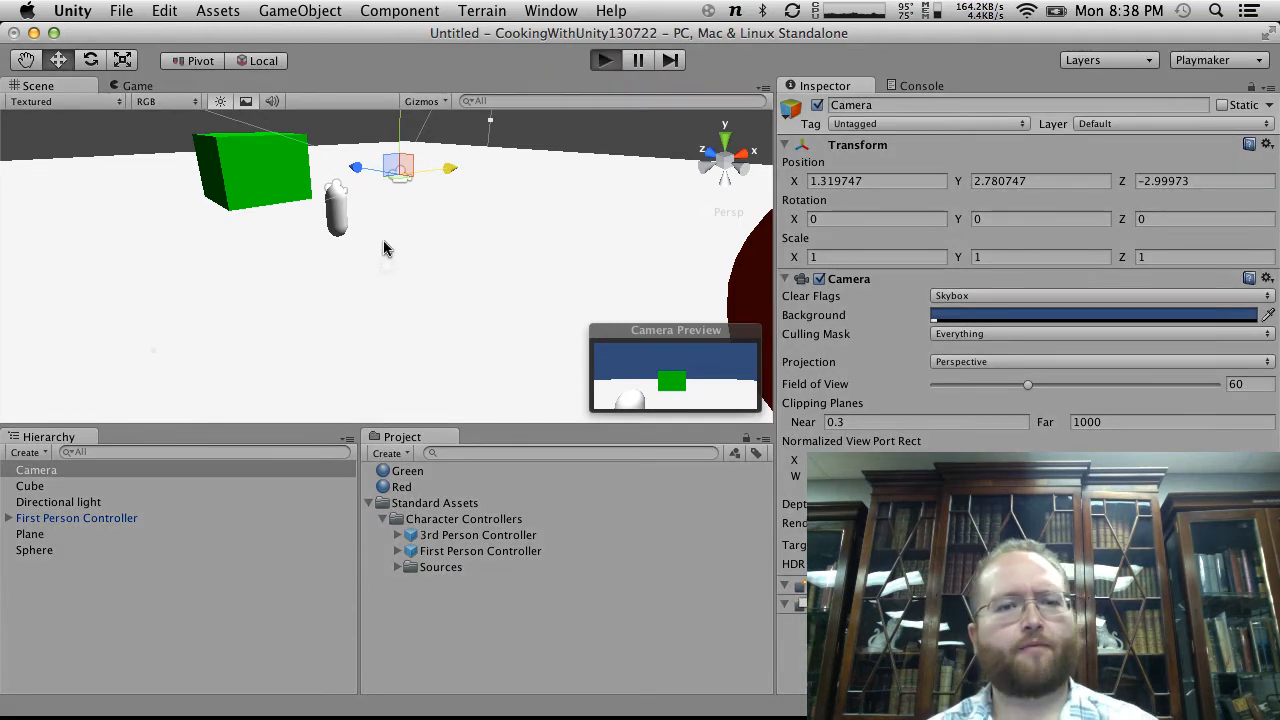
key("w")
key("w")
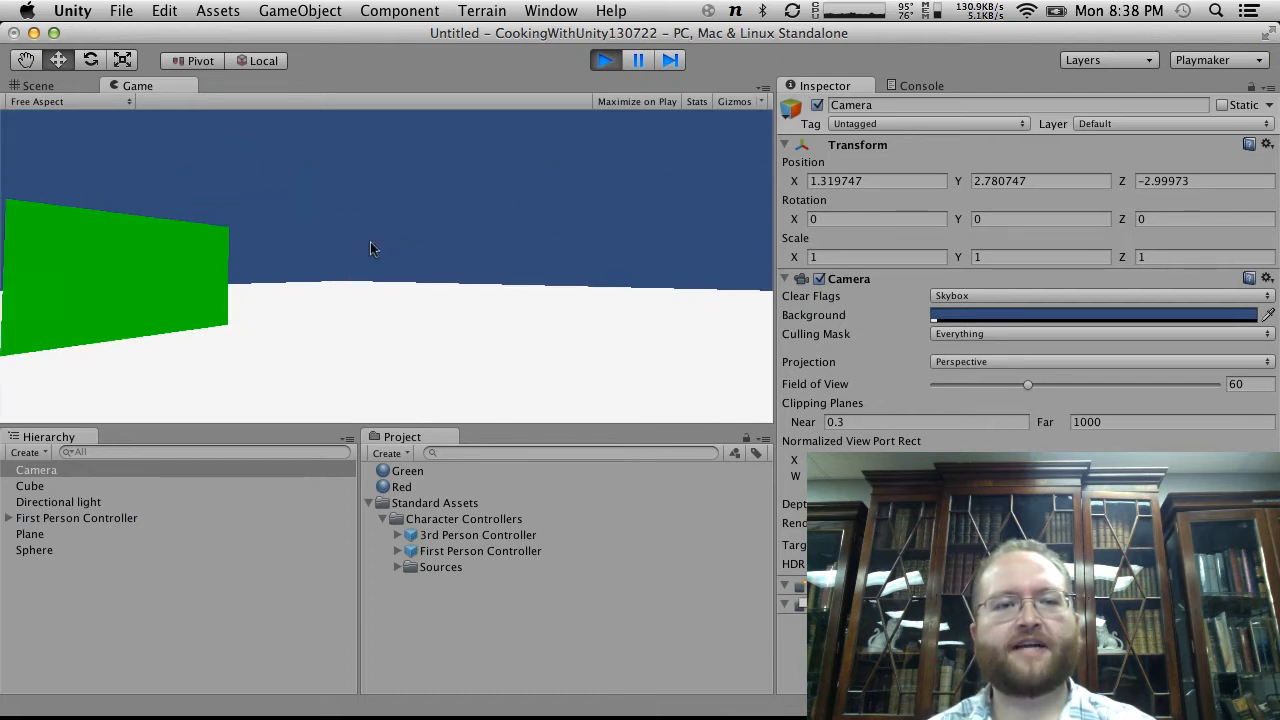
left_click(604, 63)
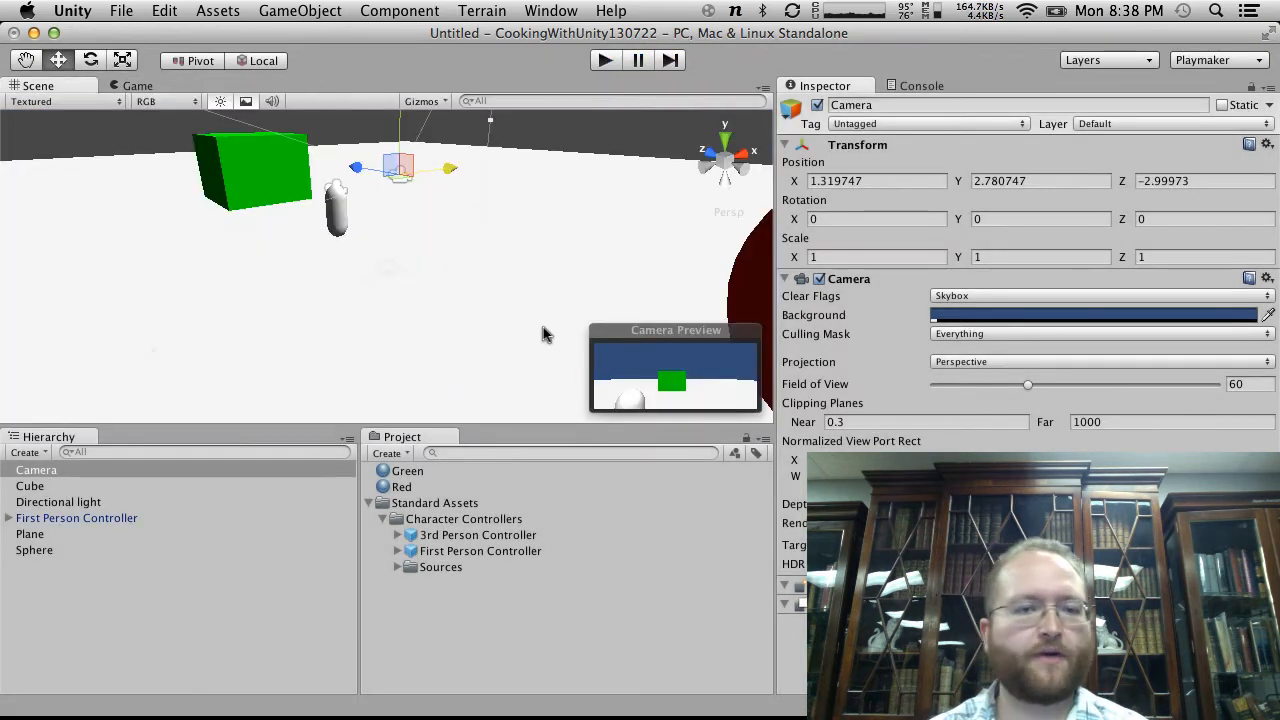
Inspect the Main Camera inside the First Person Controller and set the separate Camera's Depth to 1
left_click(7, 518)
left_click(77, 552)
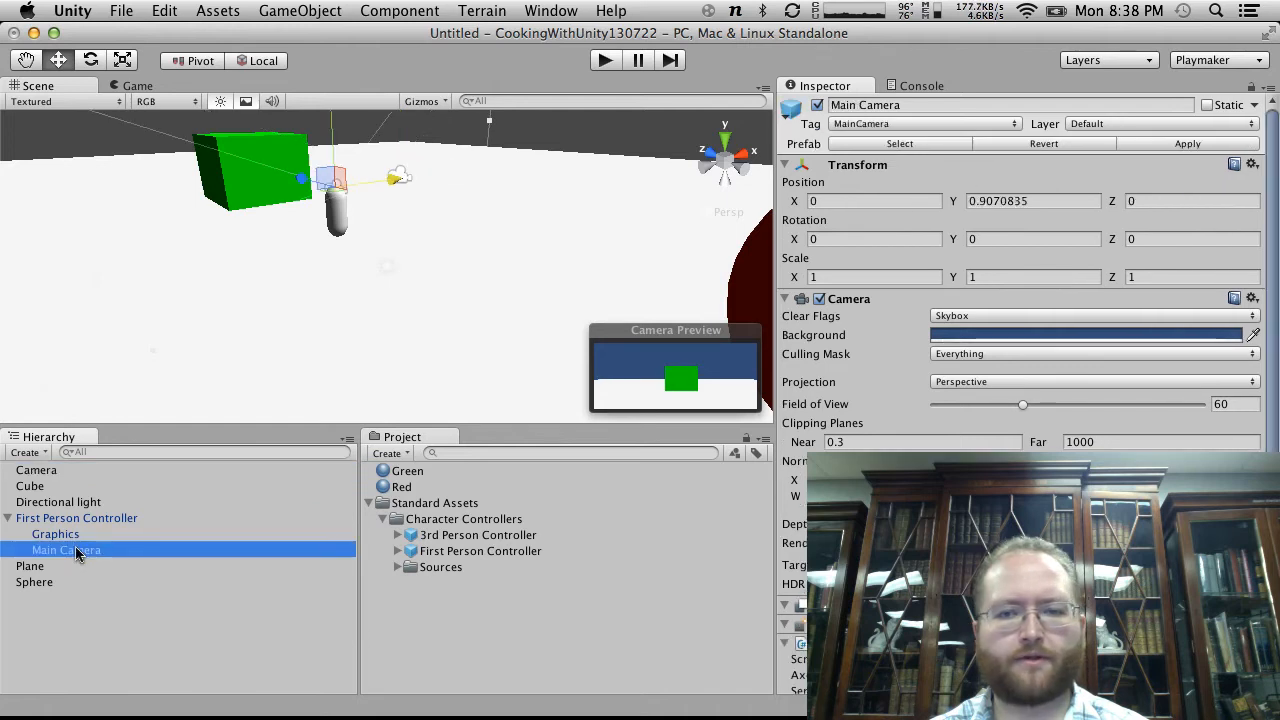
left_click(36, 471)
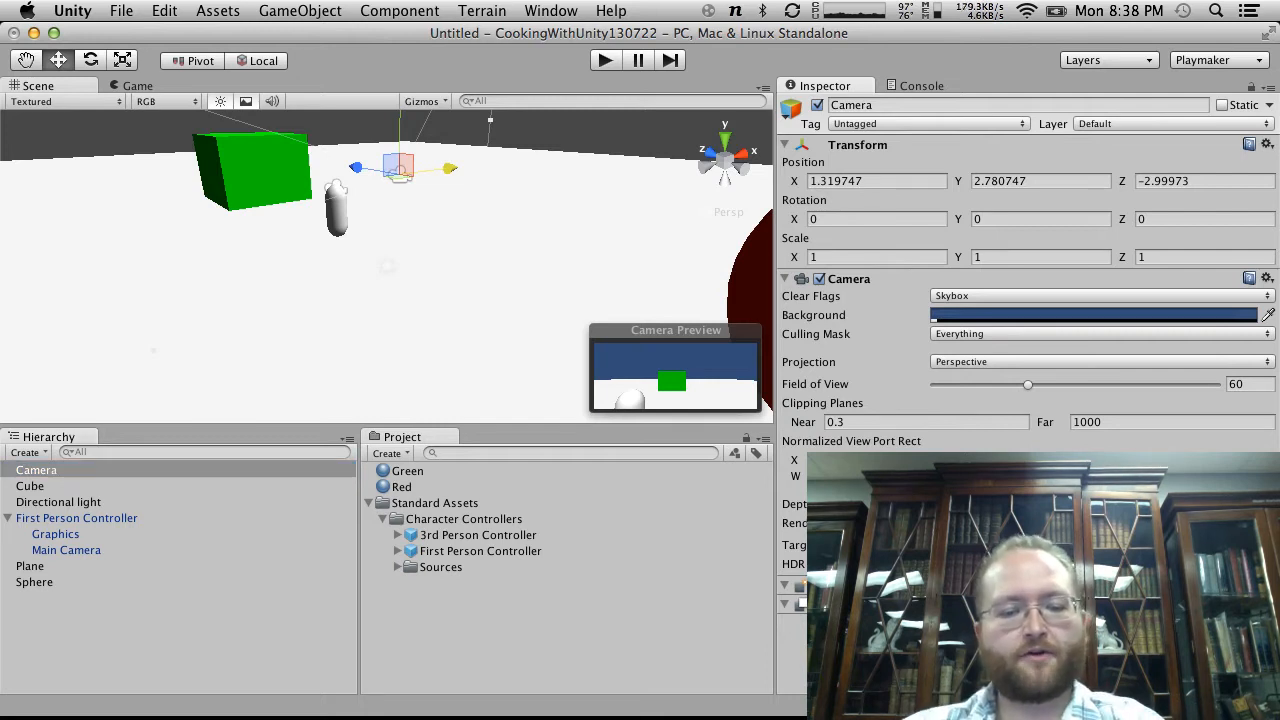
Play-test the scene, compare the new Camera's game view with the scene view, and stop play mode
left_click(605, 60)
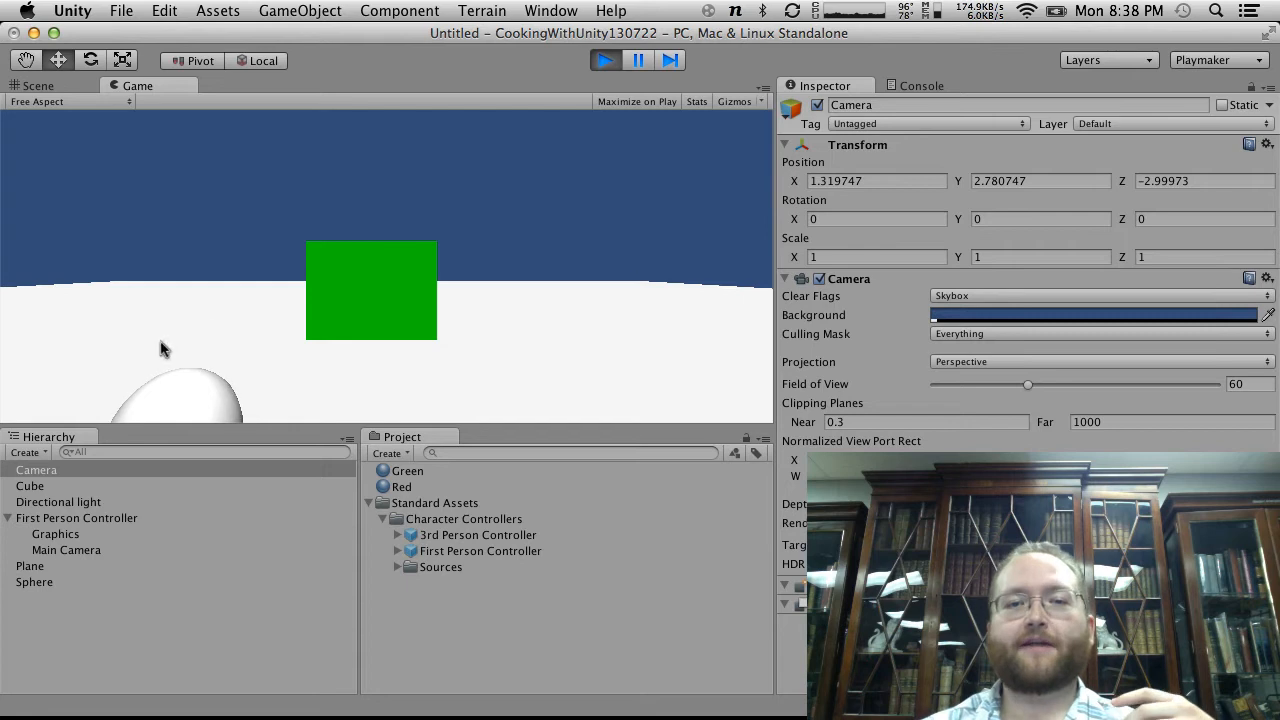
left_click(58, 85)
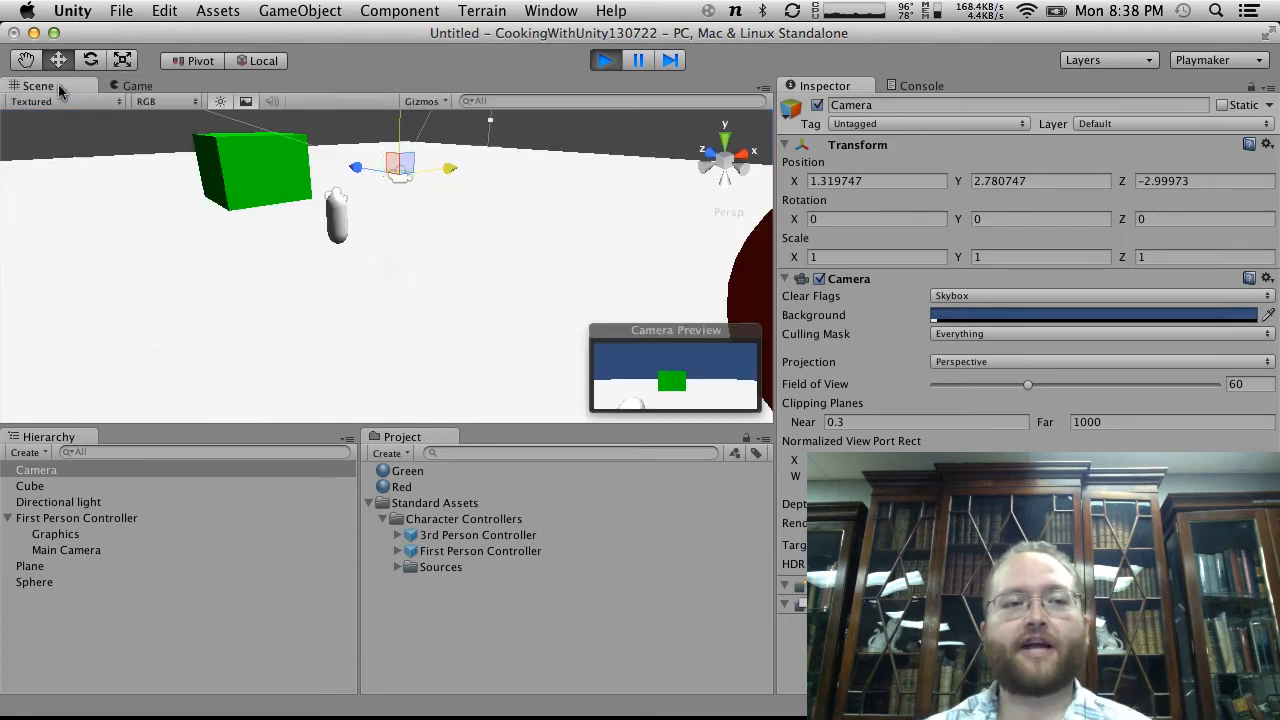
left_click(138, 85)
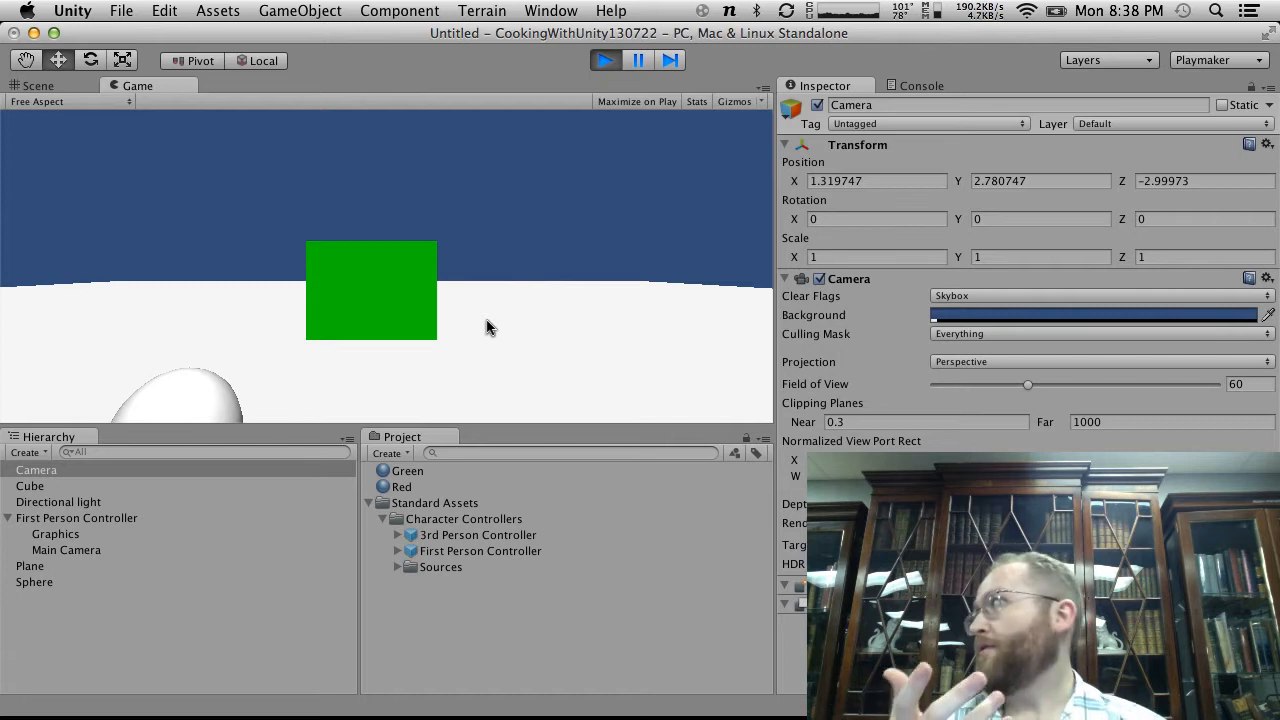
left_click(605, 60)
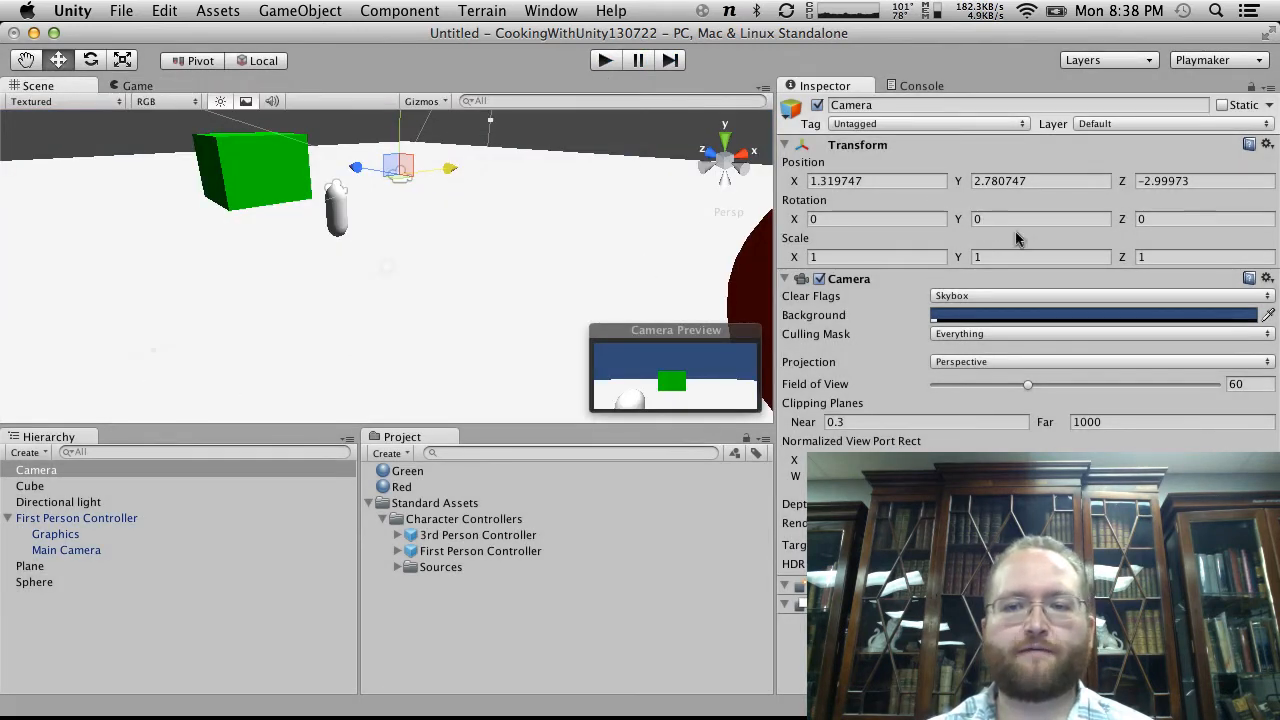
Set the Camera's Clear Flags to Depth only, play-test the overlaid views by walking around the cube, and stop play mode
left_click(990, 298)
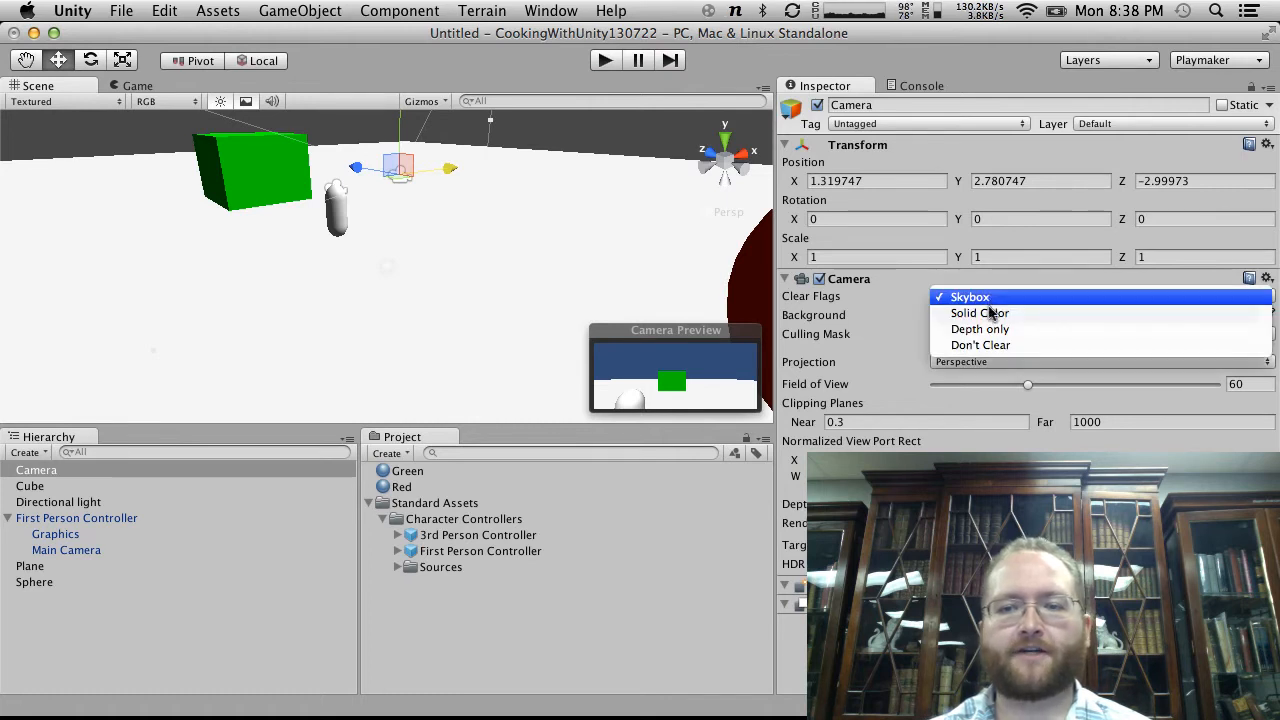
left_click(994, 330)
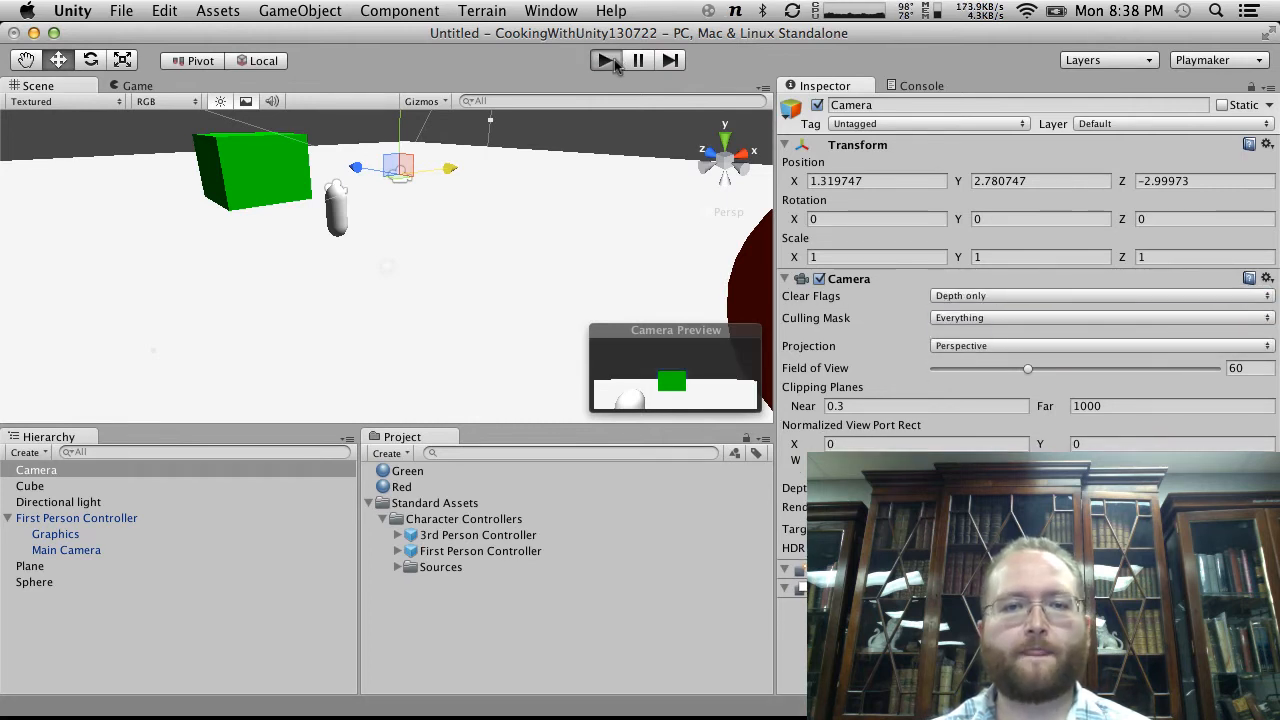
left_click(608, 61)
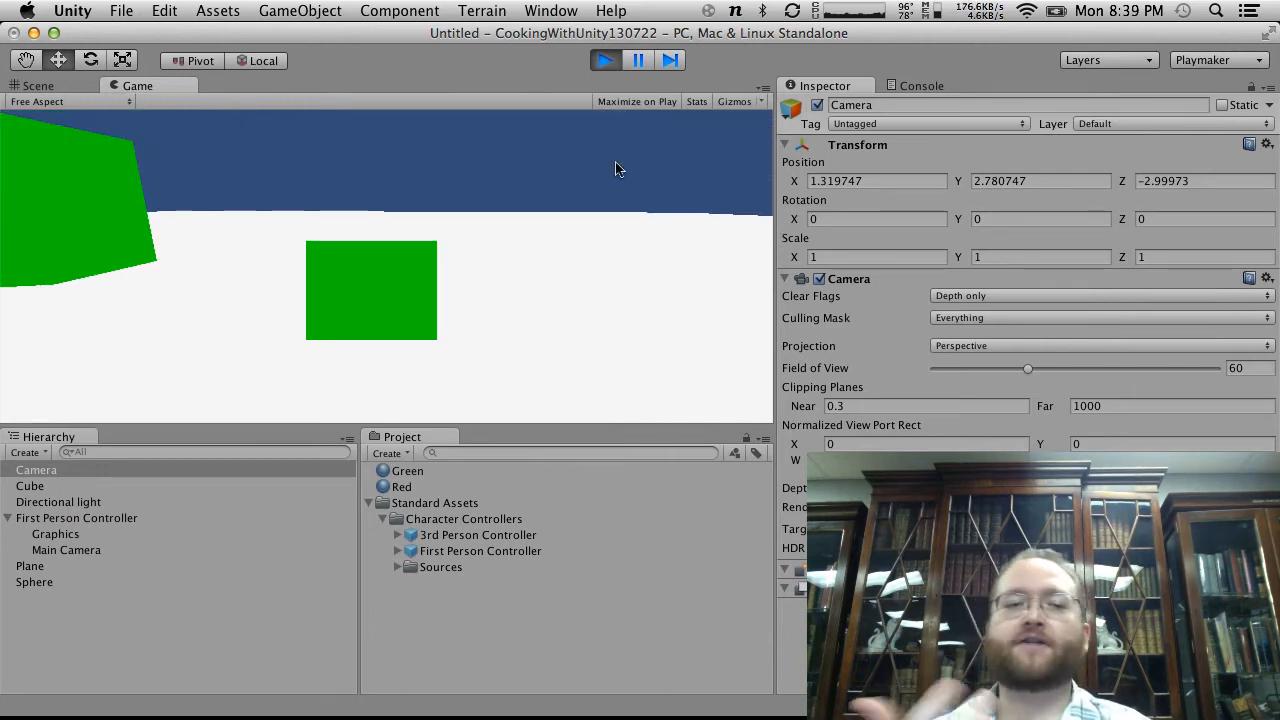
key("w")
key("w")
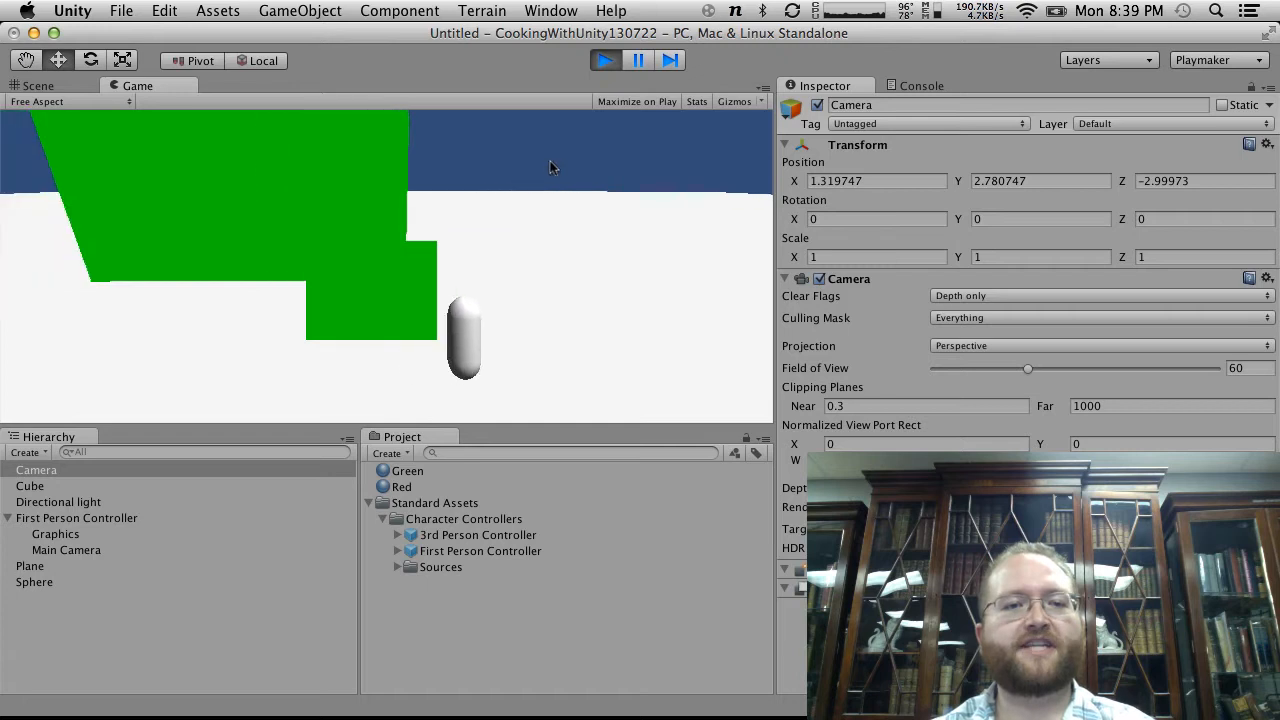
key("w")
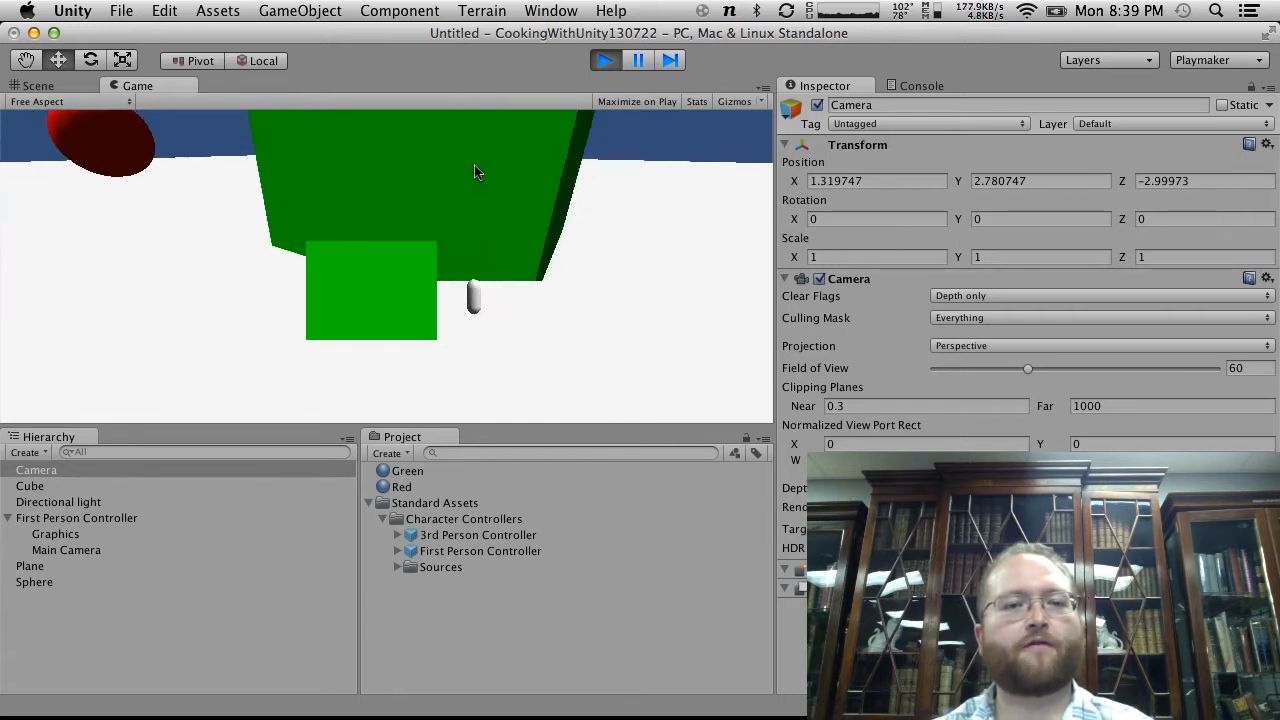
key("w")
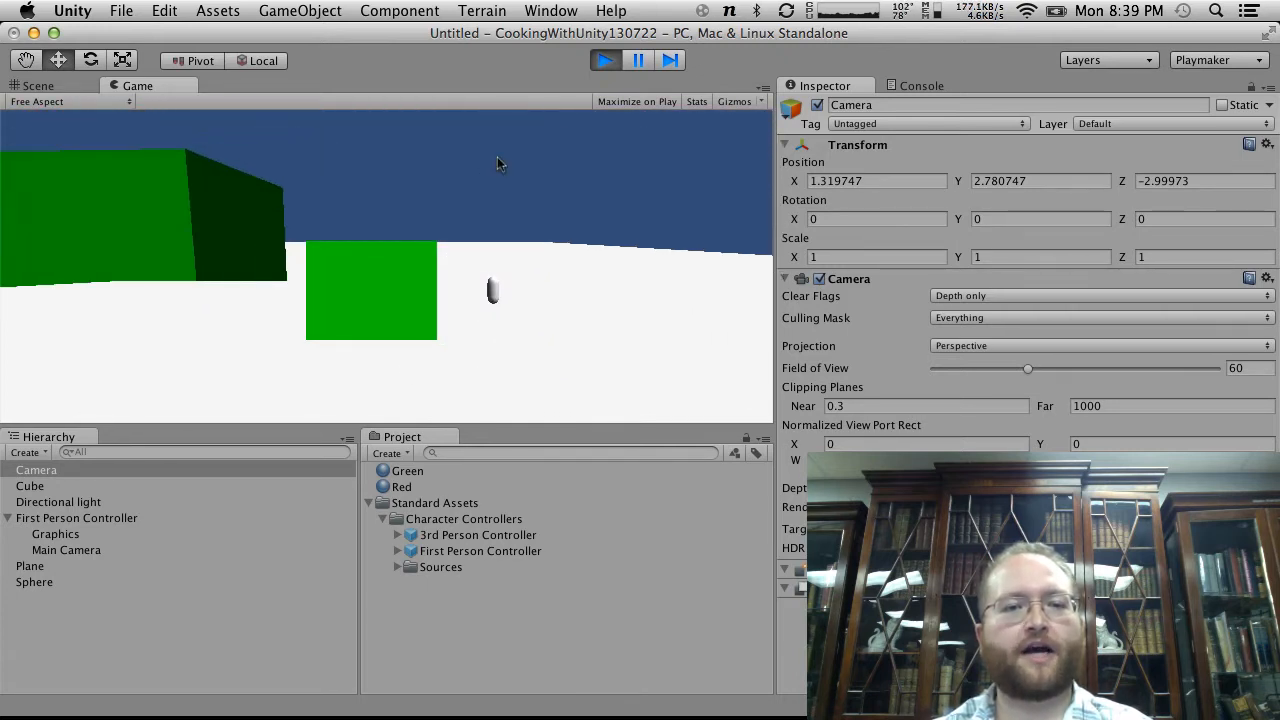
key("w")
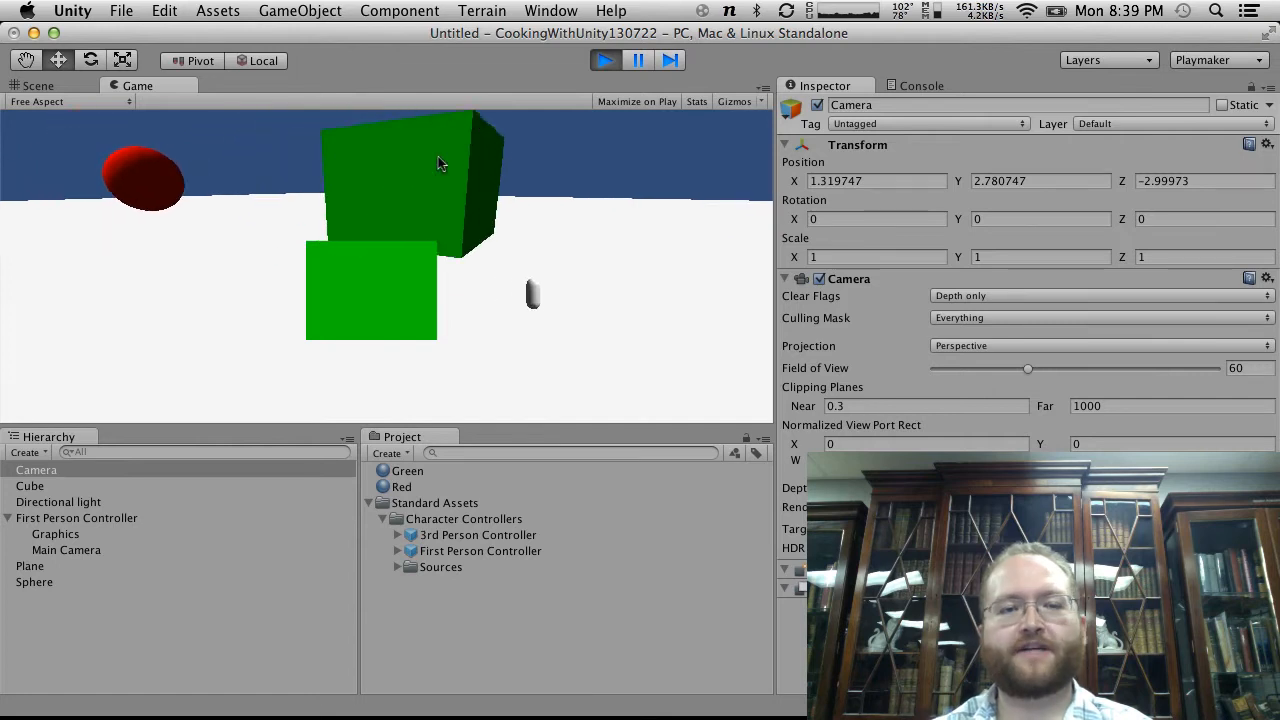
key("w")
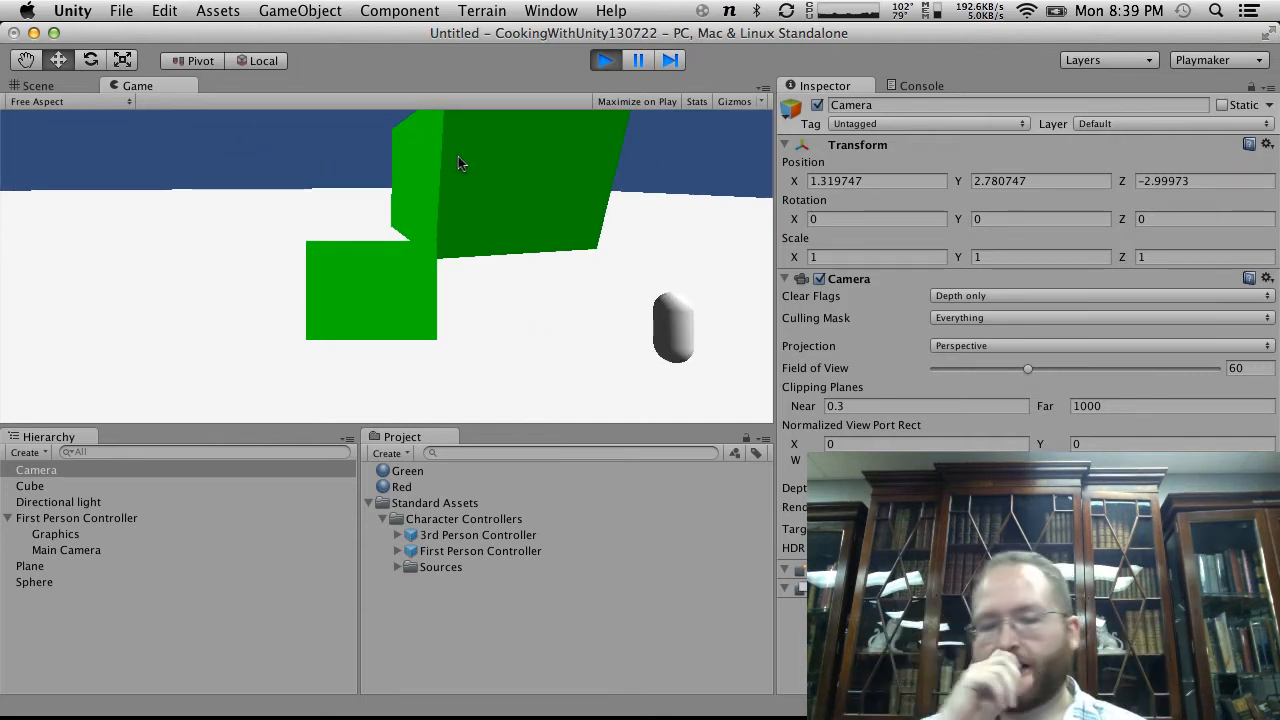
left_click(605, 60)
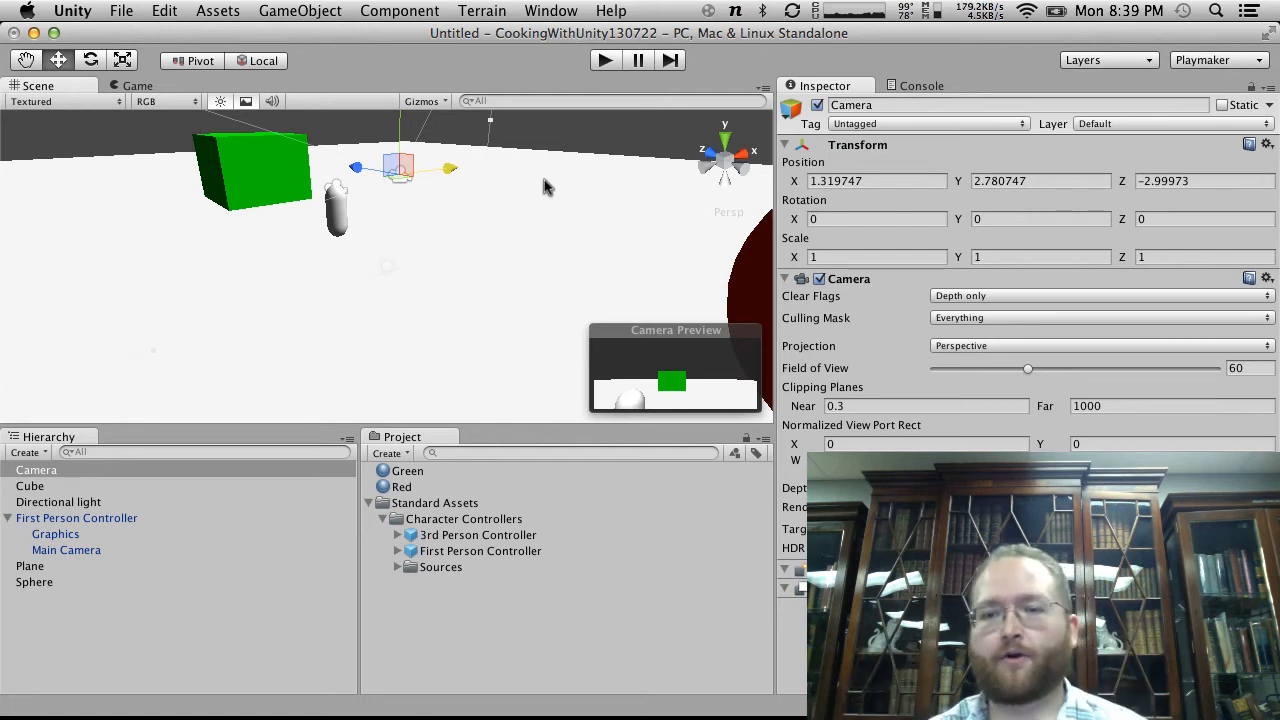
Set the Camera's Clear Flags to Skybox and move it close to the green cube at about Y 1.75, Z 6.84
left_click(970, 295)
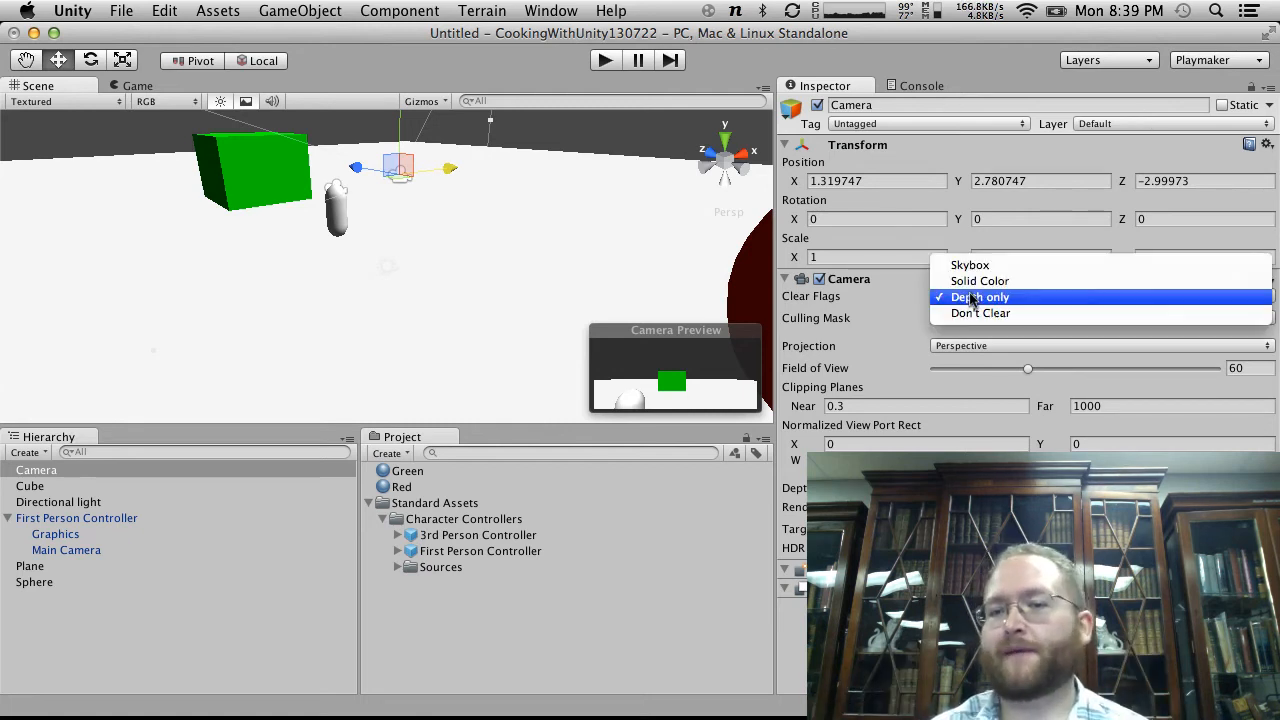
left_click(972, 266)
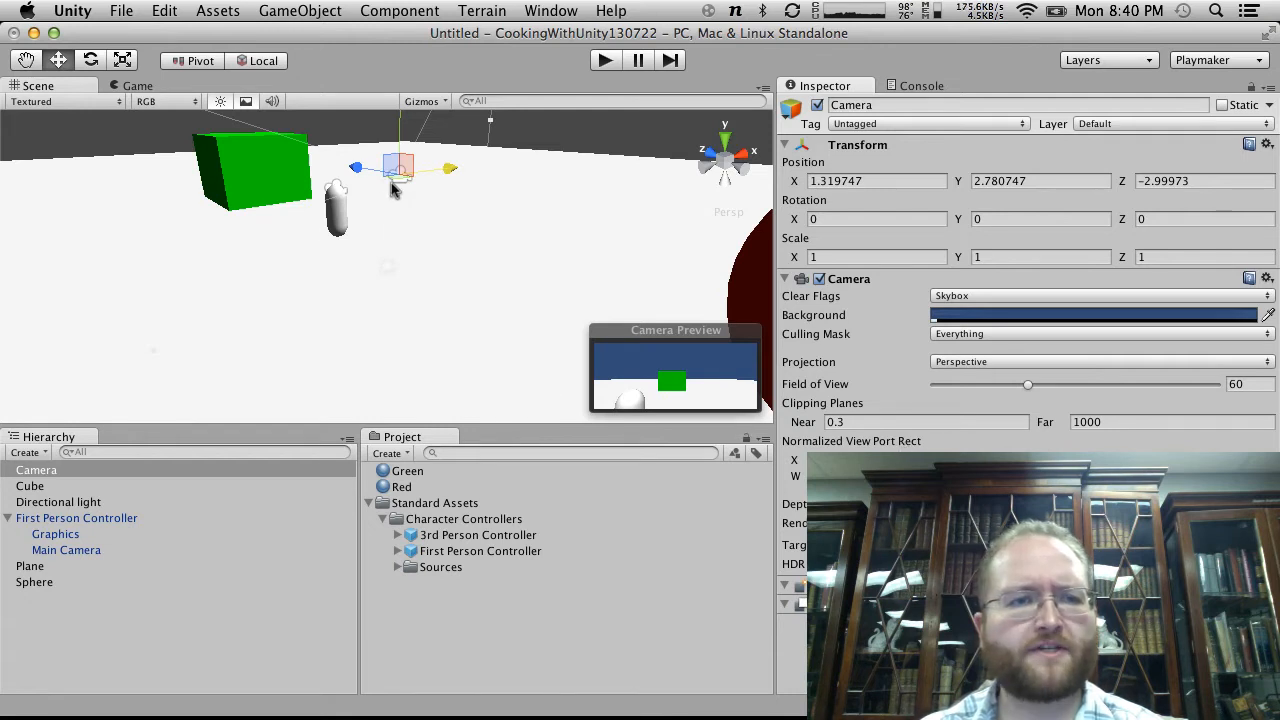
left_click_drag(368, 166, 143, 124)
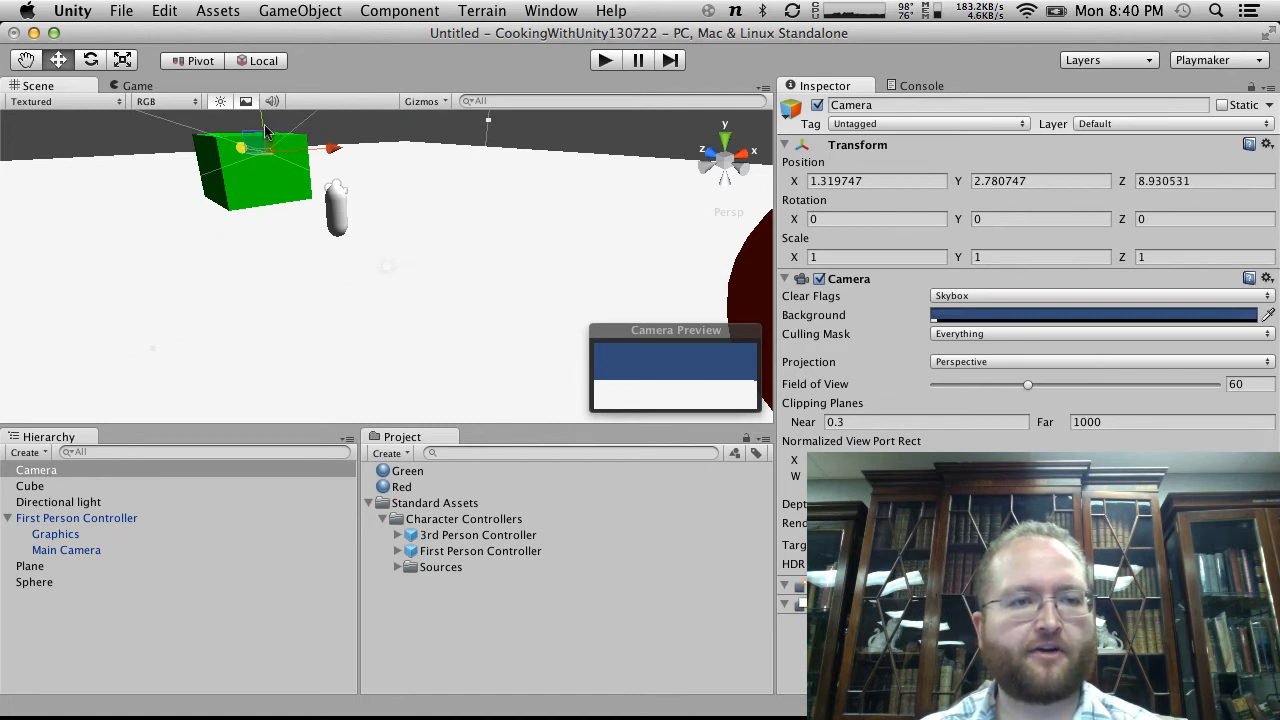
left_click_drag(240, 150, 268, 172)
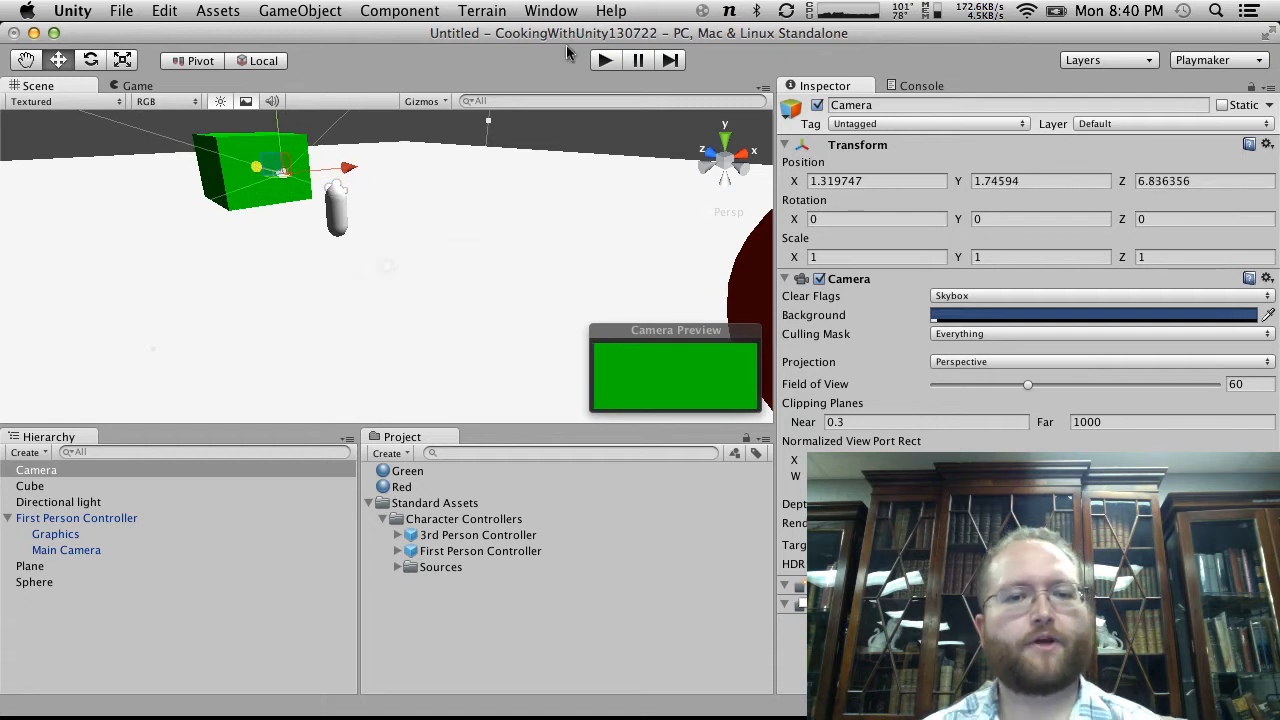
Set the Camera's Normalized View Port Rect to X 0.5, Y 0.5 and play-test the scene
left_click(604, 61)
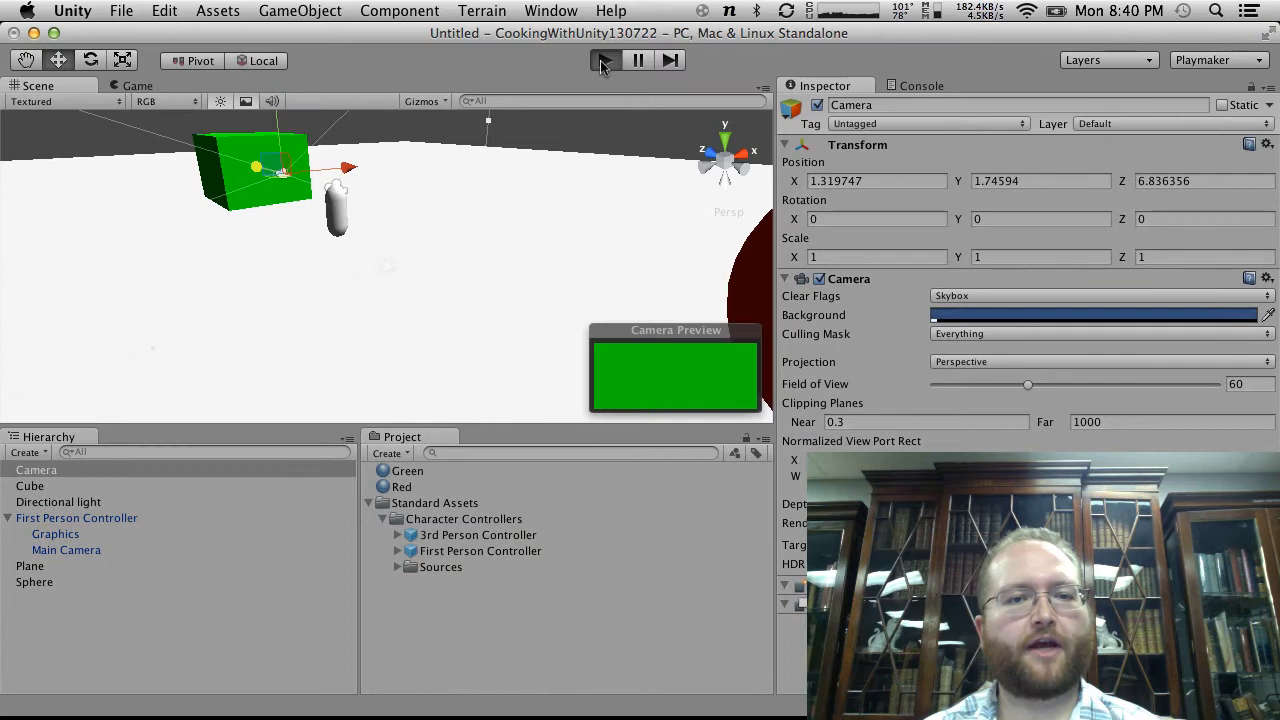
left_click(604, 61)
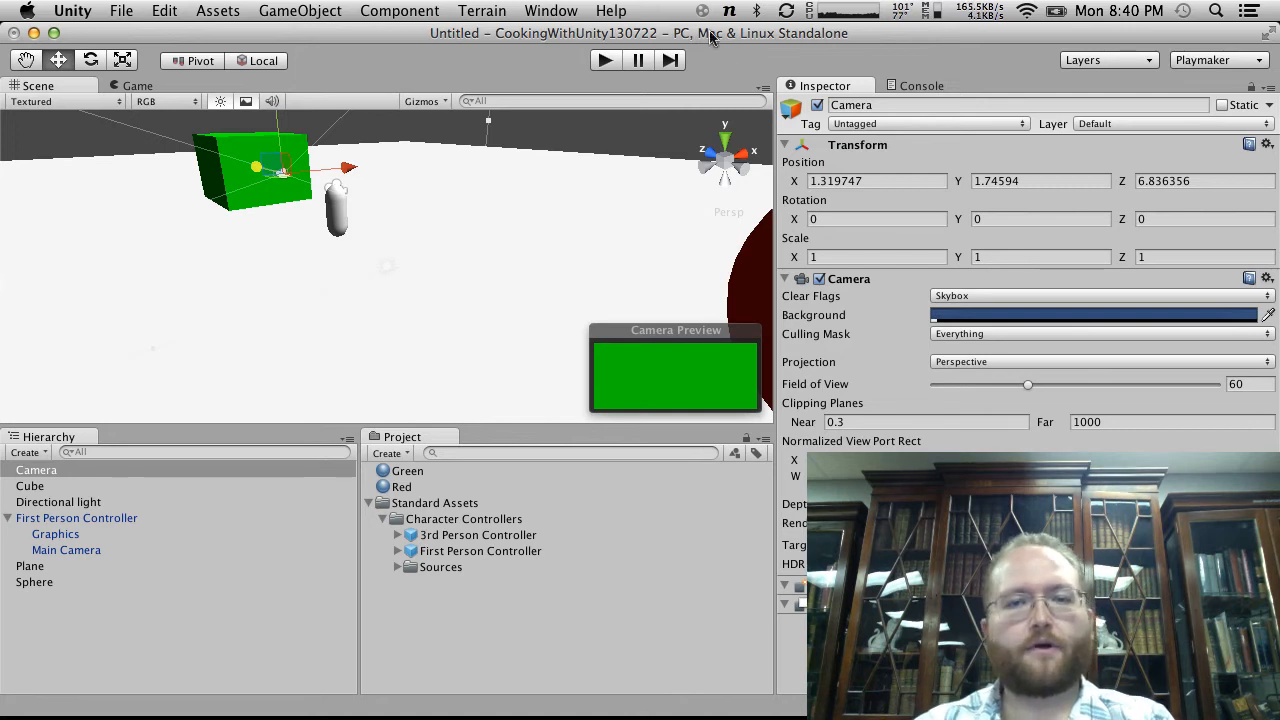
left_click(606, 61)
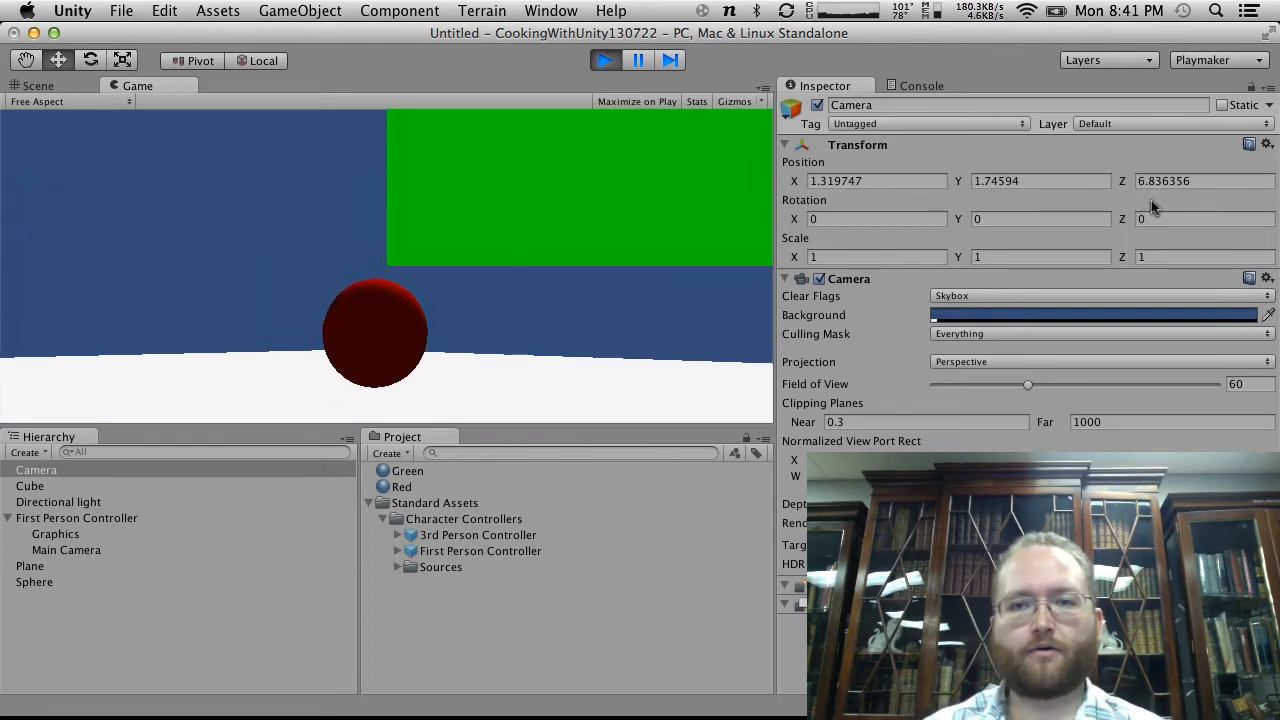
key("ctrl+Right")
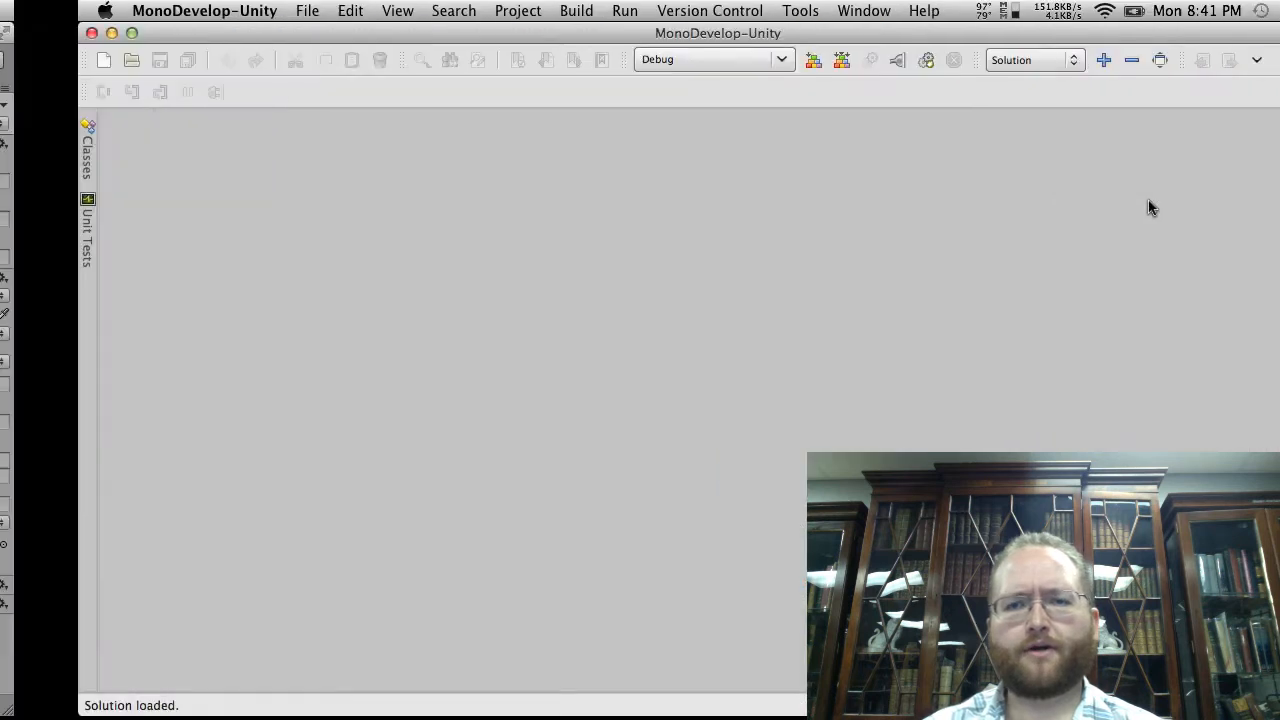
key("ctrl+Right")
key("ctrl+Right")
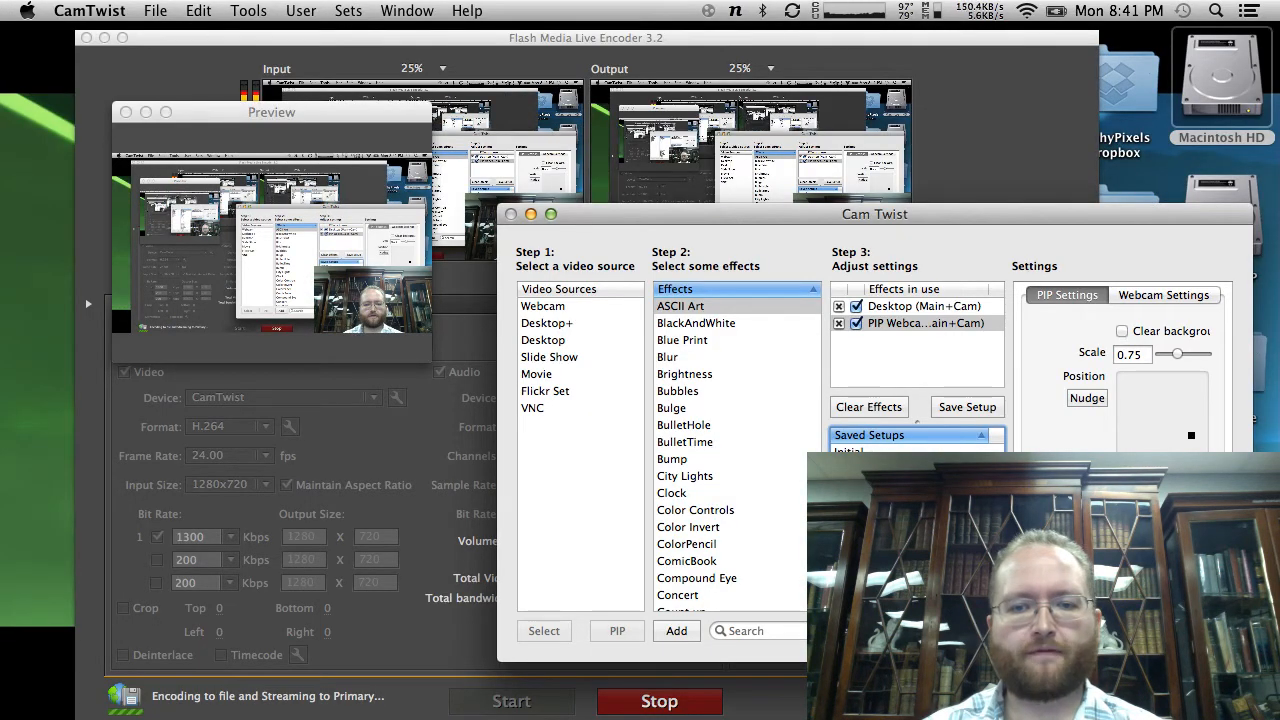
key("ctrl+Left")
key("ctrl+Left")
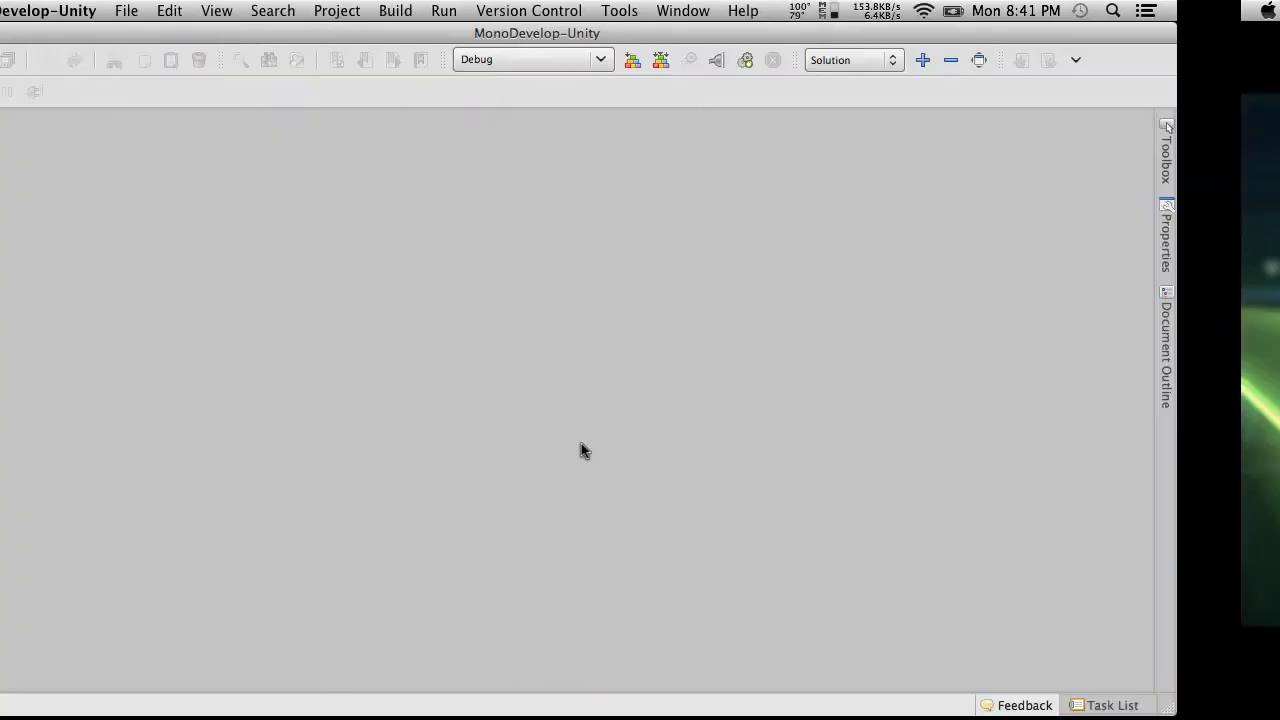
key("ctrl+Left")
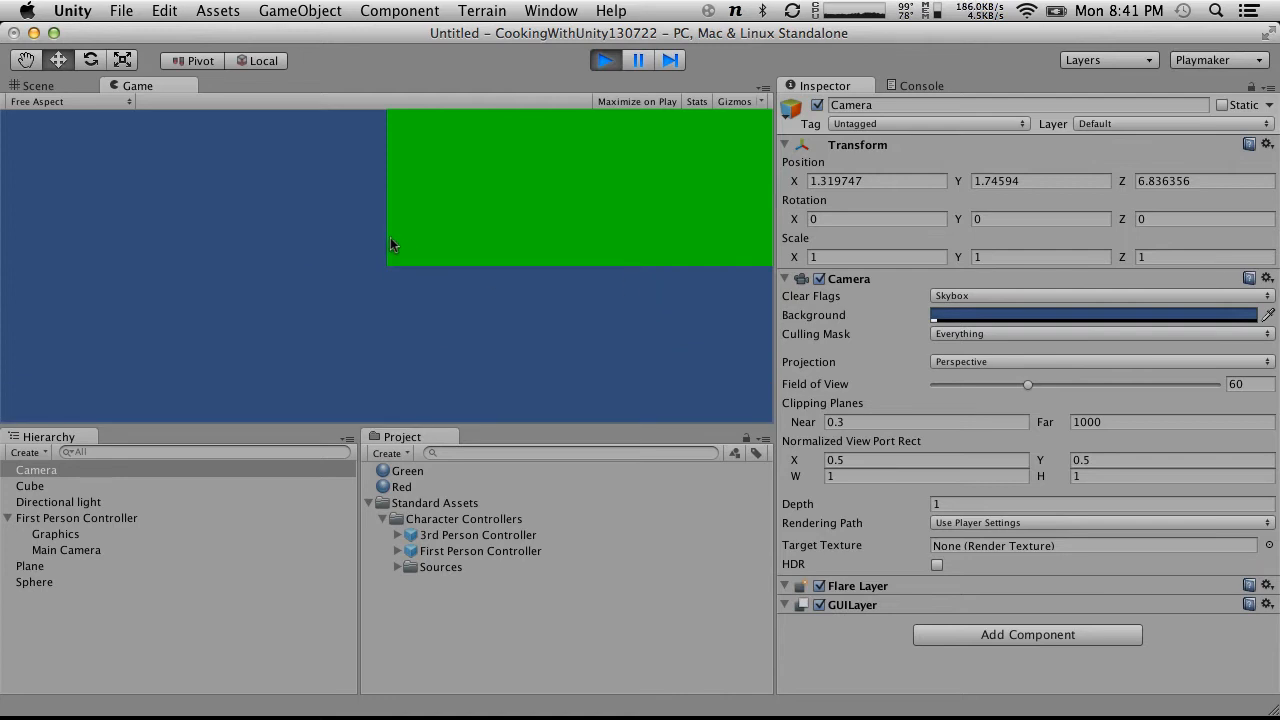
Stop play mode and move the Camera along X to about 3.40 at the cube's edge
left_click(610, 63)
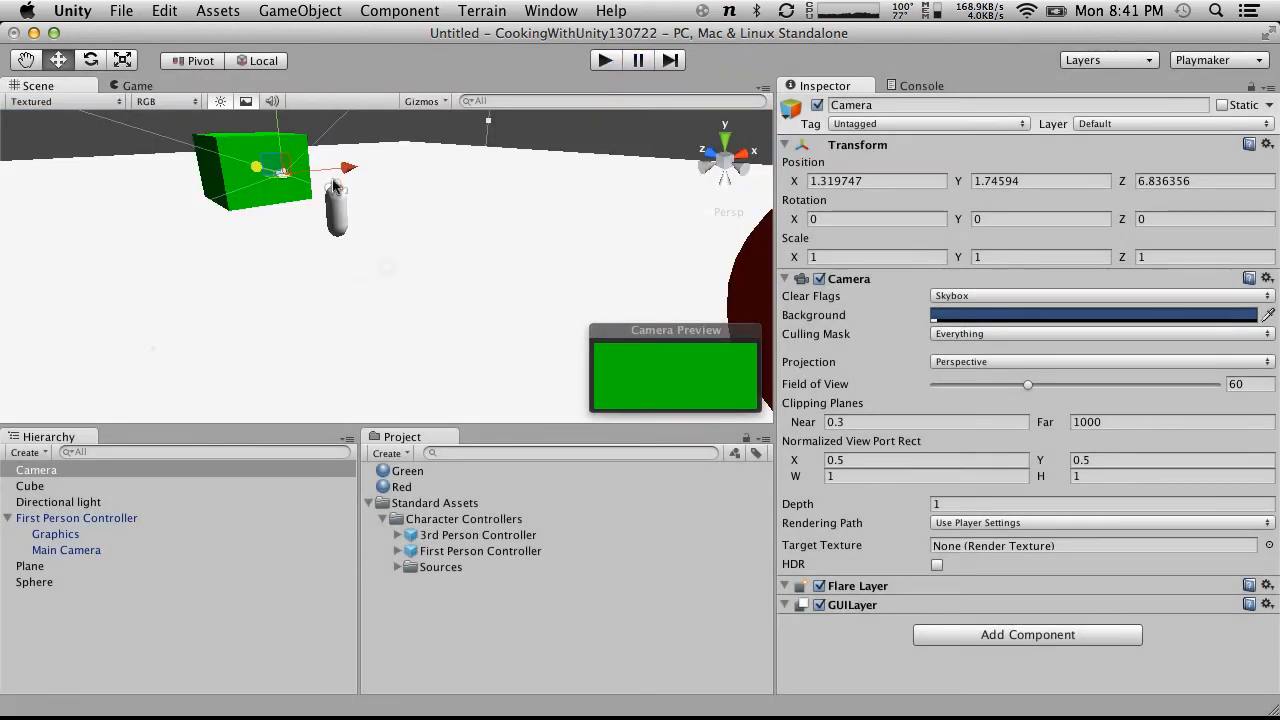
left_click_drag(349, 167, 380, 167)
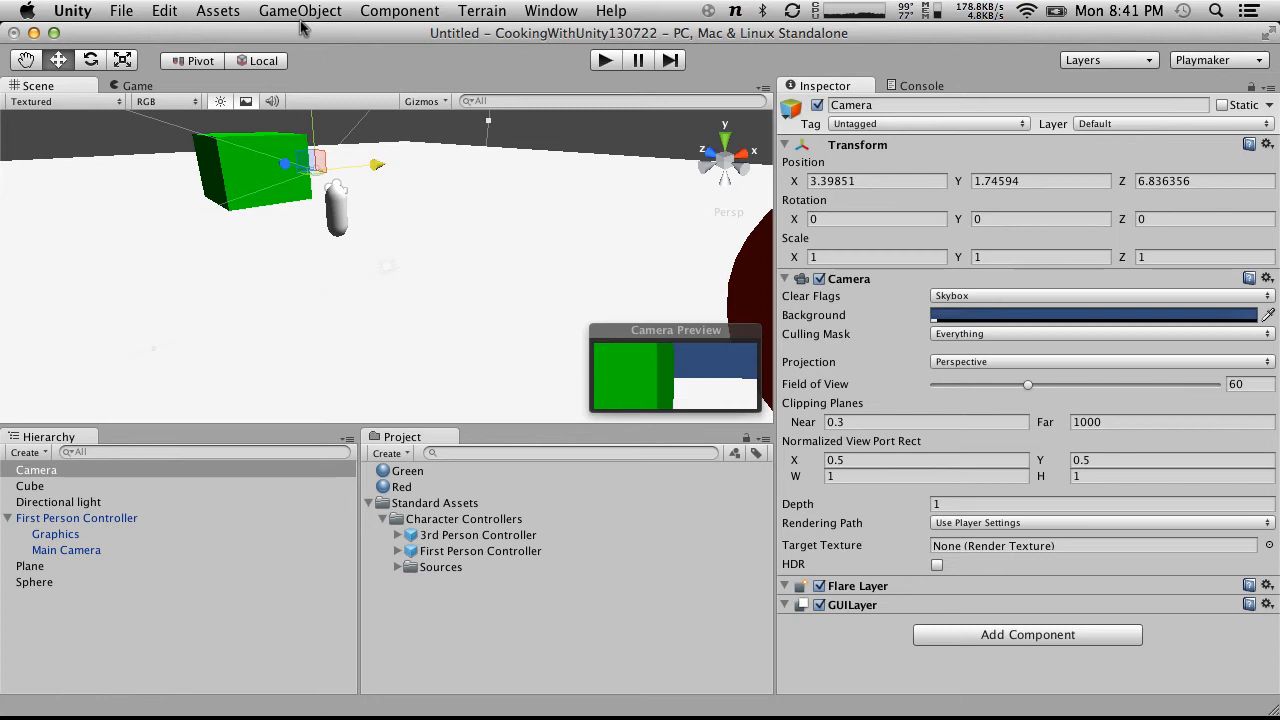
Start play mode and set the Camera's Normalized View Port Rect to X 0.75, Y 0.75
left_click(606, 60)
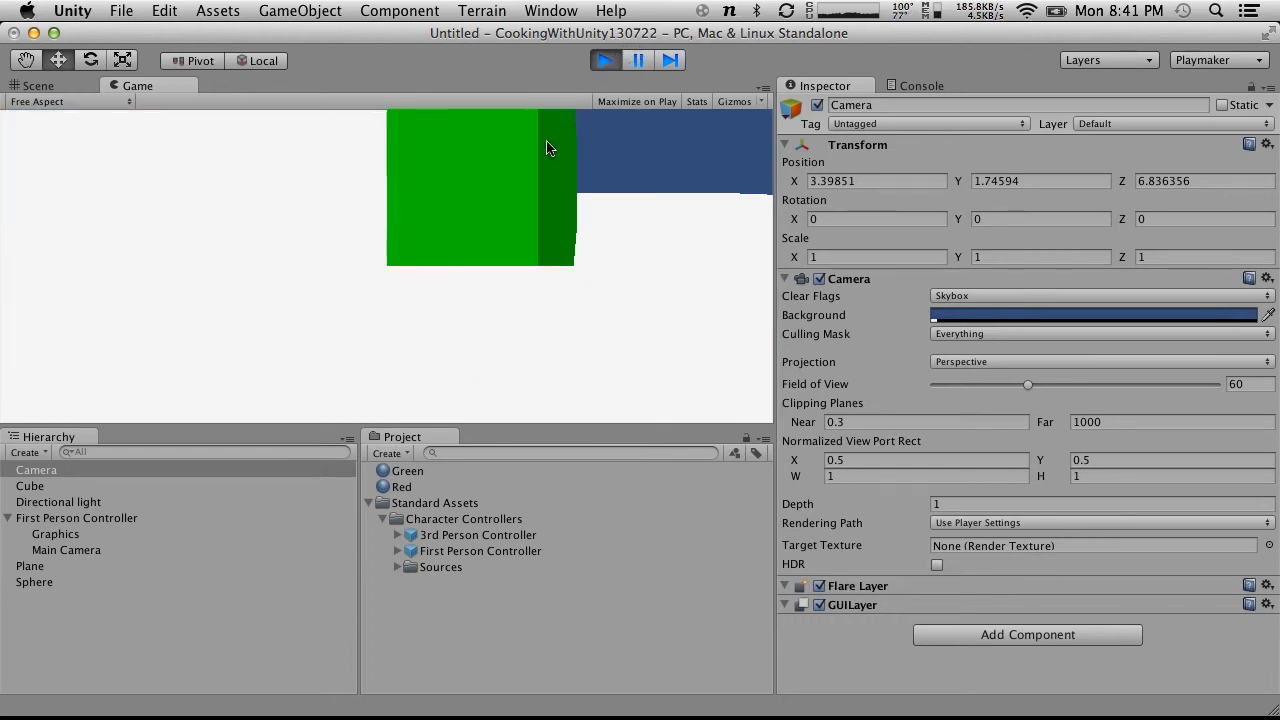
left_click(901, 460)
left_click(843, 462)
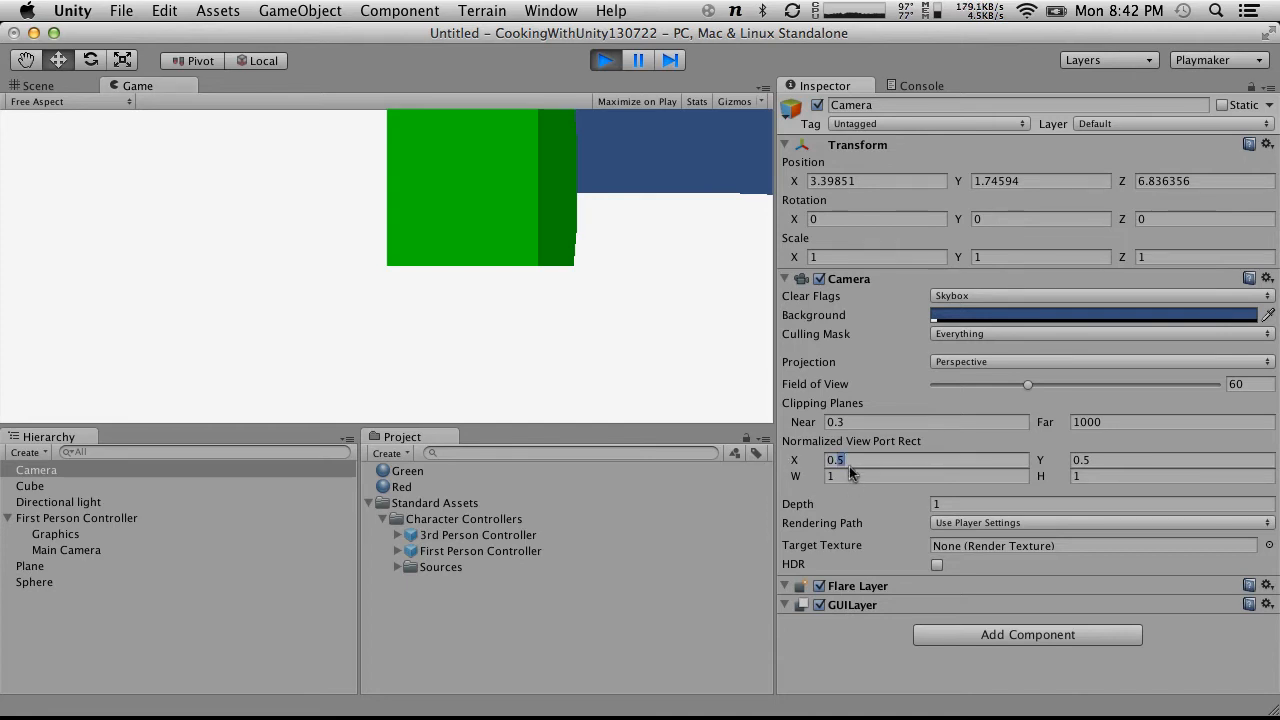
type("7")
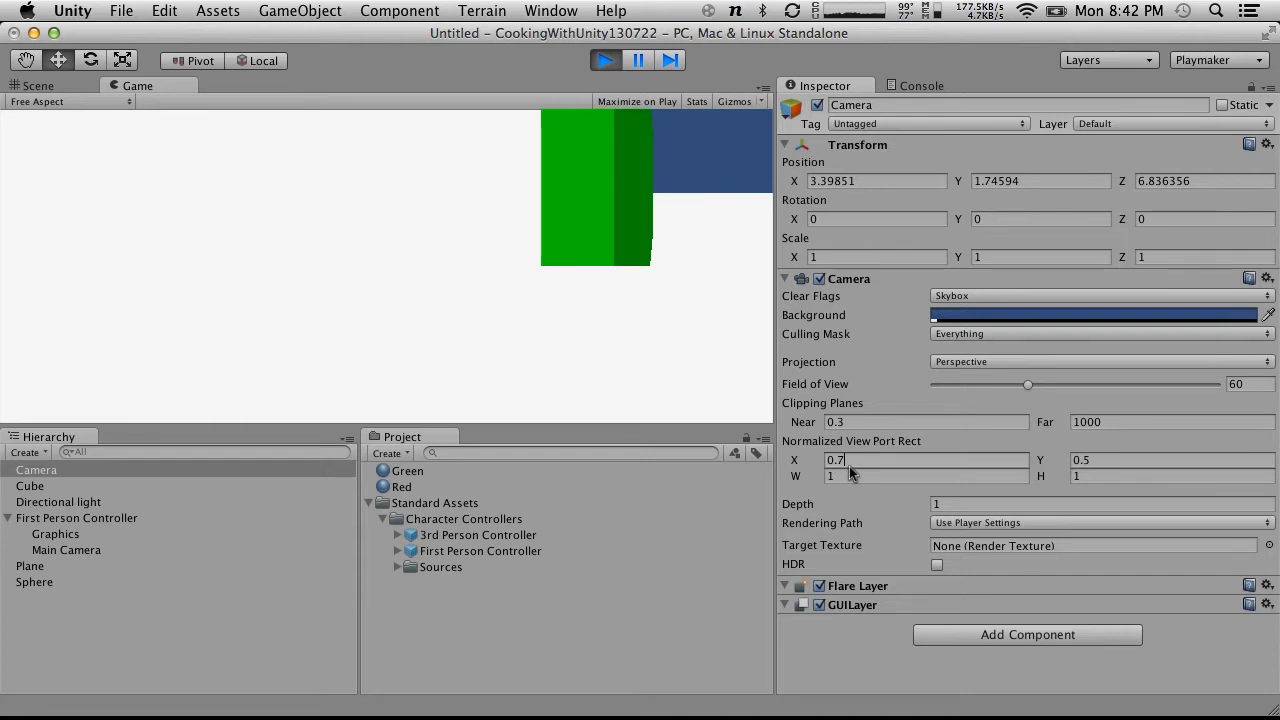
type("5")
left_click(1117, 464)
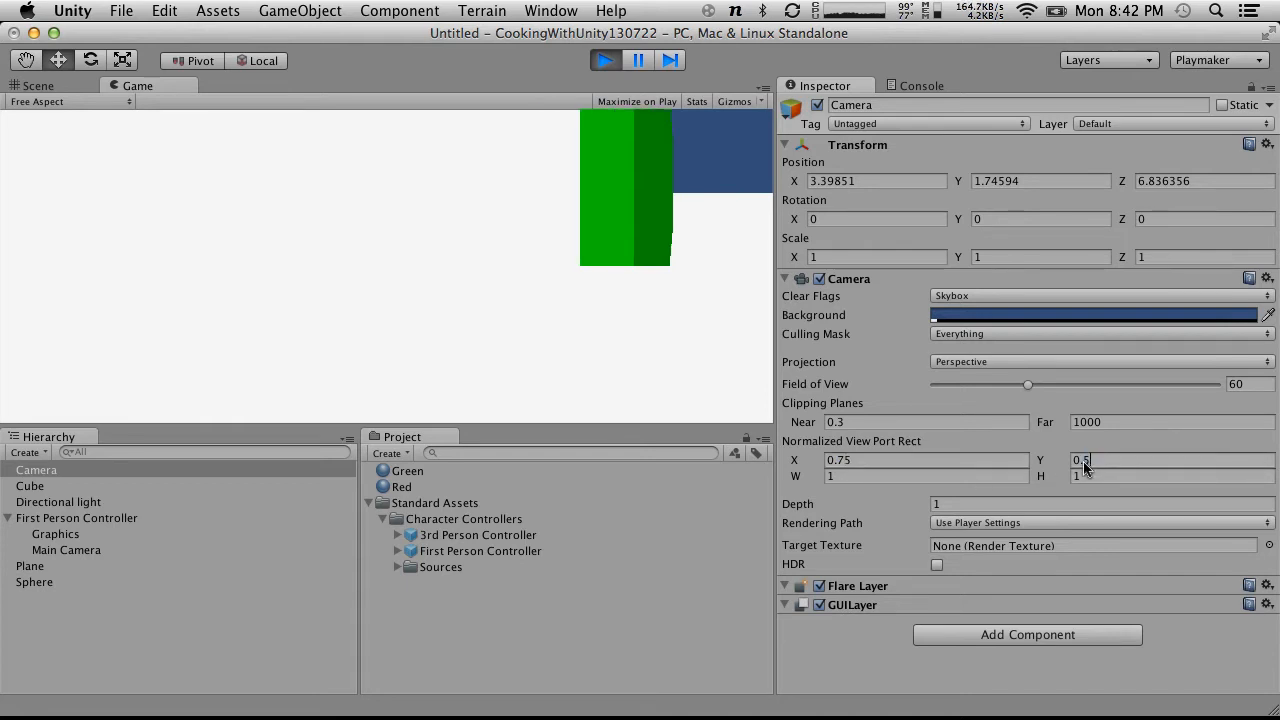
type("7")
key("BackSpace")
key("BackSpace")
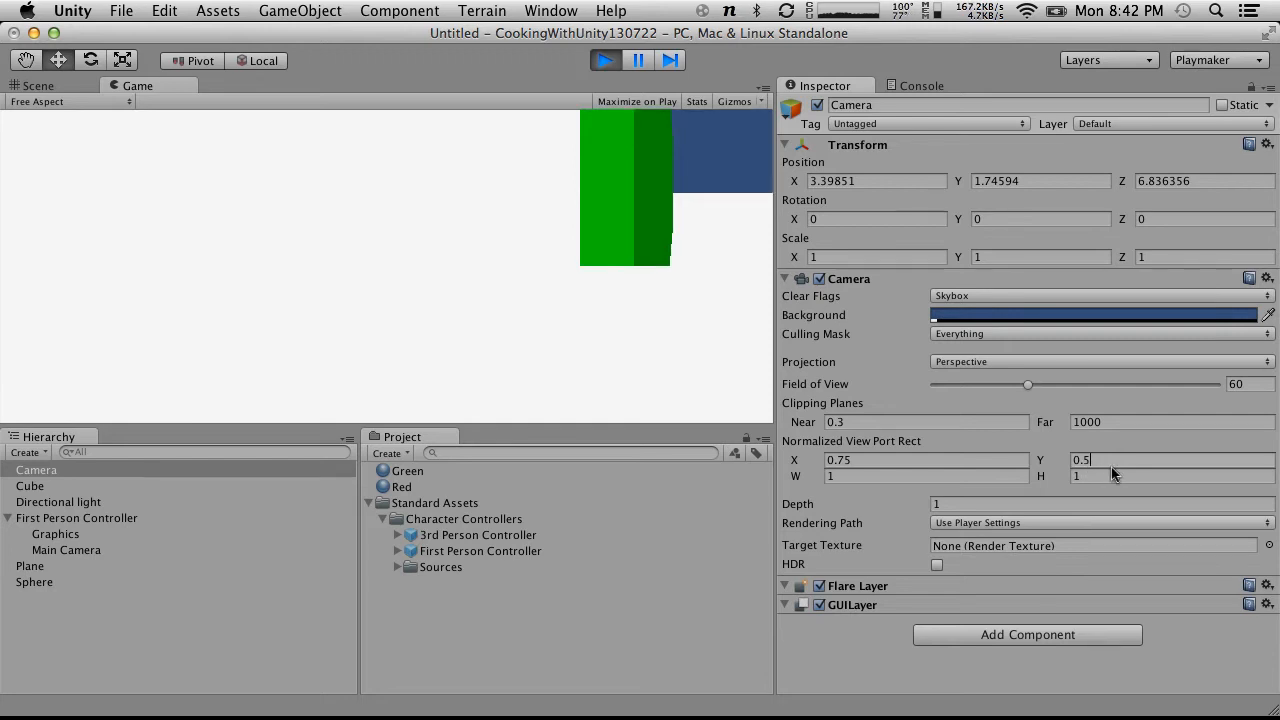
type("75")
left_click(551, 235)
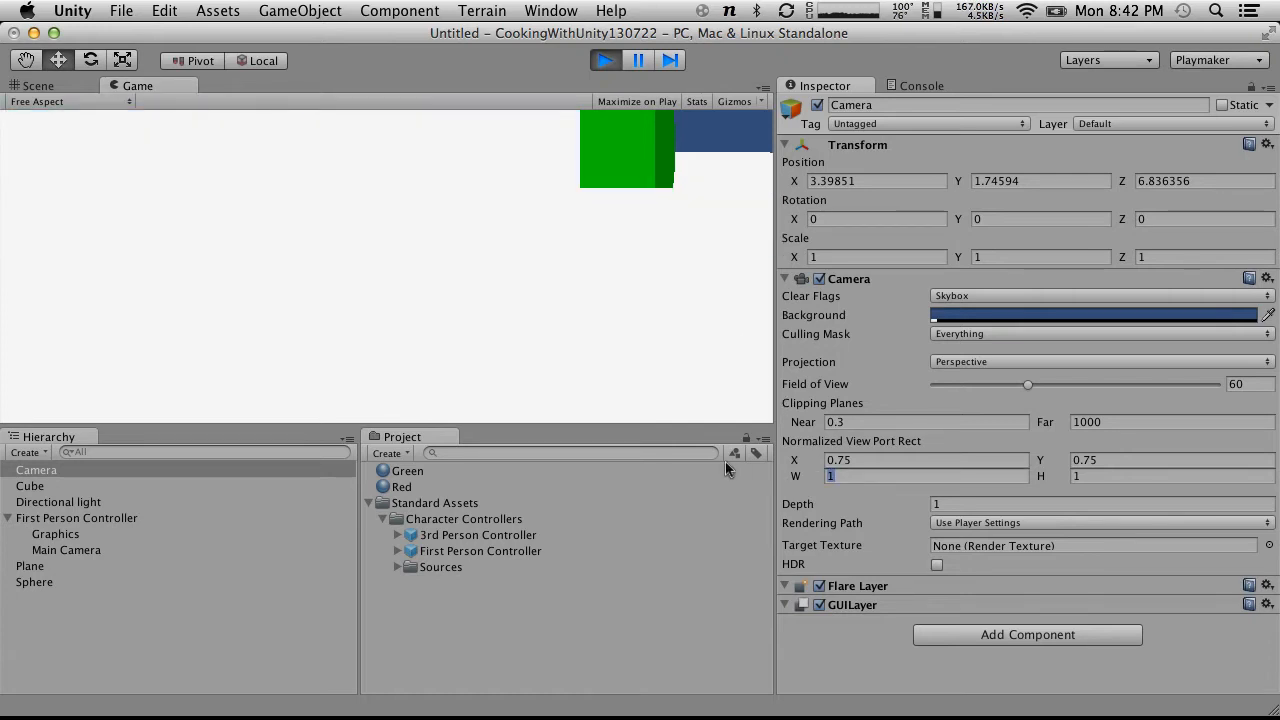
Set the Camera's viewport W and H to 0.9 in play mode and look around in the running game
type(".9")
left_click(1114, 477)
type(".9")
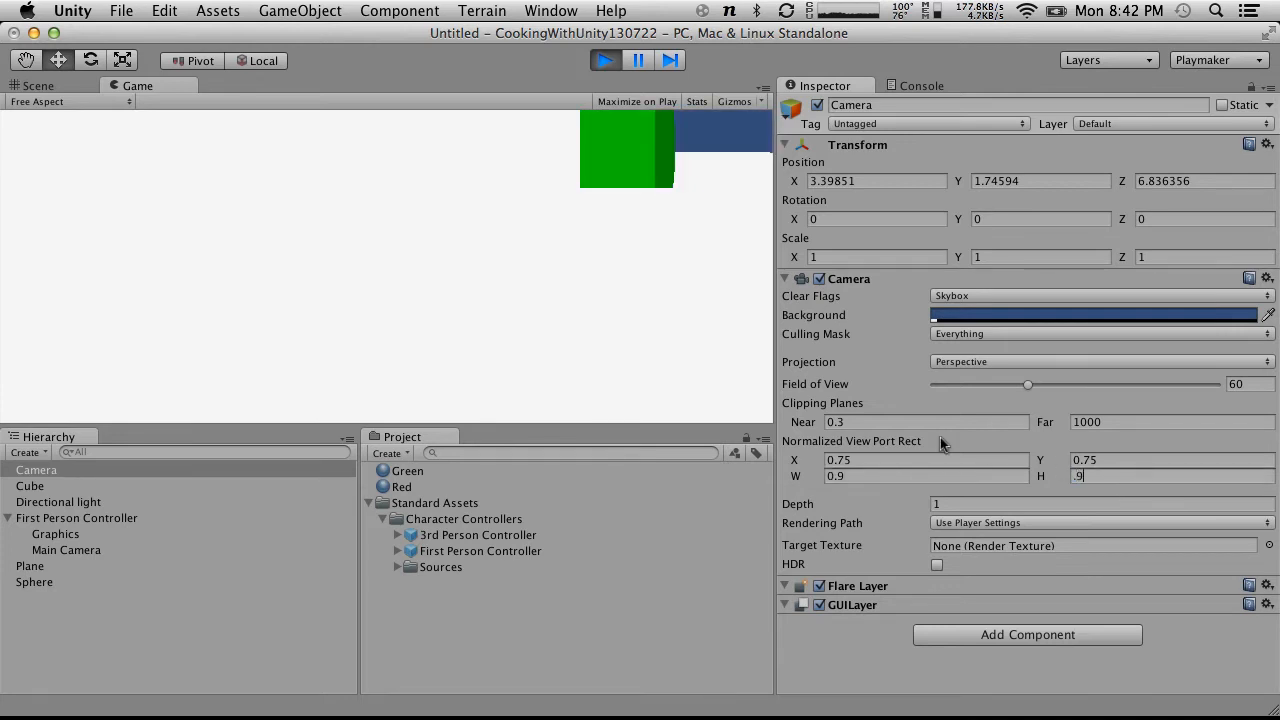
left_click(576, 244)
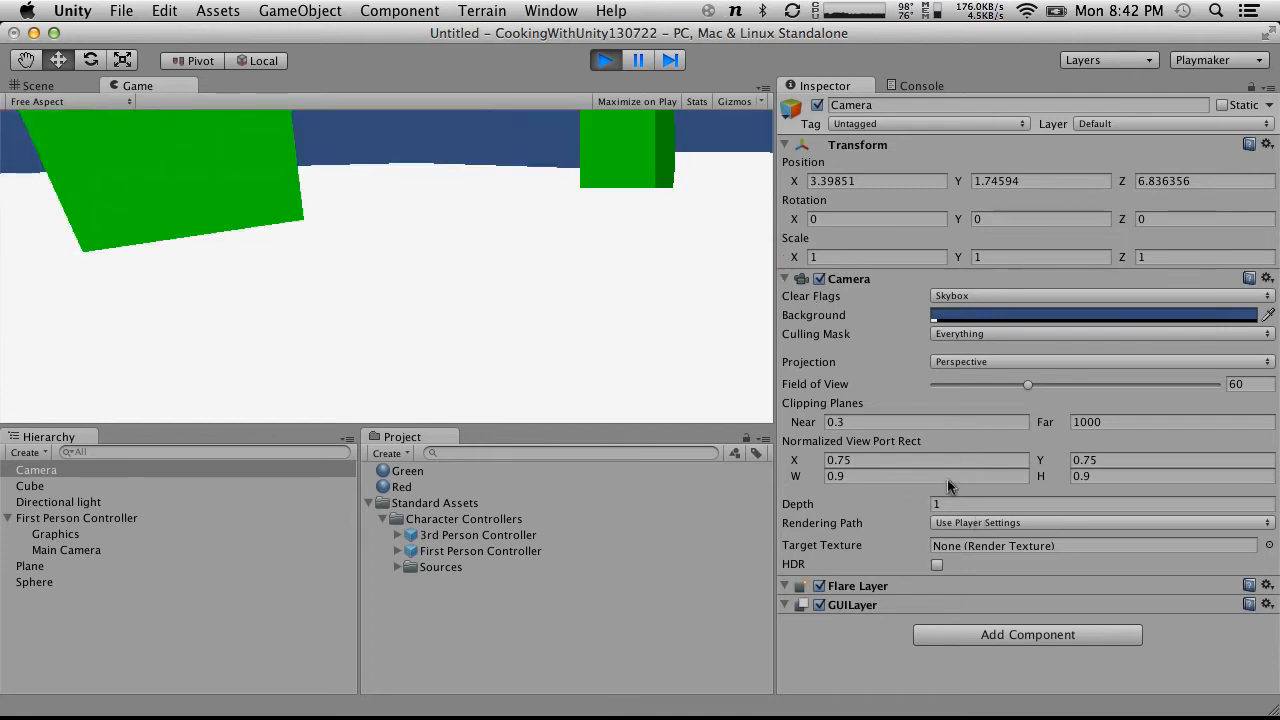
Set the Camera's viewport W and H to 0.5 while the game is running
left_click(847, 478)
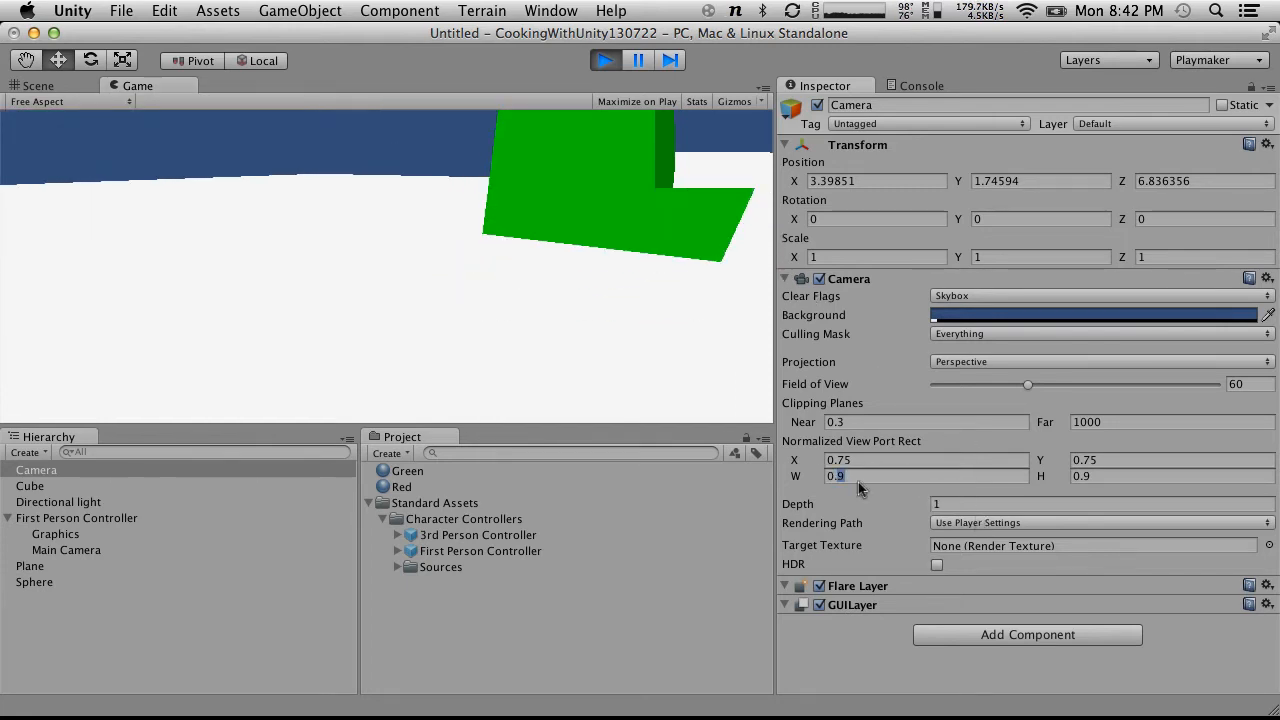
type("0.5")
key("Return")
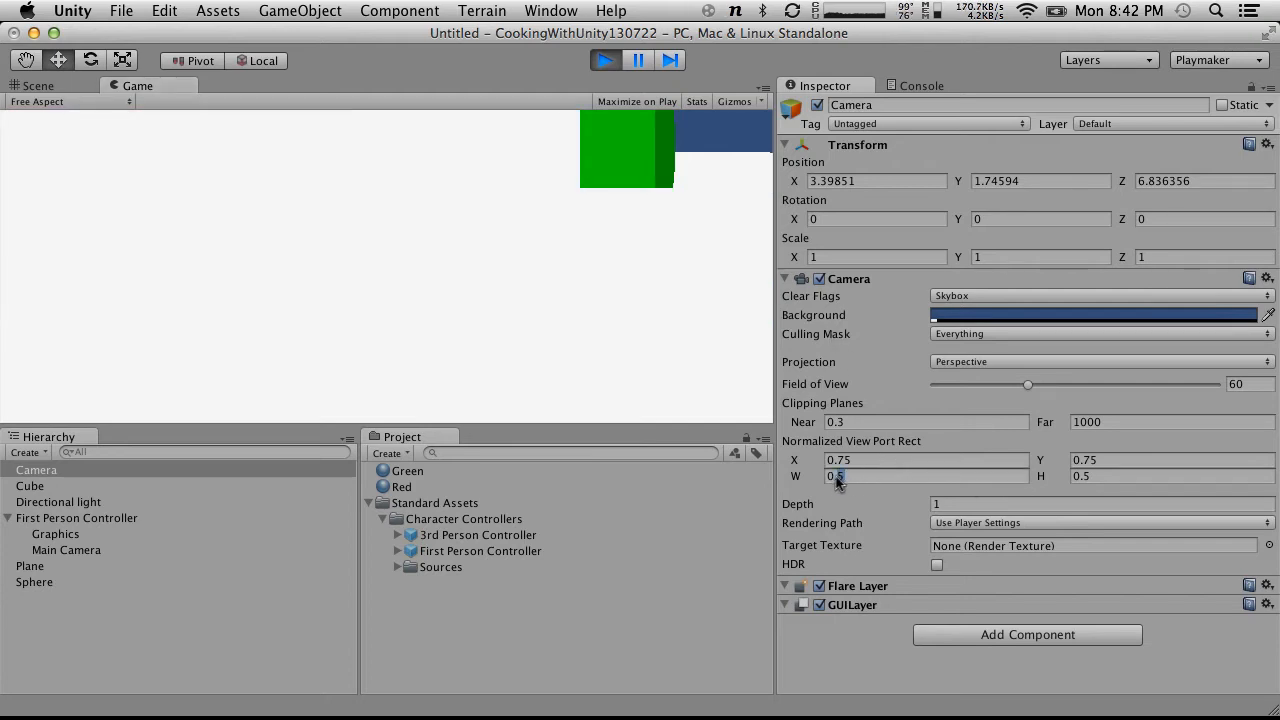
Set the Camera's viewport W and H to 0.2 in the running game, look around, and stop play mode
key("BackSpace")
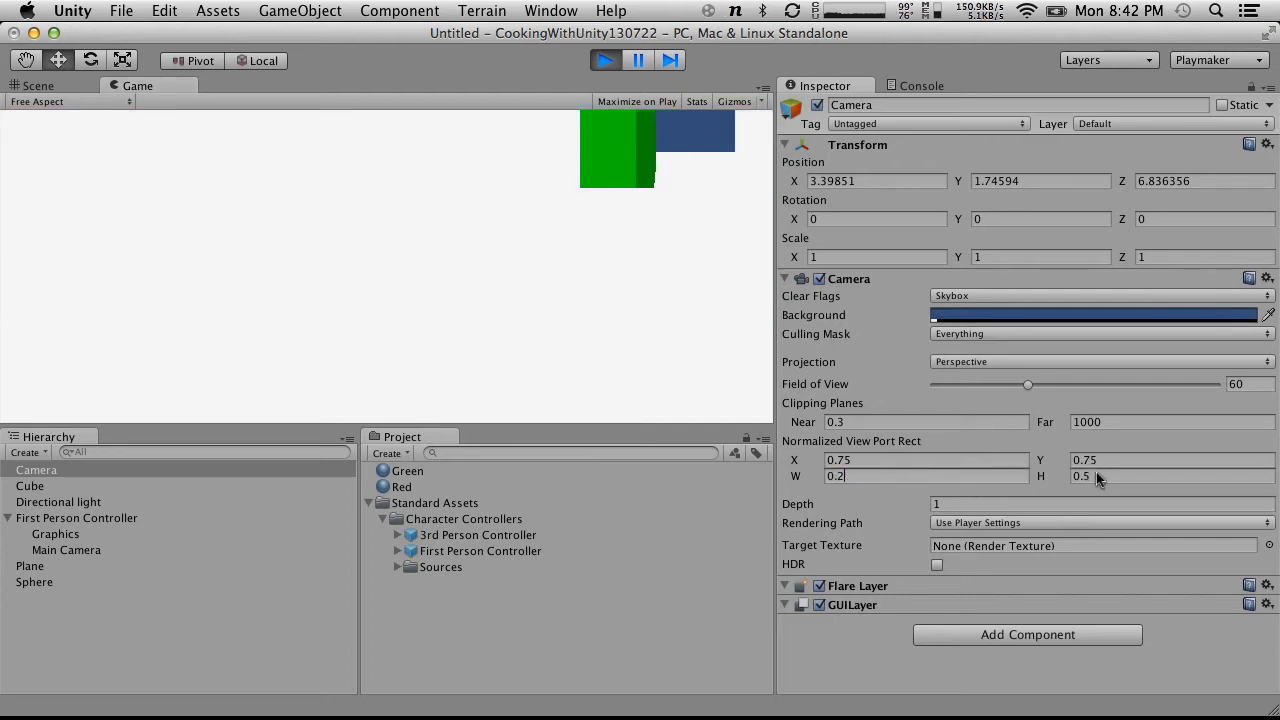
left_click(1091, 477)
type("2")
left_click(510, 203)
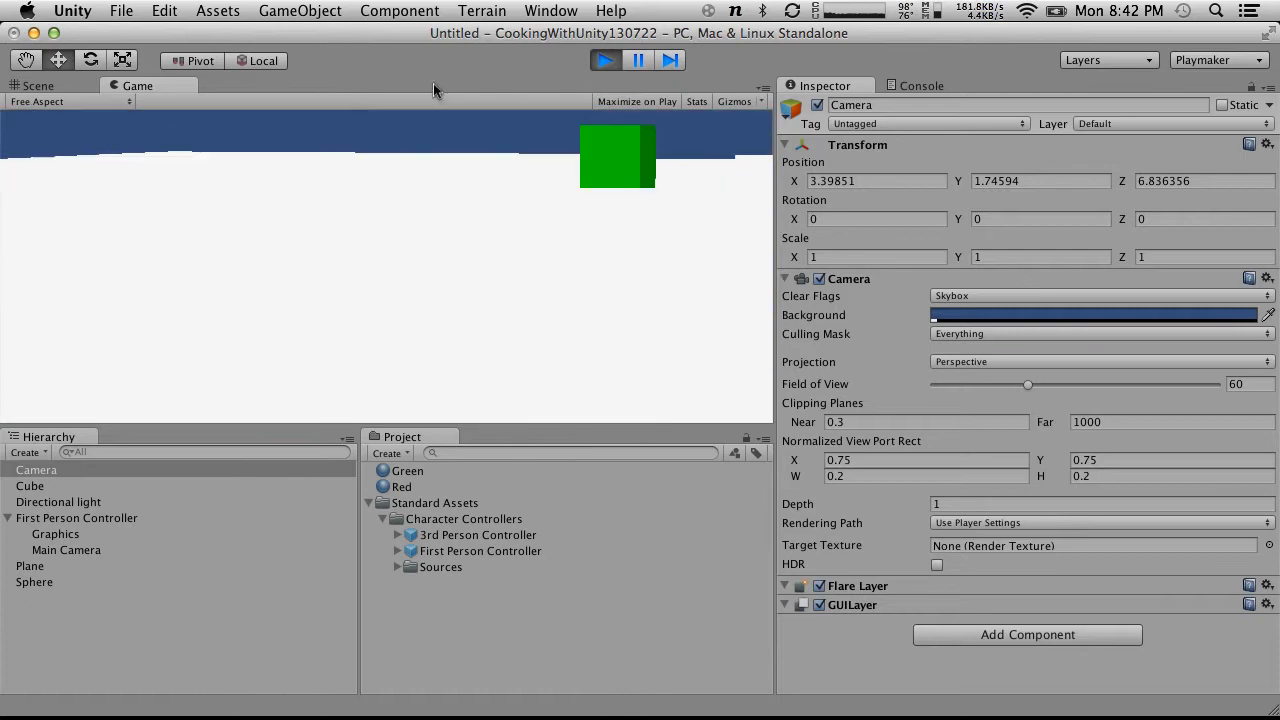
left_click(615, 61)
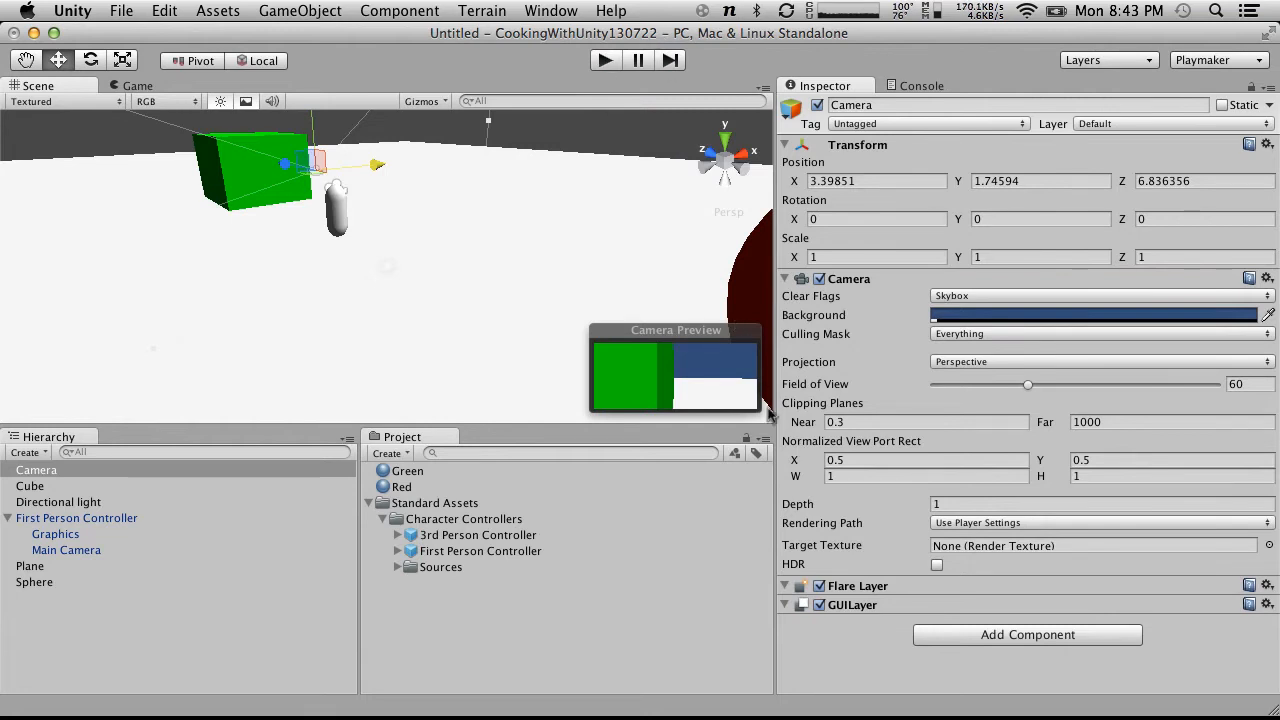
Set the Camera's viewport W and H to 0.2 in edit mode and briefly play-test the scene
left_click(922, 476)
type(".2")
type("0.2")
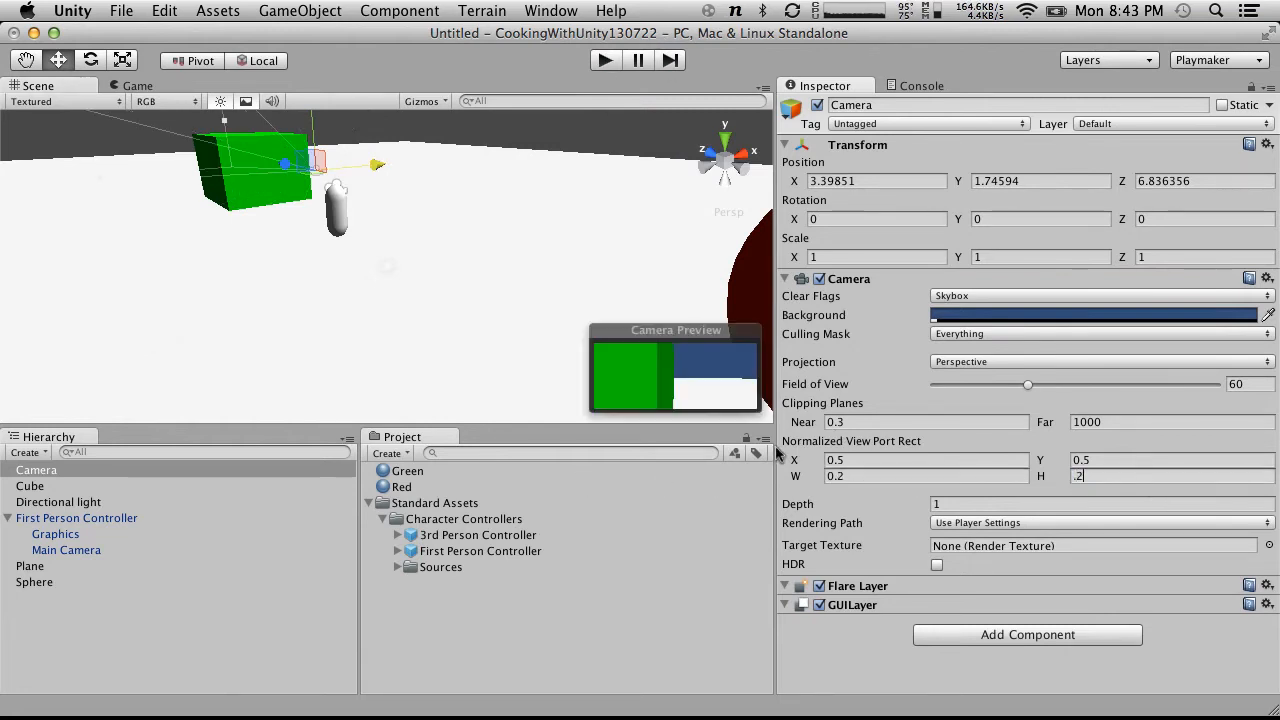
left_click(871, 459)
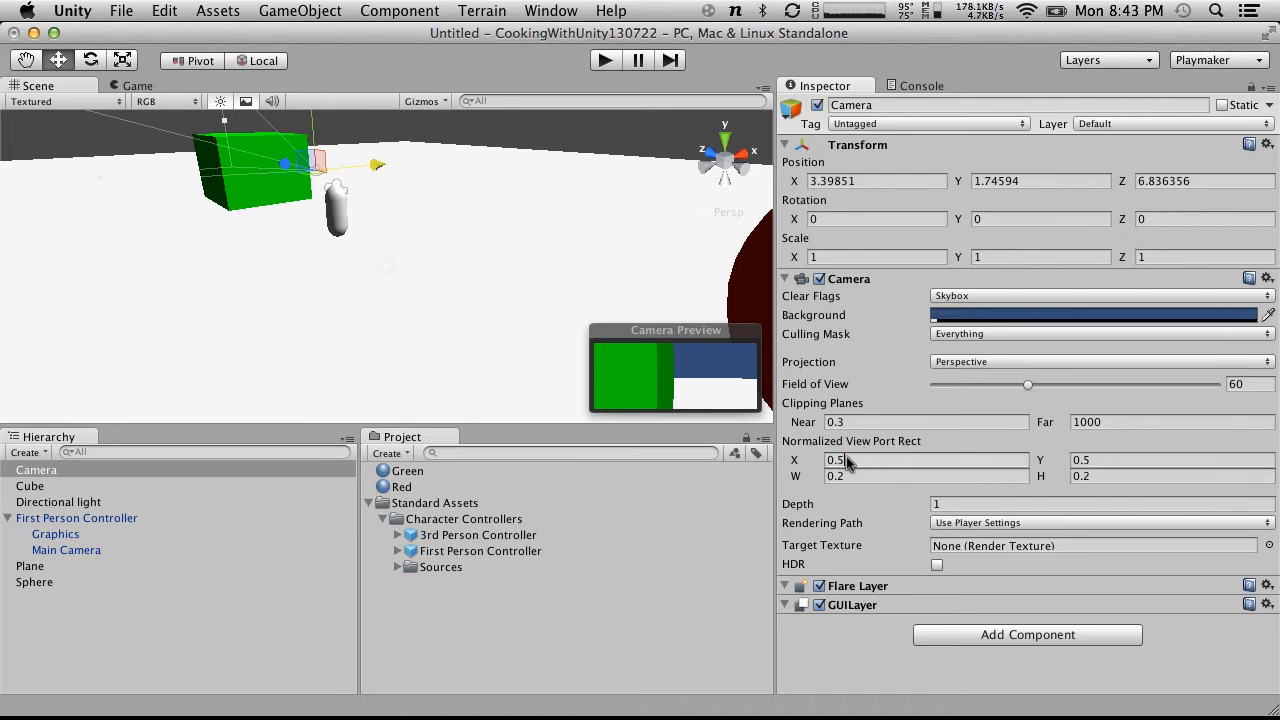
left_click(607, 60)
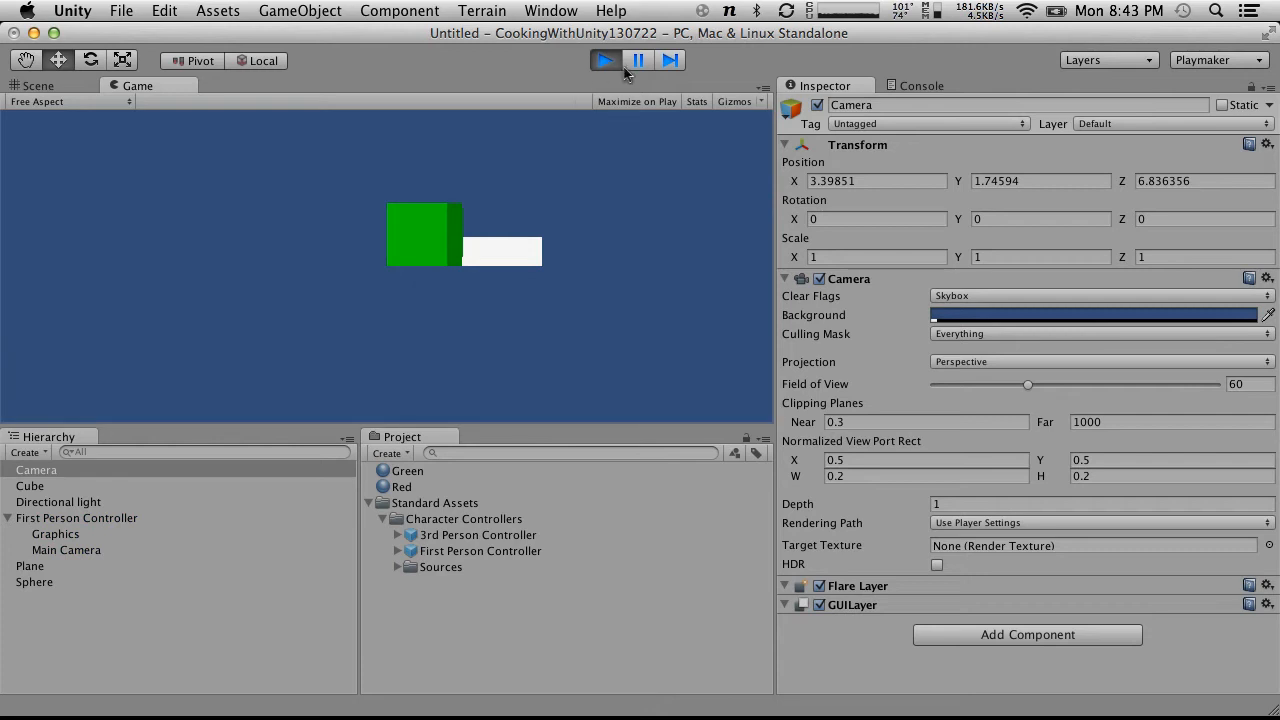
left_click(606, 60)
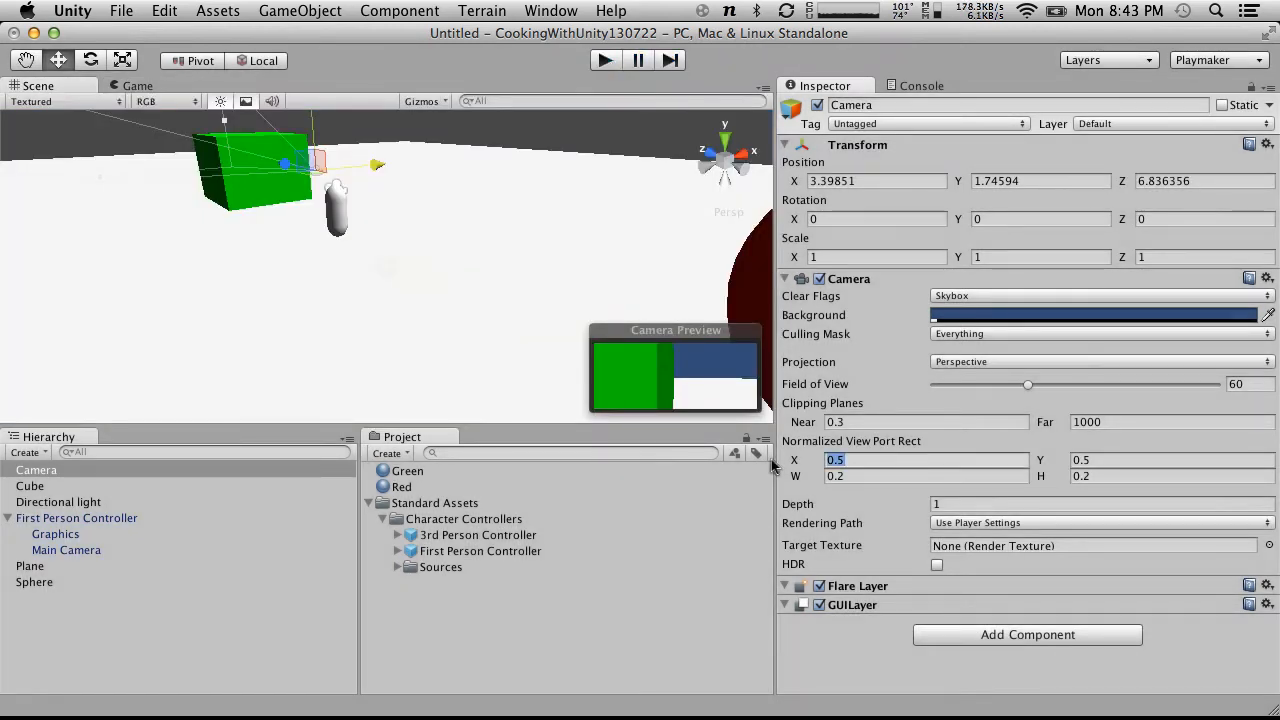
Set the Camera's viewport W and H to 0.4 and briefly play-test the scene
left_click(858, 477)
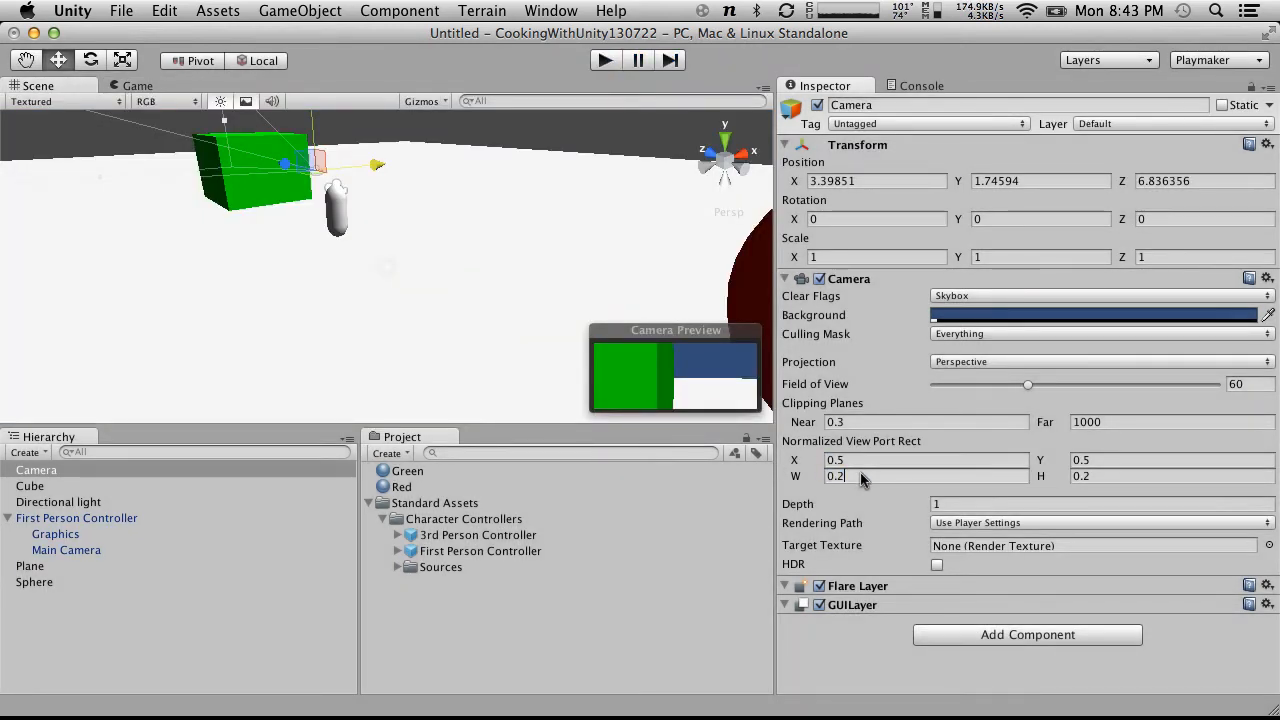
key("BackSpace")
type("4")
left_click(1116, 480)
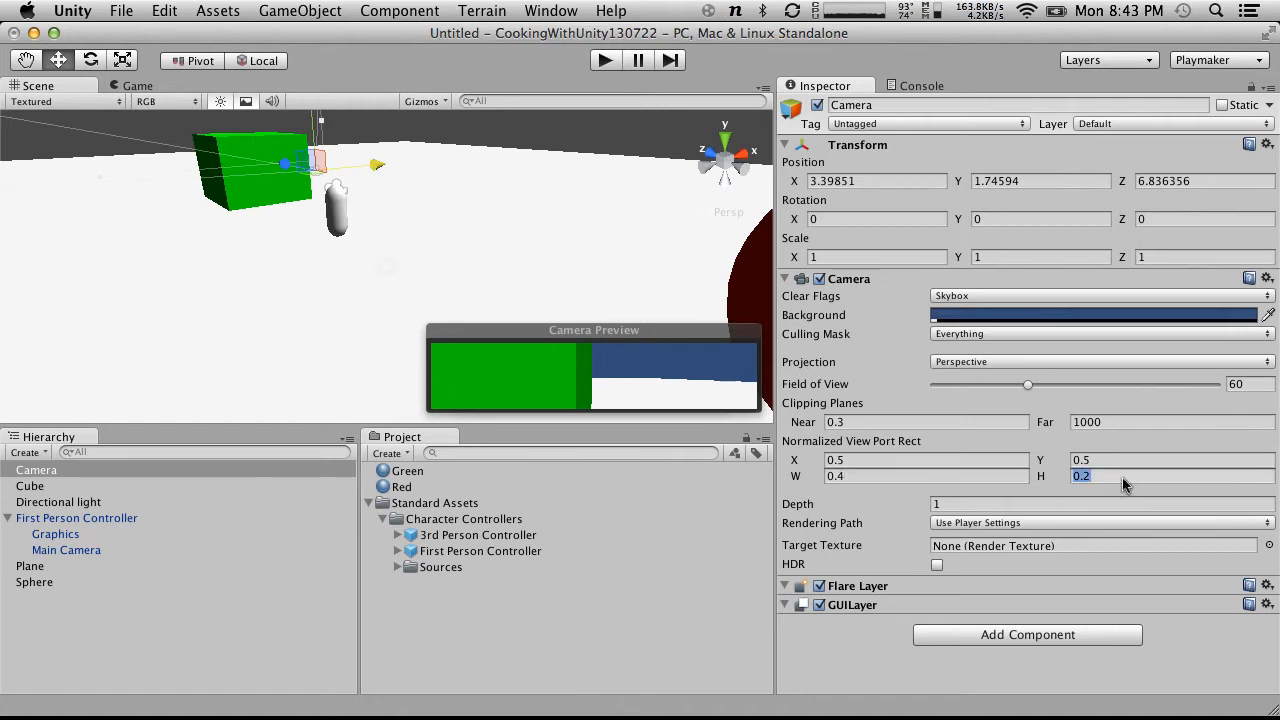
key("BackSpace")
type("4")
left_click(608, 60)
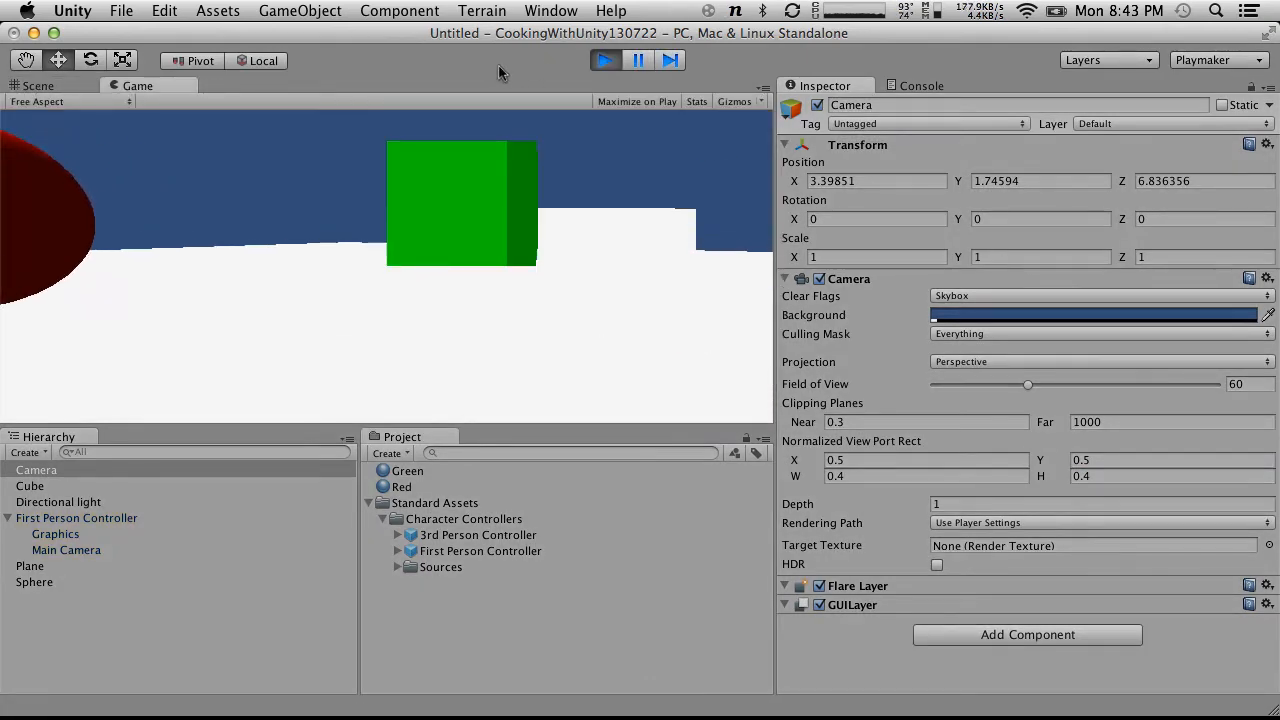
left_click(603, 64)
Set the Camera's viewport W and H to 0.3 and briefly play-test the scene
left_click(935, 478)
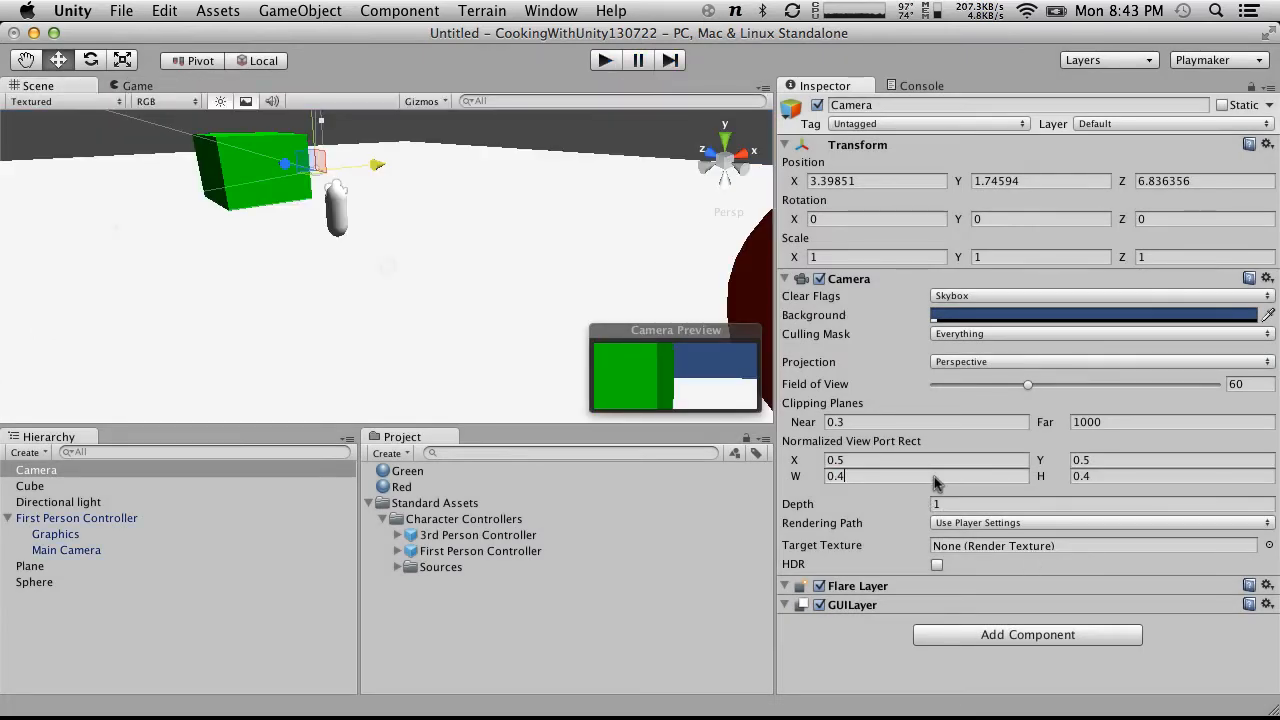
type("3")
left_click(1117, 480)
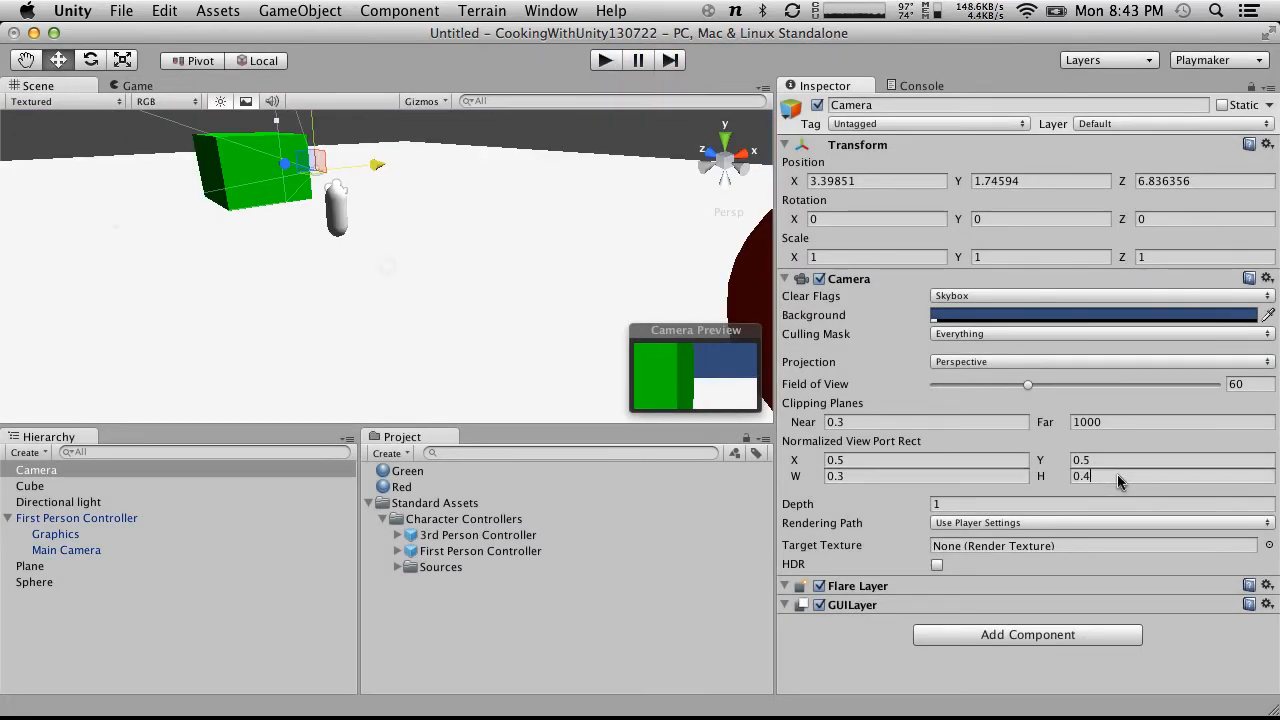
key("BackSpace")
type("3")
left_click(614, 58)
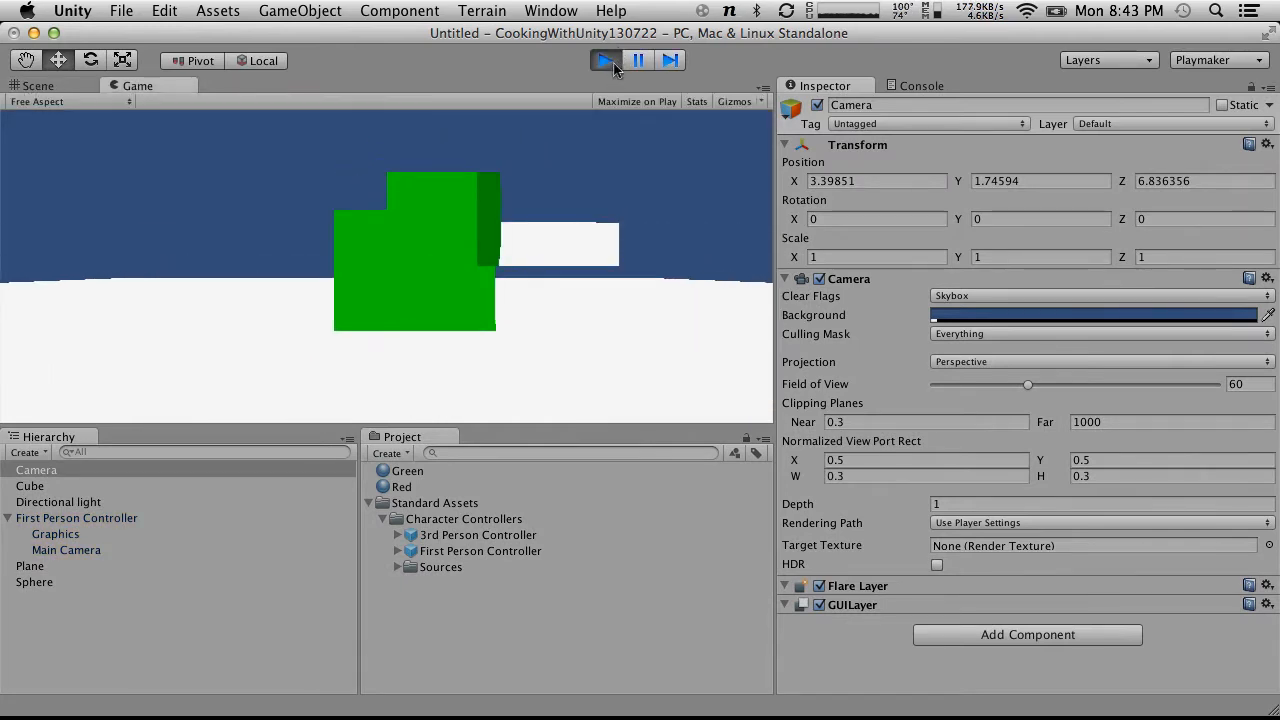
left_click(618, 61)
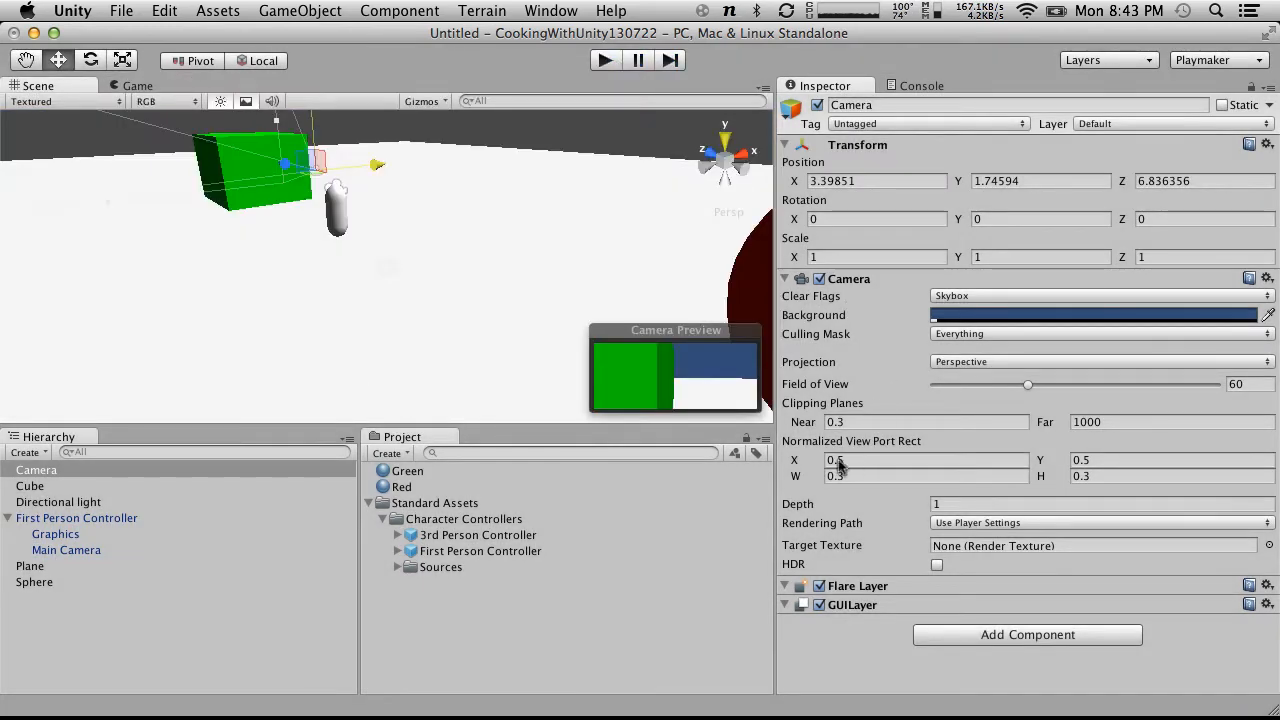
Start play mode, adjust the Camera's viewport position to X 0.67, Y 0.66 in the running game, and stop play mode
left_click(604, 60)
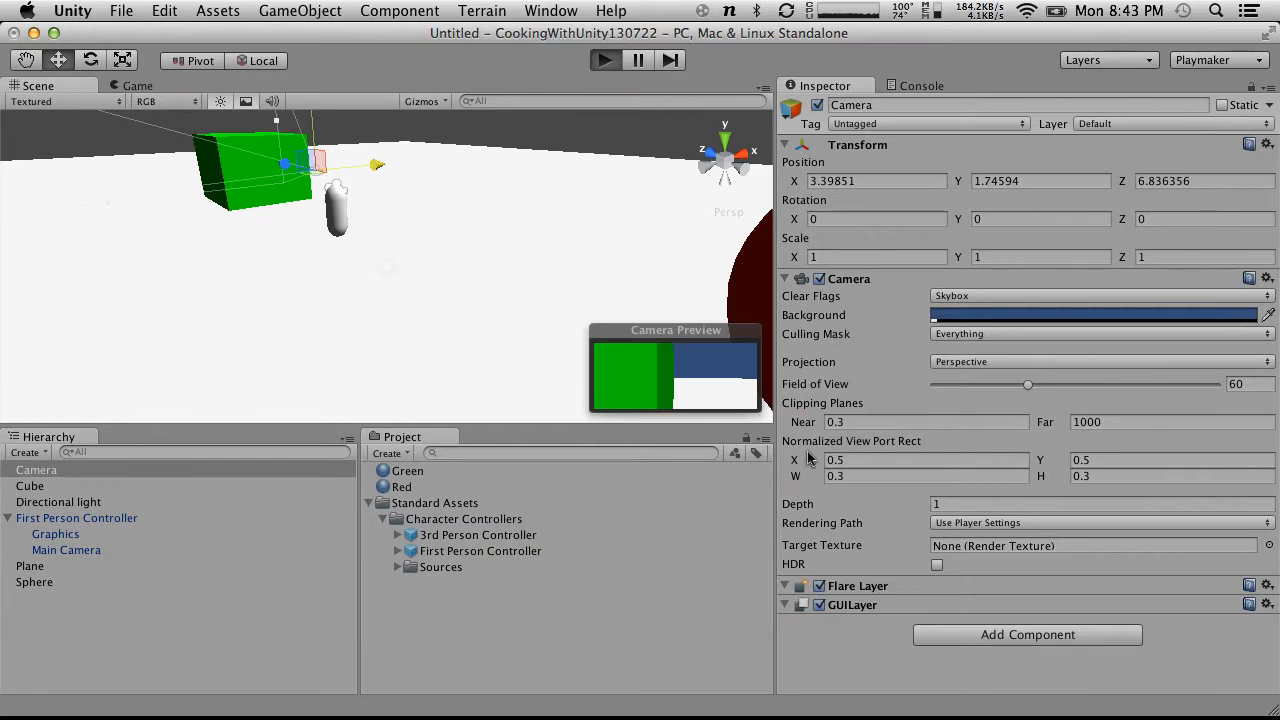
left_click_drag(812, 458, 815, 459)
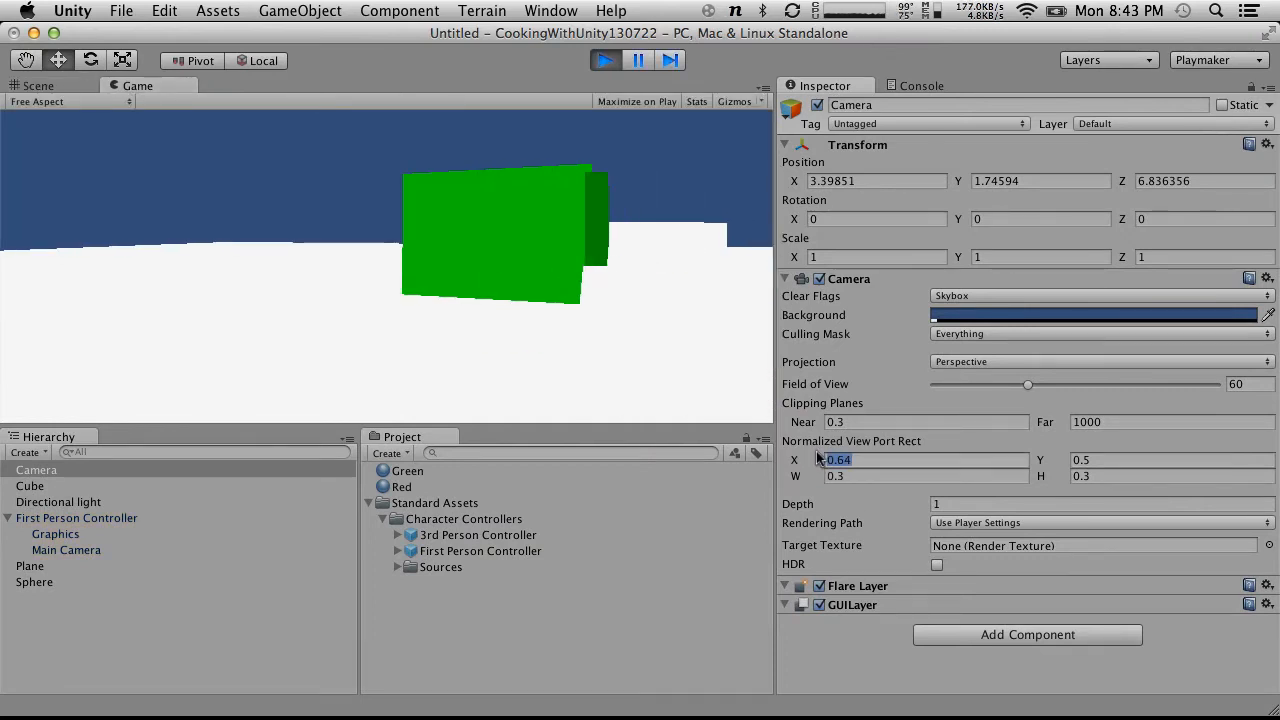
left_click_drag(817, 458, 819, 459)
left_click_drag(1062, 462, 1068, 465)
left_click(649, 368)
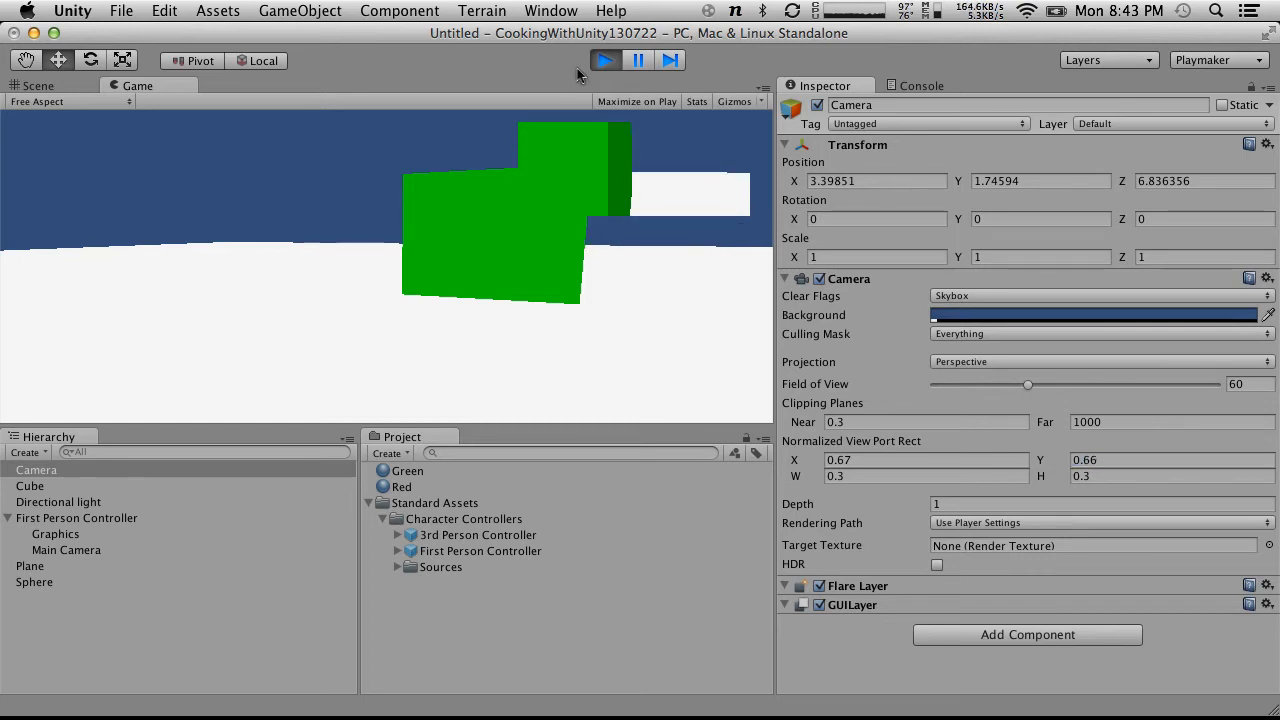
left_click(606, 61)
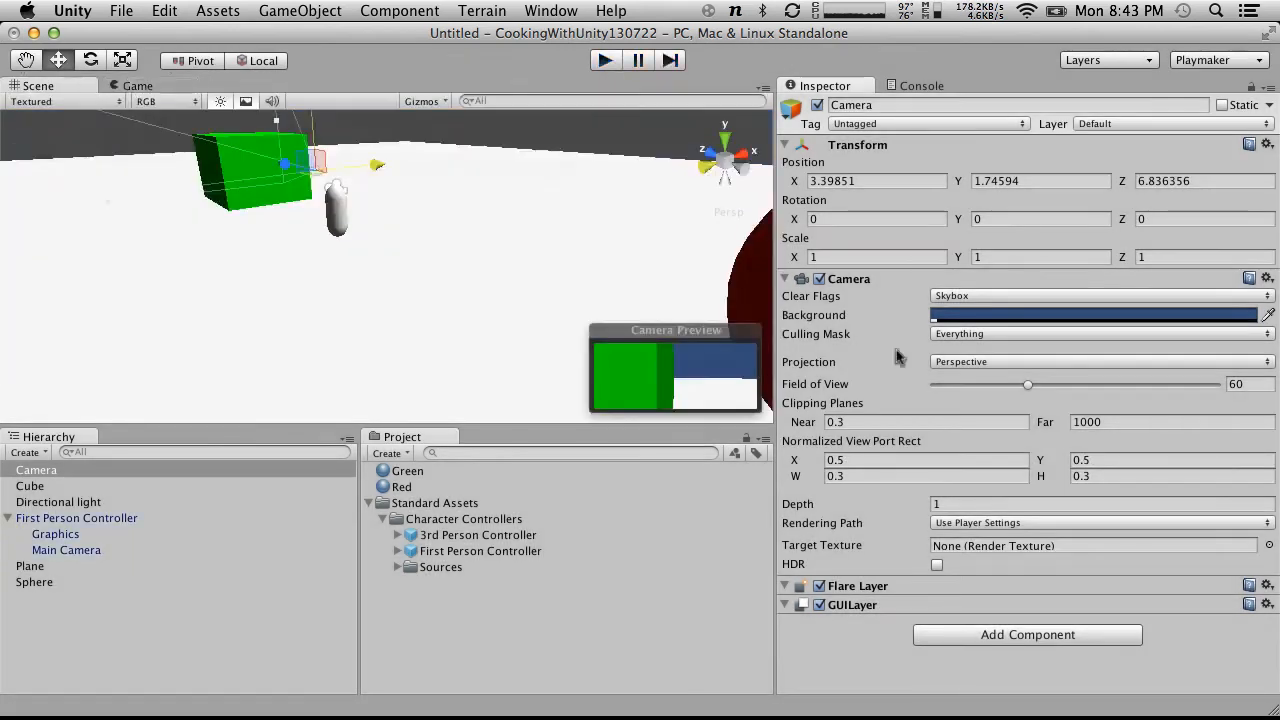
Set the Camera's viewport position to X 0.7, Y 0.7 and briefly play-test the scene
left_click(878, 463)
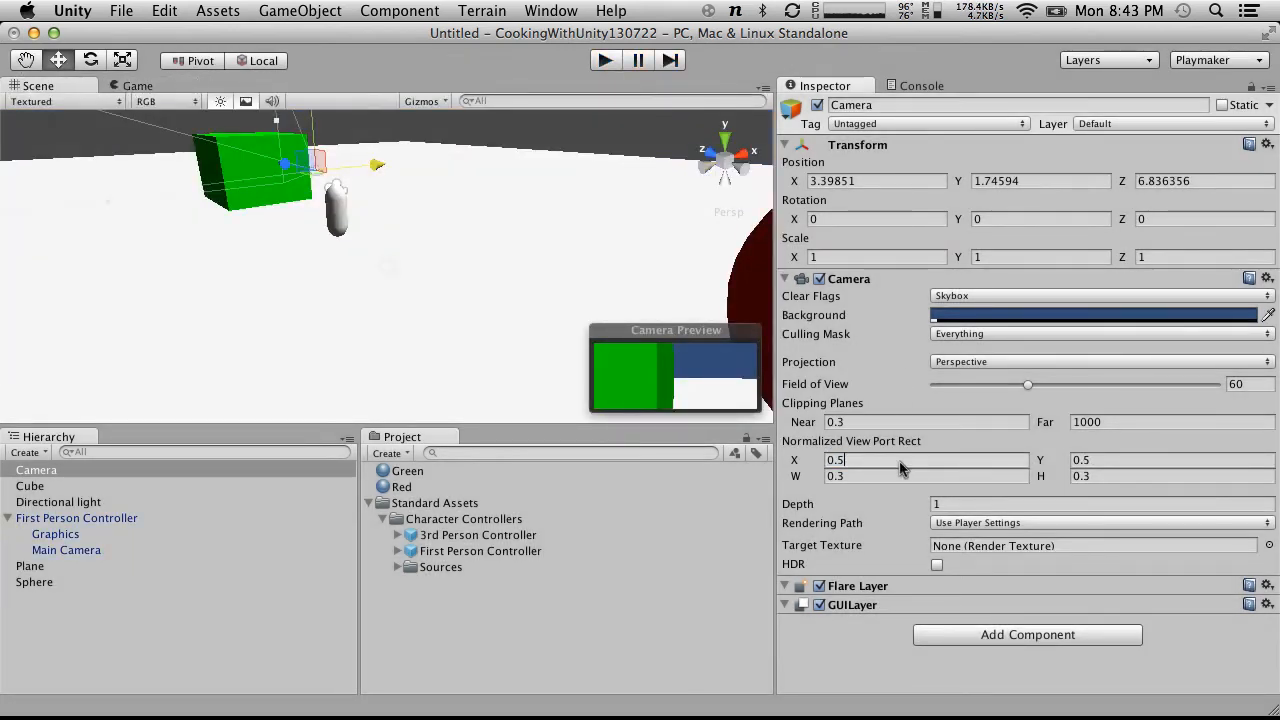
left_click(1150, 463)
type("0.5")
key("Return")
left_click(606, 62)
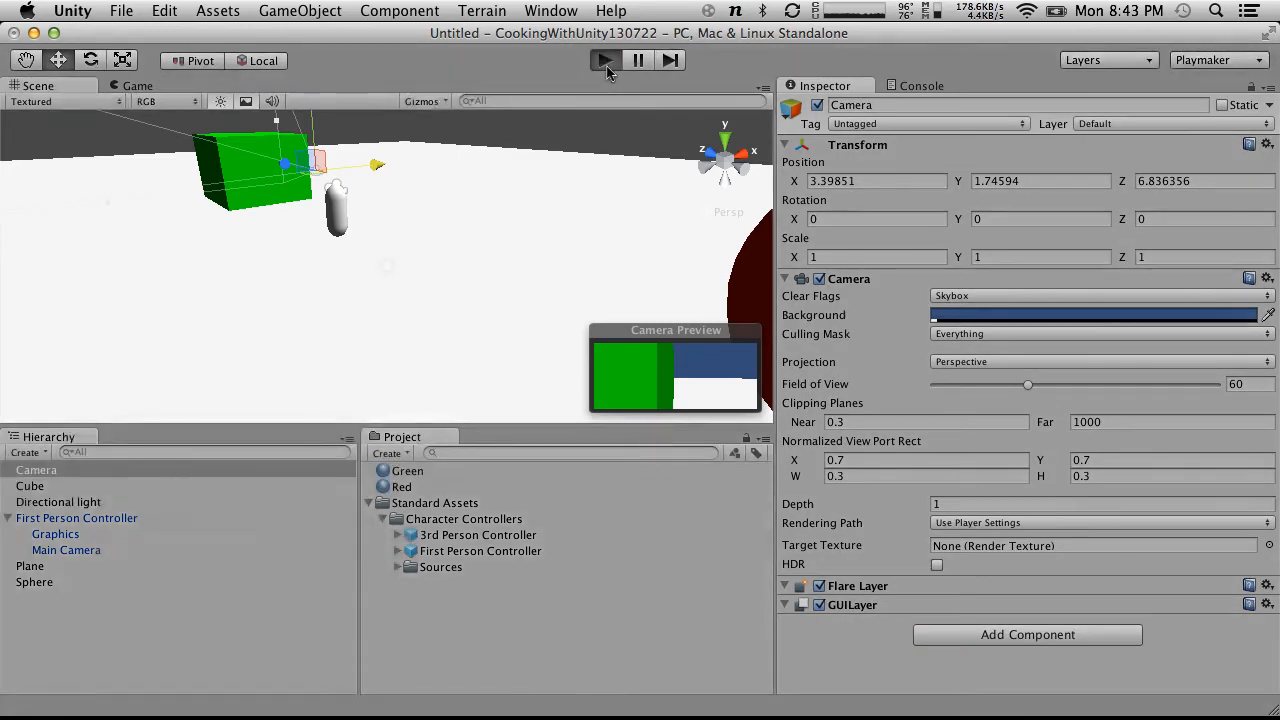
left_click(605, 62)
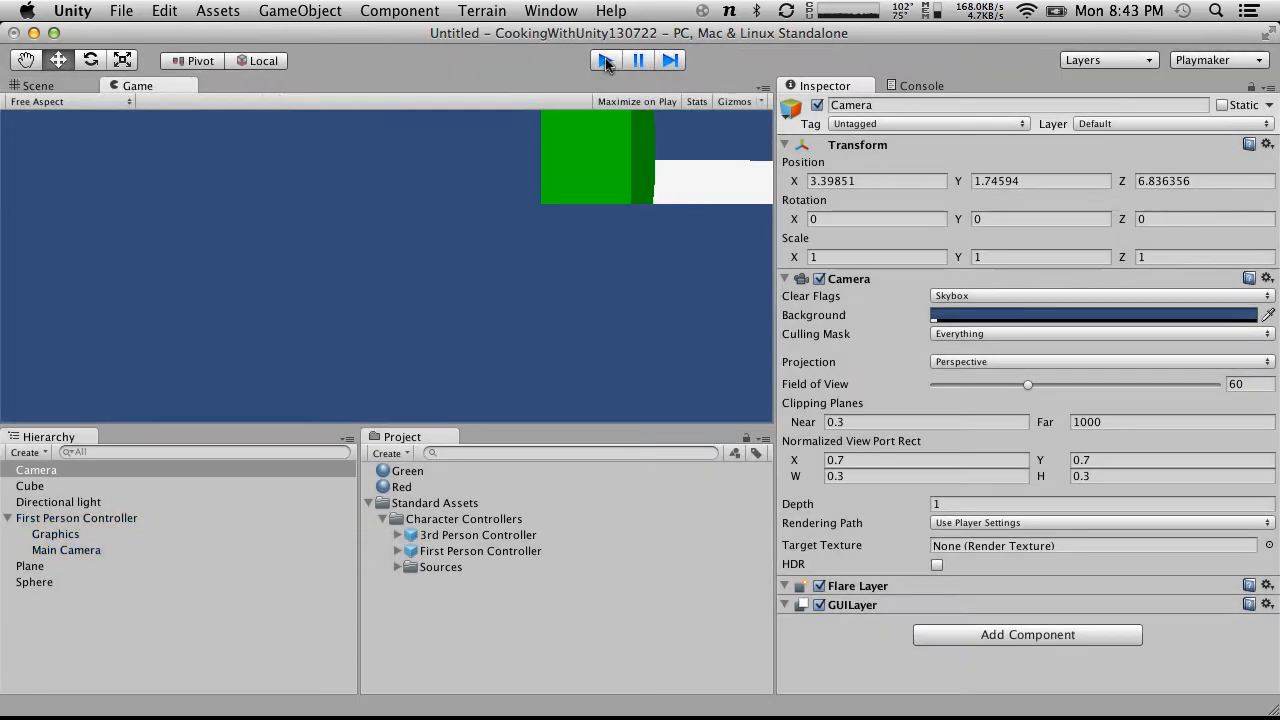
Set the Camera's Normalized View Port Rect position to X 0.6666667 and Y 0.6666666
left_click(880, 458)
type("0.65")
left_click(1105, 460)
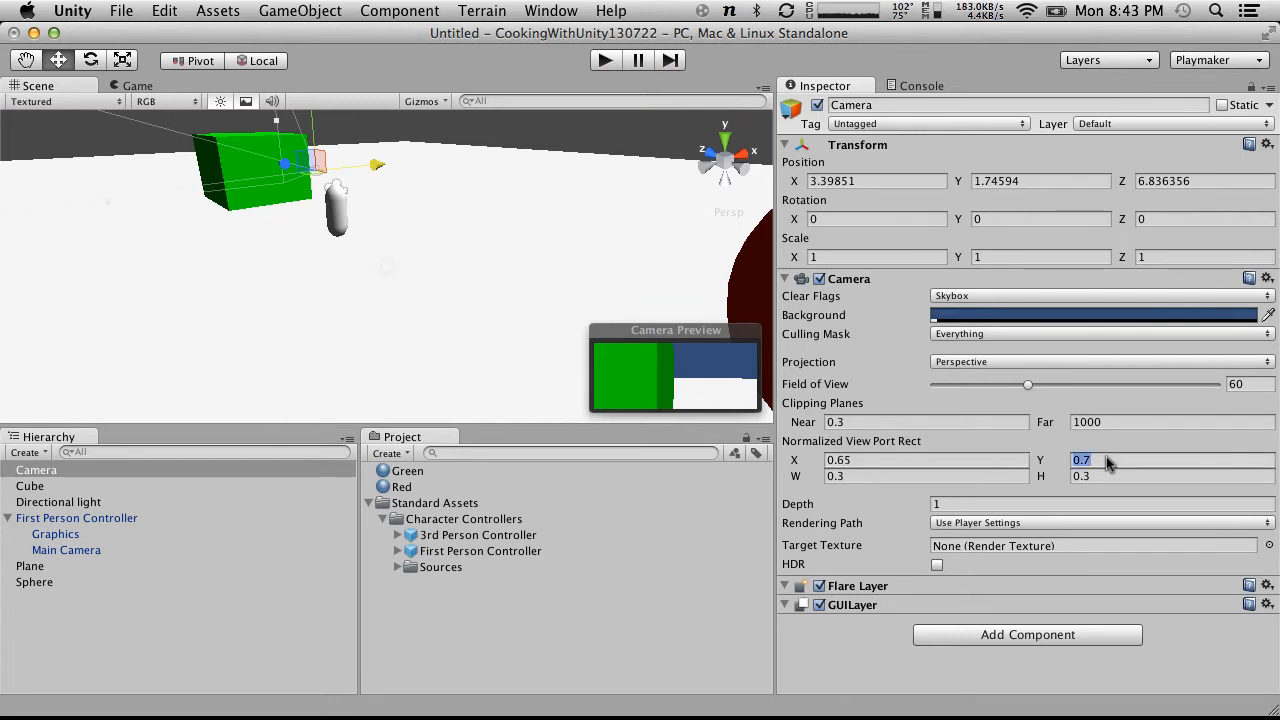
key("BackSpace")
type("6666666")
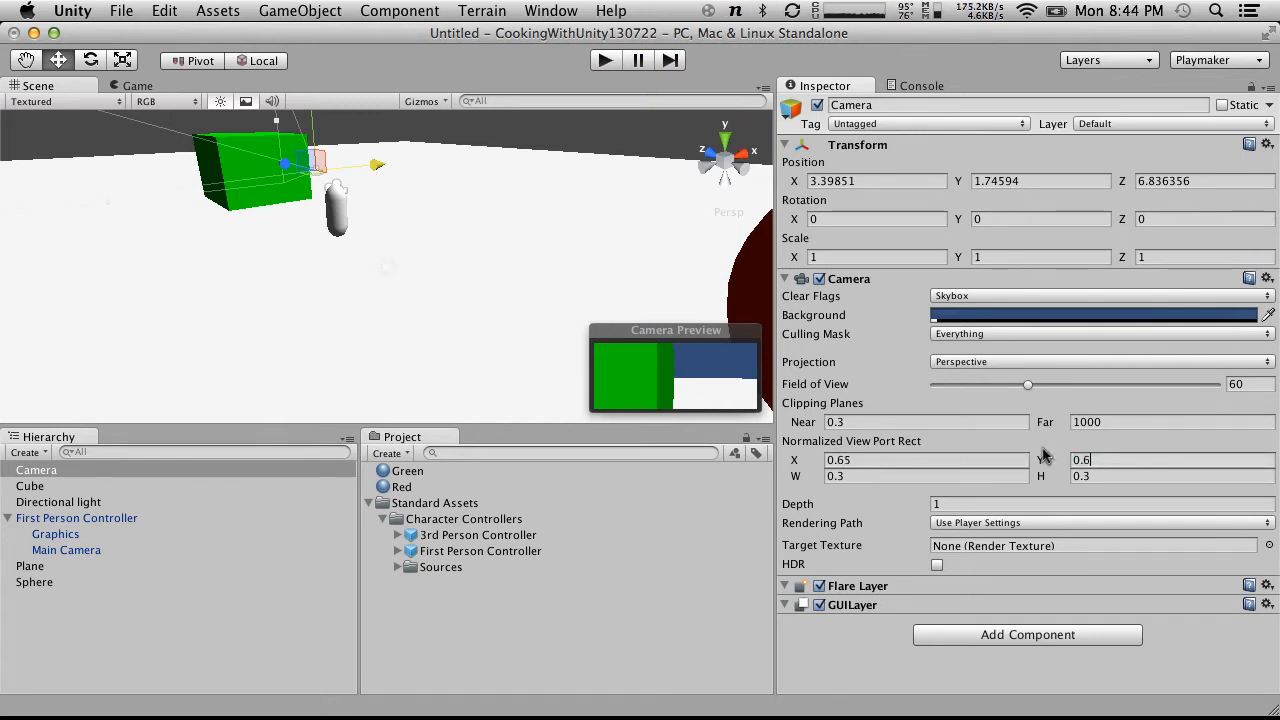
left_click(873, 460)
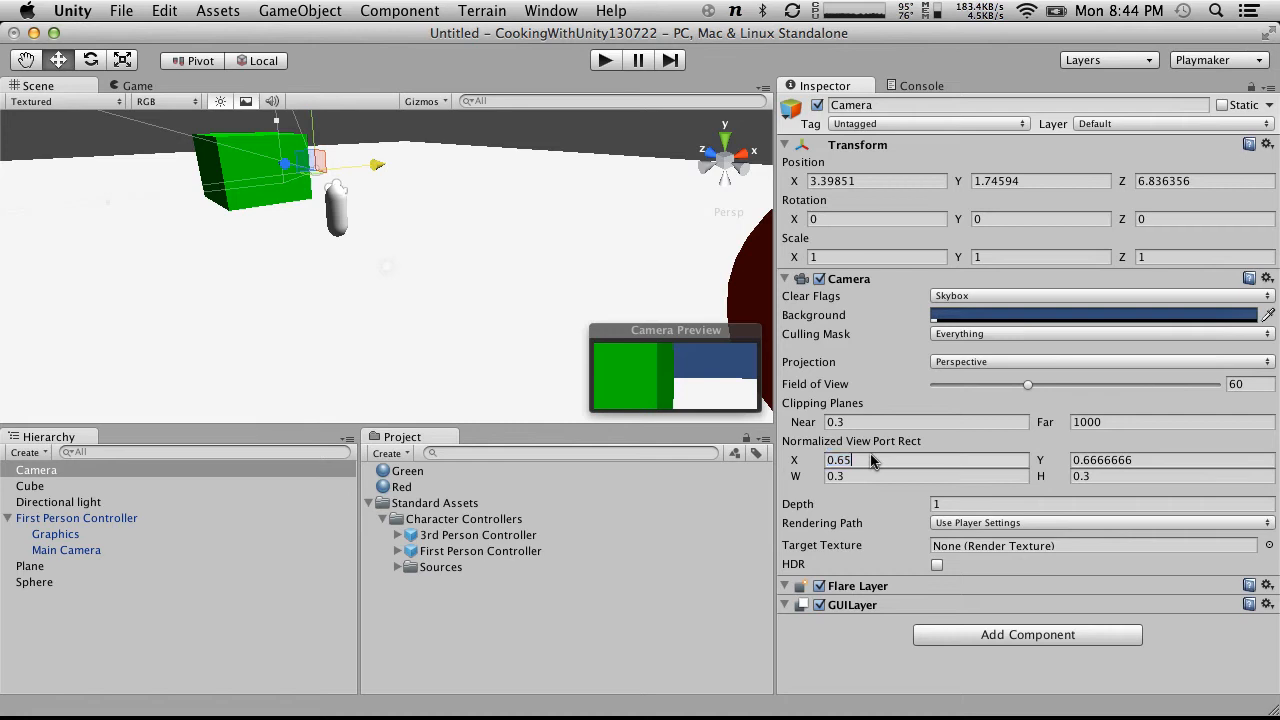
type("0.66666666666")
key("Return")
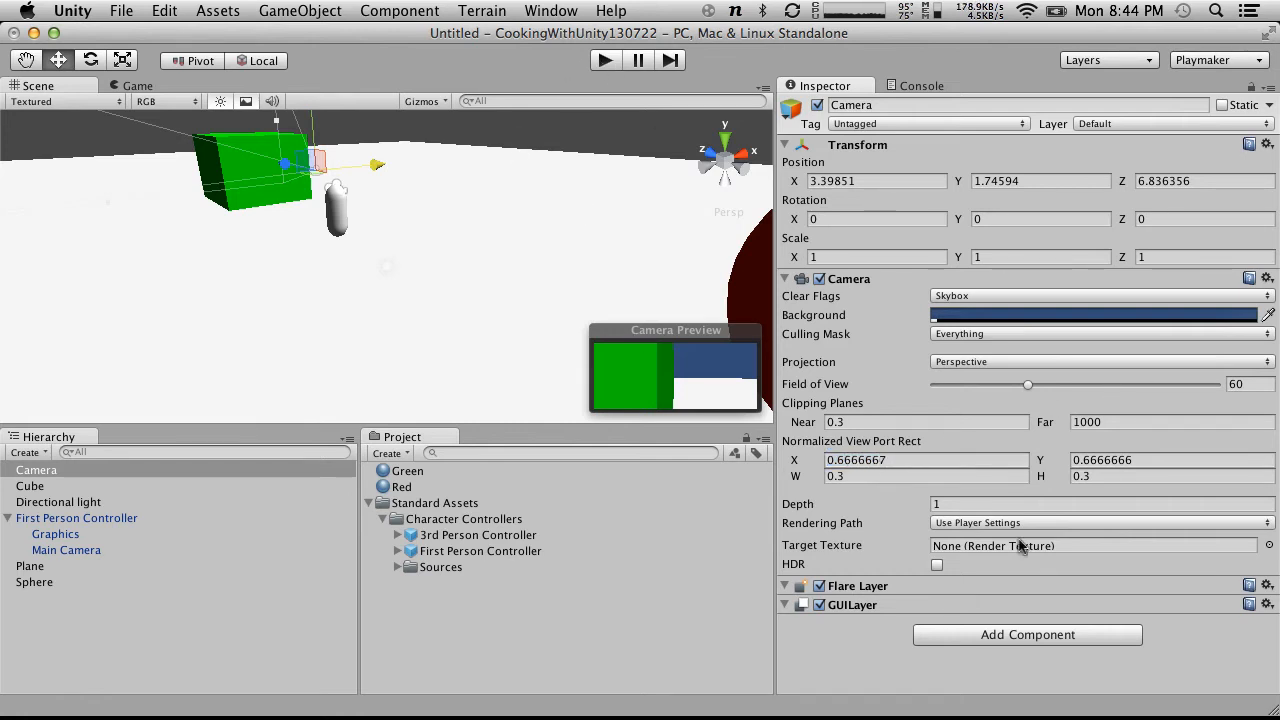
Briefly play-test the scene to check the inset camera view
left_click(599, 62)
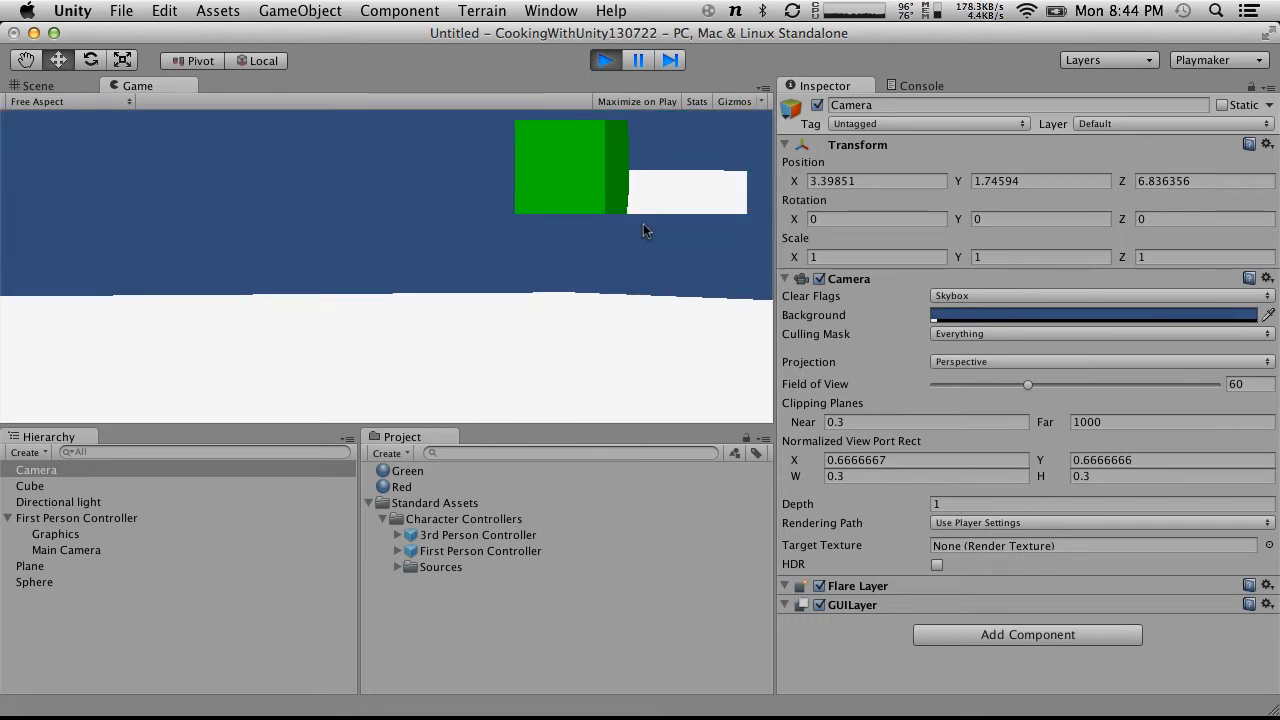
left_click(605, 60)
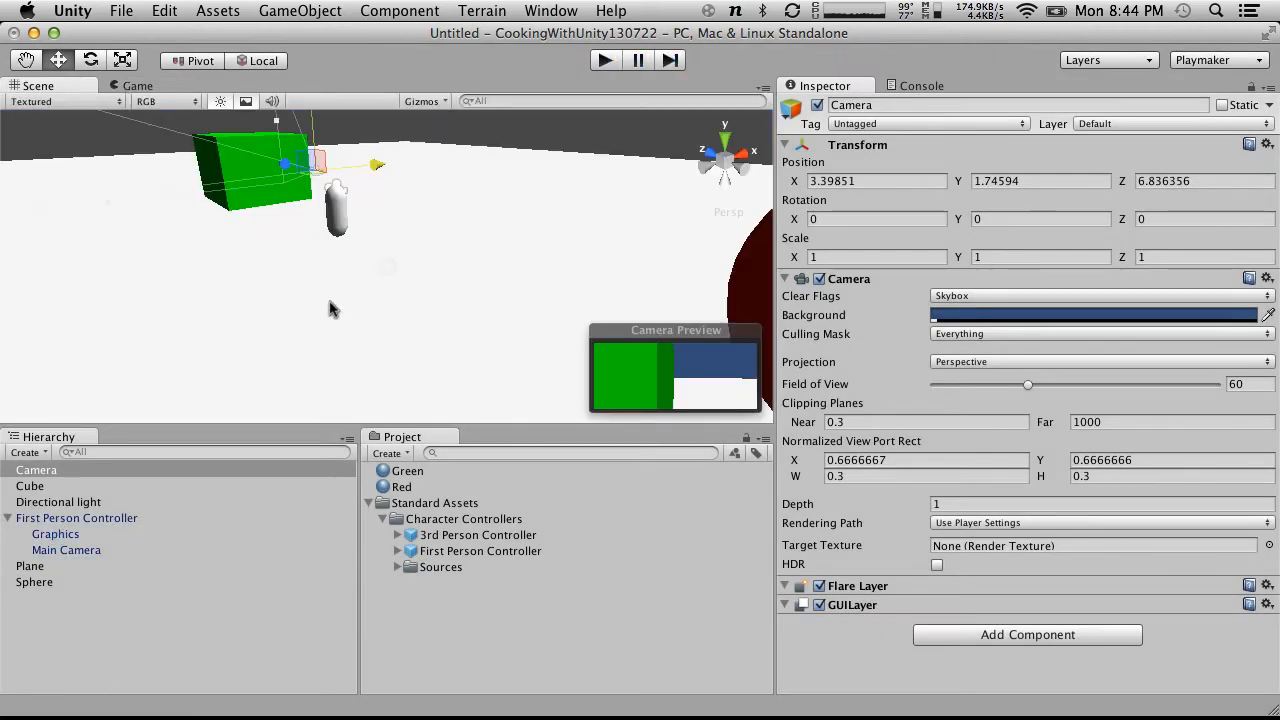
Raise the Camera to a Y position of about 3.74 and set its X rotation to 90
scroll(333, 309, "down", 5)
left_click_drag(333, 289, 441, 406, "alt")
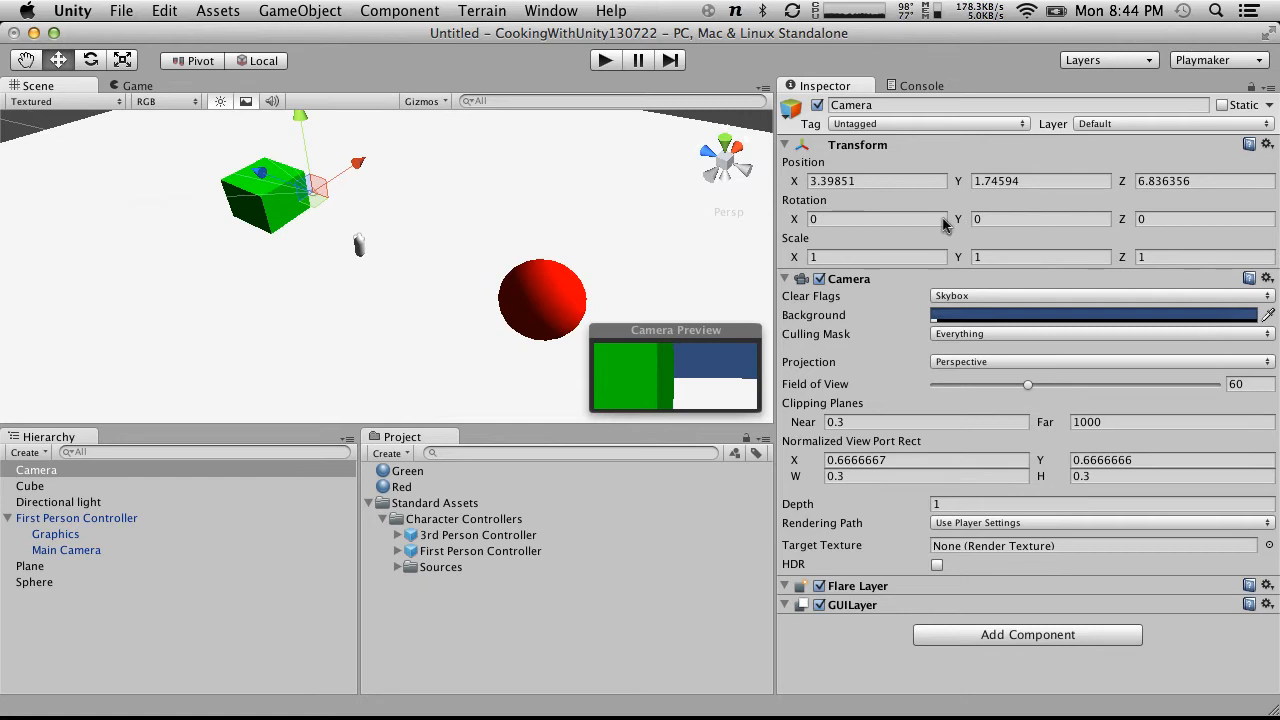
left_click_drag(305, 152, 312, 132)
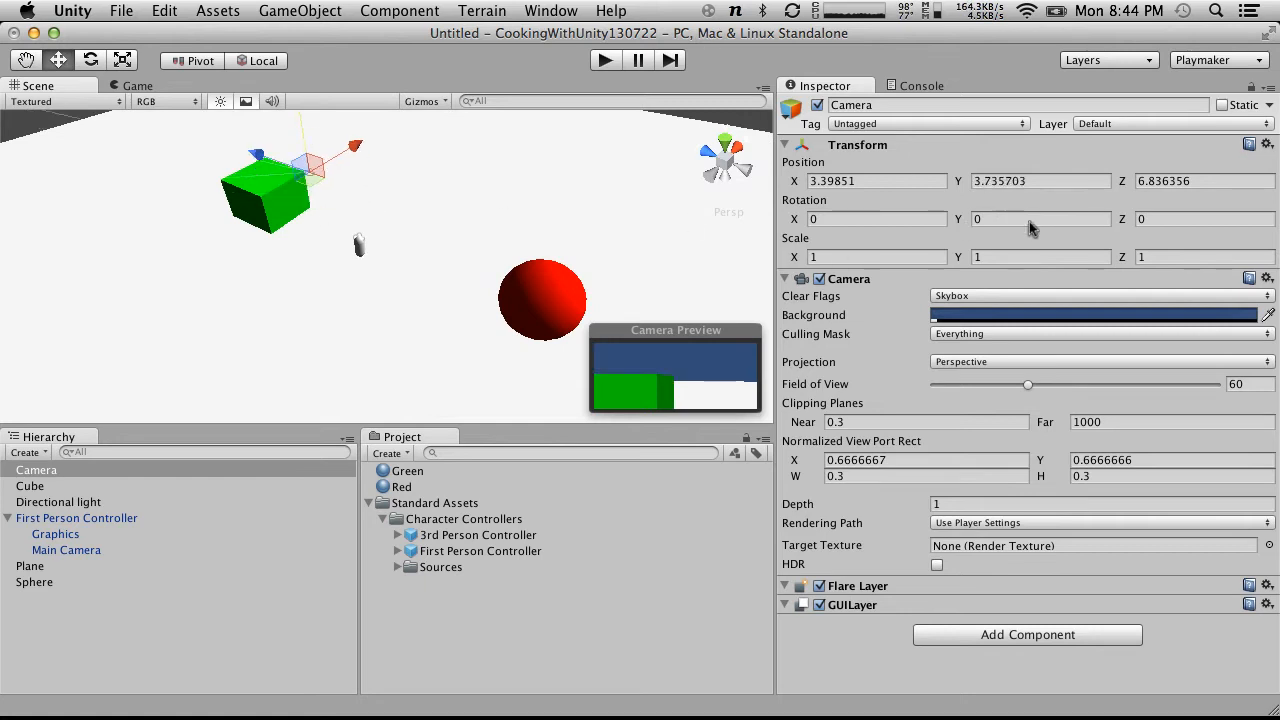
left_click_drag(800, 220, 1278, 247)
left_click_drag(866, 214, 707, 213)
type("90")
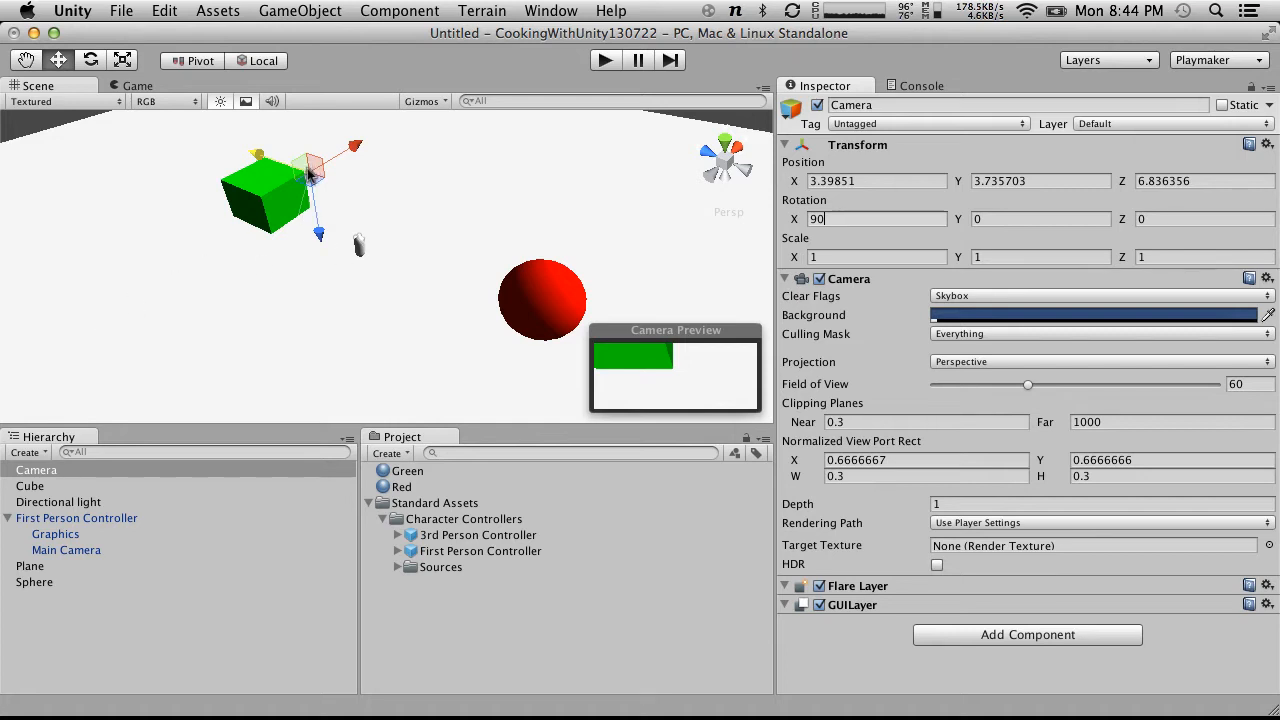
Reselect the Camera and move it past the player toward the red sphere, to a Z position of about -8.67
left_click(362, 245)
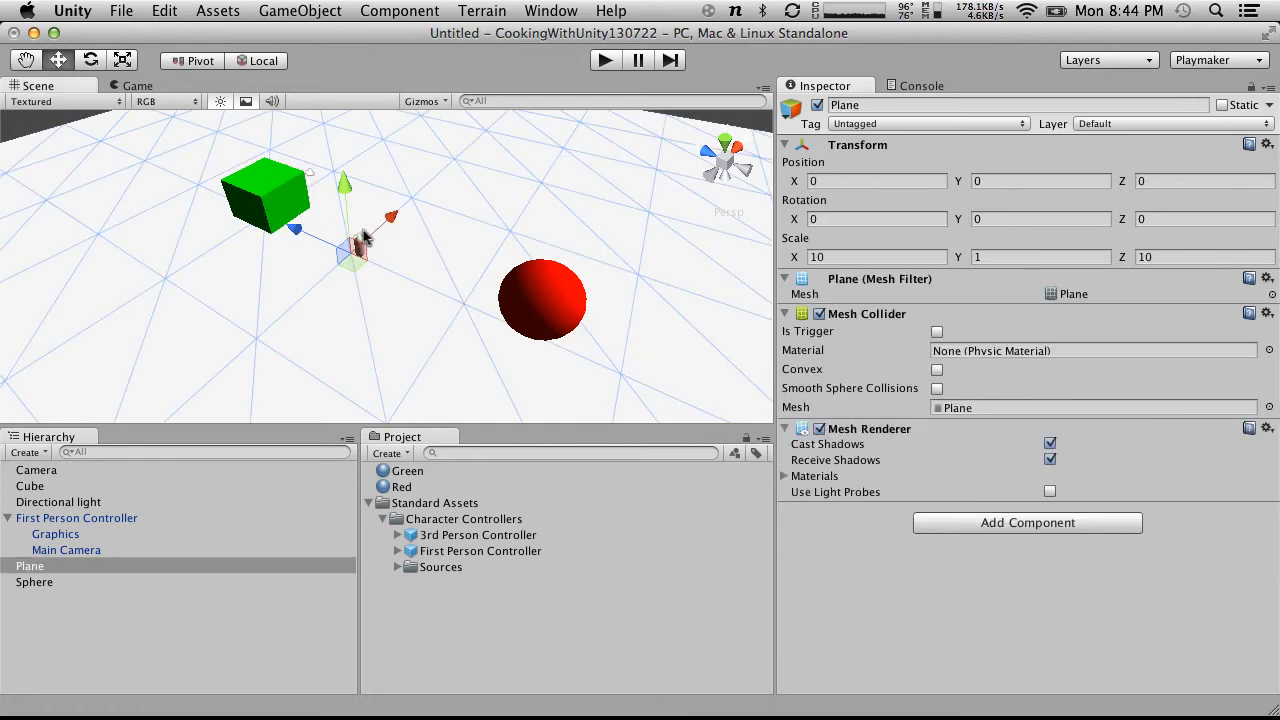
left_click(309, 173)
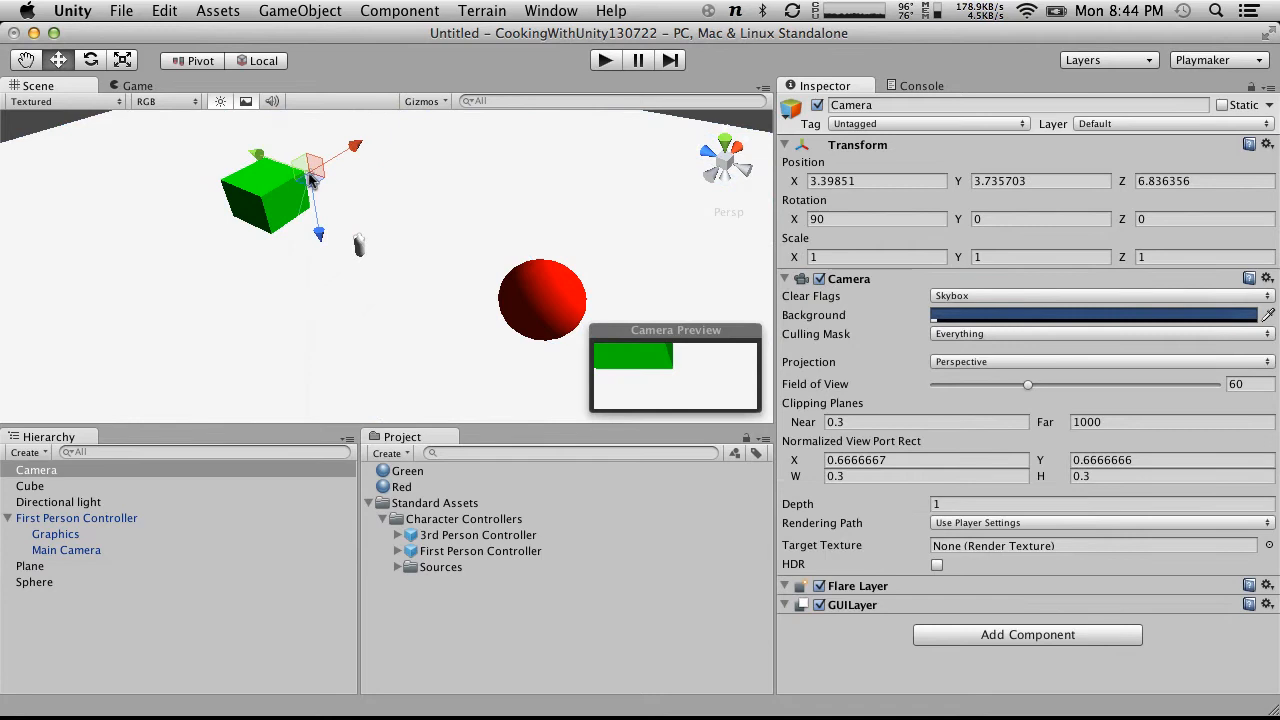
left_click_drag(165, 222, 600, 210, "alt")
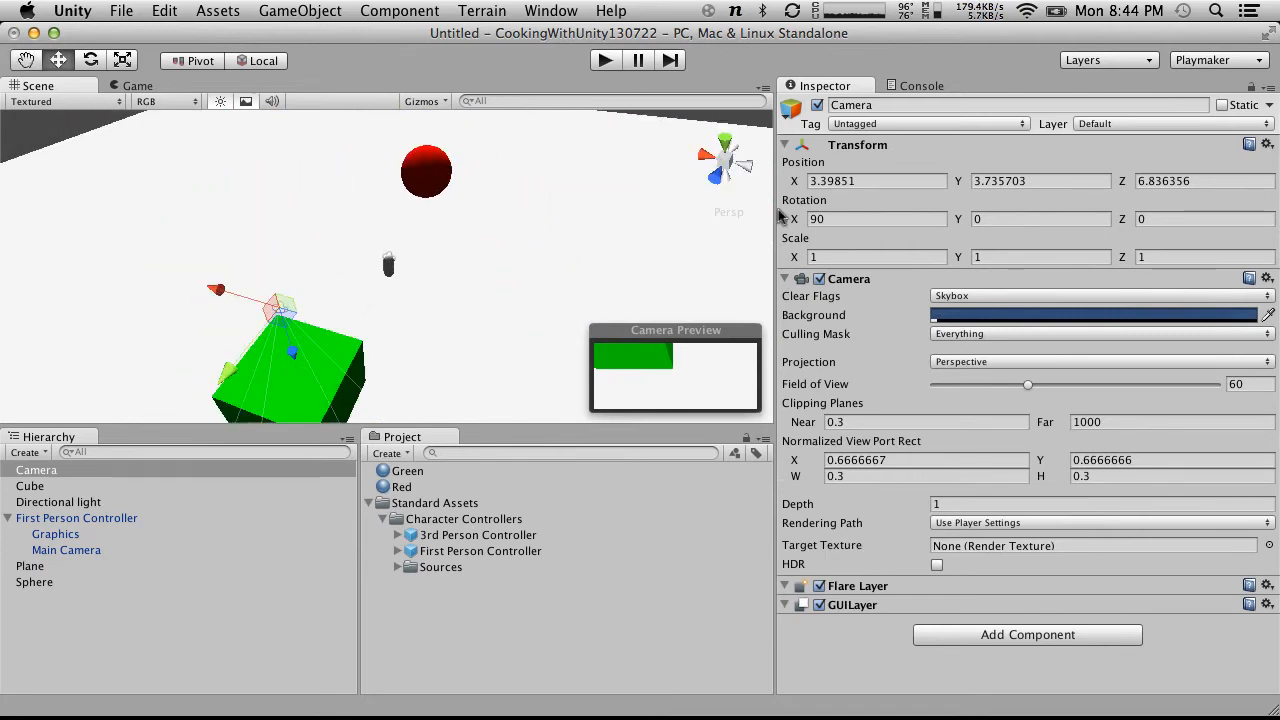
left_click_drag(230, 370, 237, 250)
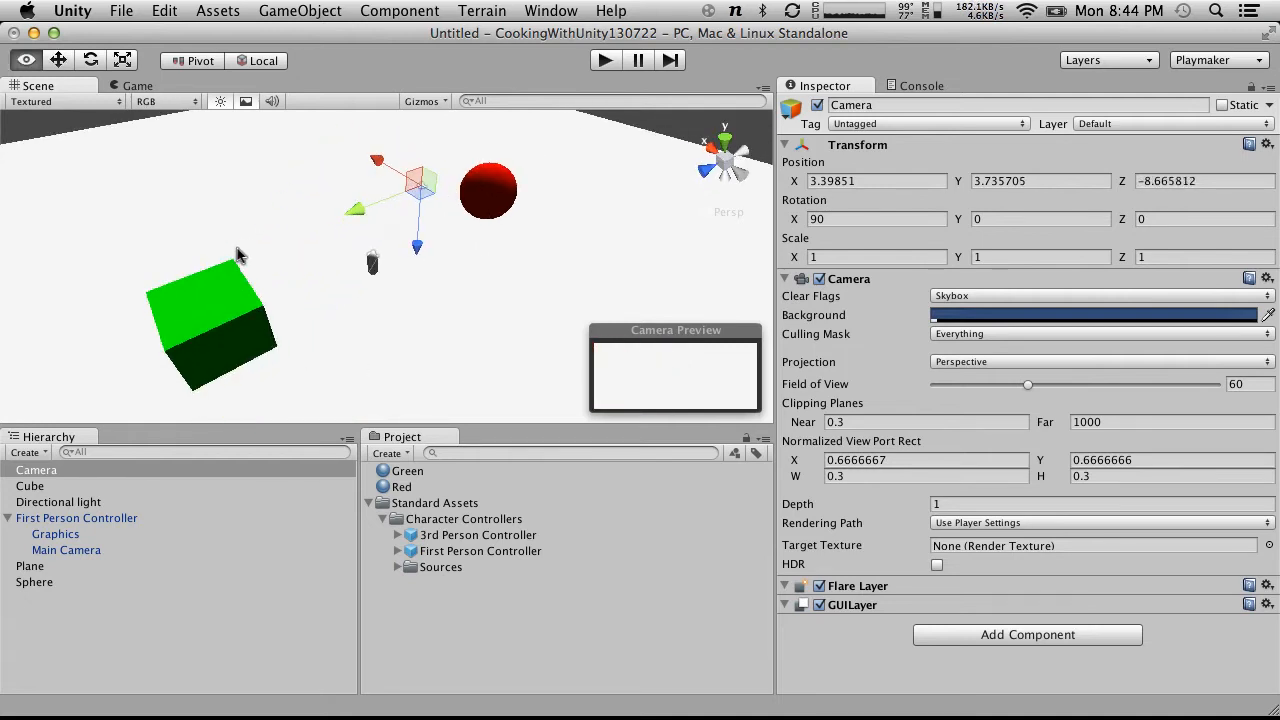
Copy the First Person Controller's Transform component and paste its values onto the Camera's Transform
left_click(372, 265)
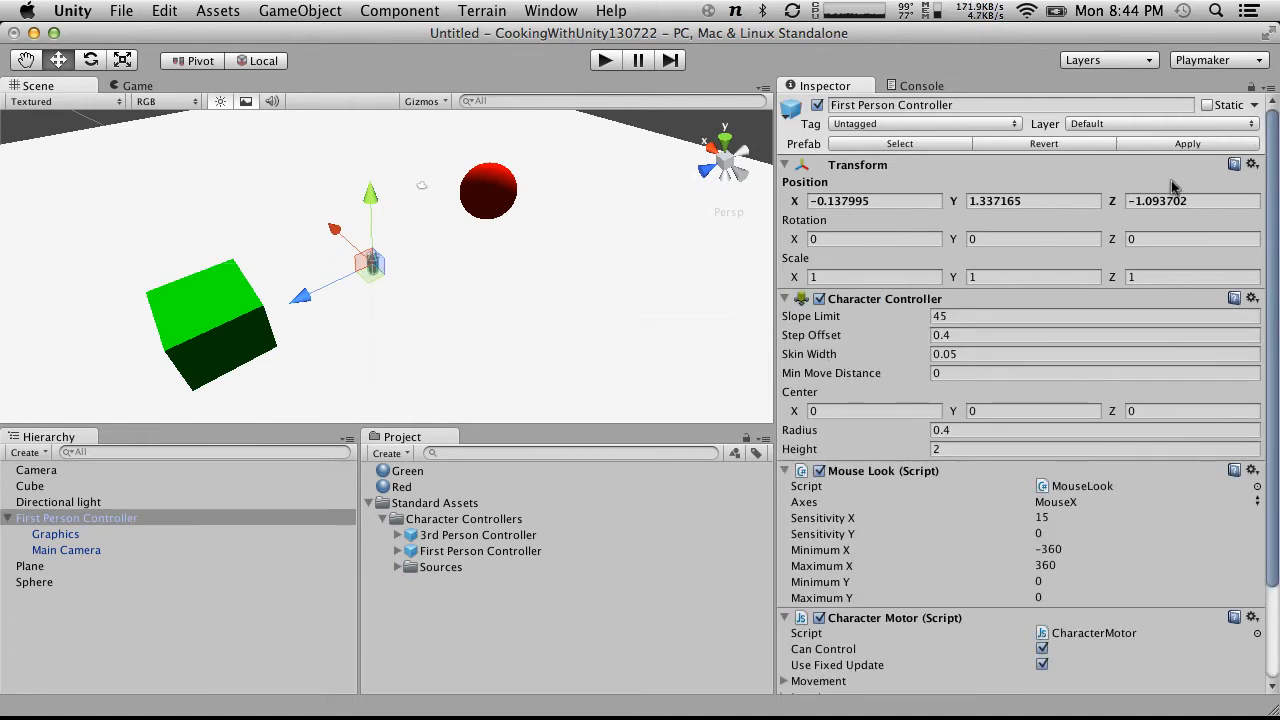
left_click(1251, 165)
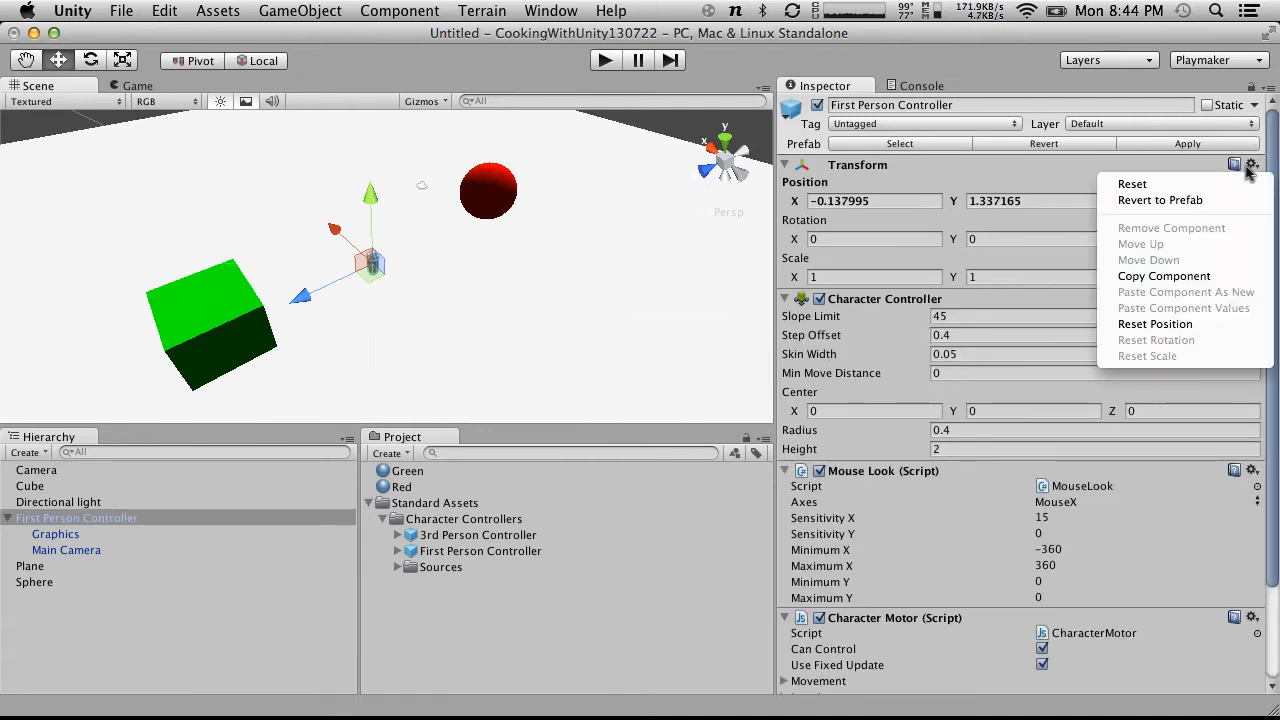
left_click(1150, 276)
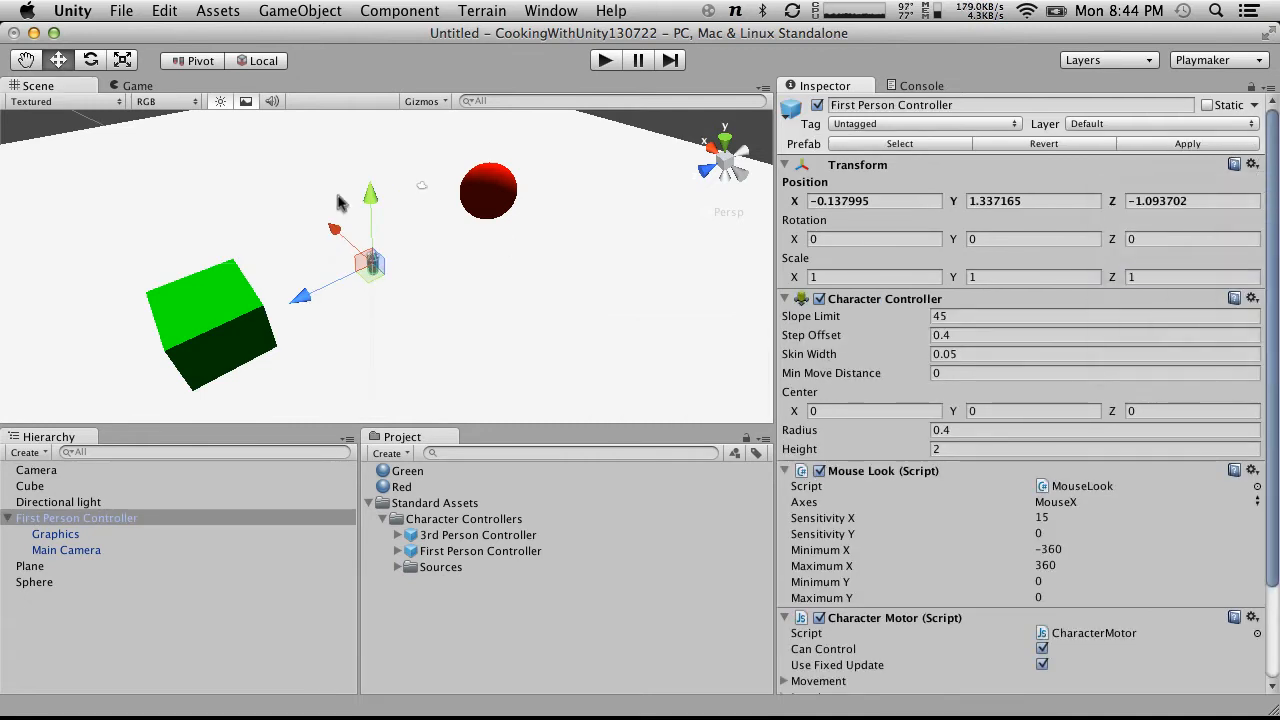
left_click(420, 192)
left_click(1265, 145)
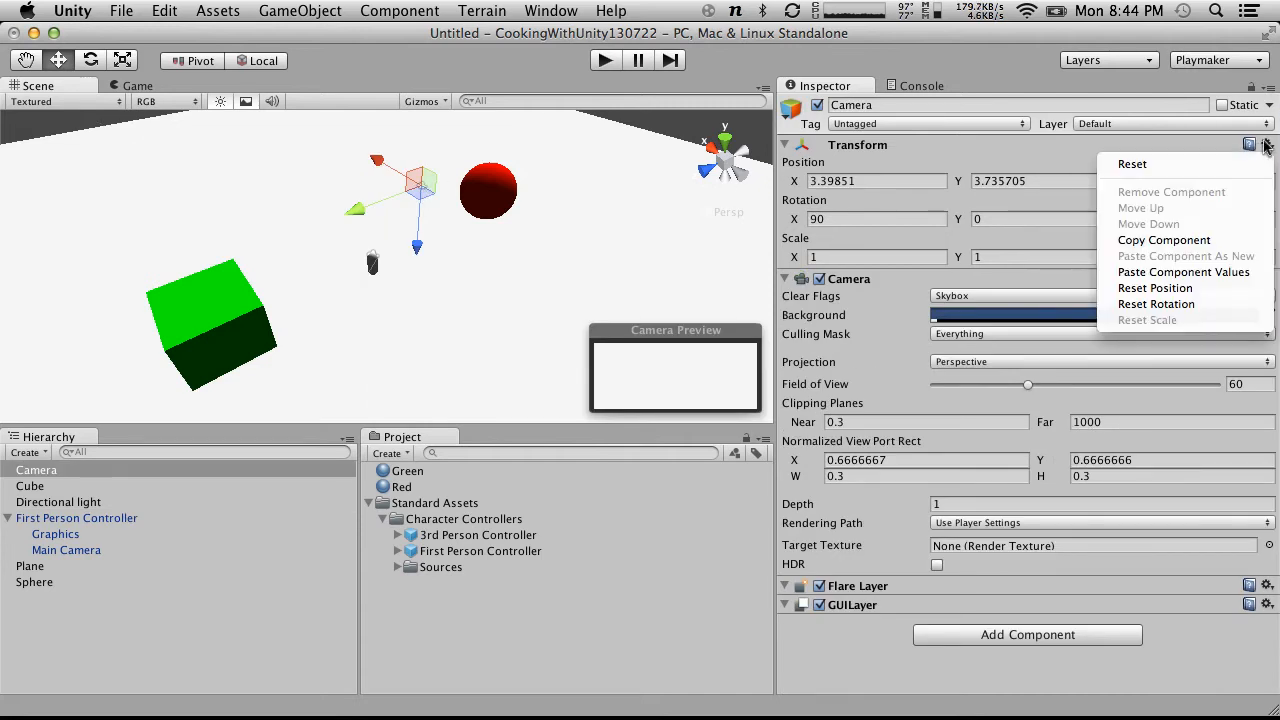
left_click(1165, 272)
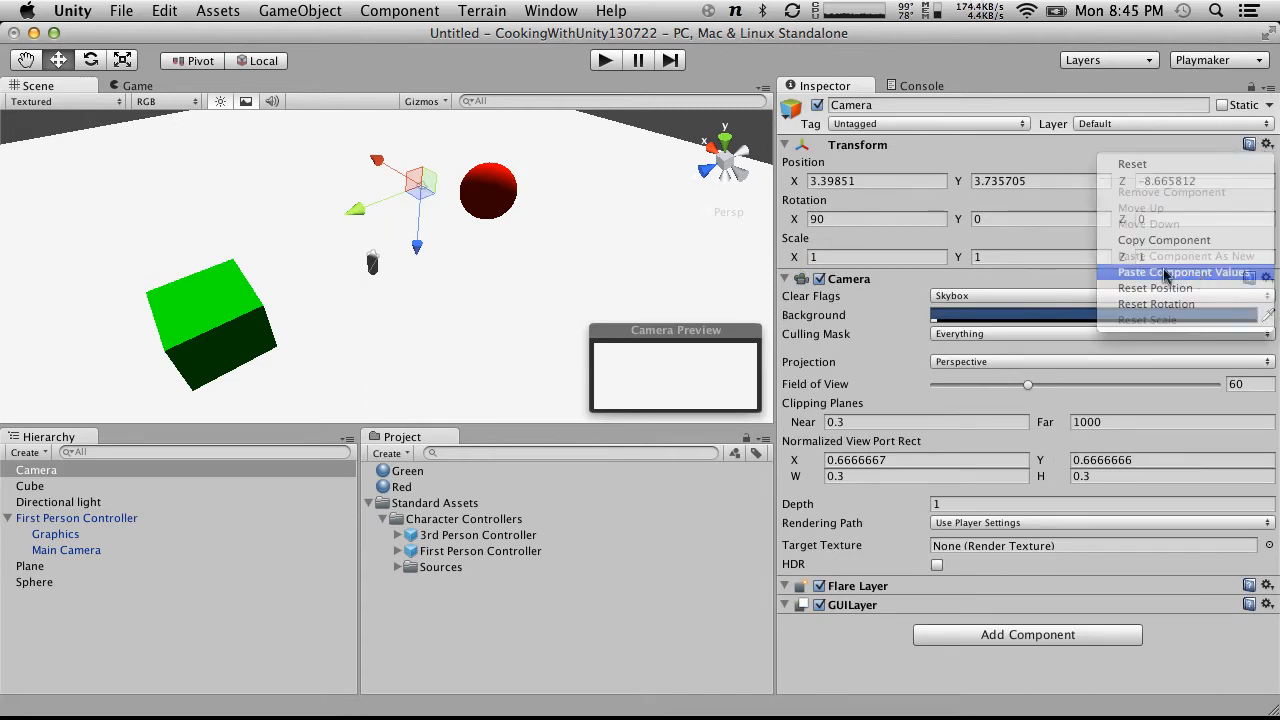
Set the Camera's X rotation to 90, raise it high above the player, and select the First Person Controller
left_click(922, 219)
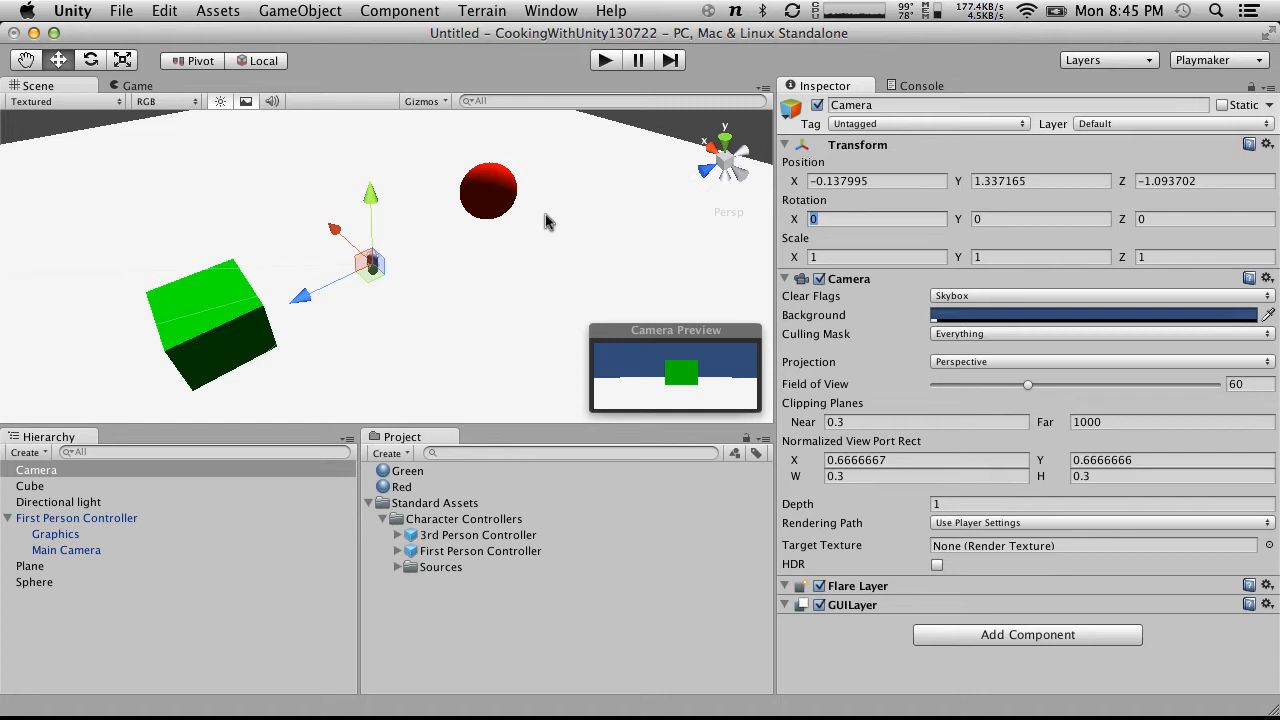
type("90")
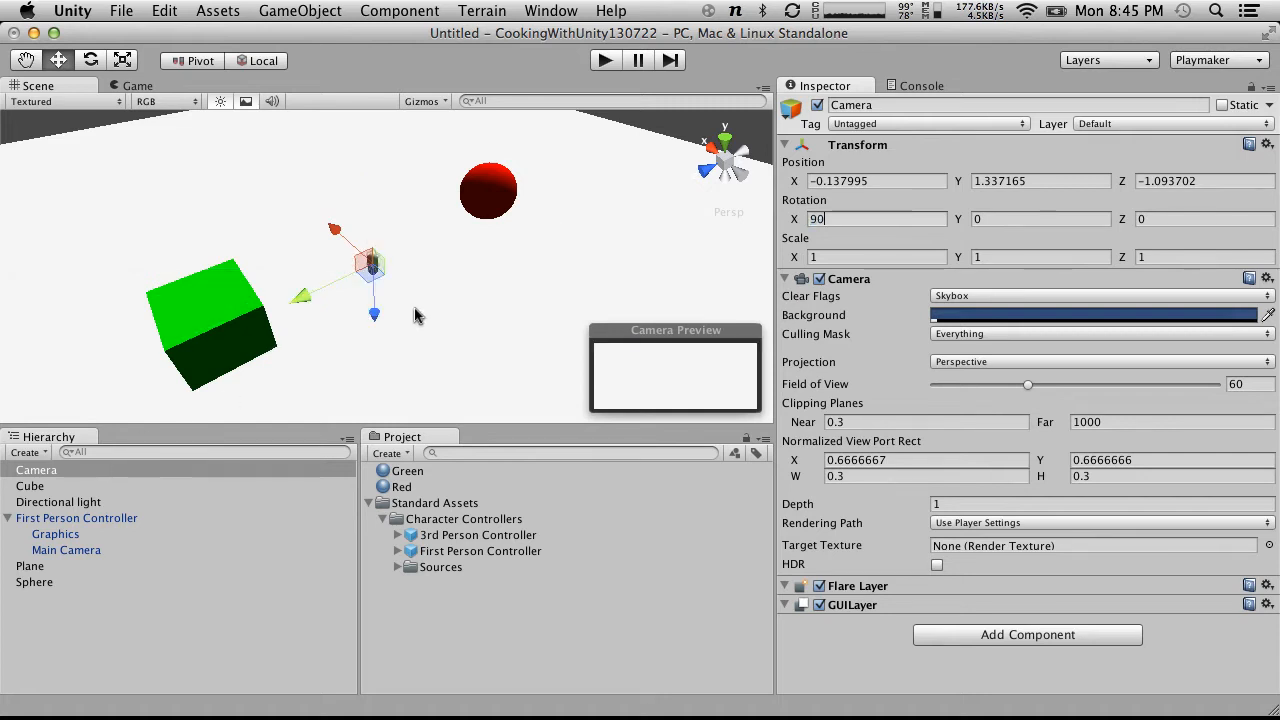
left_click_drag(376, 318, 355, 207)
left_click(383, 267)
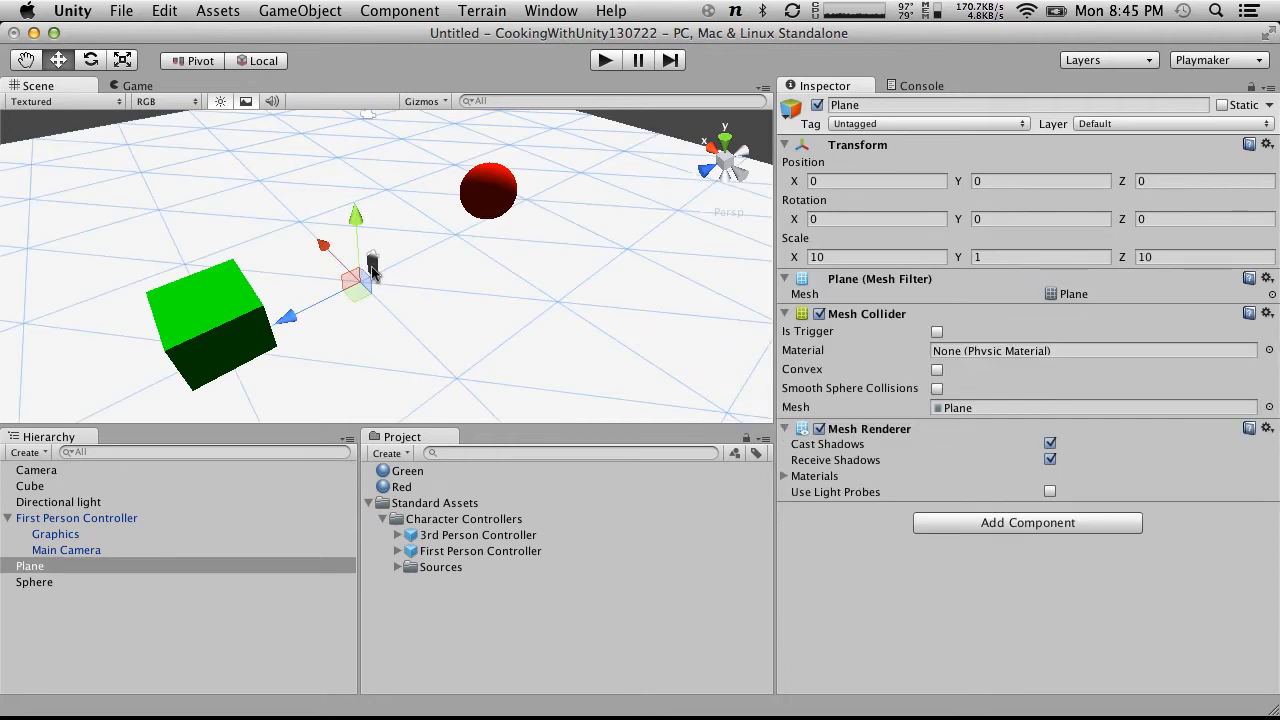
left_click(372, 265)
left_click_drag(393, 184, 114, 318, "alt")
scroll(260, 275, "down", 5)
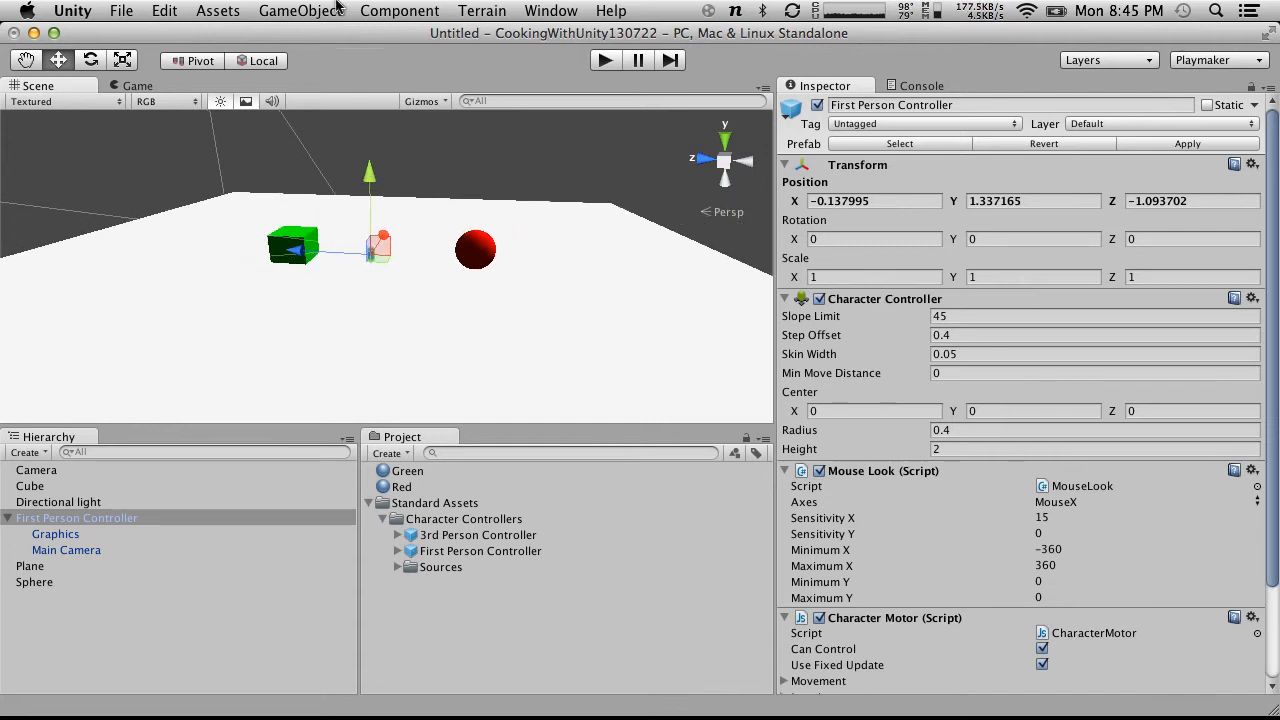
Set the editor's Playmode tint preference to pure red (R 255, G 0, B 0) and briefly play-test the scene
left_click(164, 11)
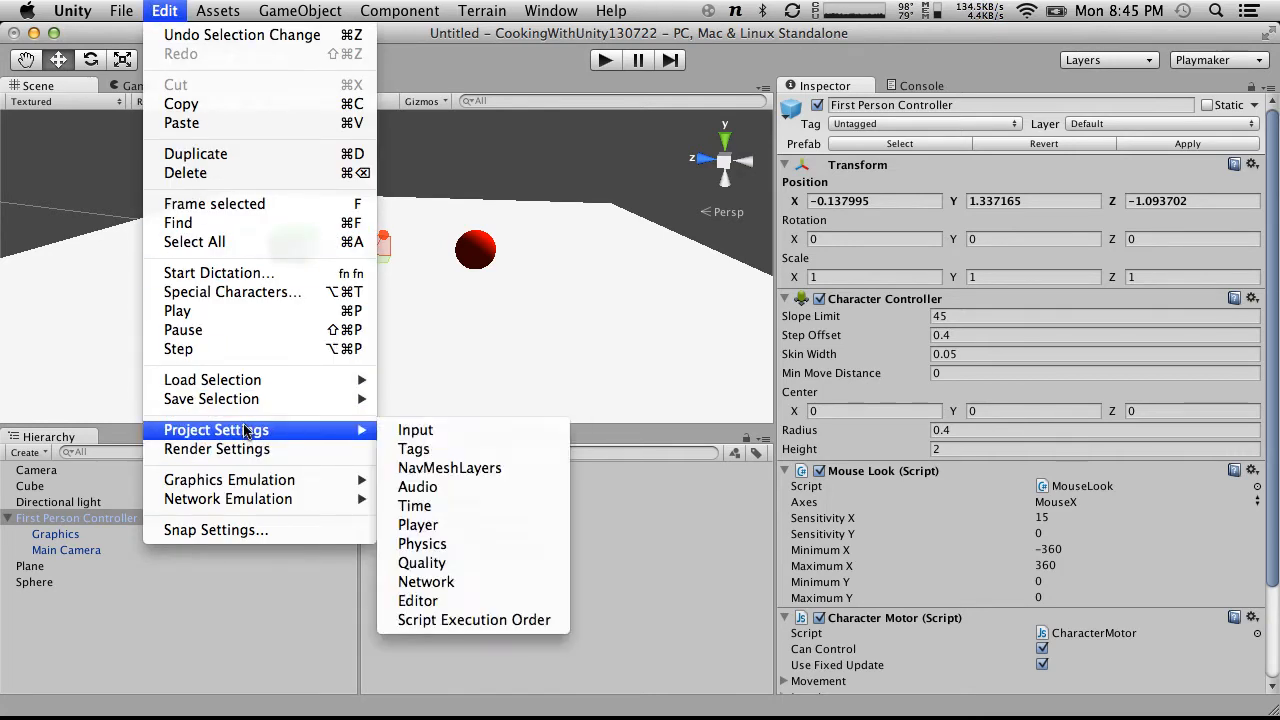
mouse_move(73, 11)
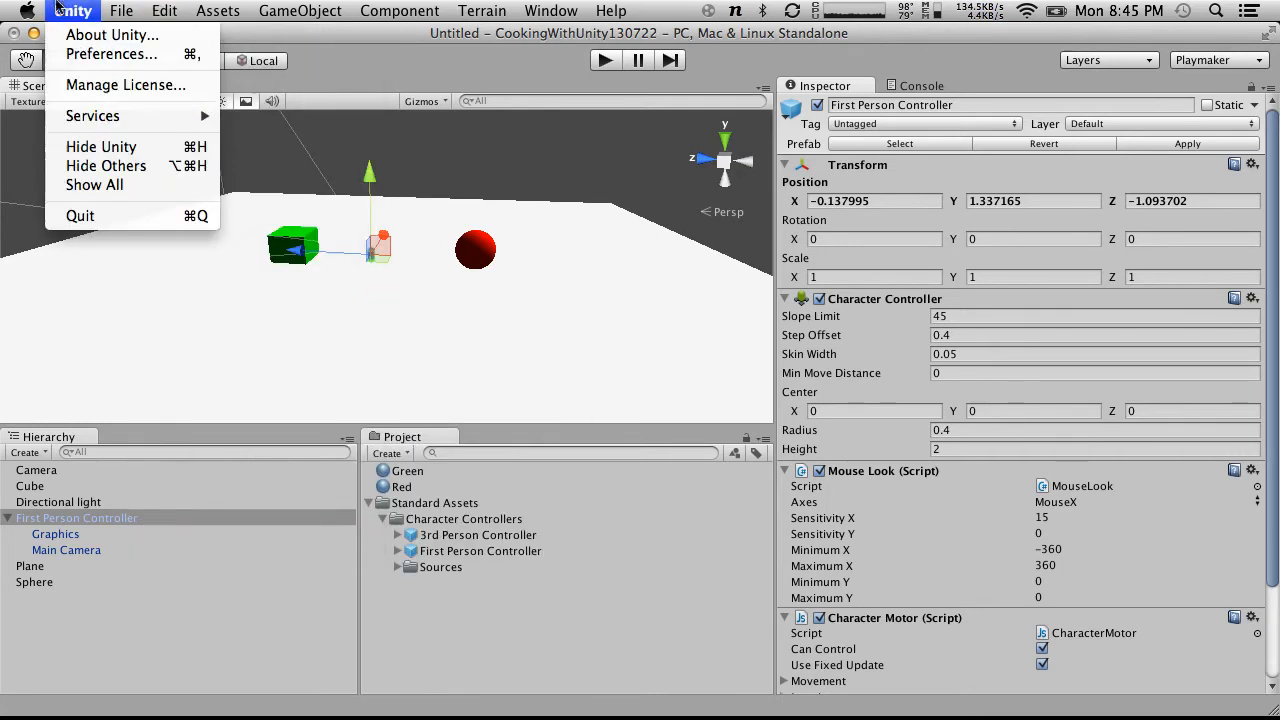
left_click(95, 54)
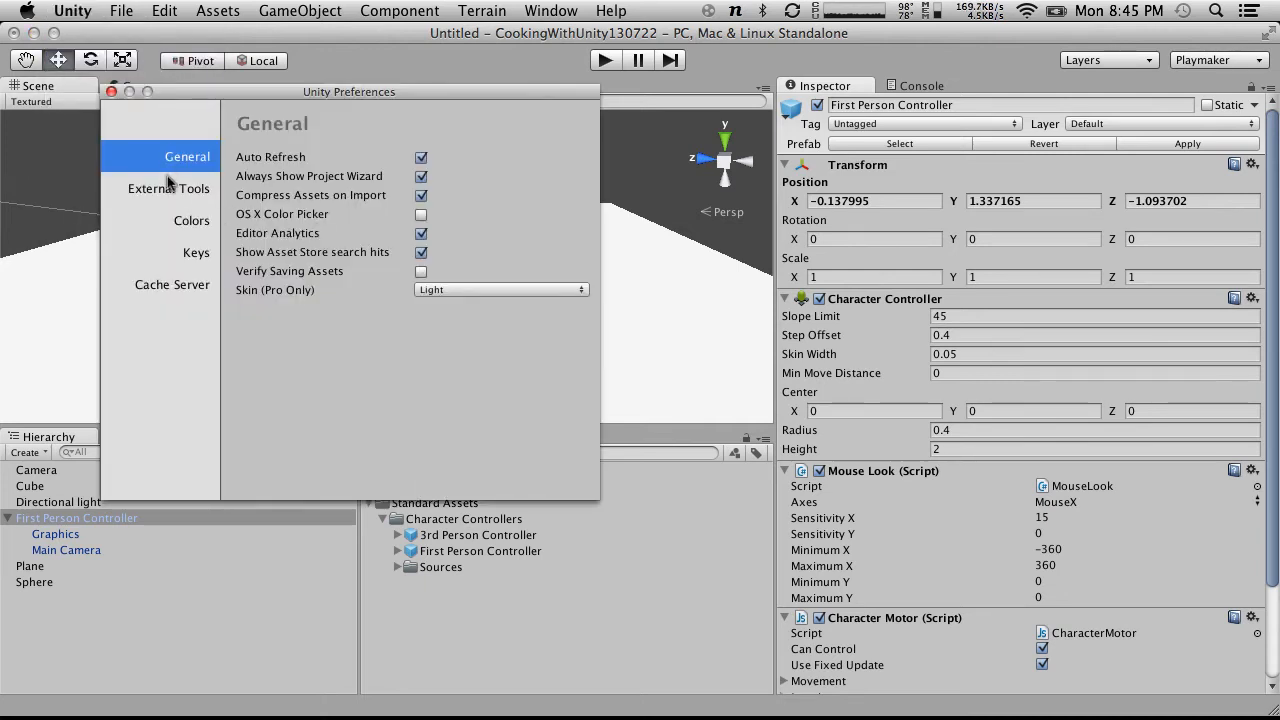
left_click(175, 187)
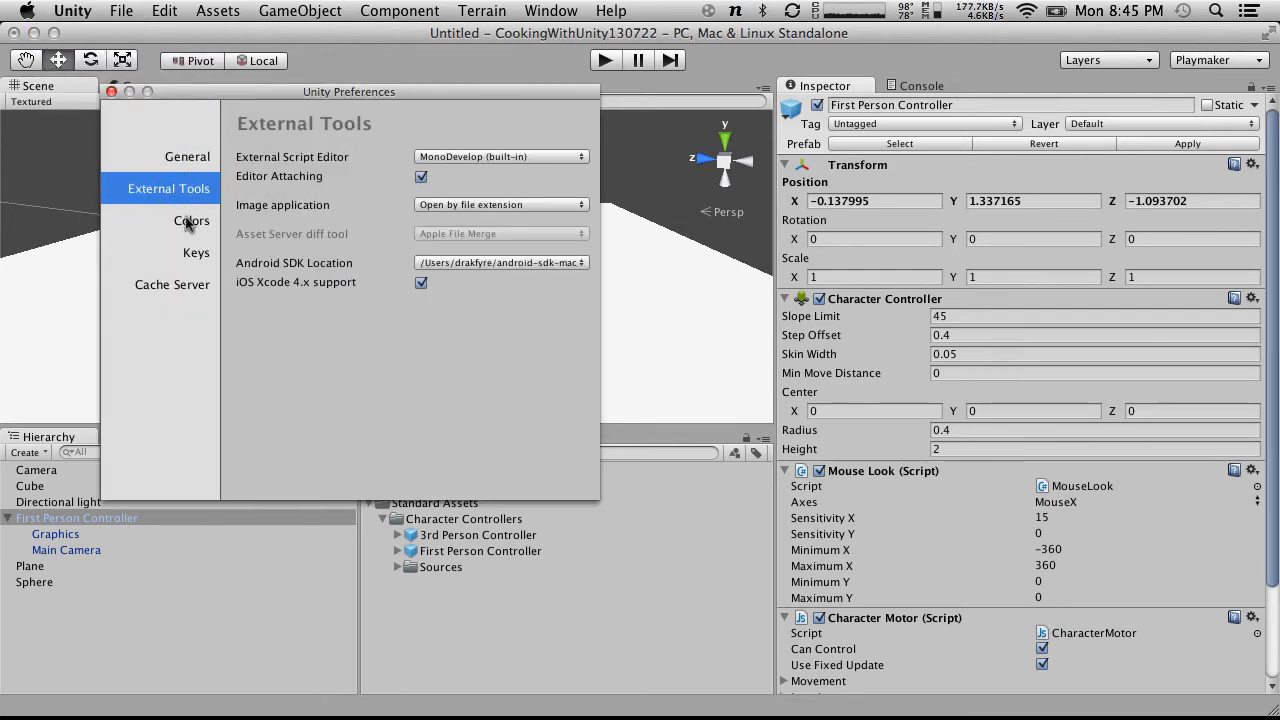
left_click(189, 222)
left_click(193, 245)
left_click(191, 229)
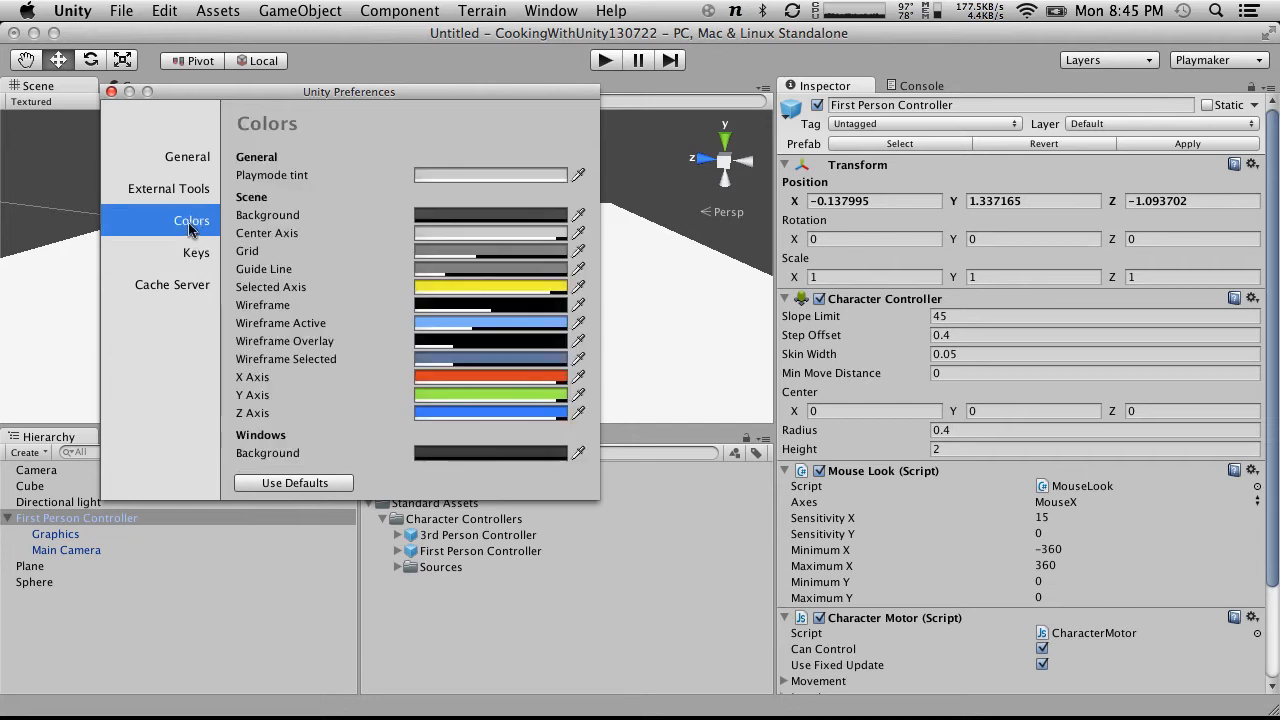
left_click(459, 175)
left_click_drag(75, 134, 154, 98)
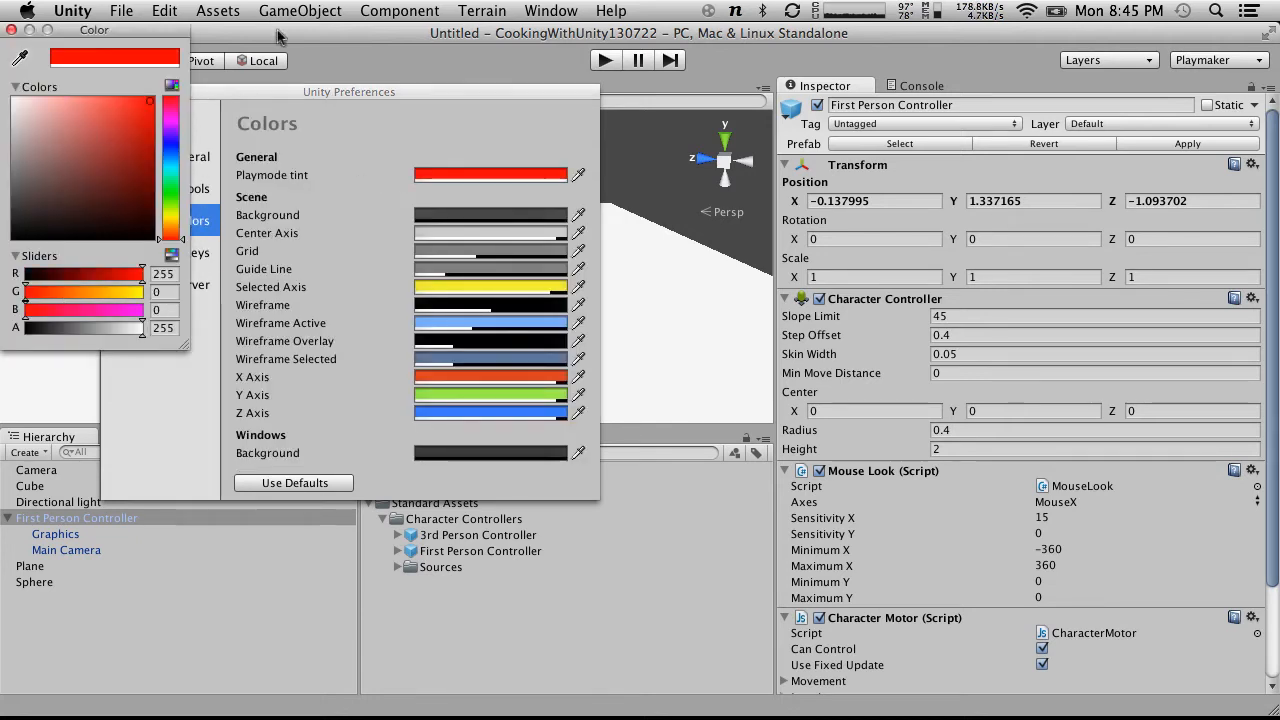
left_click(11, 29)
left_click(111, 91)
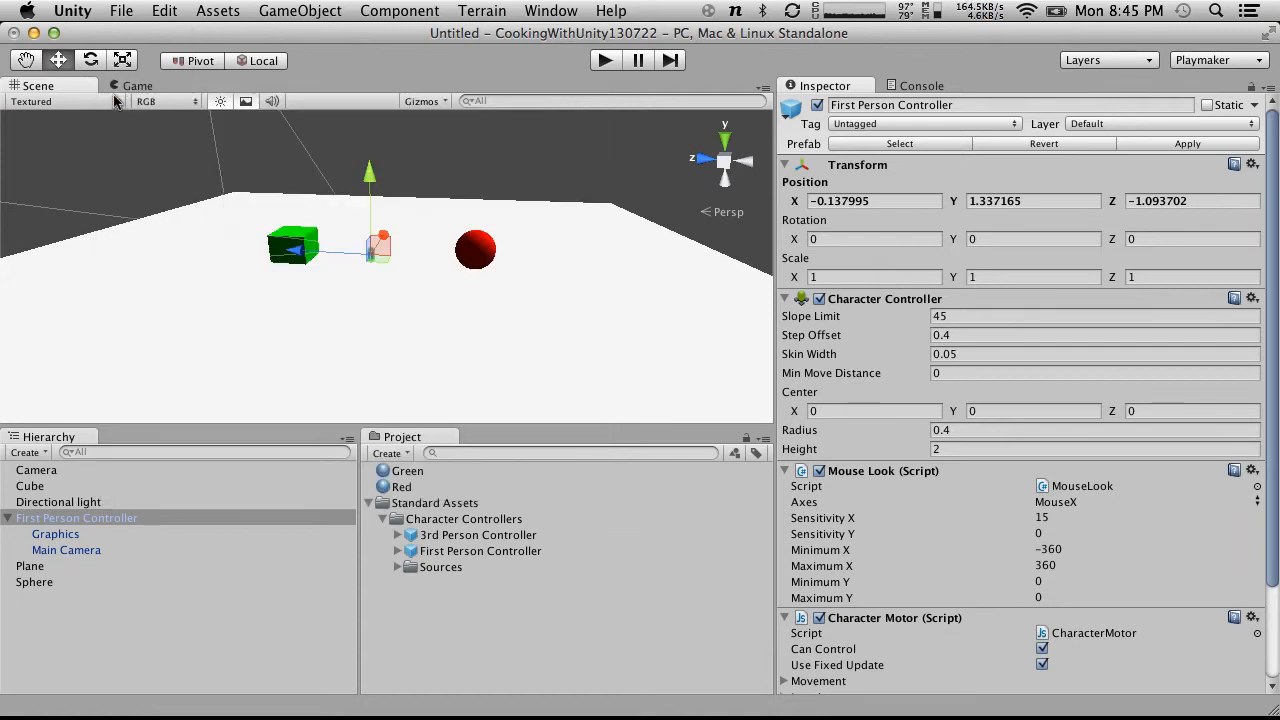
left_click(606, 60)
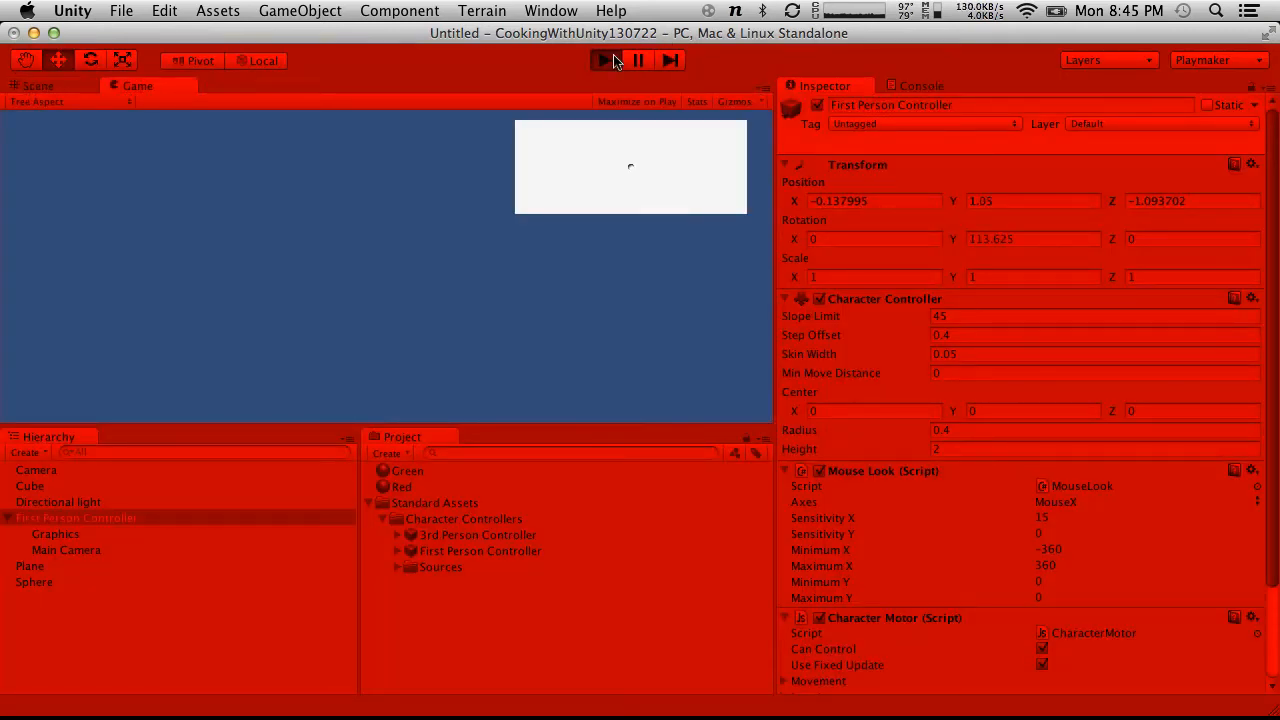
left_click(608, 60)
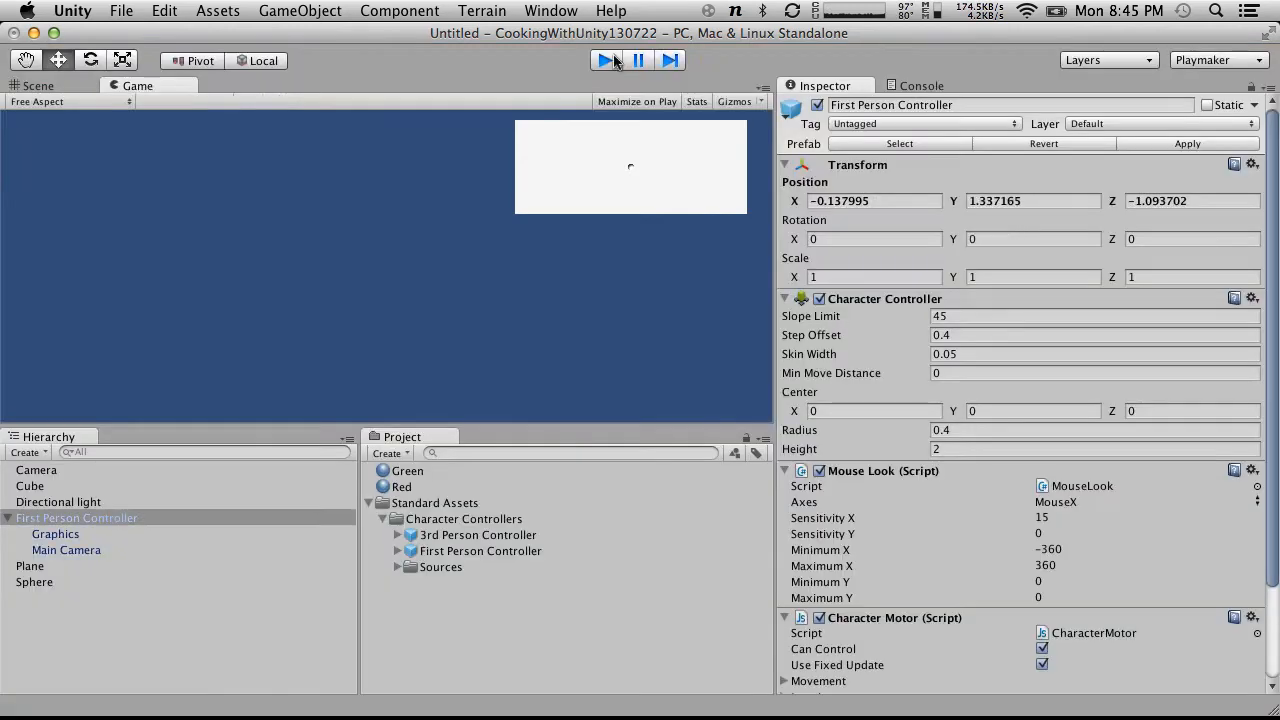
Set the Playmode tint preference to a light red (R 255, G 126, B 126) and briefly play-test the scene
left_click(110, 9)
mouse_move(72, 10)
left_click(96, 56)
left_click(190, 250)
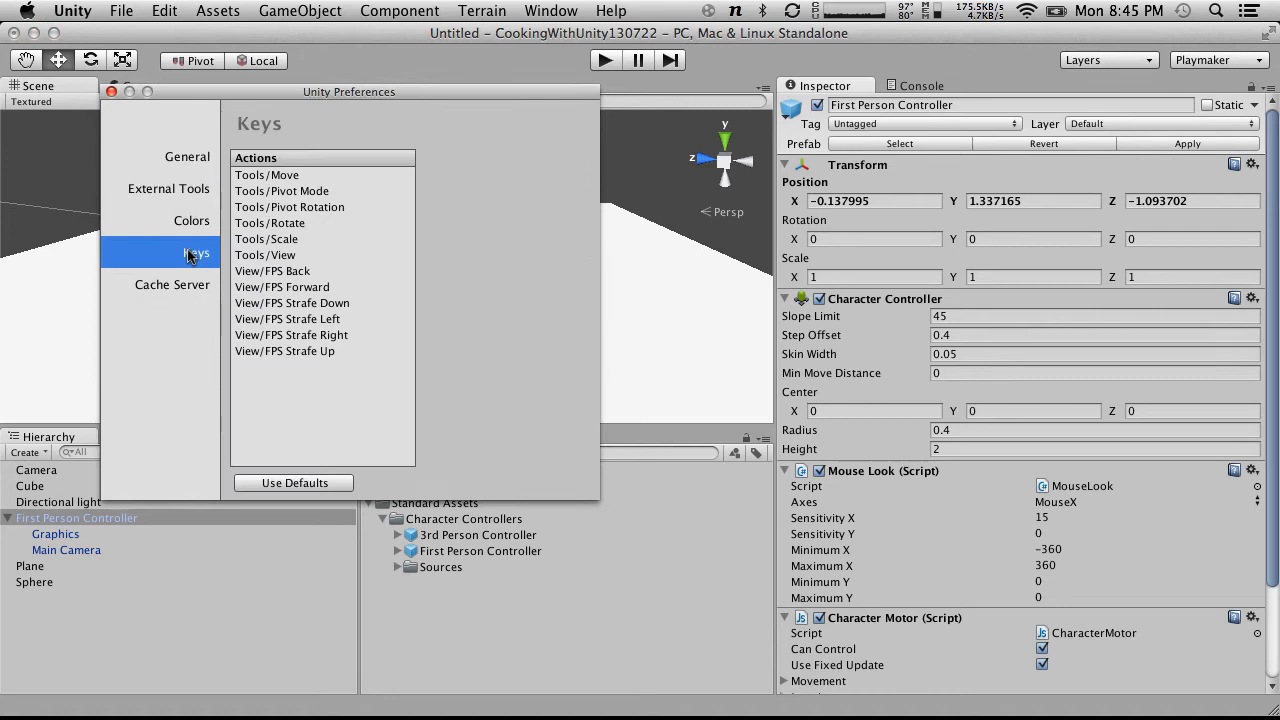
left_click(180, 214)
left_click(451, 177)
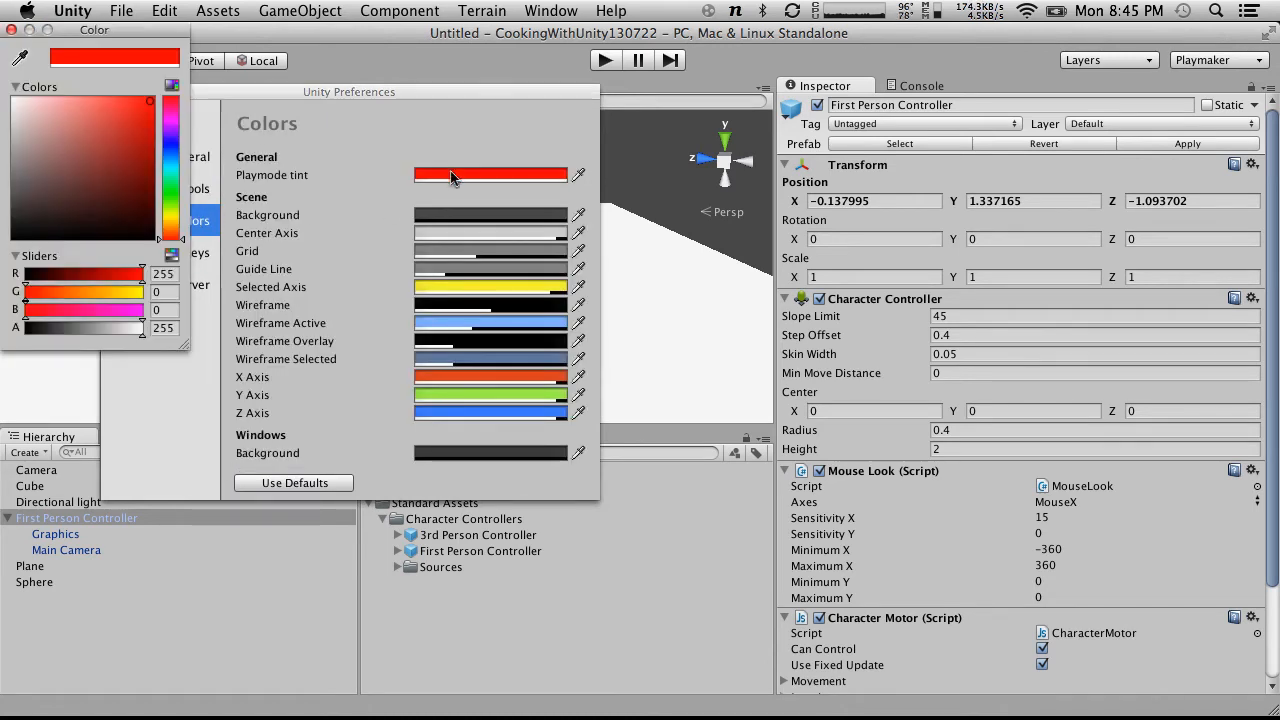
left_click_drag(138, 143, 82, 94)
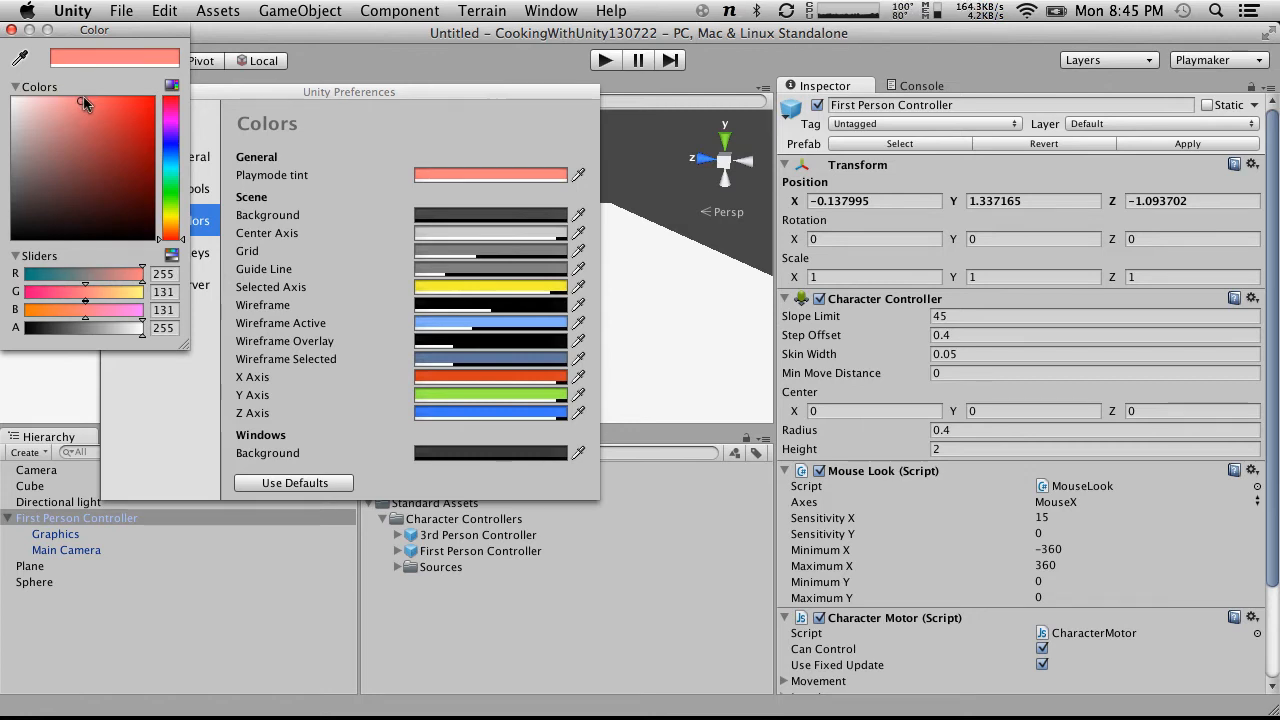
left_click_drag(82, 100, 83, 90)
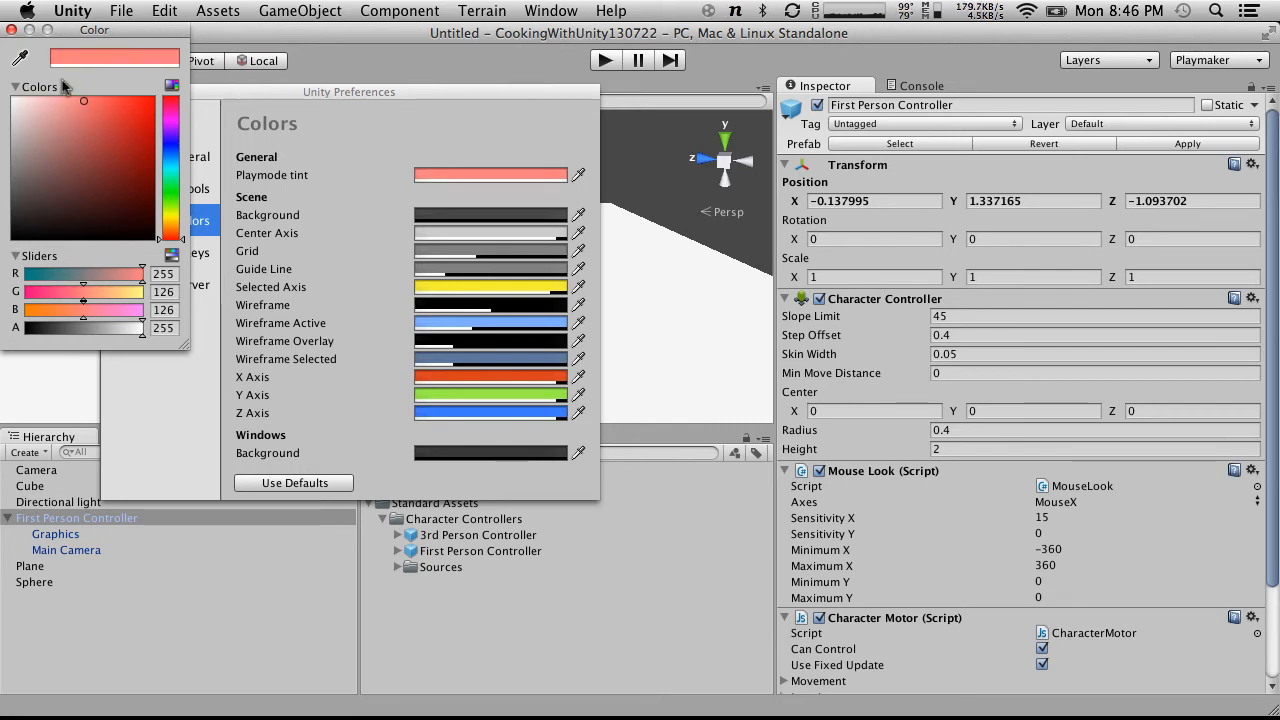
left_click(13, 30)
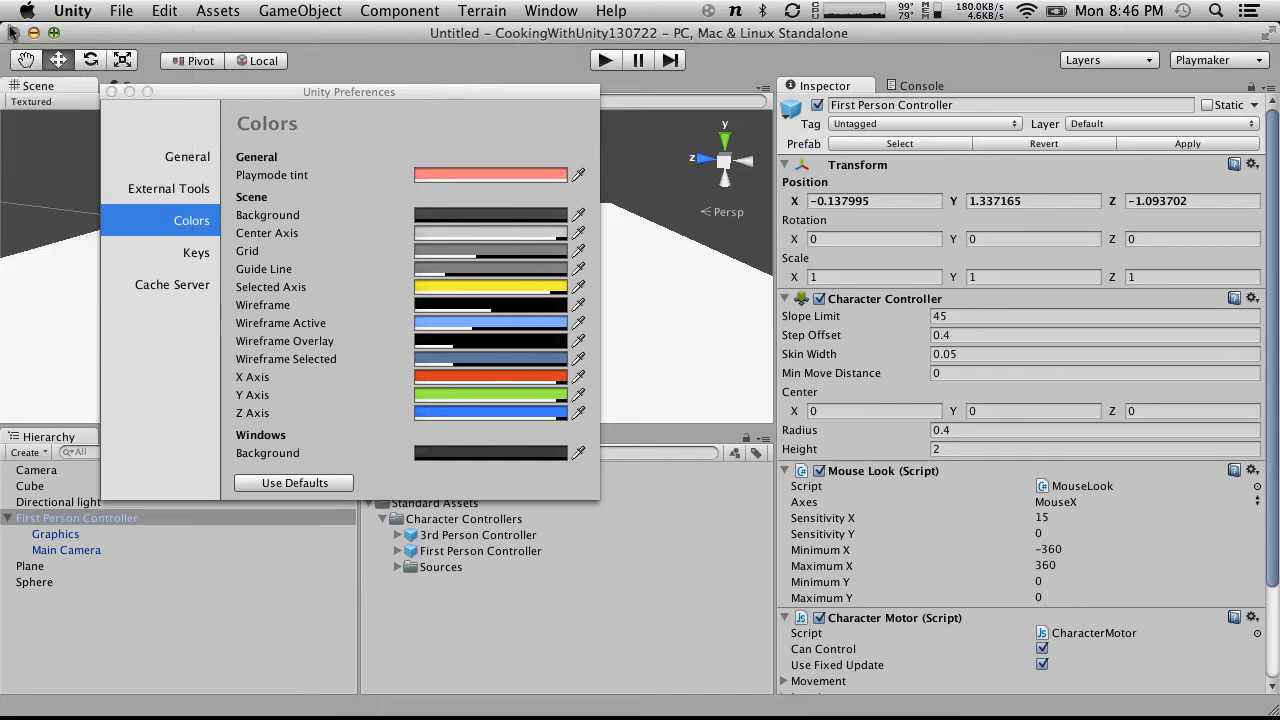
left_click(111, 91)
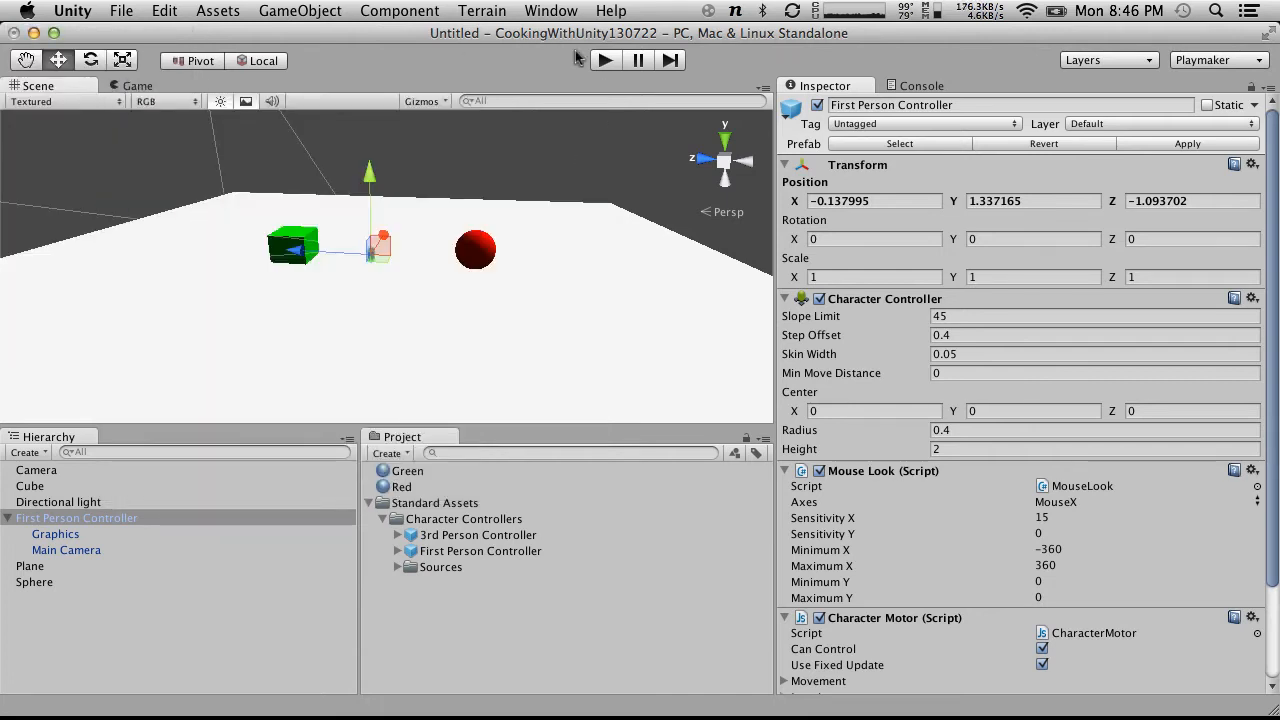
left_click(601, 61)
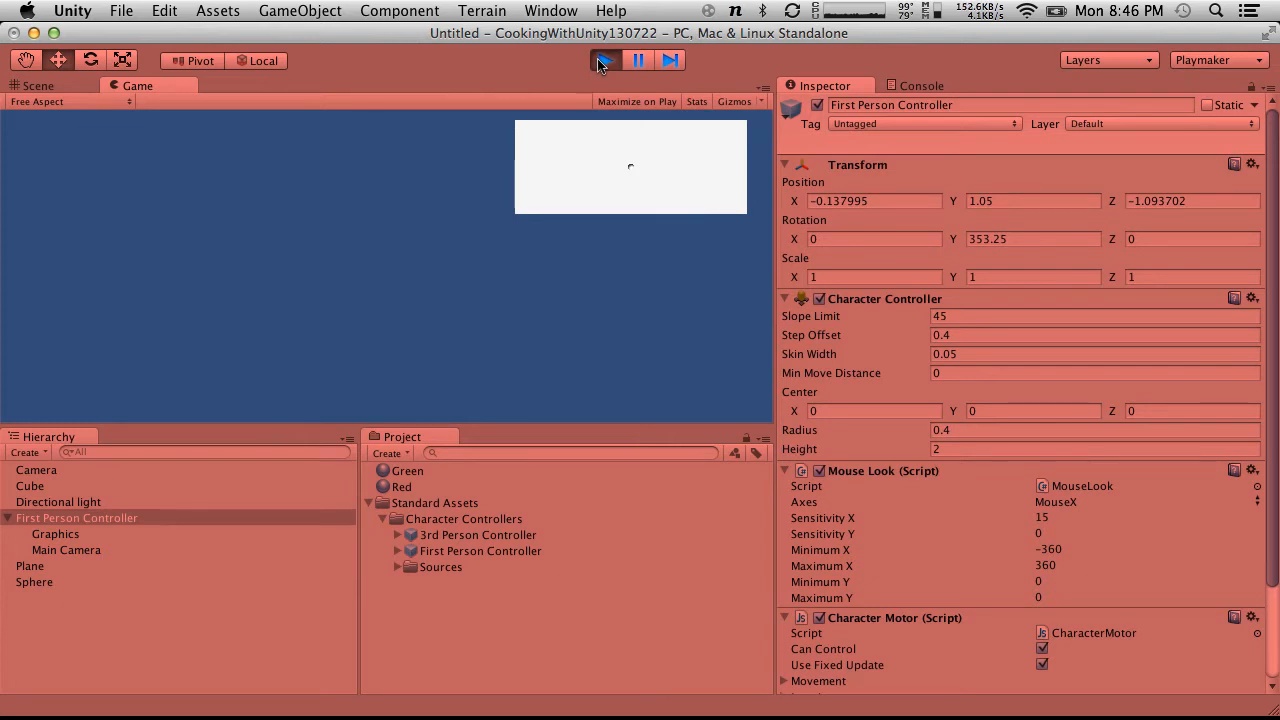
left_click(601, 61)
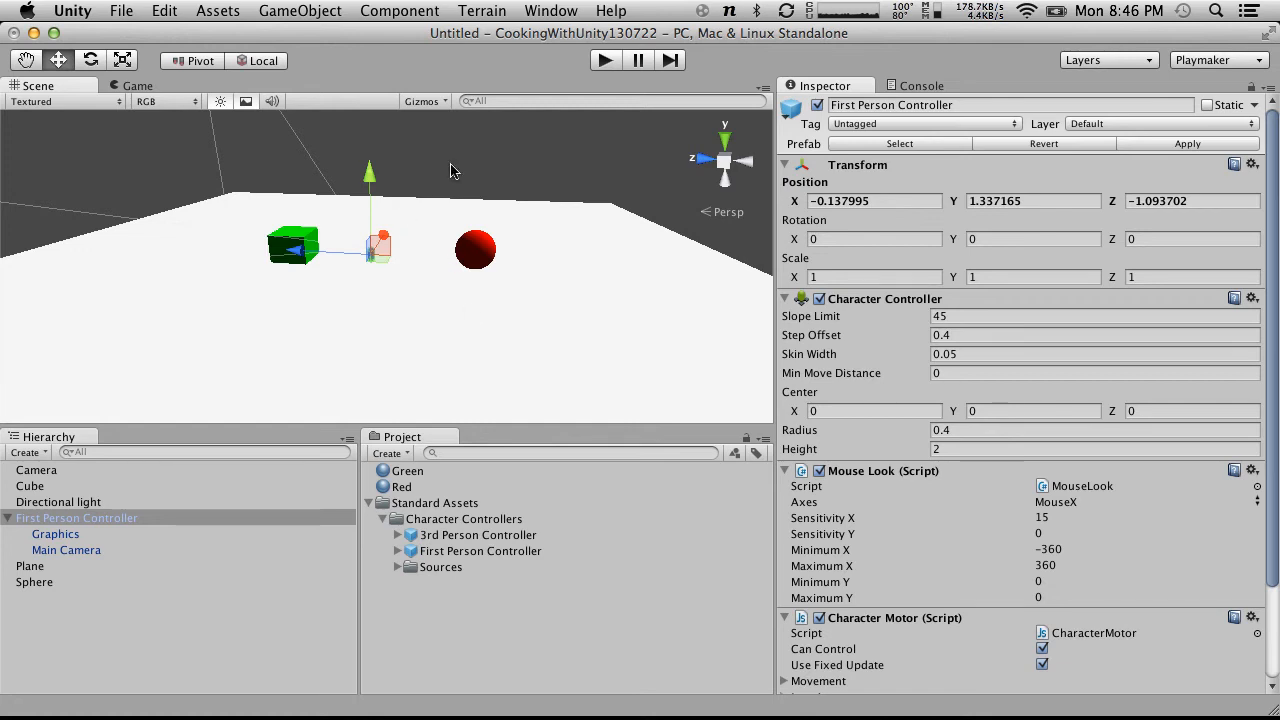
Play-test the scene, moving the first-person player around the cube while checking the top-down camera inset
left_click(605, 60)
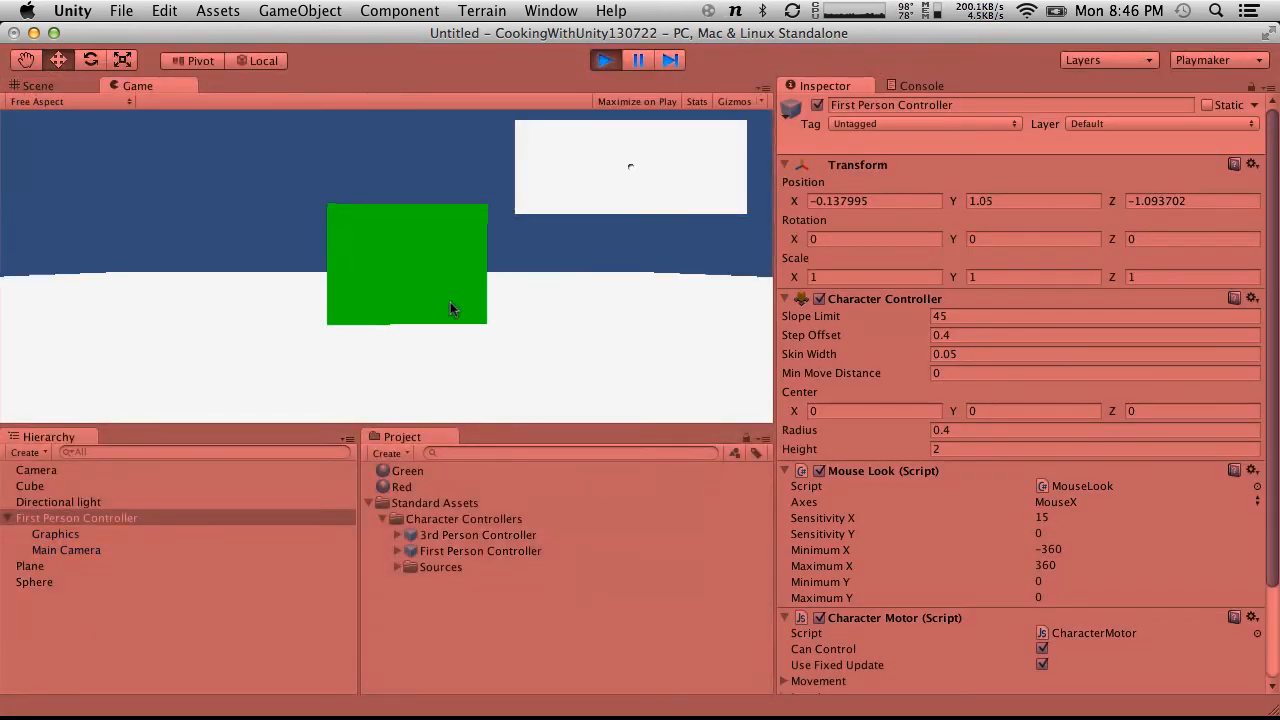
key("s")
key("a")
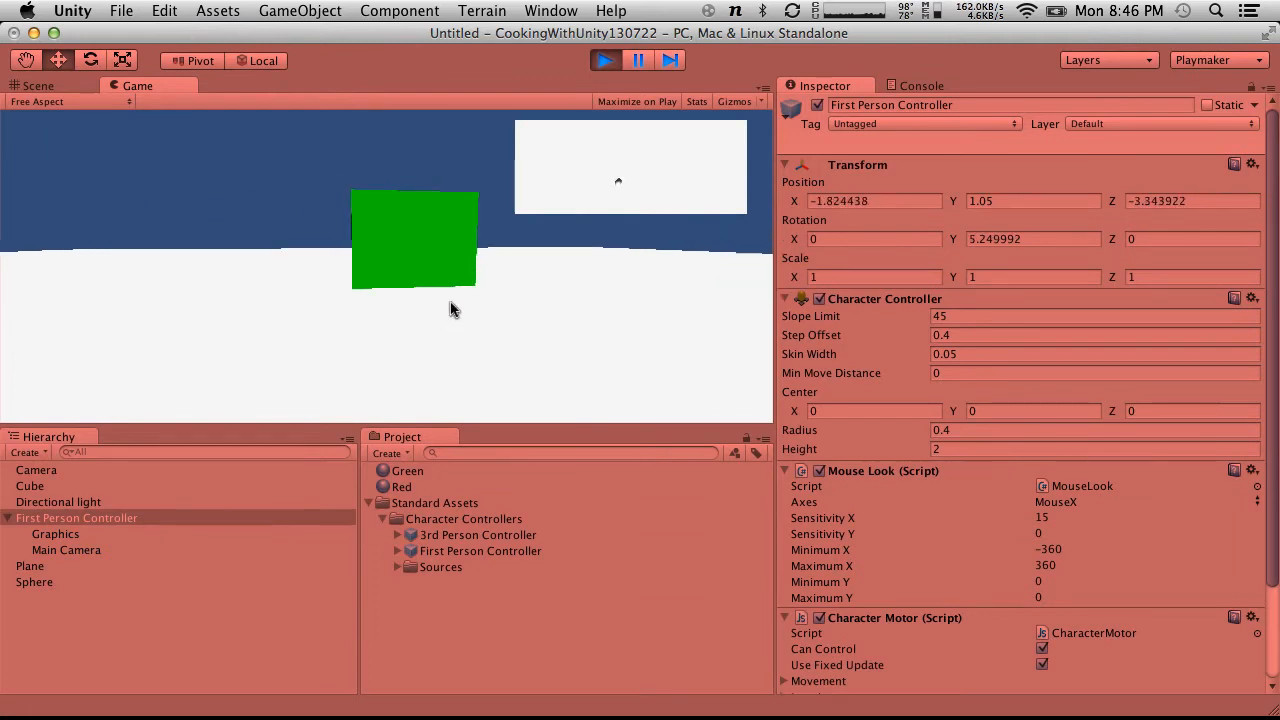
key("w")
key("d")
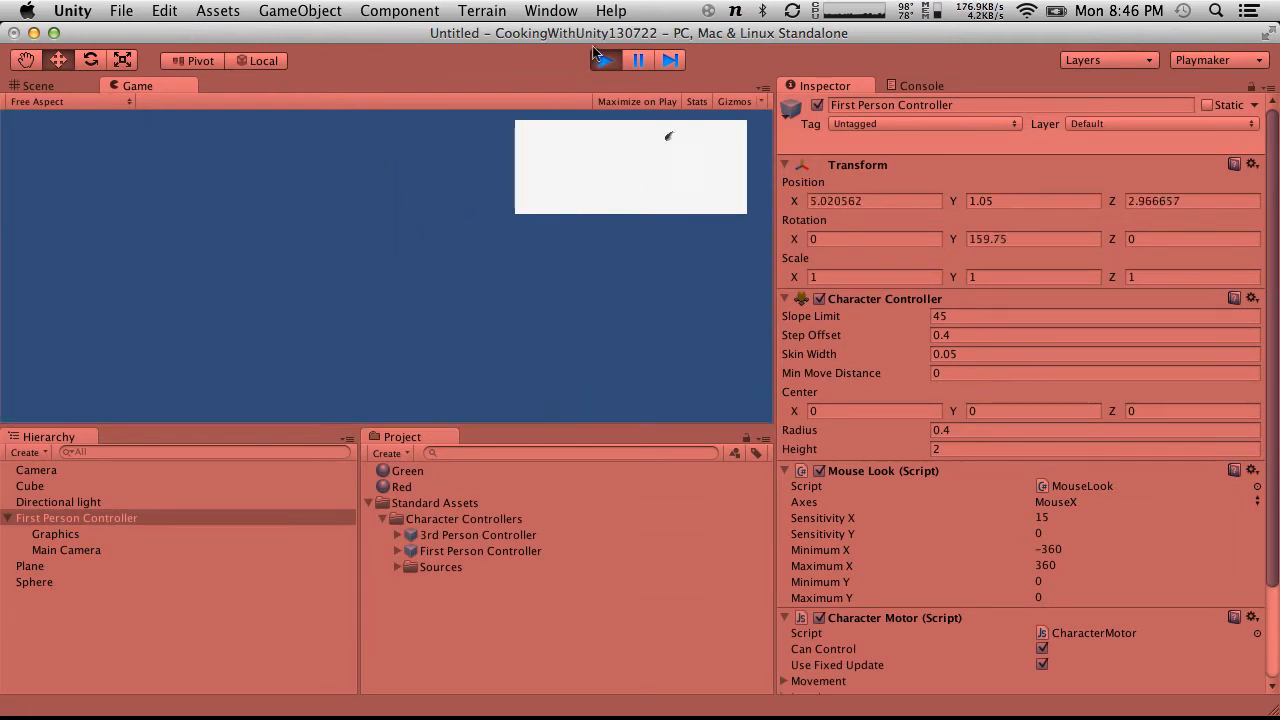
left_click(604, 64)
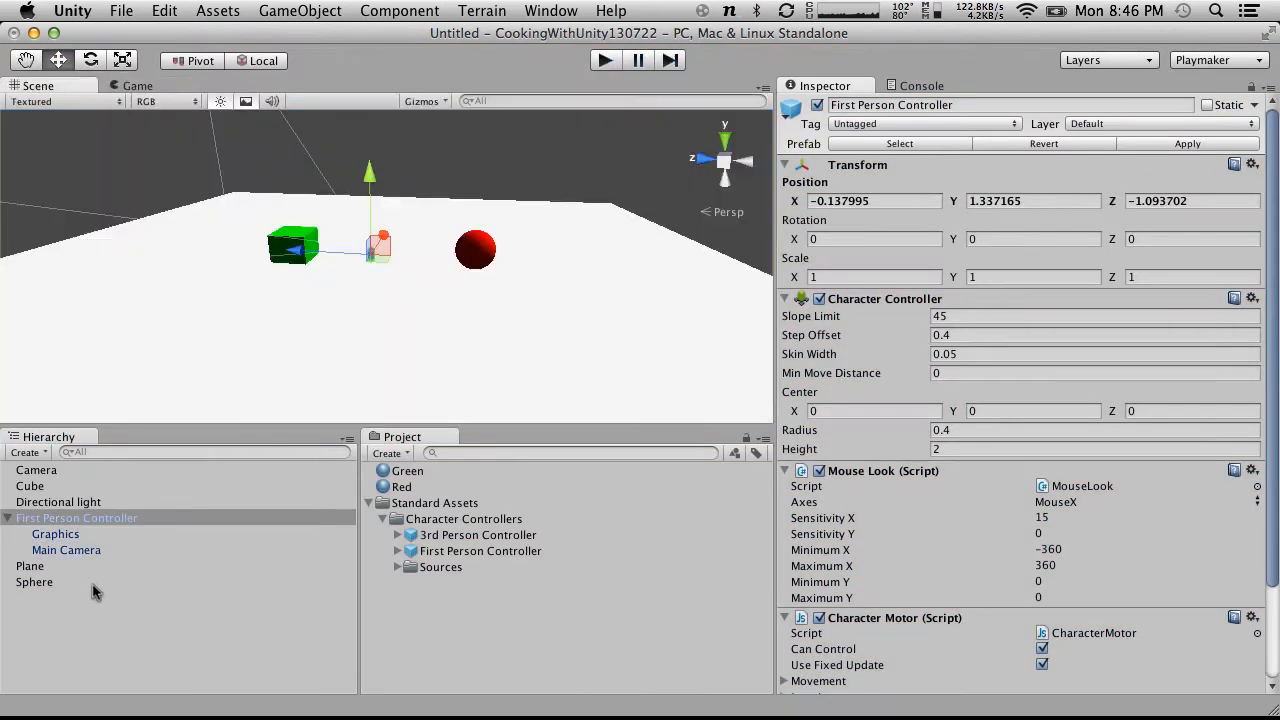
Nest the Camera under the First Person Controller and briefly play-test the scene
left_click_drag(40, 478, 130, 518)
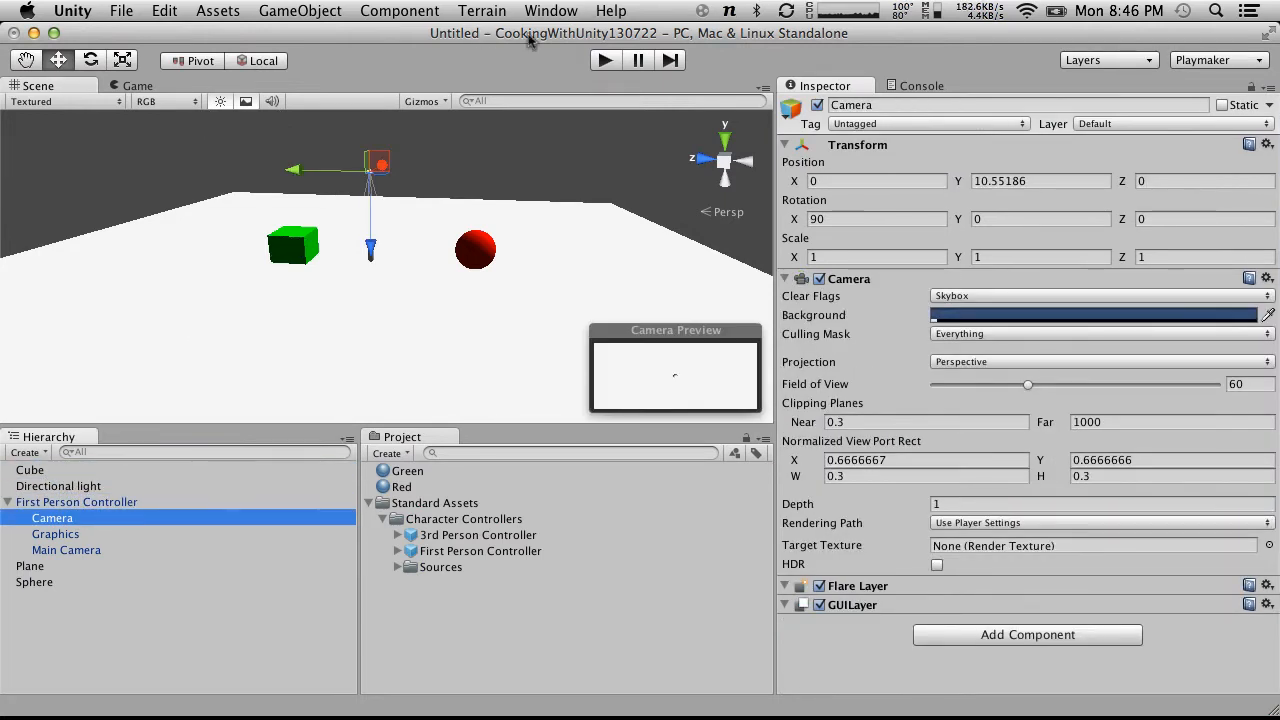
left_click(605, 60)
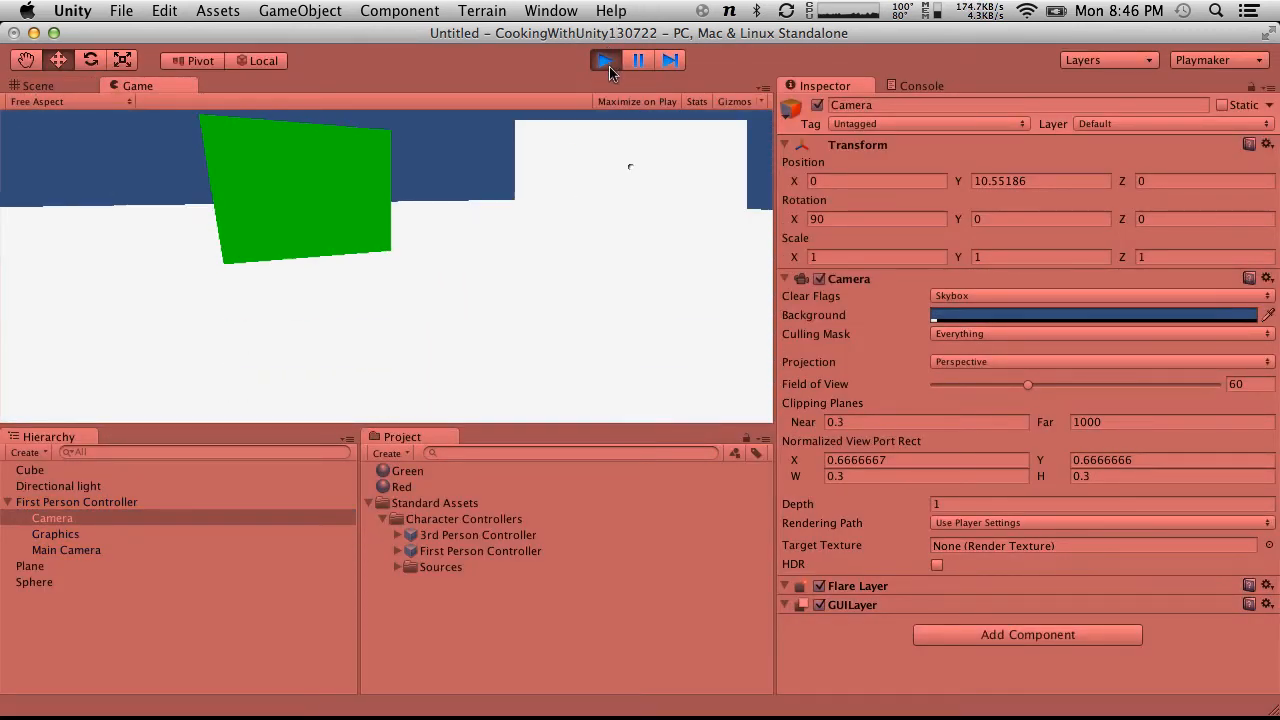
left_click(607, 61)
Create an empty game object at the scene's root and rename it FPSParent
left_click(58, 505)
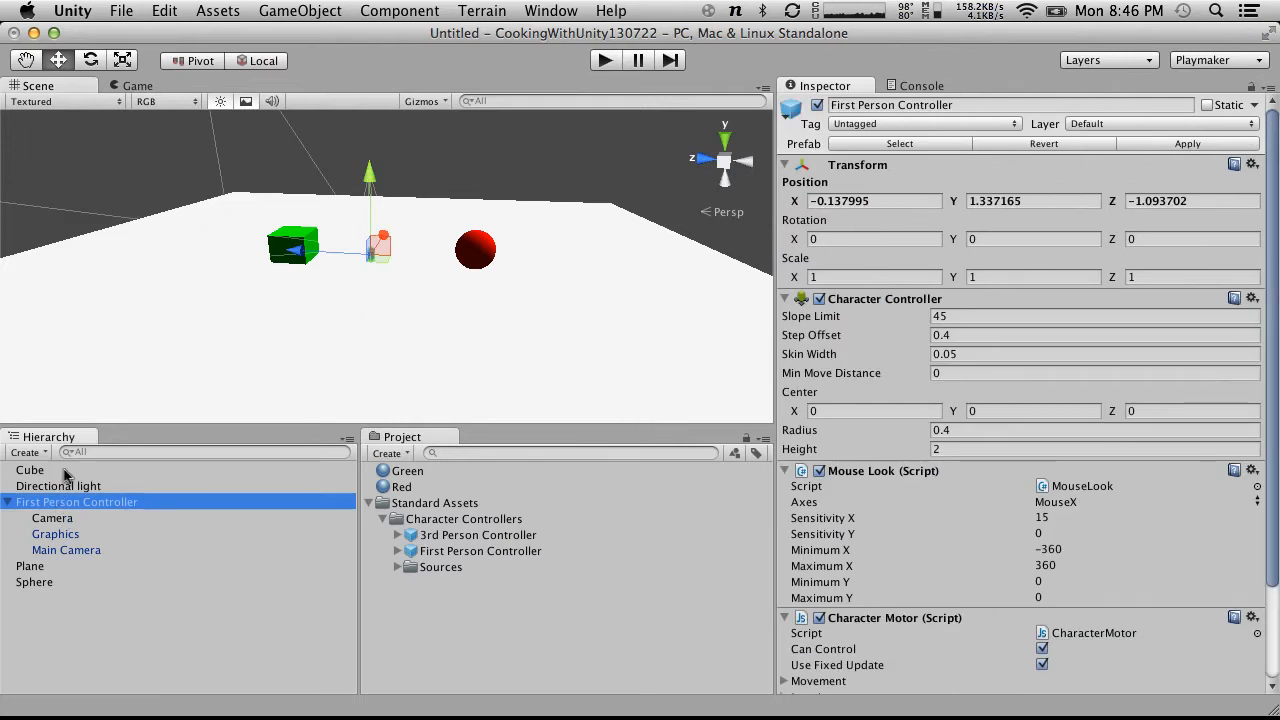
left_click(300, 11)
left_click(315, 34)
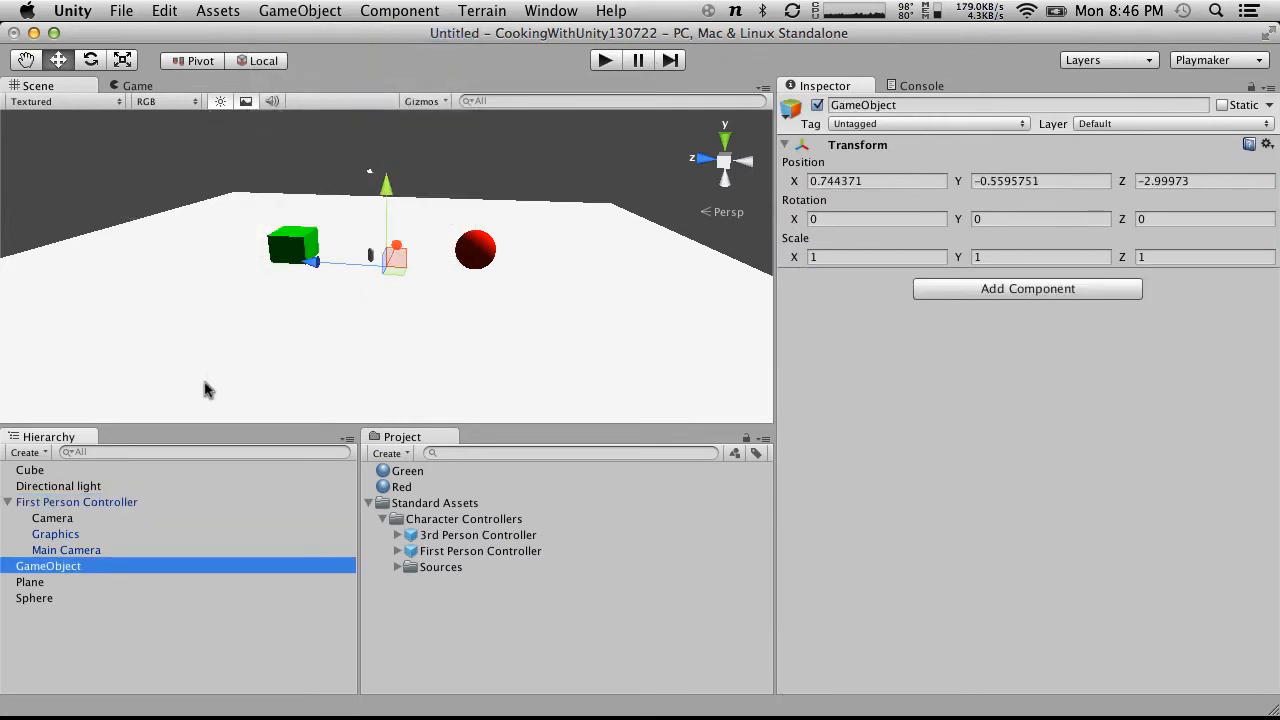
left_click(56, 566)
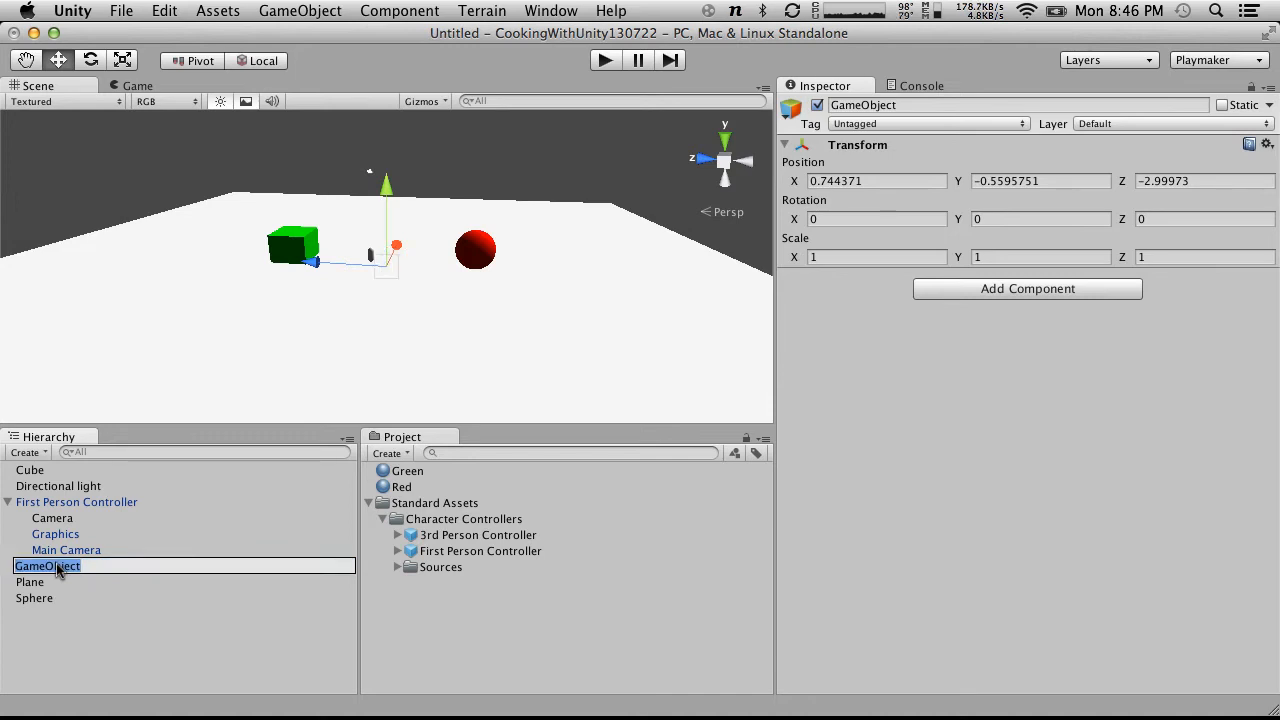
type("FPSParent")
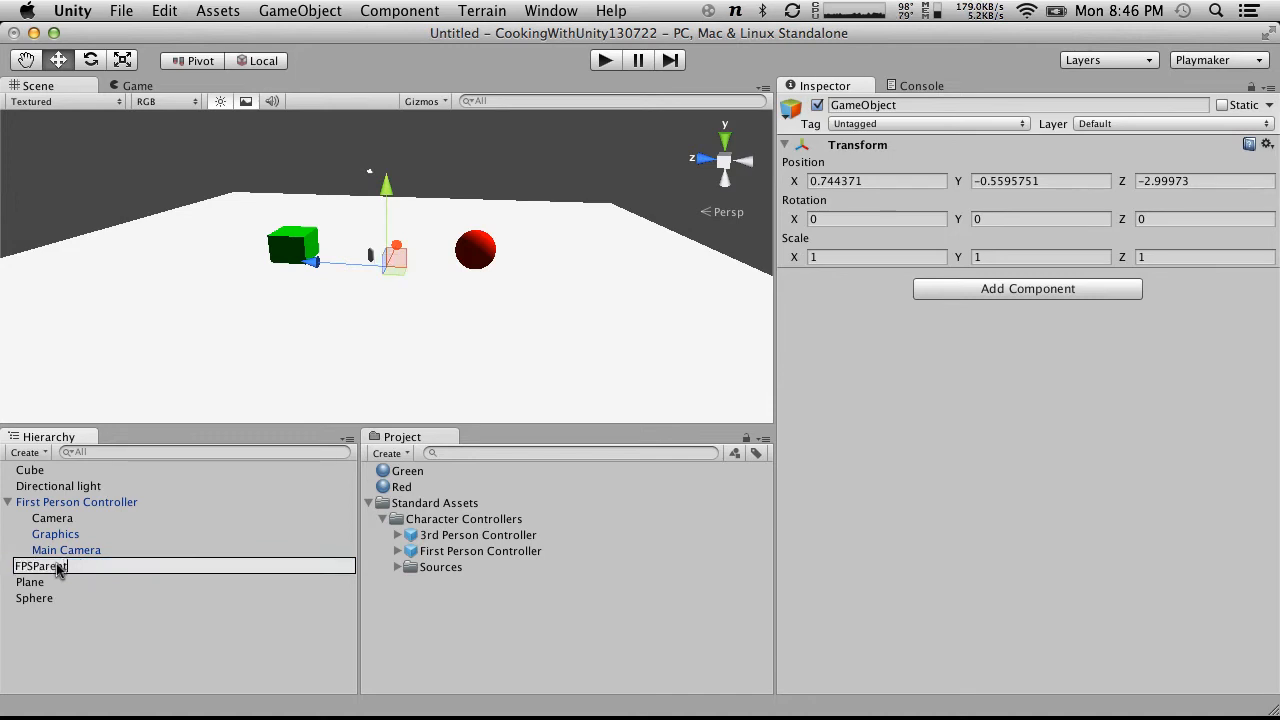
key("Return")
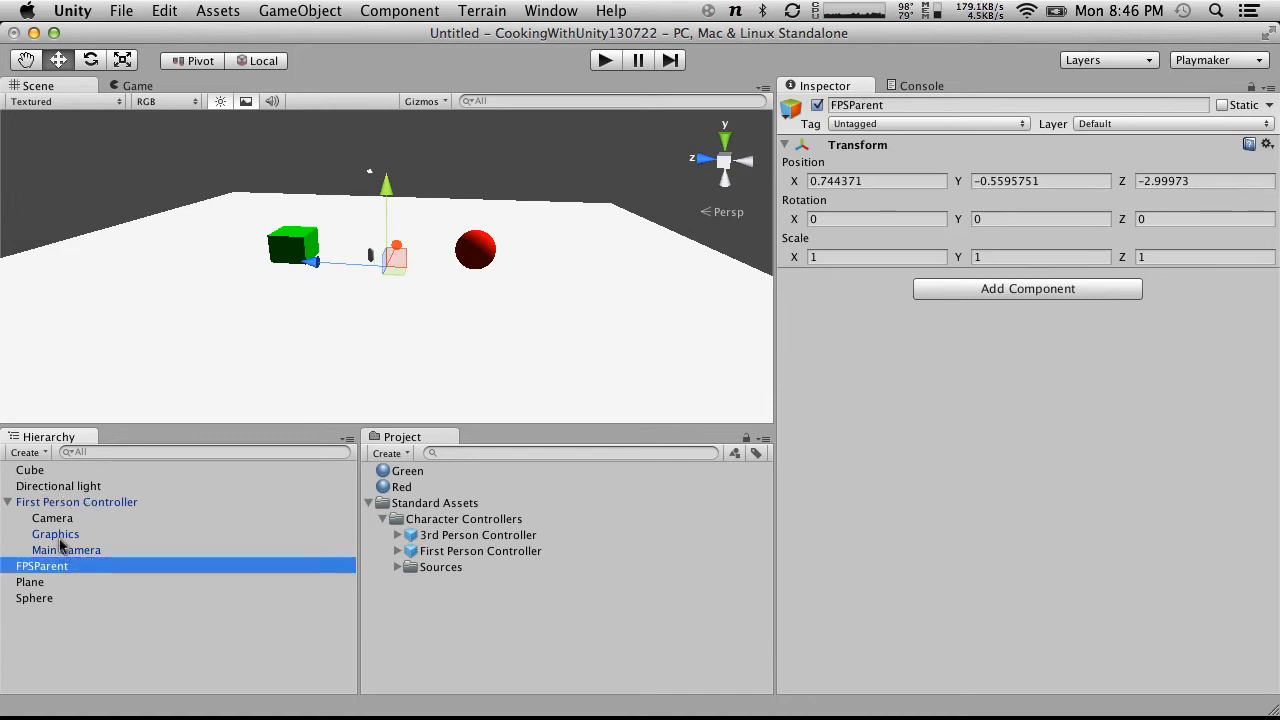
Copy the First Person Controller's Transform component and paste its values onto FPSParent's Transform
left_click(45, 504)
left_click(1252, 165)
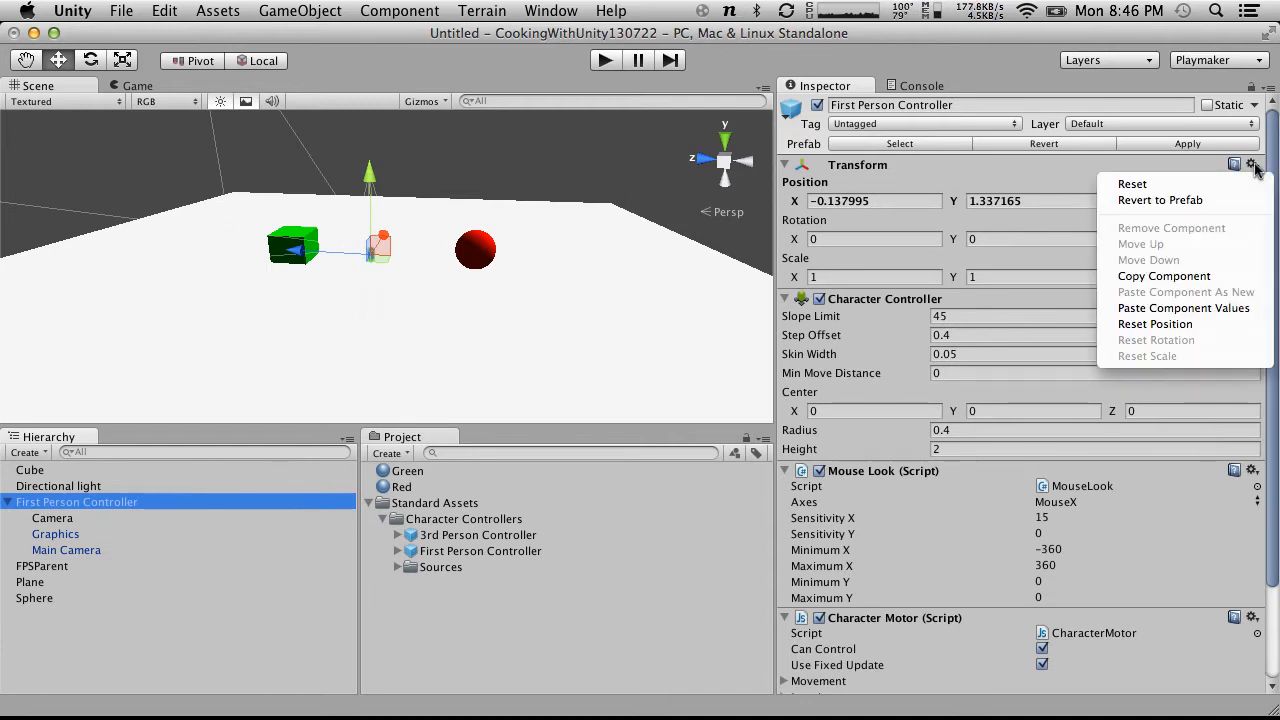
left_click(1164, 276)
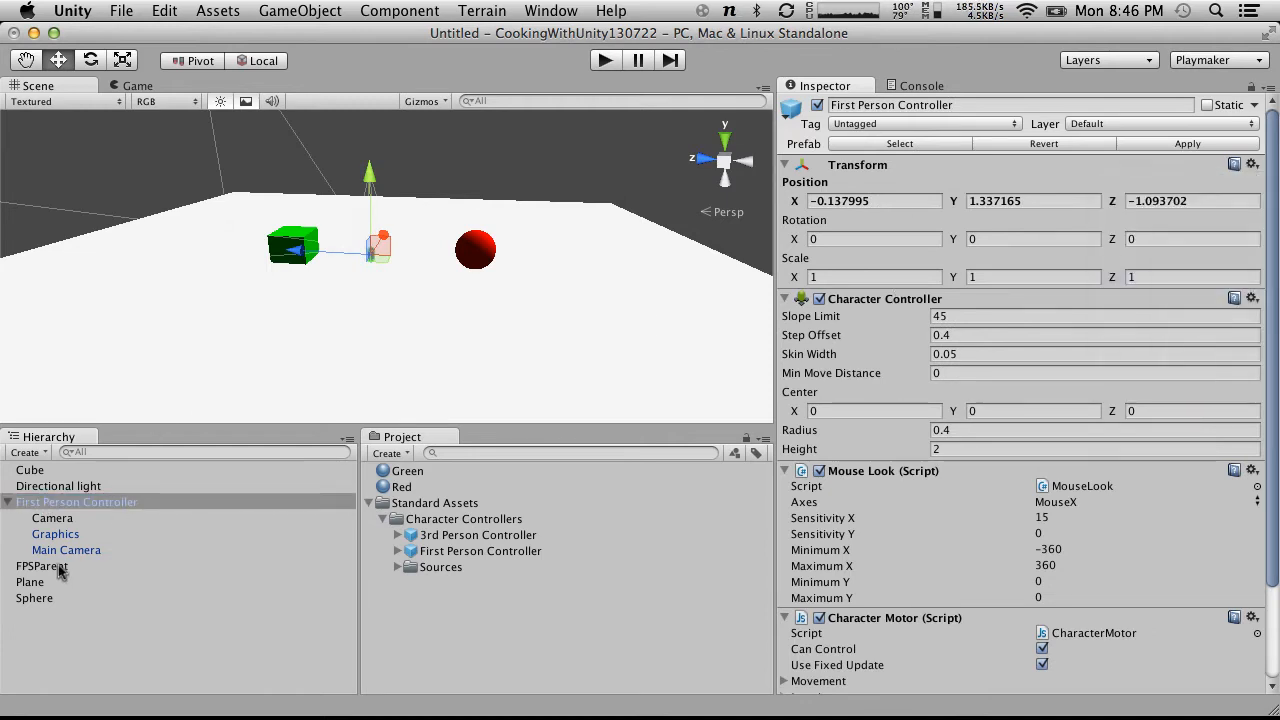
left_click(58, 568)
left_click(1266, 144)
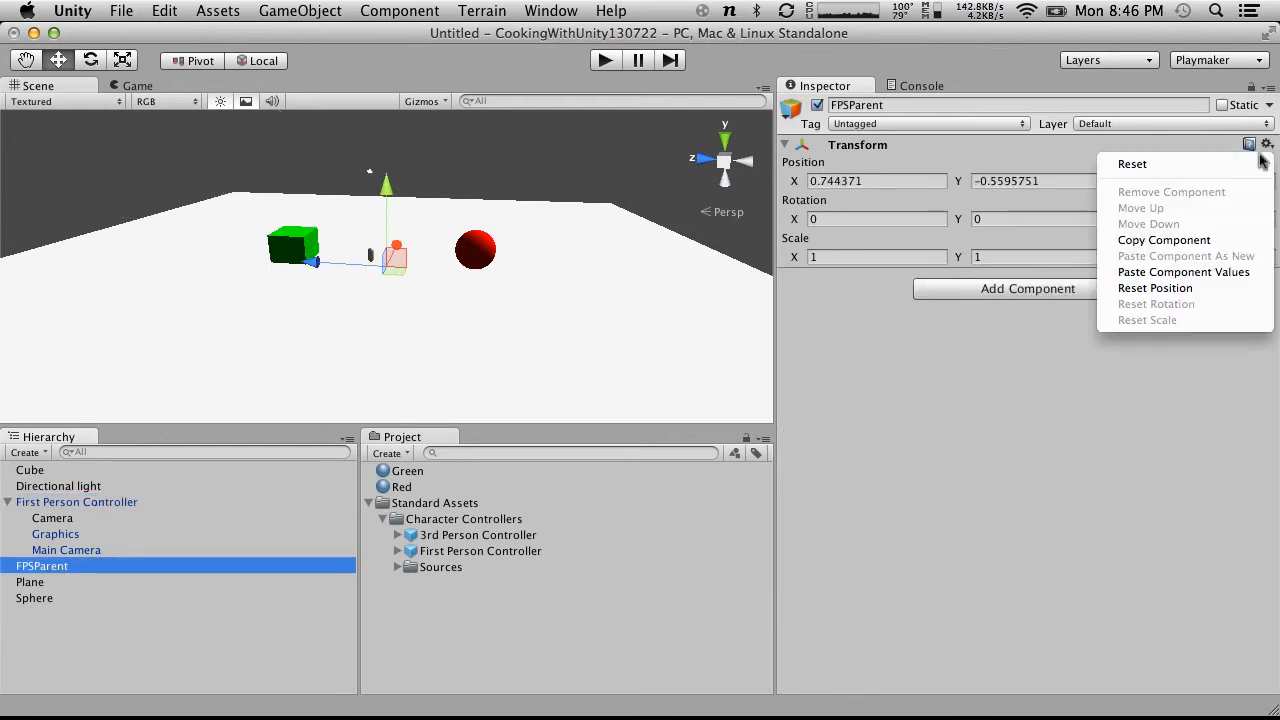
left_click(1185, 272)
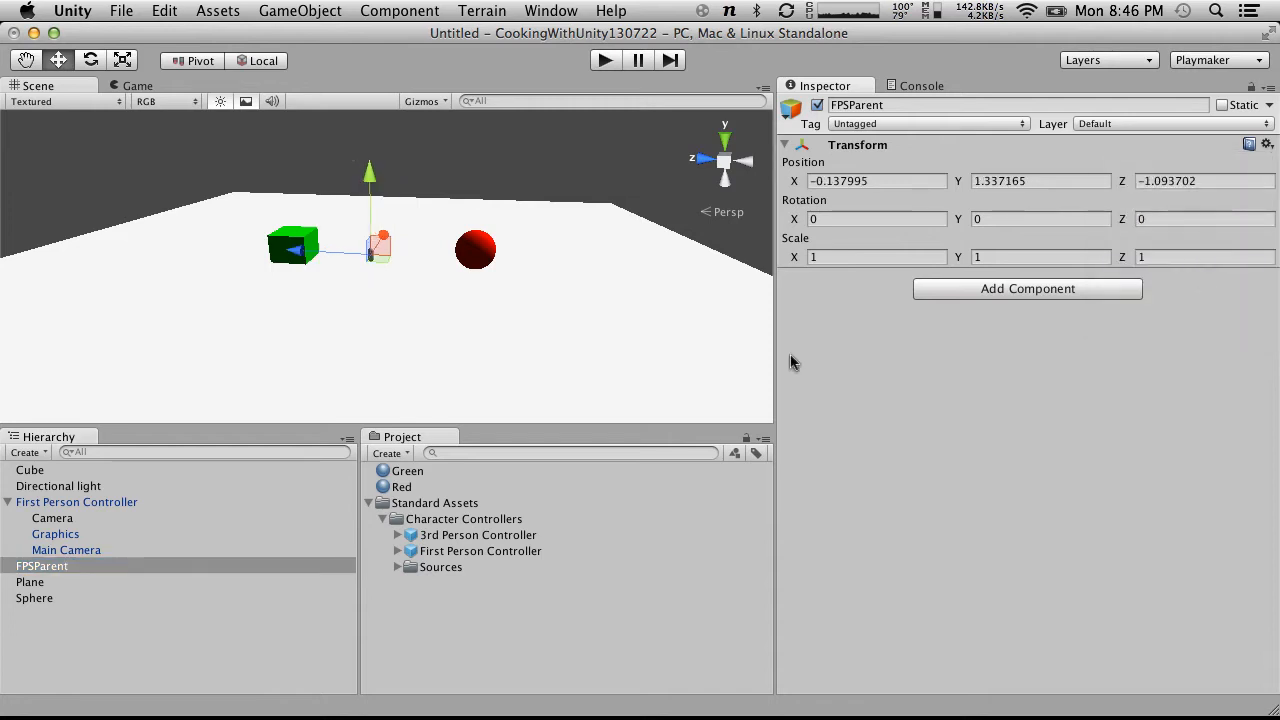
Nest the First Person Controller under FPSParent and make the Camera a direct child of FPSParent
left_click(29, 568)
left_click_drag(49, 503, 43, 573)
left_click(8, 502)
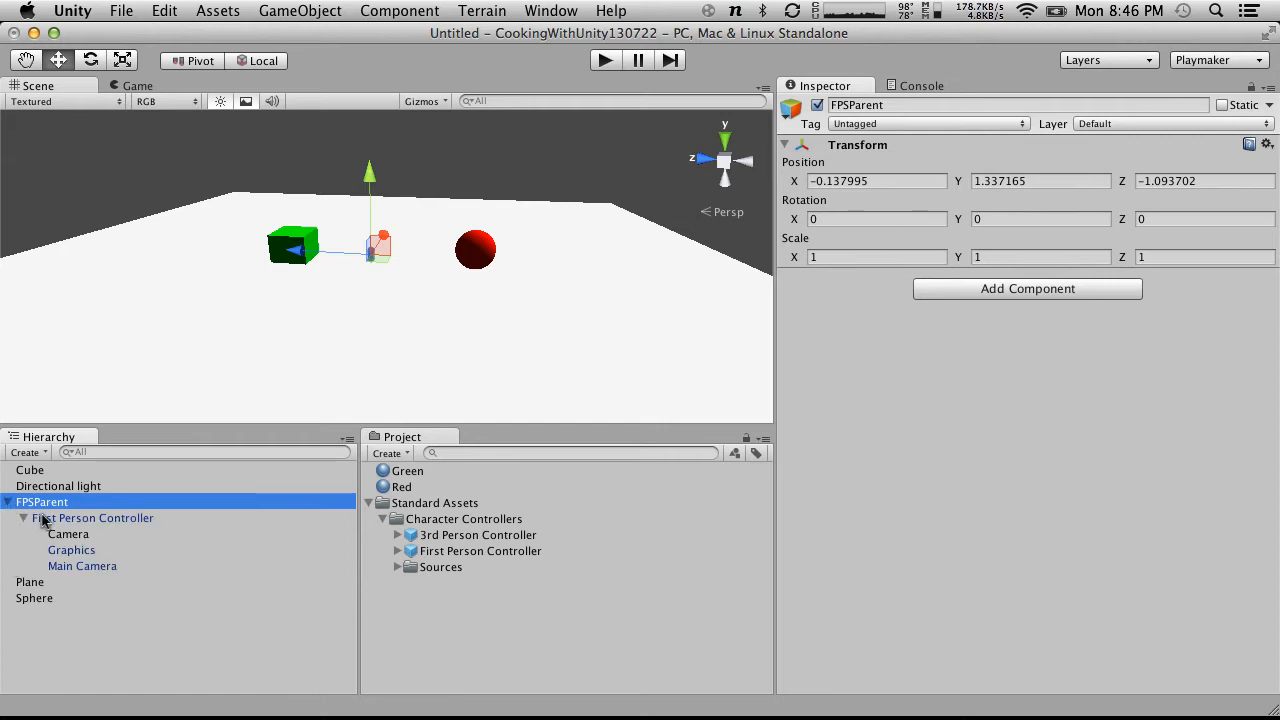
left_click(71, 519)
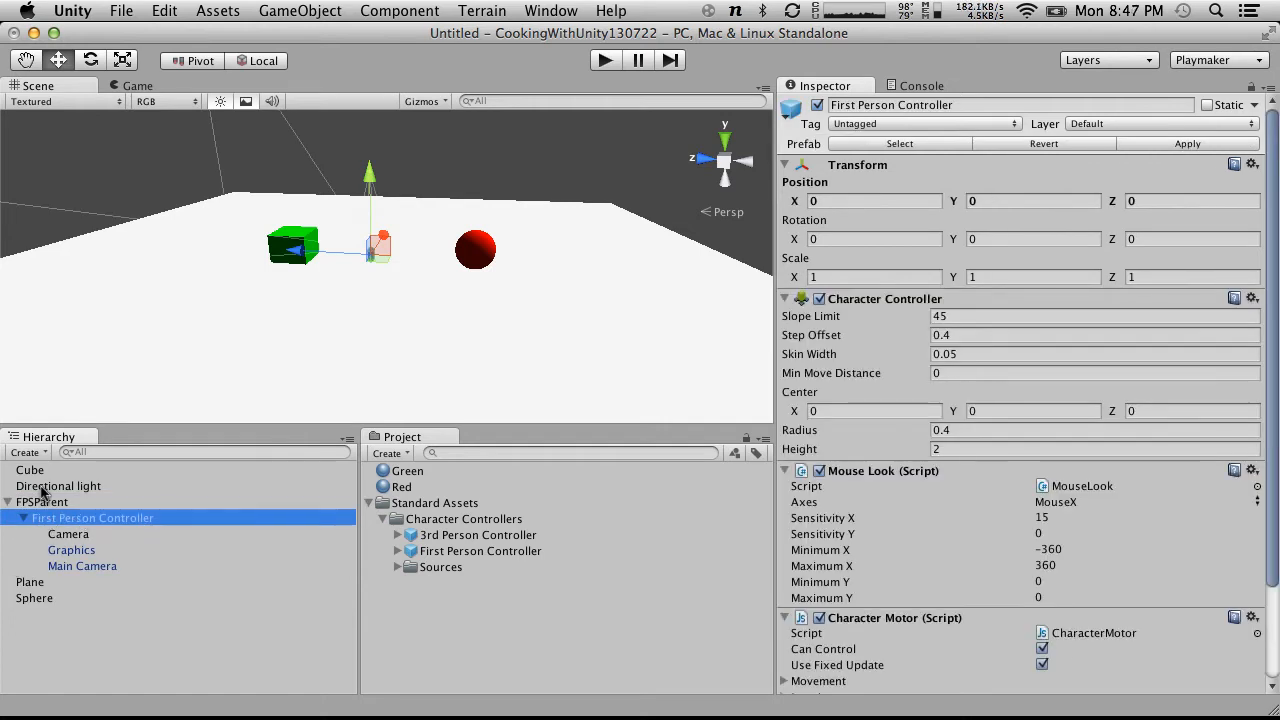
left_click(44, 503)
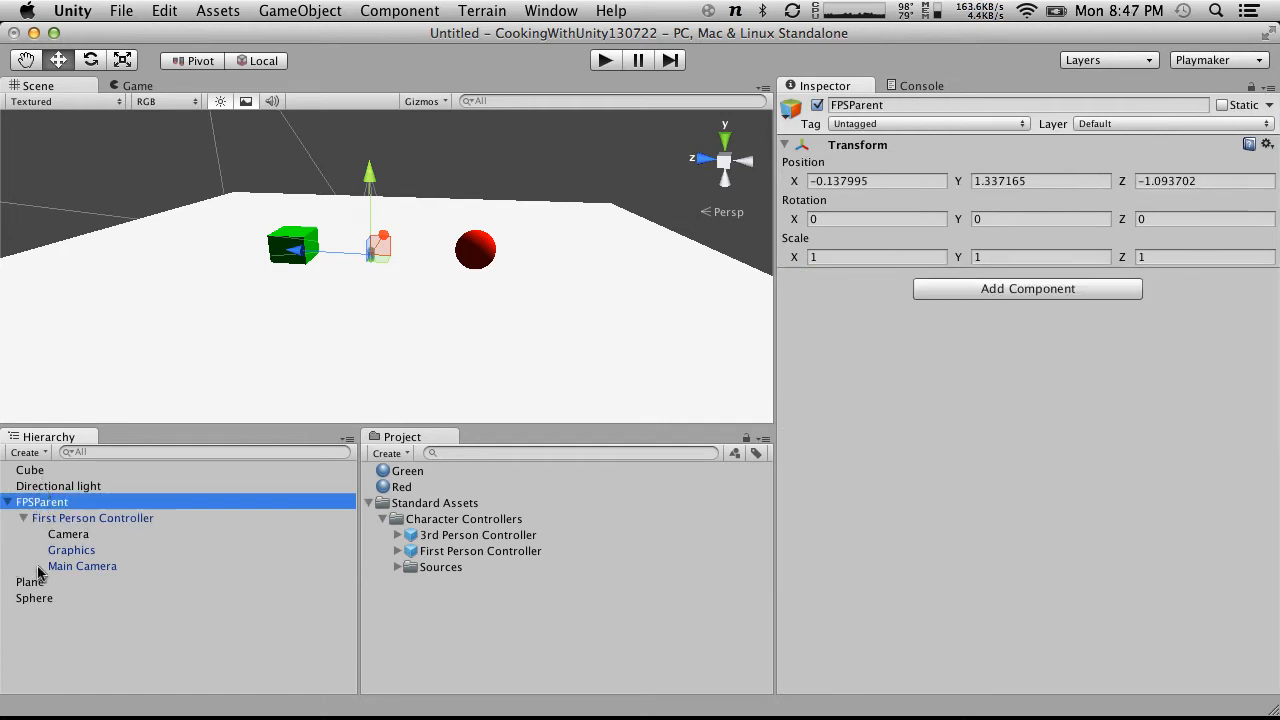
left_click_drag(66, 538, 42, 504)
left_click(54, 504)
Set the Camera's Y position to 20 and briefly play-test the scene
left_click(56, 518)
left_click(1075, 180)
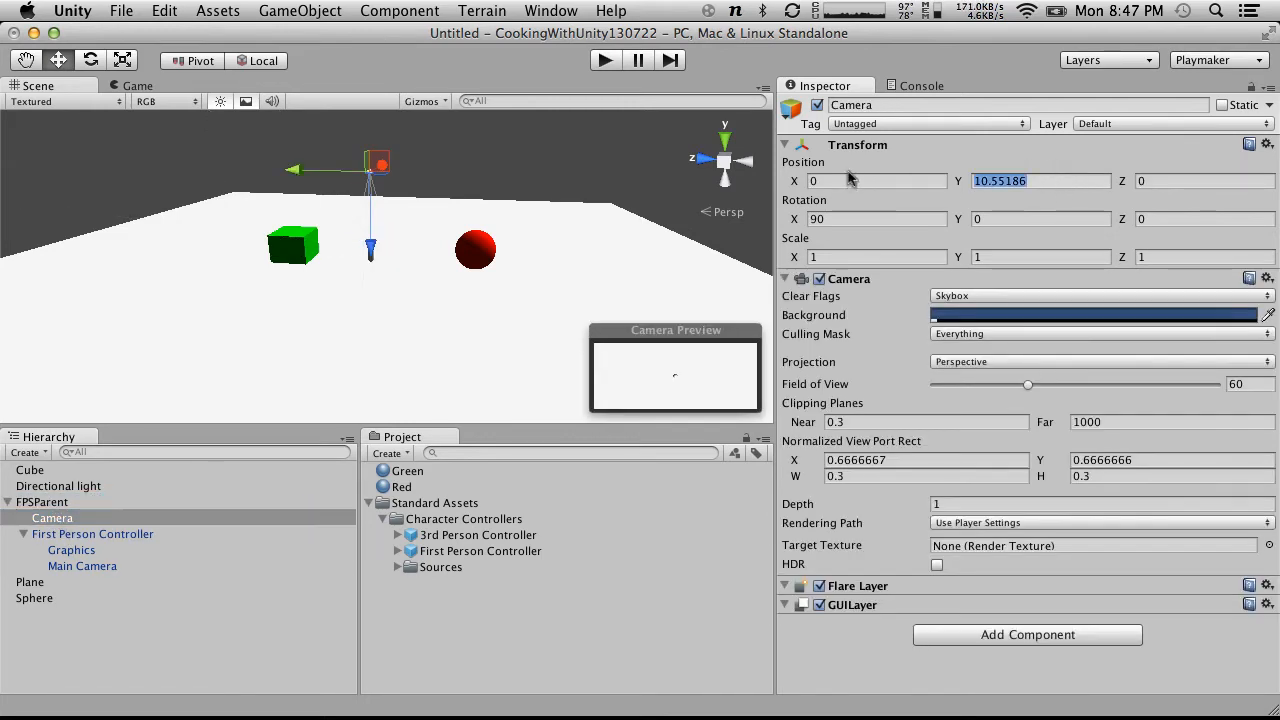
type("20")
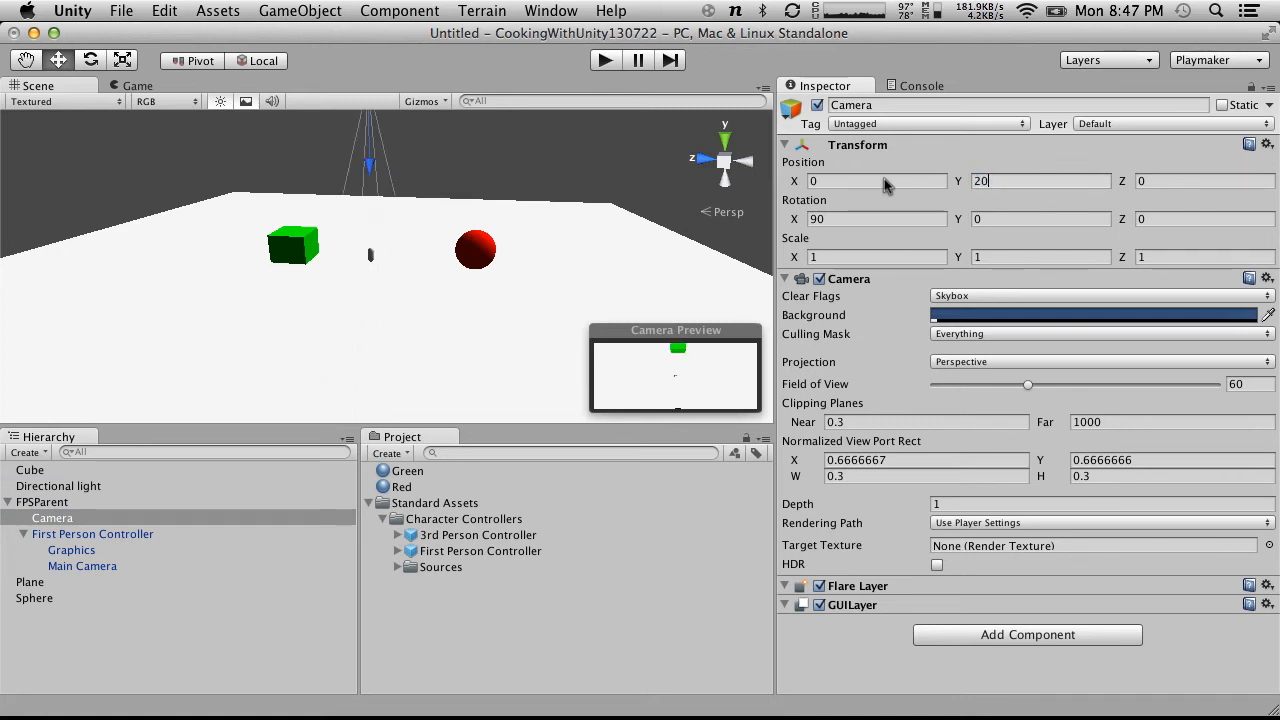
key("Return")
left_click(605, 60)
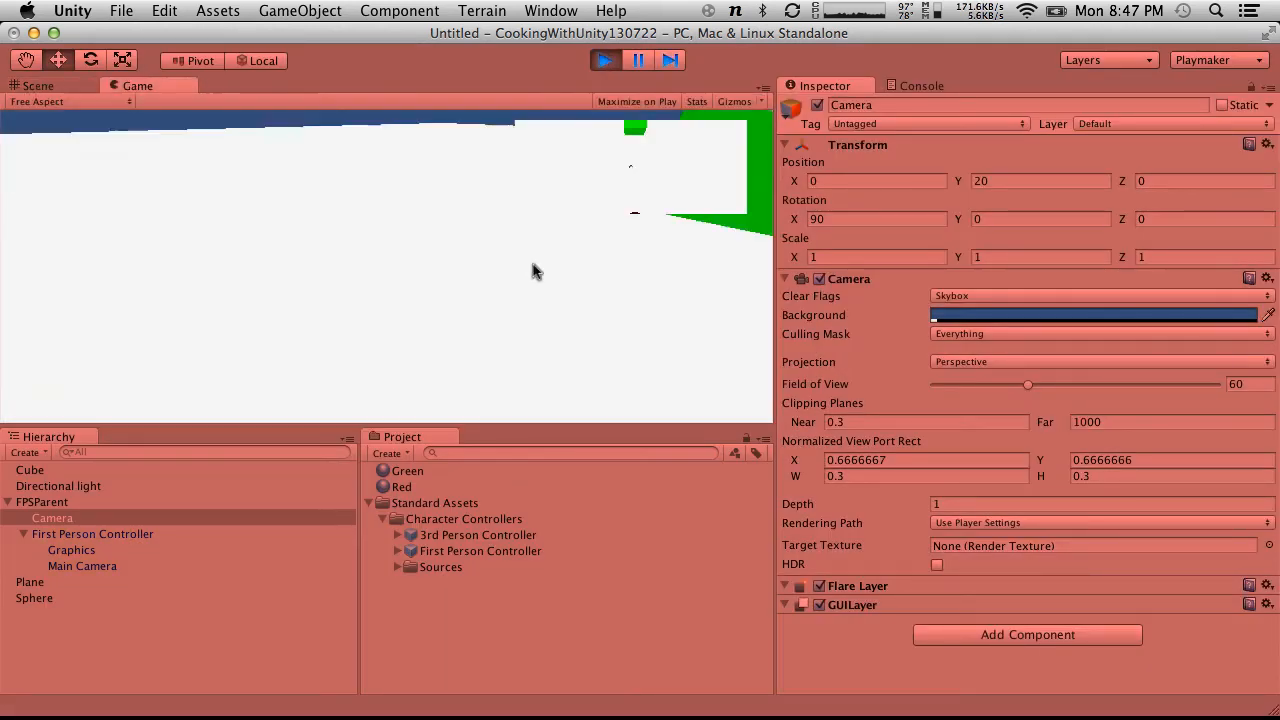
left_click(612, 61)
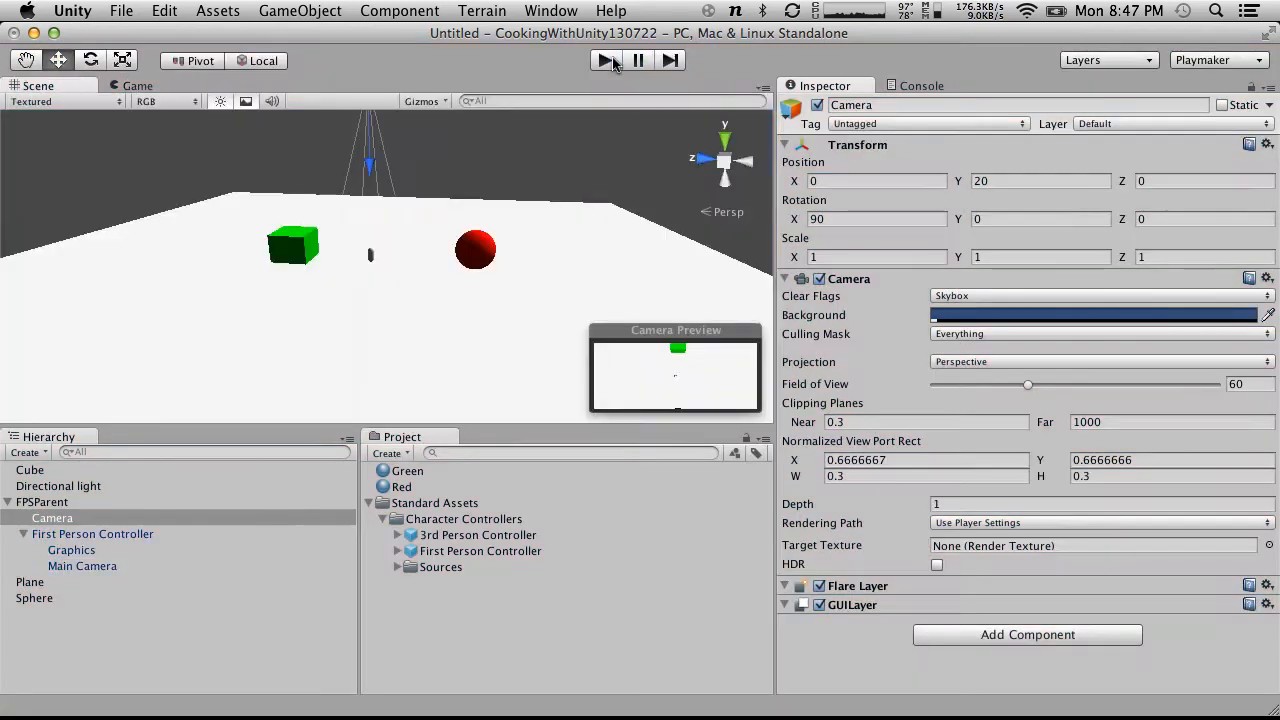
Copy the First Person Controller's Character Motor component and select FPSParent
left_click(42, 502)
left_click(70, 550)
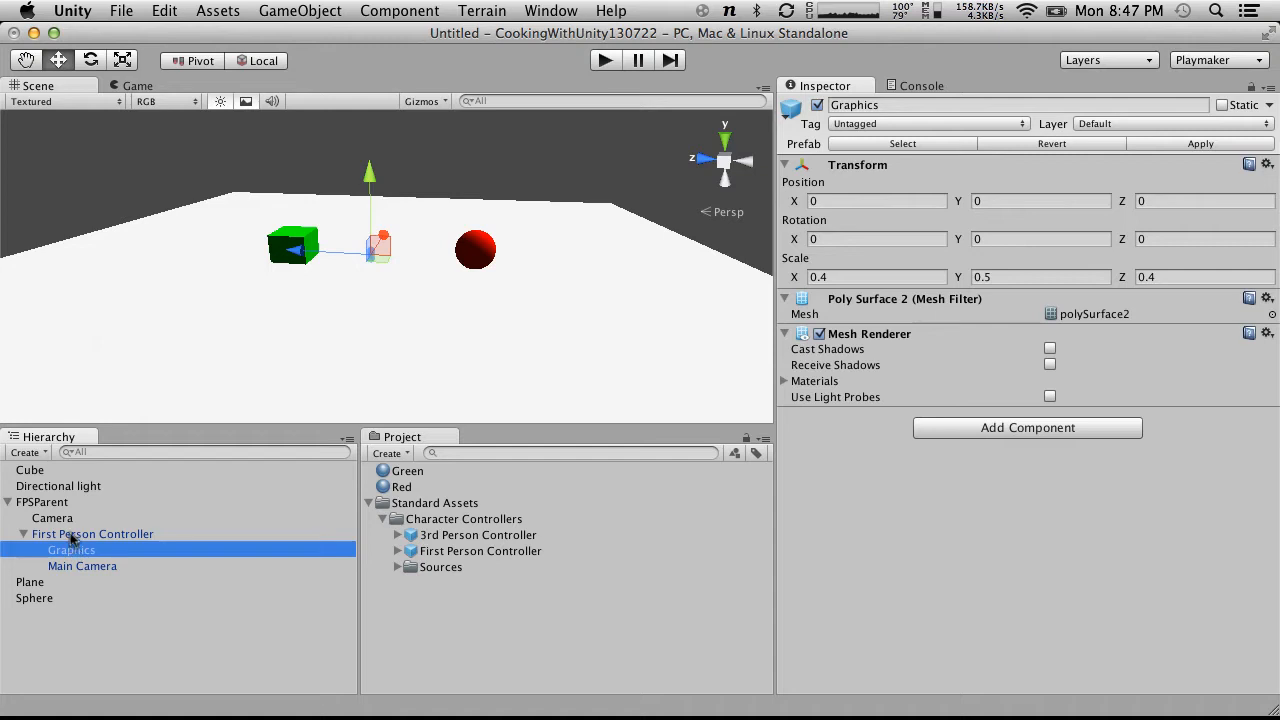
left_click(74, 535)
scroll(877, 483, "down", 3)
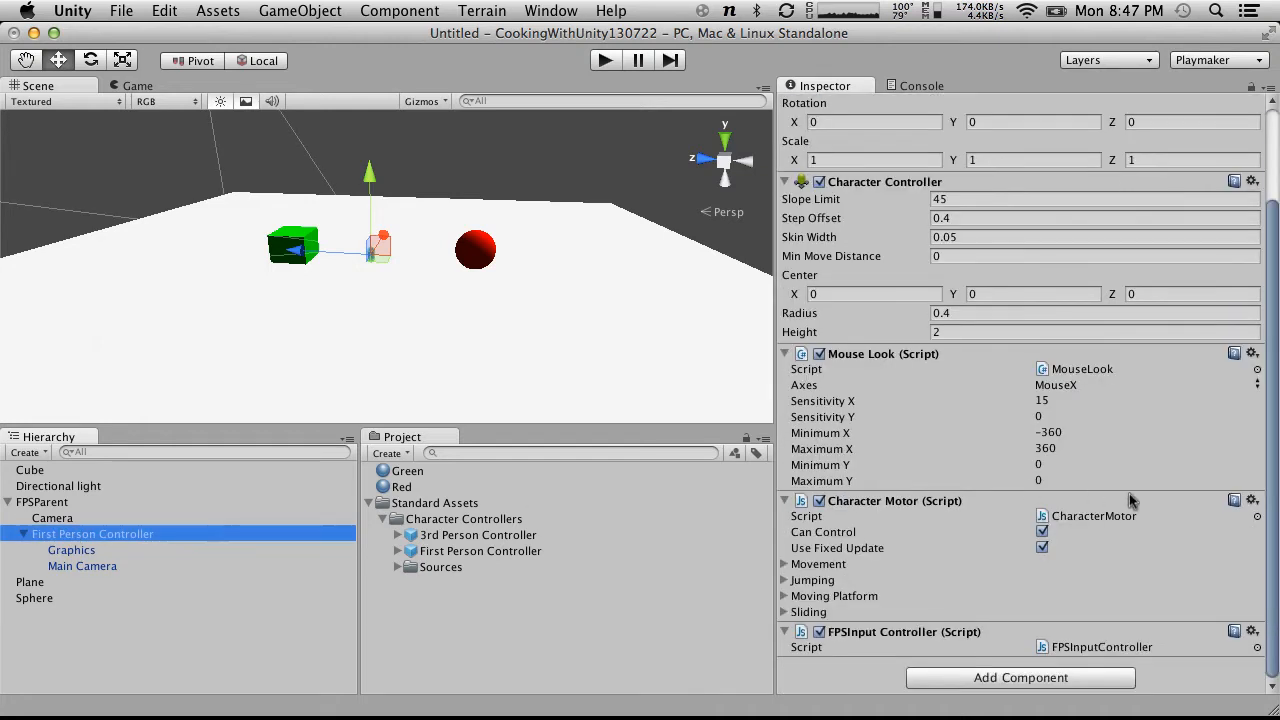
left_click(1252, 500)
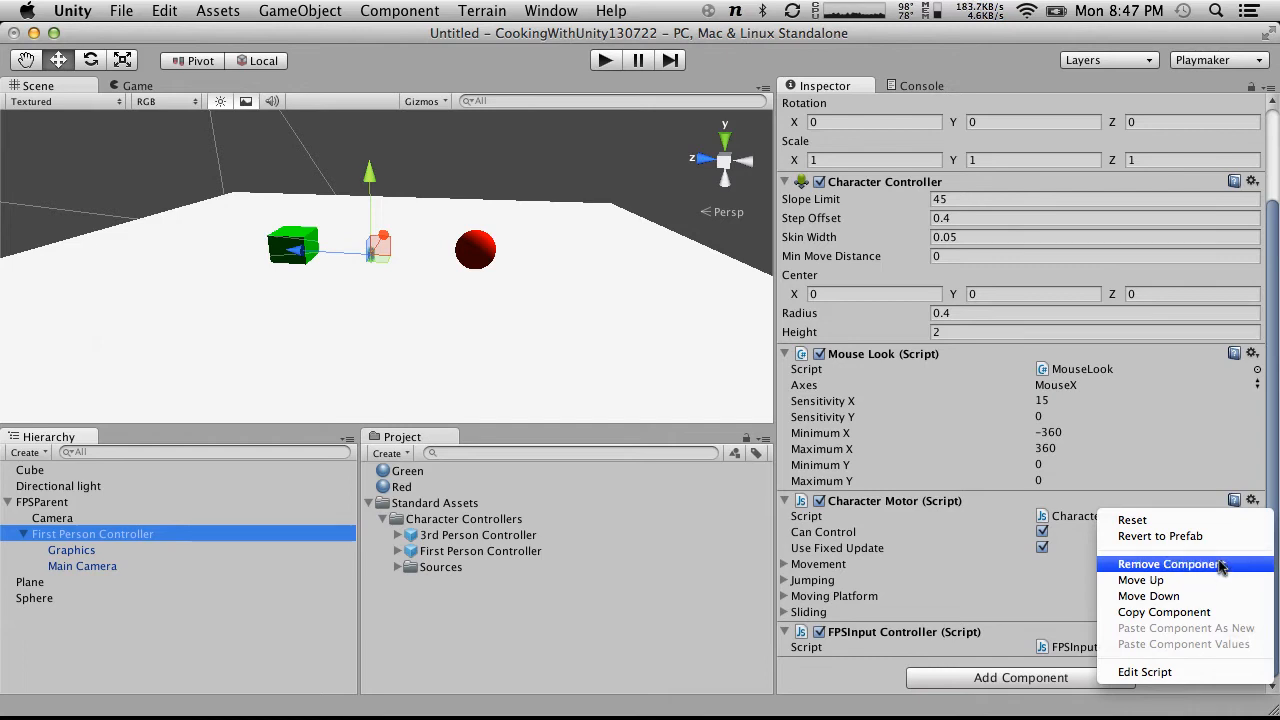
left_click(1205, 612)
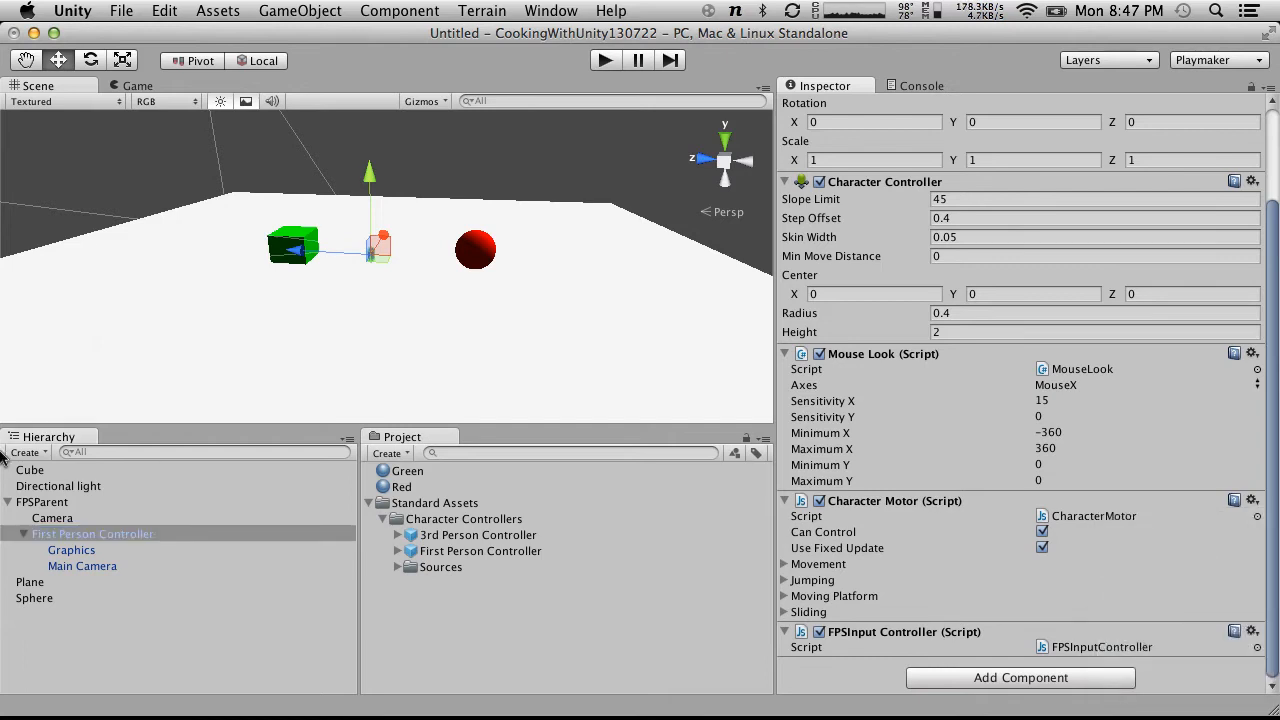
left_click(55, 503)
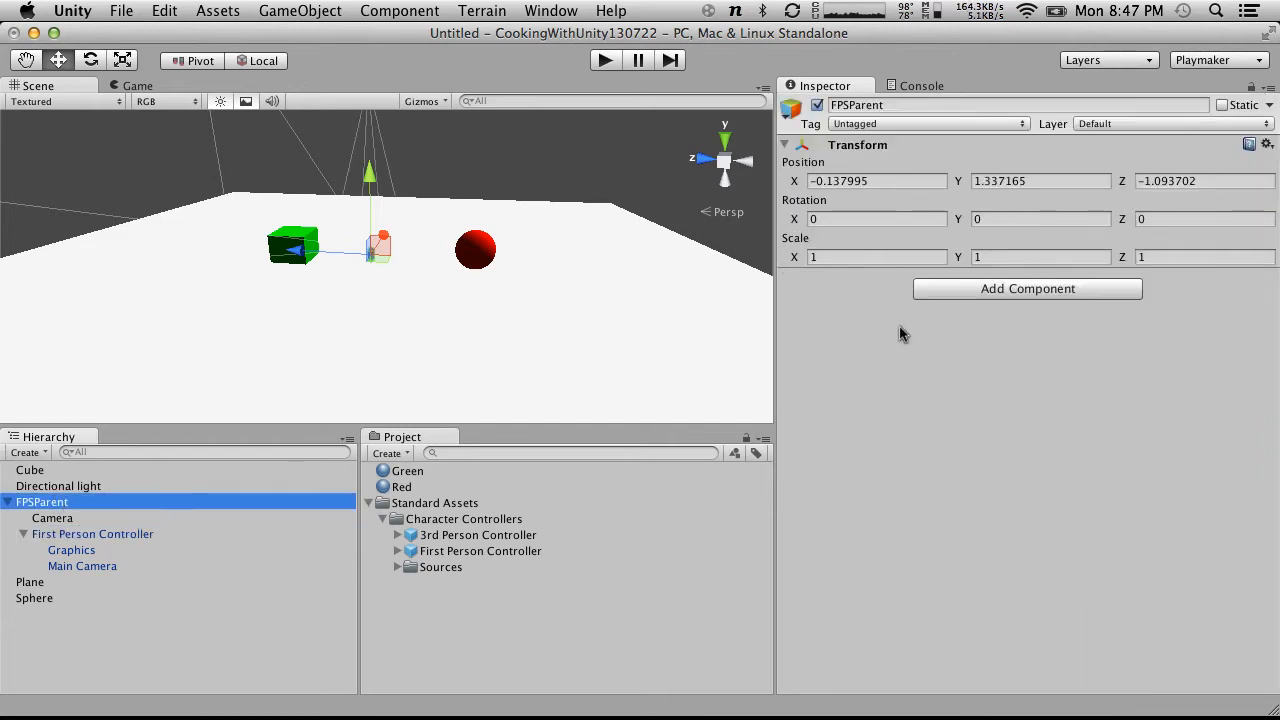
Move the First Person Controller's Character Motor component up above Mouse Look and undo the last action
left_click(62, 518)
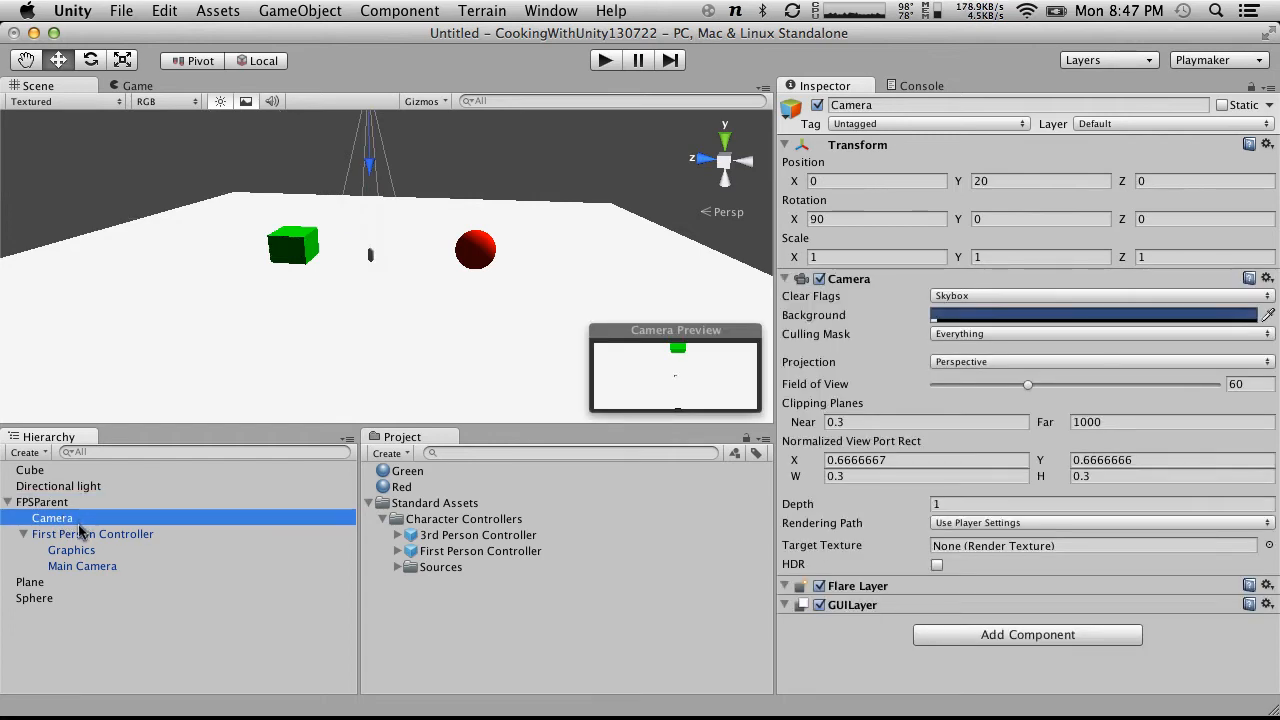
left_click(80, 533)
left_click(1253, 618)
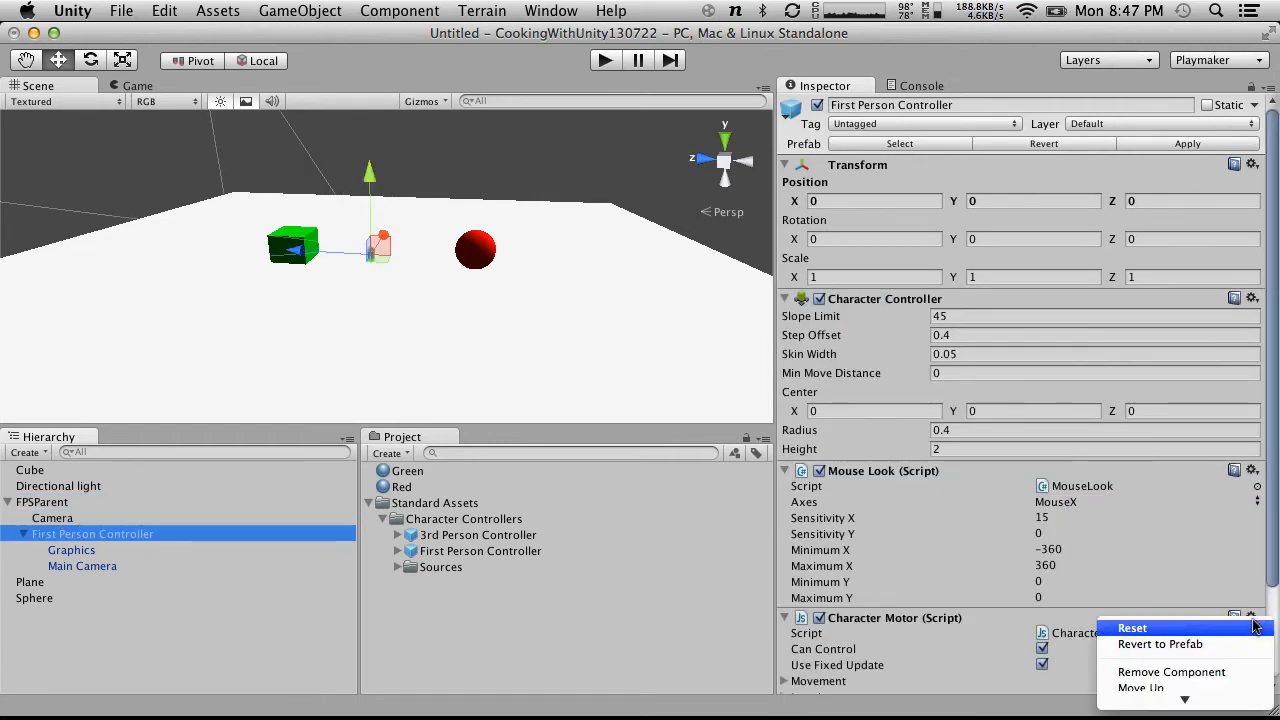
left_click(1150, 687)
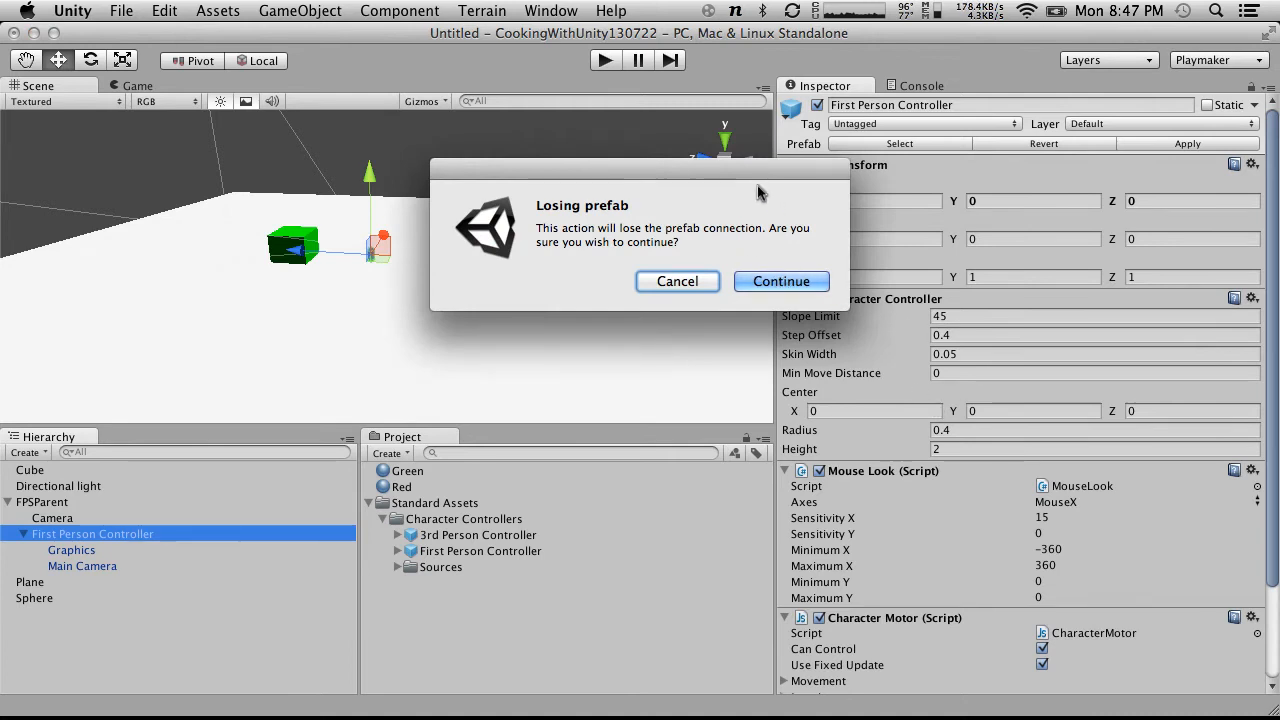
key("Return")
key("super+z")
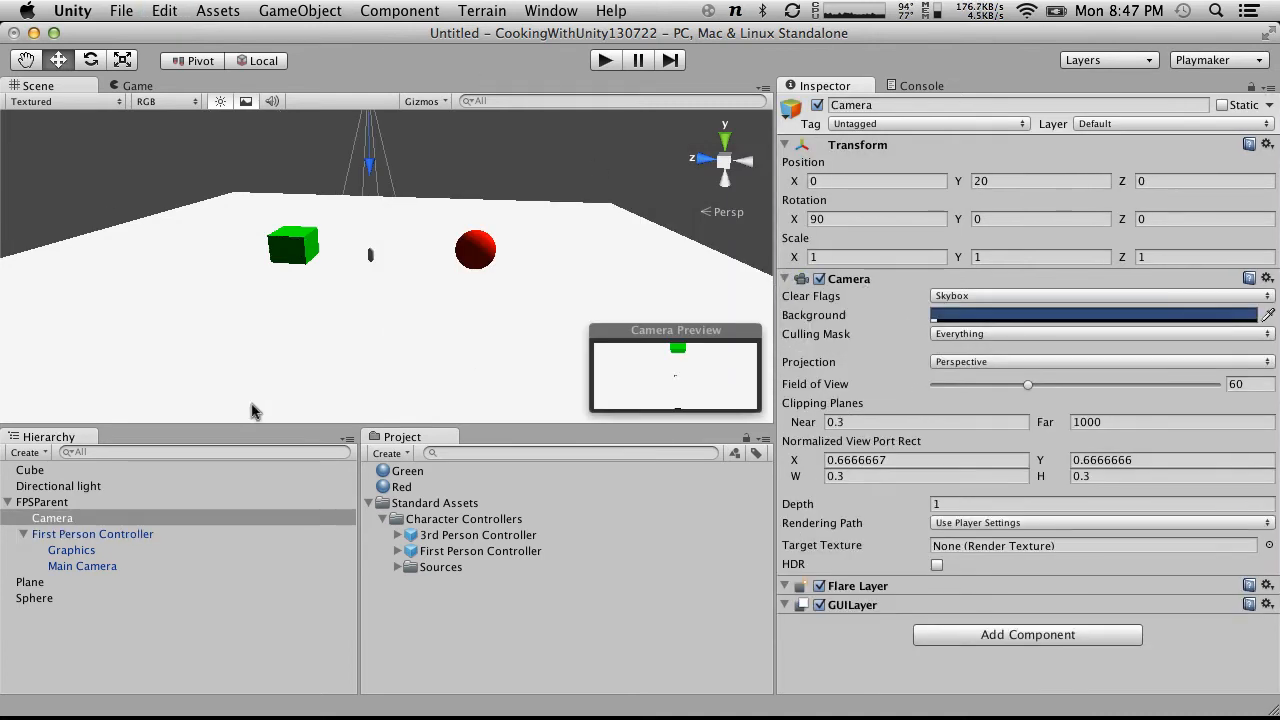
Copy the First Person Controller's Character Motor component and paste it as a new component on FPSParent
left_click(60, 502)
left_click(62, 518)
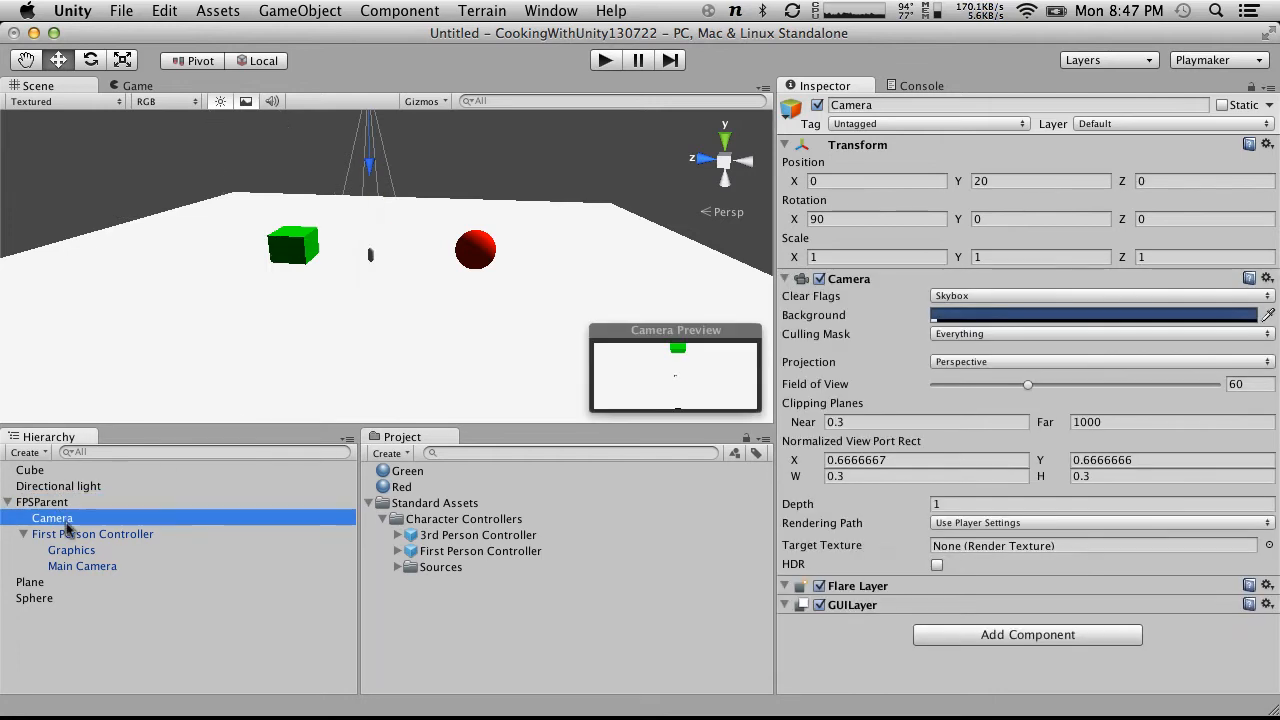
left_click(72, 535)
scroll(1066, 514, "down", 3)
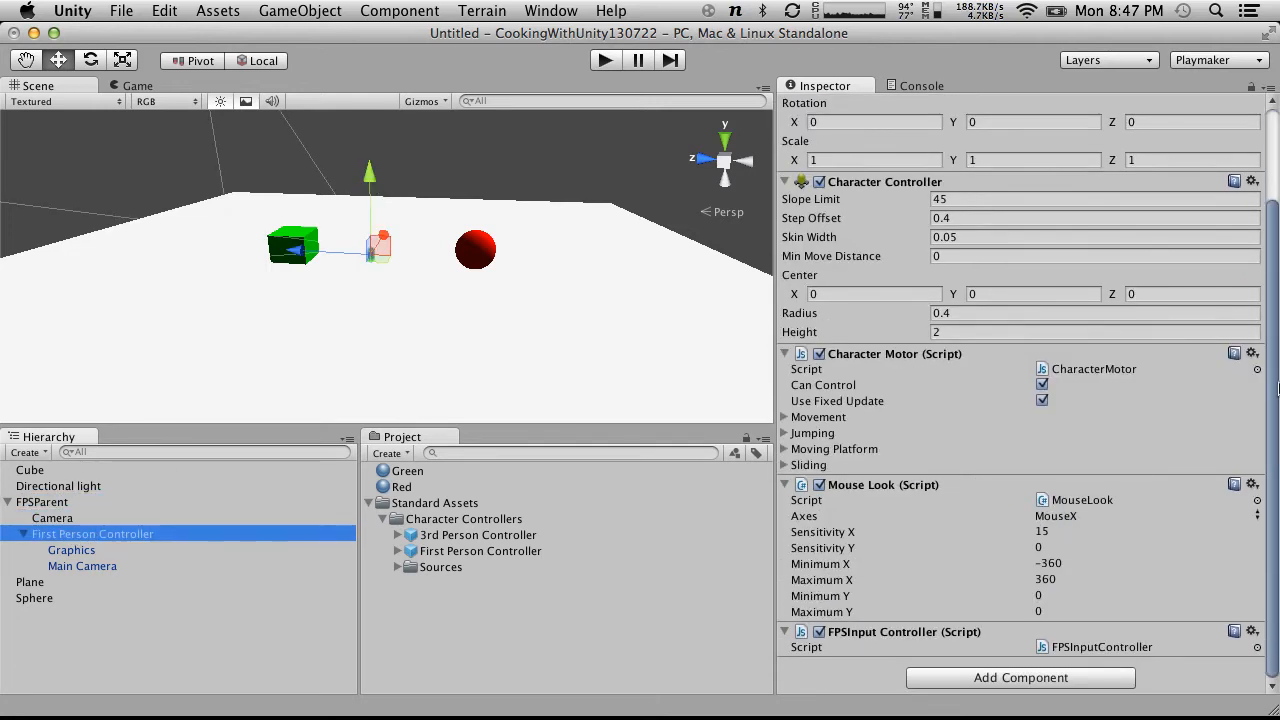
left_click(1251, 354)
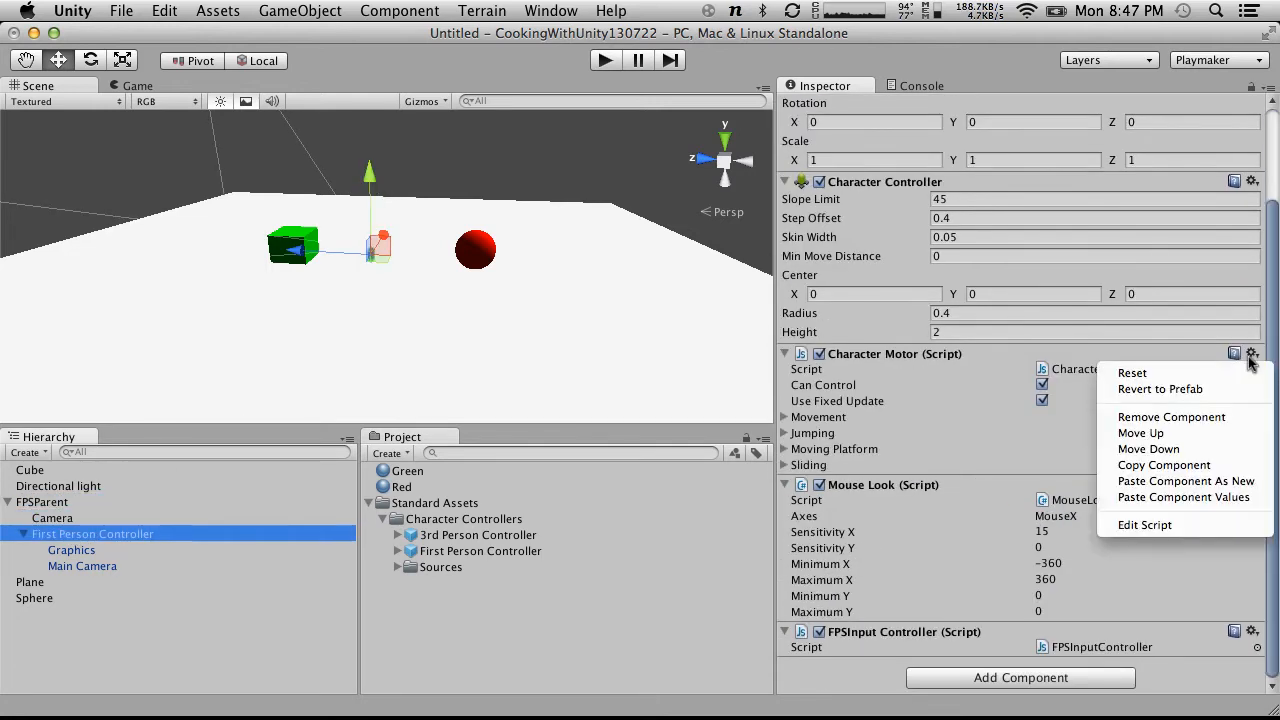
left_click(1190, 466)
left_click(28, 502)
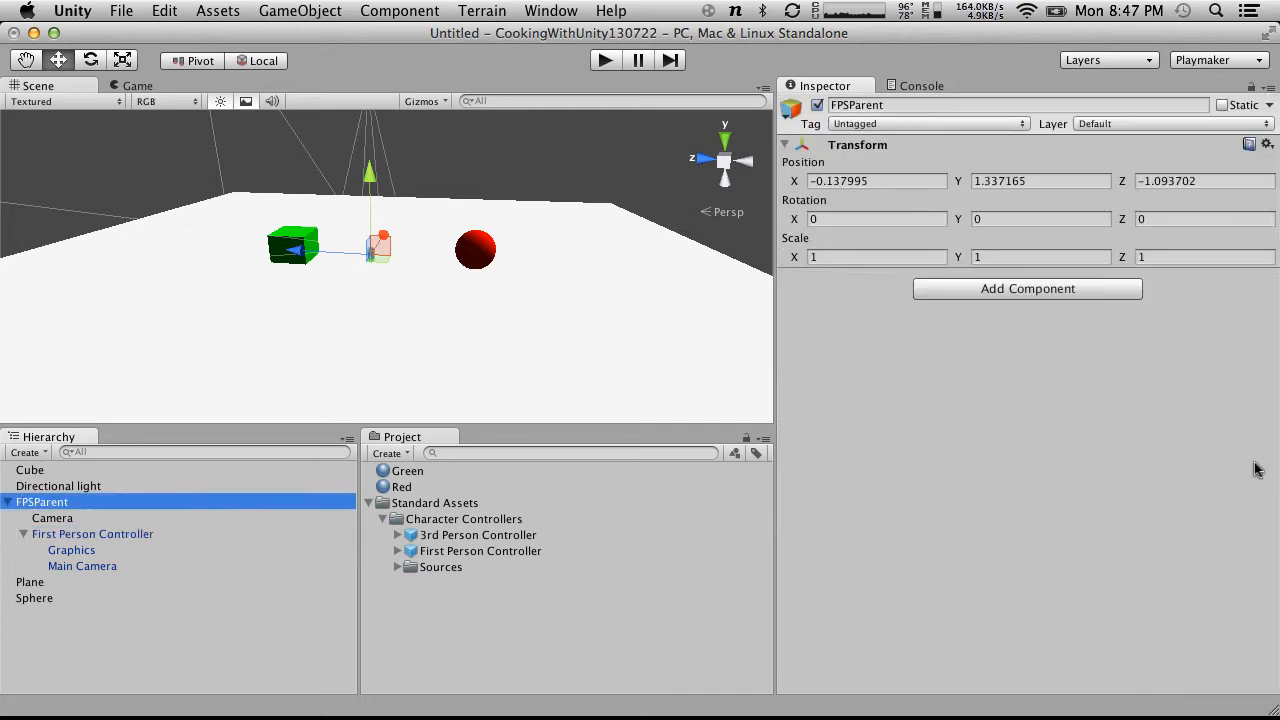
left_click(1267, 145)
left_click(1186, 256)
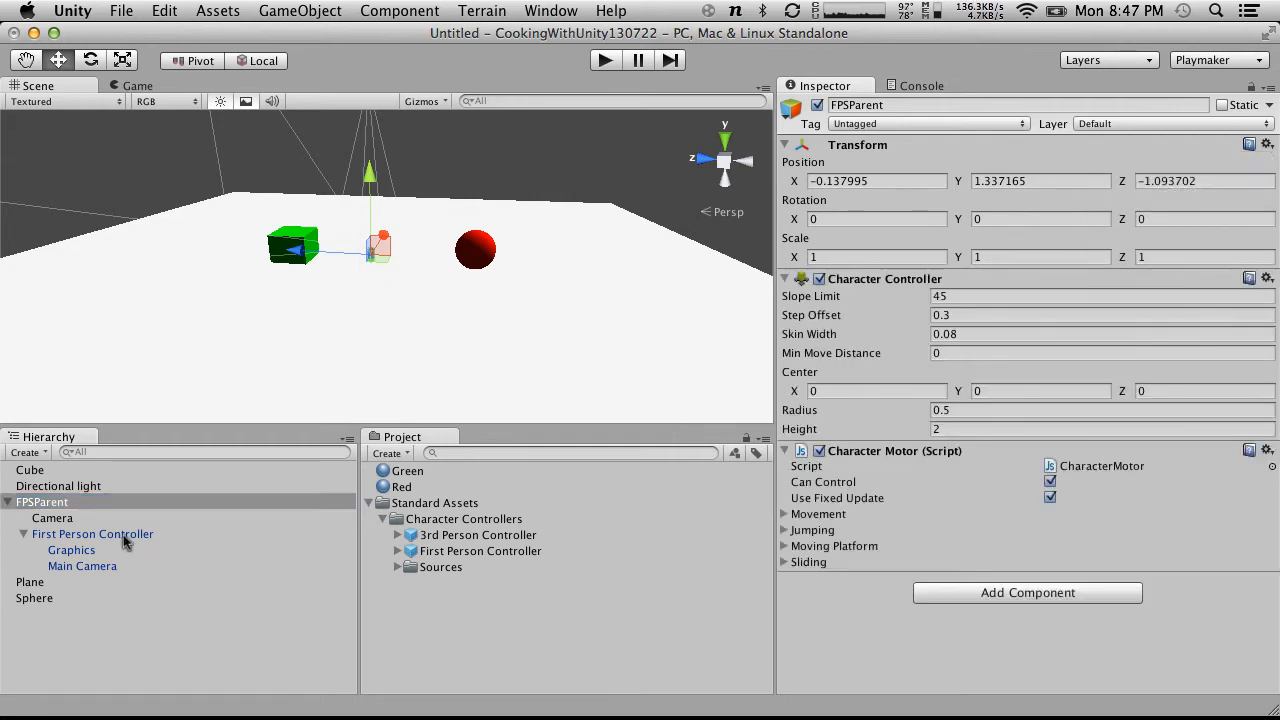
Copy the First Person Controller's FPSInput Controller script and paste it as a new component on FPSParent
left_click(79, 547)
left_click(79, 535)
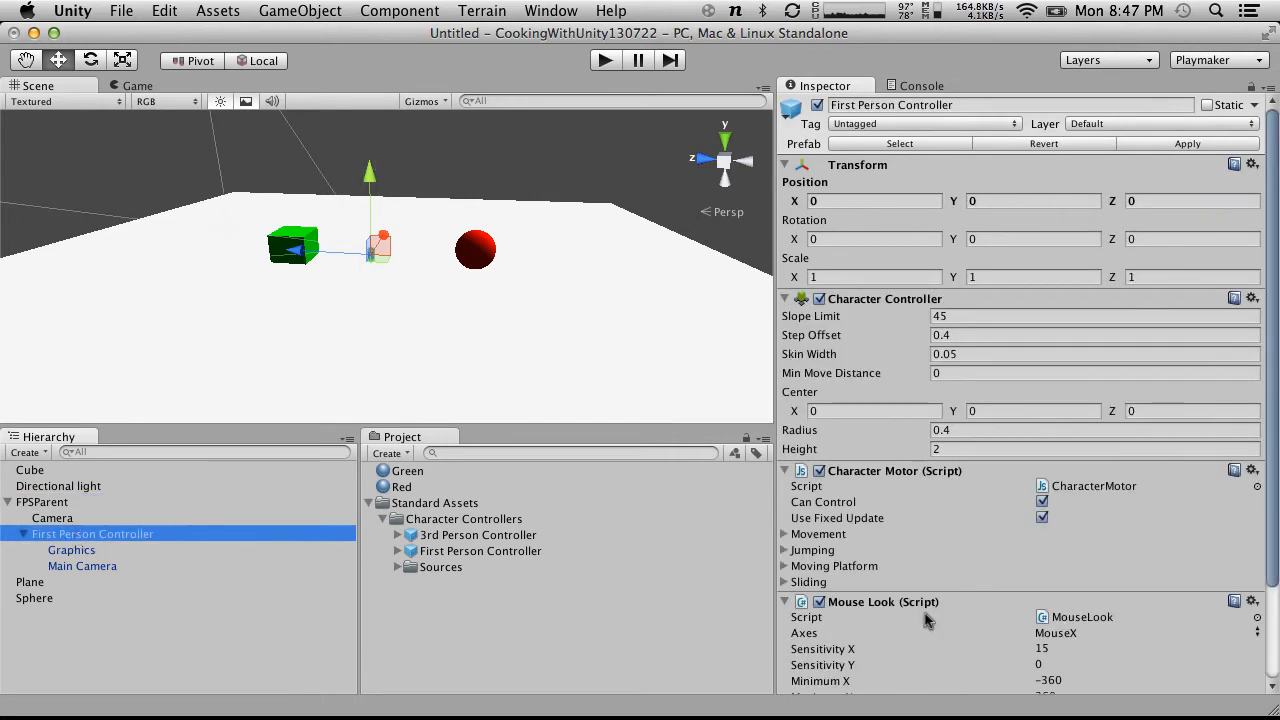
scroll(925, 620, "down", 5)
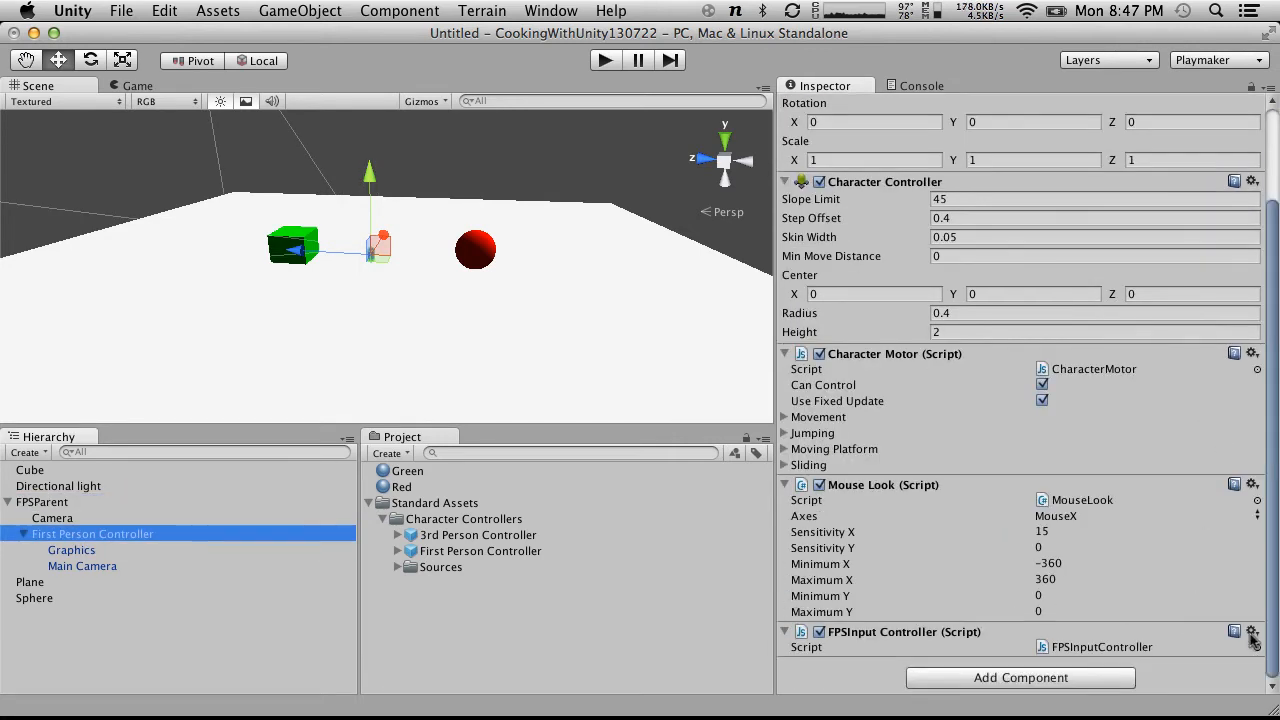
left_click(1252, 633)
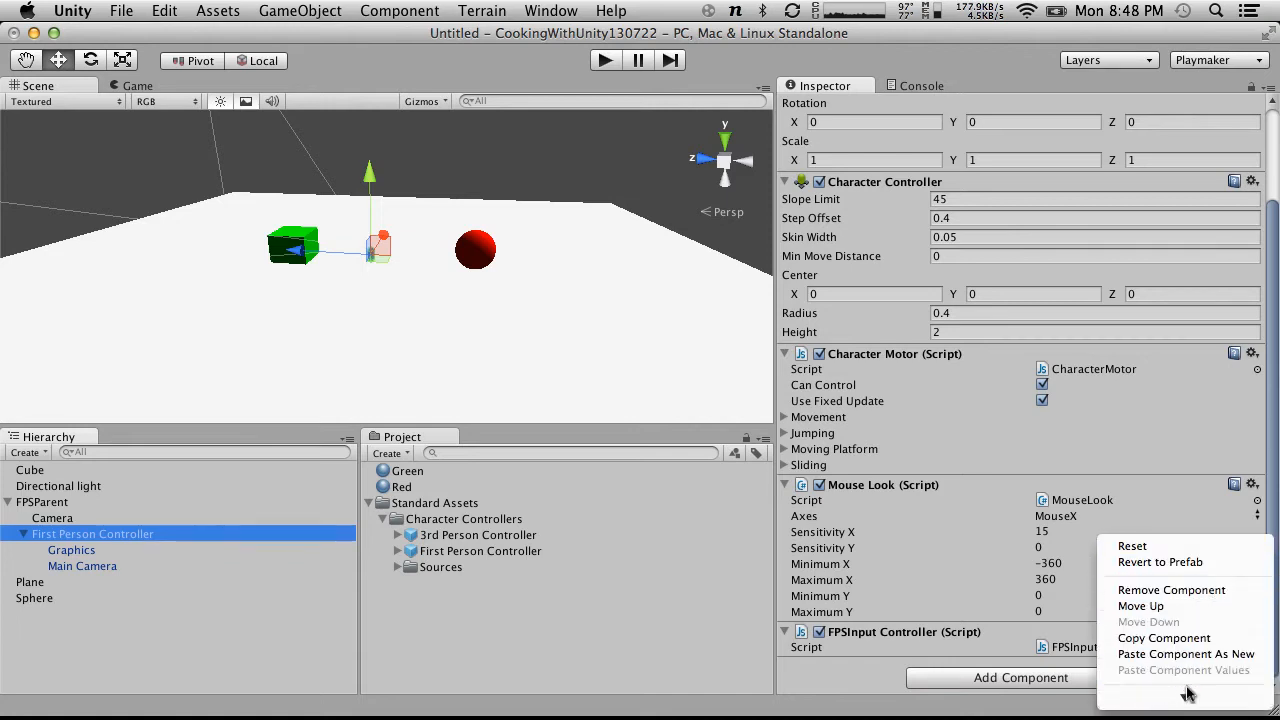
left_click(1190, 638)
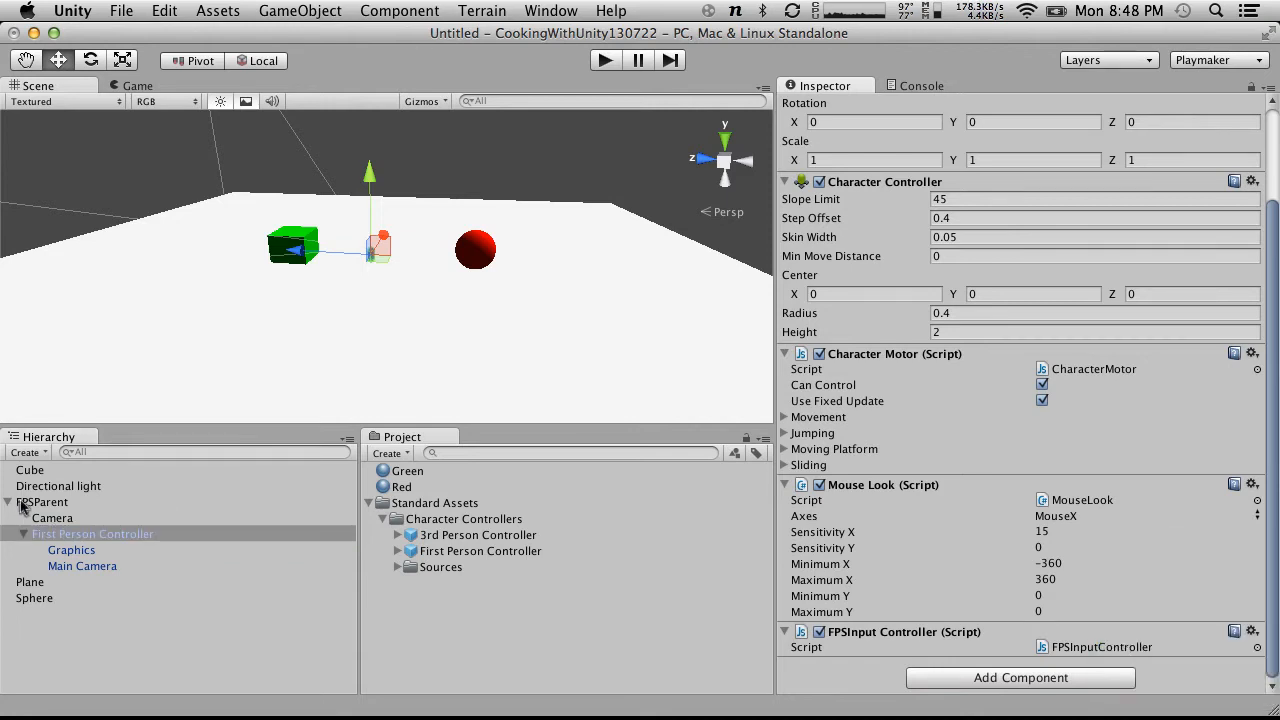
left_click(30, 505)
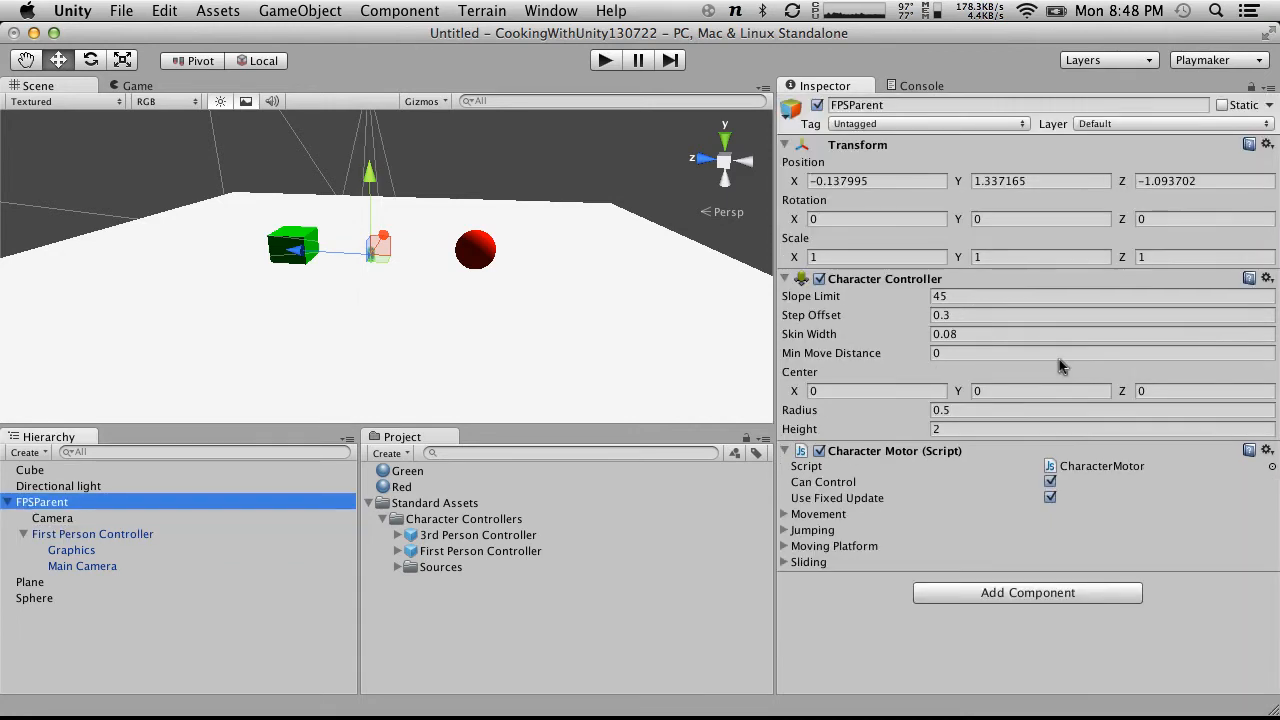
left_click(1267, 451)
left_click(1185, 562)
Try to remove the Character Motor component from the First Person Controller
left_click(60, 534)
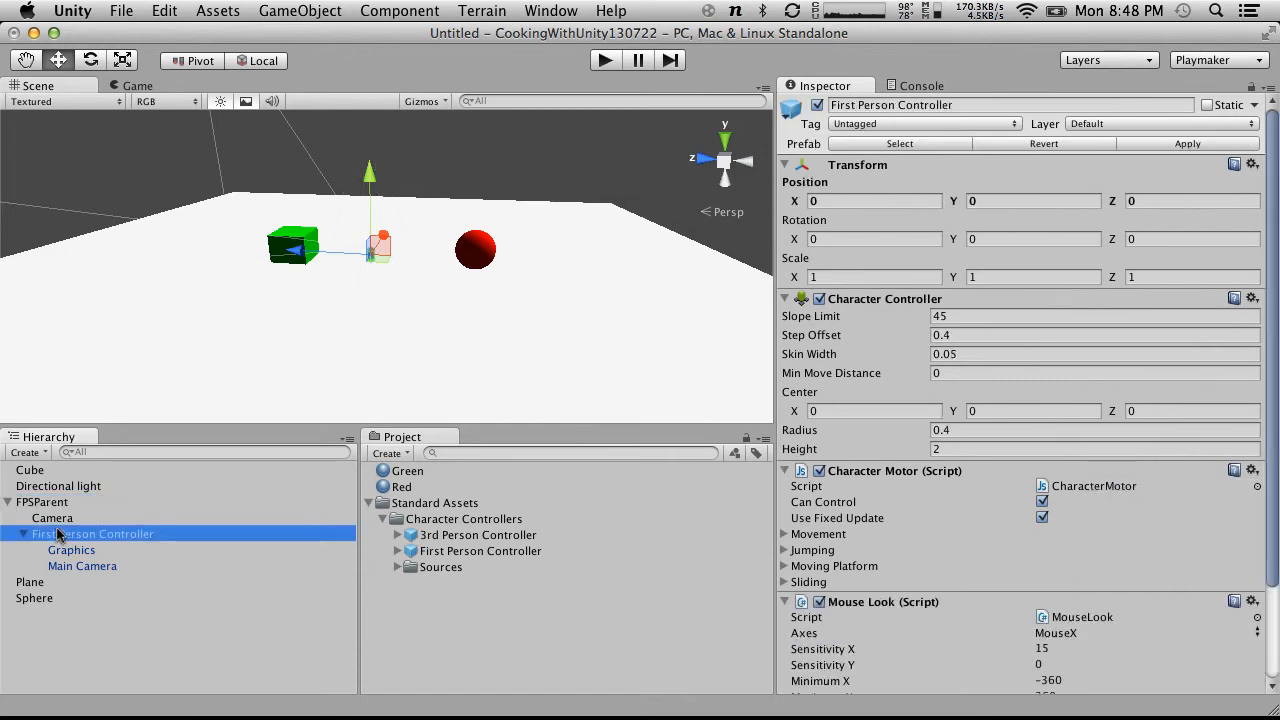
left_click(1253, 474)
left_click(1145, 532)
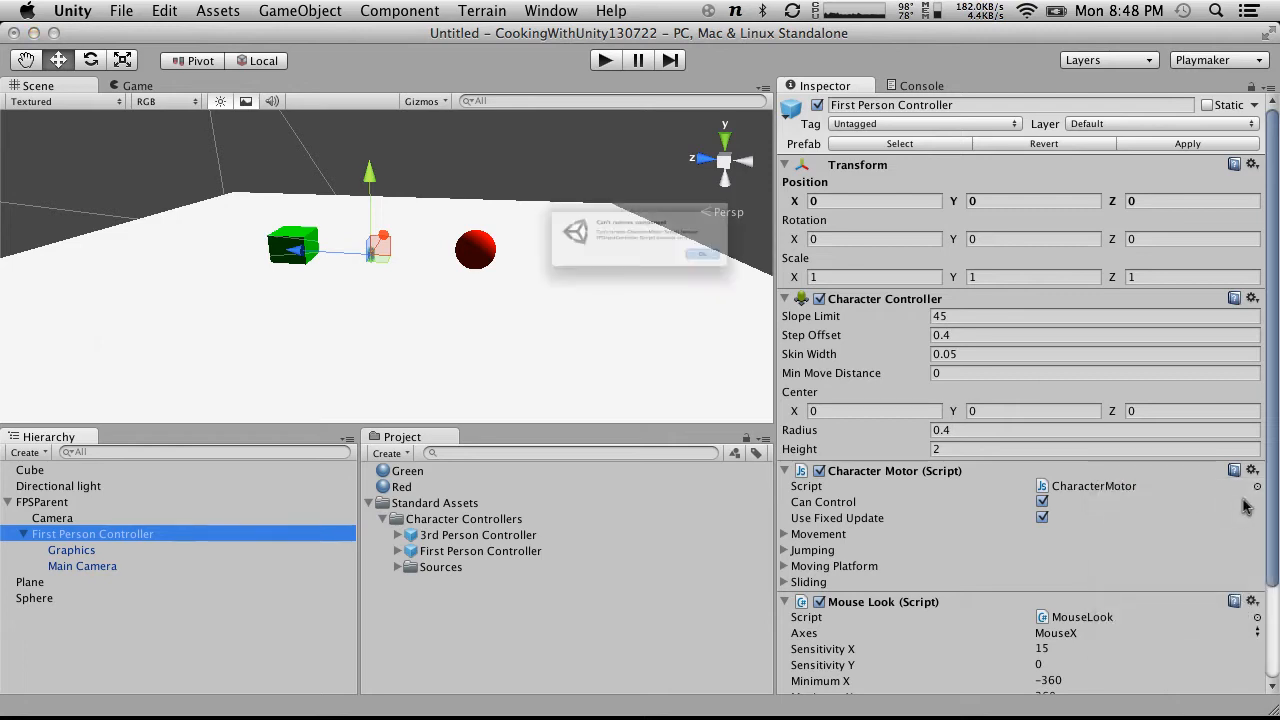
left_click(784, 283)
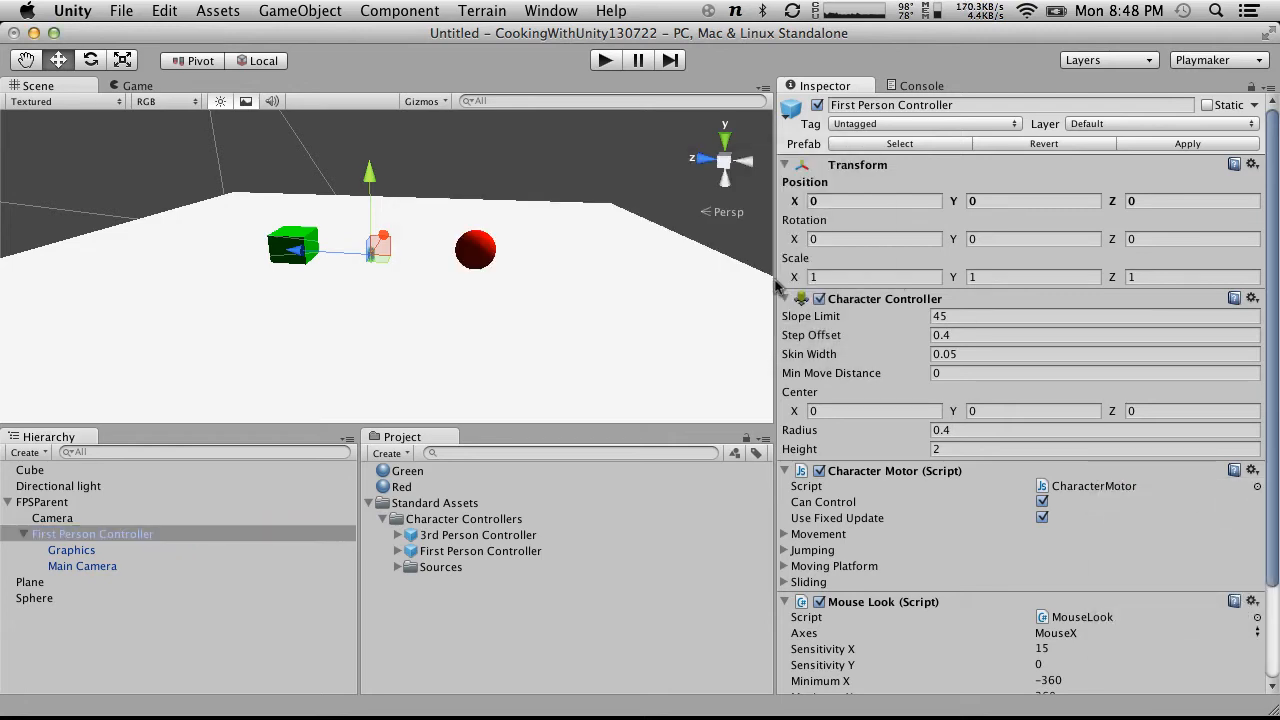
Remove the FPSInput Controller and the Character Motor components from the First Person Controller, in that order
left_click(1253, 603)
left_click(1176, 581)
scroll(1176, 581, "down", 5)
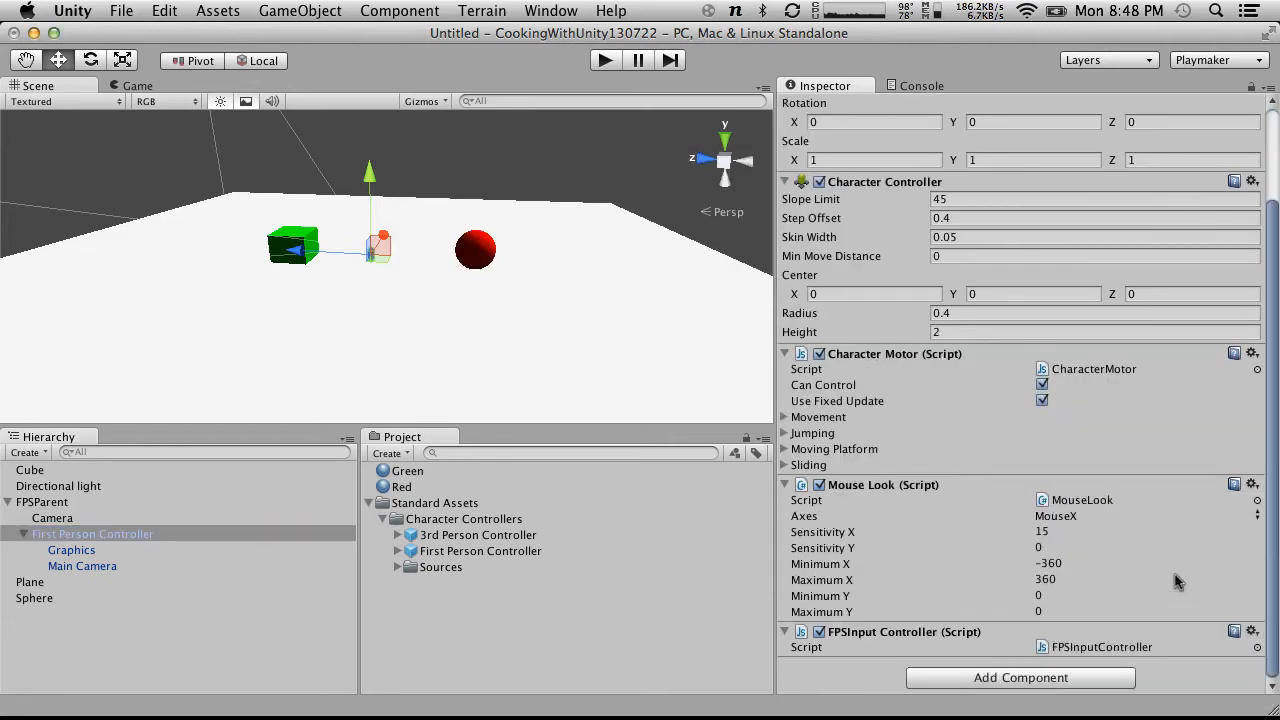
left_click(1252, 632)
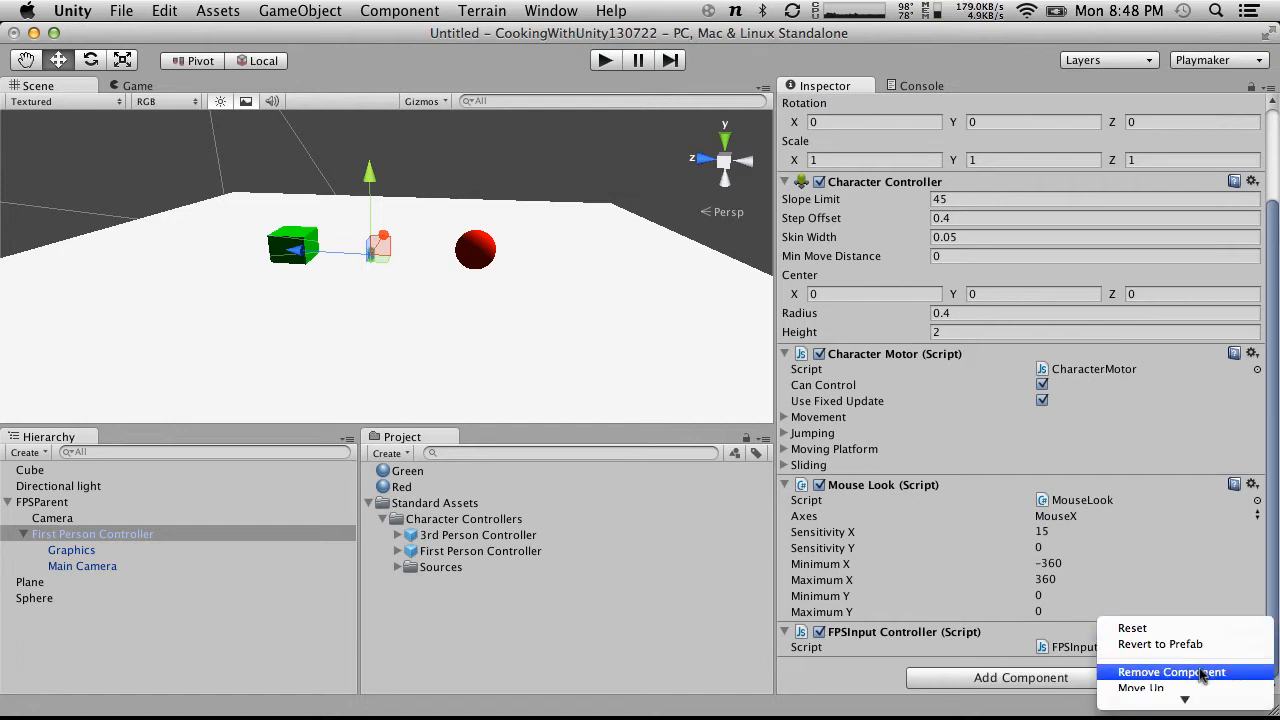
left_click(1158, 670)
left_click(1252, 389)
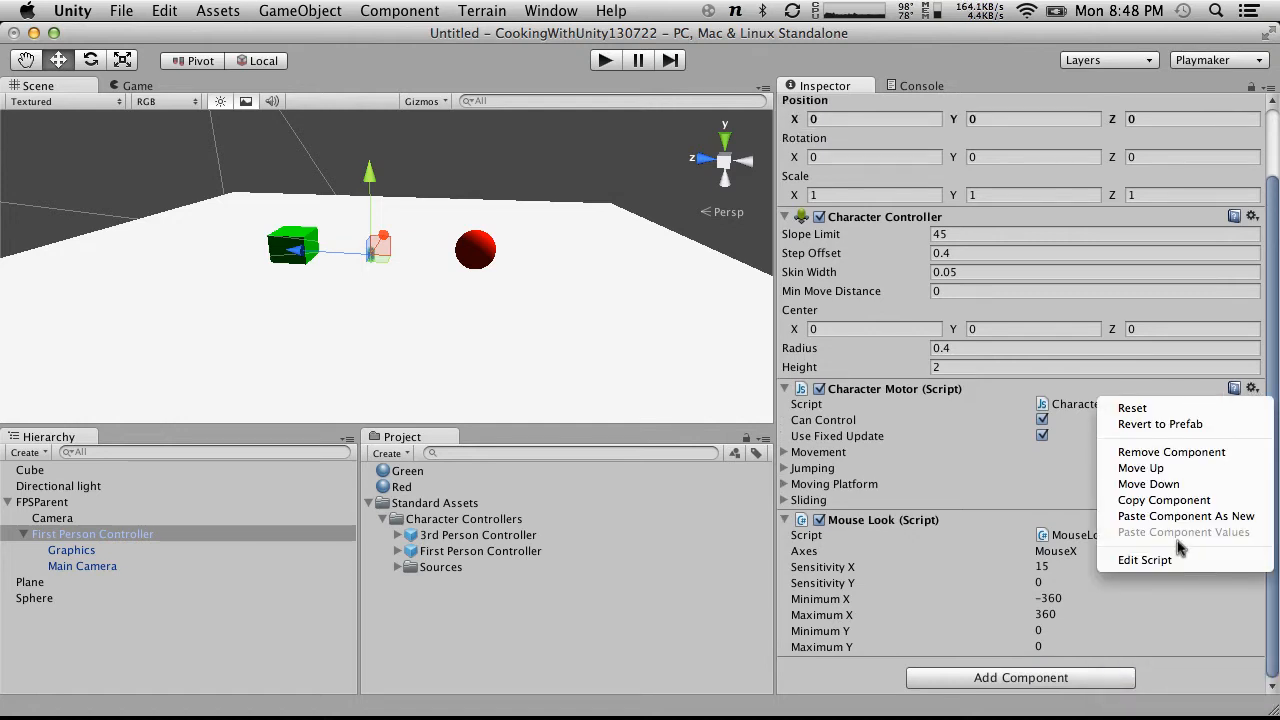
left_click(1155, 452)
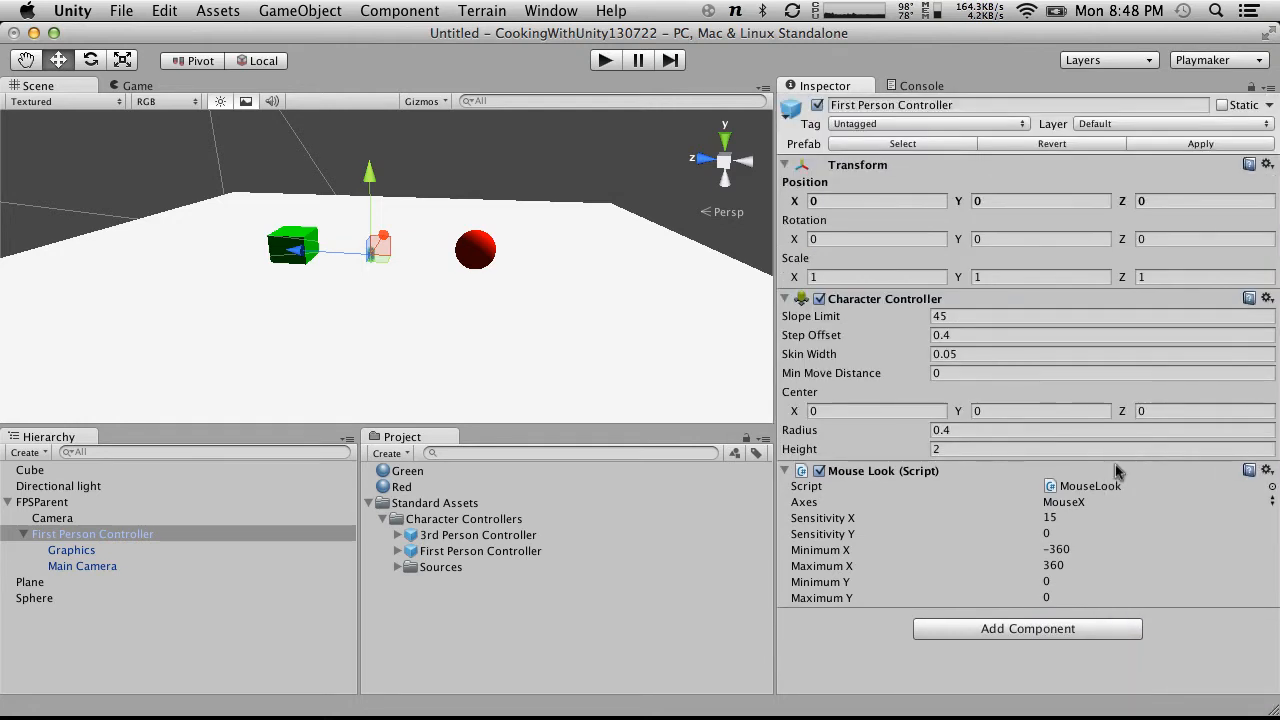
Select FPSParent and play-test the scene, walking the player forward, backward and sideways near the green cube
left_click(66, 503)
left_click(605, 60)
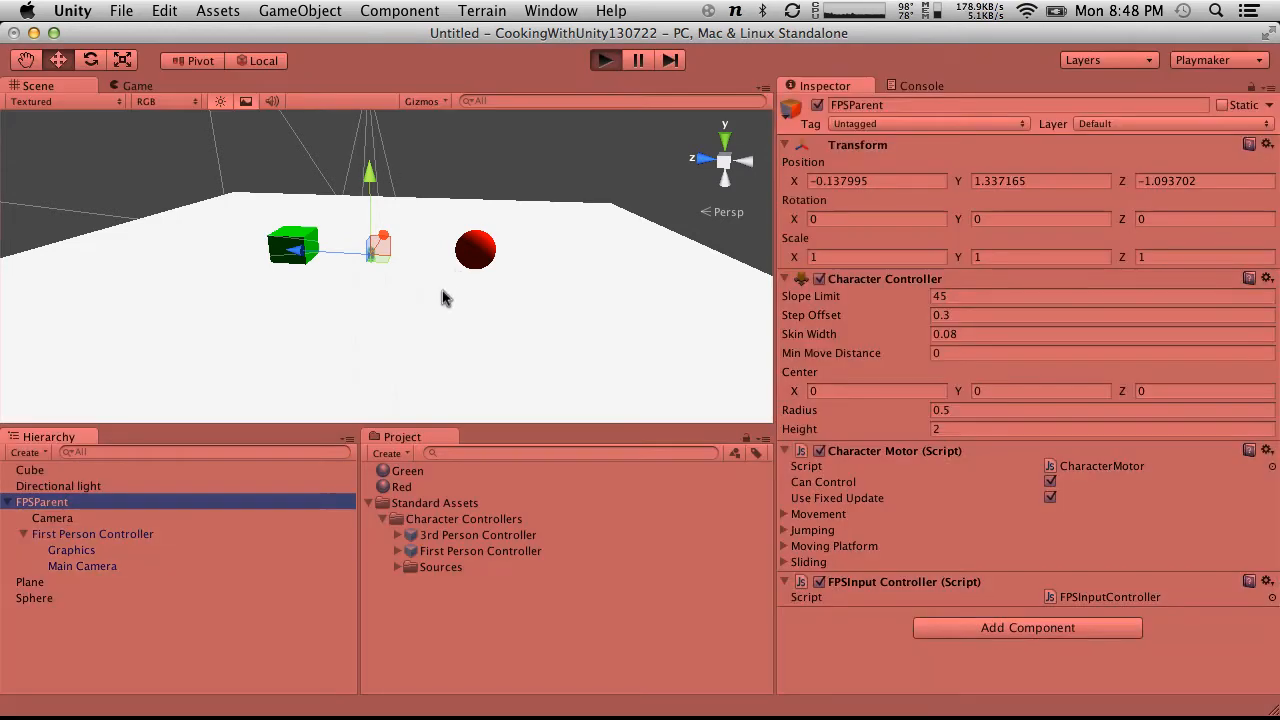
key("w")
key("s")
key("a")
key("w")
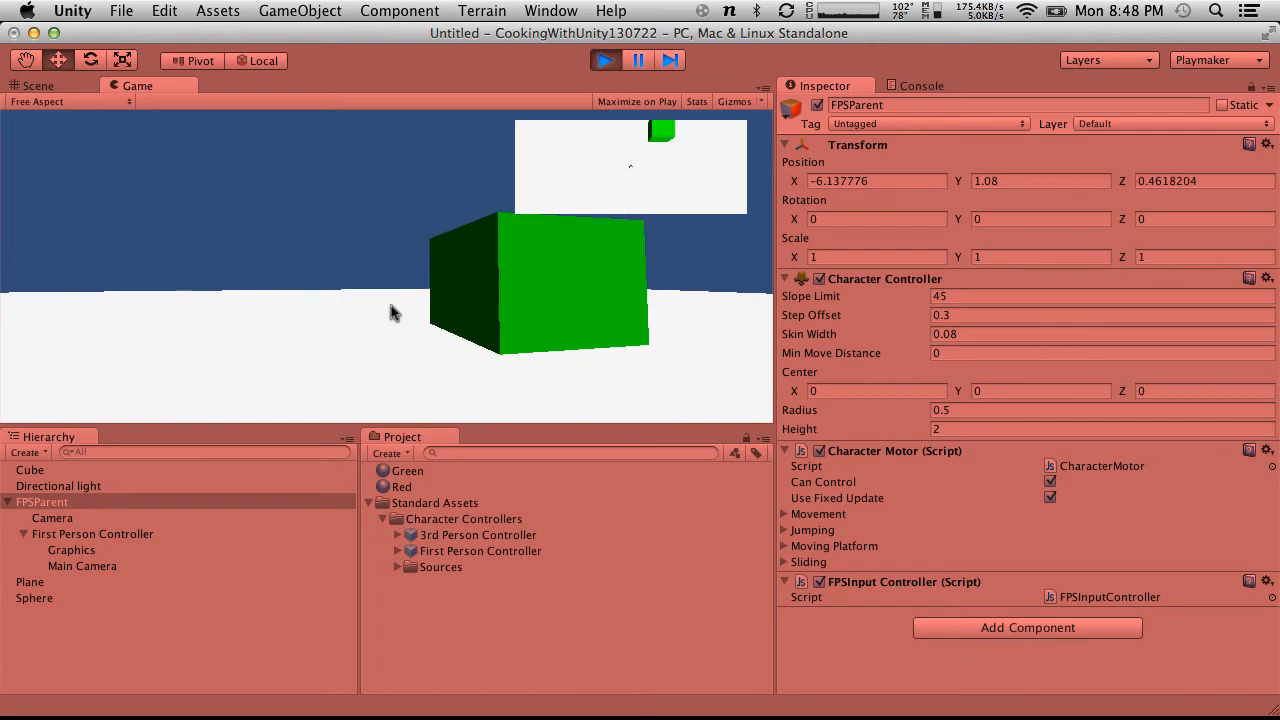
Walk the player around the green cube in play mode to check the top-down camera inset, and stop the game
key("w")
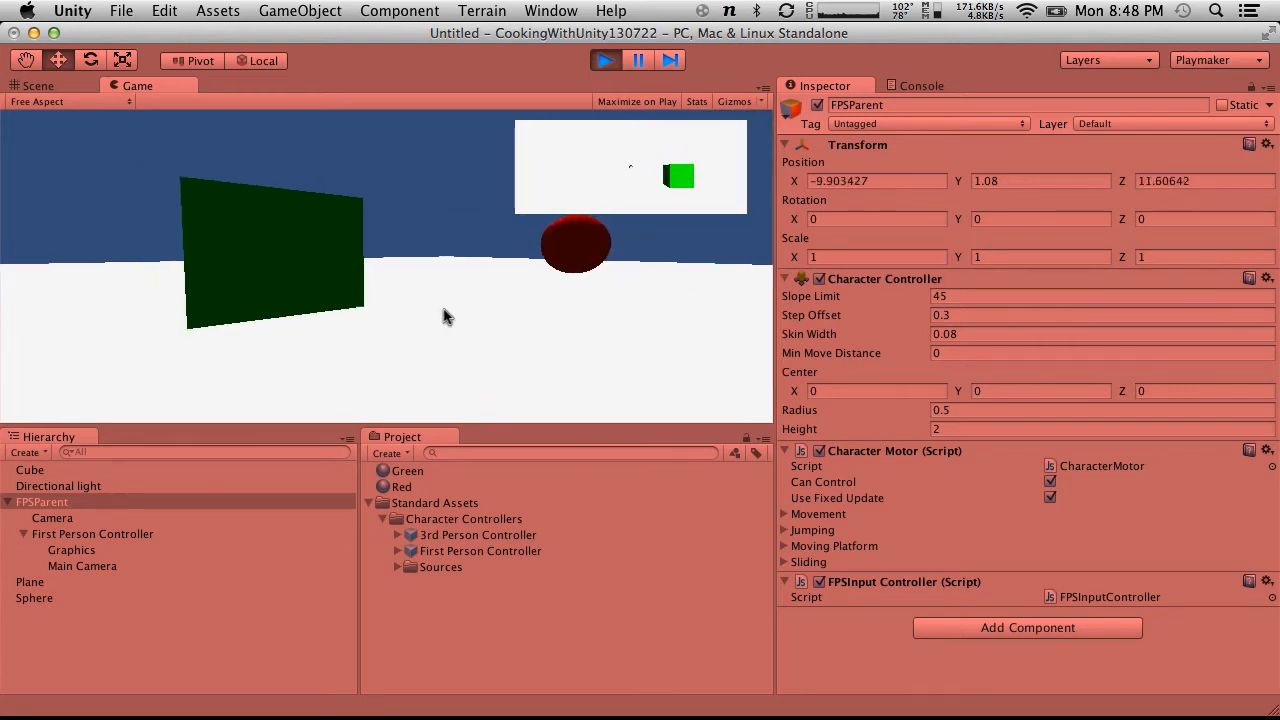
key("w")
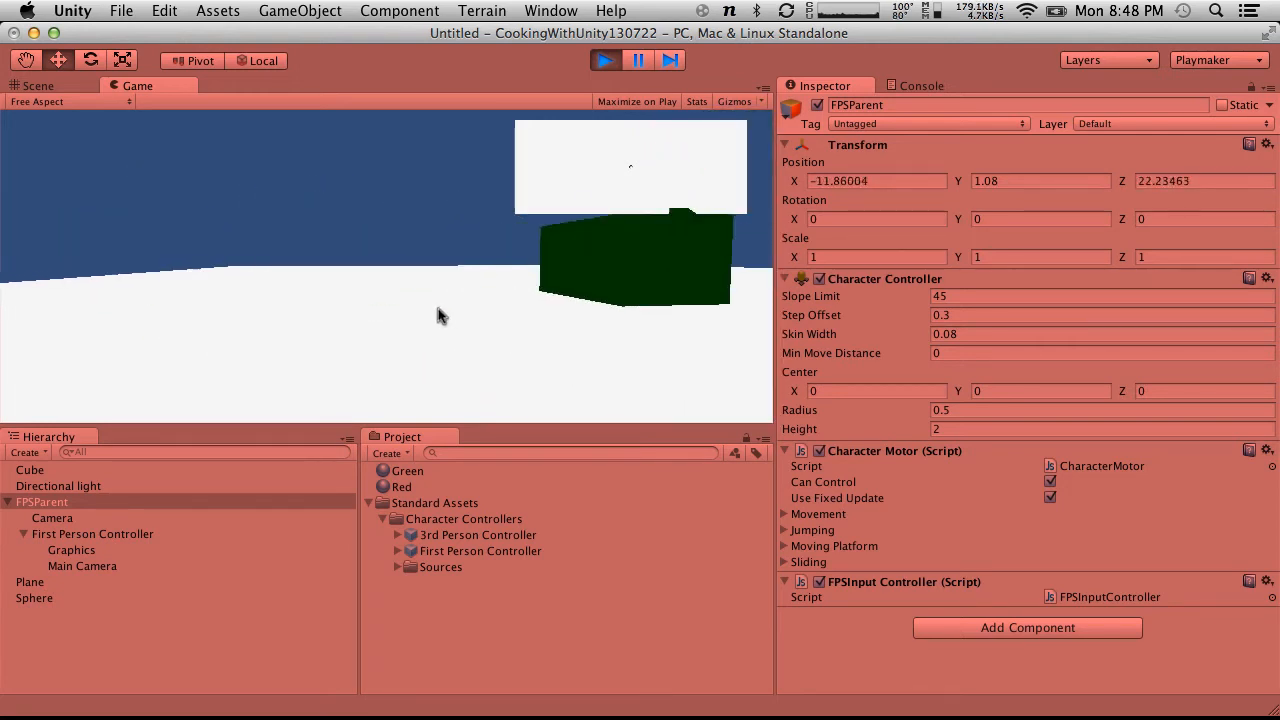
key("w")
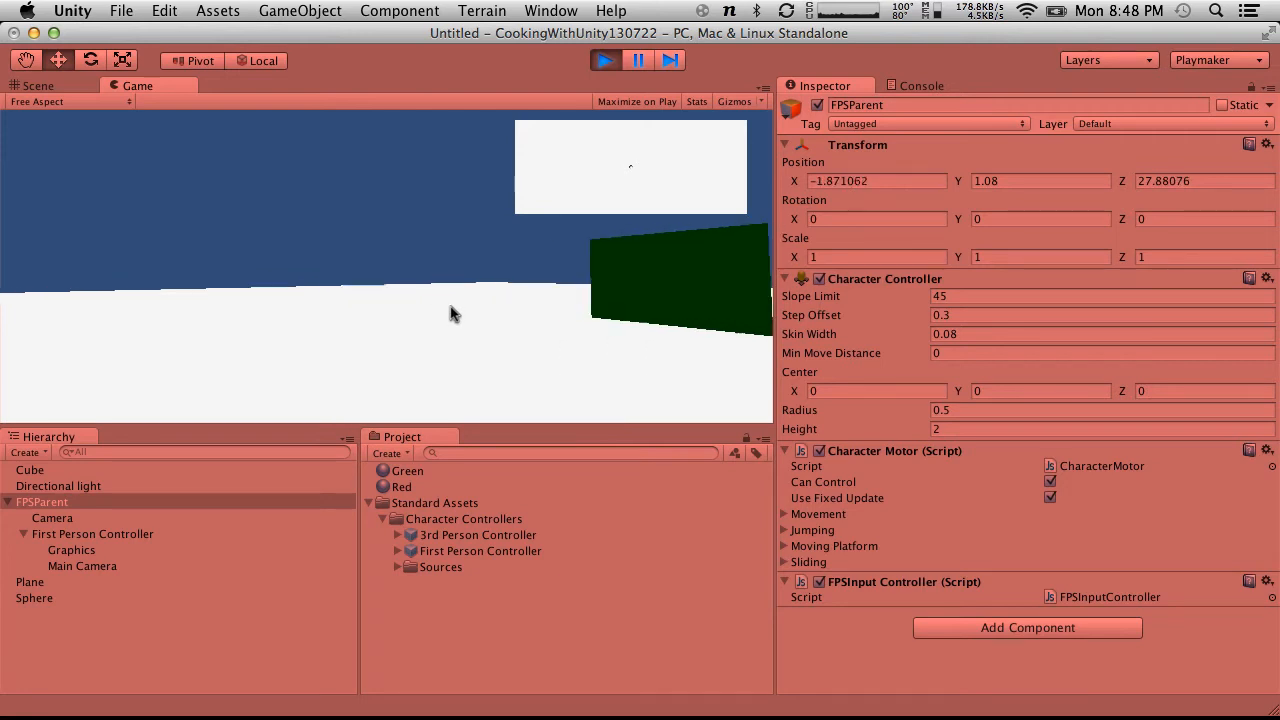
key("w")
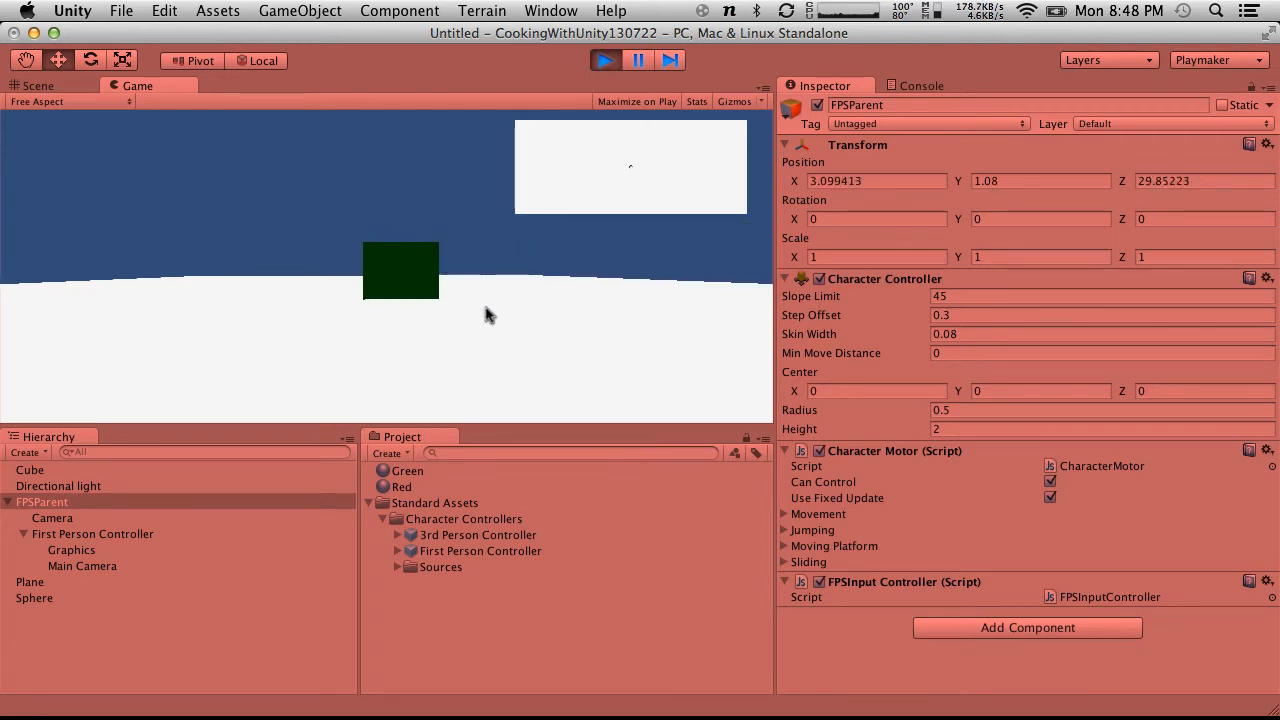
key("w")
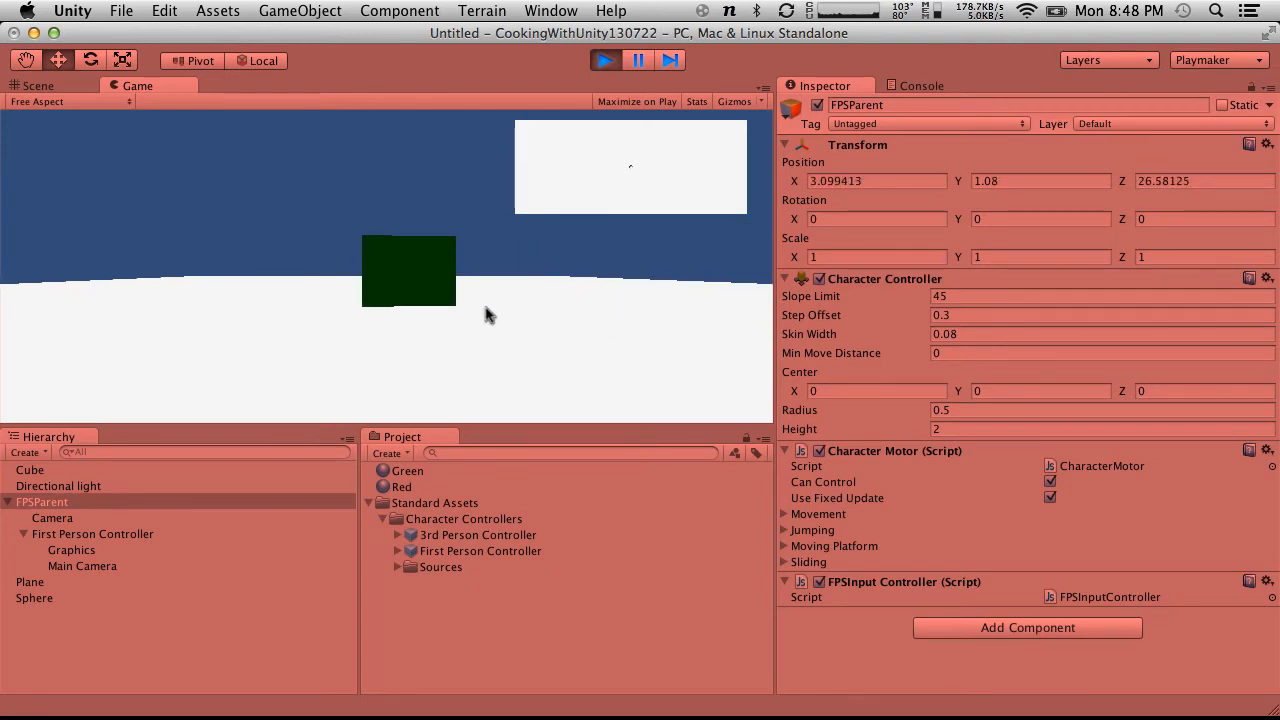
key("w")
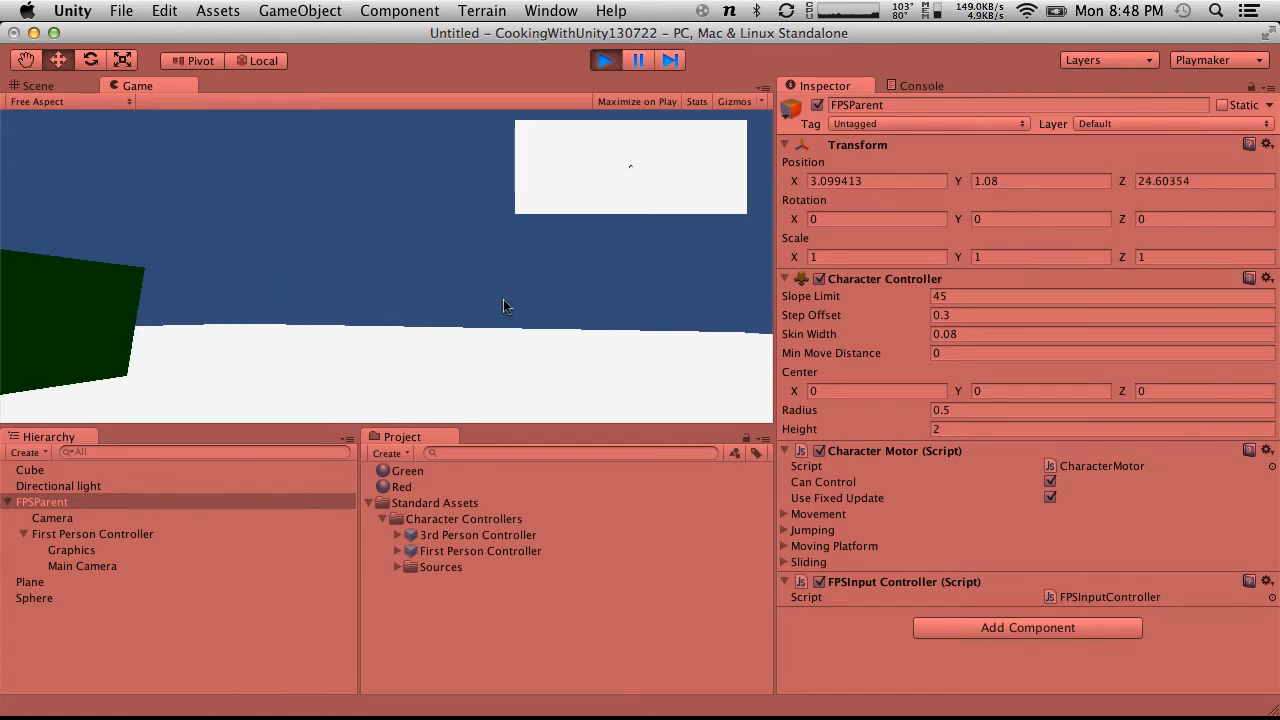
key("w")
key("s")
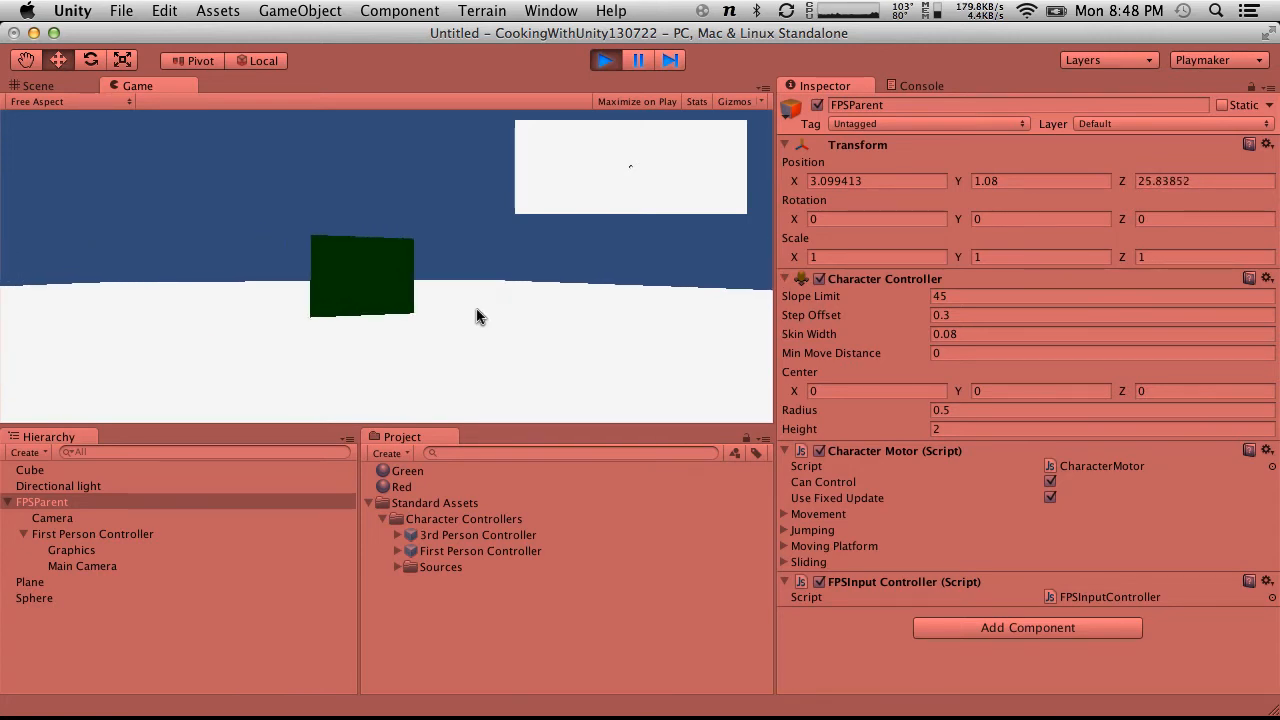
key("w")
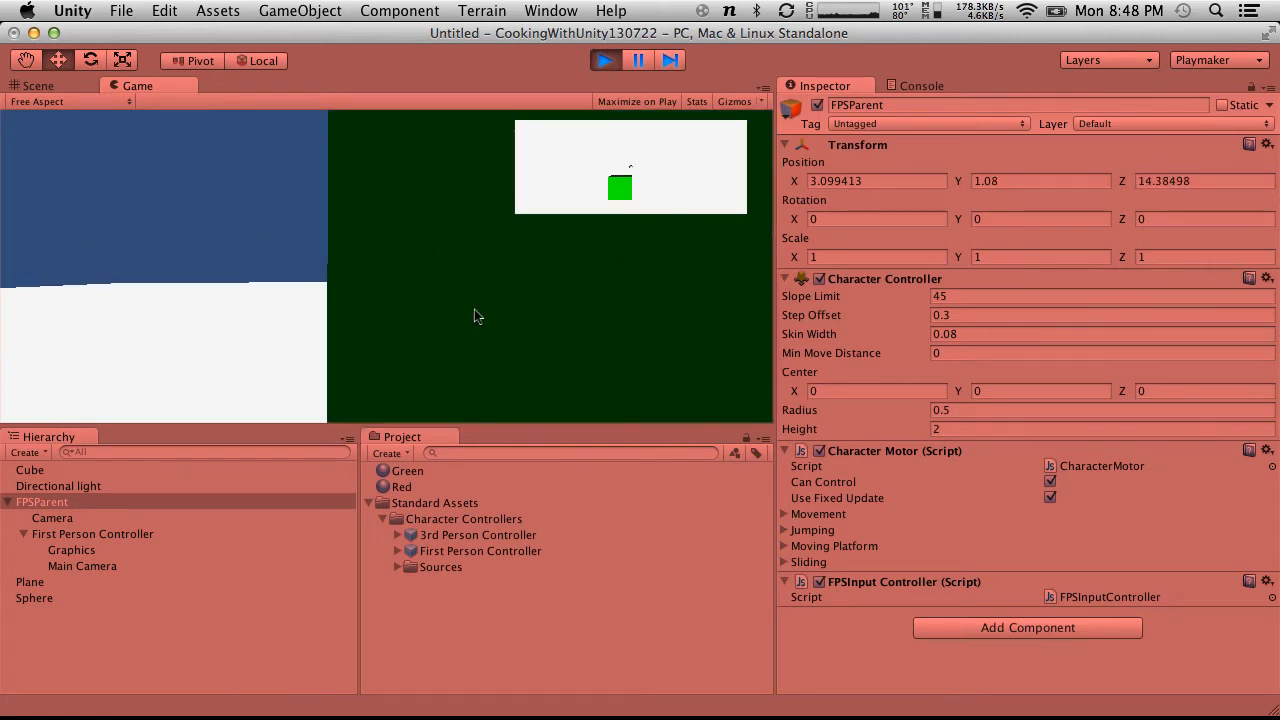
left_click(605, 60)
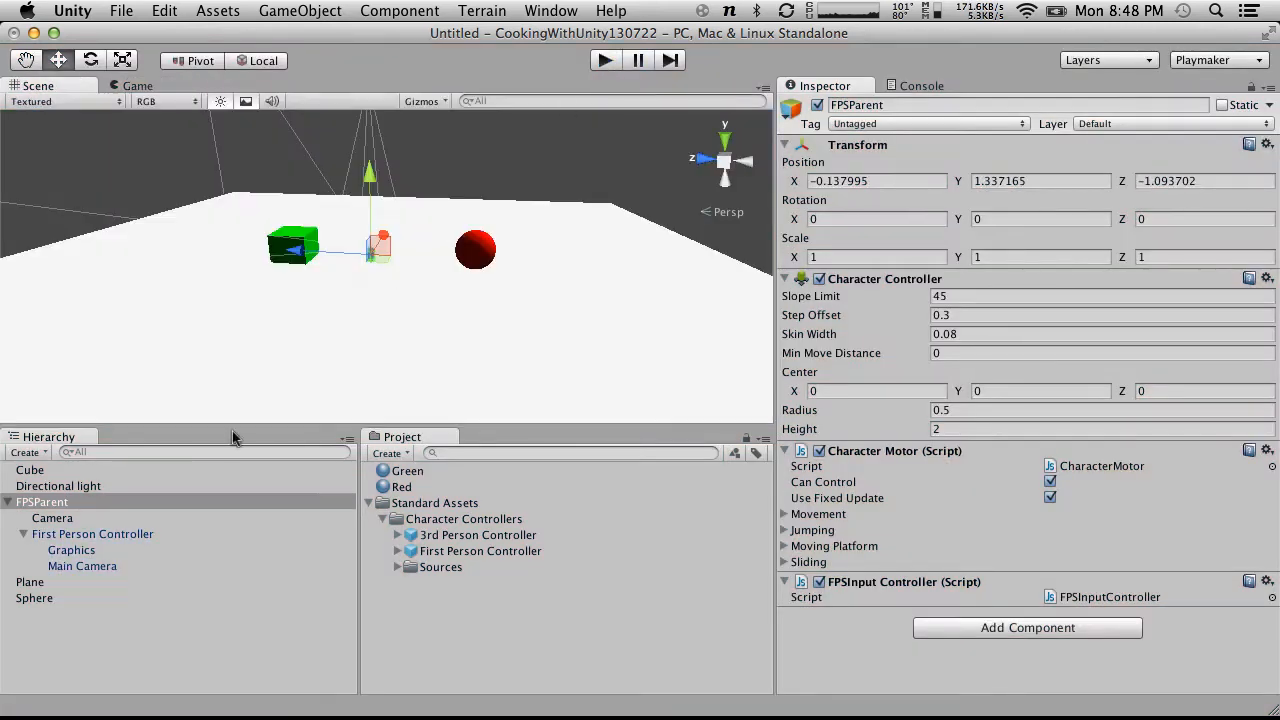
Copy the Mouse Look script from First Person Controller and paste it as a new component on FPSParent
left_click(62, 517)
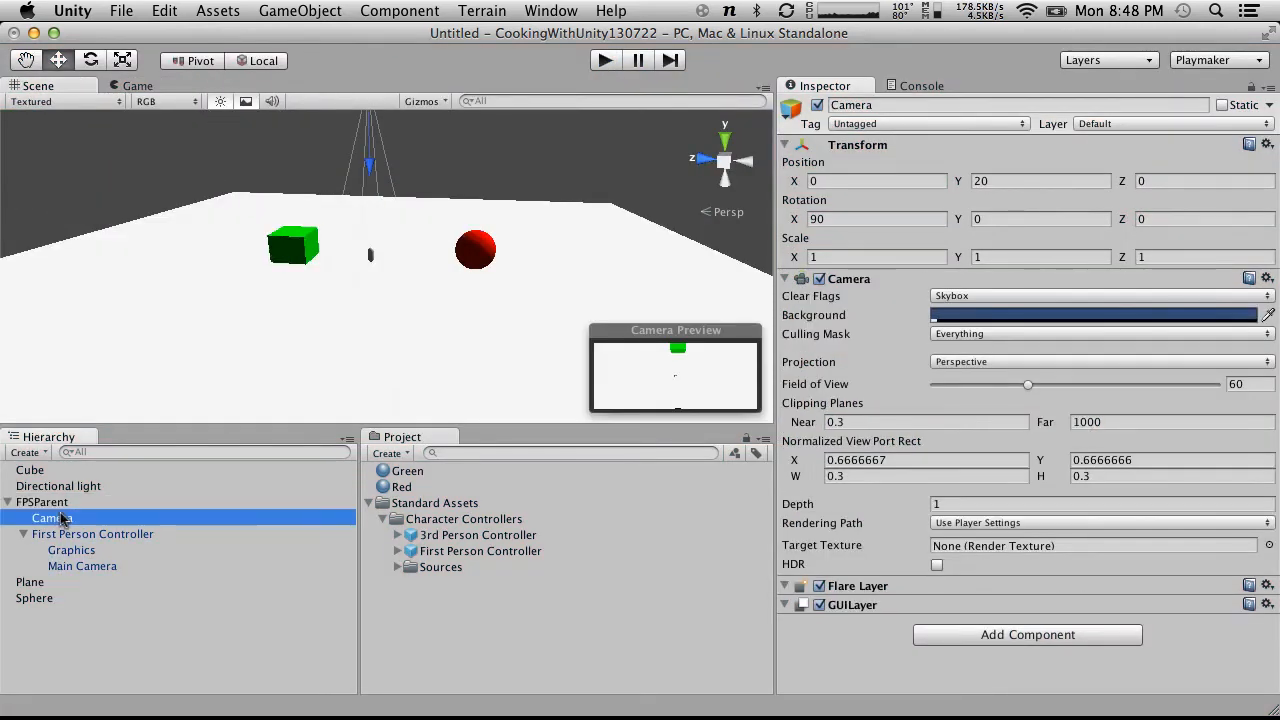
left_click(78, 534)
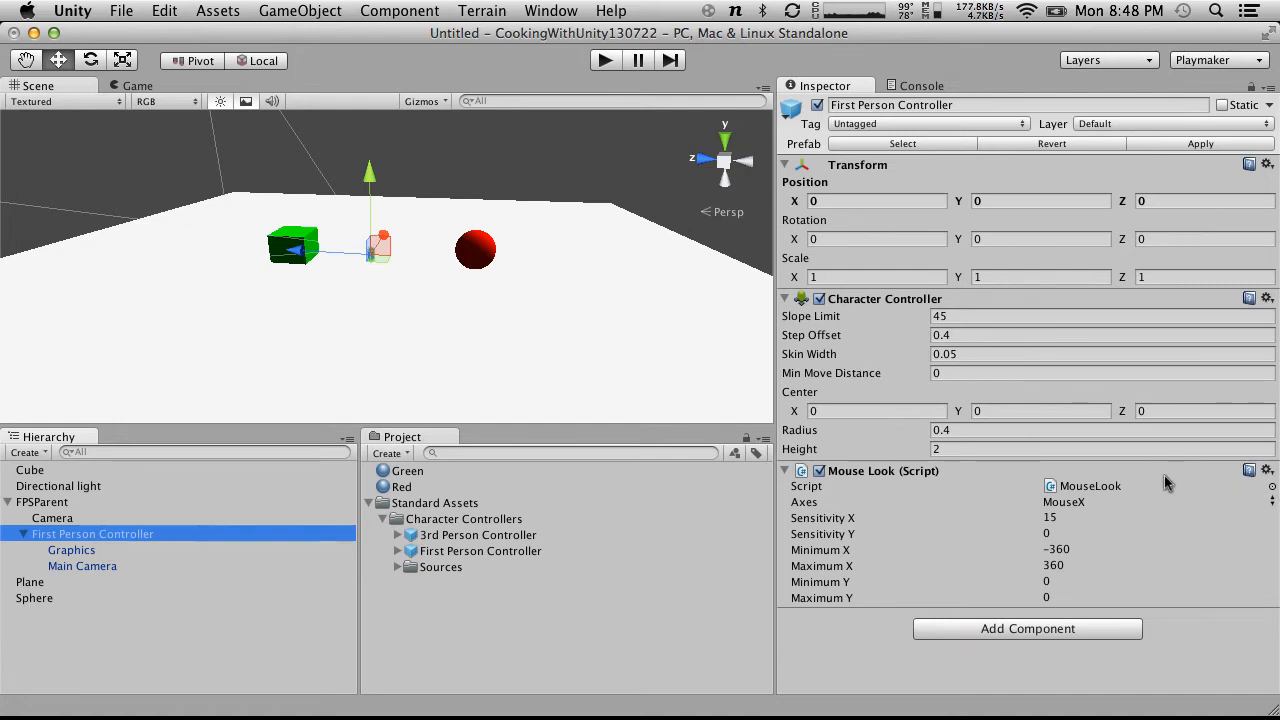
left_click(1267, 471)
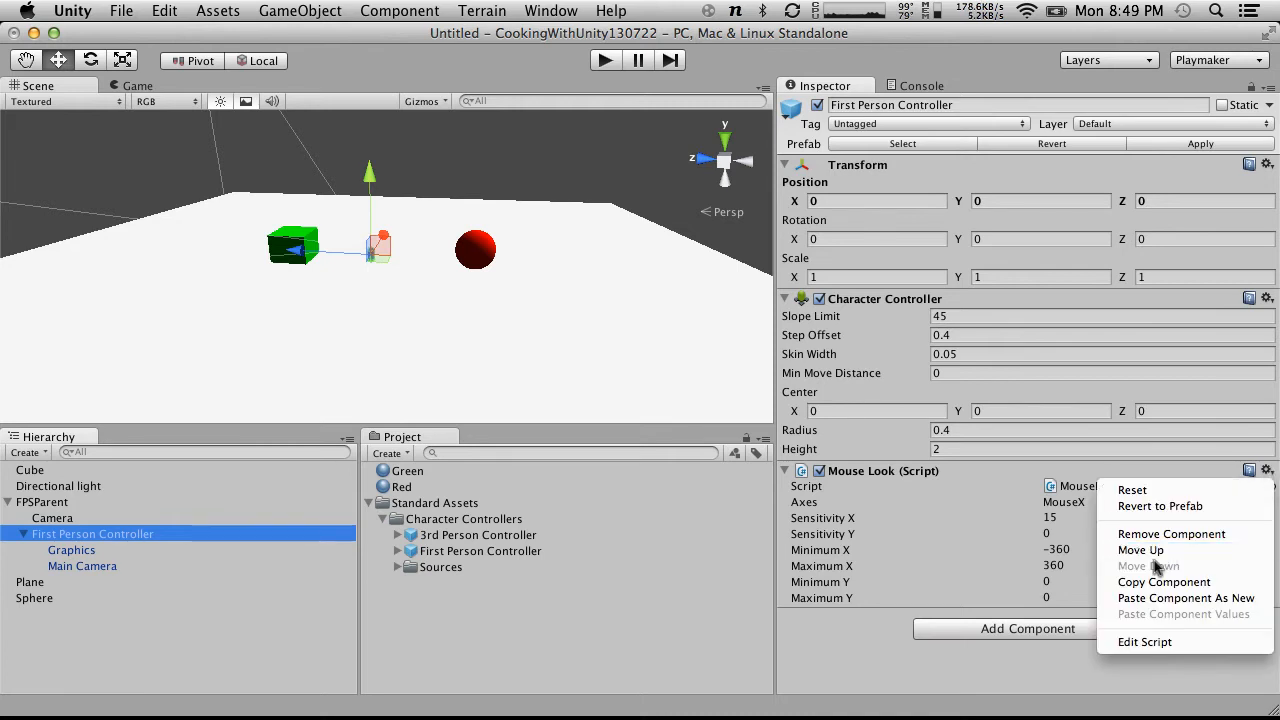
left_click(1160, 582)
left_click(40, 502)
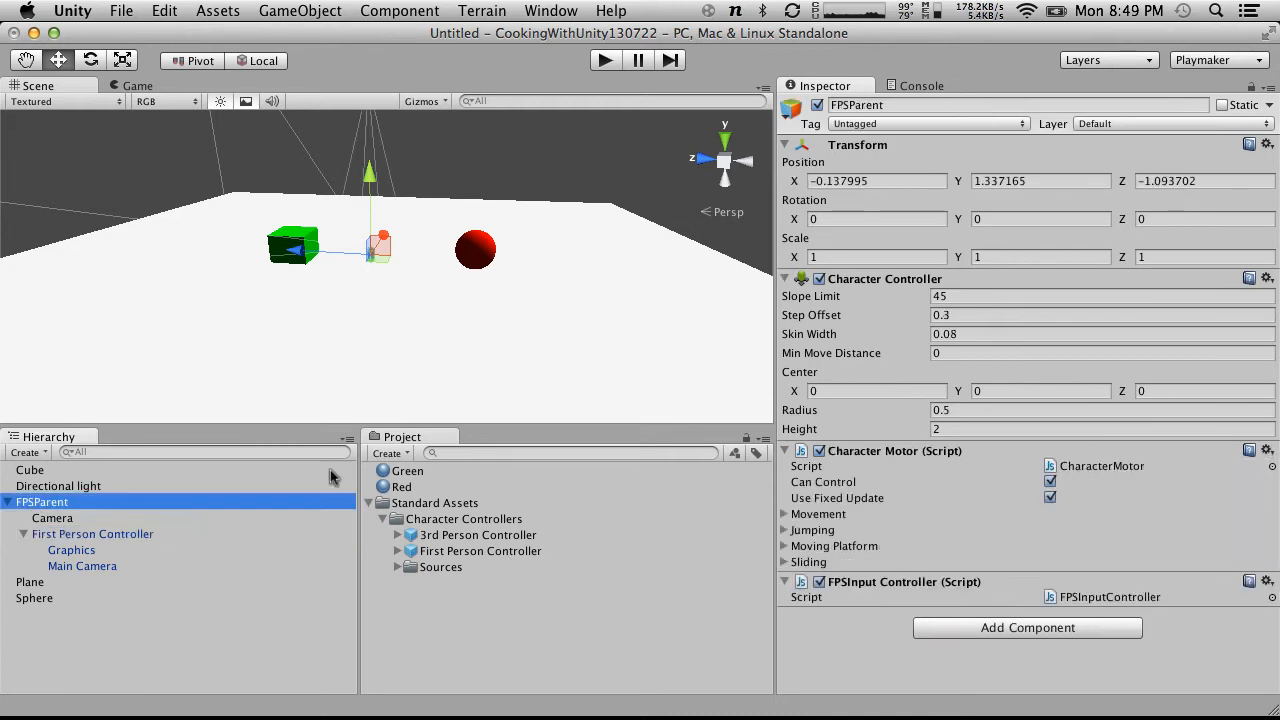
left_click(1267, 450)
left_click(1110, 562)
Remove the Mouse Look script from First Person Controller
left_click(128, 538)
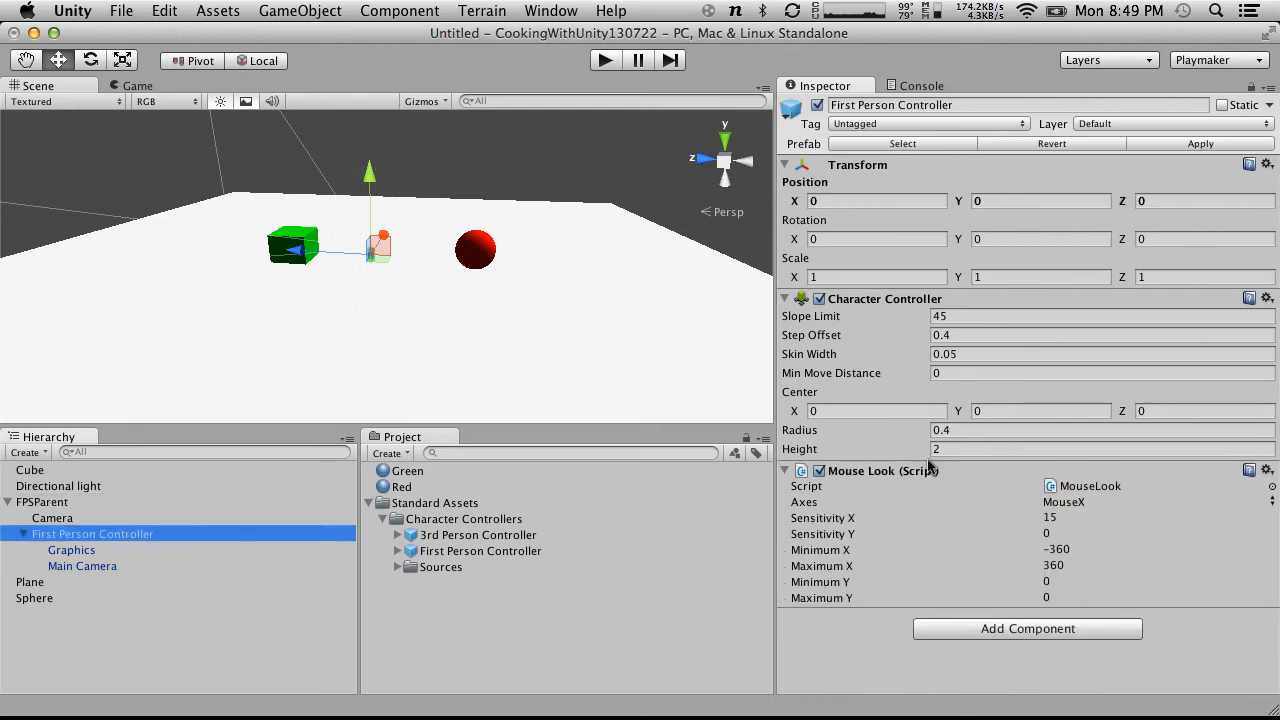
left_click(1267, 471)
left_click(1160, 534)
Play-test moving and turning around the cube and sphere to check how the top-down inset rotates, and stop the game
left_click(605, 61)
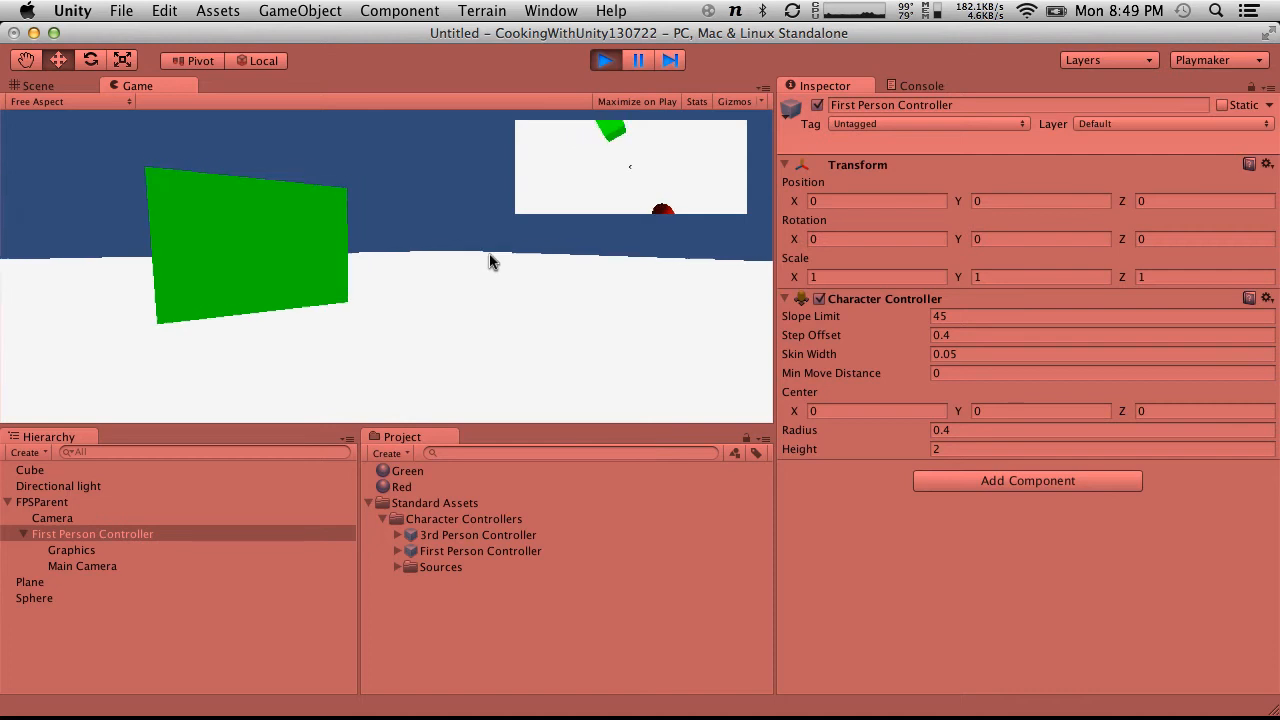
key("w")
key("s")
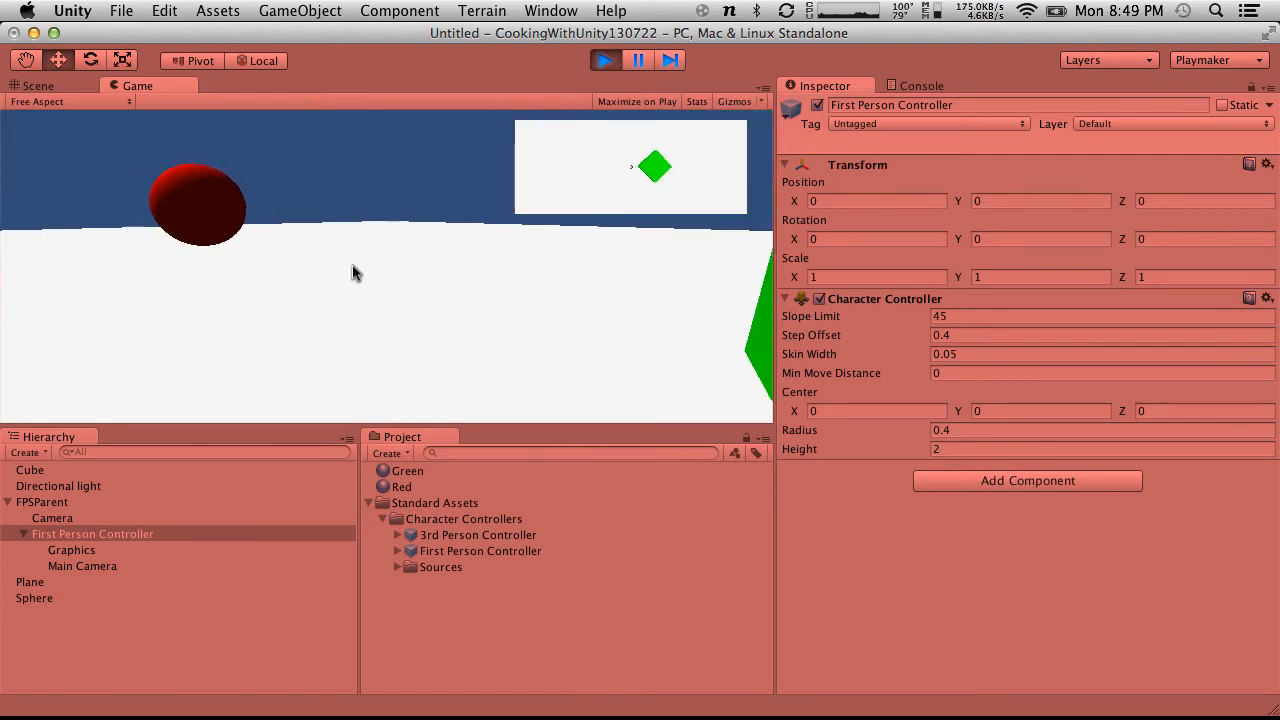
key("w")
key("w")
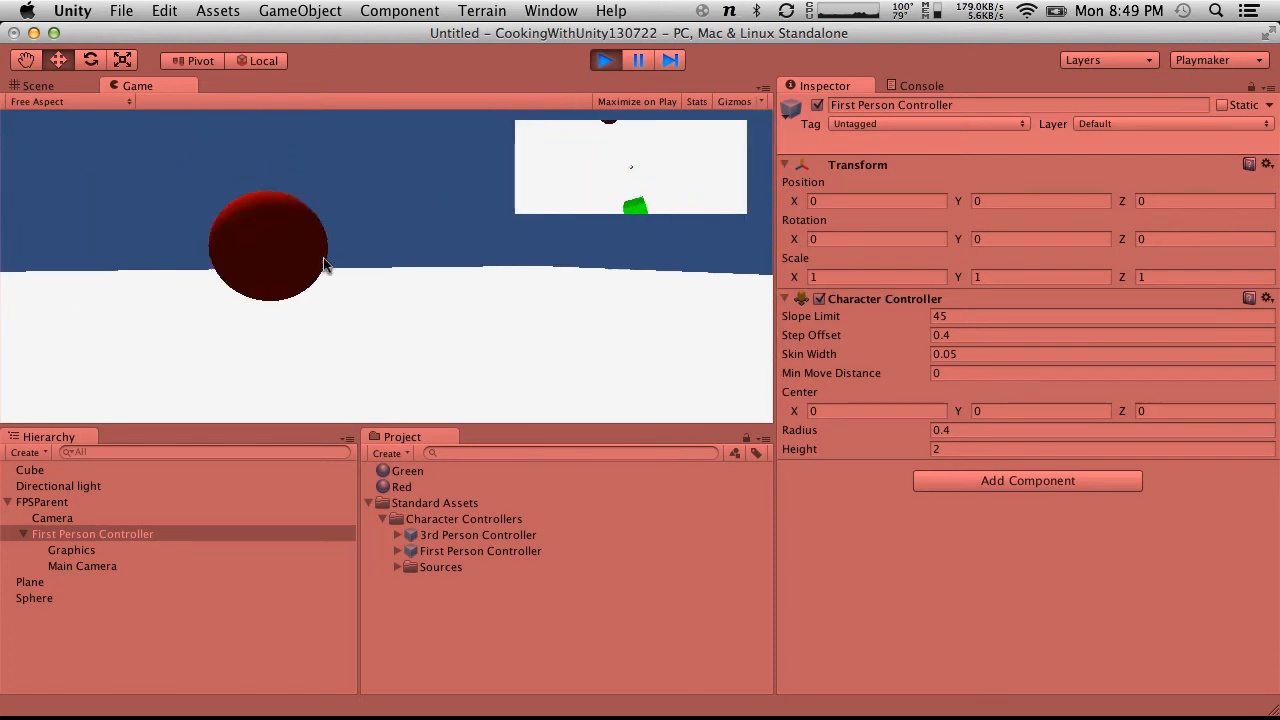
key("w")
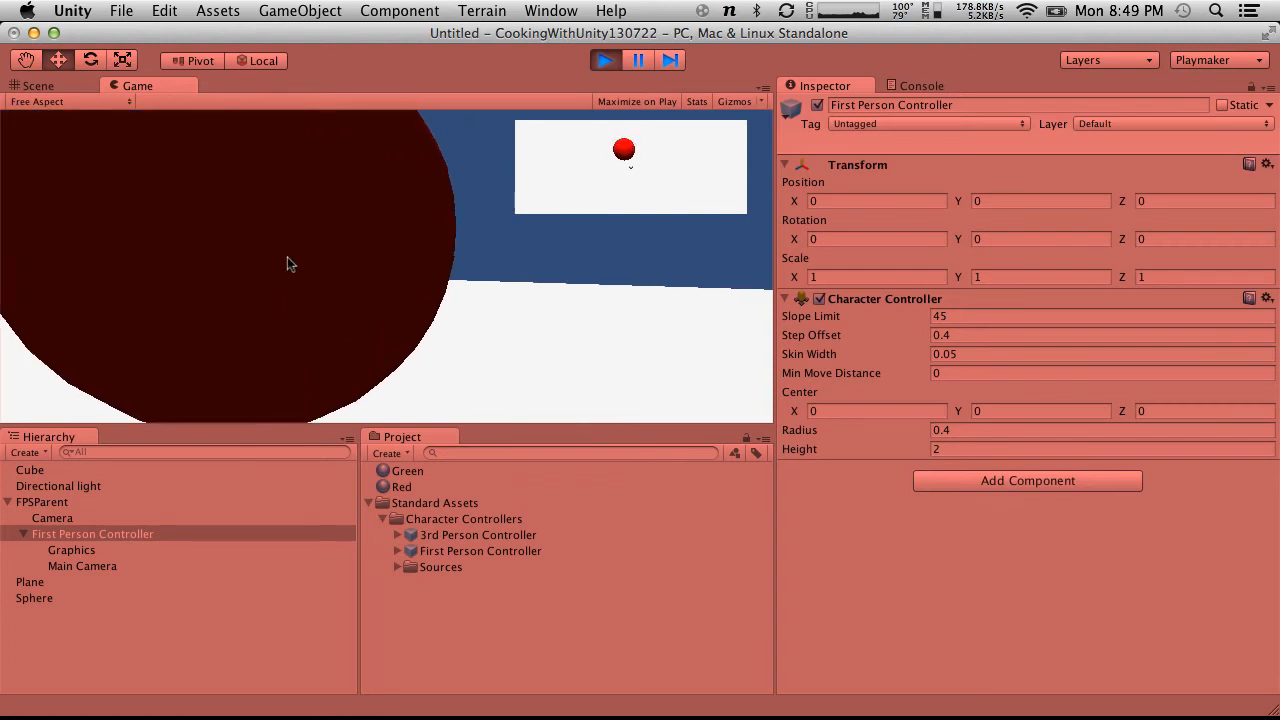
key("w")
key("a")
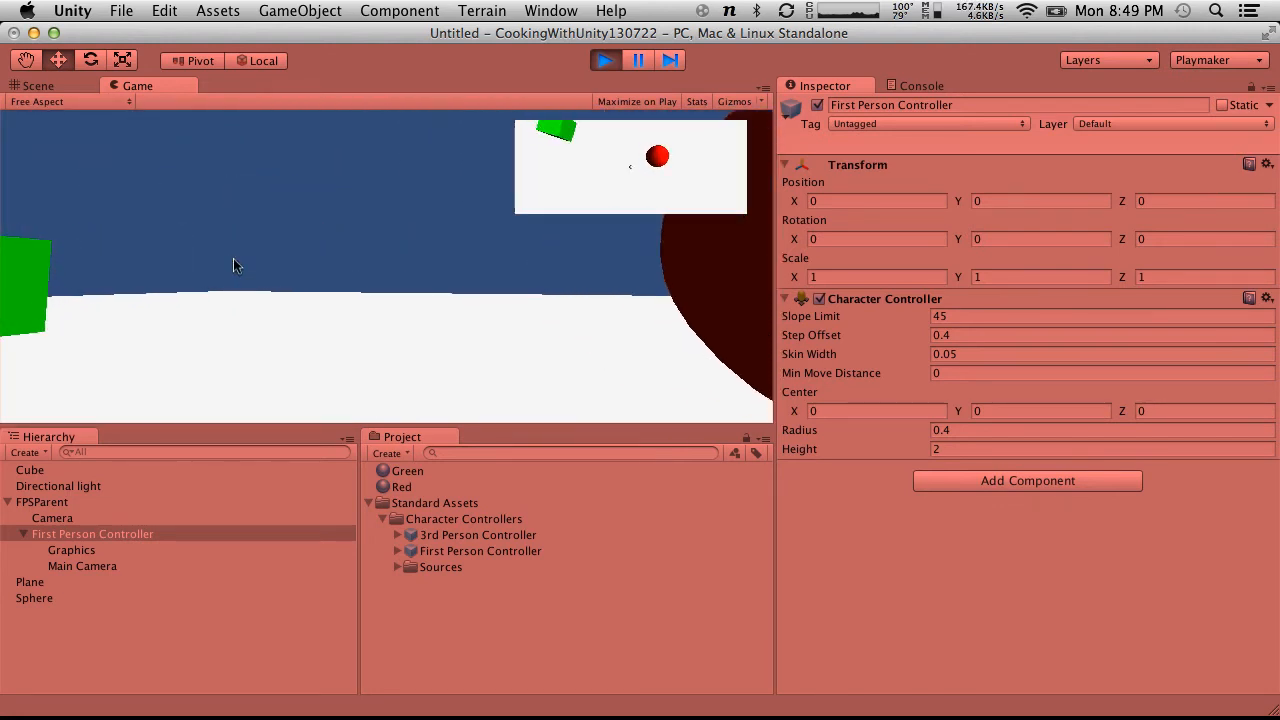
key("w")
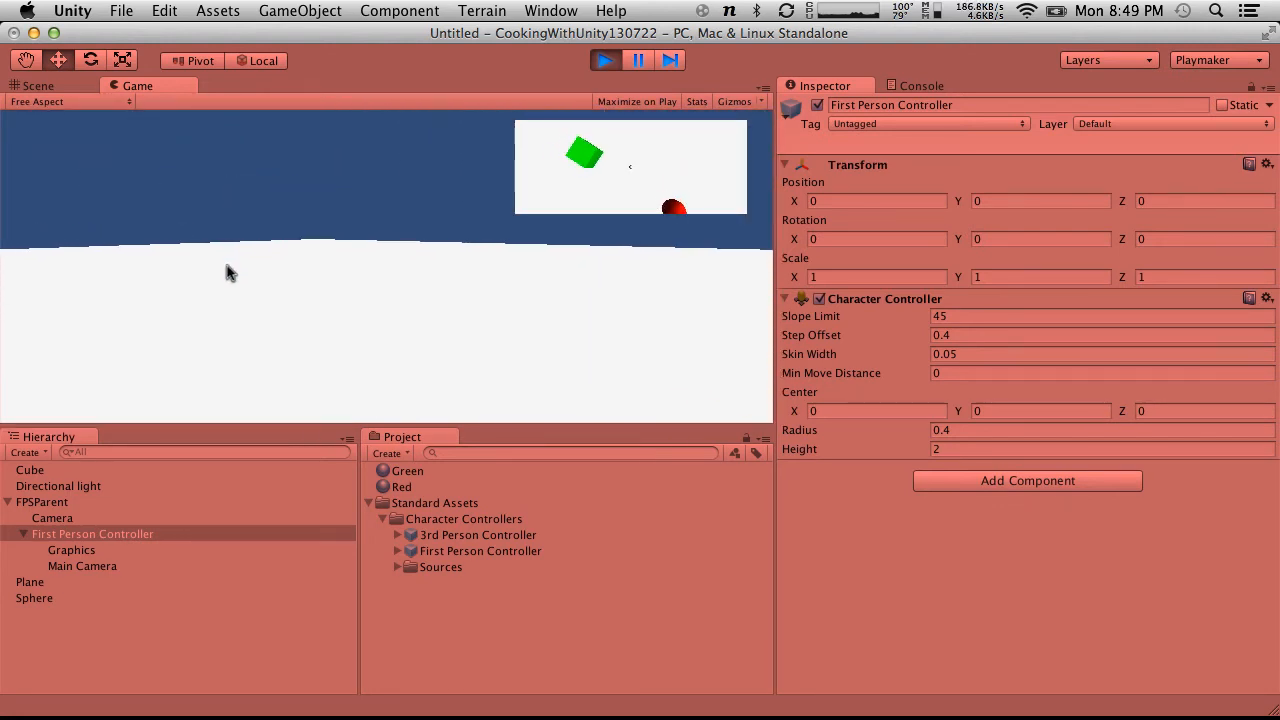
key("a")
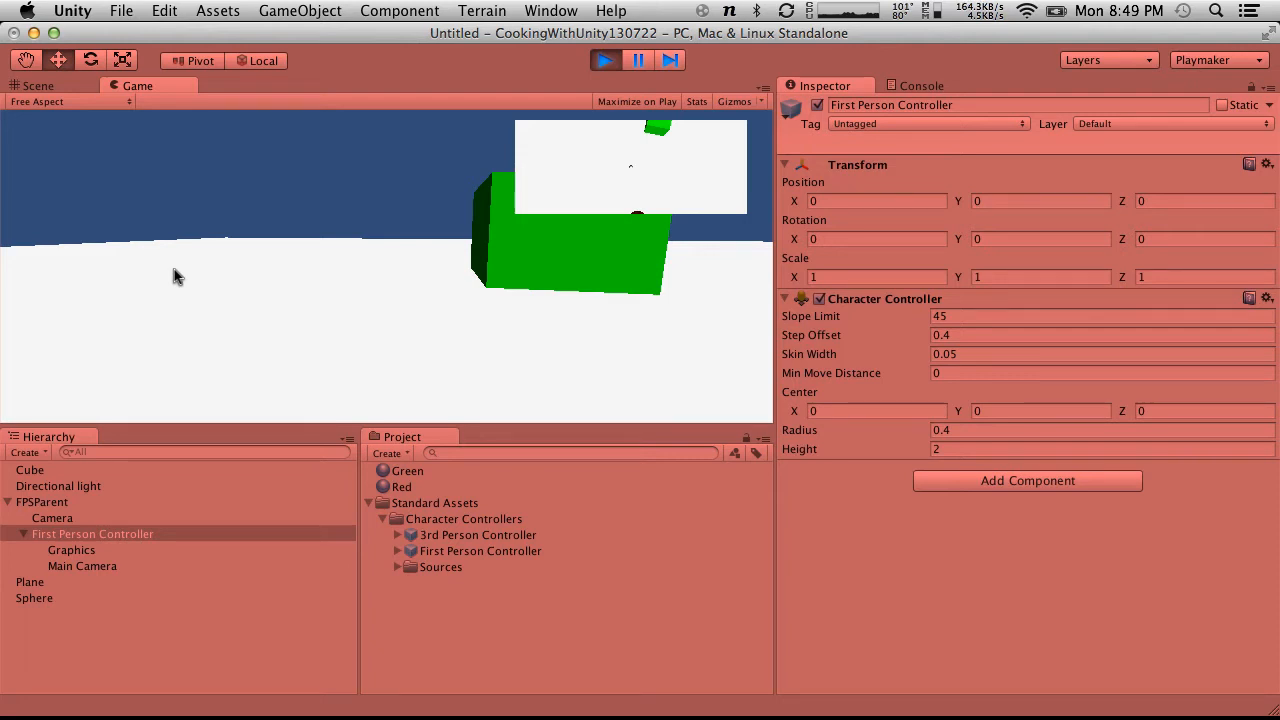
key("w")
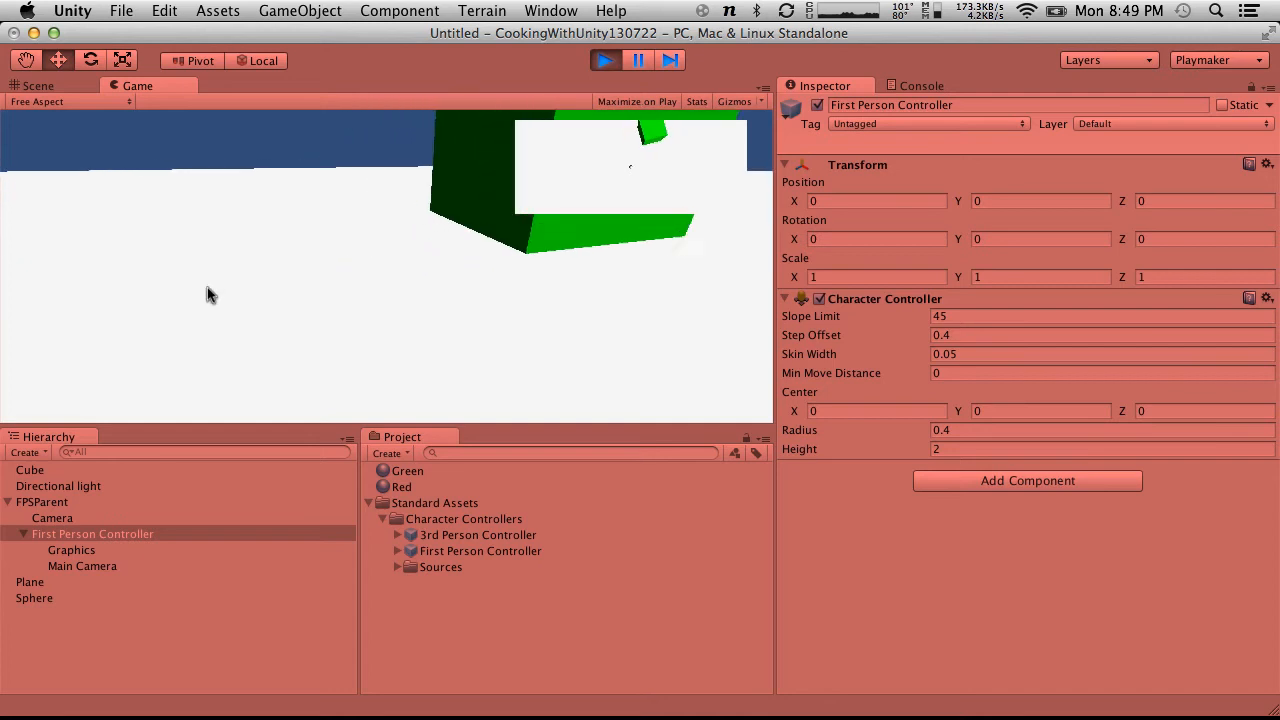
left_click(616, 61)
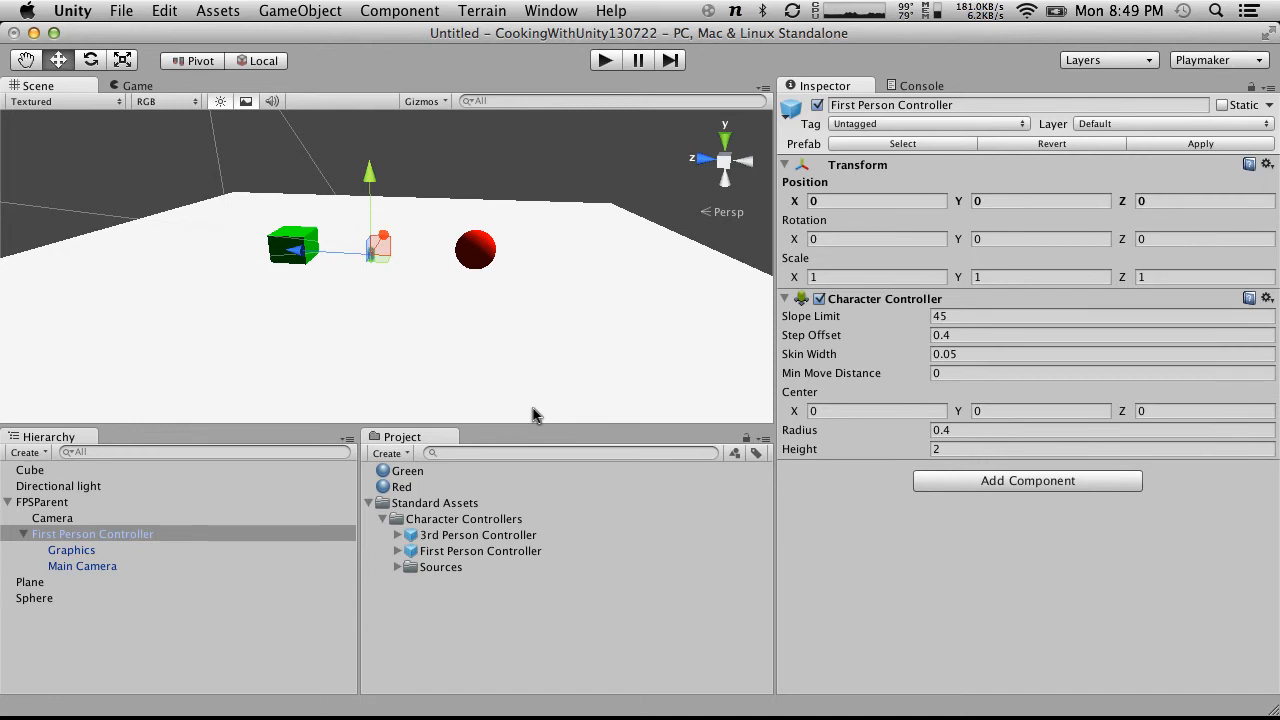
Add a capsule to the scene
left_click(40, 453)
scroll(62, 490, "down", 5)
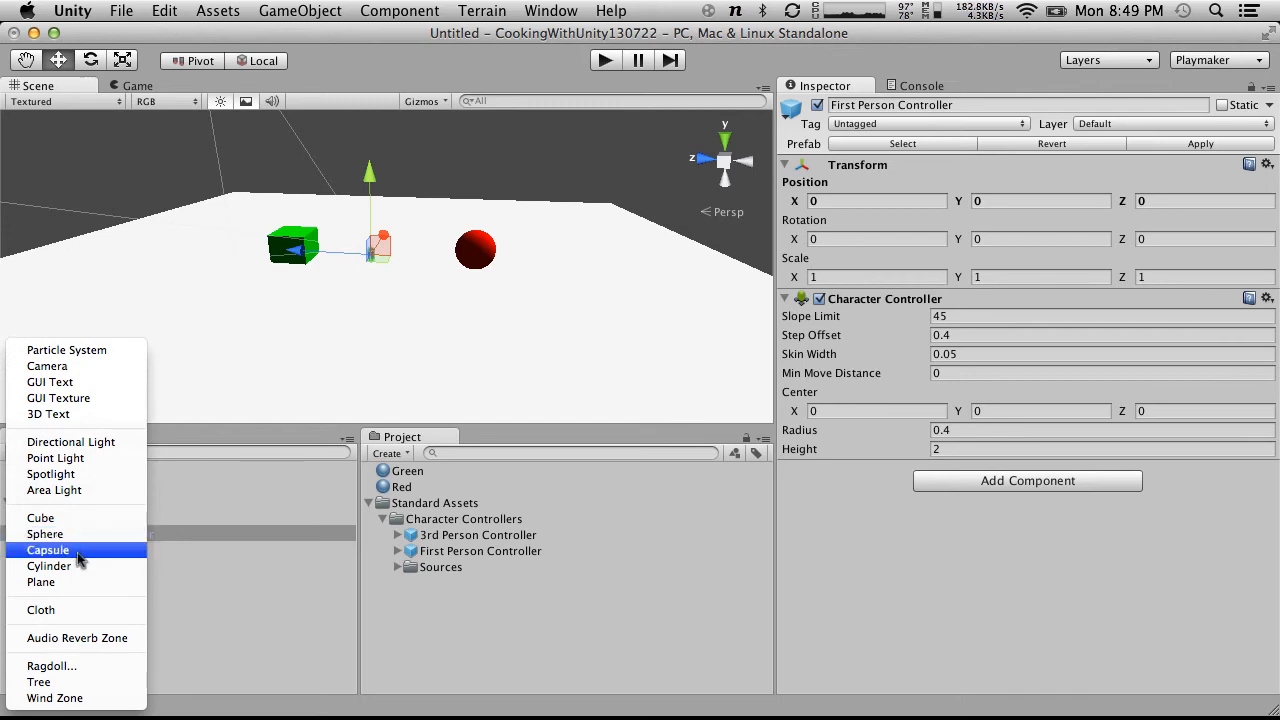
left_click(80, 551)
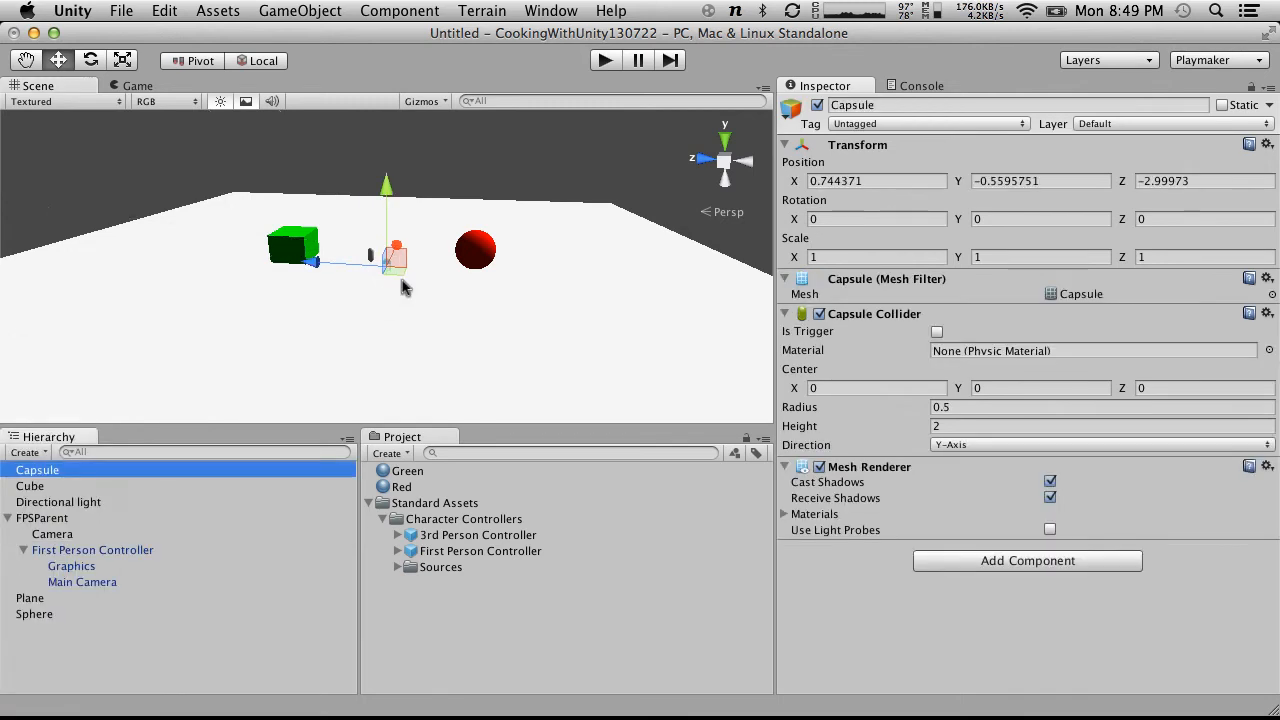
Set the capsule's X rotation to 90 and raise it above the plane to a Y position of about 1.86
left_click_drag(400, 277, 196, 345, "alt")
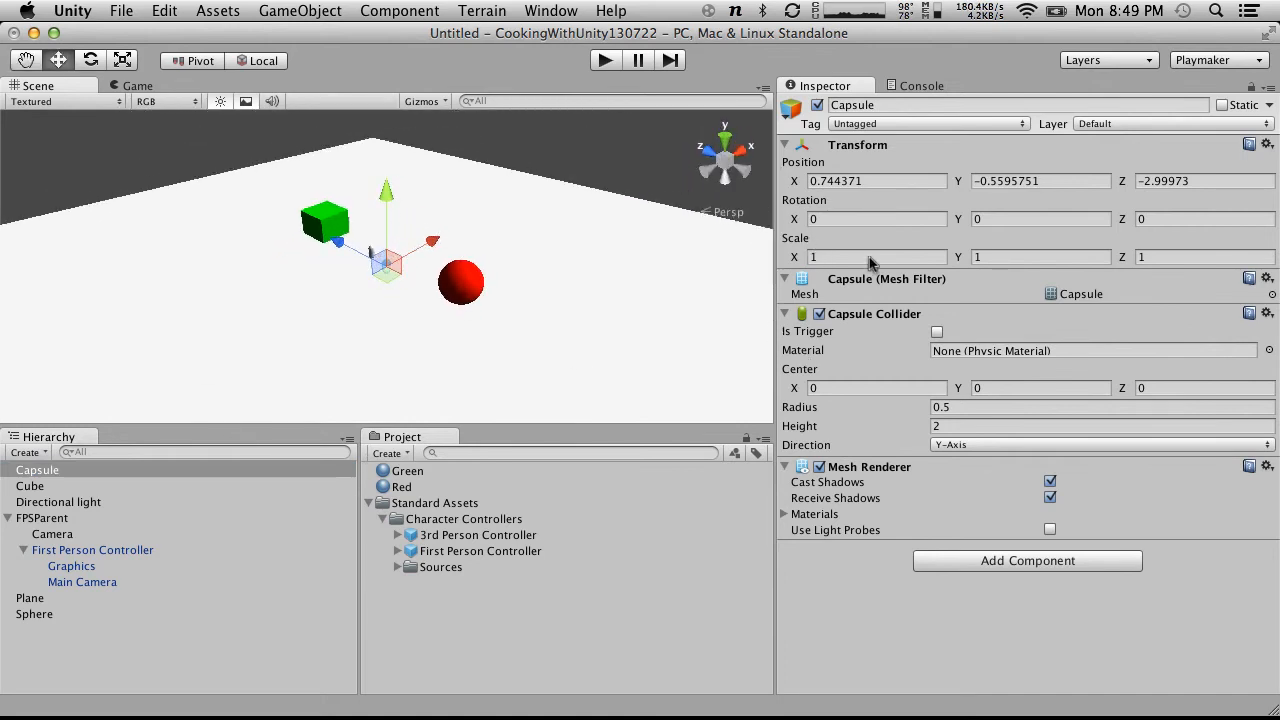
left_click(857, 219)
type("90")
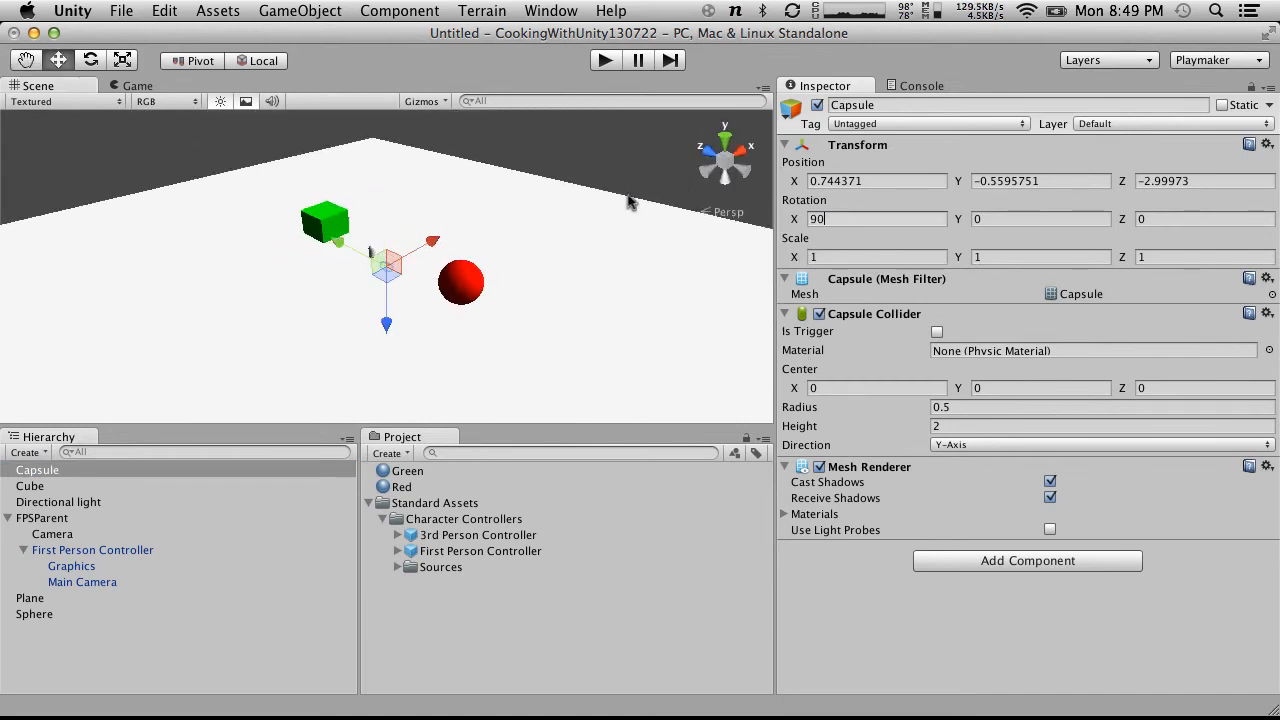
scroll(340, 262, "up", 5)
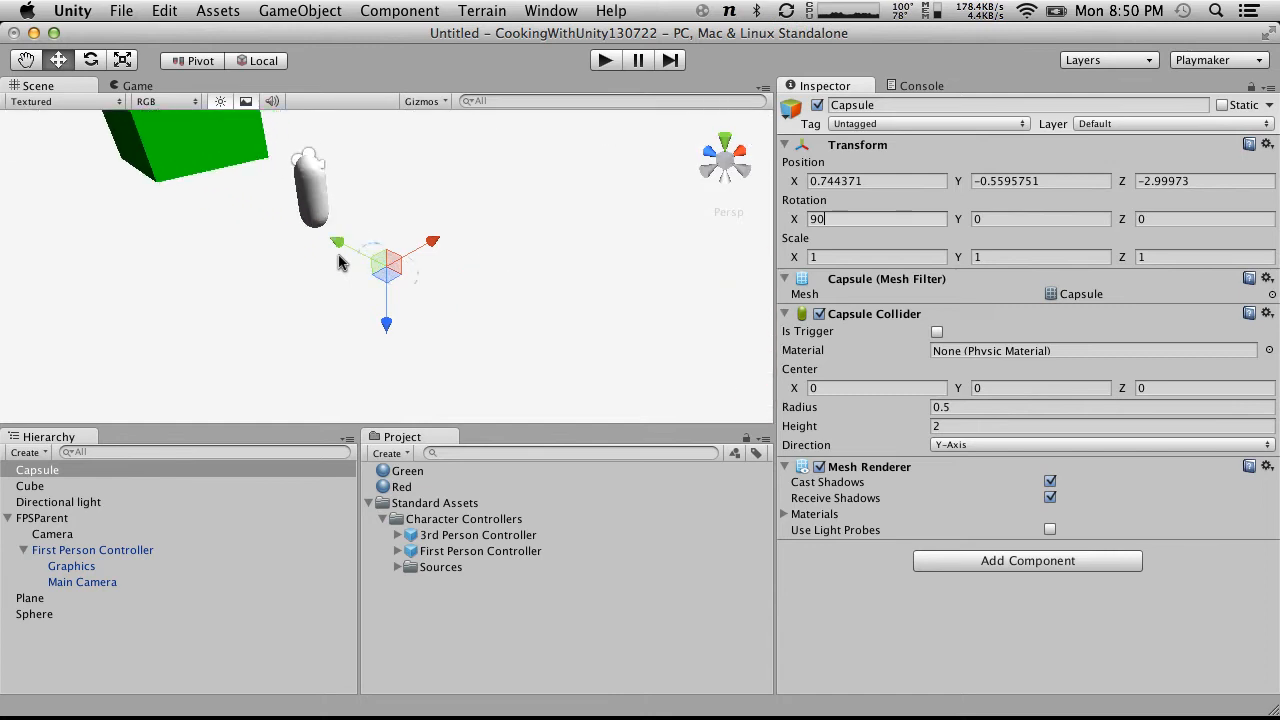
left_click_drag(388, 321, 388, 218)
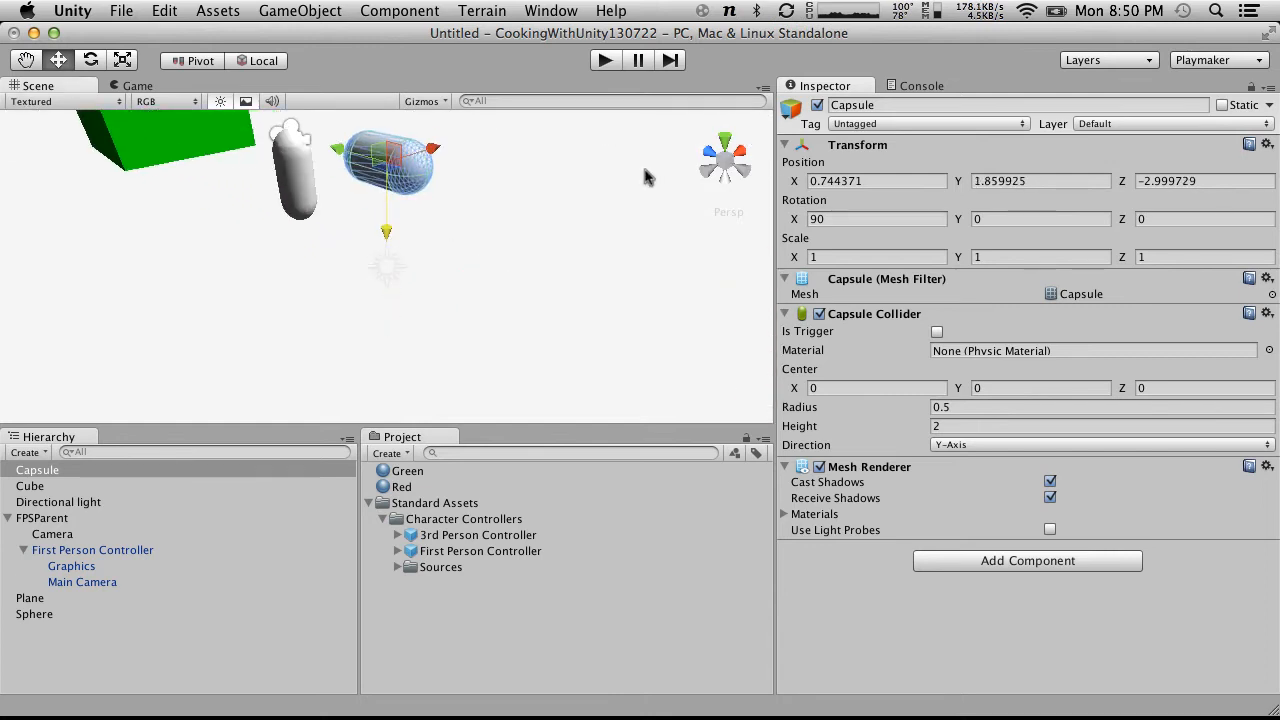
Create a new material in the project and name it Blue
left_click(404, 455)
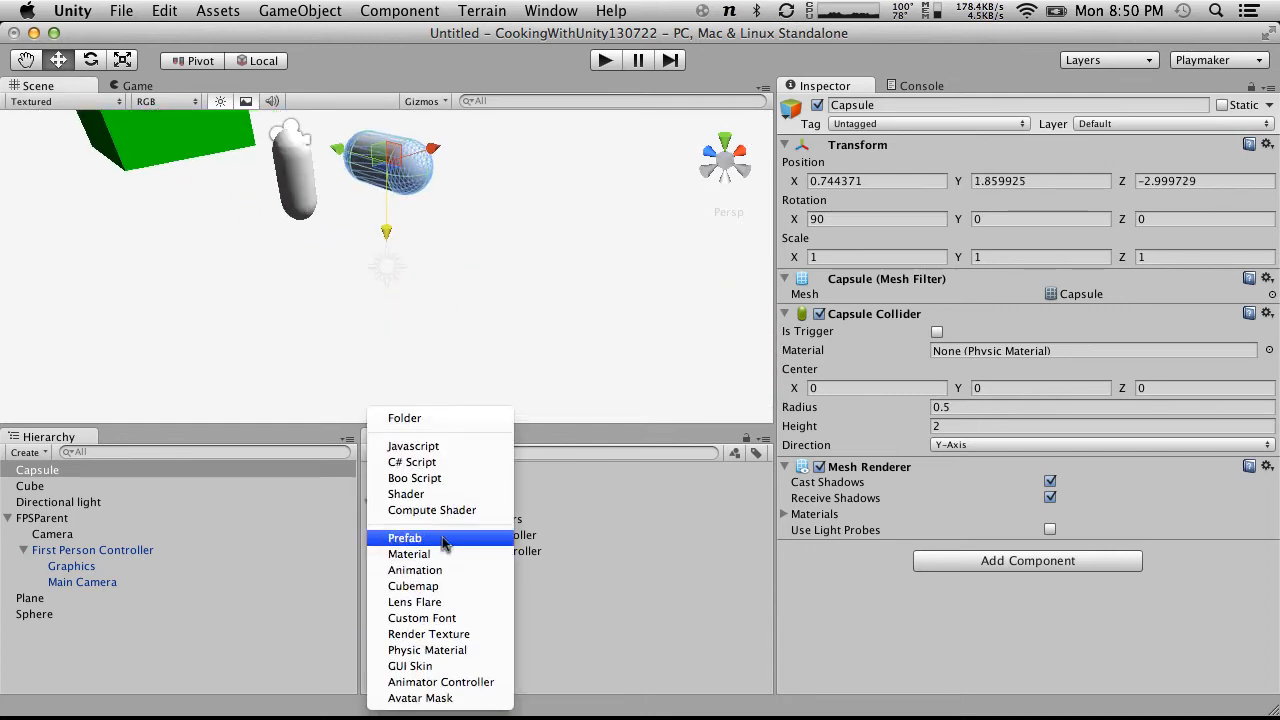
left_click(438, 555)
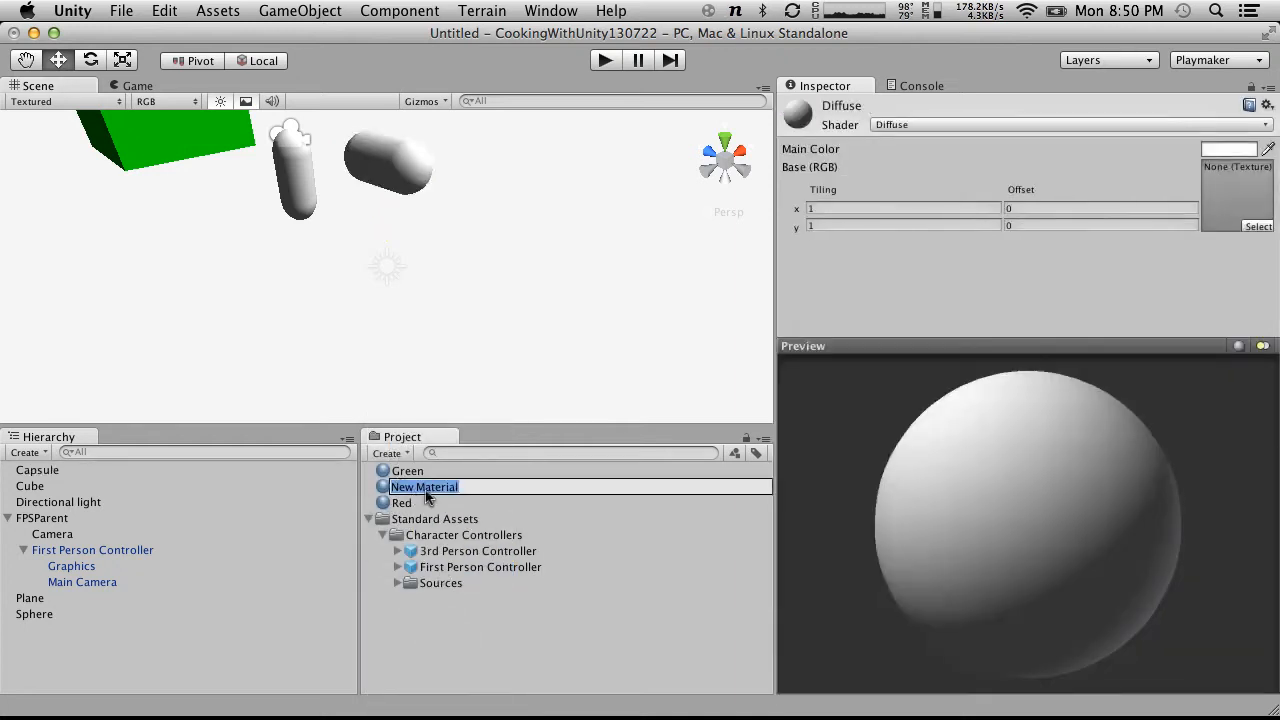
type("Blue")
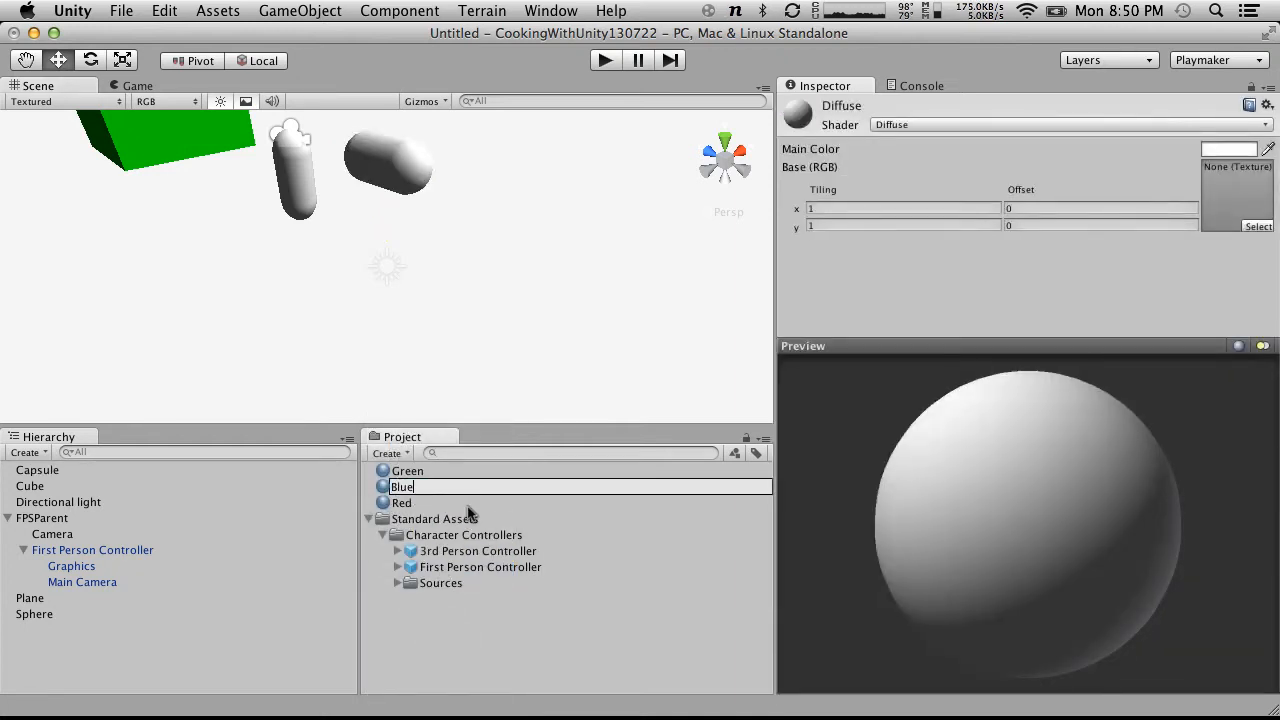
key("Return")
Set the Blue material's main color to pure blue with R 0, G 0 and B 255
left_click(1222, 149)
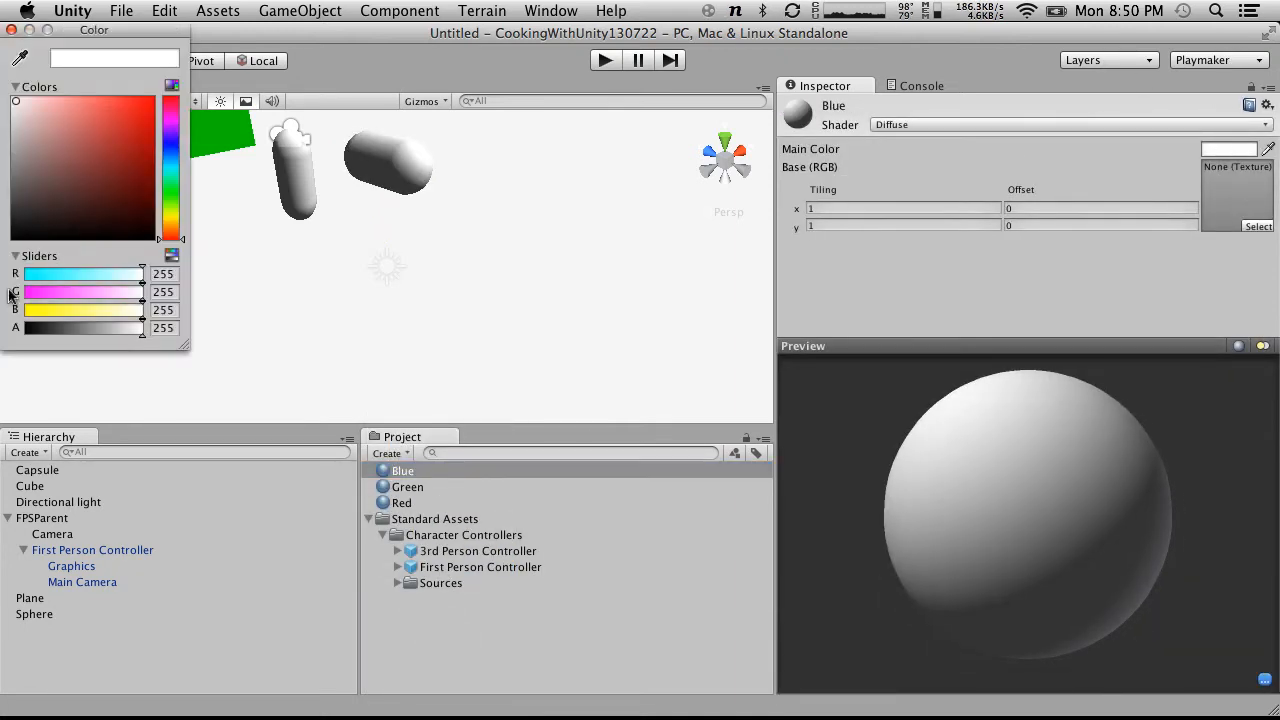
left_click(178, 145)
left_click_drag(53, 281, 3, 281)
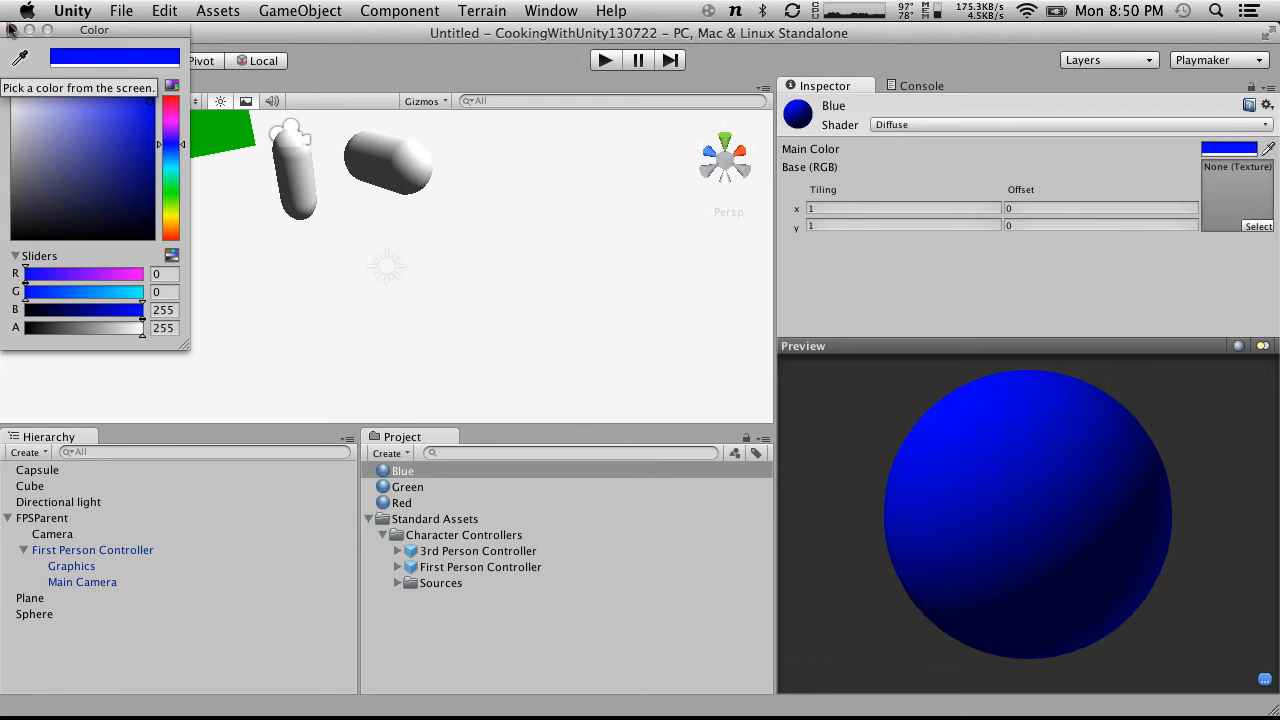
left_click(11, 29)
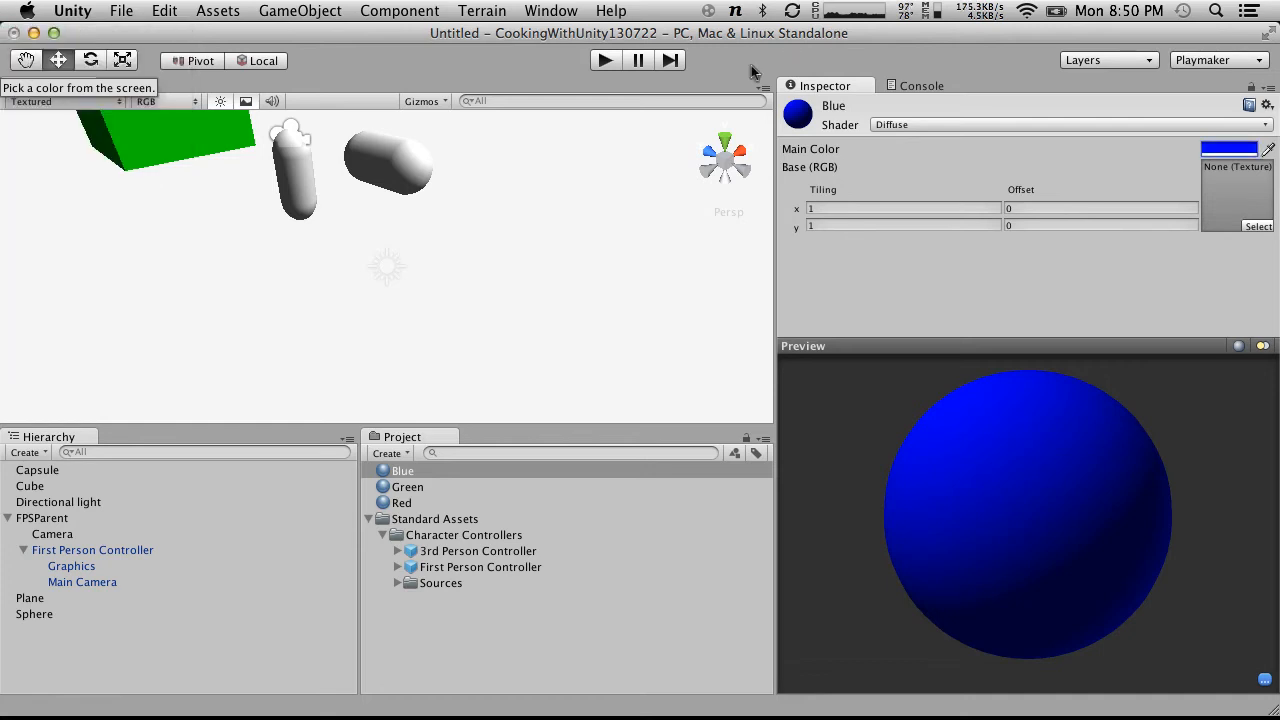
Switch the projection of the minimap camera under FPSParent to Orthographic
left_click(56, 520)
left_click(78, 550)
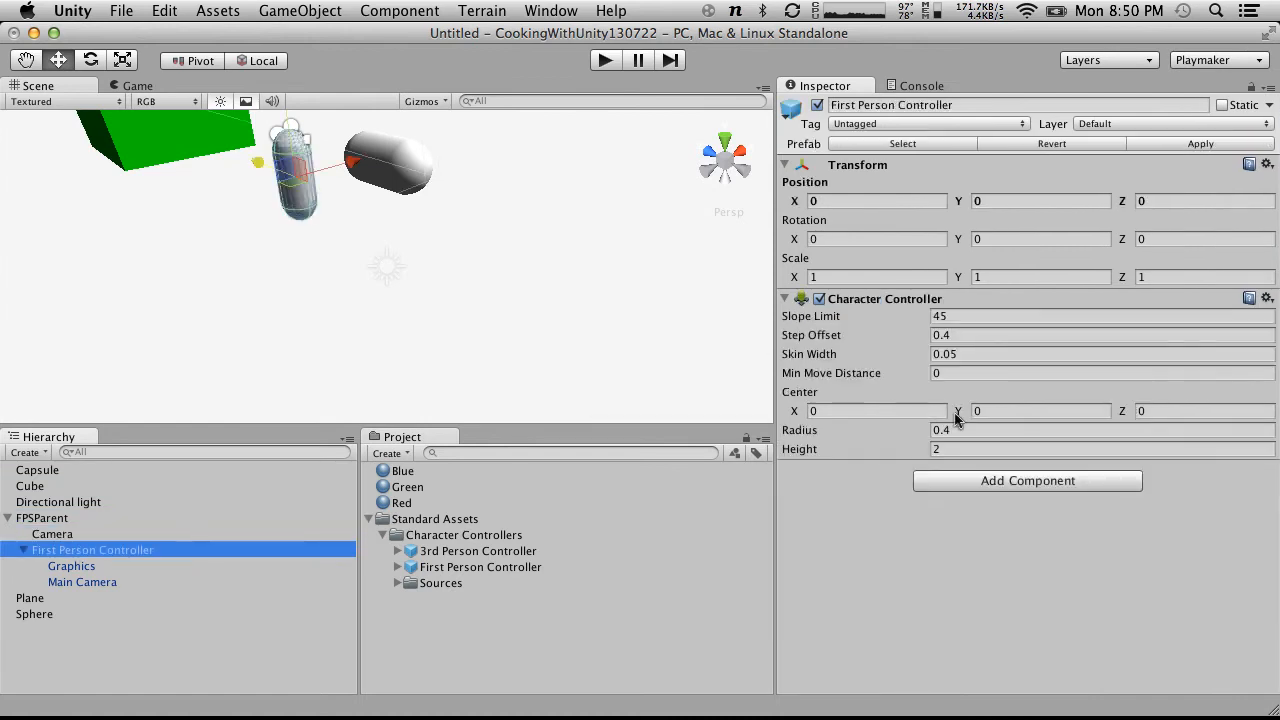
left_click(59, 534)
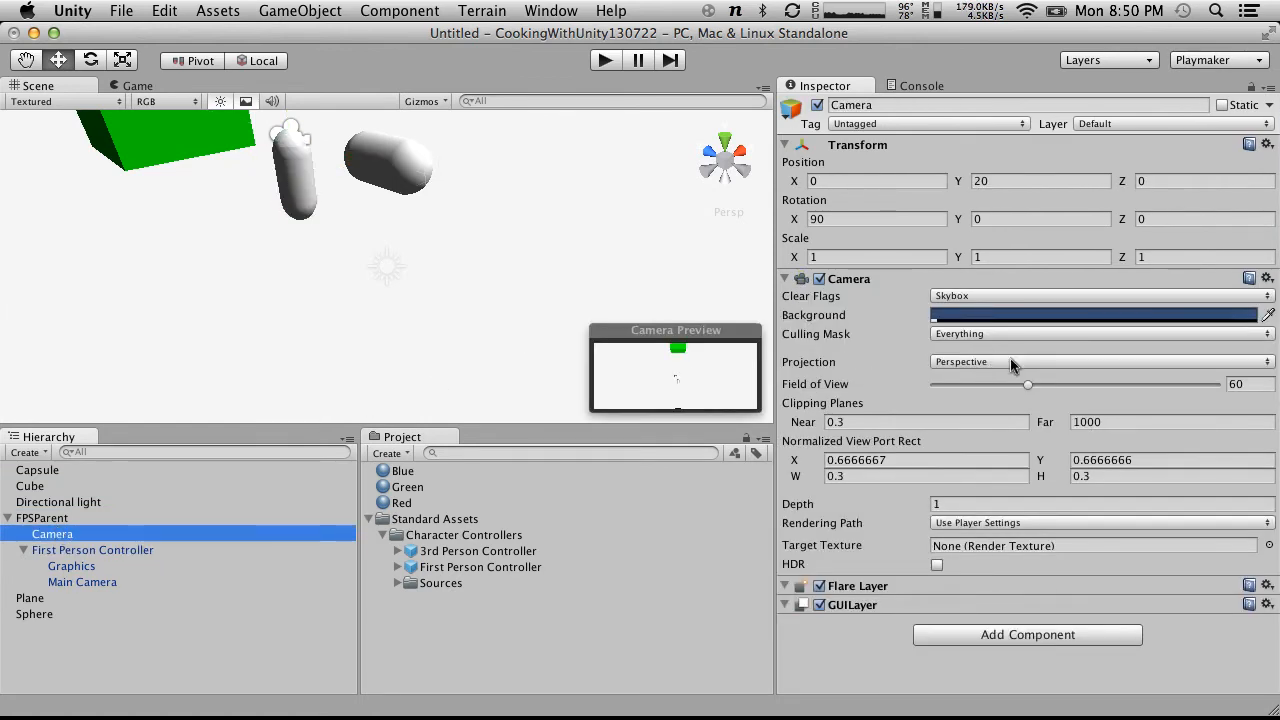
left_click(1008, 362)
left_click(995, 379)
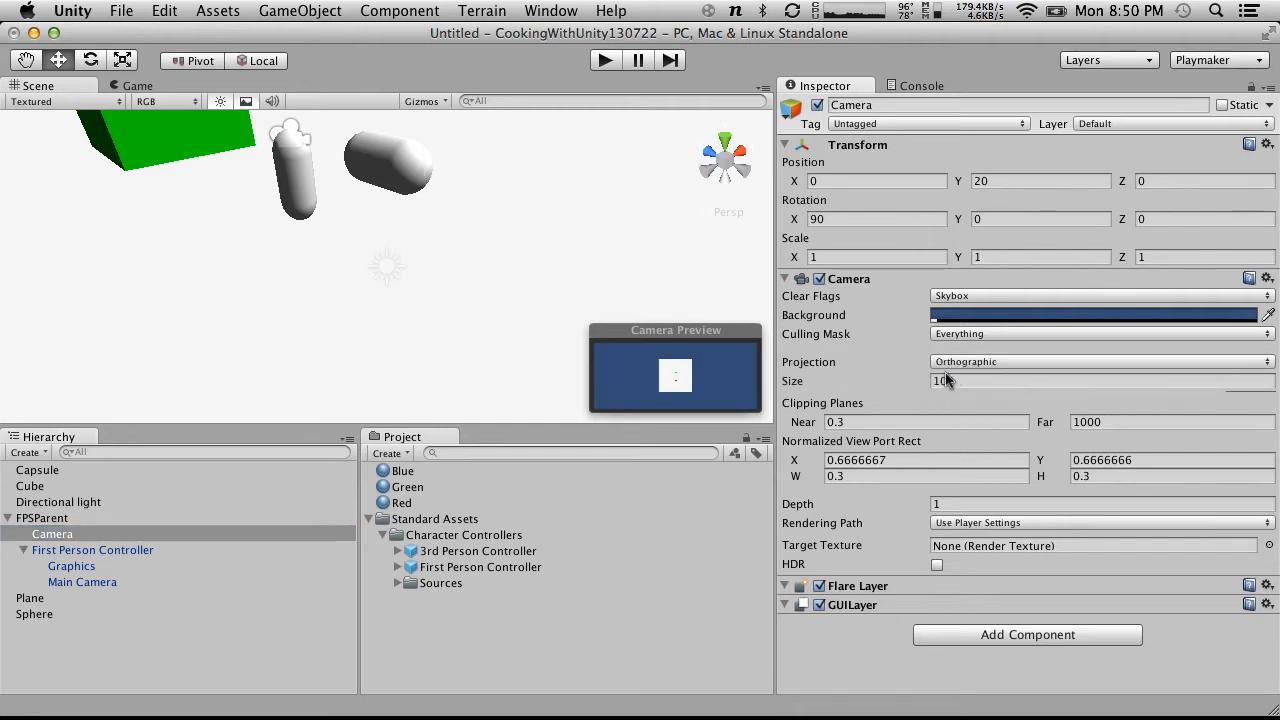
Set the minimap camera's orthographic size to 20
left_click(981, 380)
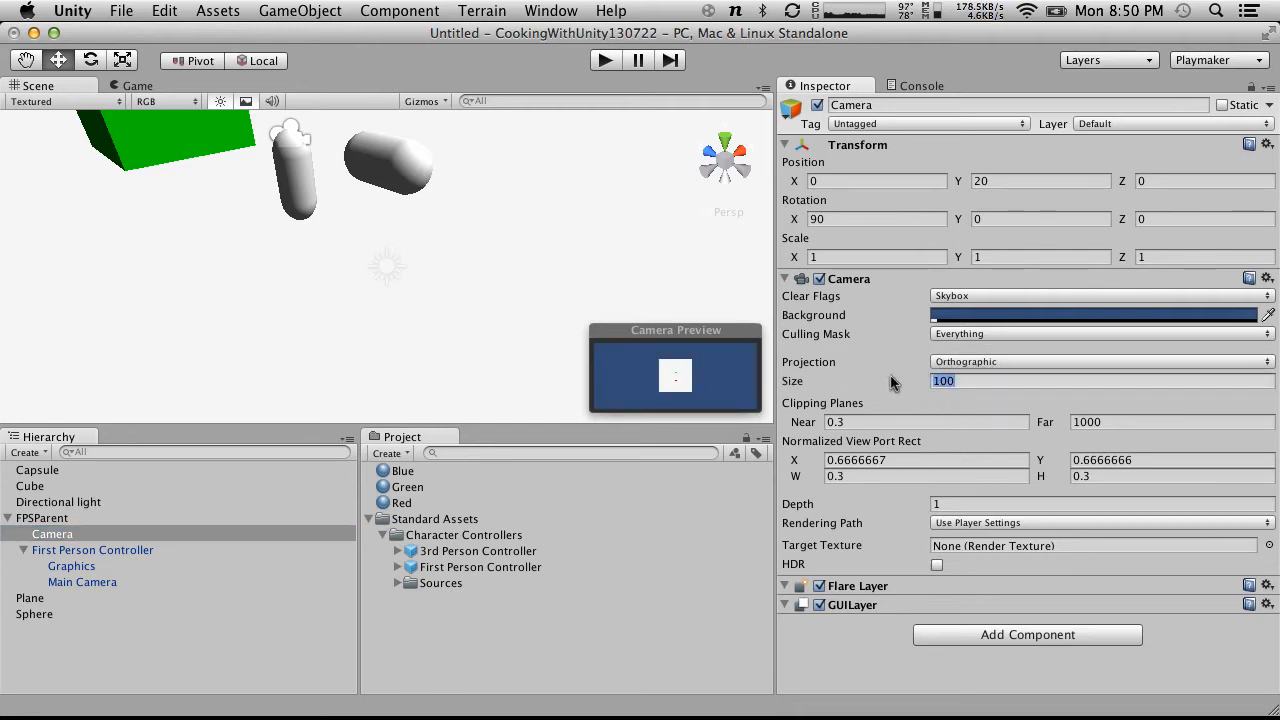
type("50")
key("BackSpace")
key("BackSpace")
type("3")
key("BackSpace")
type("25")
key("BackSpace")
type("0")
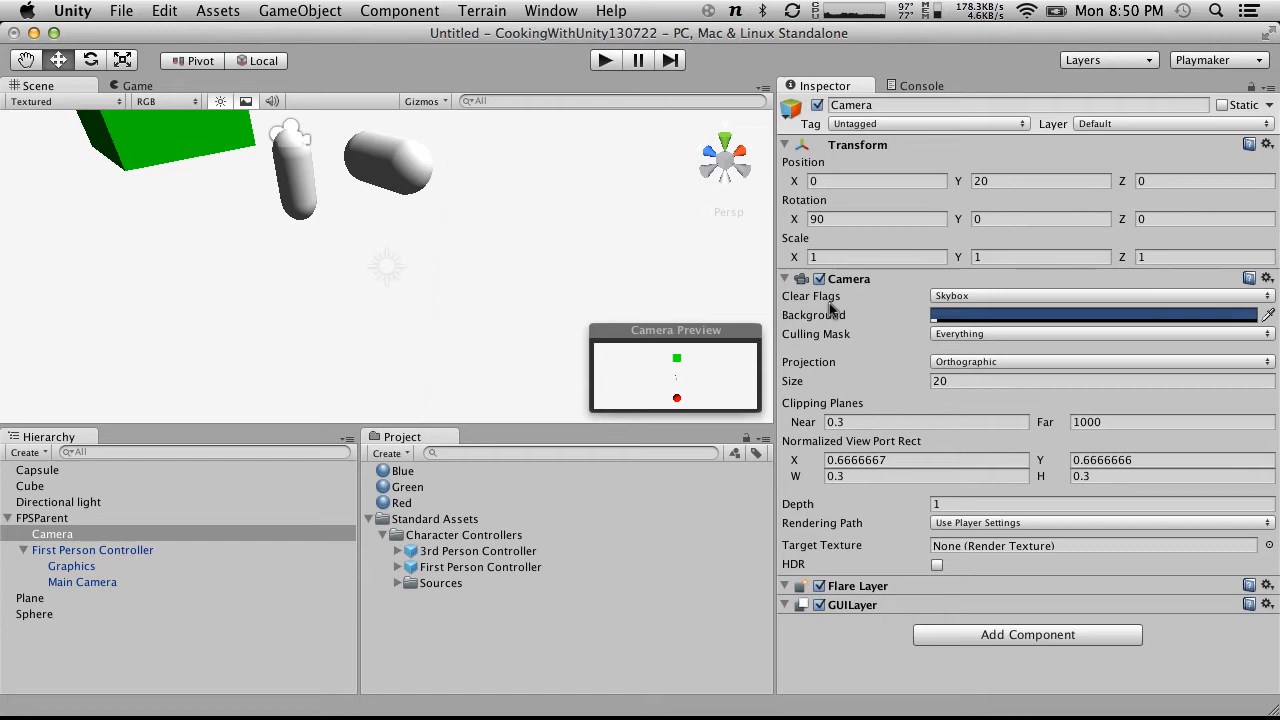
Play-test the scene, walking the player around to check the minimap view, and stop the game
left_click(596, 61)
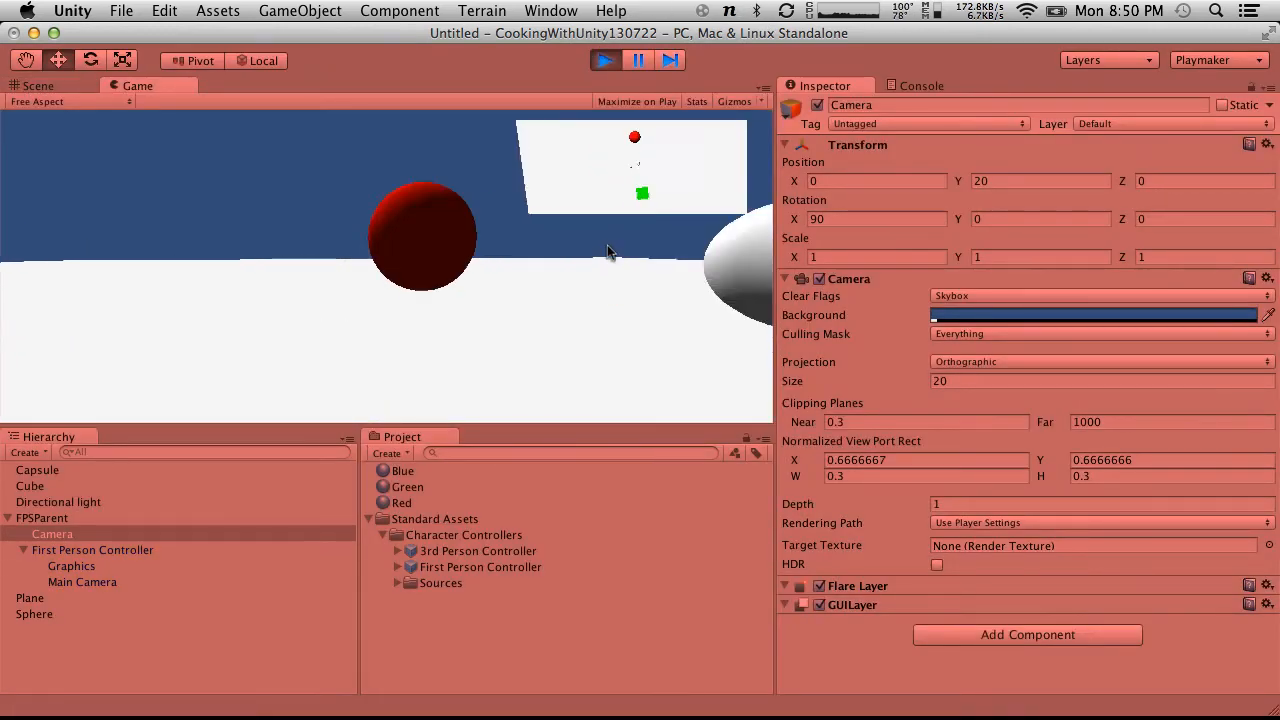
key("w")
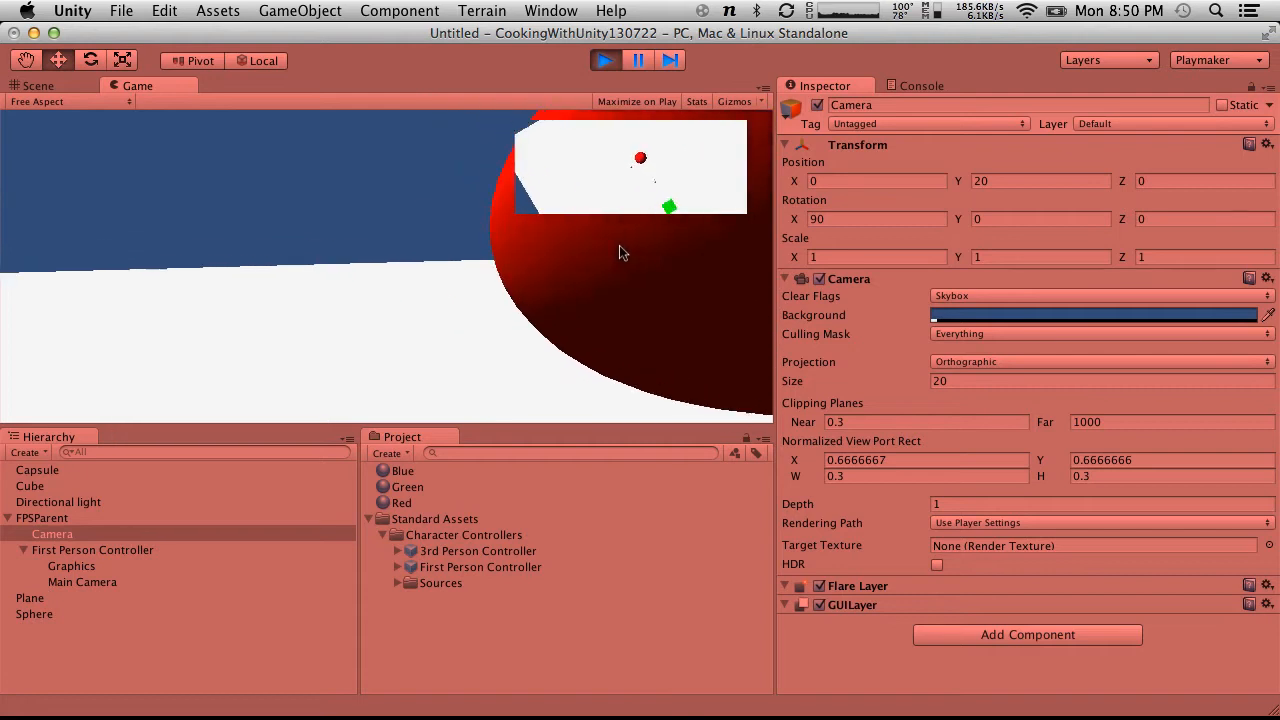
key("w")
key("w")
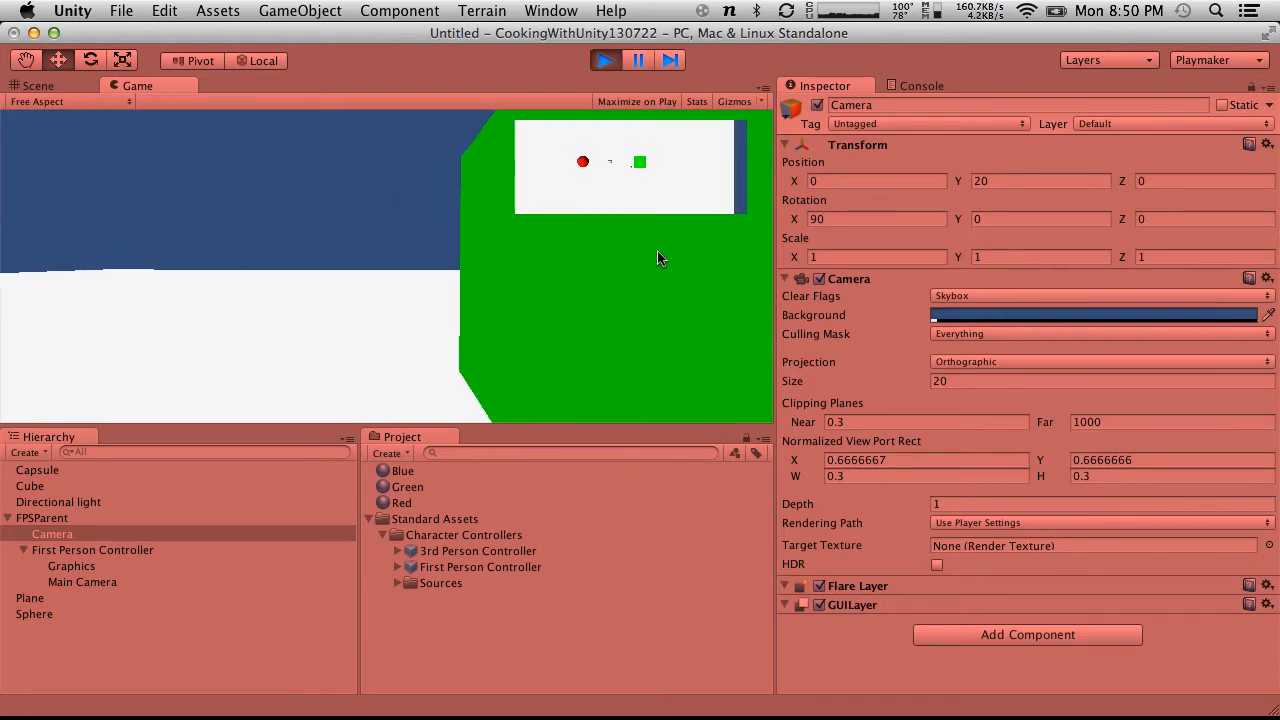
key("w")
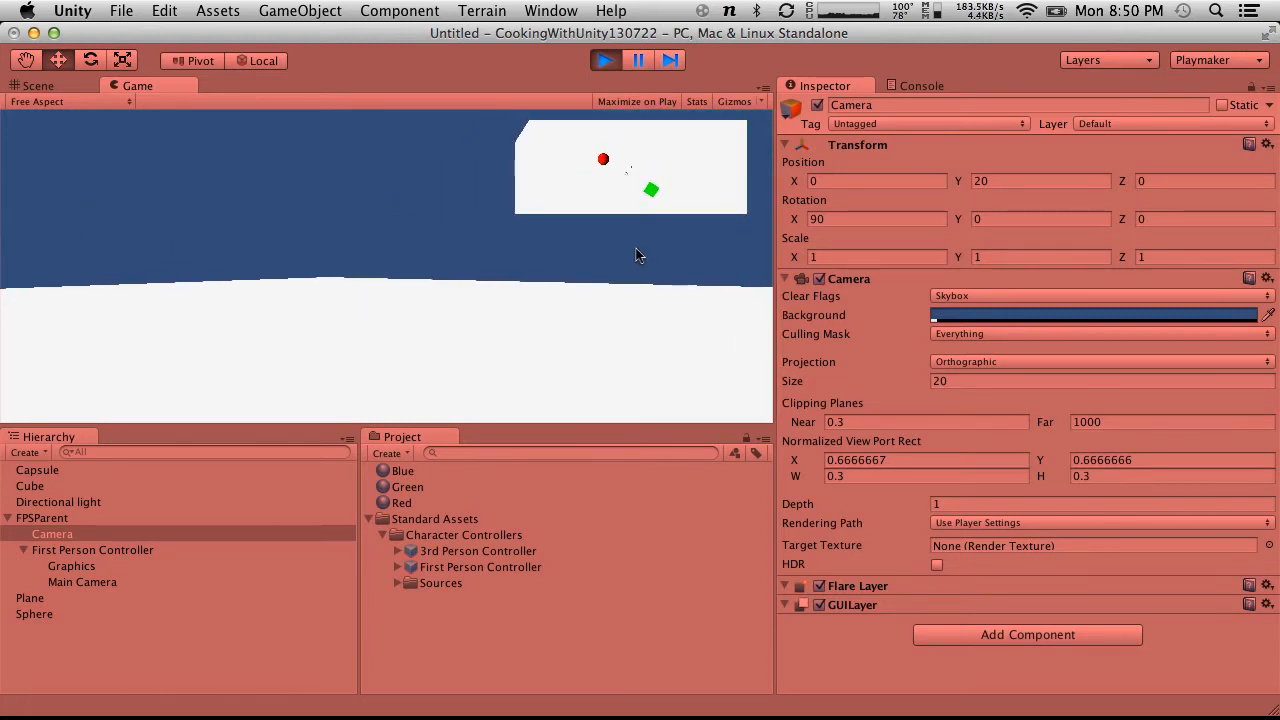
key("super+p")
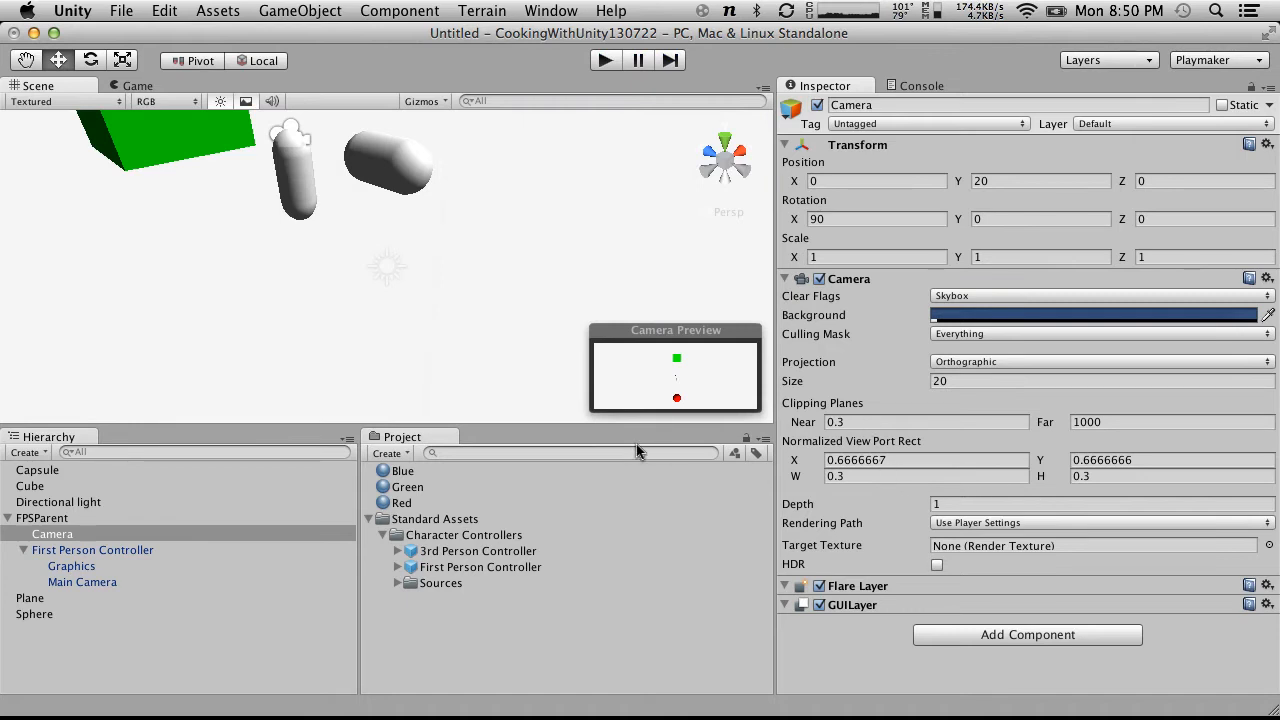
Set the minimap camera's orthographic size to 15 and play-test the minimap briefly
left_click(1010, 387)
type("15")
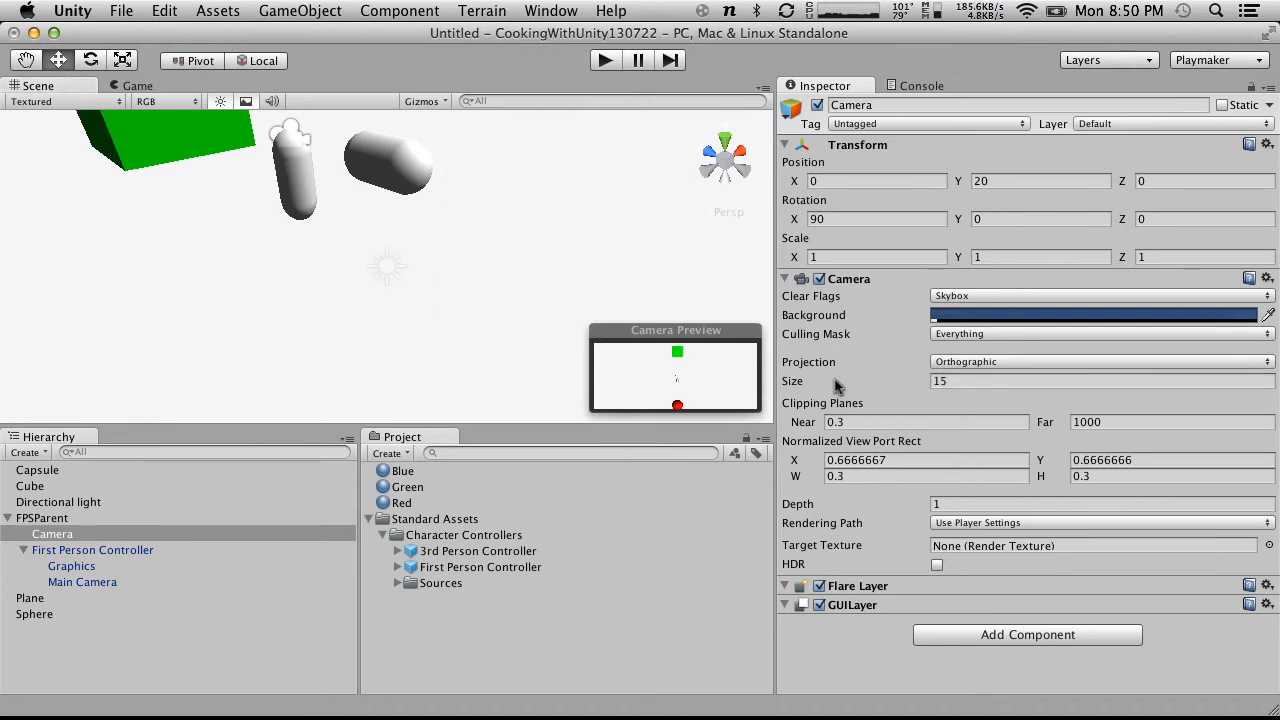
left_click(607, 62)
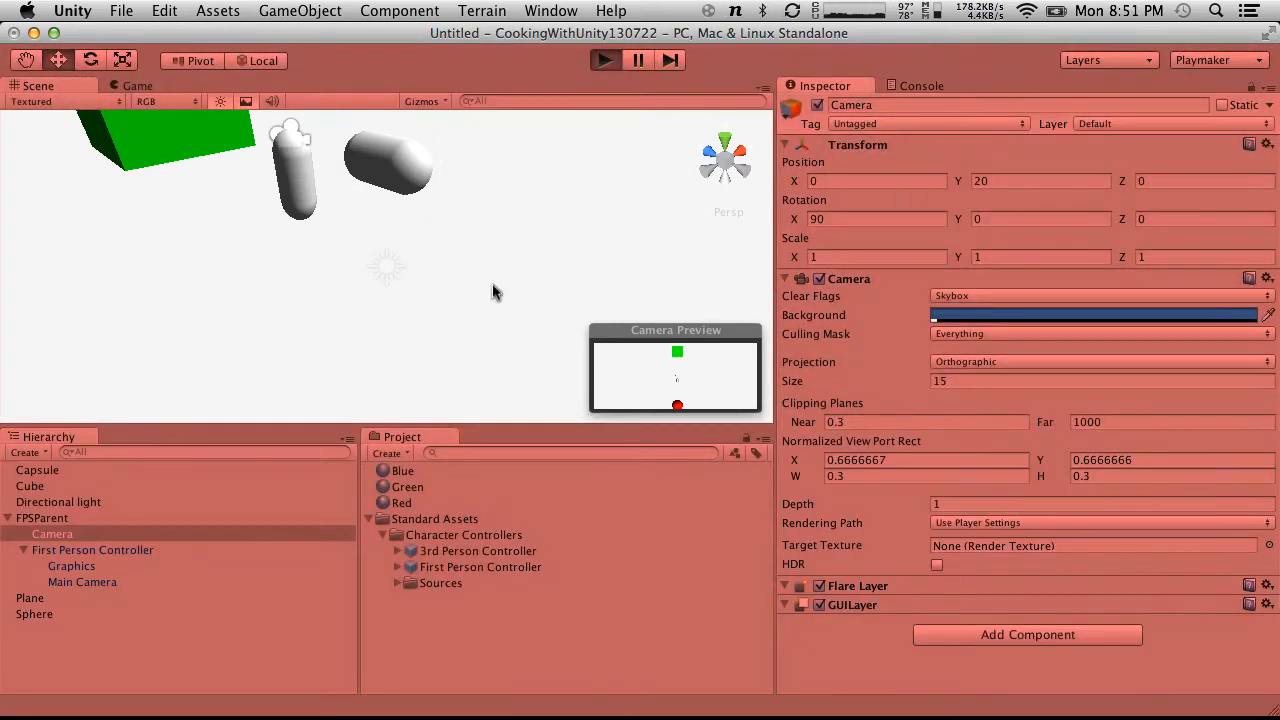
key("w")
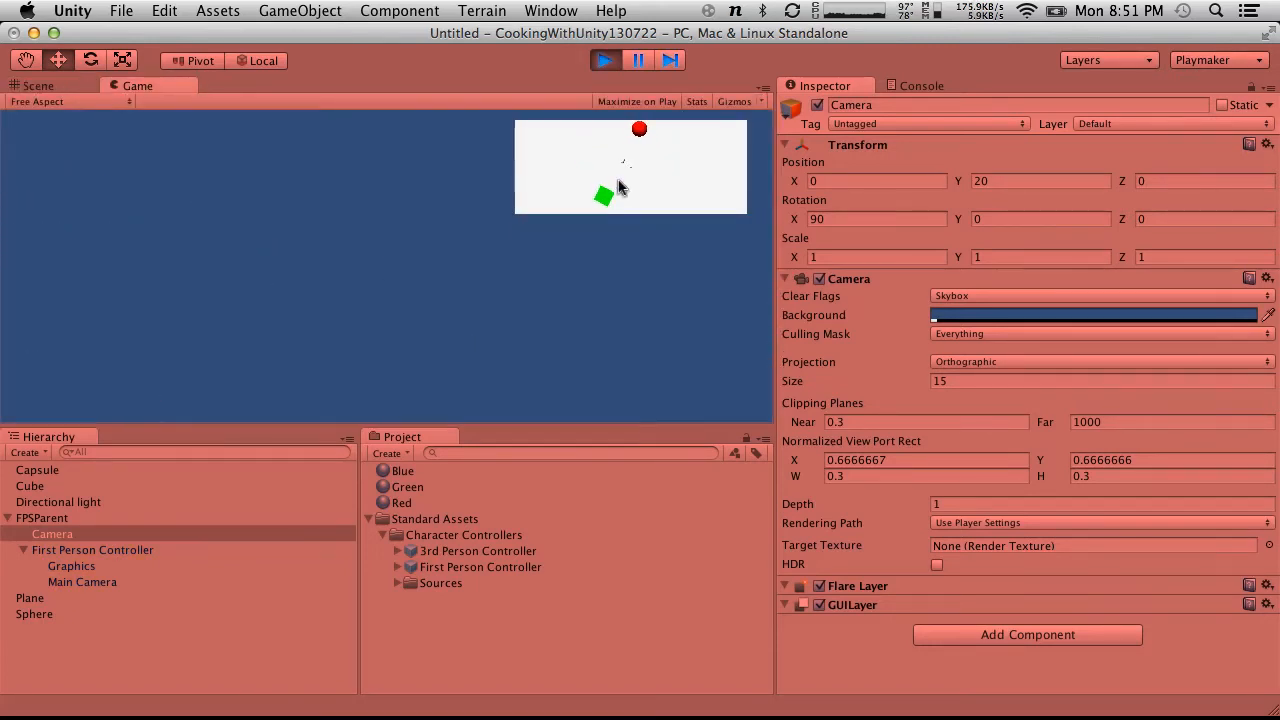
left_click(605, 61)
Apply the Blue material to the capsule
left_click(403, 165)
left_click_drag(400, 471, 410, 193)
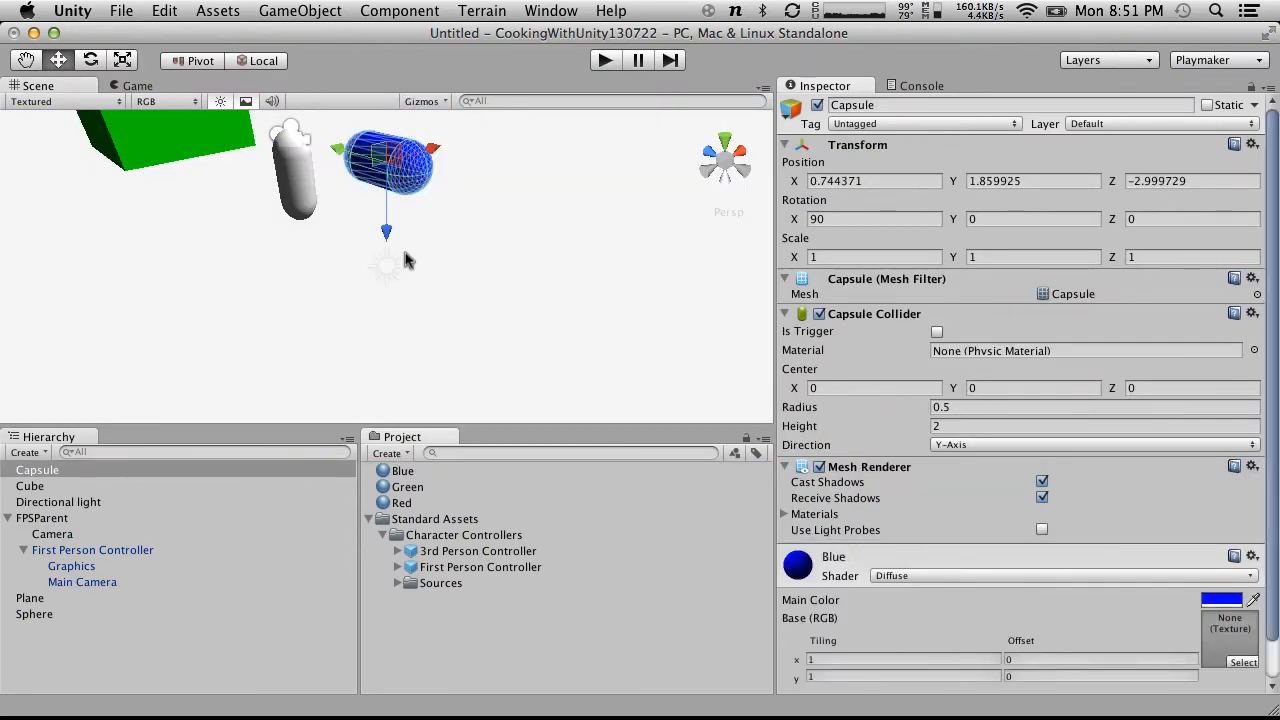
Define a new layer named Minimap in User Layer 8
left_click(1143, 124)
left_click(1117, 201)
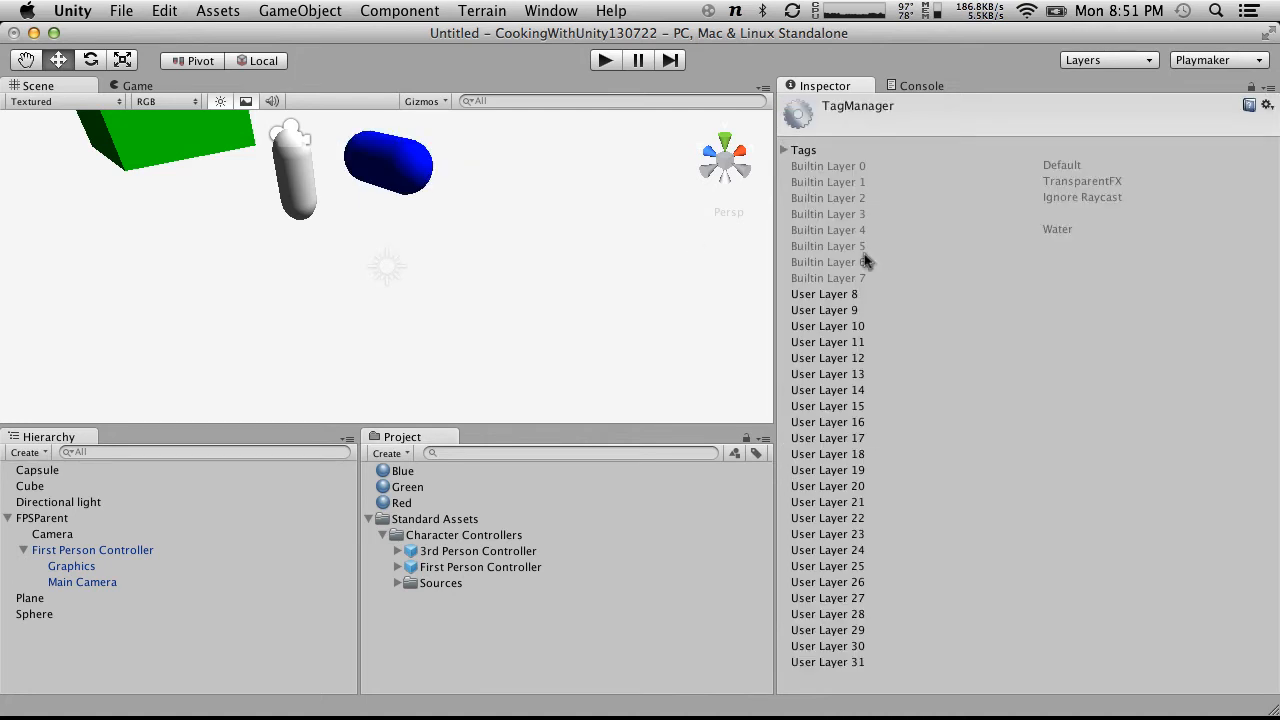
left_click(1050, 294)
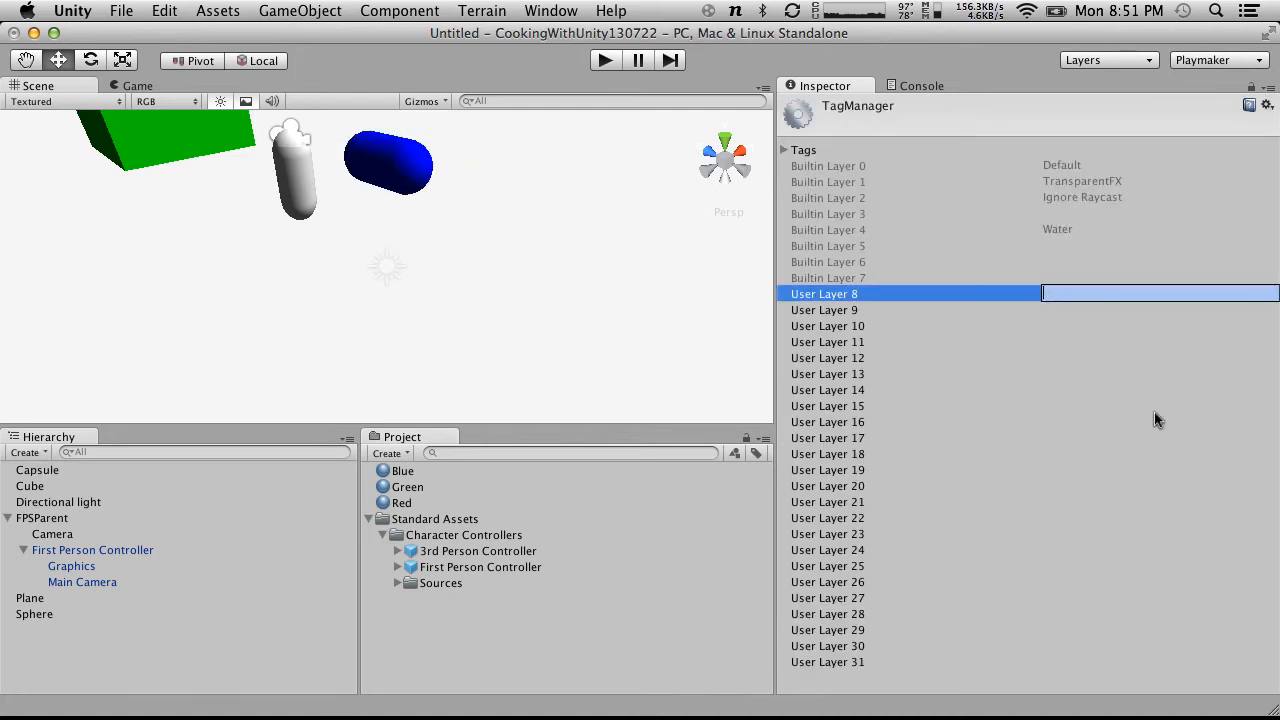
type("Minimap")
key("Return")
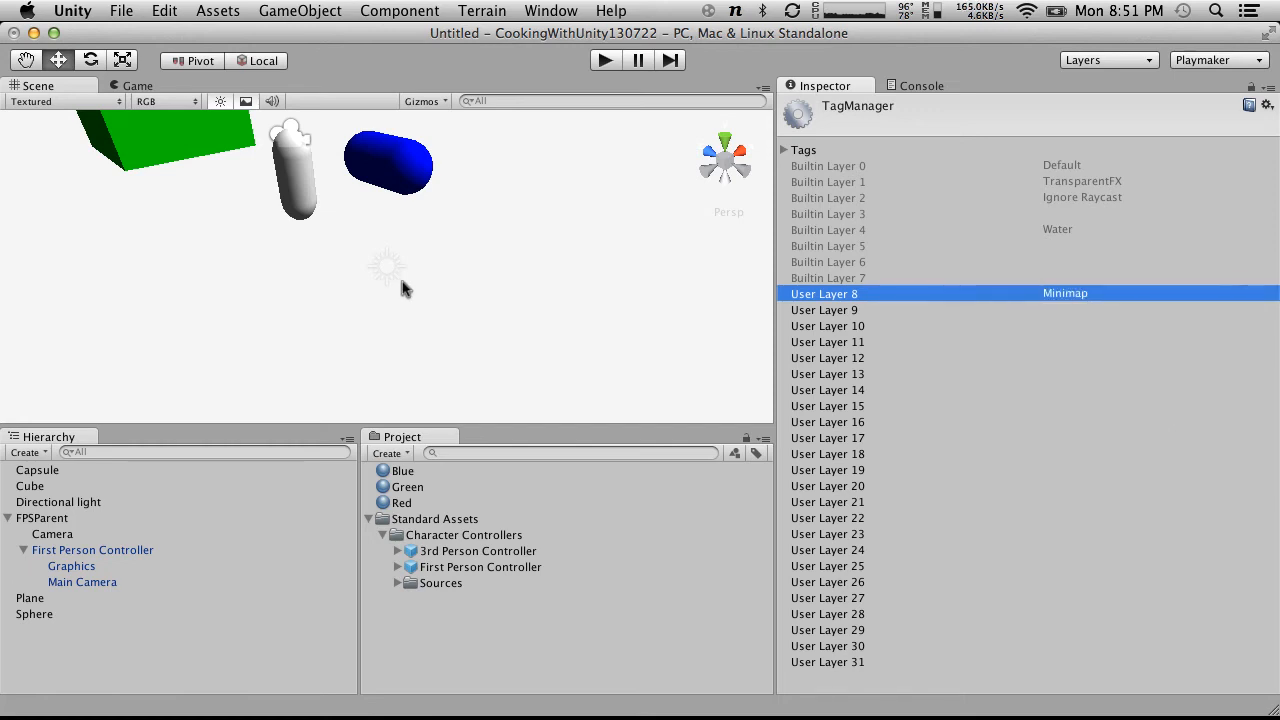
Assign the capsule to the Minimap layer
left_click(389, 150)
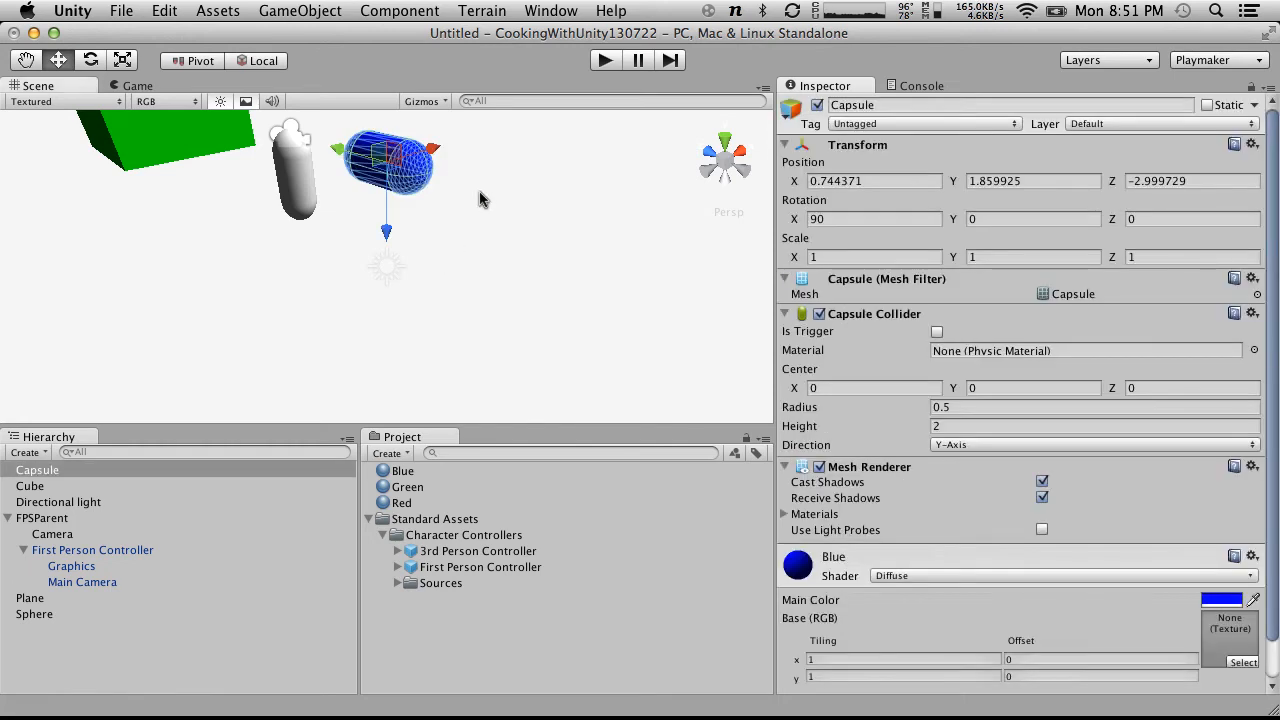
left_click(1108, 128)
left_click(1092, 187)
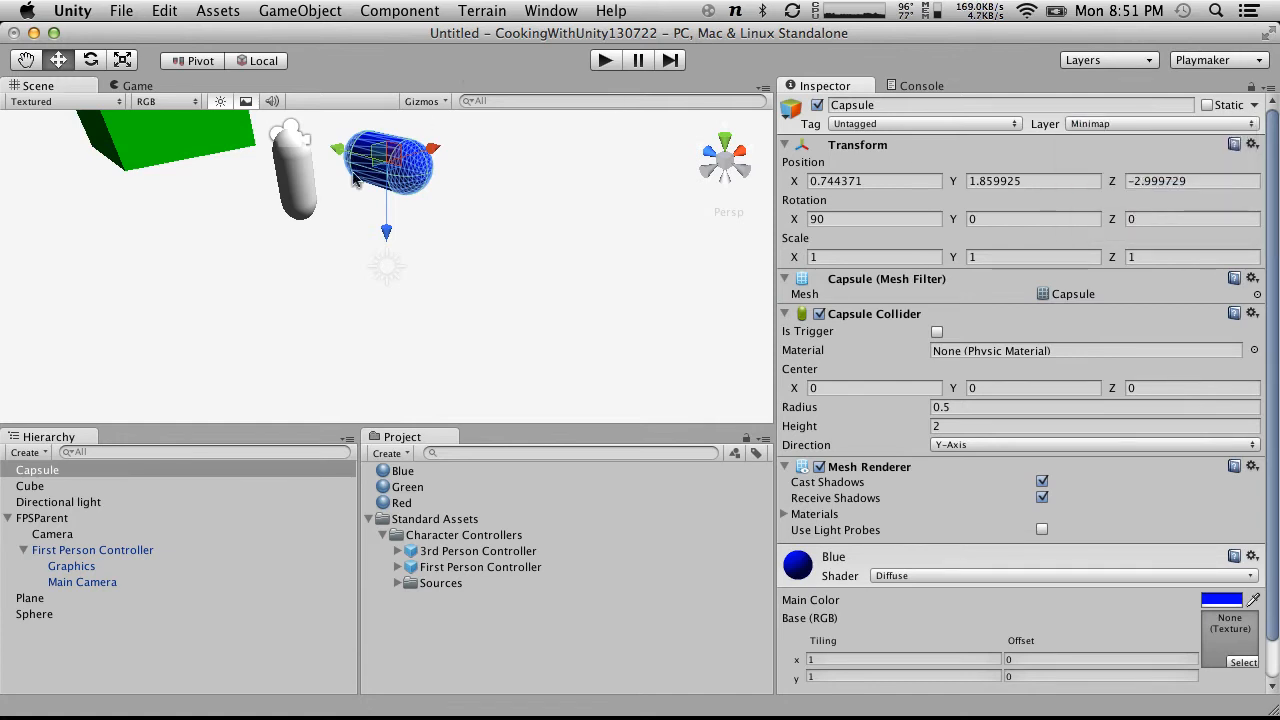
Copy the Transform values of FPSParent onto the capsule so it sits exactly on the player
left_click_drag(333, 190, 420, 195, "alt")
left_click(1252, 144)
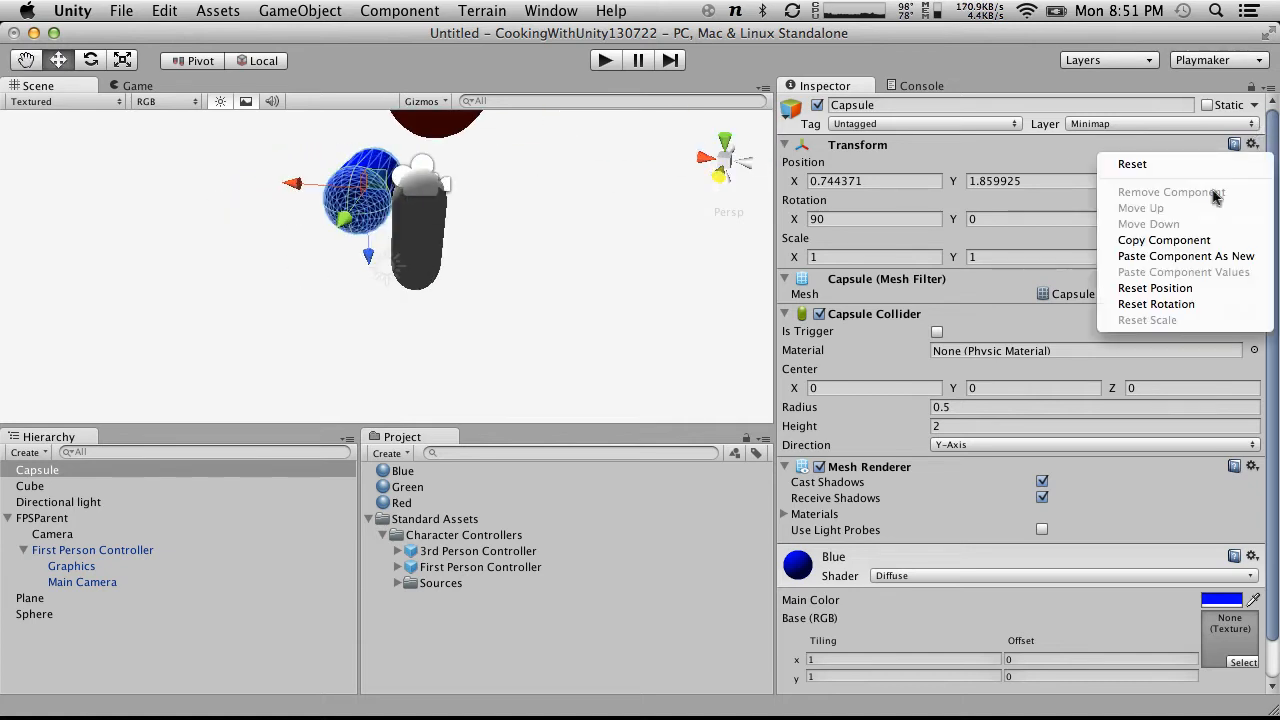
left_click(38, 517)
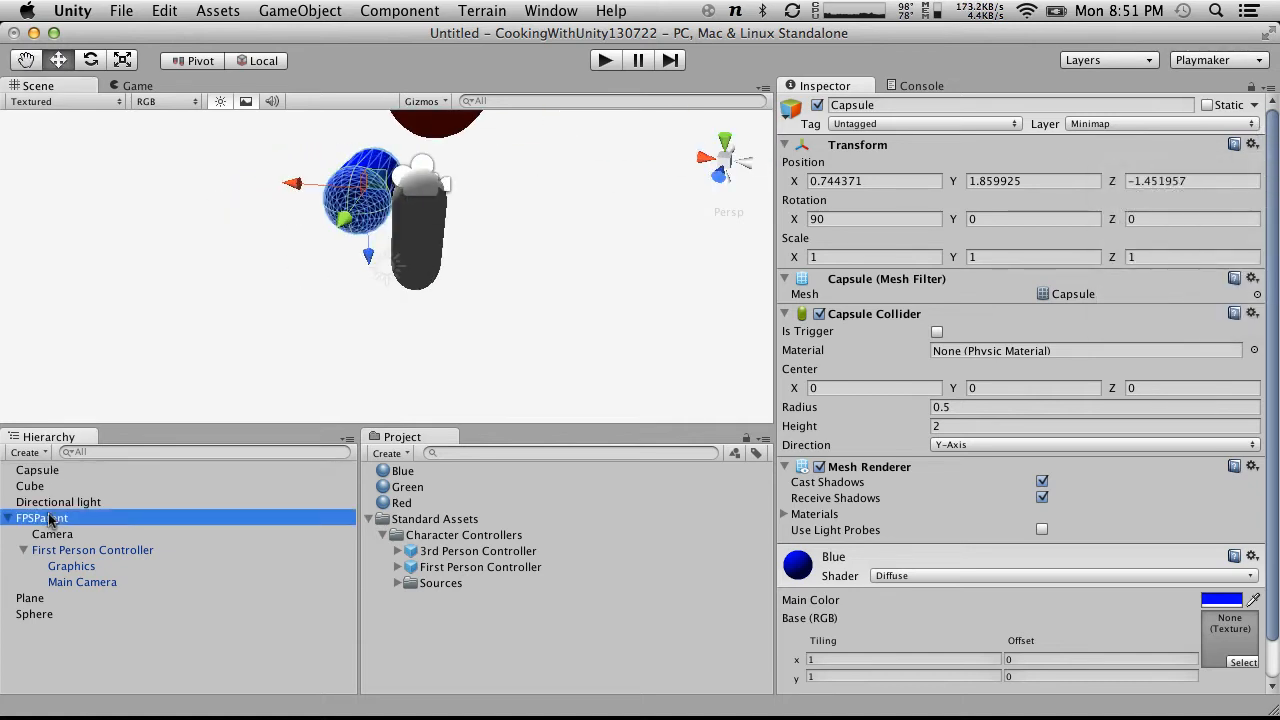
left_click(1252, 144)
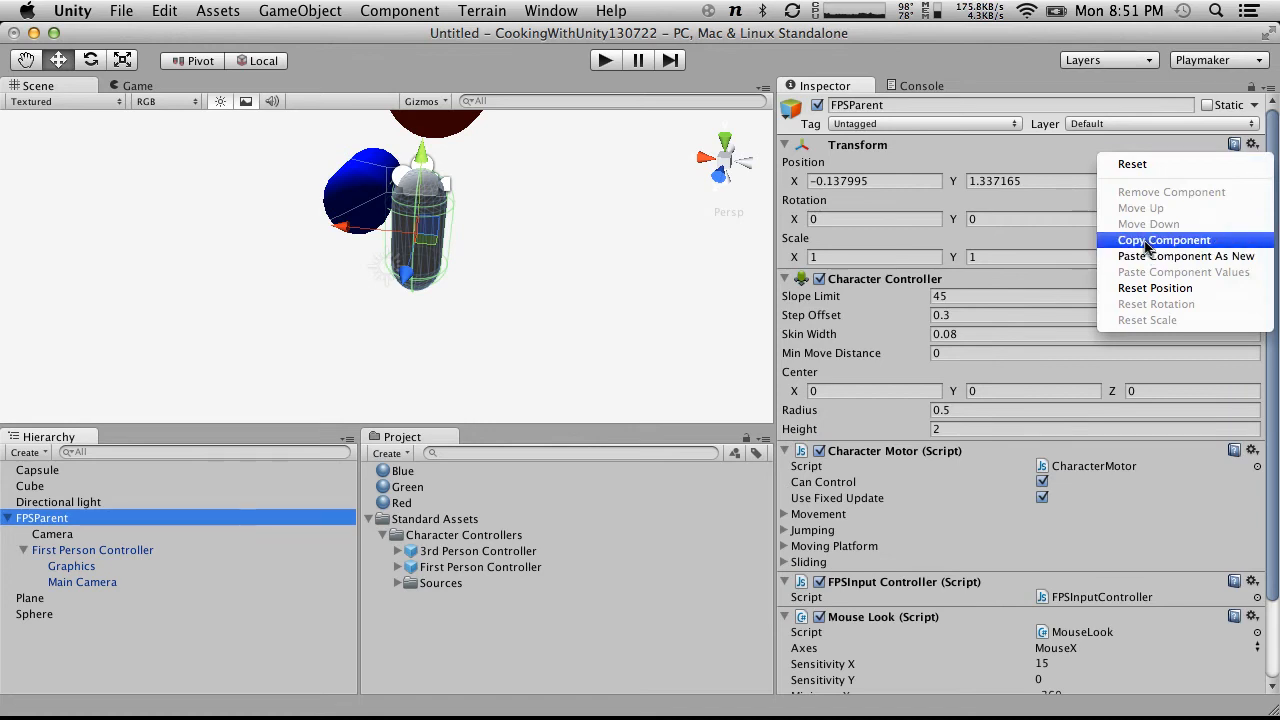
left_click(1175, 238)
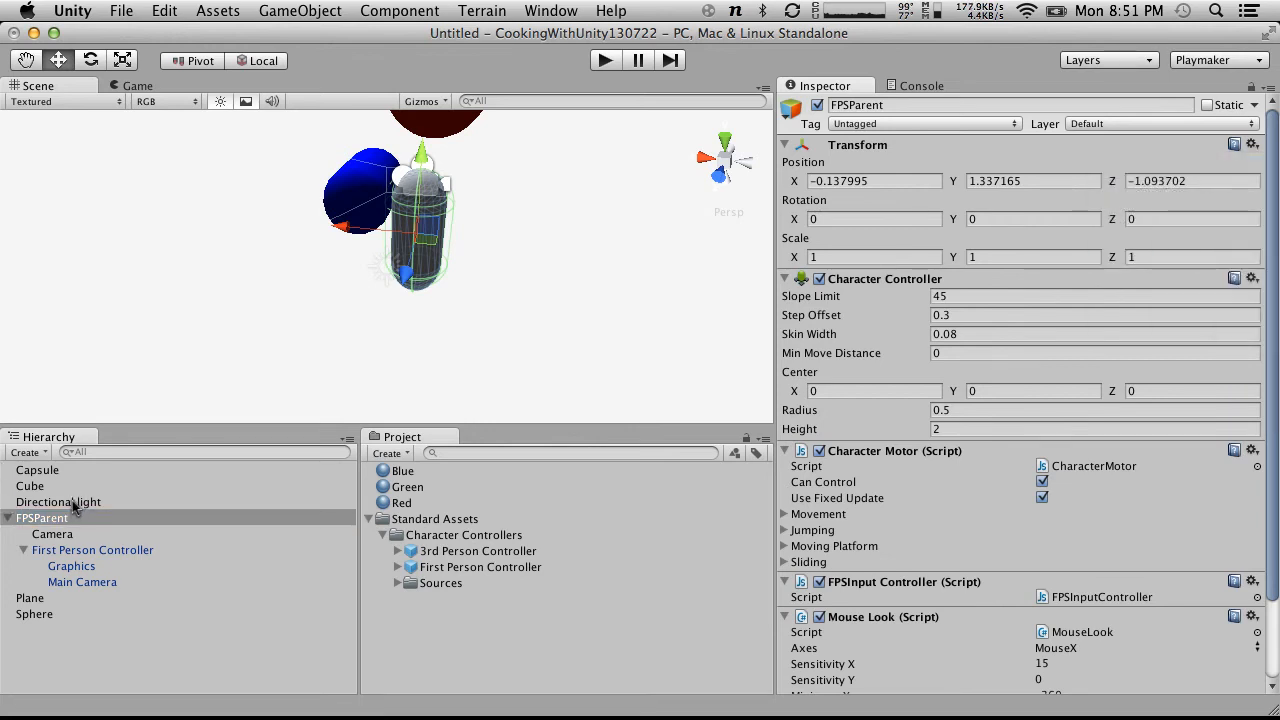
left_click(50, 472)
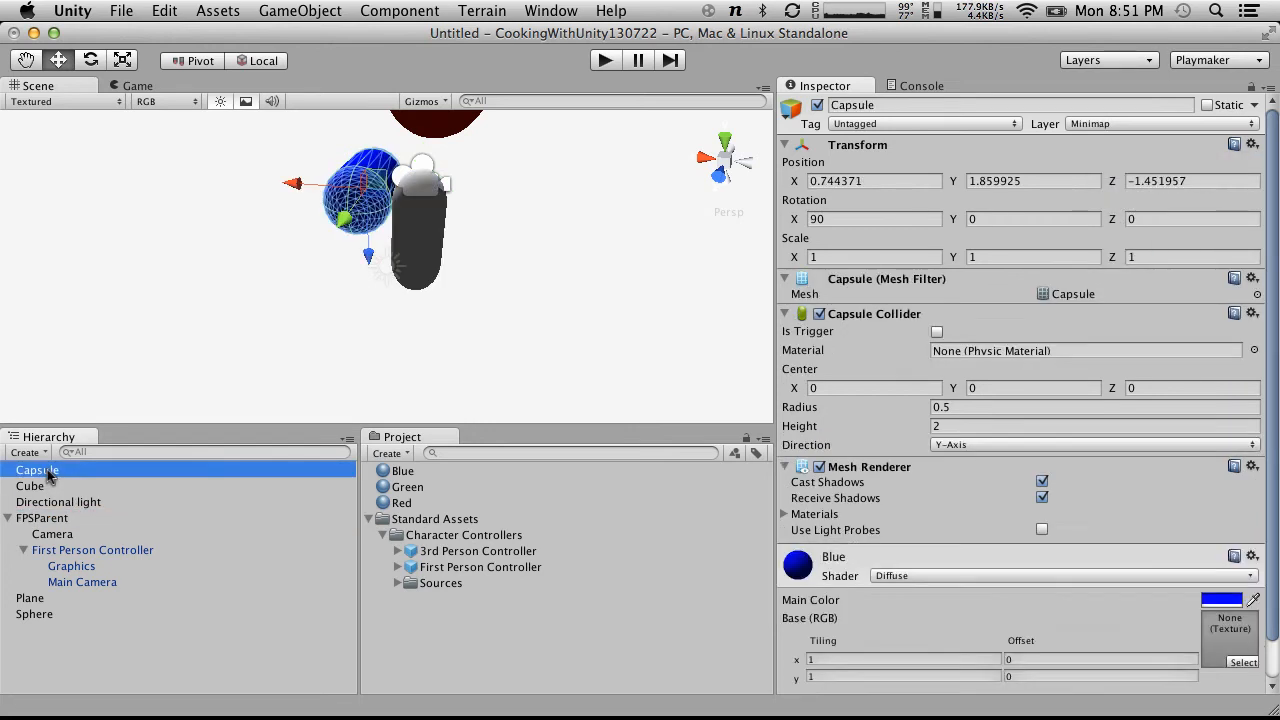
left_click(1252, 144)
left_click(1155, 270)
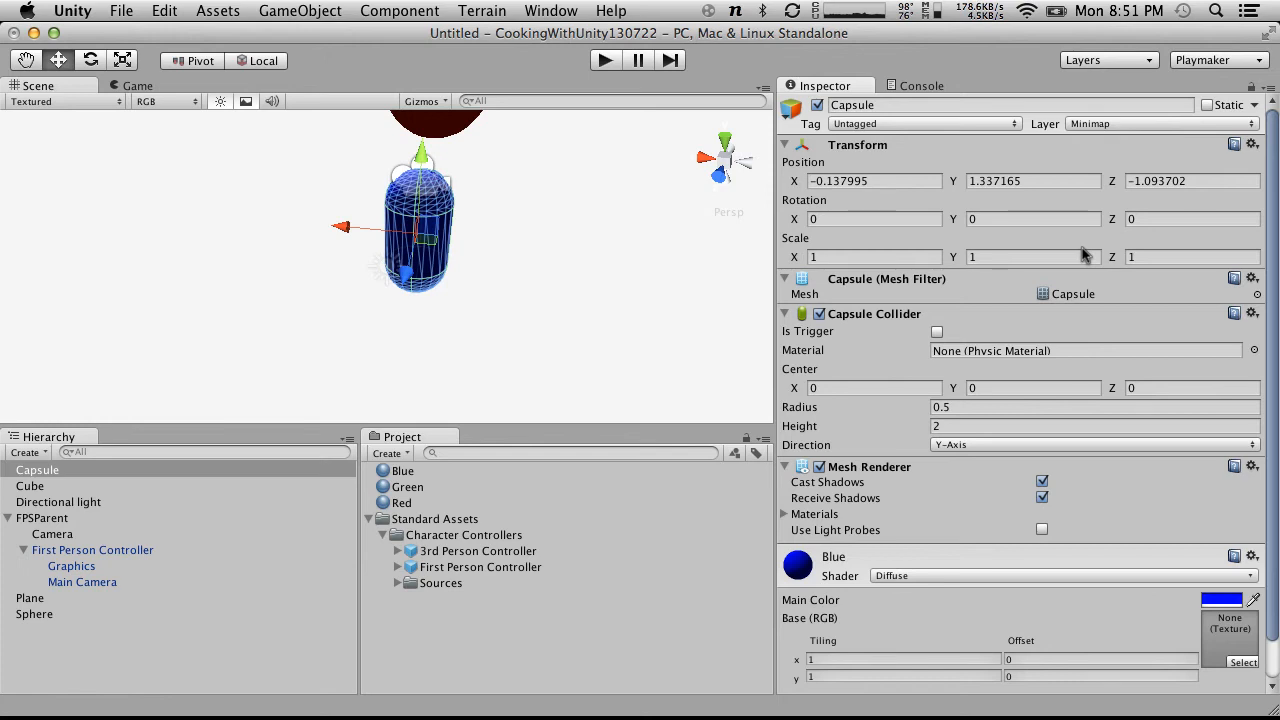
Set the capsule's X rotation to 90 and stretch its Y scale to 2.7
left_click_drag(637, 262, 358, 262, "alt")
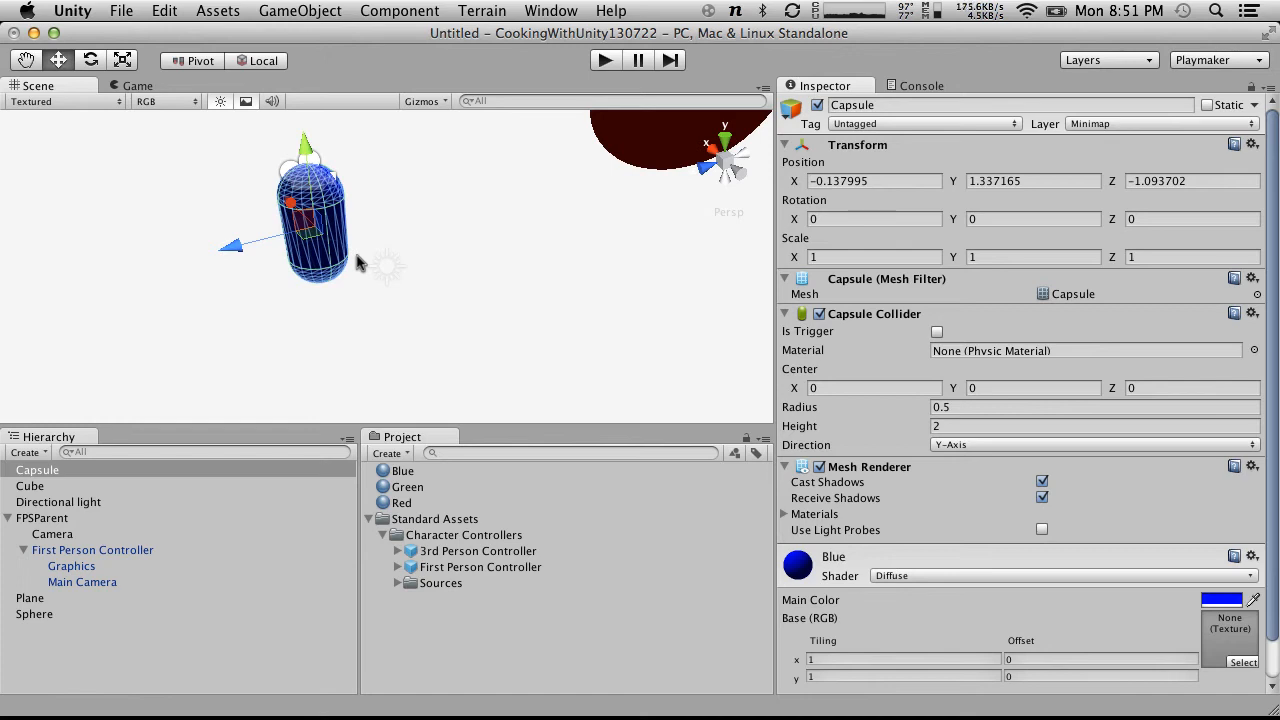
left_click(1006, 220)
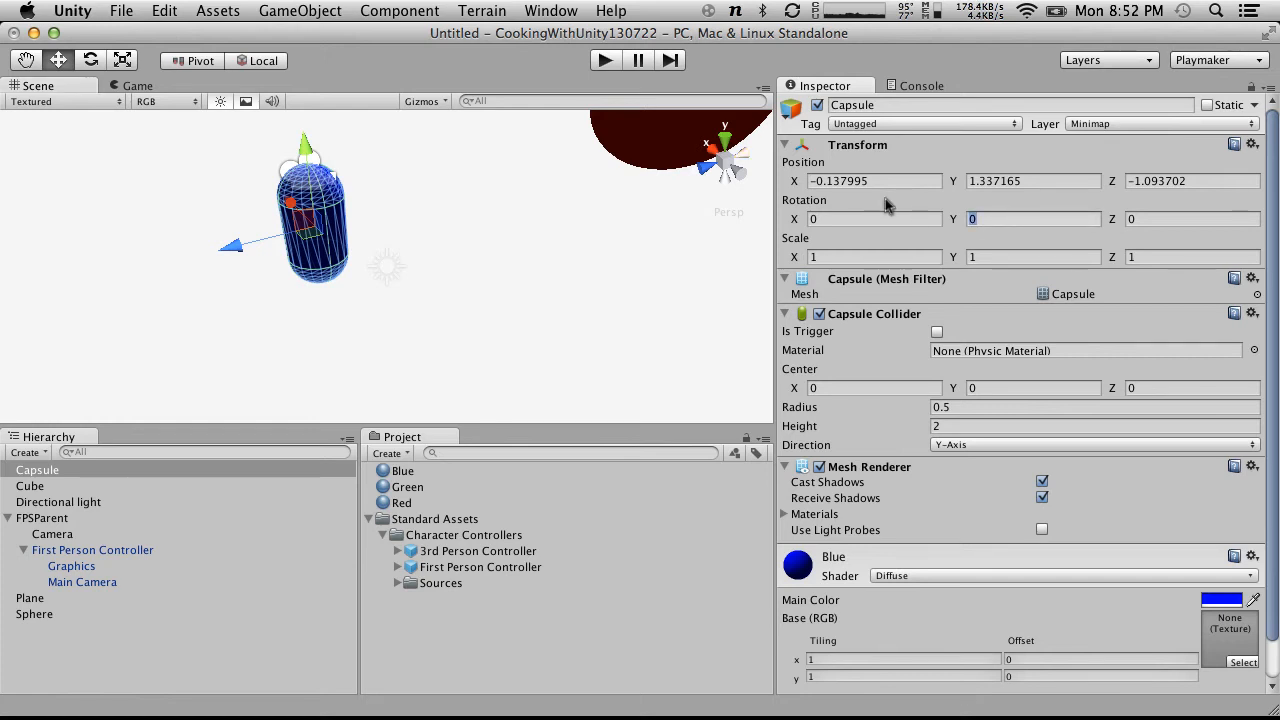
type("90")
key("BackSpace")
key("BackSpace")
left_click(810, 218)
type("10")
key("BackSpace")
key("BackSpace")
type("90")
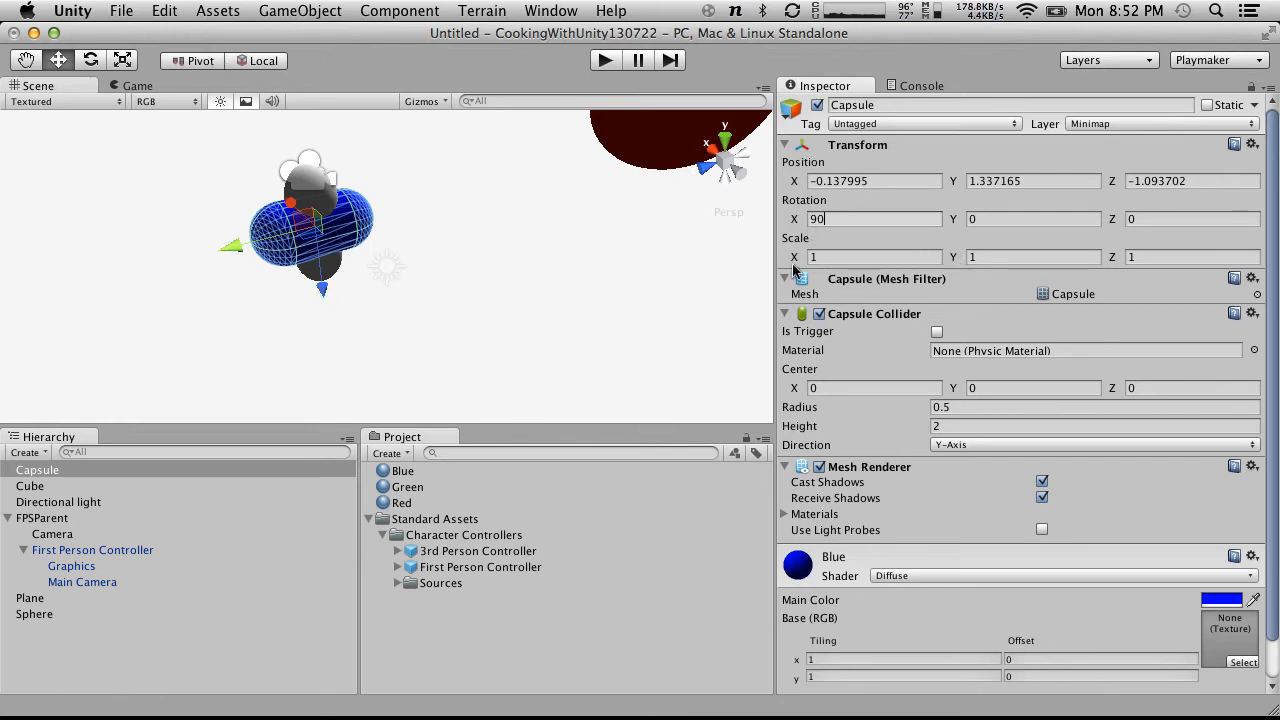
left_click_drag(955, 260, 1035, 258)
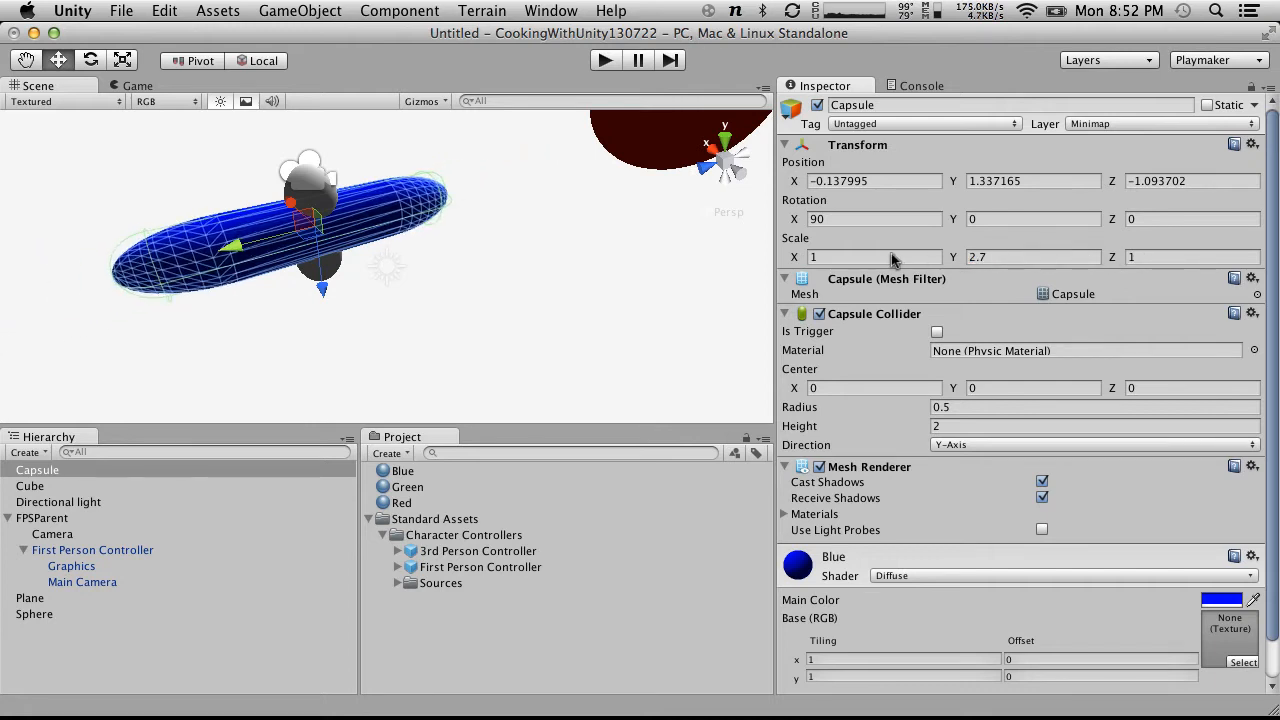
Try other rotation and X and Y position values on the capsule, undoing the changes
left_click_drag(950, 218, 980, 216)
key("super+z")
left_click_drag(1112, 219, 1118, 221)
left_click(988, 182)
type("2.07")
key("Return")
key("super+z")
left_click_drag(802, 182, 874, 181)
key("super+z")
Move the capsule to a Z position of -2.98 and play-test the scene
left_click_drag(1106, 181, 1064, 181)
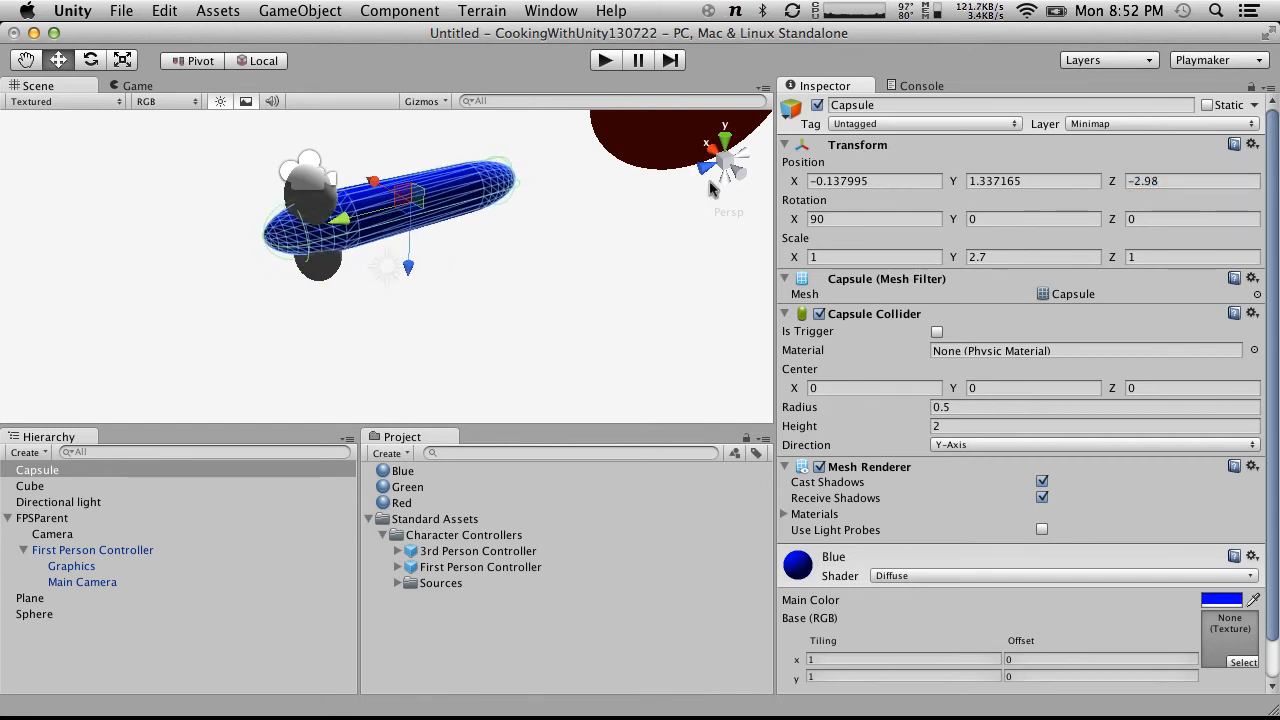
left_click(604, 61)
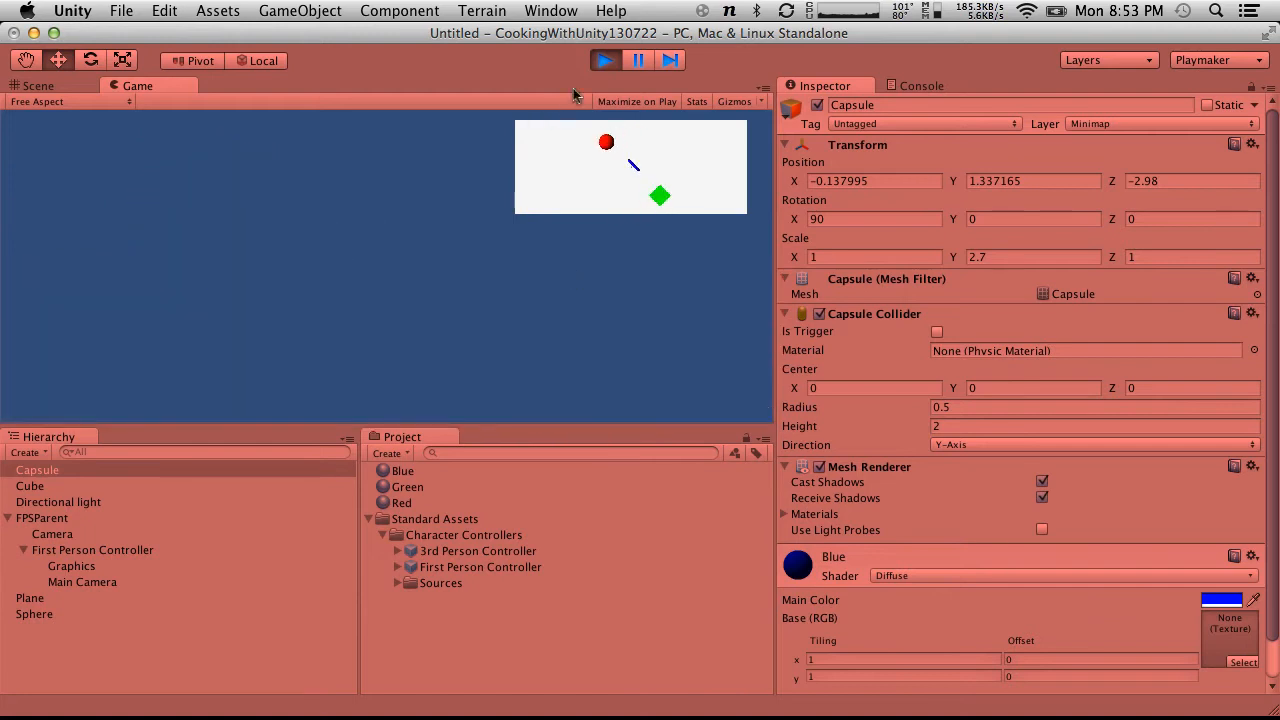
left_click(604, 61)
Make the capsule a child of FPSParent and play-test how it follows the player on the minimap
left_click_drag(46, 502, 47, 520)
left_click(605, 60)
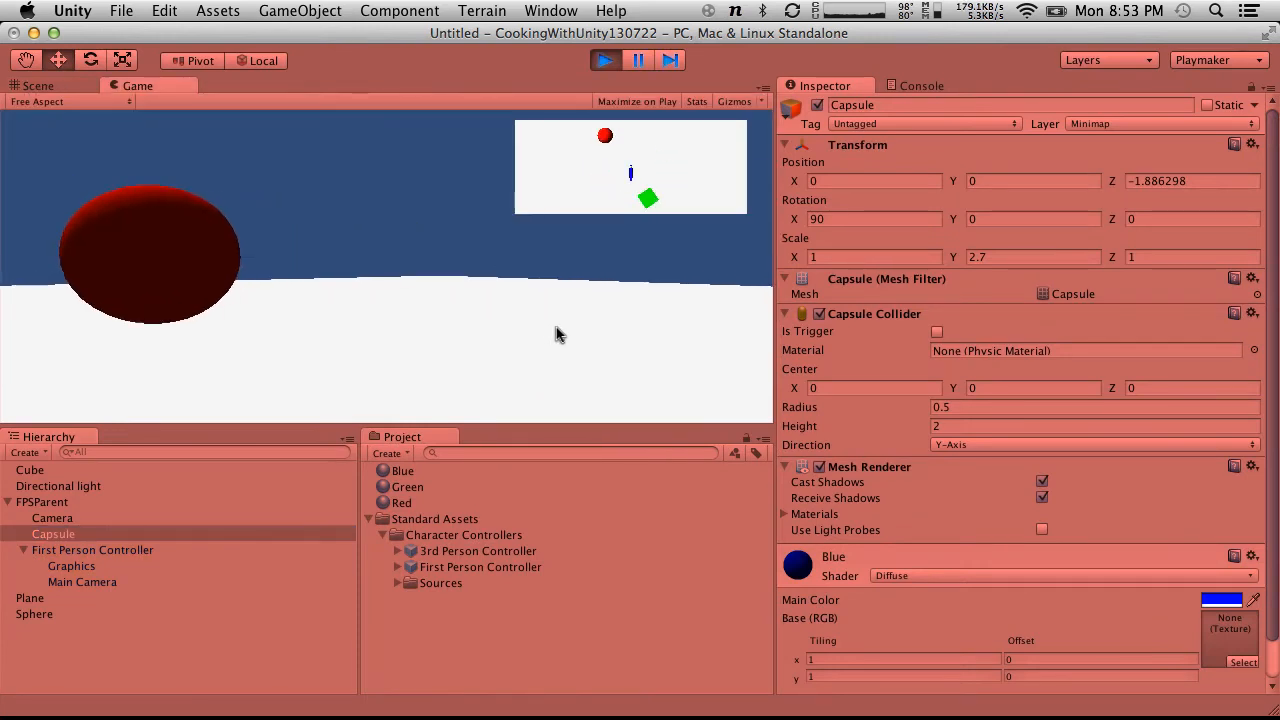
left_click(605, 60)
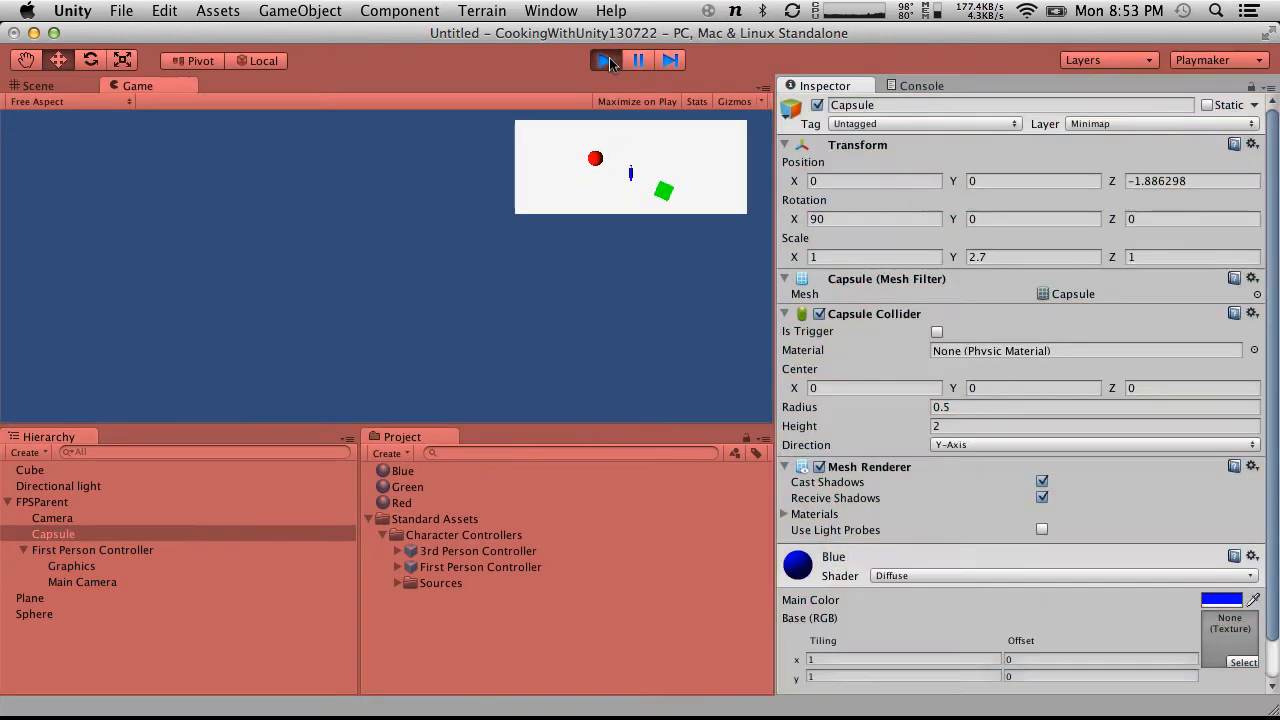
Move the capsule in front of the player to a local Z position of about 1.03 and play-test the scene
left_click_drag(356, 224, 169, 271)
left_click(605, 61)
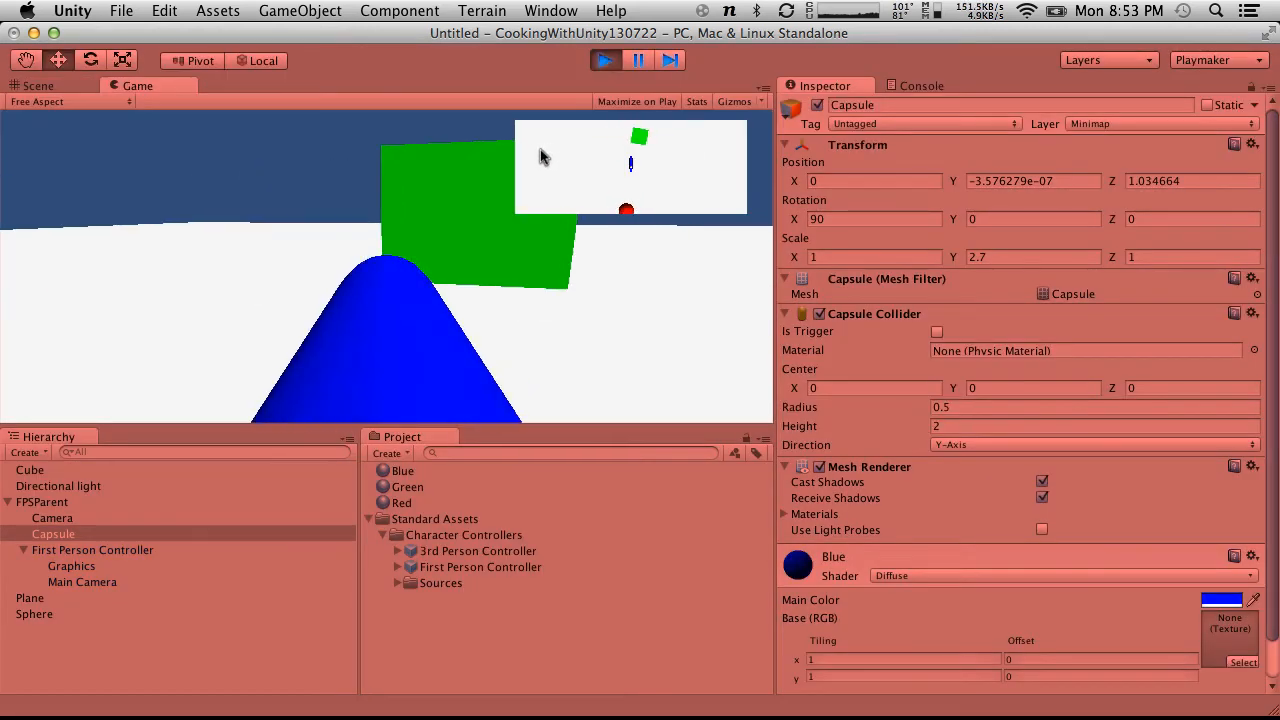
key("w")
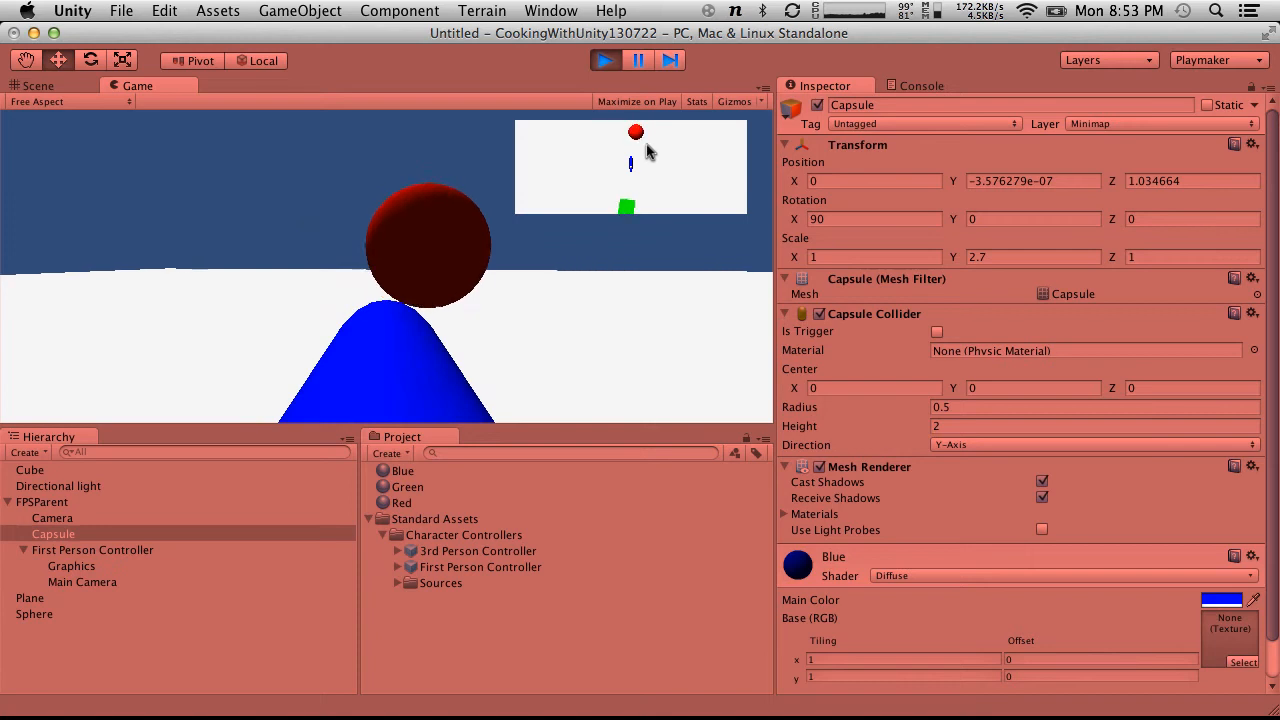
Walk the player up to the red sphere and back to check the capsule in the first-person view, ending the play-test
key("w")
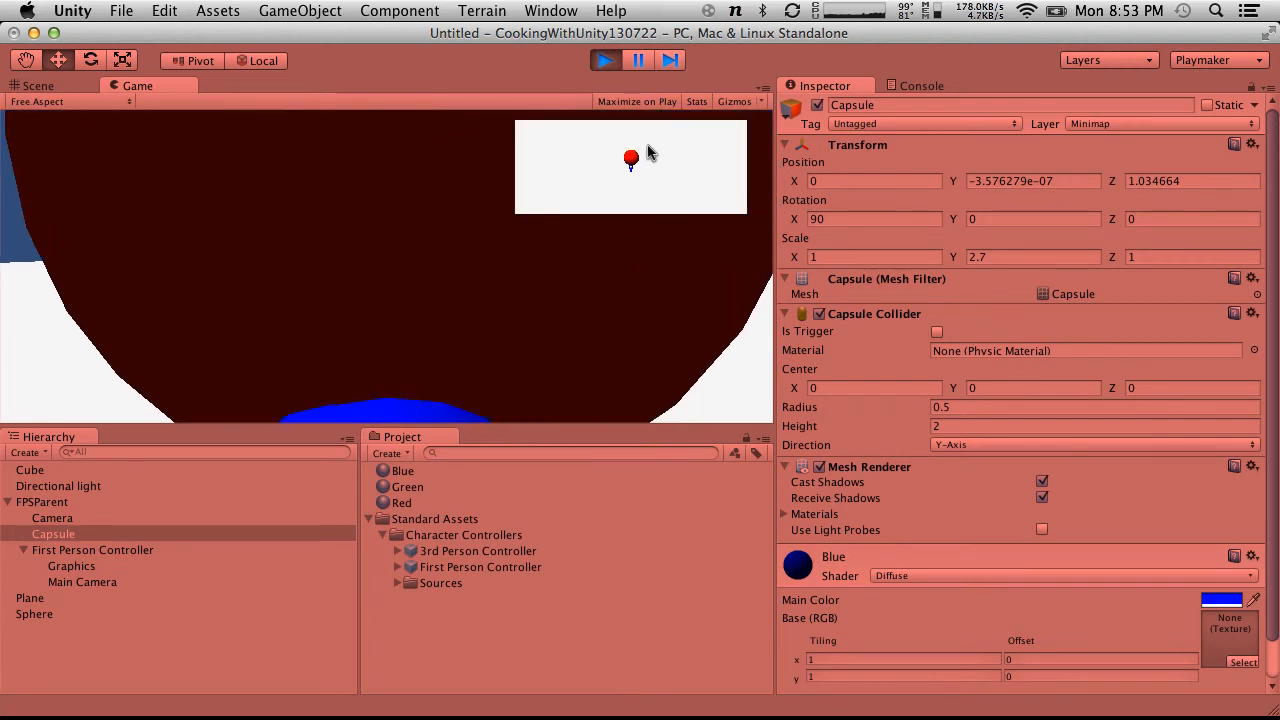
key("s")
key("w")
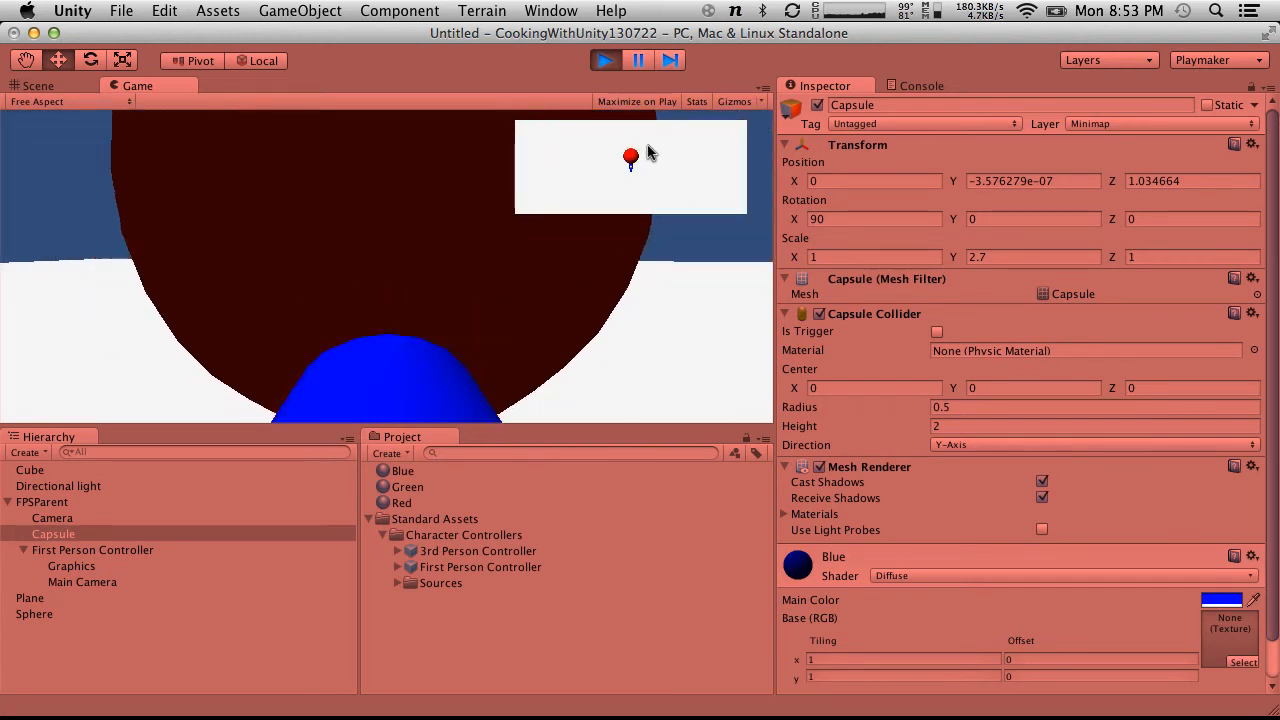
left_click(605, 61)
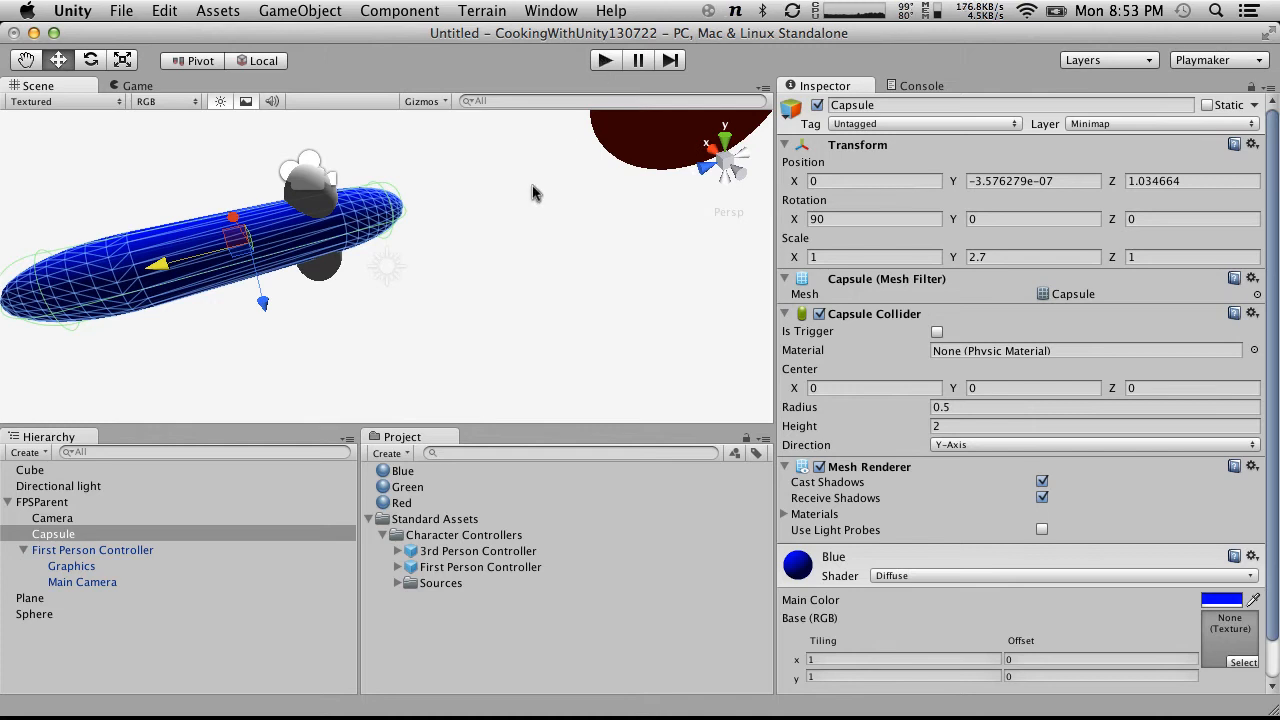
Exclude the Minimap layer from the Main Camera's culling mask and play-test the scene
left_click(46, 517)
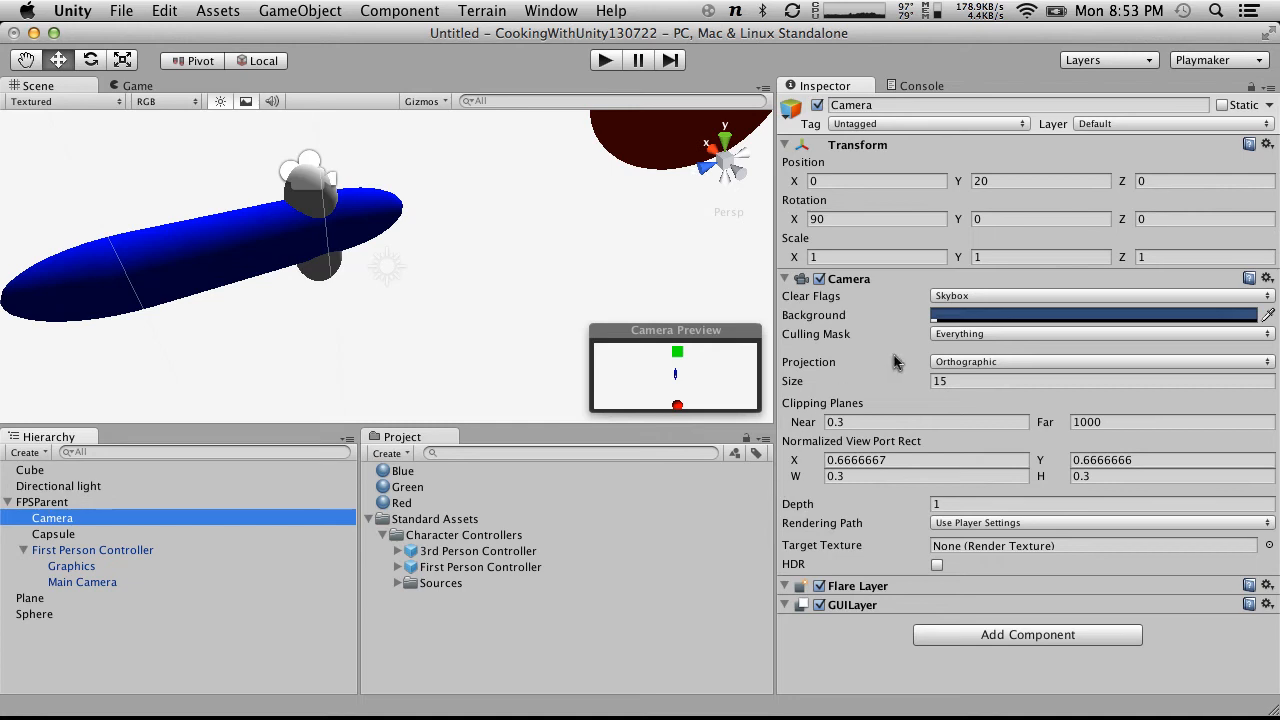
left_click(966, 337)
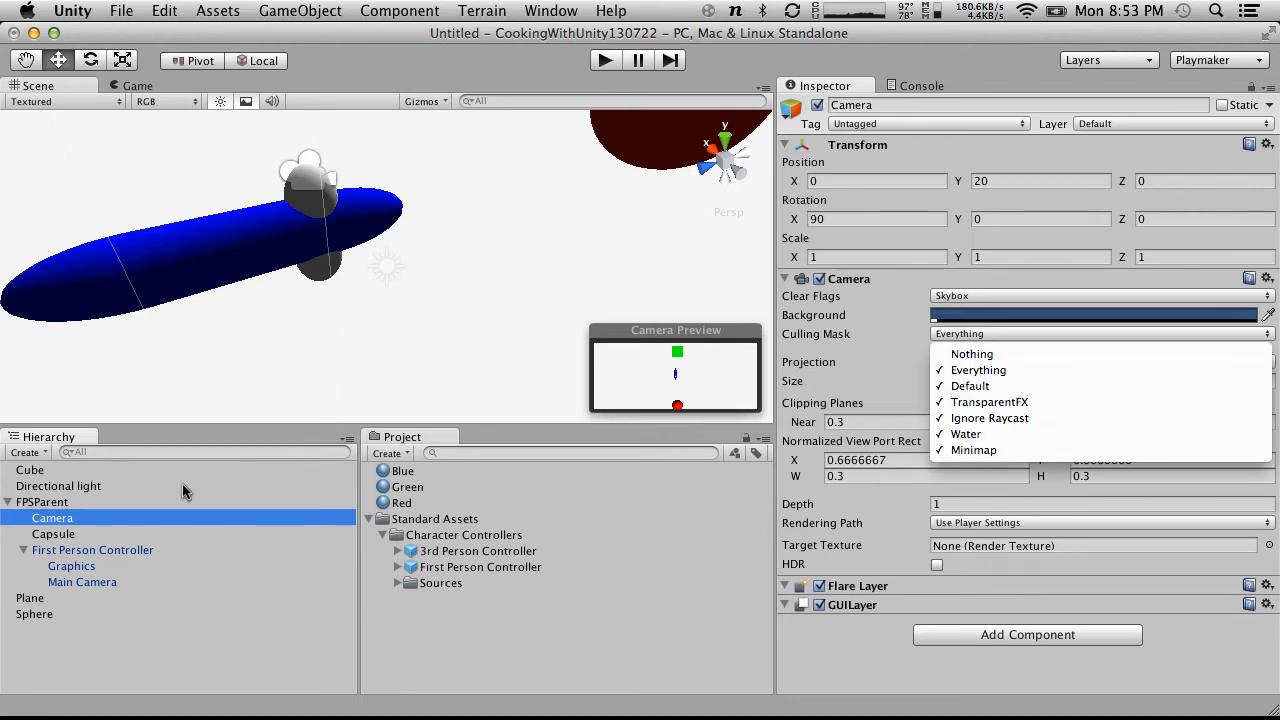
left_click(174, 508)
left_click(70, 552)
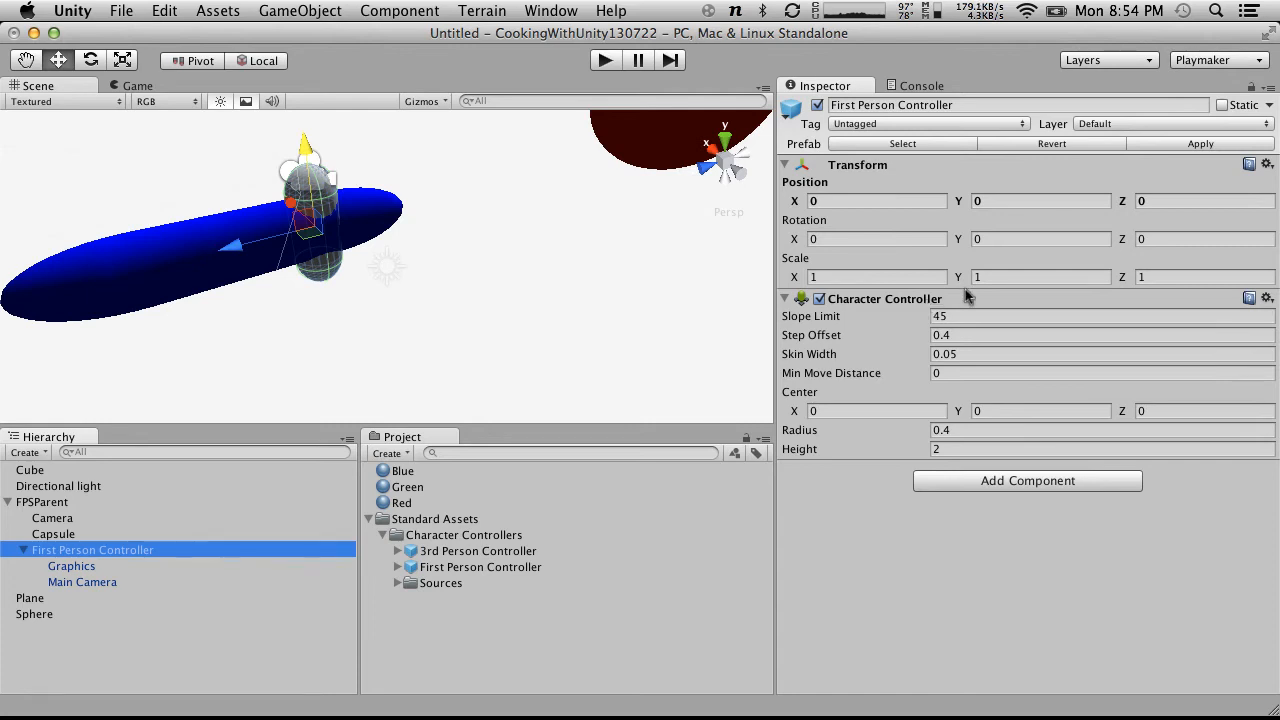
left_click(148, 582)
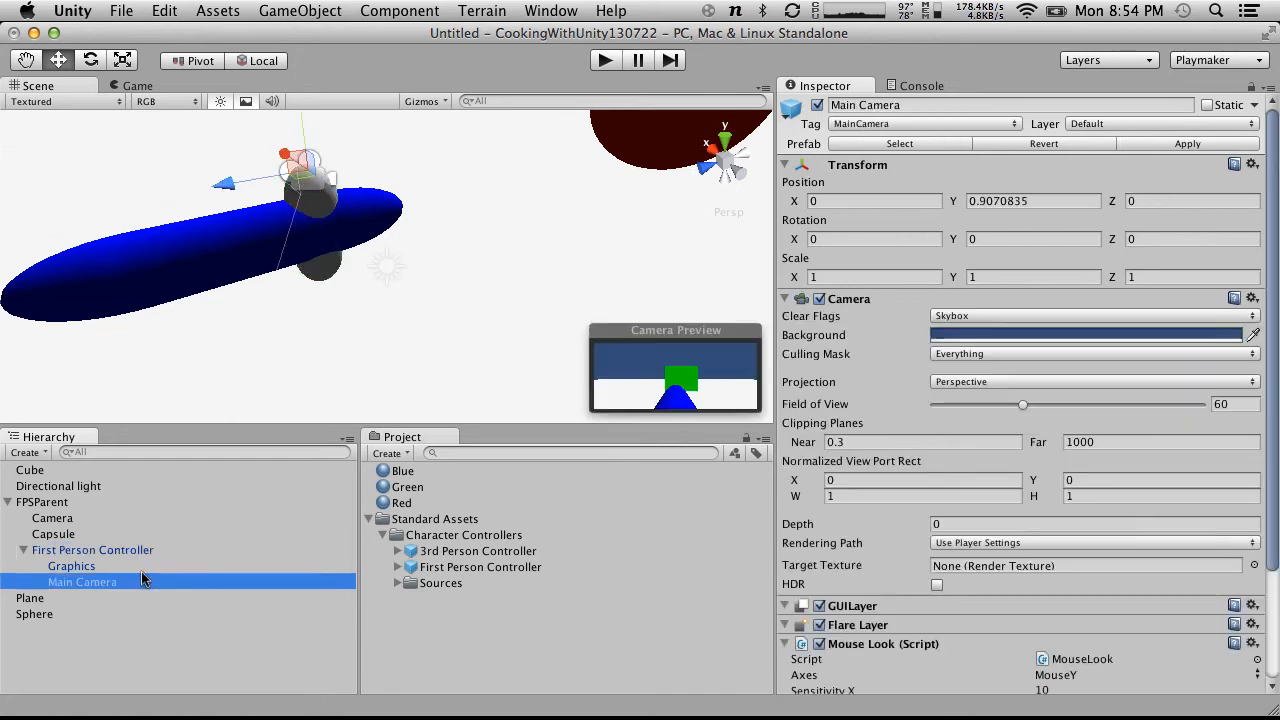
left_click(971, 354)
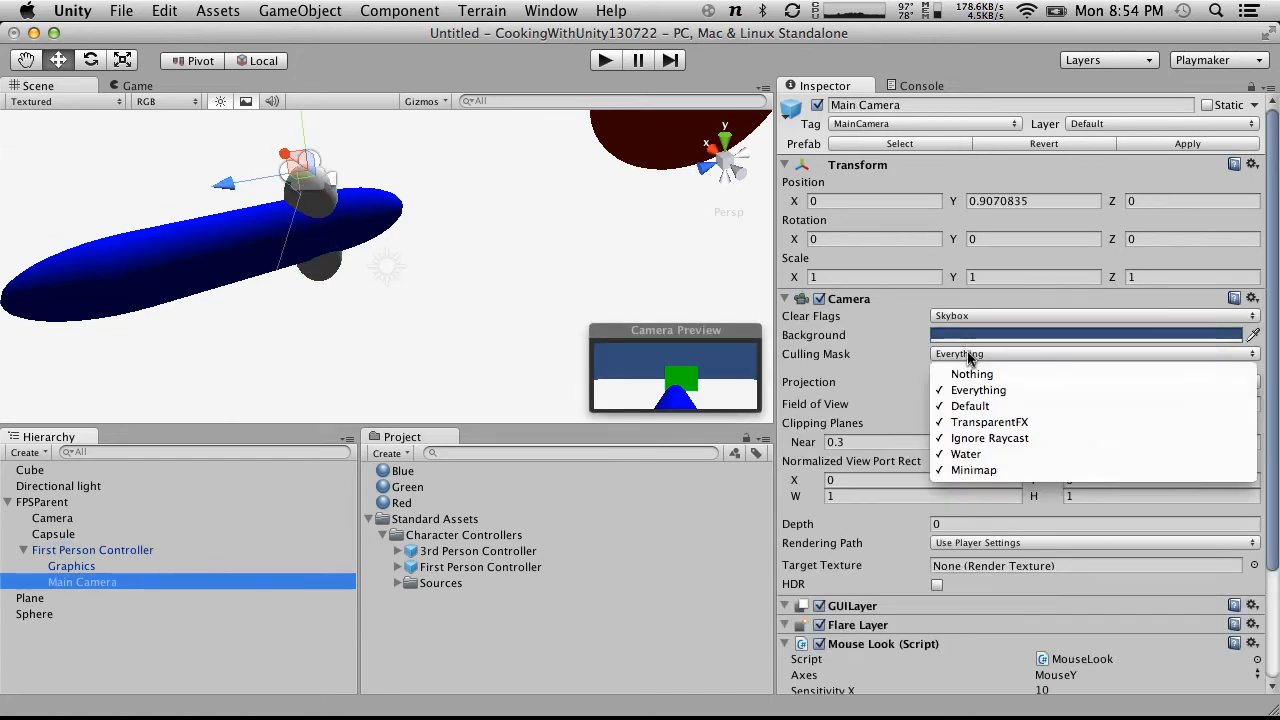
left_click(990, 471)
left_click(605, 61)
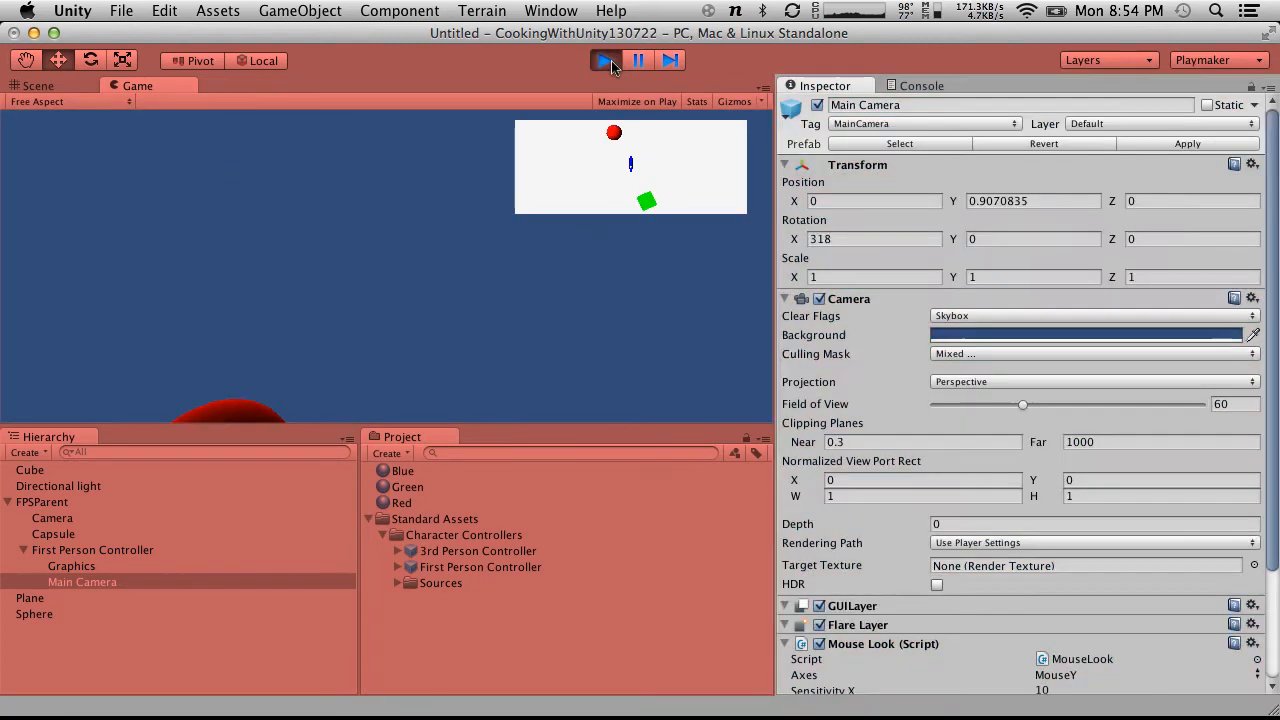
left_click(606, 61)
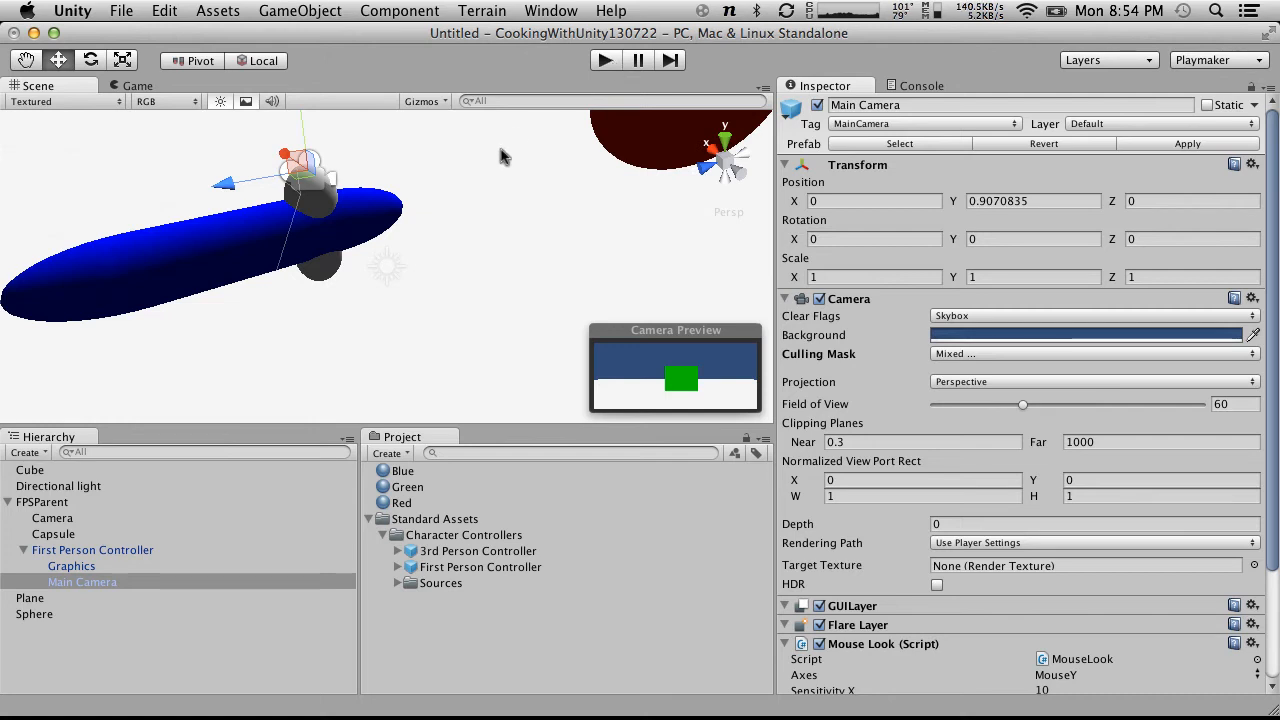
scroll(505, 160, "down", 3)
left_click(565, 178)
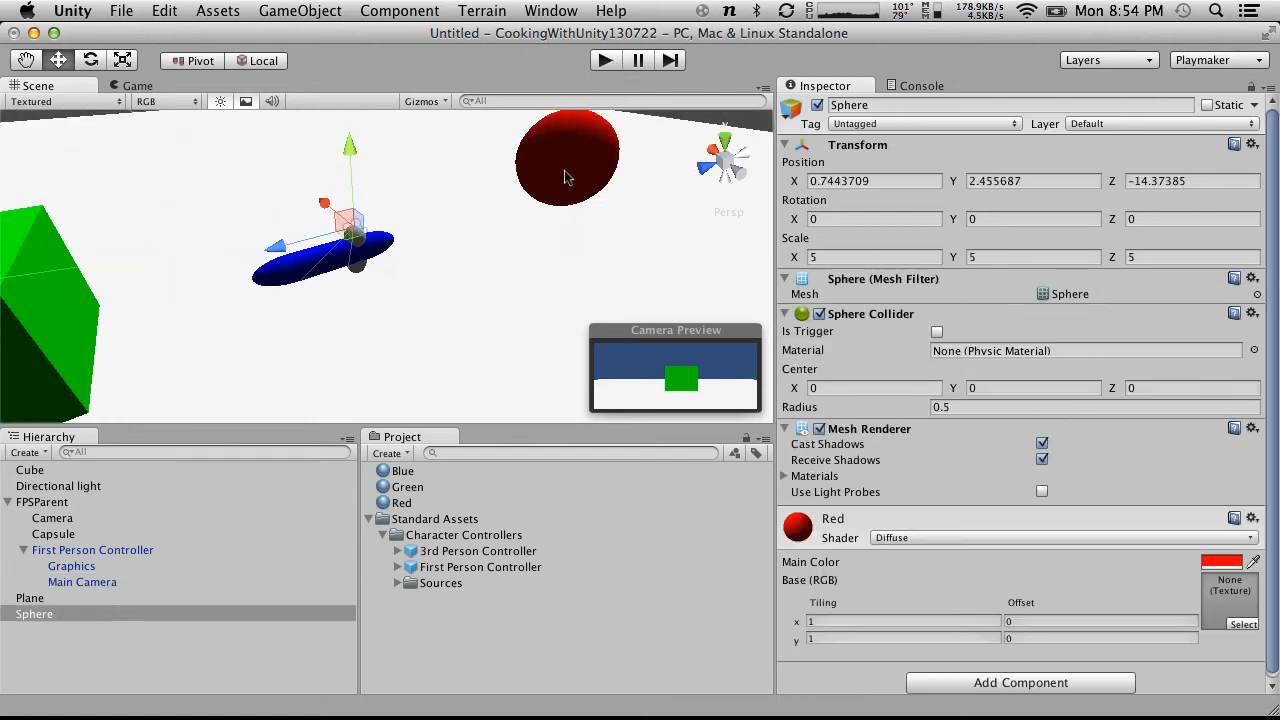
left_click(471, 244, "shift")
left_click(78, 322)
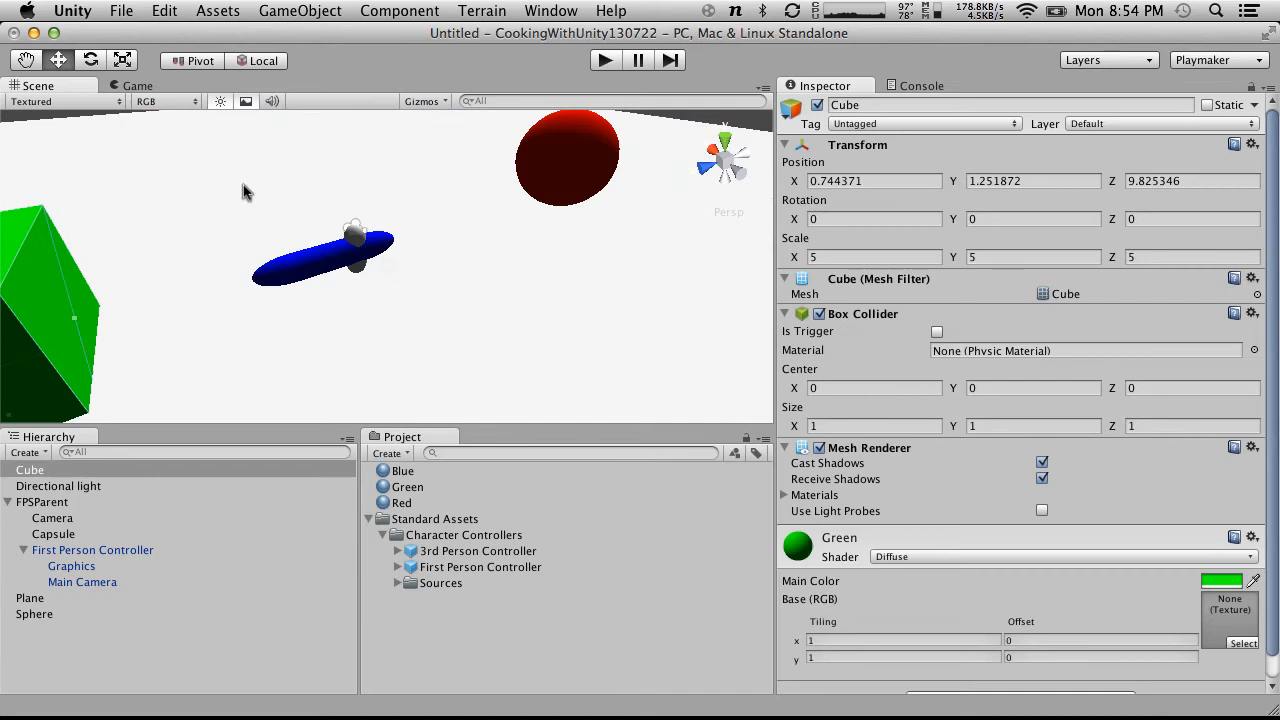
left_click(176, 238, "shift")
left_click(588, 155, "shift")
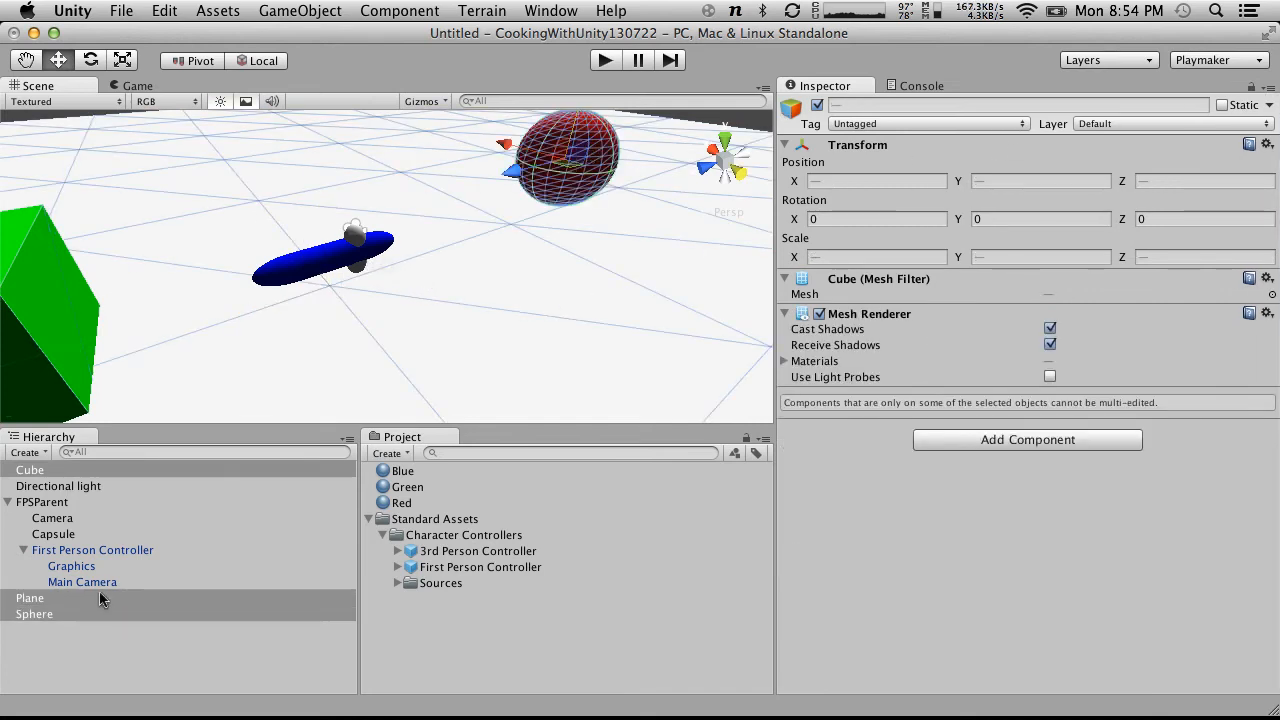
Set the culling mask of the minimap camera under FPSParent to the Minimap layer only
left_click(45, 503)
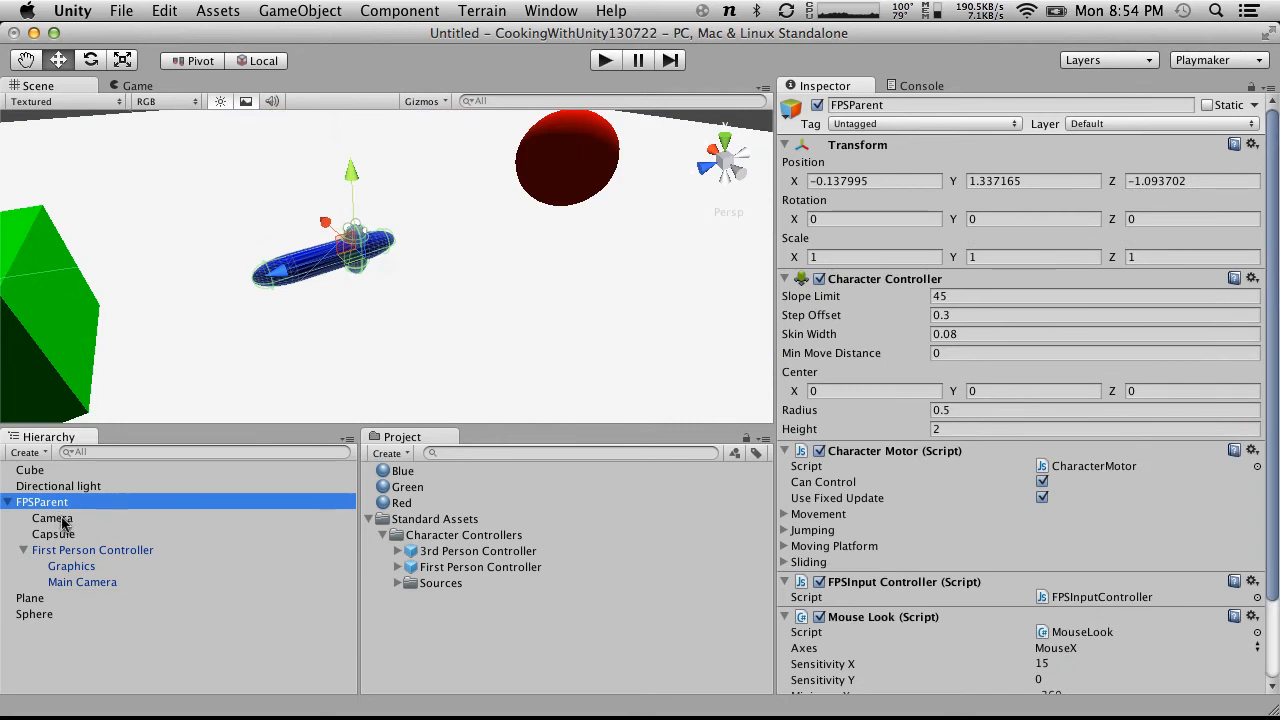
left_click(61, 519)
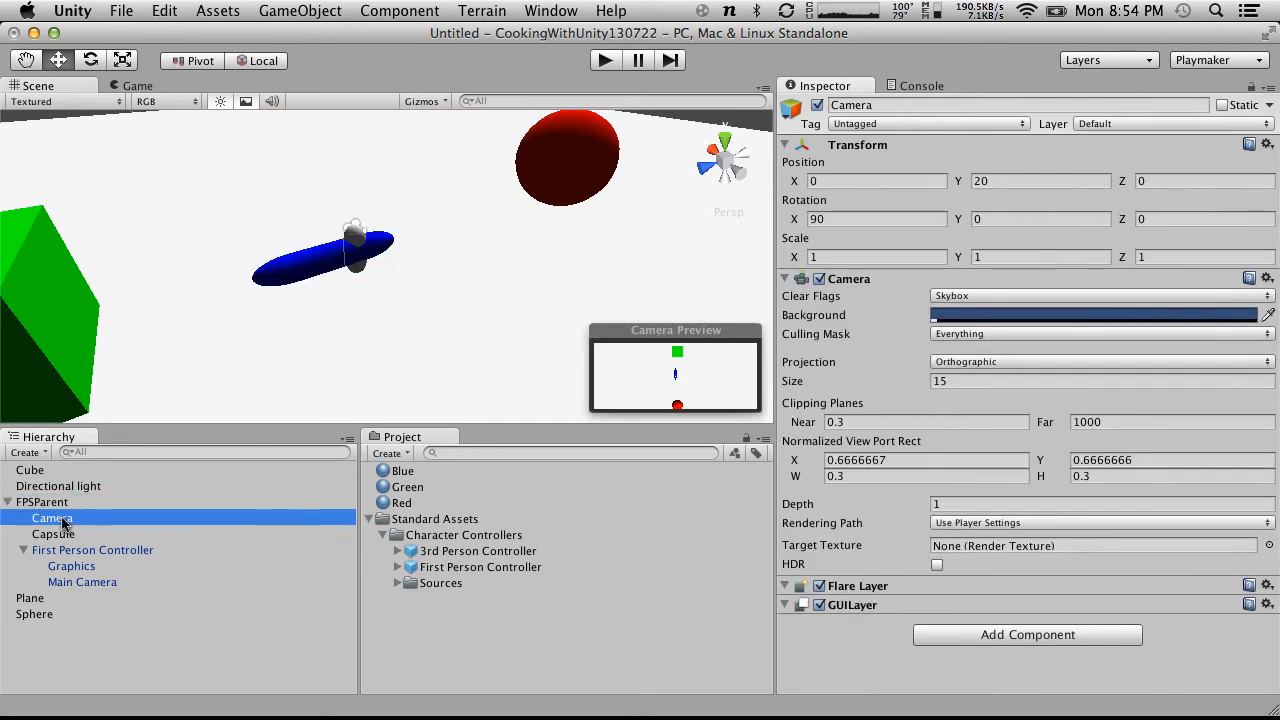
left_click(1006, 336)
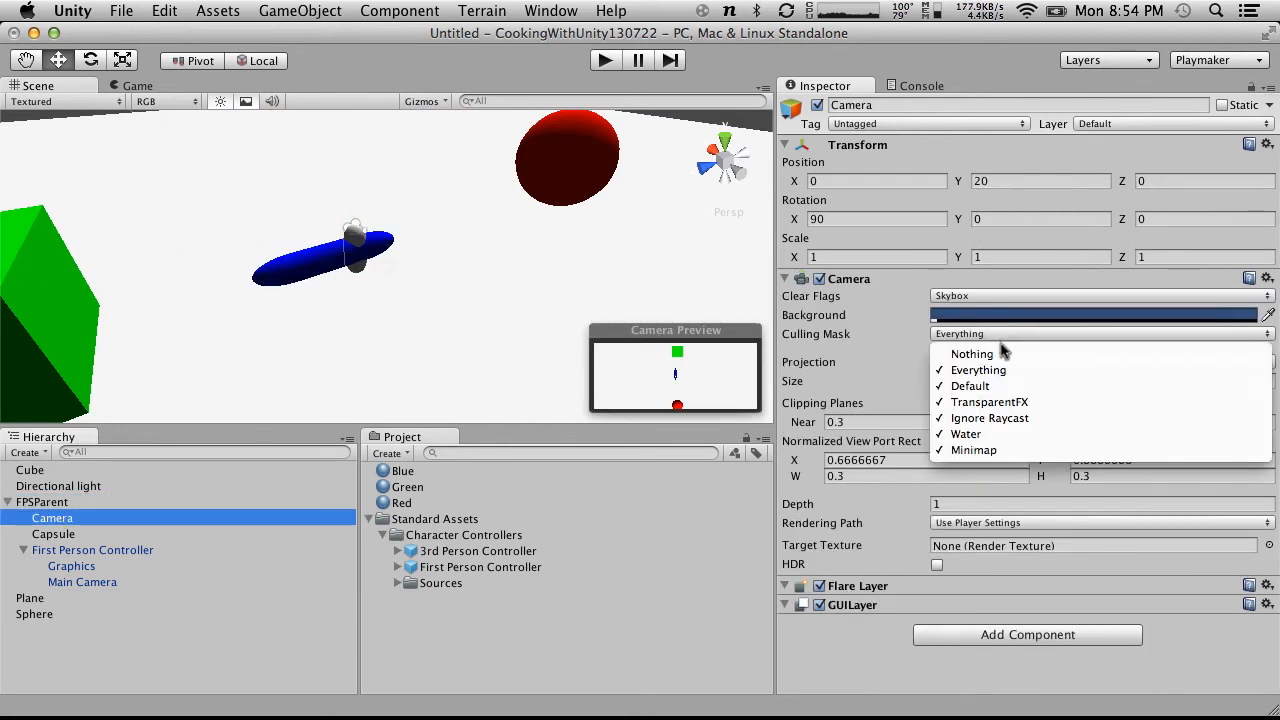
left_click(1000, 355)
left_click(985, 335)
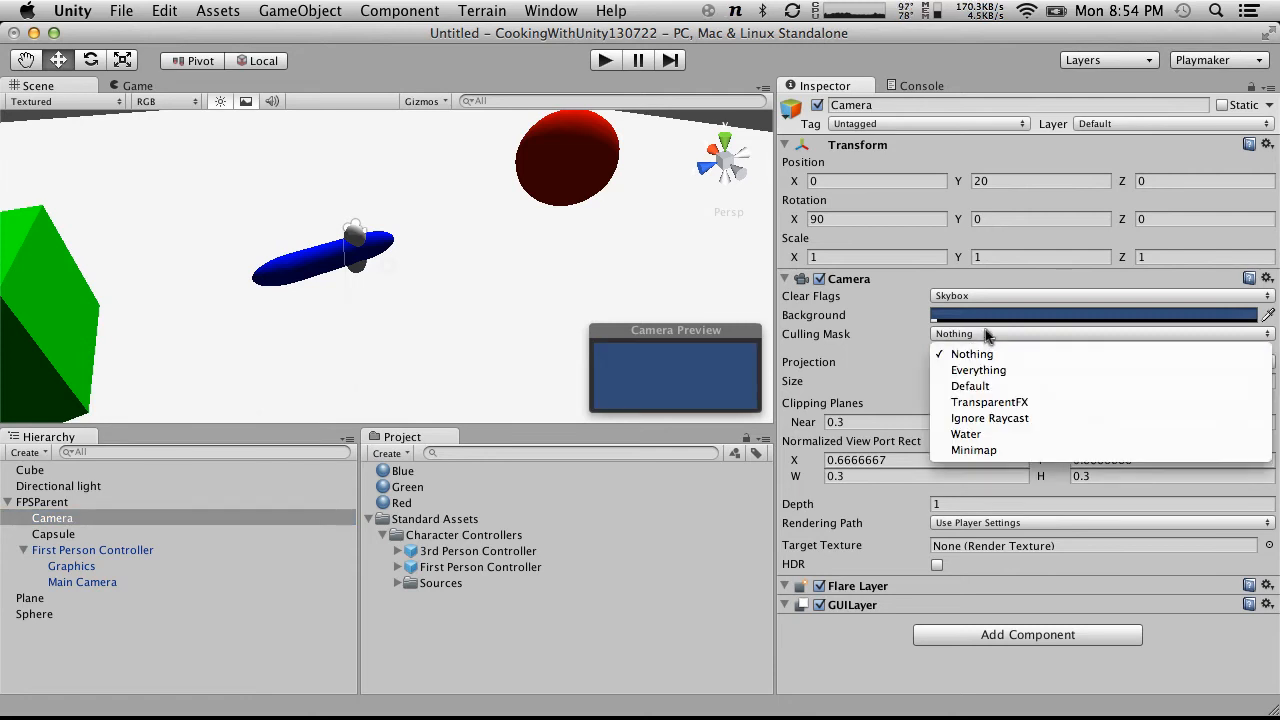
left_click(998, 450)
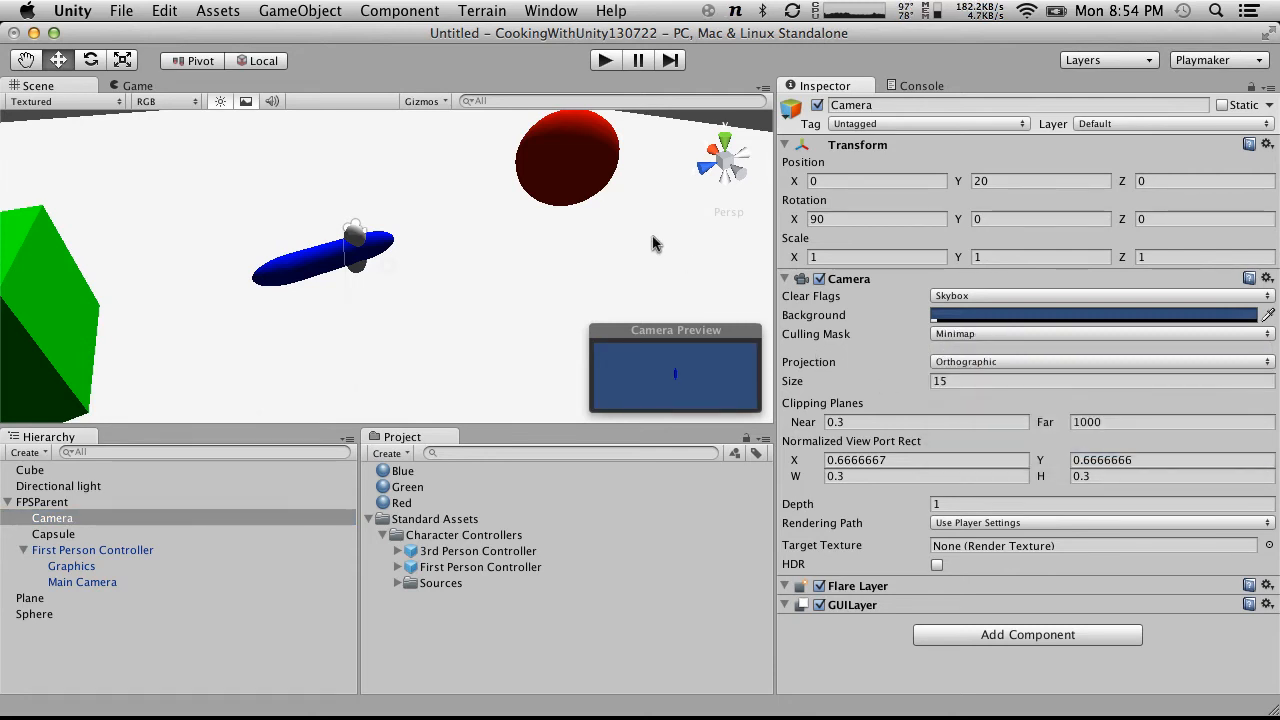
Change the minimap camera's background color to black and play-test the scene
left_click(968, 316)
left_click(120, 186)
left_click_drag(126, 207, 208, 261)
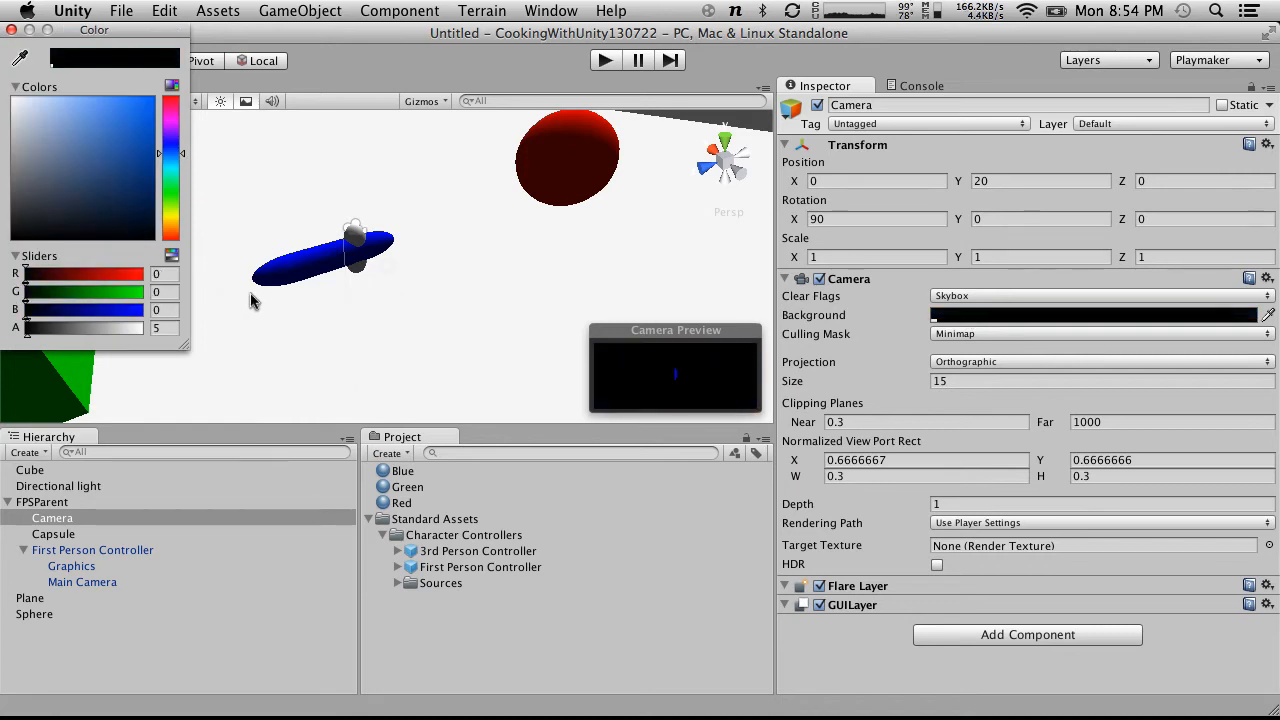
left_click(11, 30)
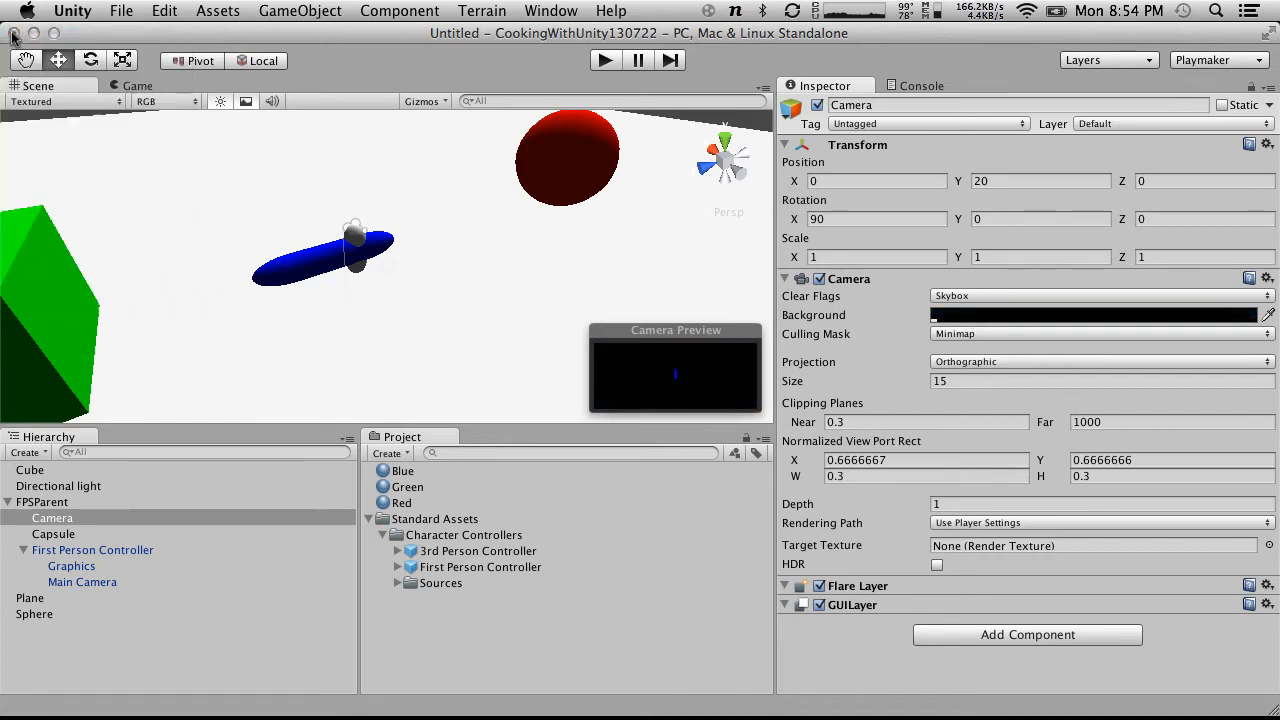
left_click(605, 62)
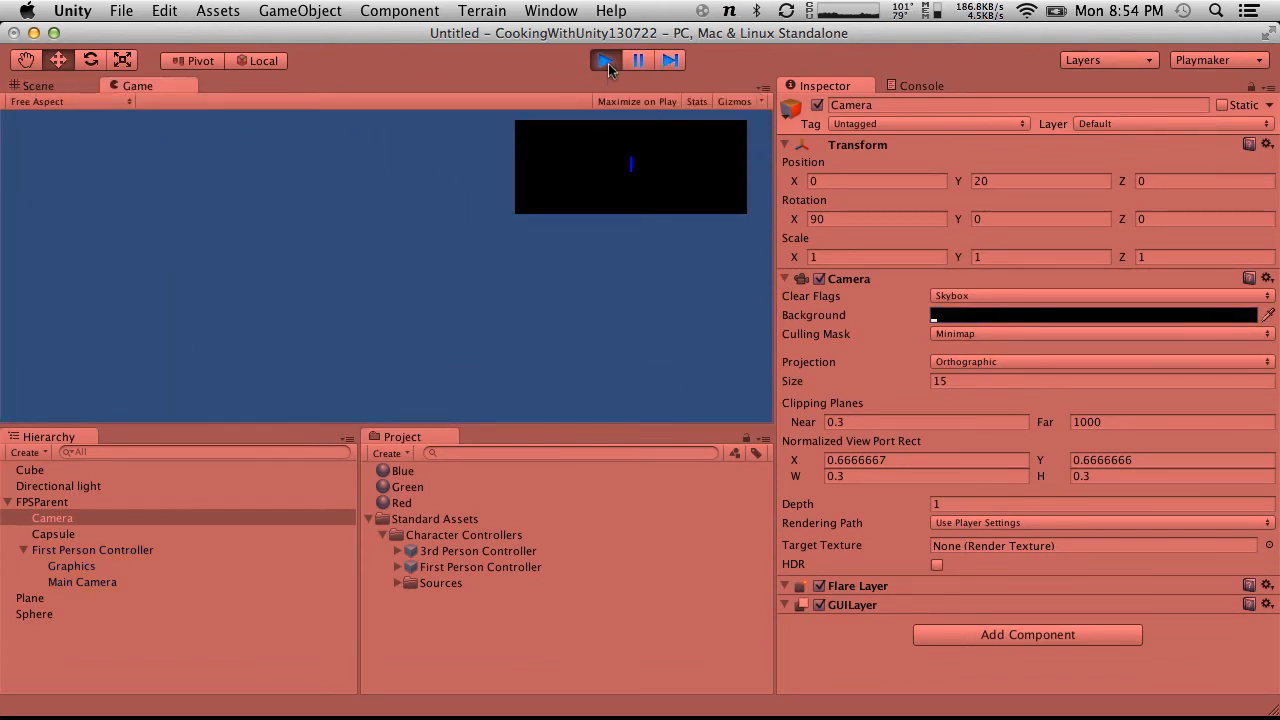
left_click(605, 62)
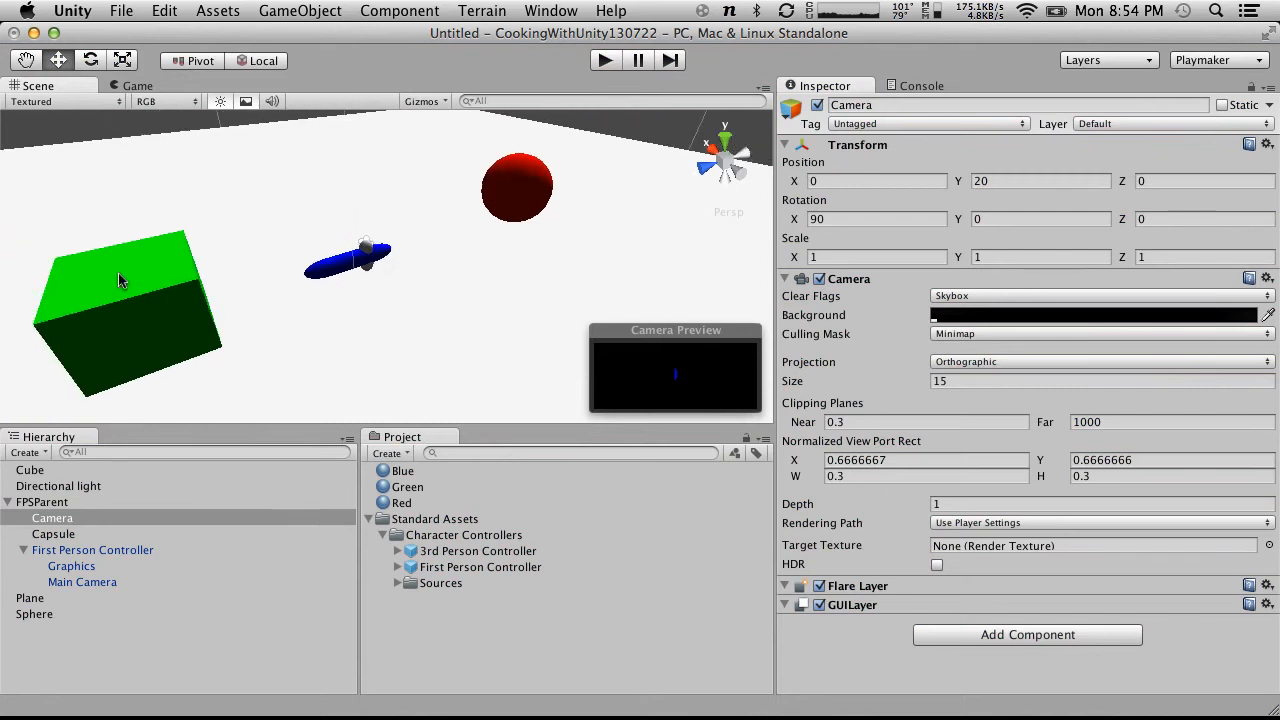
left_click(143, 283)
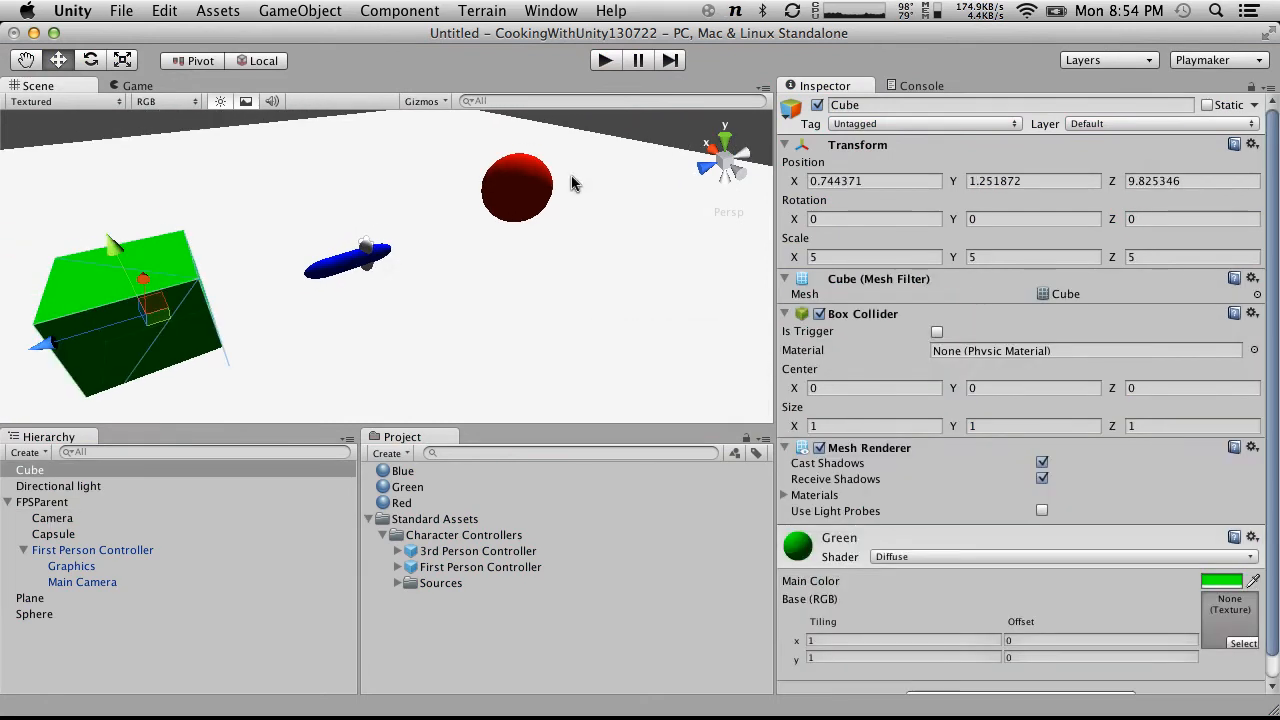
left_click(535, 186, "shift")
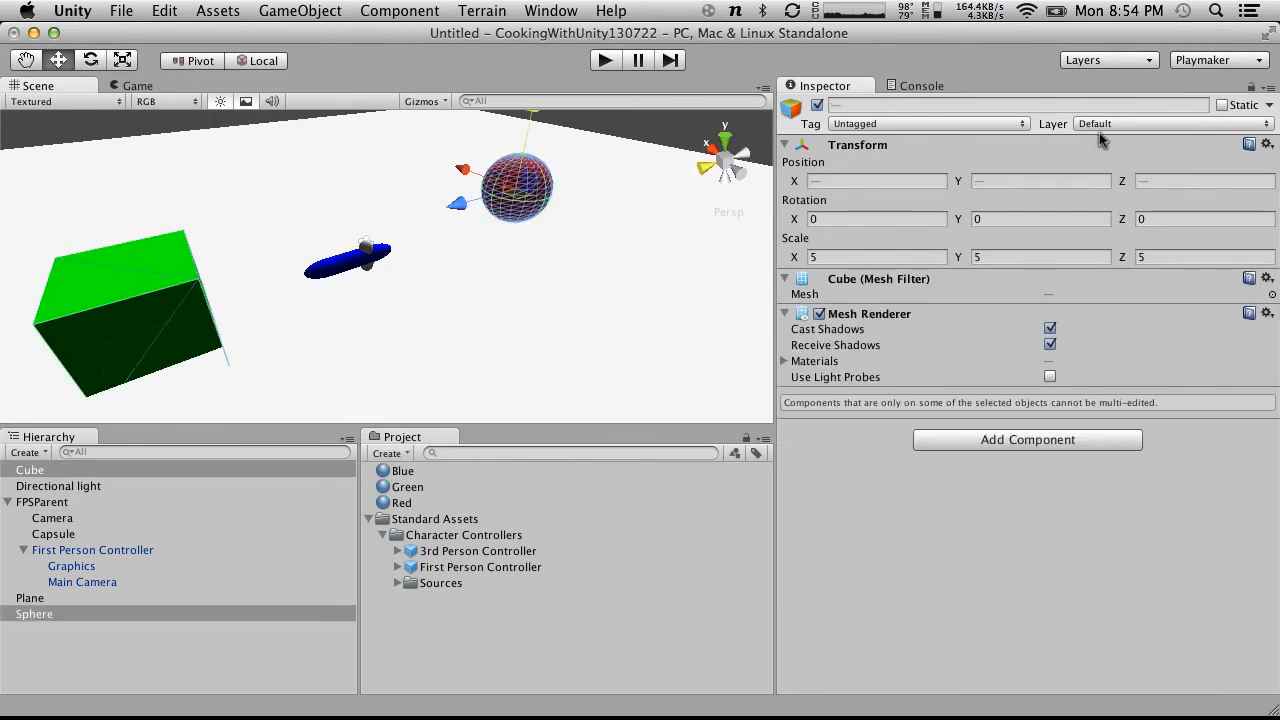
left_click(500, 316)
Add a new layer named Terrain as User Layer 9
left_click(174, 310)
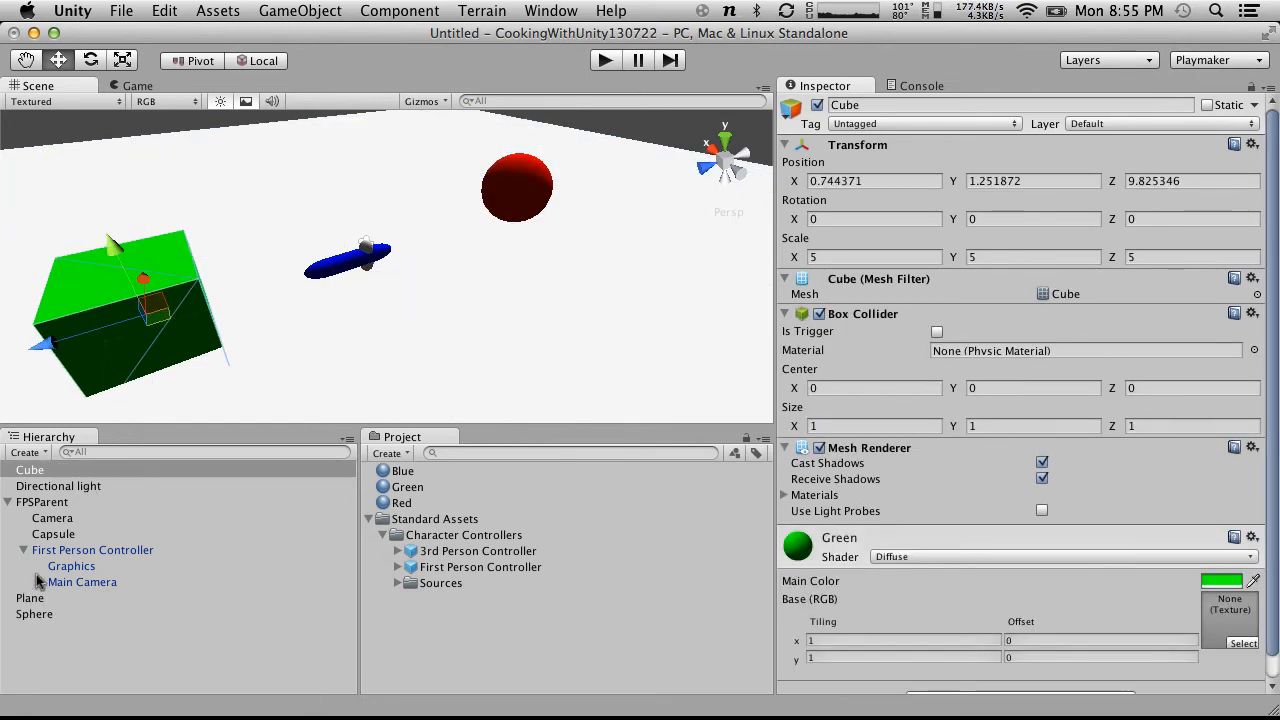
left_click(1120, 123)
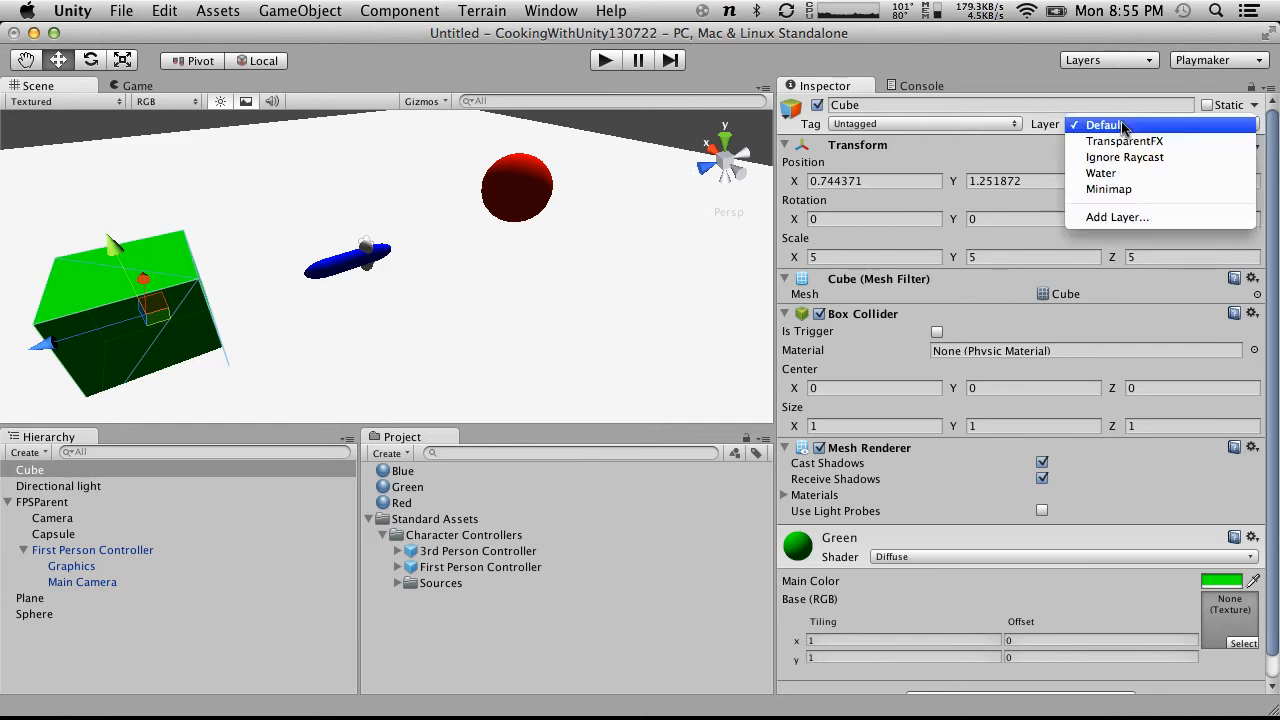
left_click(1120, 217)
left_click(1073, 311)
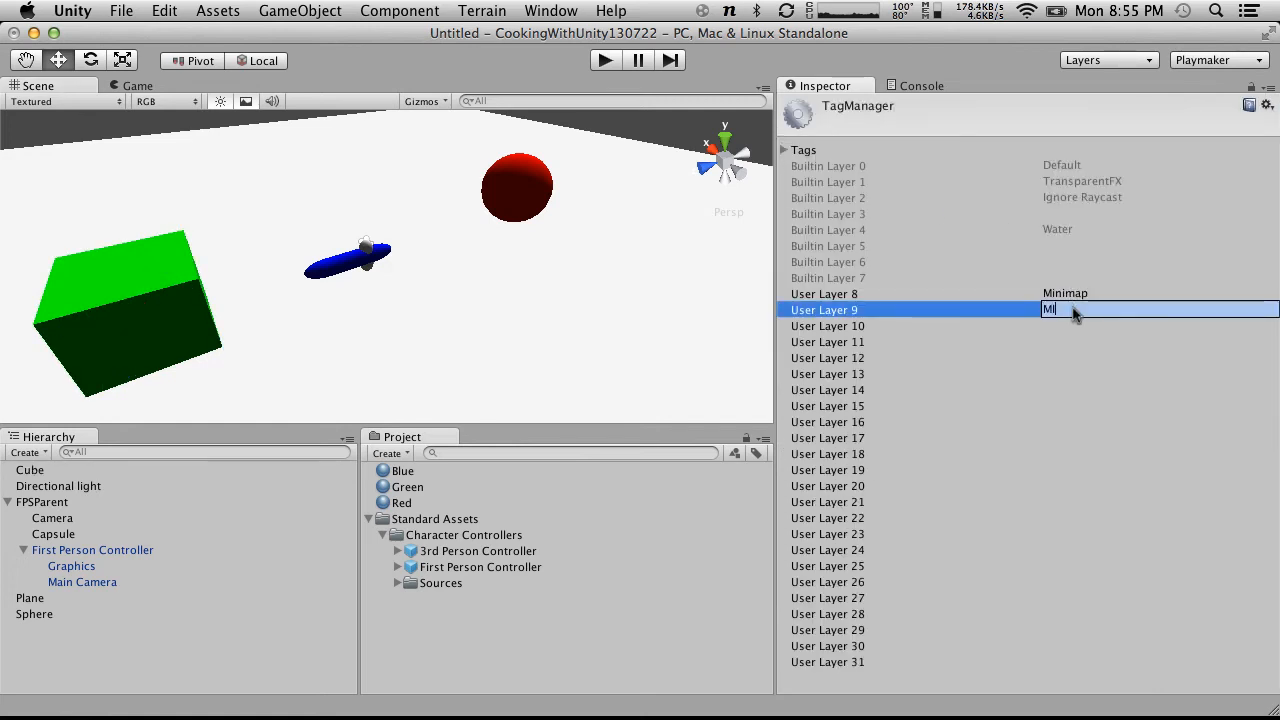
type("Minimap")
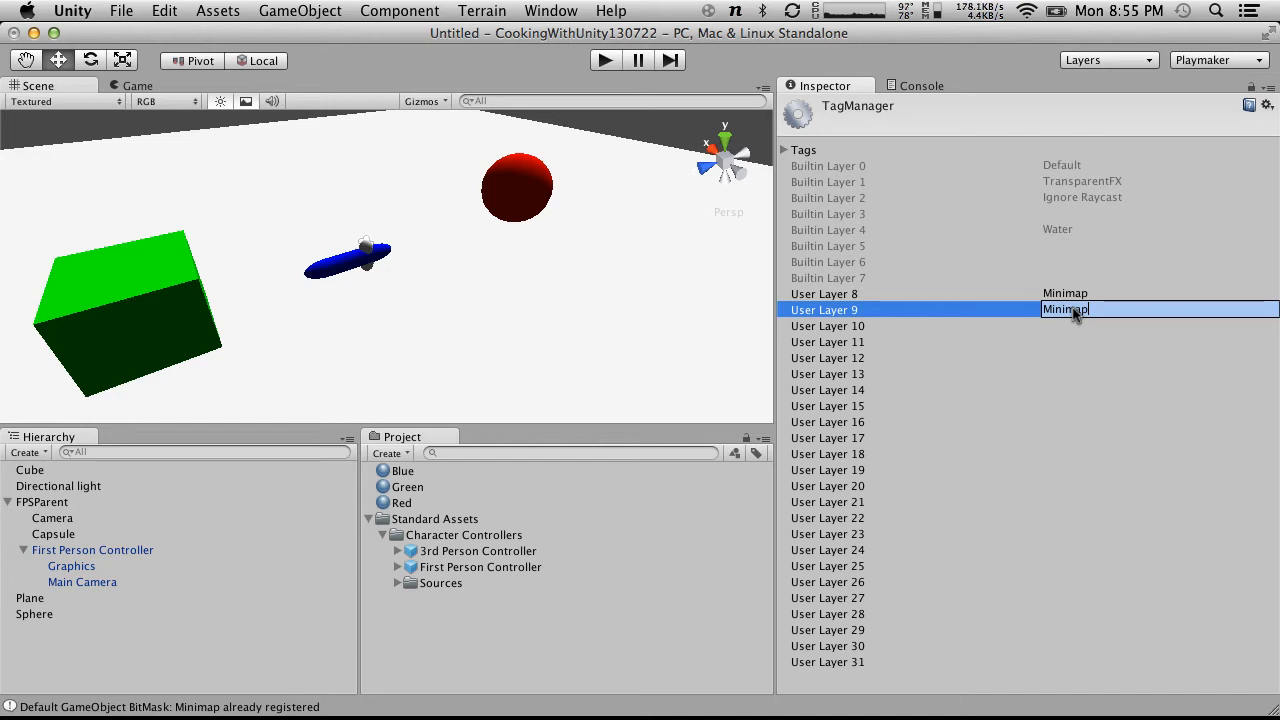
type("And")
key("BackSpace")
key("BackSpace")
key("BackSpace")
key("BackSpace")
key("BackSpace")
key("BackSpace")
key("Return")
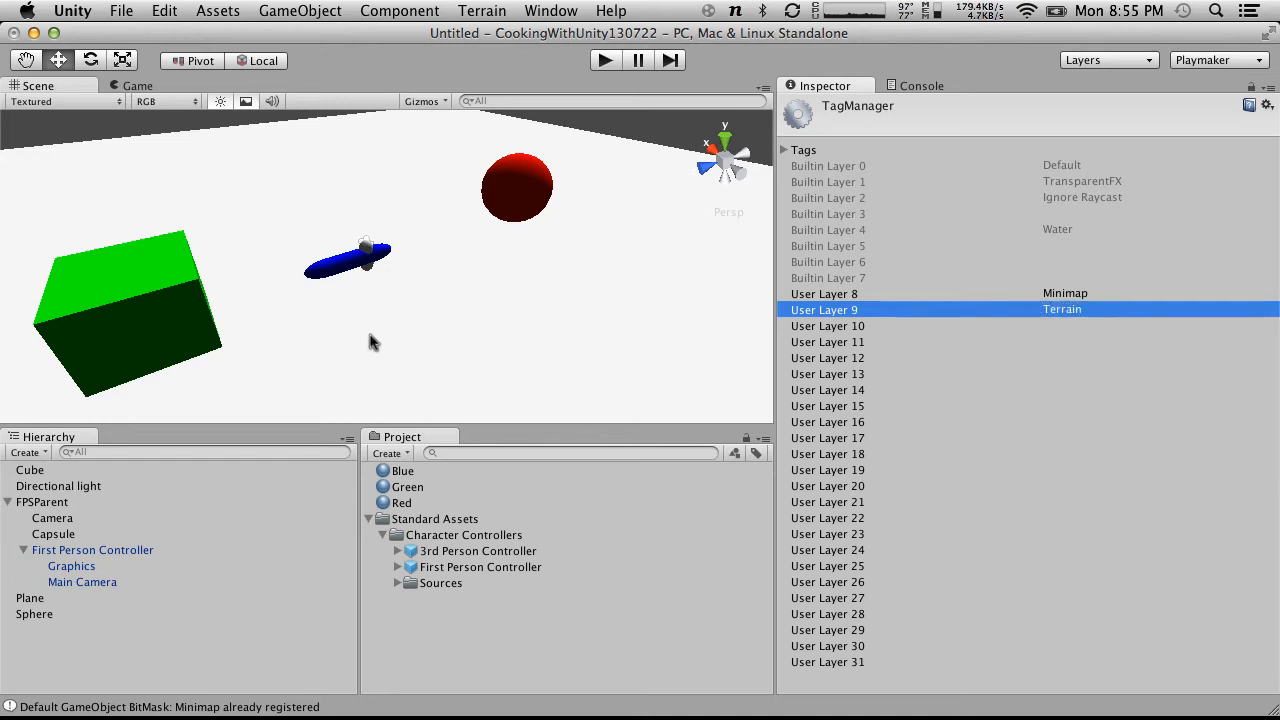
Assign both the green cube and the red sphere to the Terrain layer
left_click(127, 296)
left_click(548, 182, "shift")
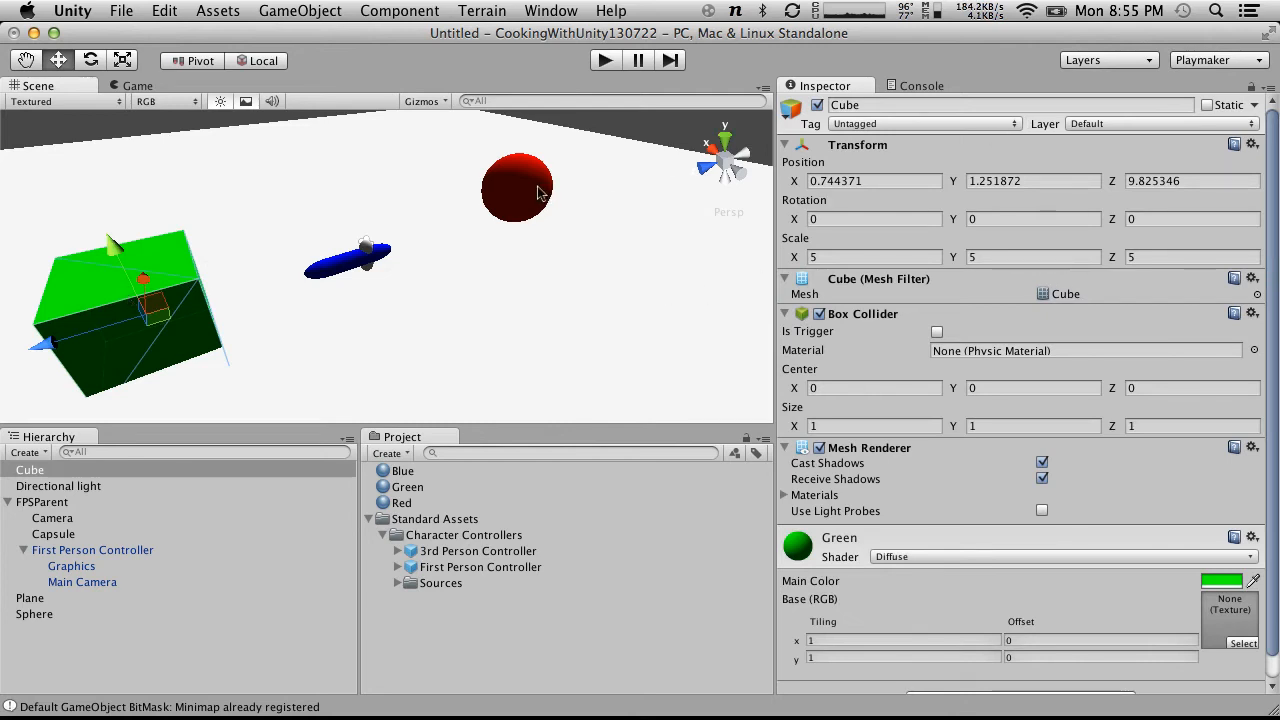
left_click(1202, 124)
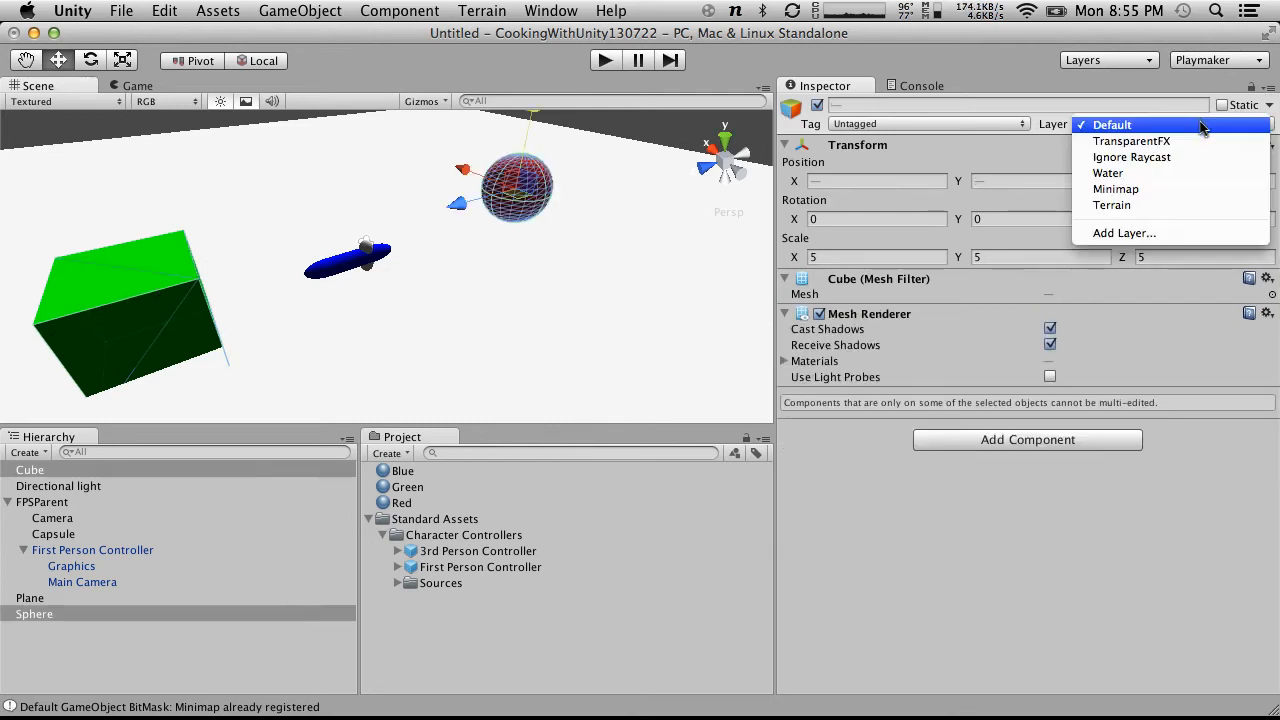
left_click(1180, 205)
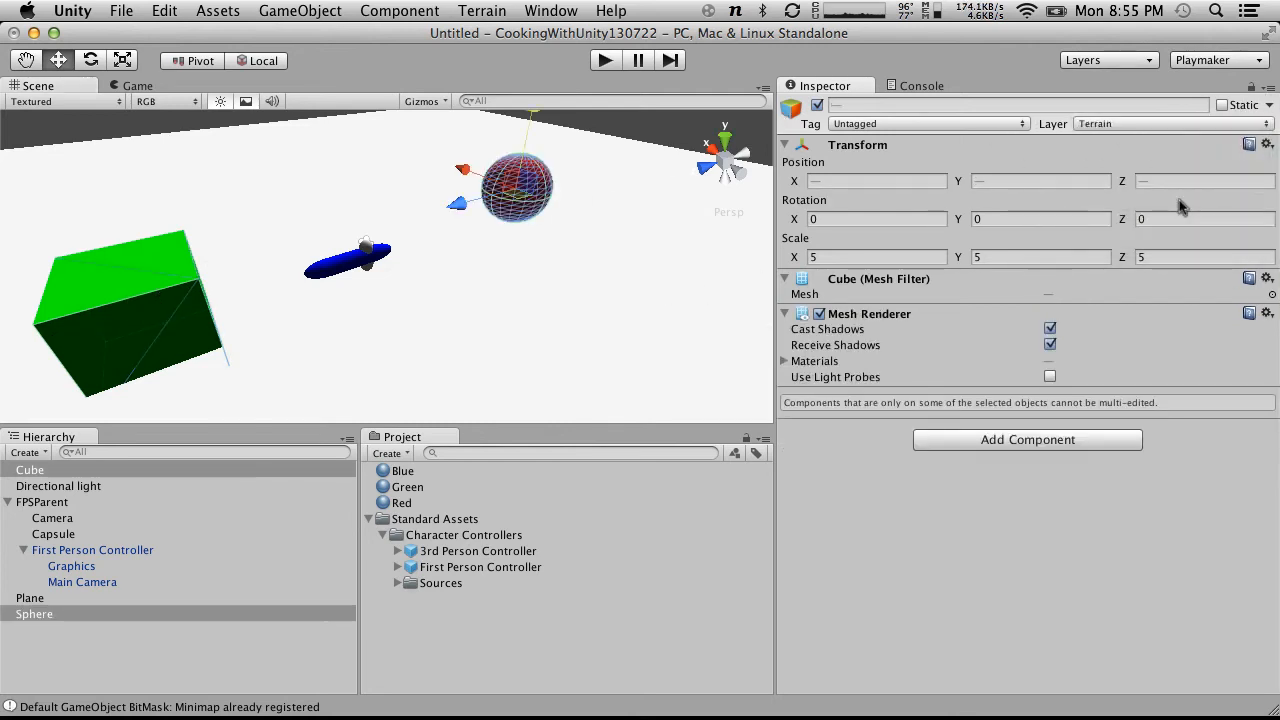
Add the Terrain layer to the minimap camera's culling mask and start a play-test of the scene
left_click(52, 502)
left_click(67, 519)
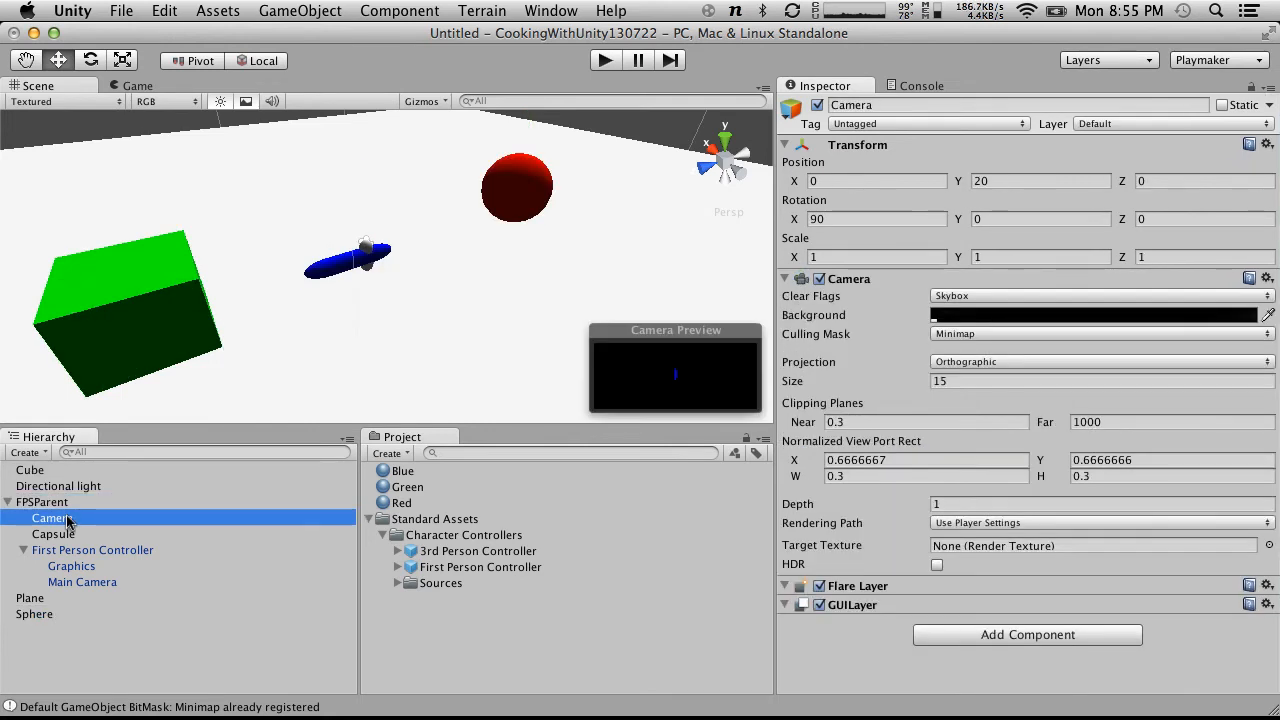
left_click(976, 335)
left_click(970, 466)
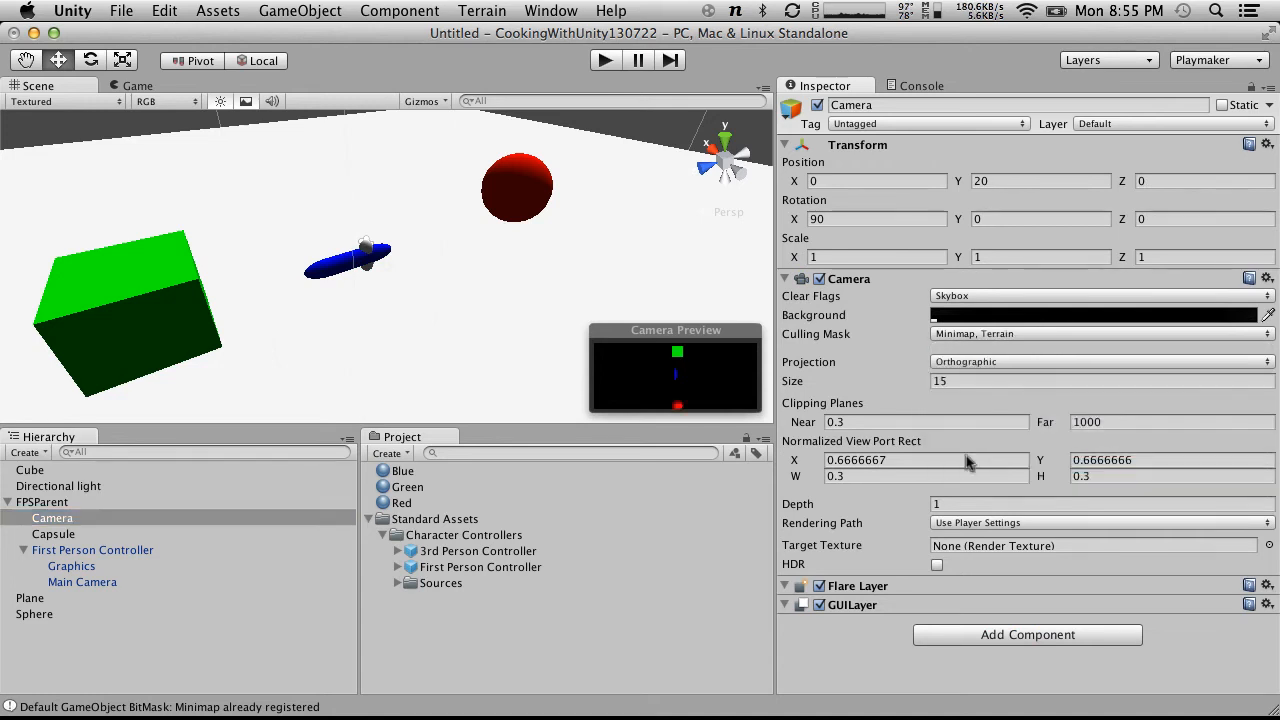
left_click(605, 61)
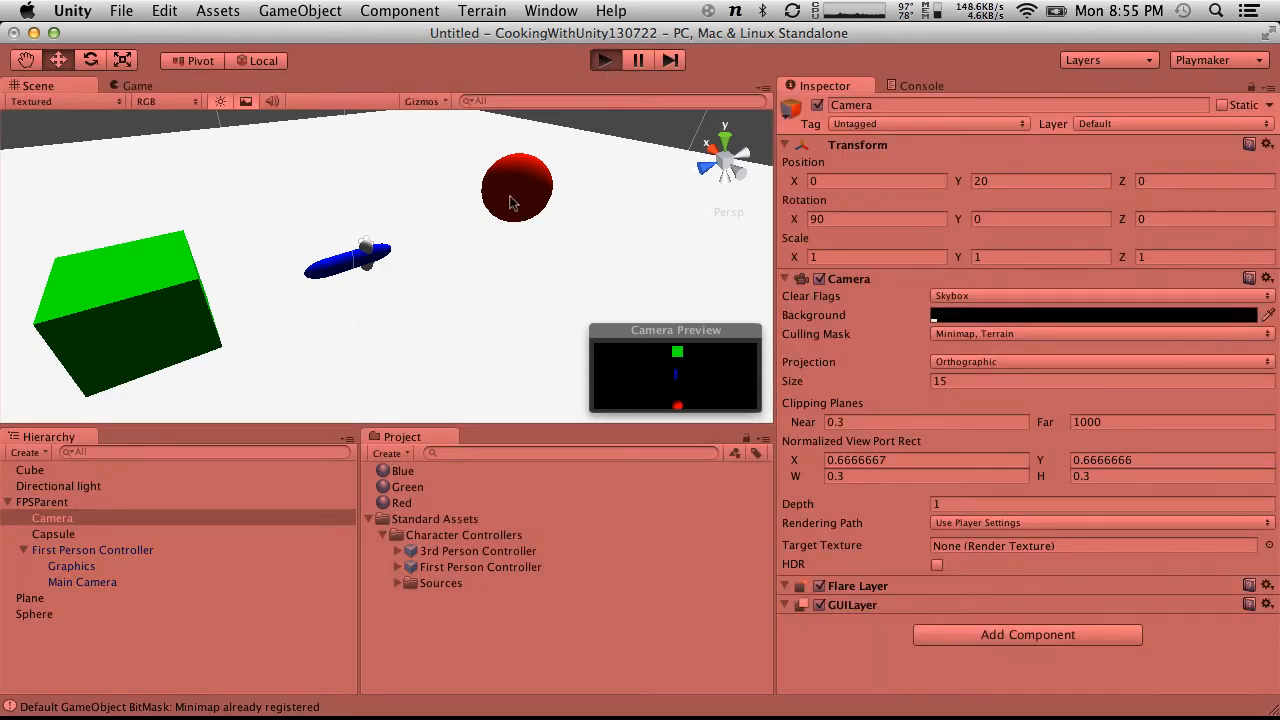
Move the player around the green cube and red sphere to check the minimap's tracking, and stop the play-test
key("s")
key("d")
key("w")
key("s")
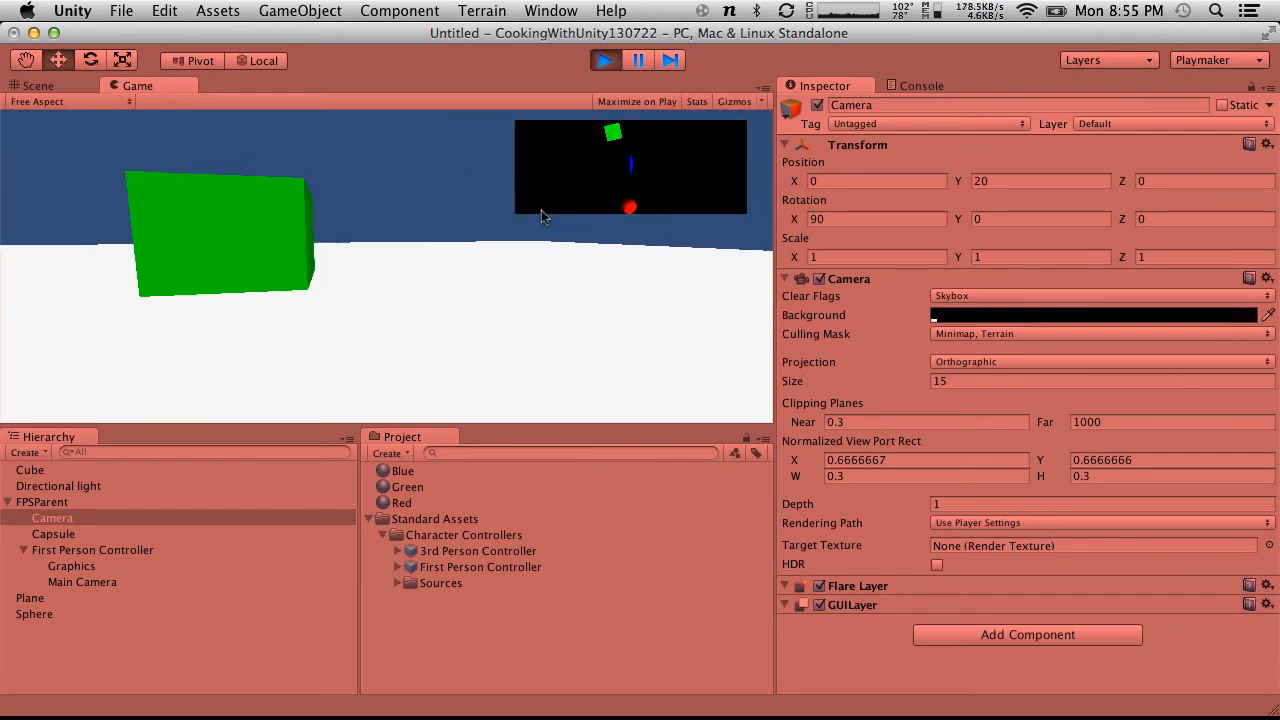
key("w")
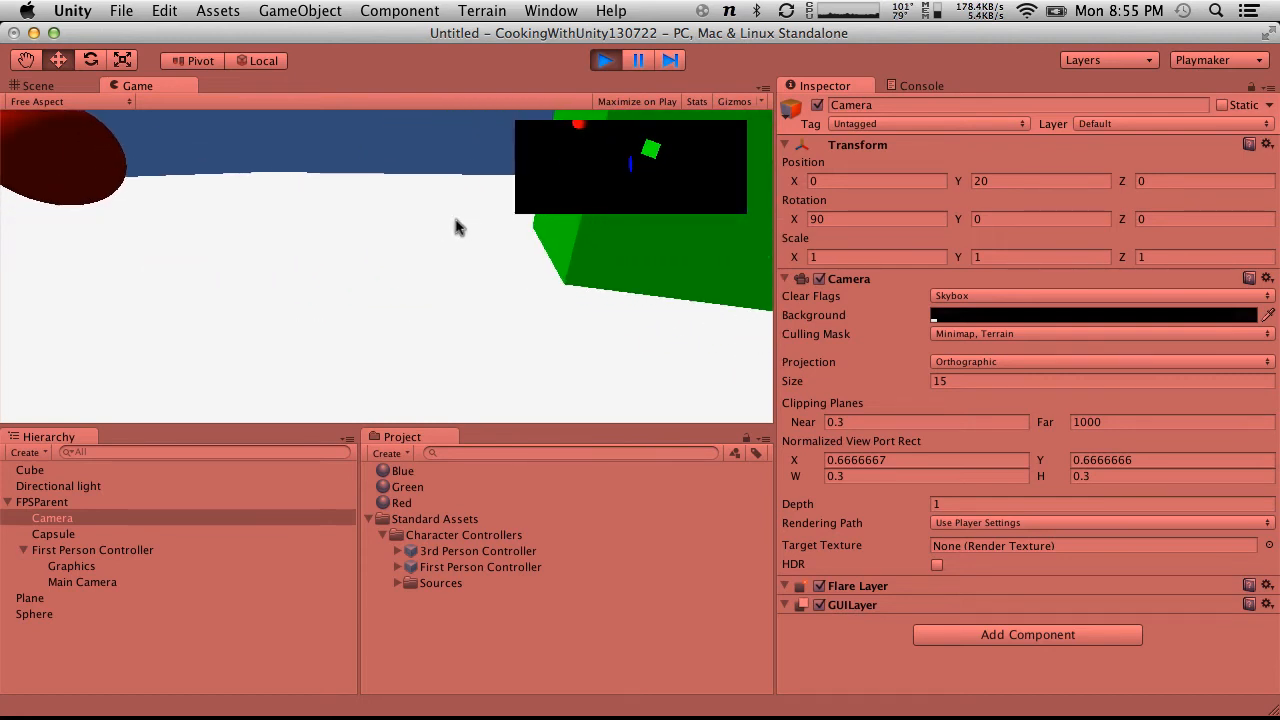
key("a")
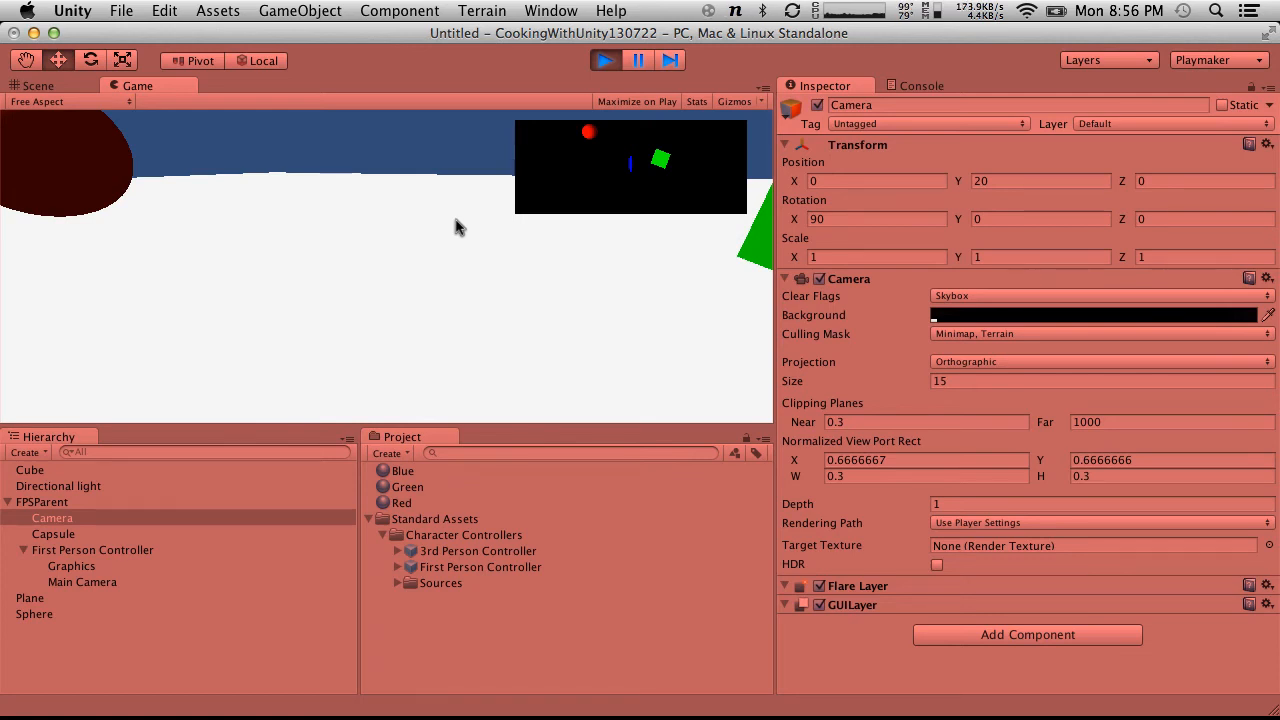
key("w")
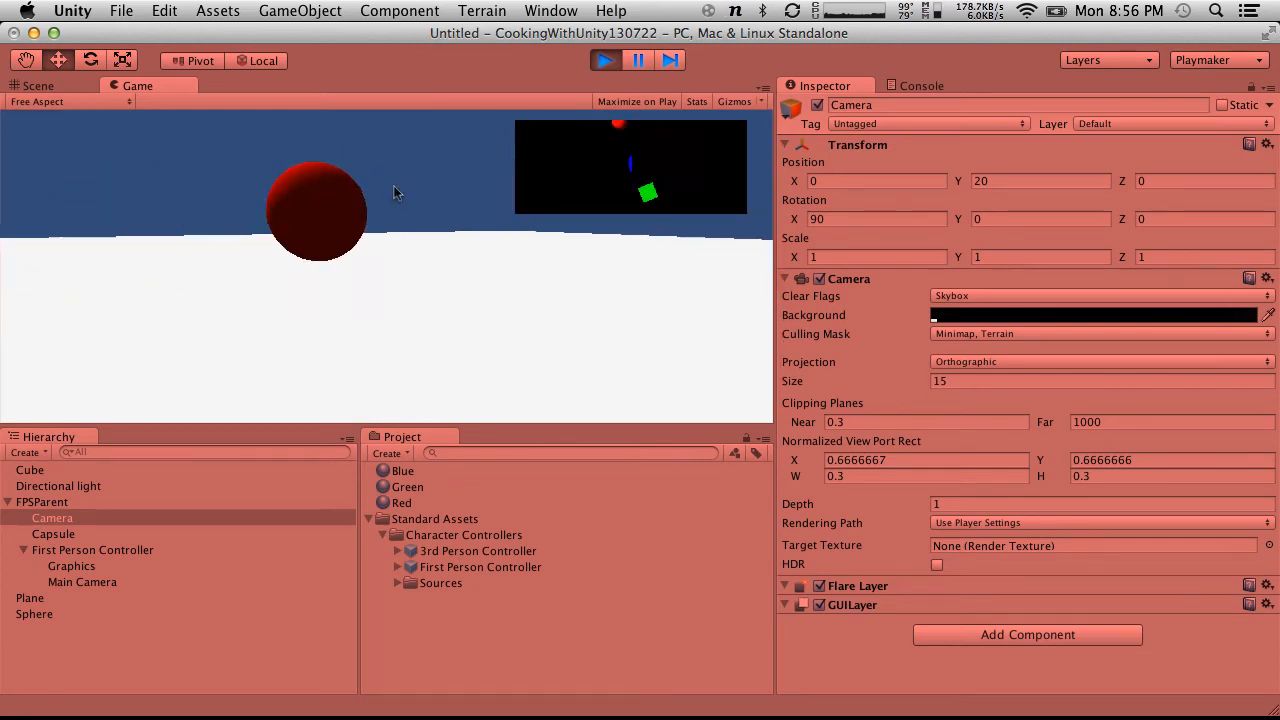
key("w")
key("w")
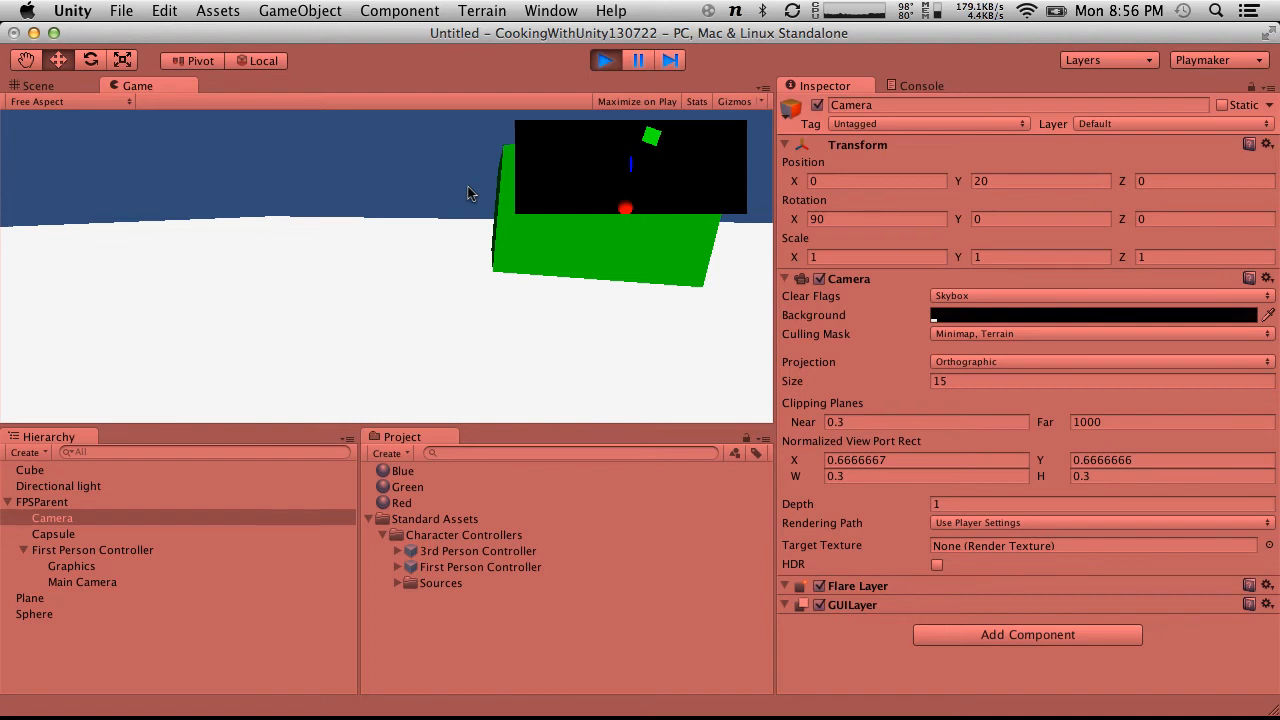
left_click(604, 61)
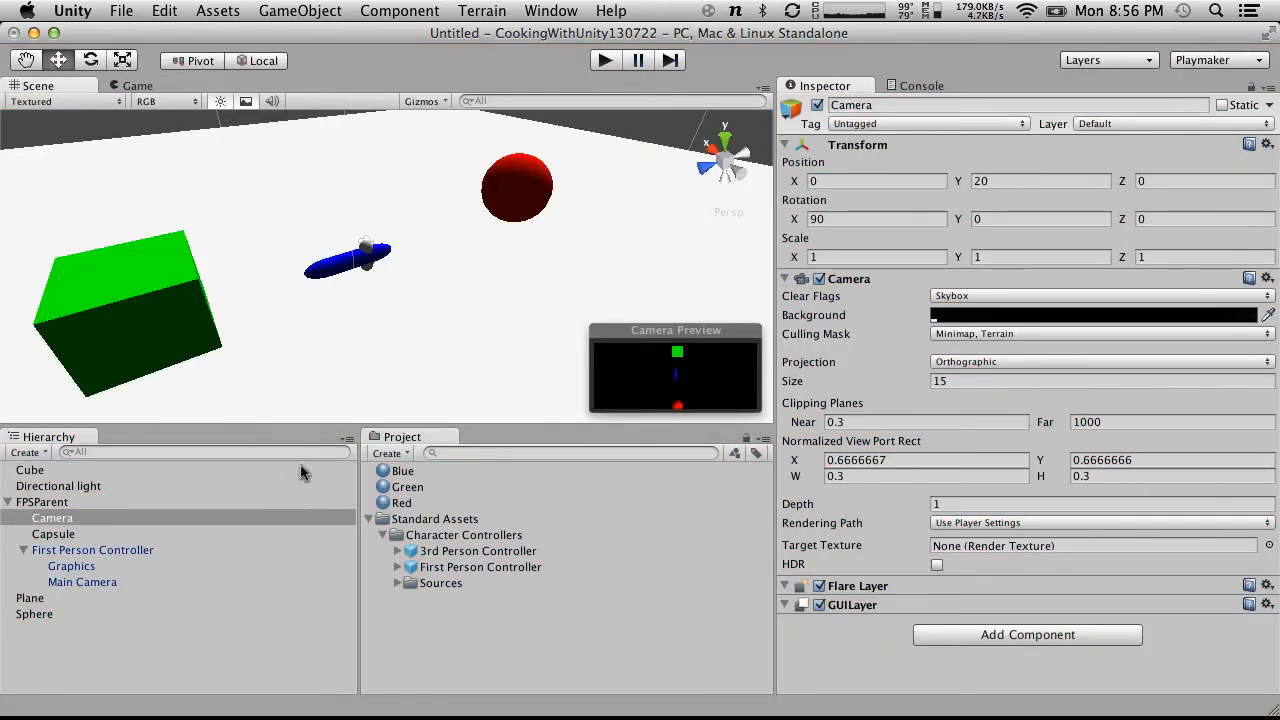
key("Up")
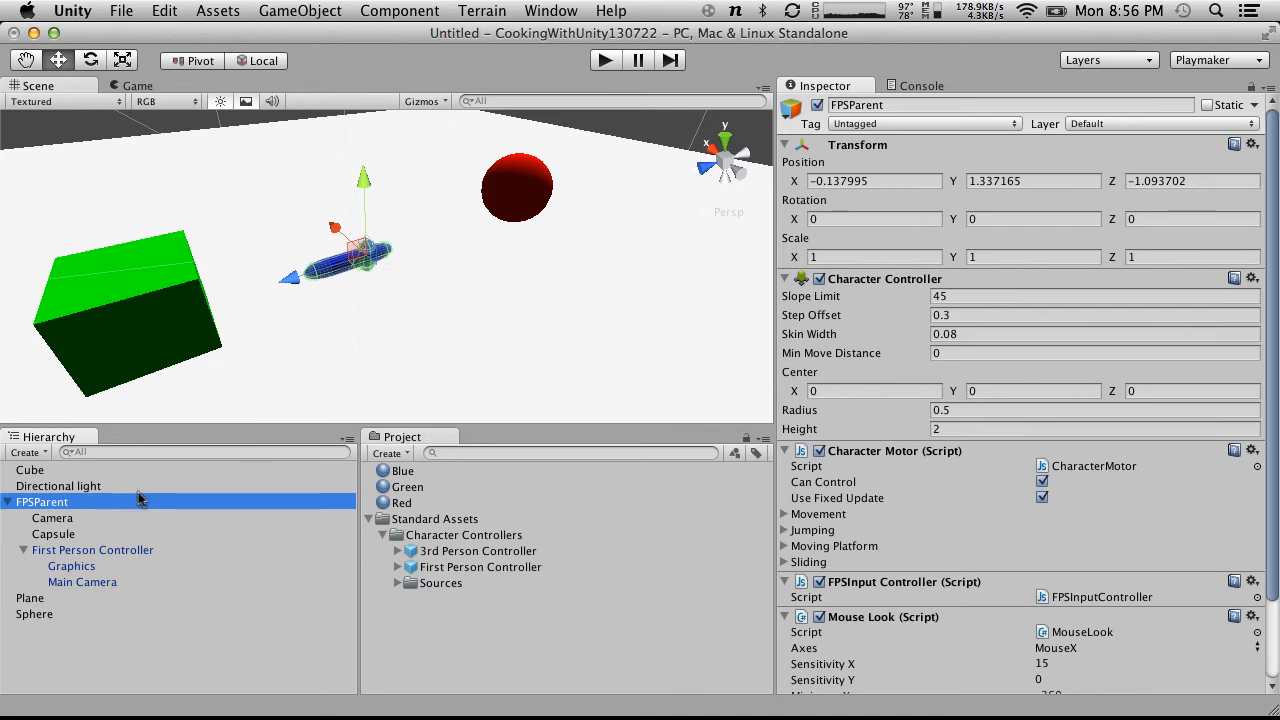
left_click(418, 370)
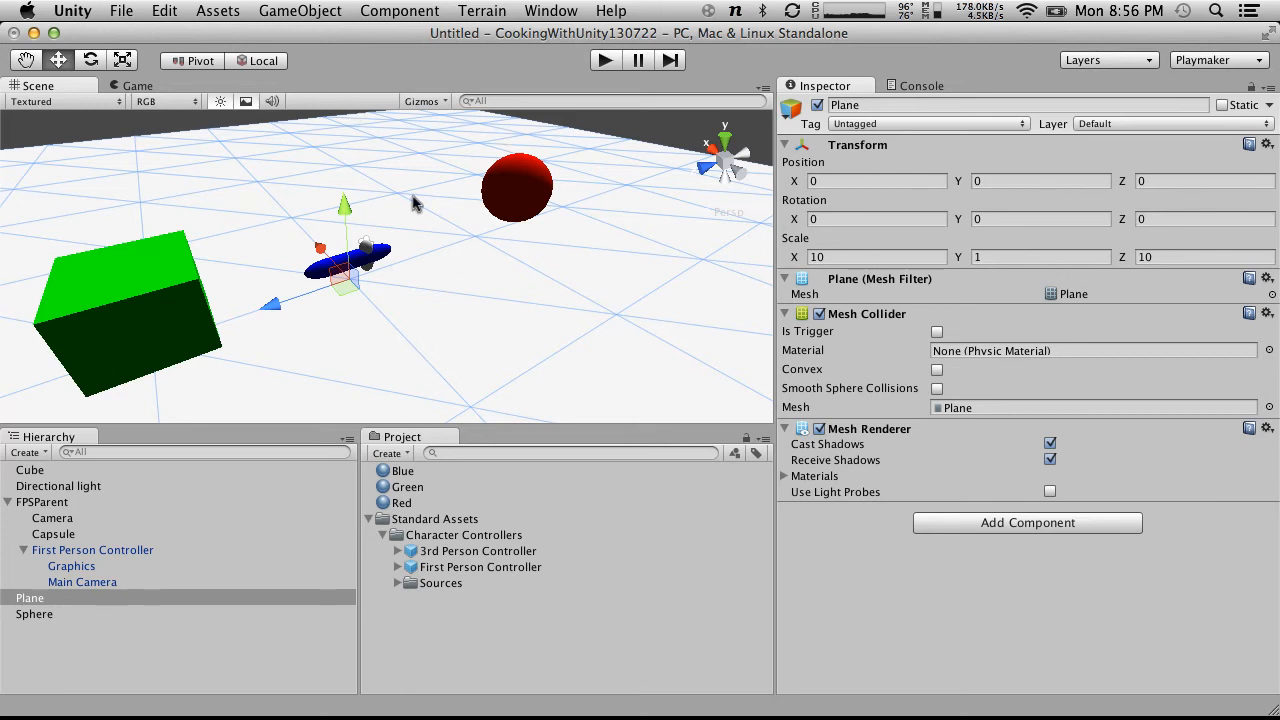
left_click(40, 502)
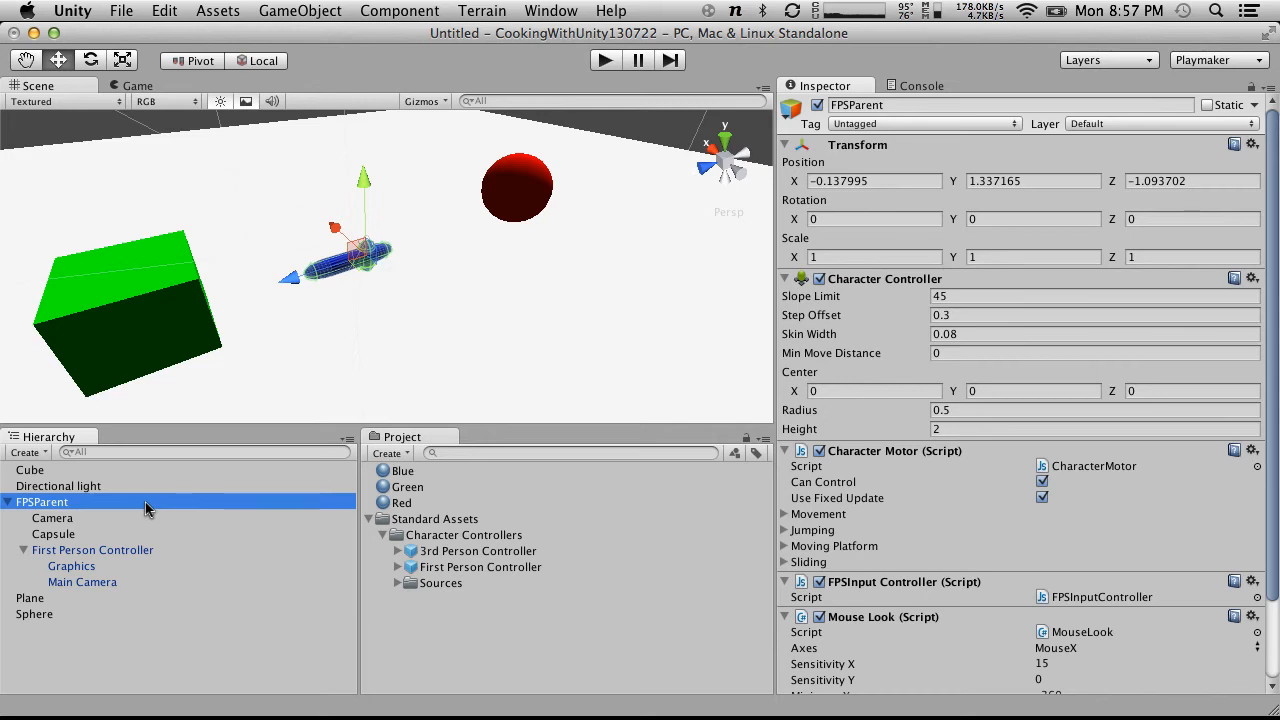
left_click(90, 522)
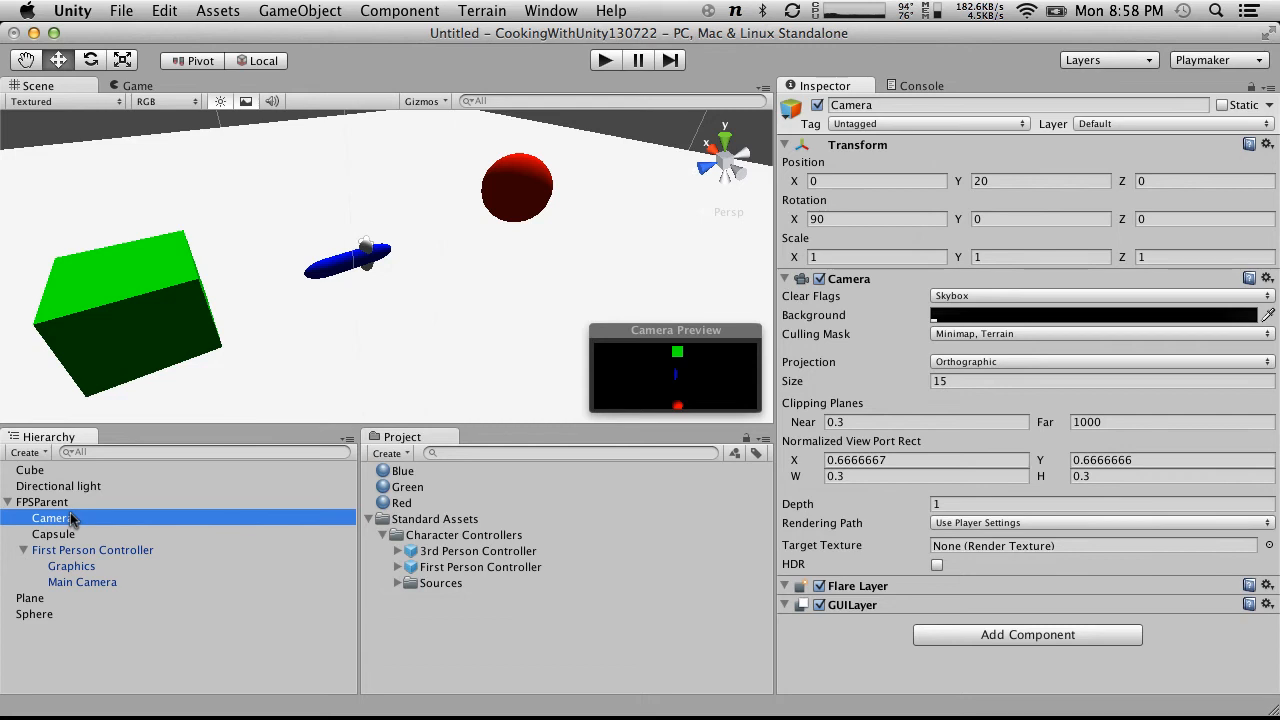
Create a C# script named MaintainOrientation in the project assets
left_click(398, 454)
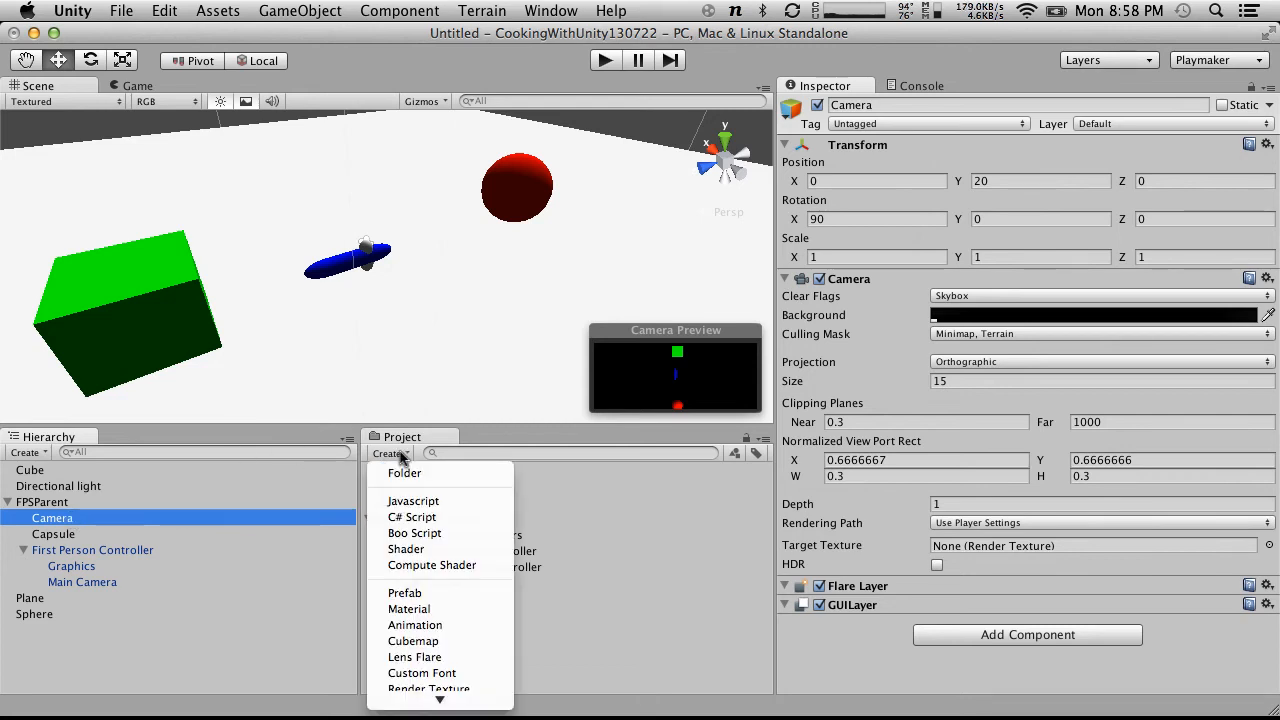
left_click(413, 518)
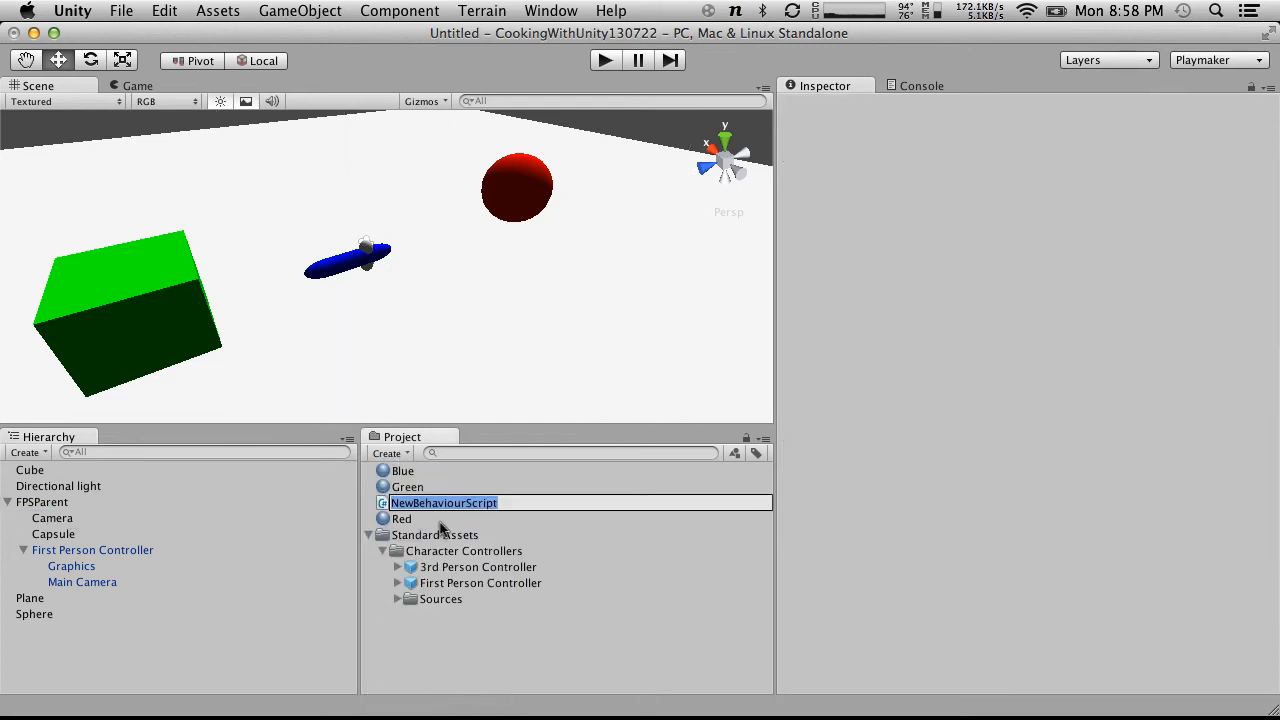
type("MaintainOrientation")
key("Return")
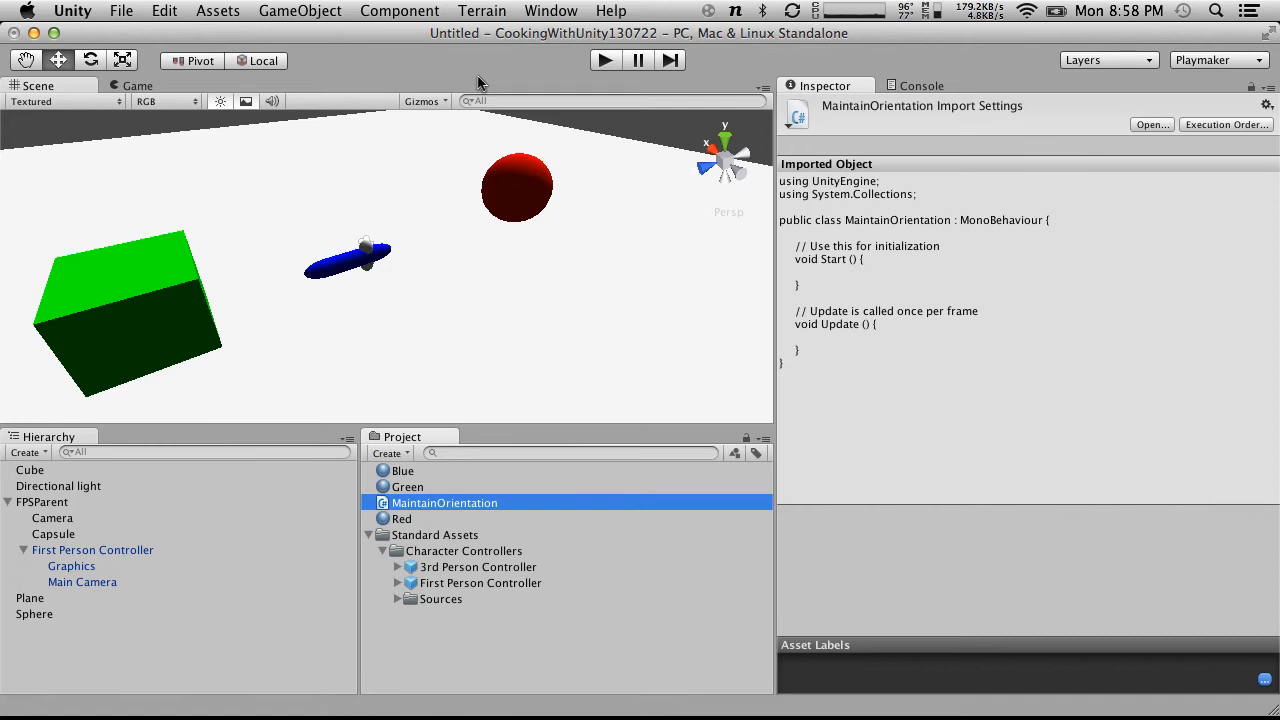
key("ctrl+Right")
key("ctrl+Right")
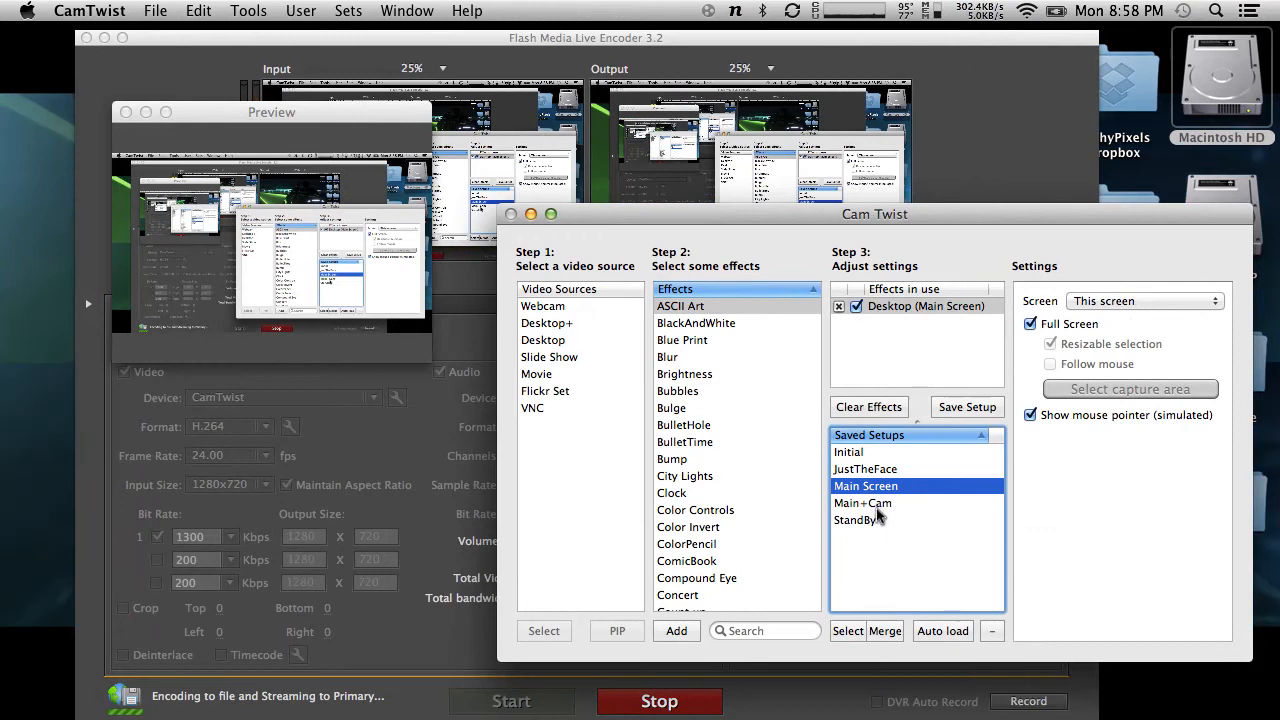
double_click(872, 504)
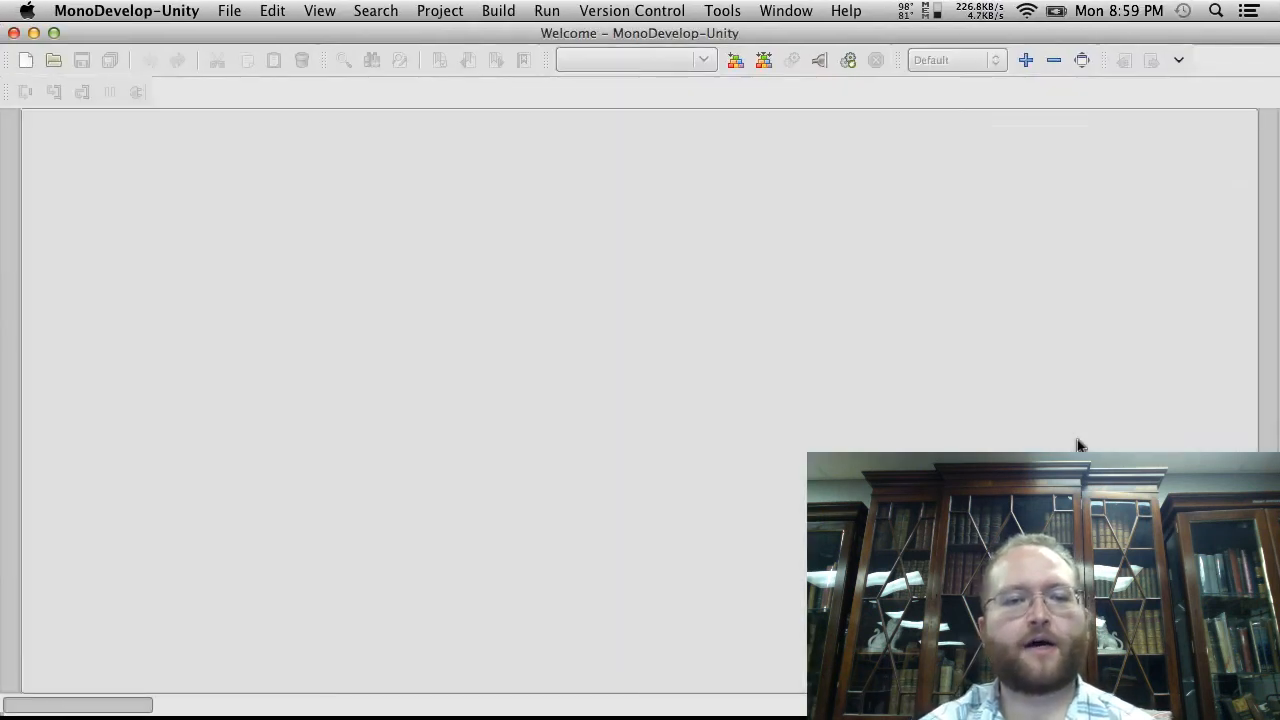
Open the MaintainOrientation script in MonoDevelop and put the class's opening brace on its own line, with a new line below it
key("super+Tab")
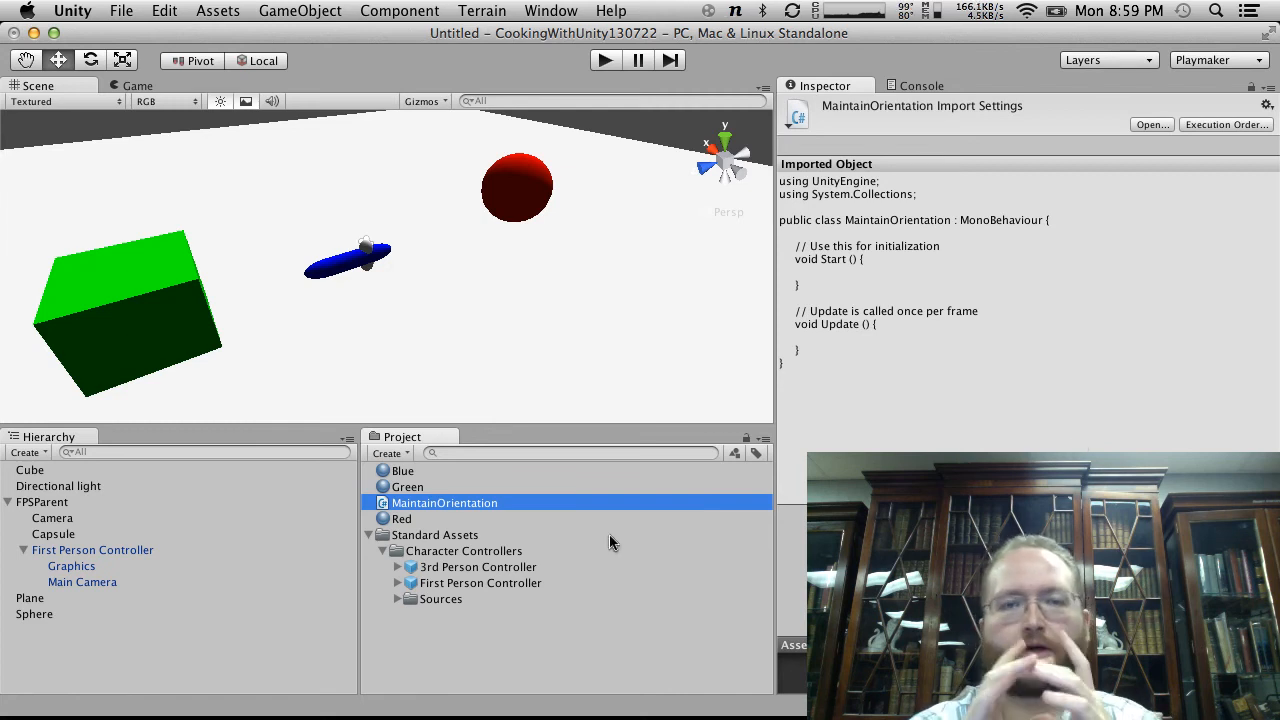
double_click(397, 502)
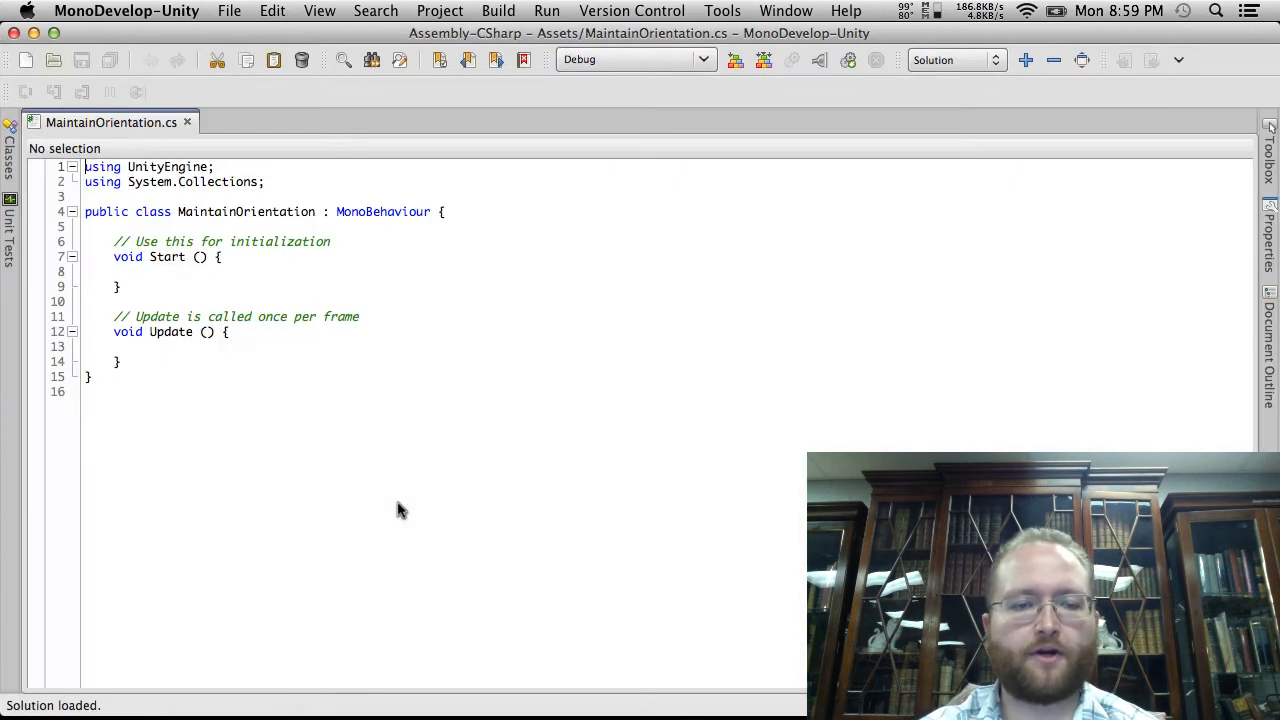
left_click(441, 208)
key("BackSpace")
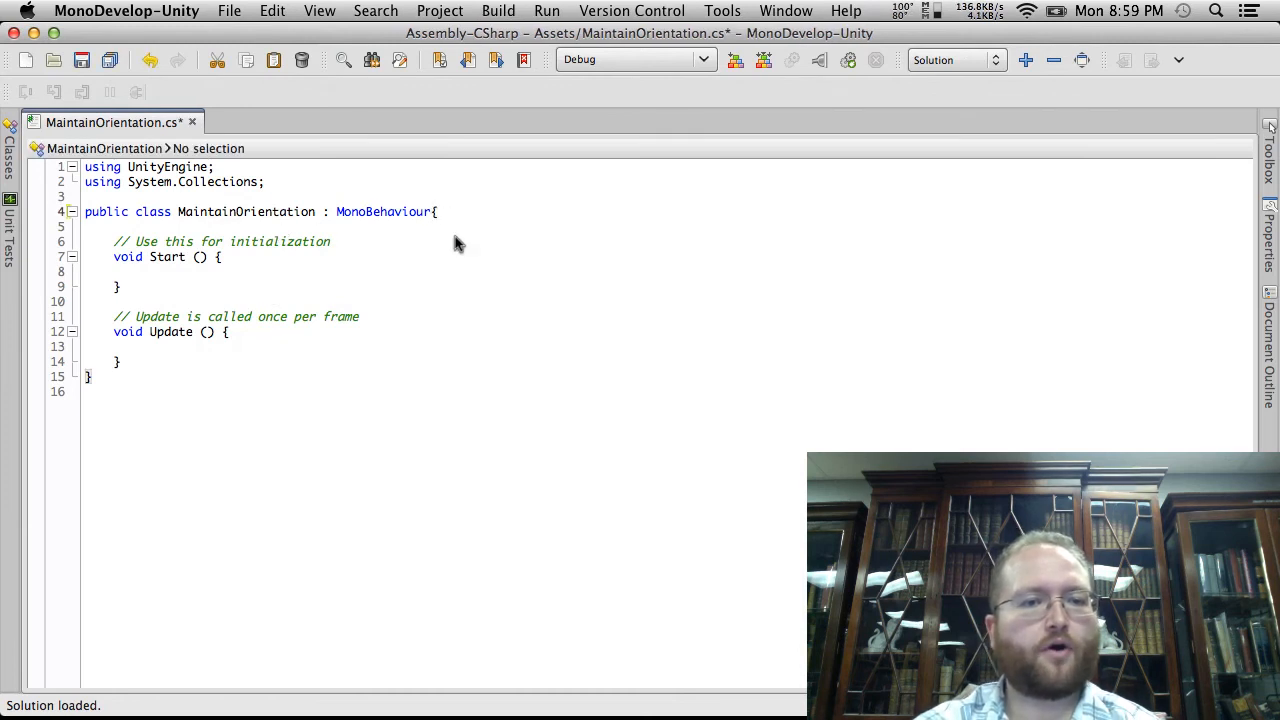
key("Return")
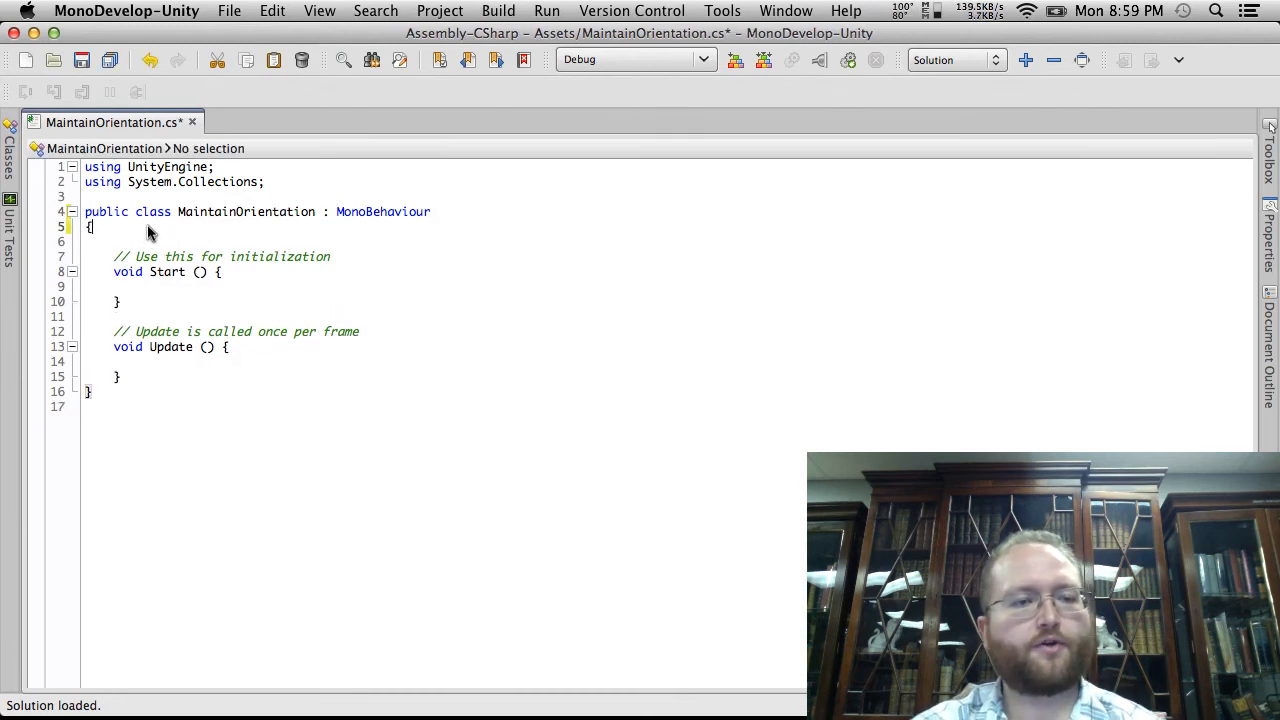
key("Return")
type("tran")
key("BackSpace")
key("BackSpace")
key("BackSpace")
key("BackSpace")
type("vec")
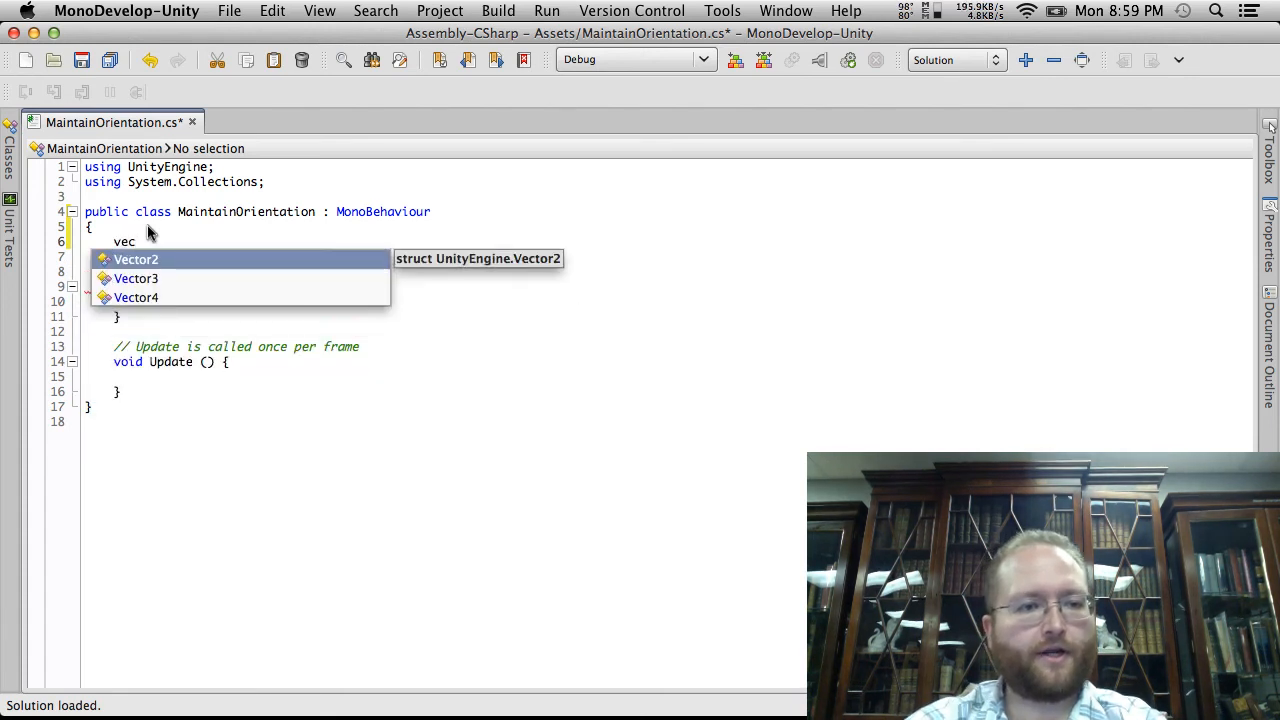
key("Return")
key("BackSpace")
key("BackSpace")
key("BackSpace")
key("BackSpace")
key("BackSpace")
key("BackSpace")
key("BackSpace")
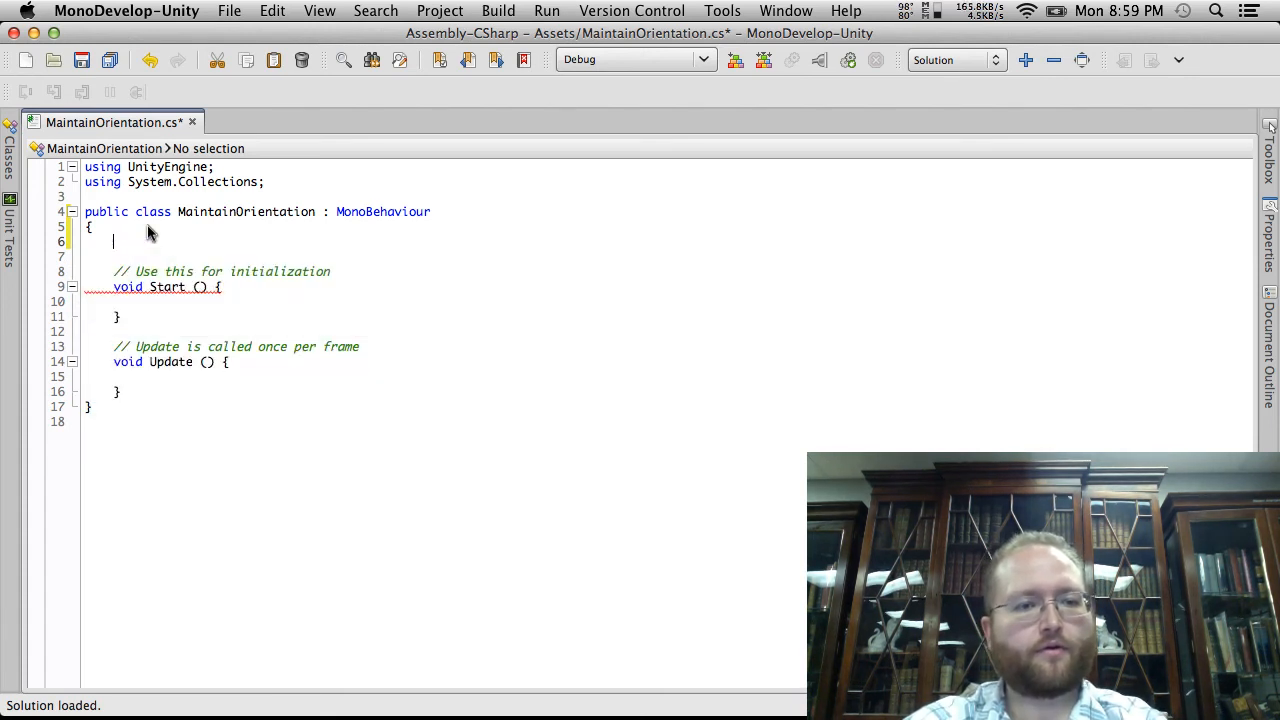
Declare a Vector3 variable named eulerOrientation at the top of the MaintainOrientation class
type("Vecto")
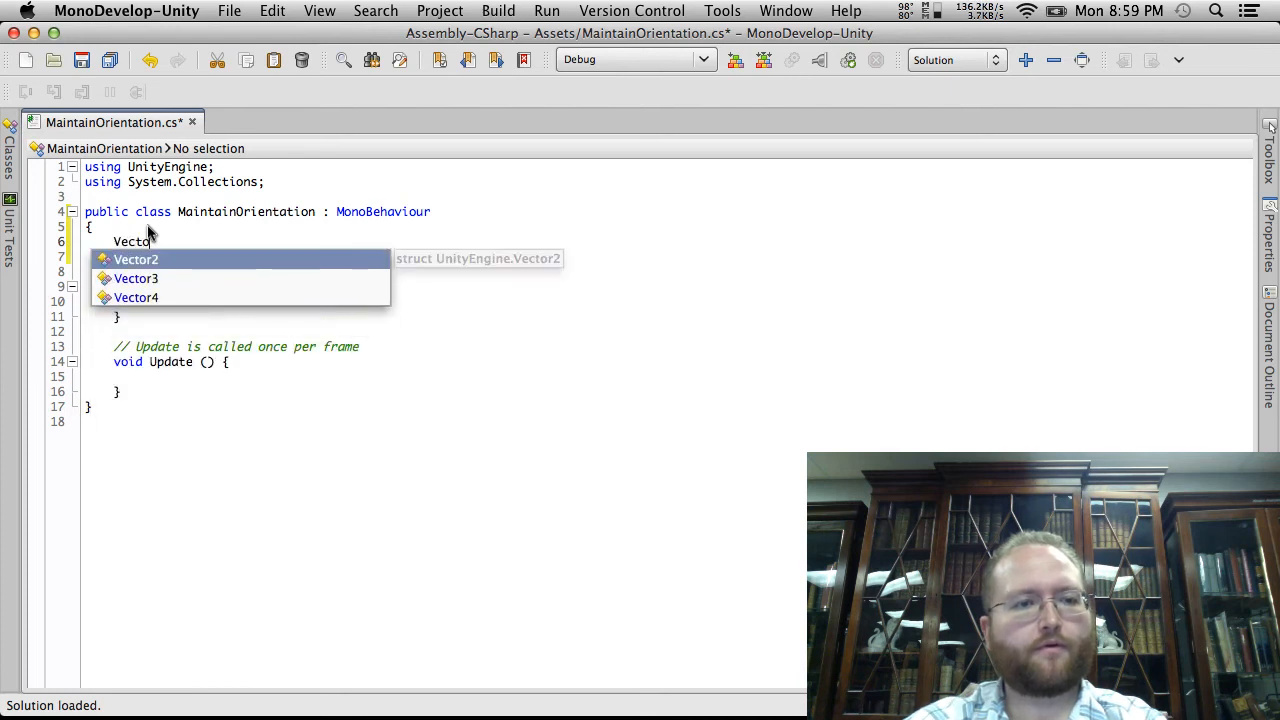
key("Down")
key("Return")
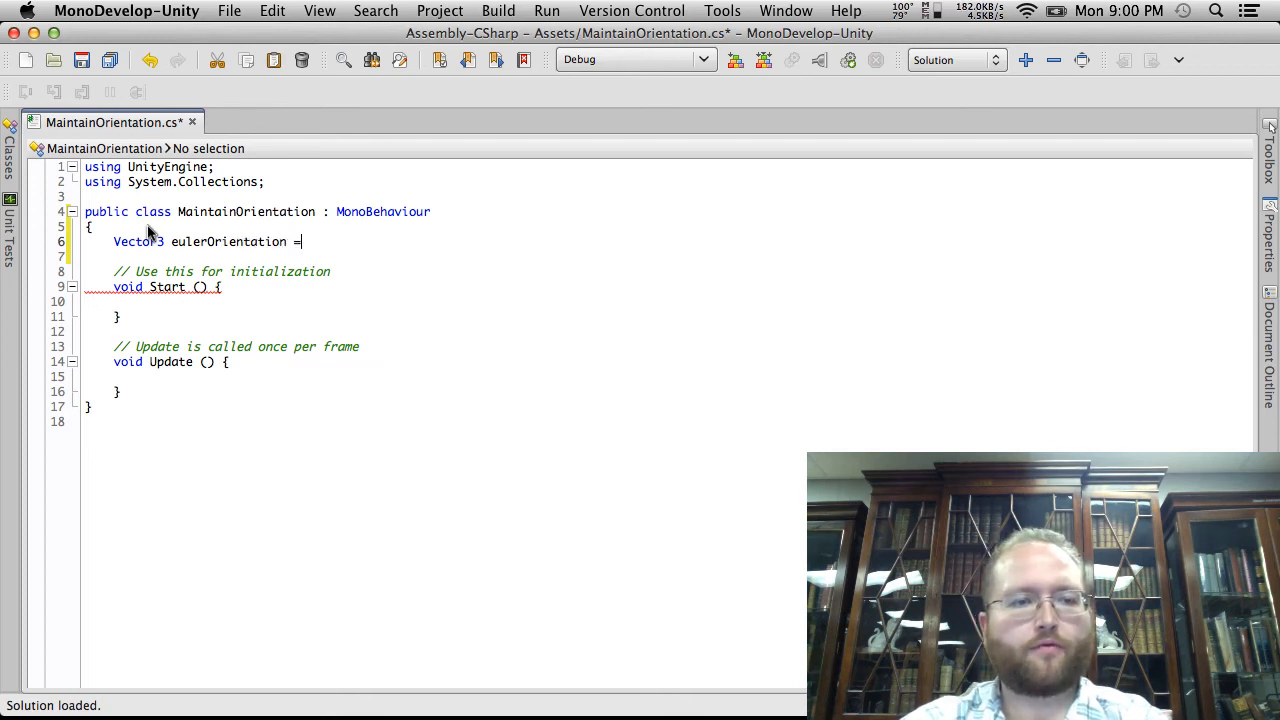
type("vect")
key("BackSpace")
key("BackSpace")
key("BackSpace")
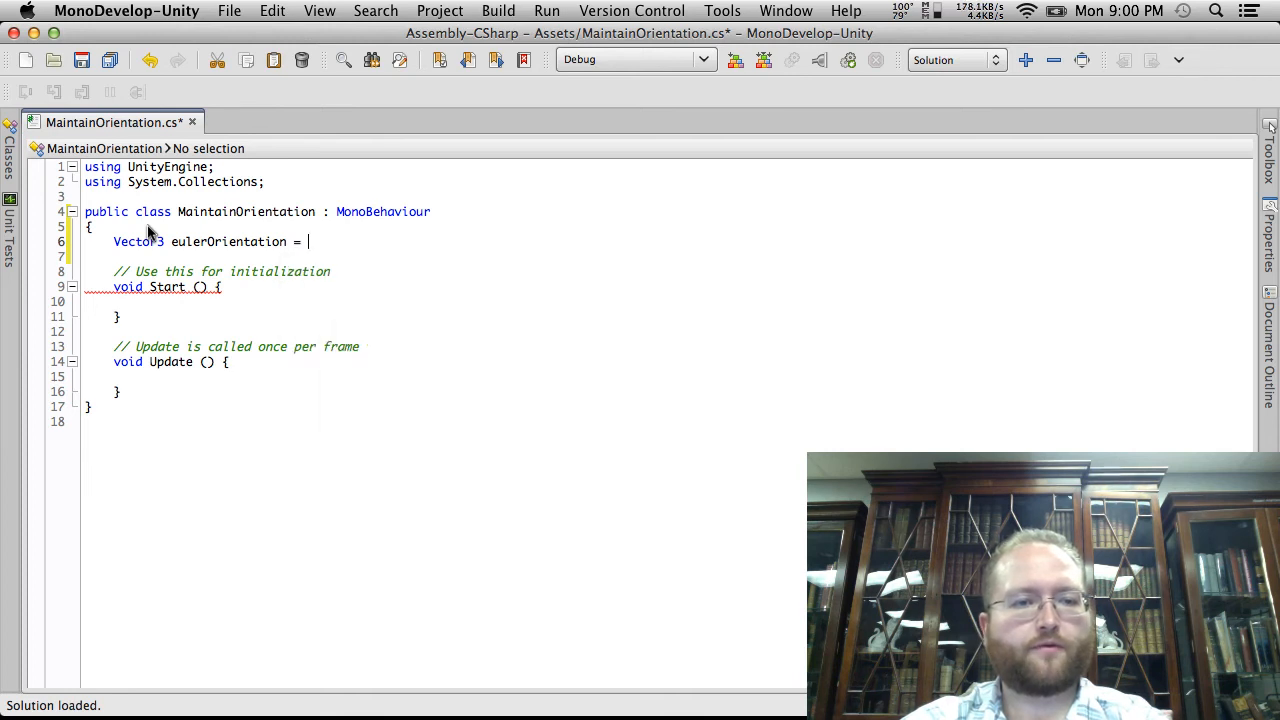
type("T")
key("BackSpace")
Initialize eulerOrientation with Vector3.forward and save the script
type("Vector3.fo")
key("Return")
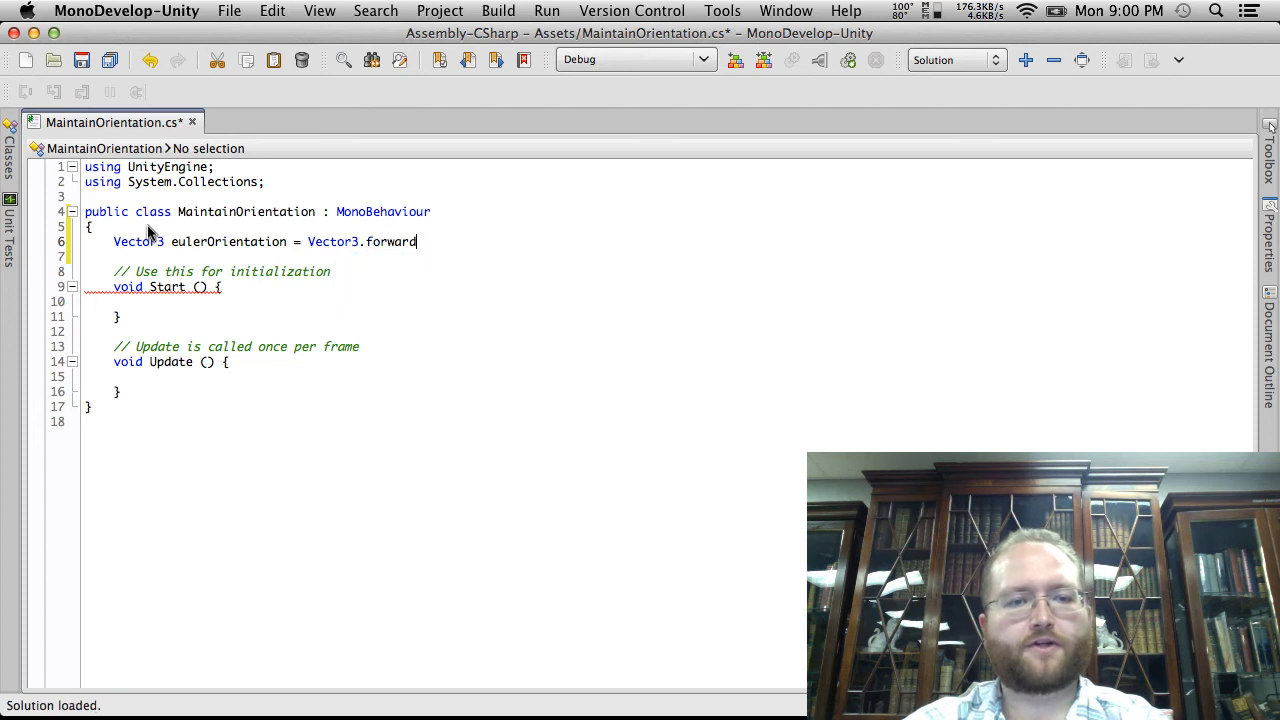
left_click(82, 60)
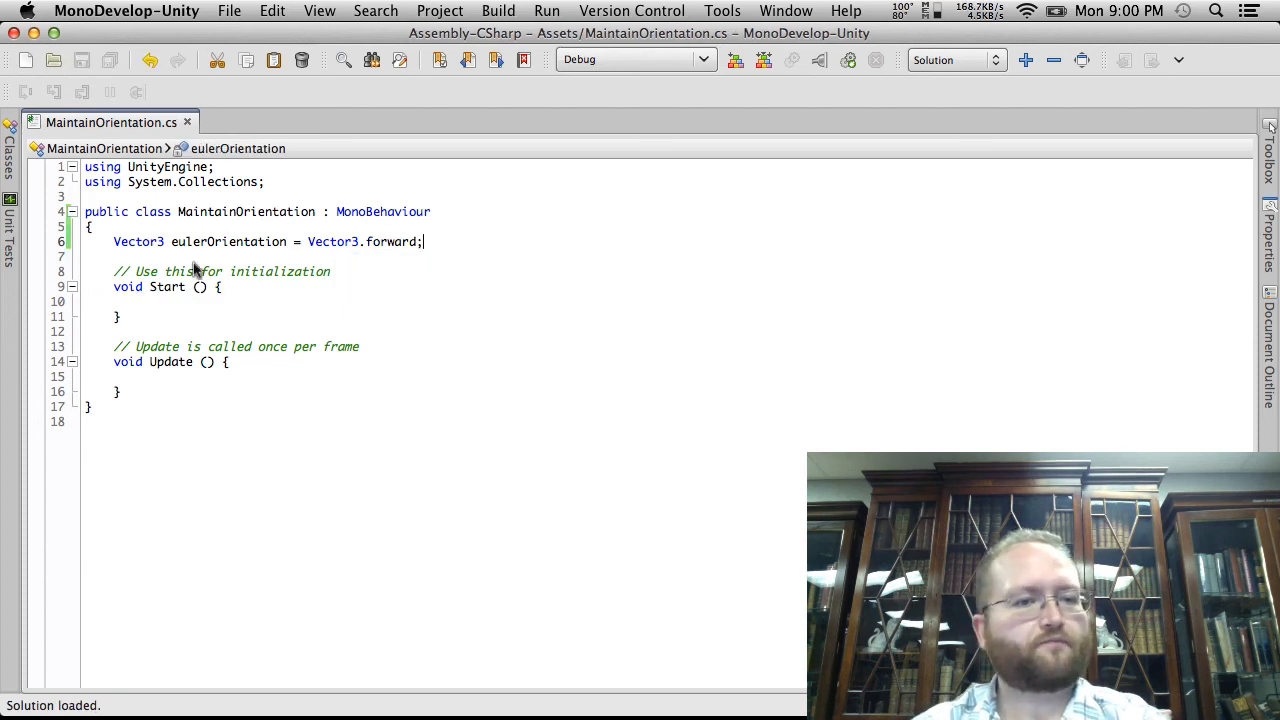
In the Update method, begin assigning transform.rotation from a Quaternion.Euler call
left_click(240, 366)
key("Return")
type("transform.ro")
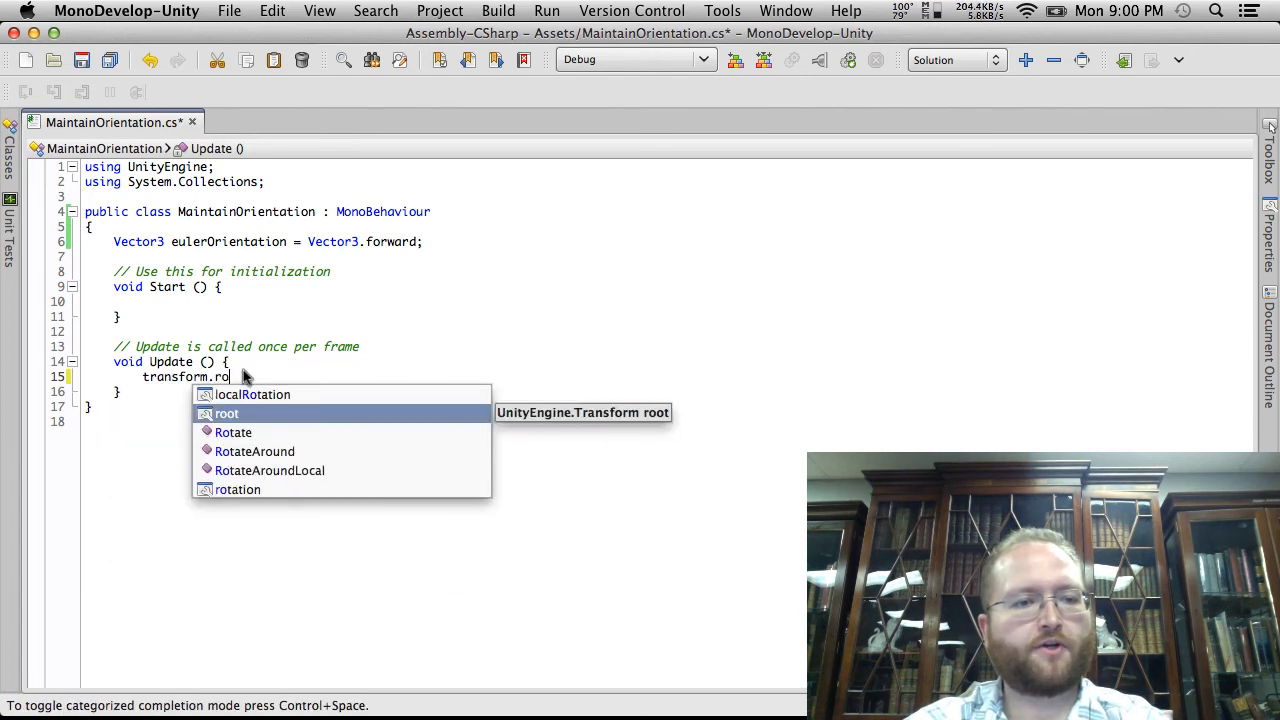
key("BackSpace")
key("BackSpace")
type("eu")
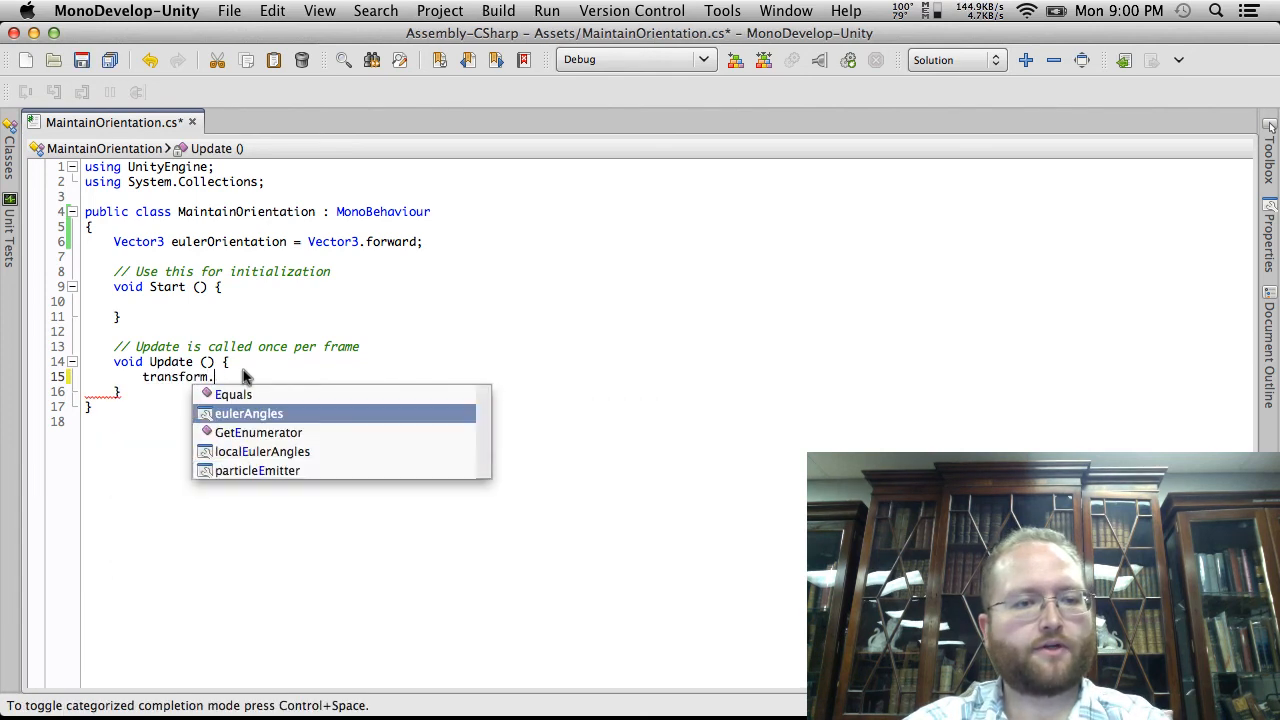
key("BackSpace")
key("BackSpace")
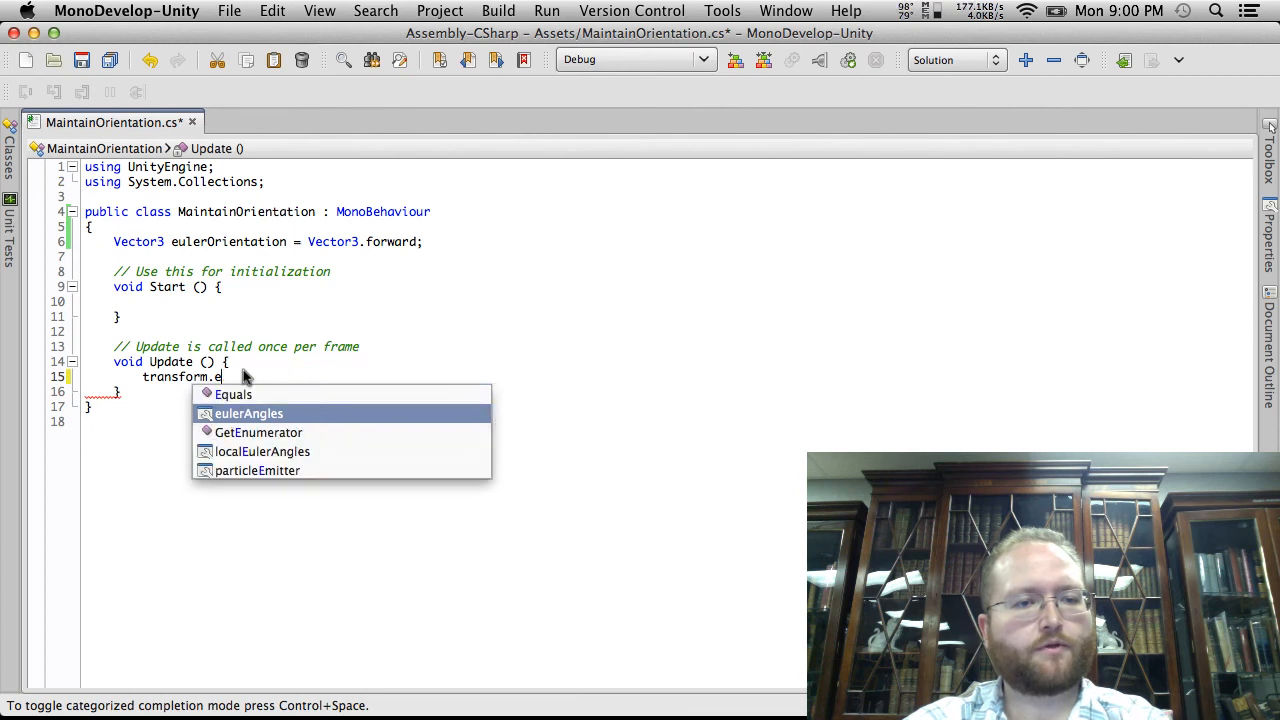
type("rotation ")
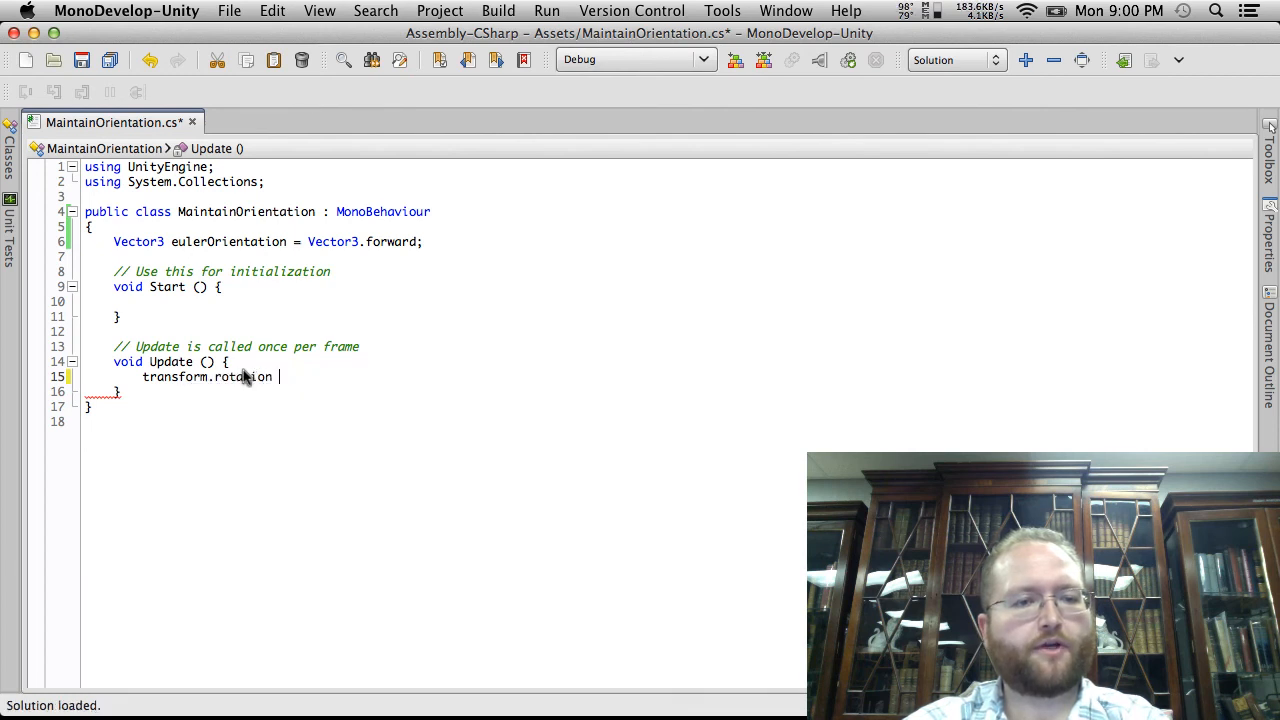
type("= Quaternion.eu")
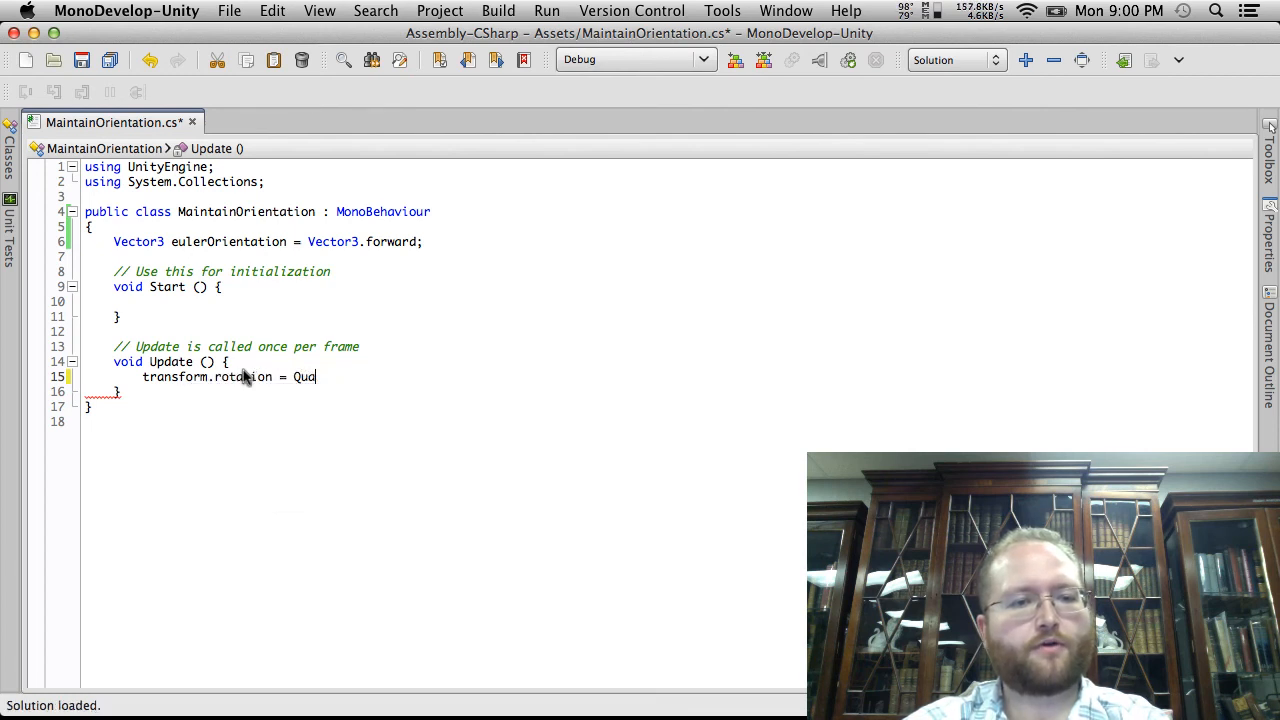
key("Return")
type("(")
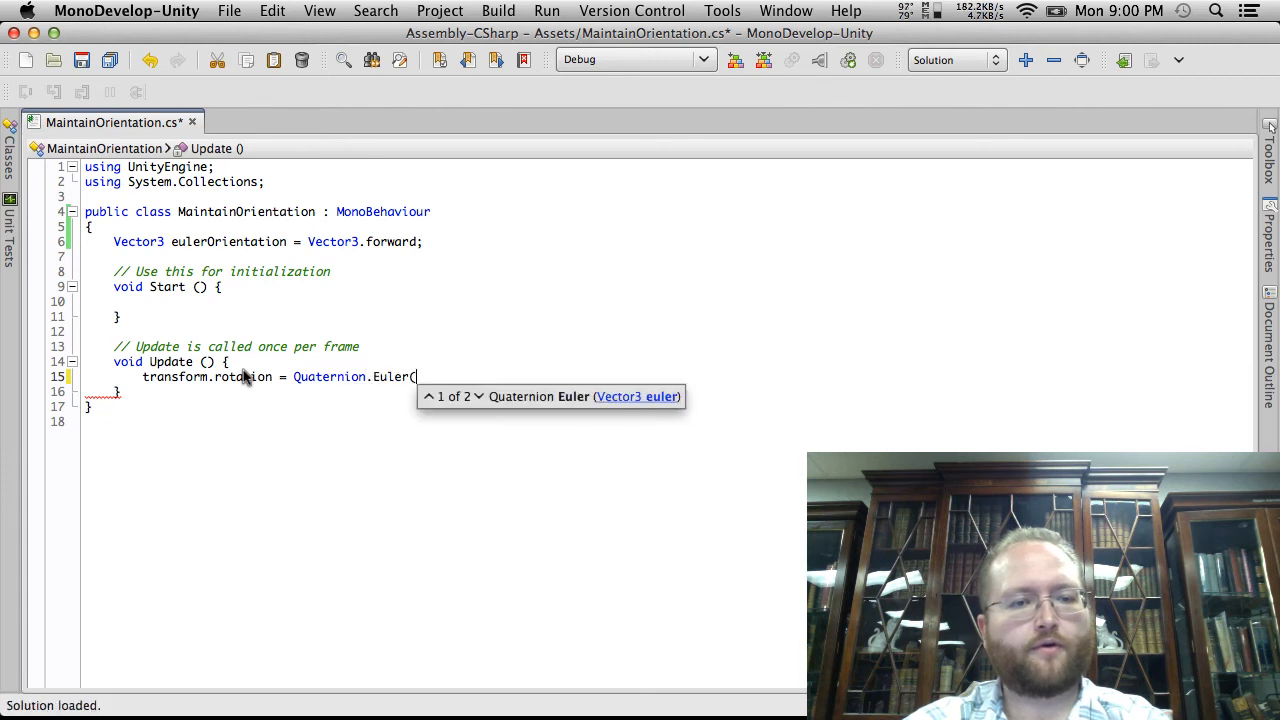
Pass eulerOrientation as the Quaternion.Euler argument, save the finished script and switch back to Unity
double_click(201, 243)
key("ctrl+c")
left_click(465, 378)
key("ctrl+v")
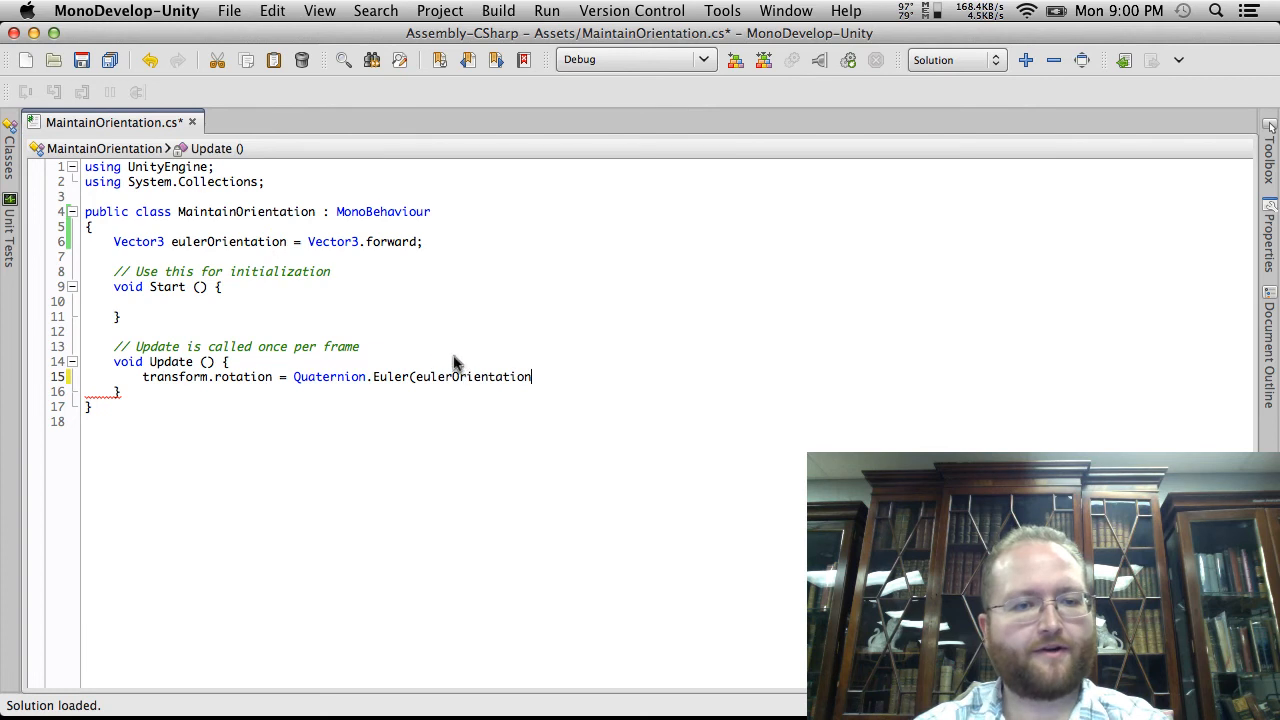
type(";")
left_click(83, 64)
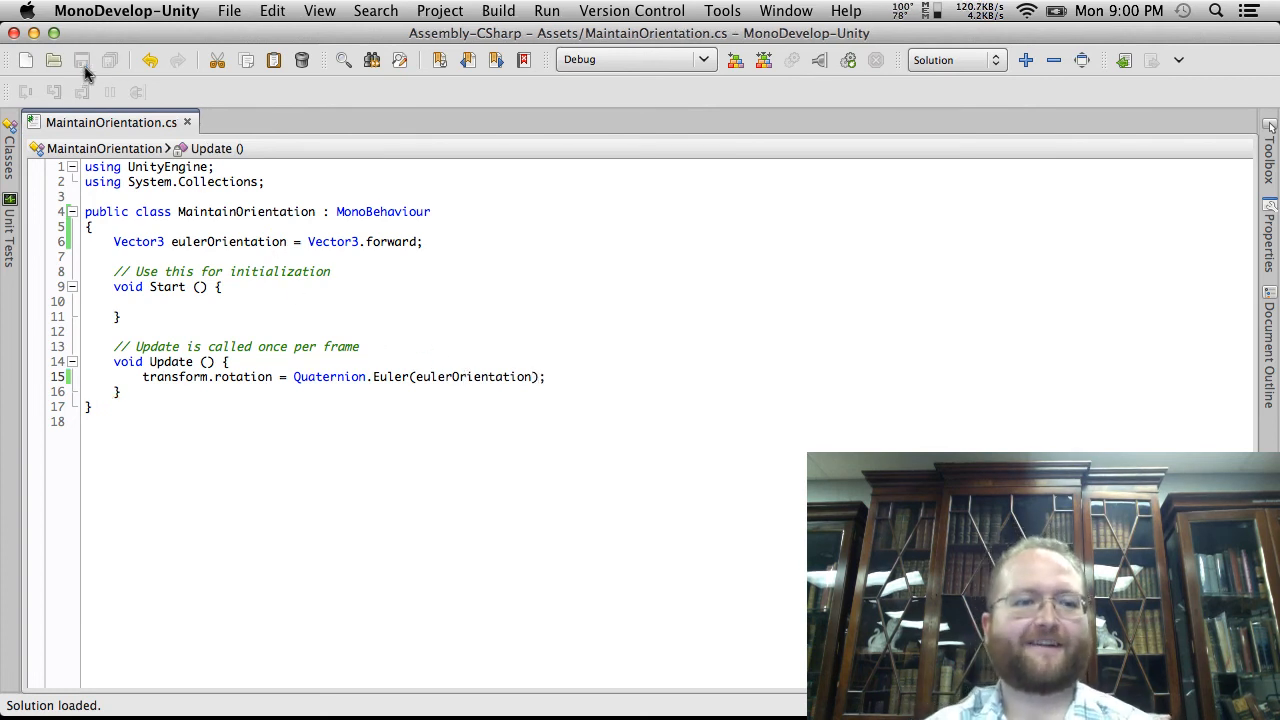
key("super+Tab")
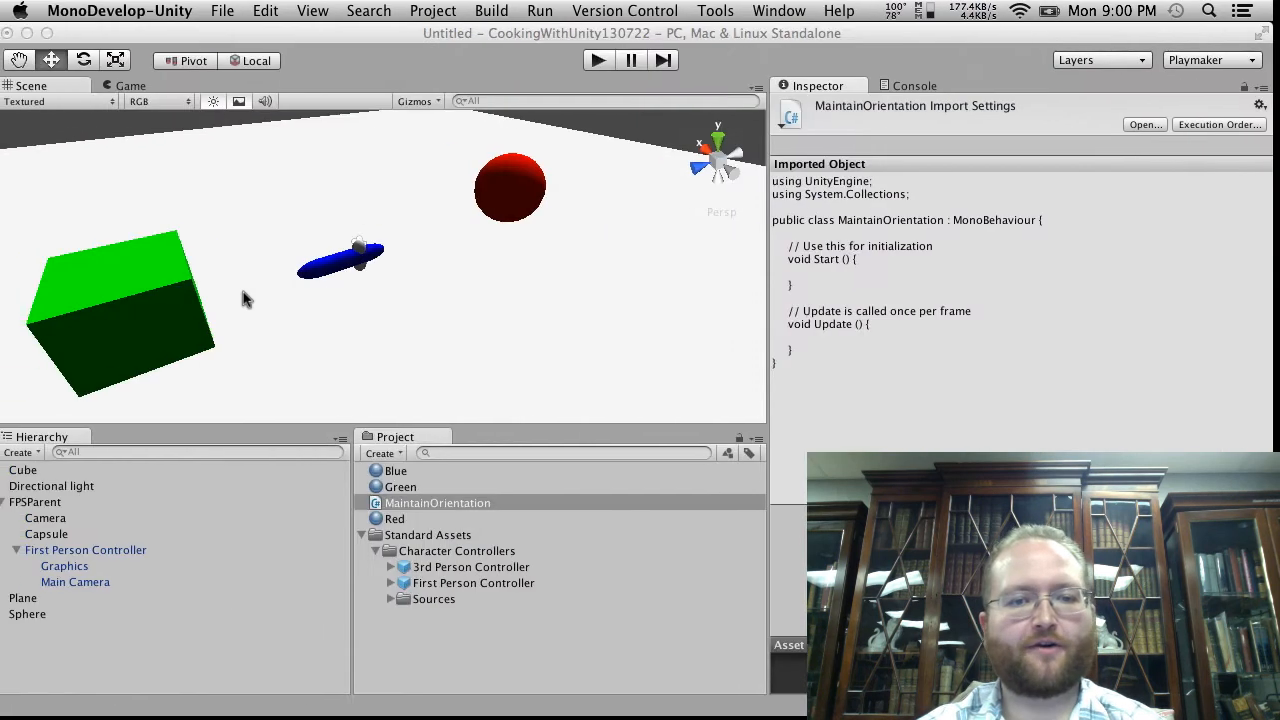
In the MaintainOrientation script, move the Update method's opening brace onto its own line, save and return to Unity
double_click(426, 502)
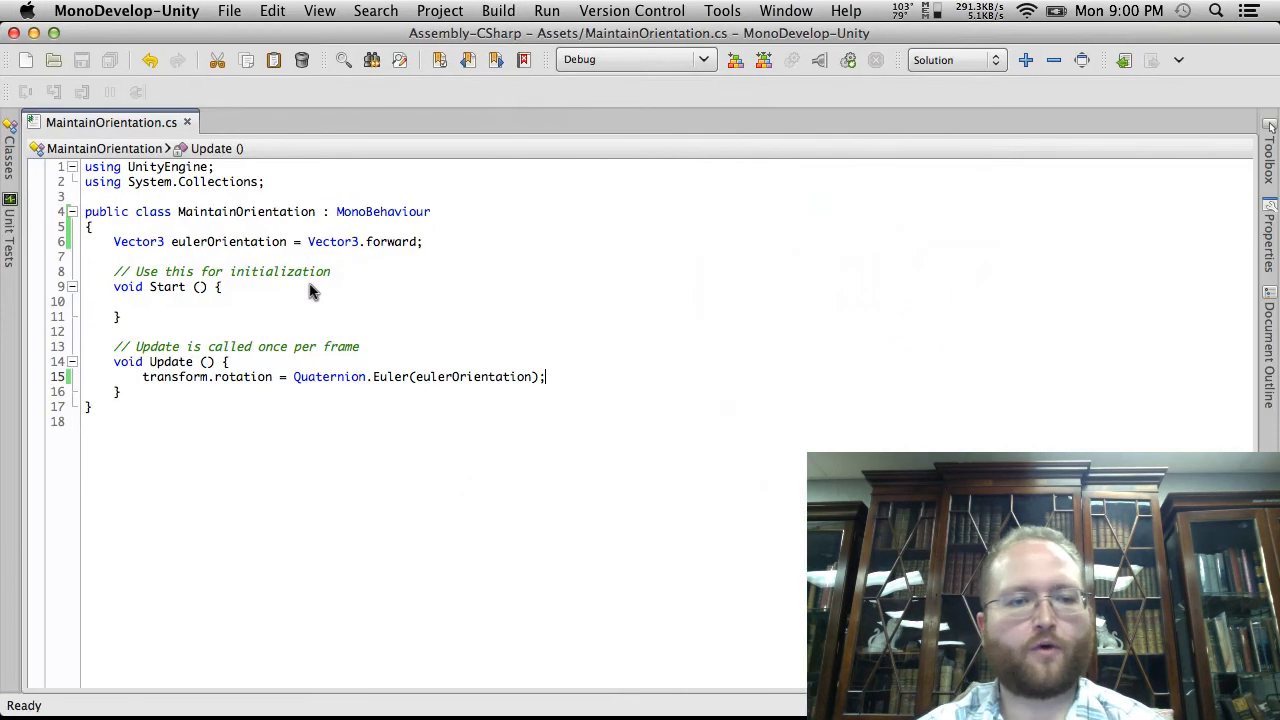
left_click(228, 362)
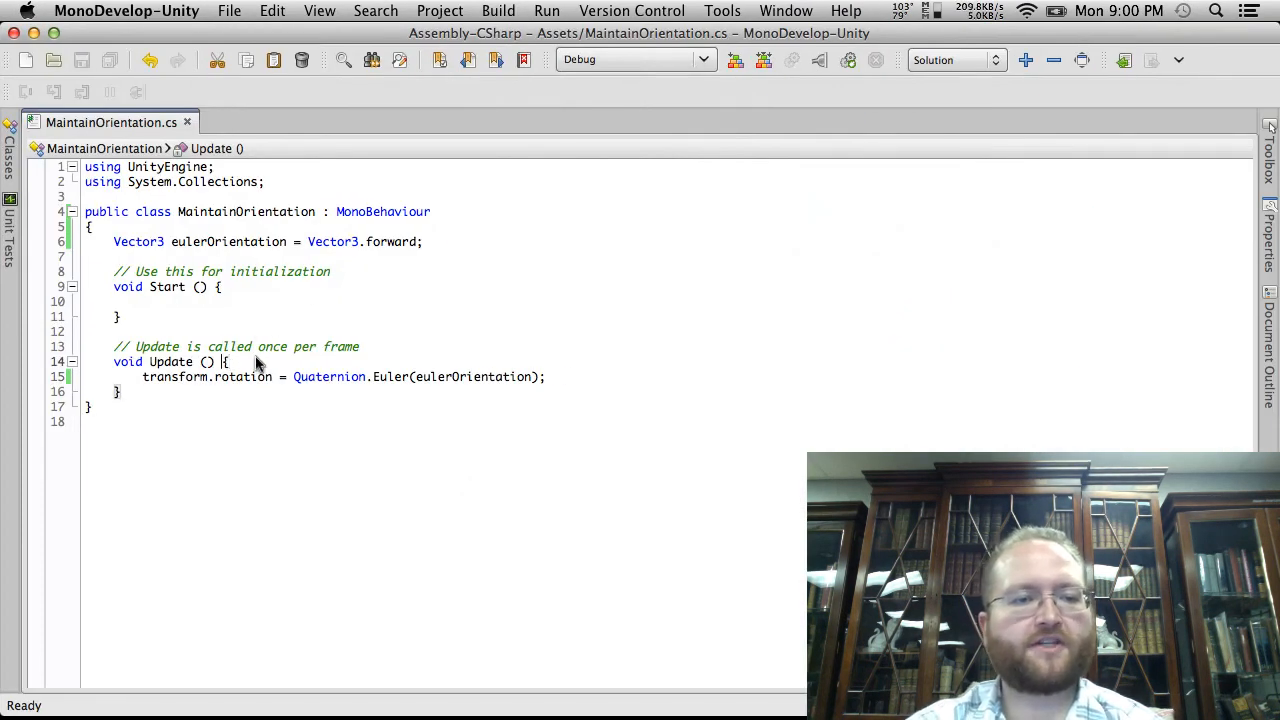
key("Return")
key("super+s")
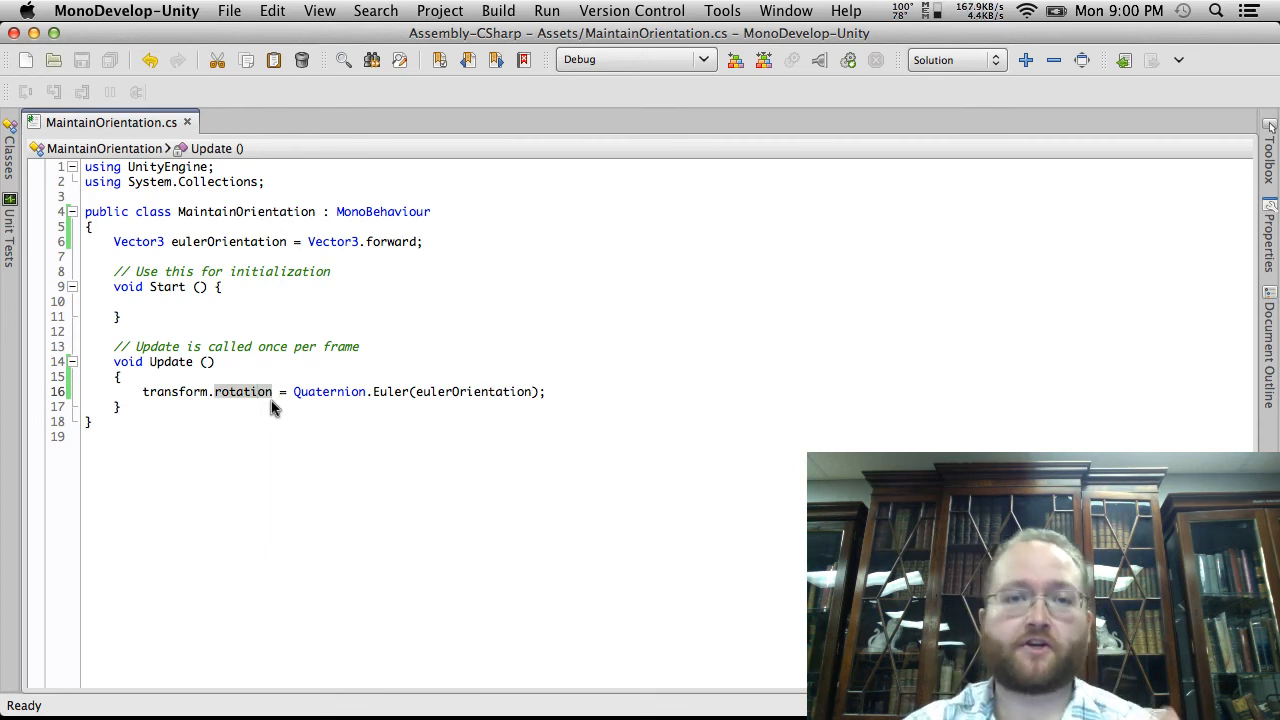
key("super+Tab")
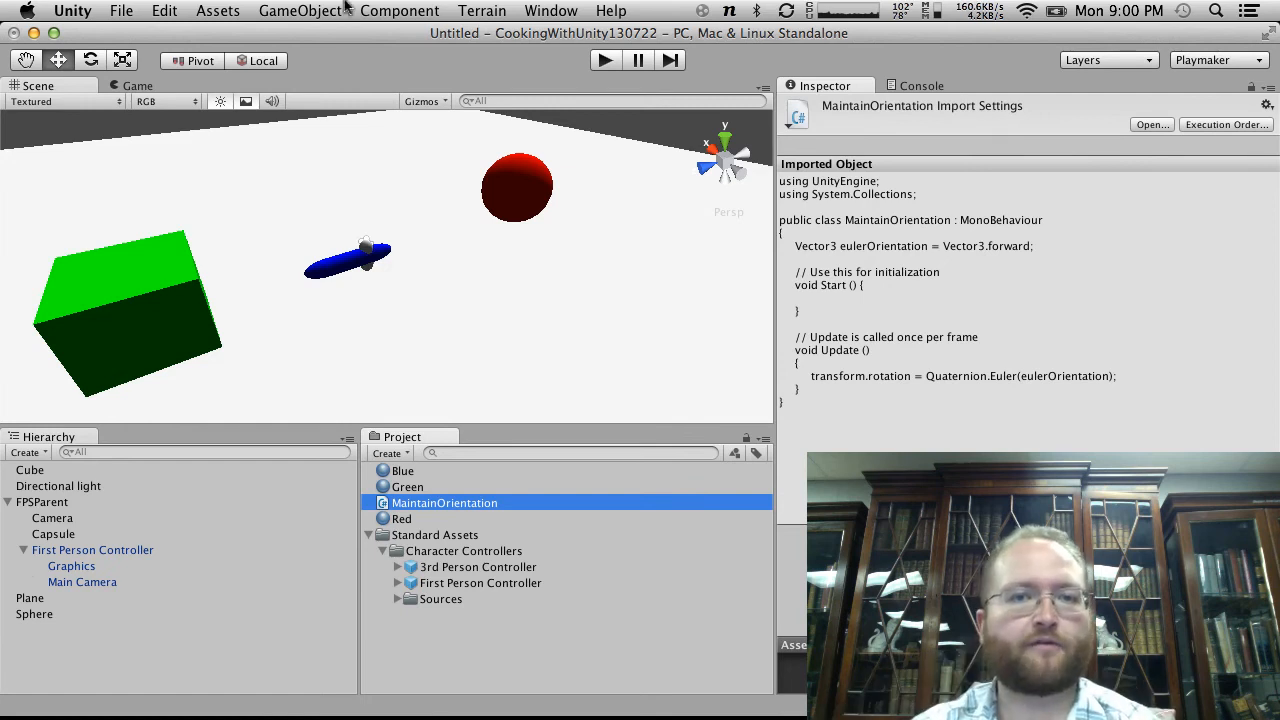
Run the scene briefly and attach the MaintainOrientation script to the Camera under FPSParent
left_click(598, 61)
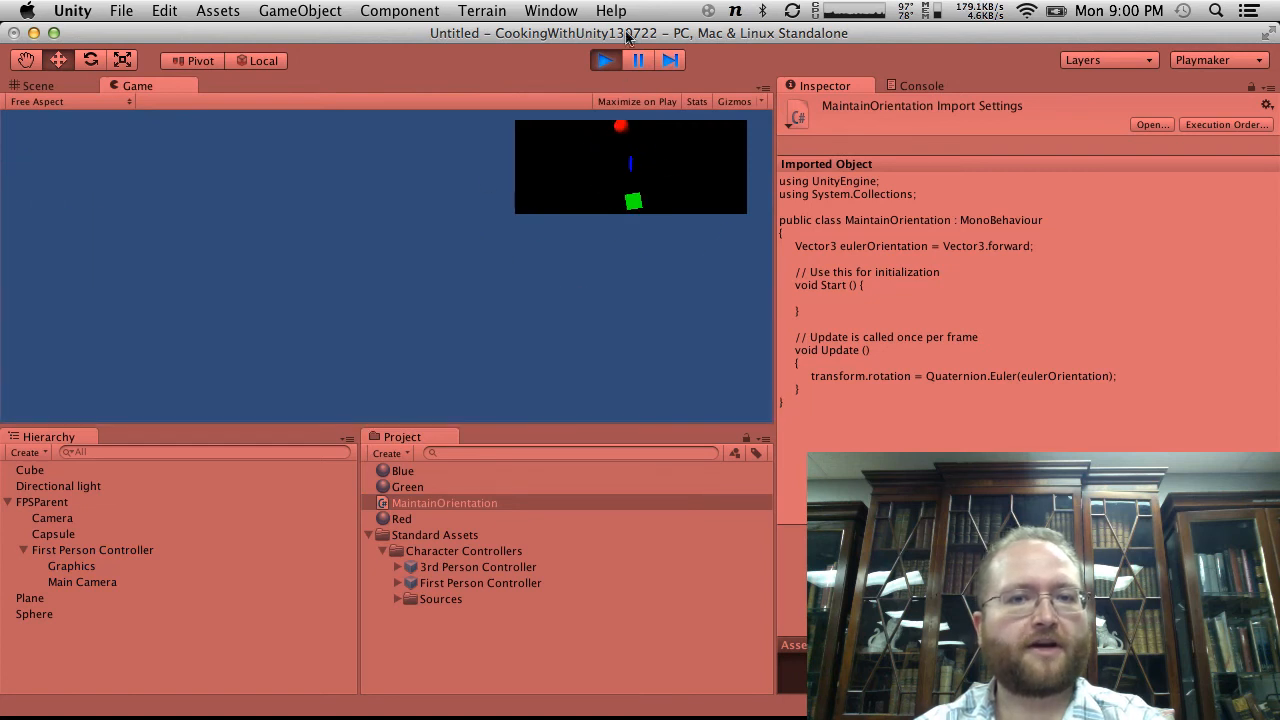
left_click(606, 61)
left_click_drag(407, 497, 124, 522)
Play-test the minimap camera's rotation and check the initial value of eulerOrientation in the script
left_click(605, 61)
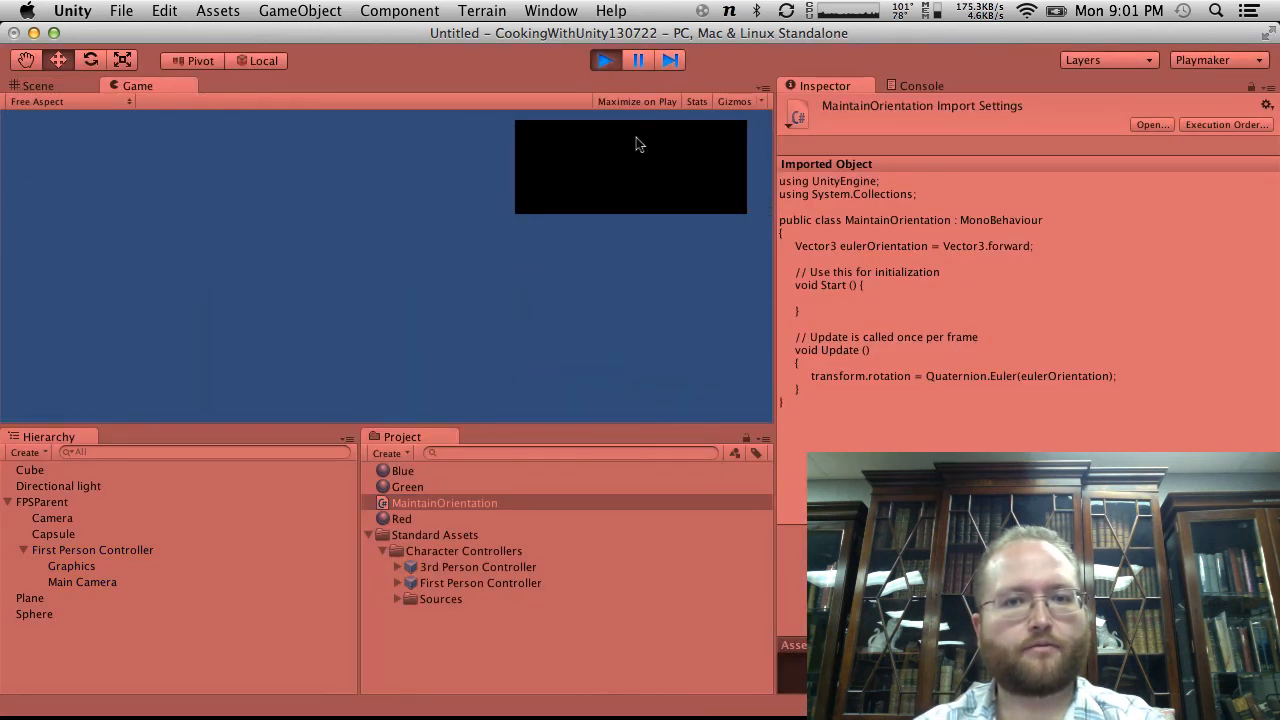
left_click(607, 61)
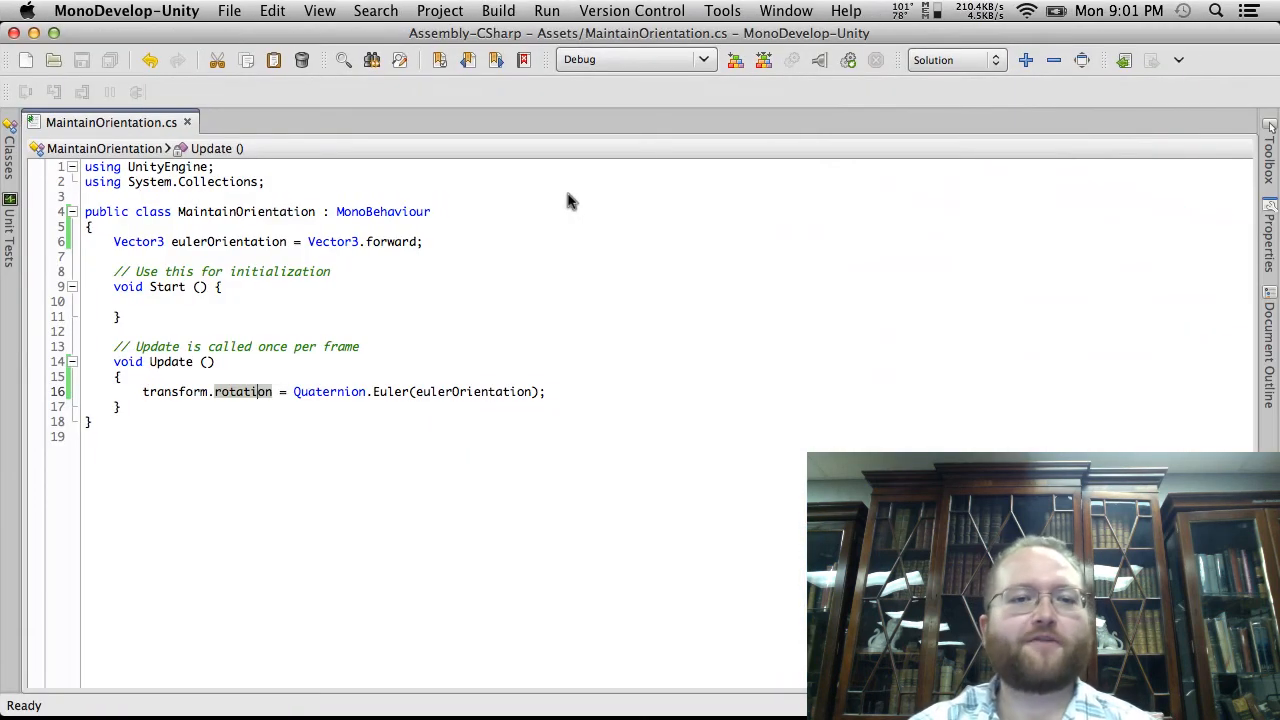
double_click(381, 241)
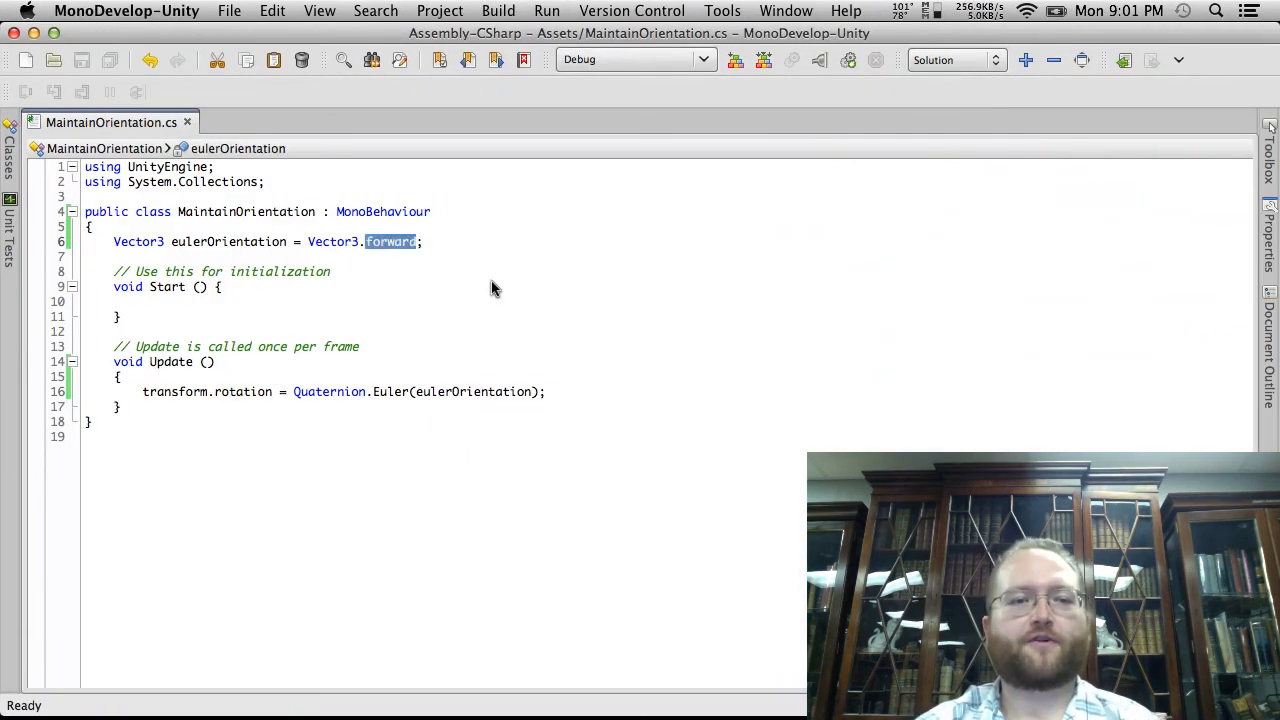
key("super+Tab")
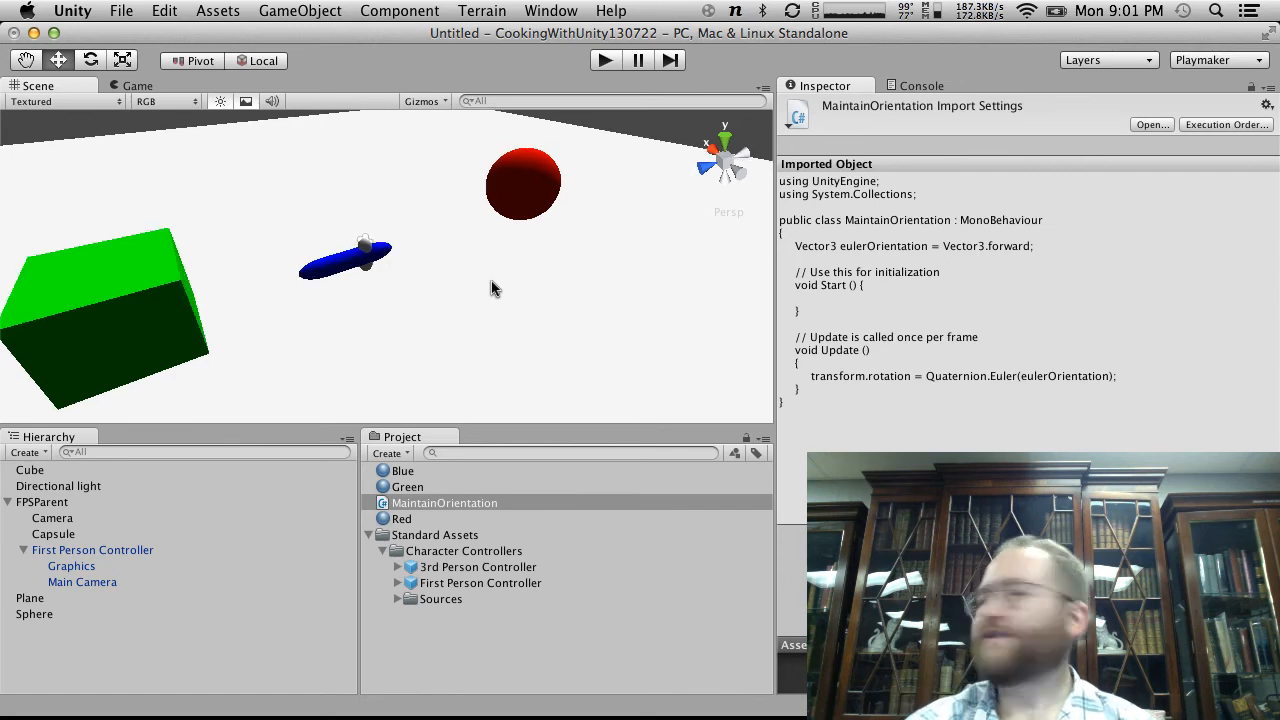
Switch to CamTwist, load the saved setup Main Screen and return to Unity
key("ctrl+Right")
key("ctrl+Right")
key("ctrl+Right")
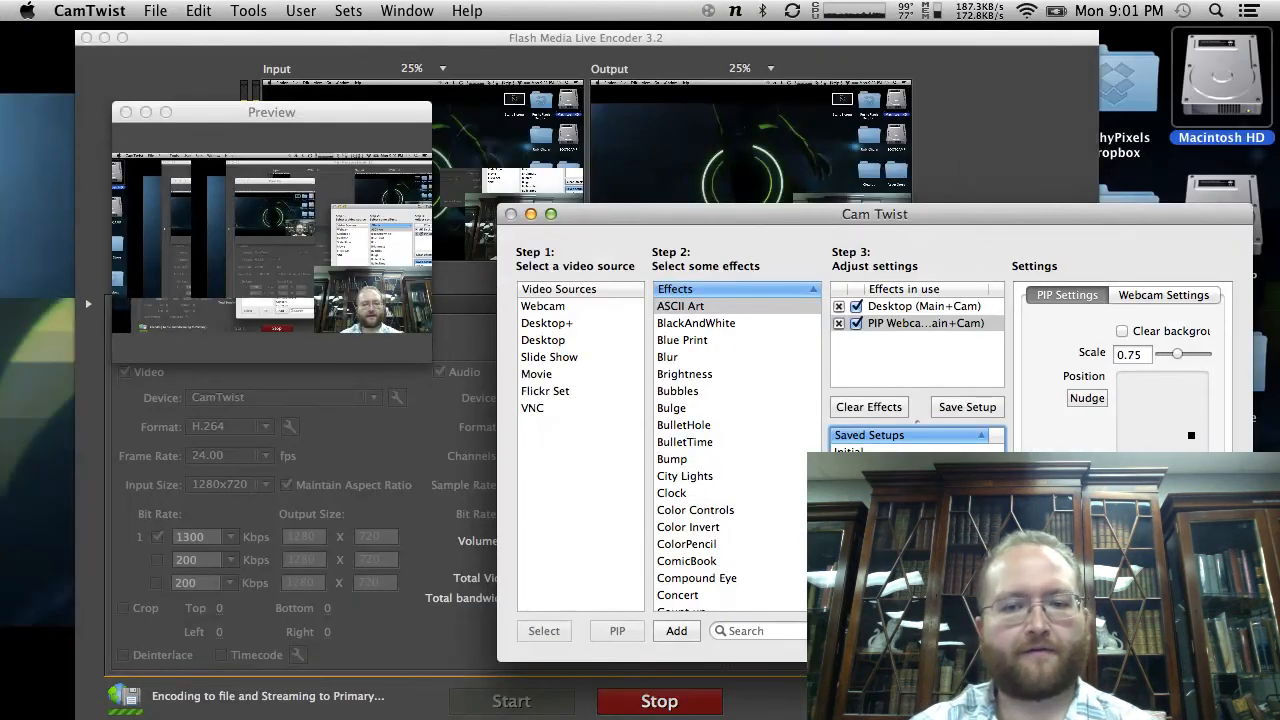
double_click(874, 488)
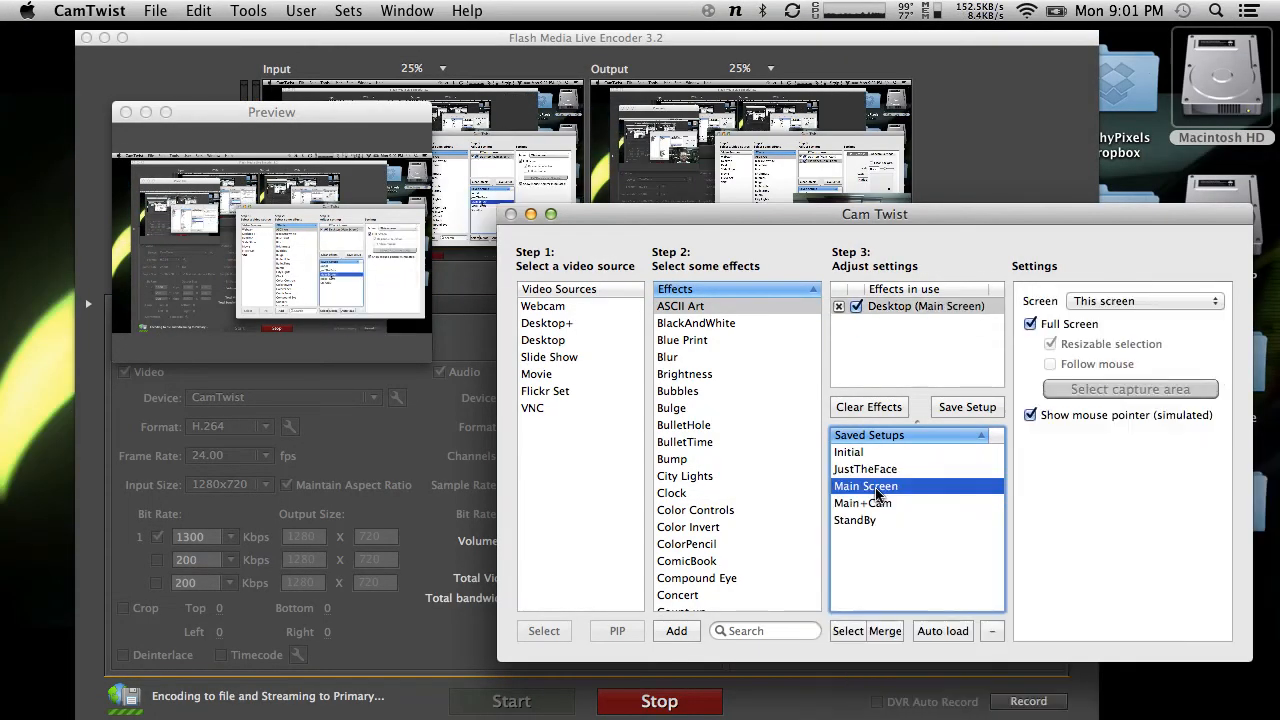
key("ctrl+Left")
key("ctrl+Left")
key("ctrl+Left")
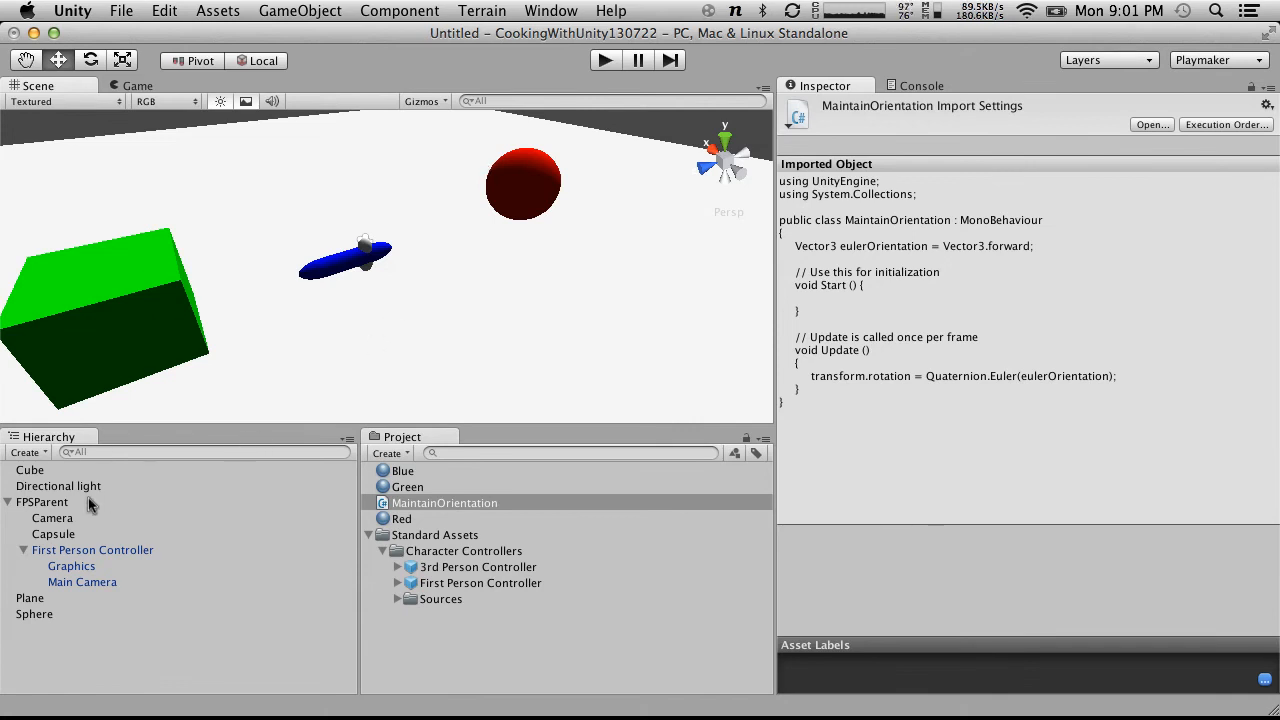
Open the script attached to the minimap Camera, make eulerOrientation public, save and return to Unity
left_click(55, 518)
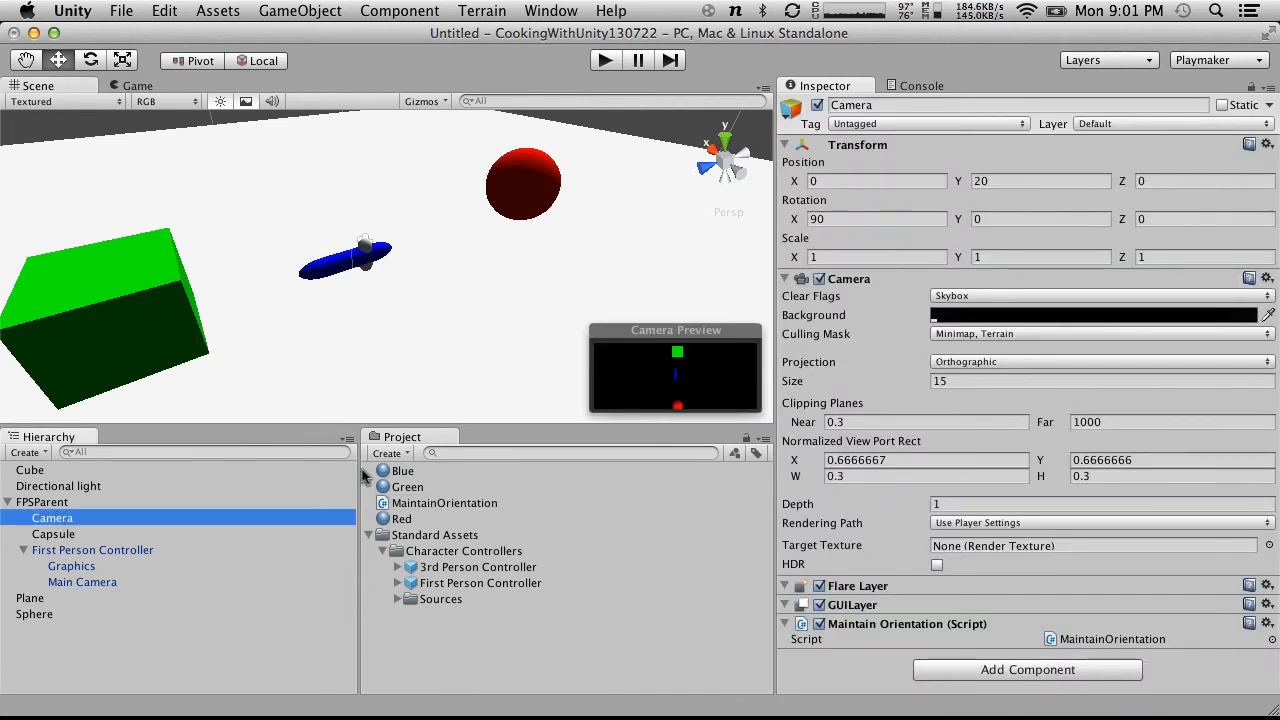
double_click(1095, 647)
left_click(114, 244)
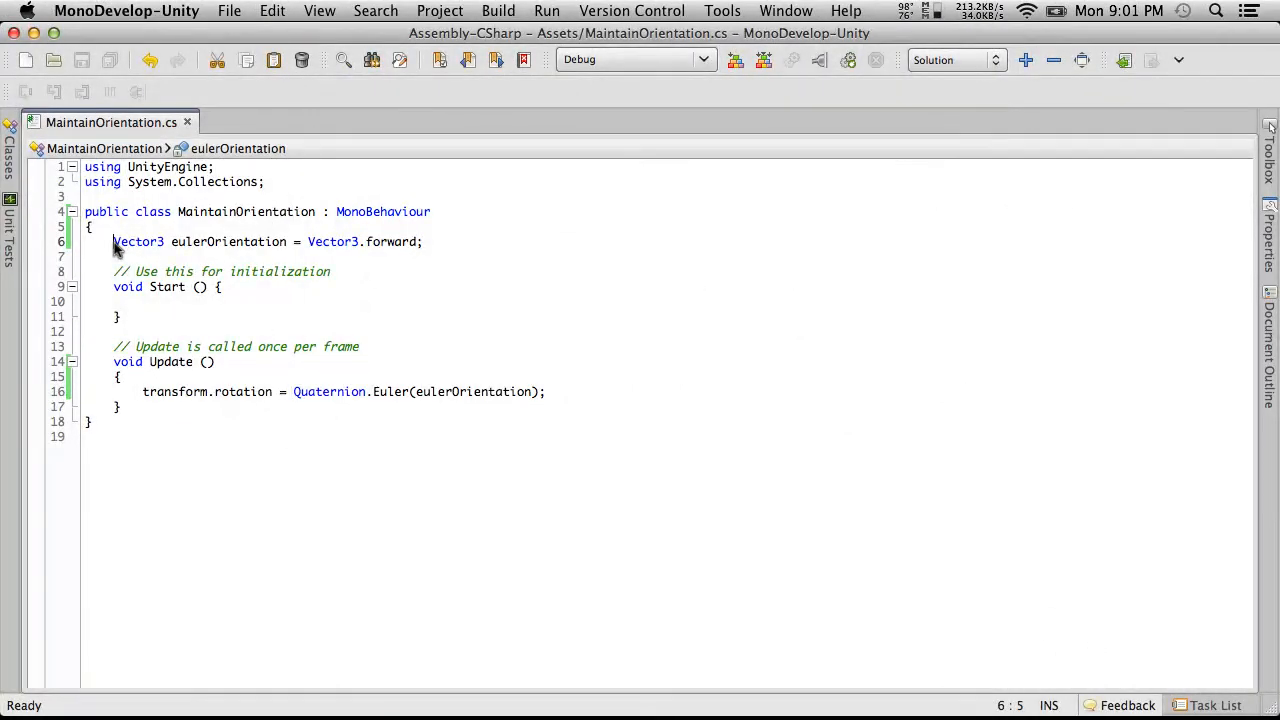
type("public")
left_click(89, 67)
key("super+Tab")
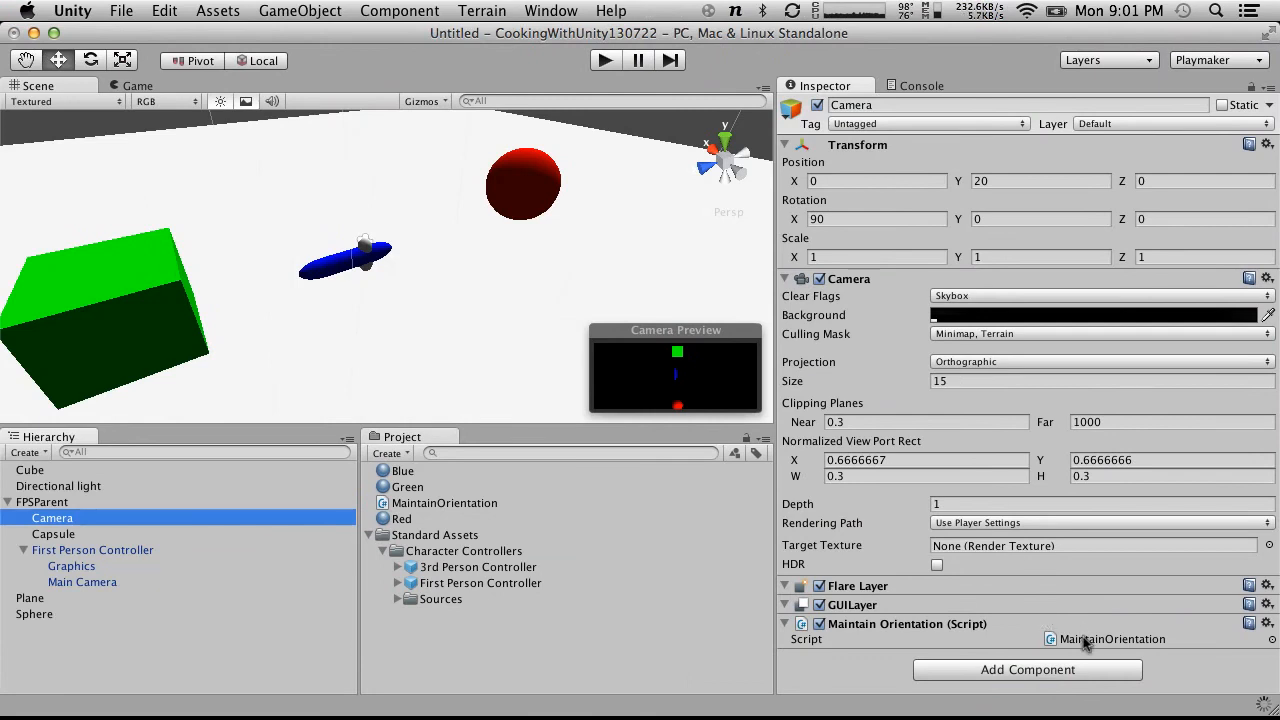
Set the minimap Camera's Euler Orientation to Y -1 and Z 0, and play-test the scene
left_click(1087, 641)
left_click(790, 656)
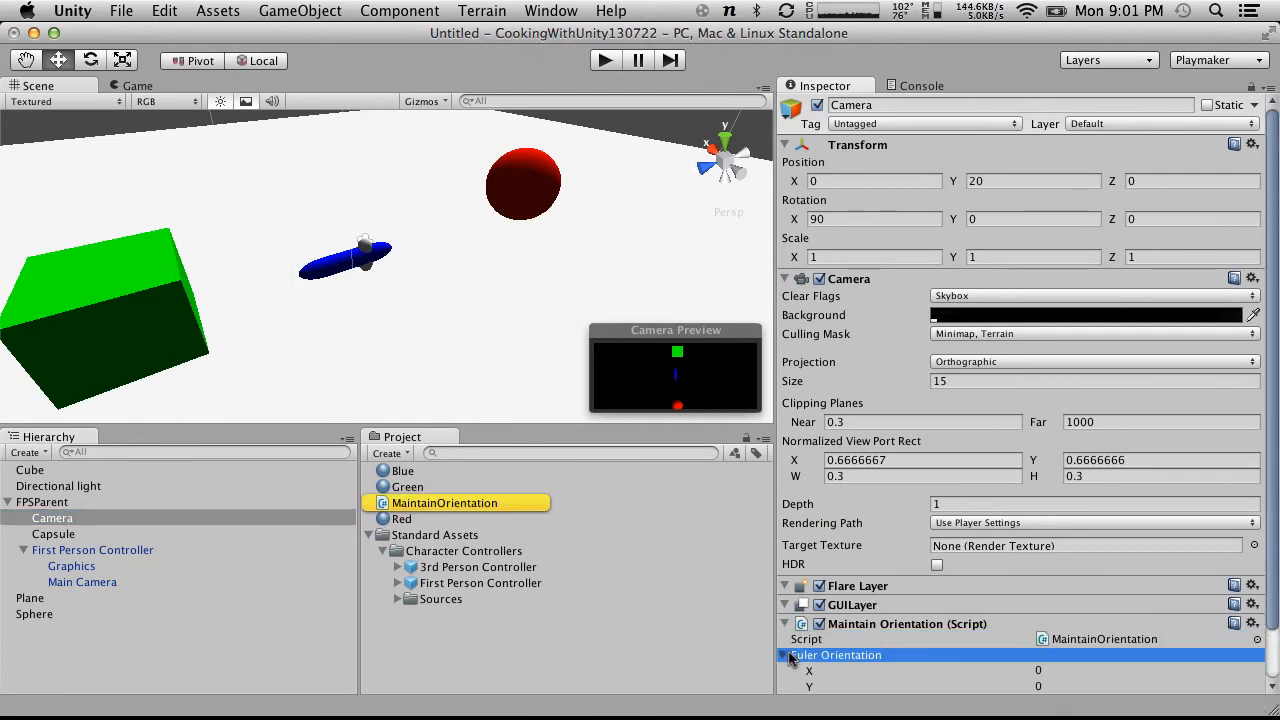
scroll(968, 653, "down", 2)
left_click(1100, 647)
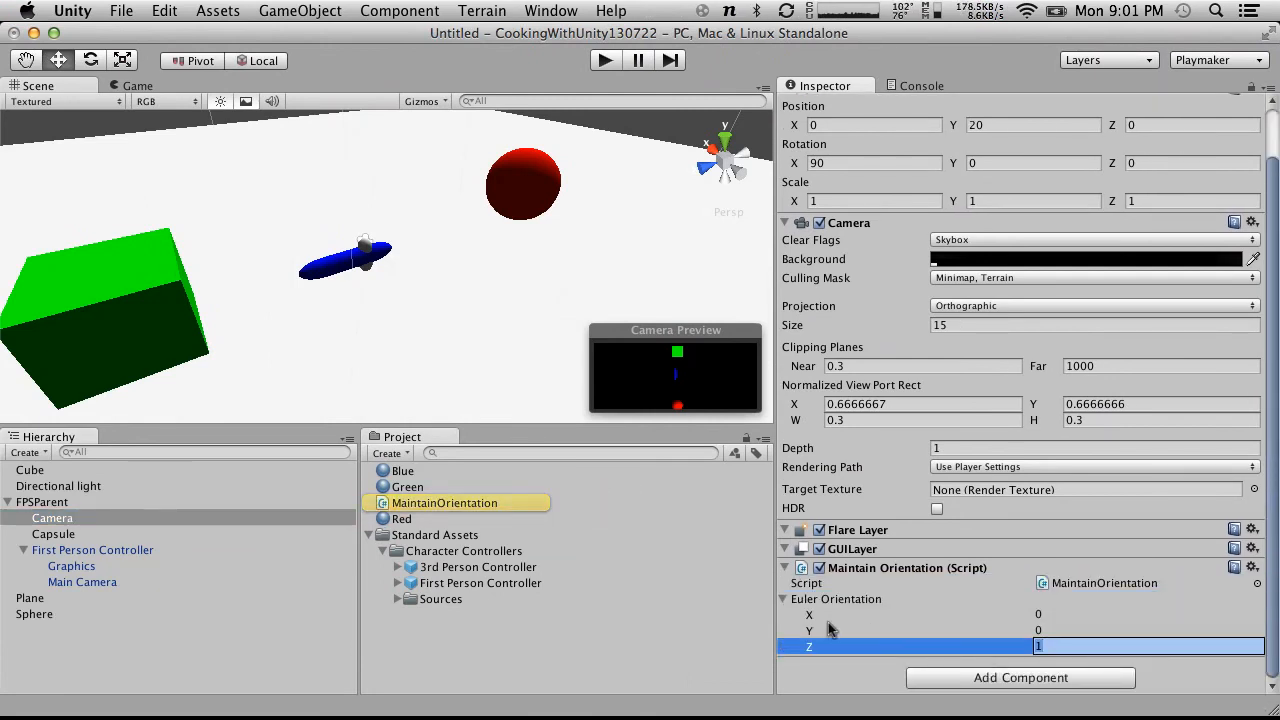
left_click(1055, 632)
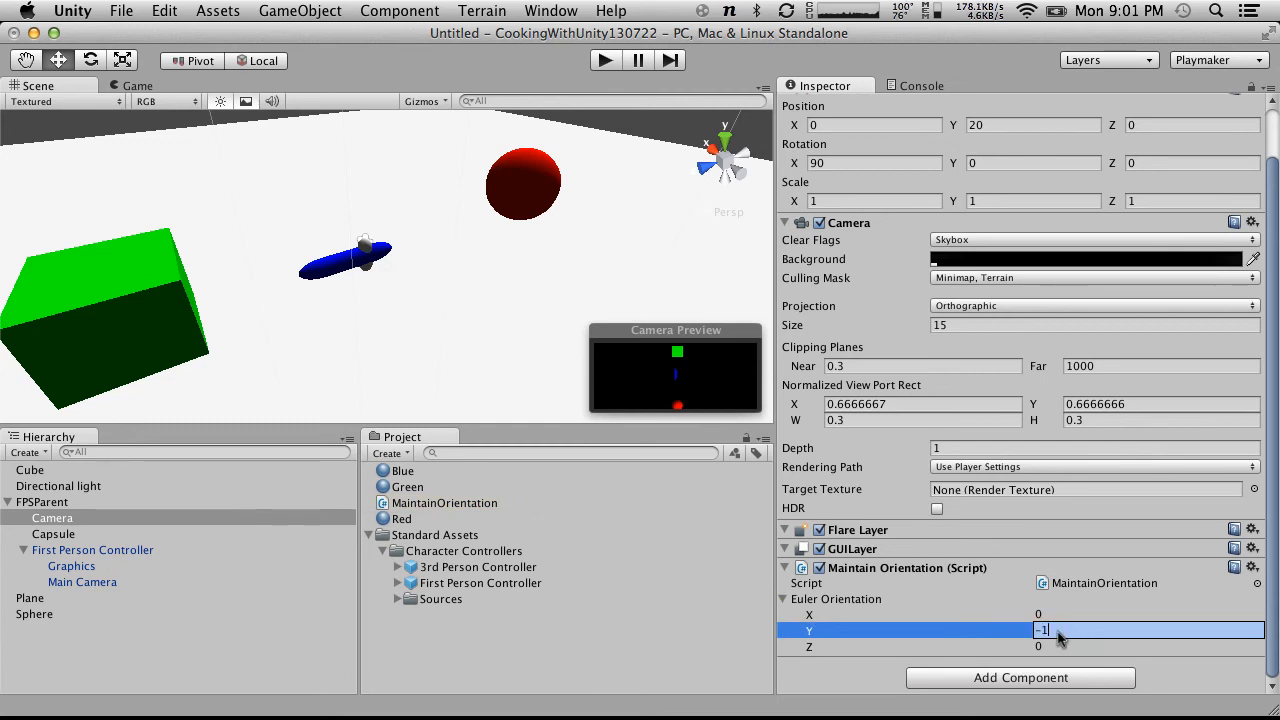
left_click(604, 60)
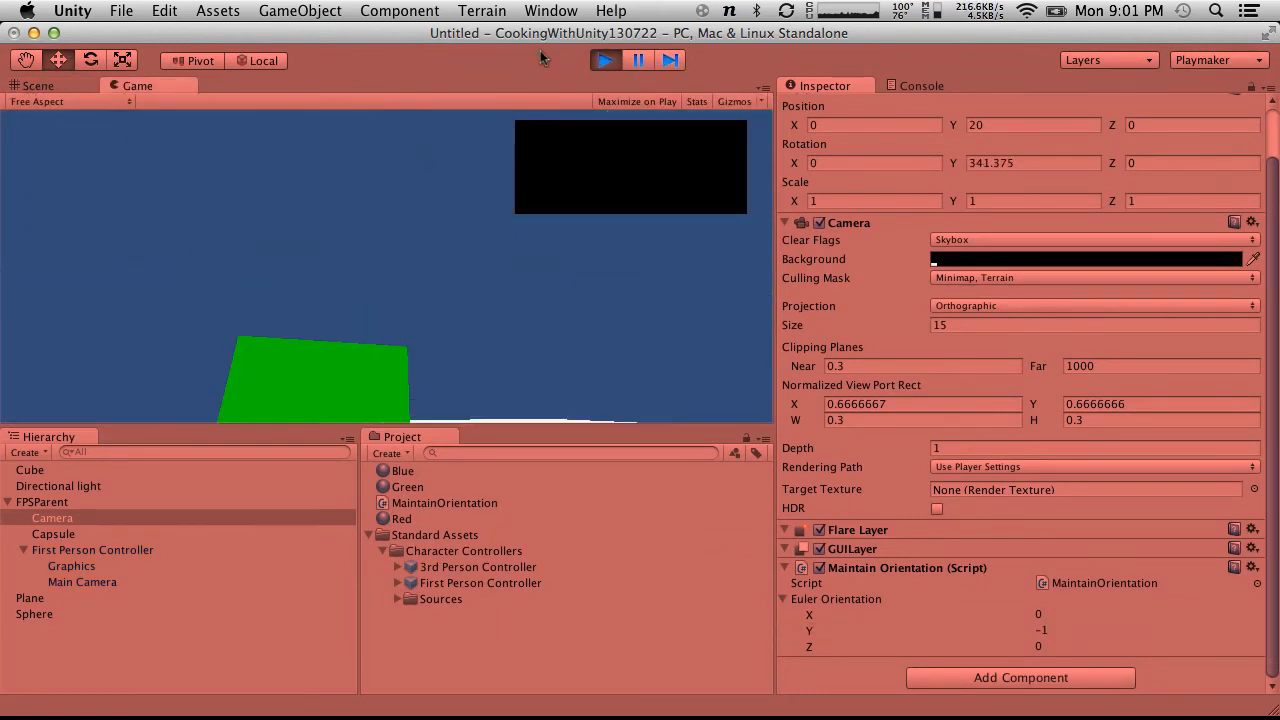
left_click(604, 60)
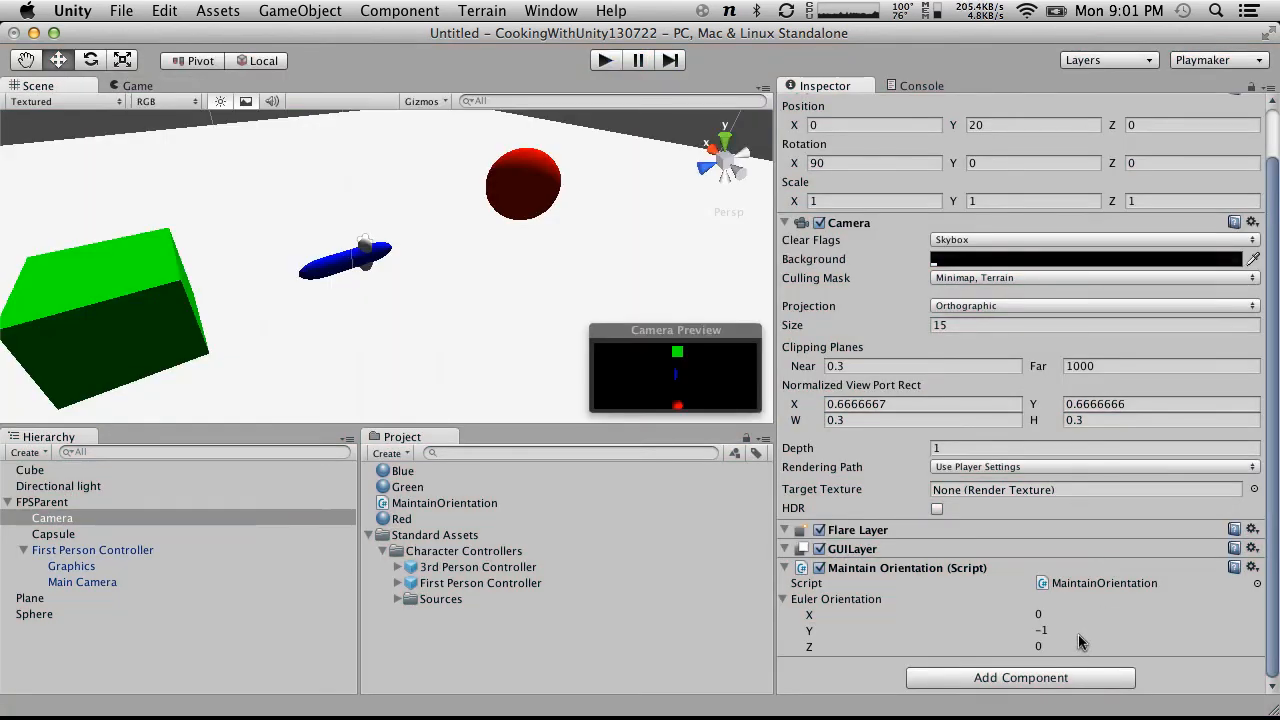
Try an Euler Orientation Y value of 1 on the minimap Camera and play-test the scene
left_click_drag(1079, 636, 938, 617)
type("1")
key("Return")
left_click(604, 60)
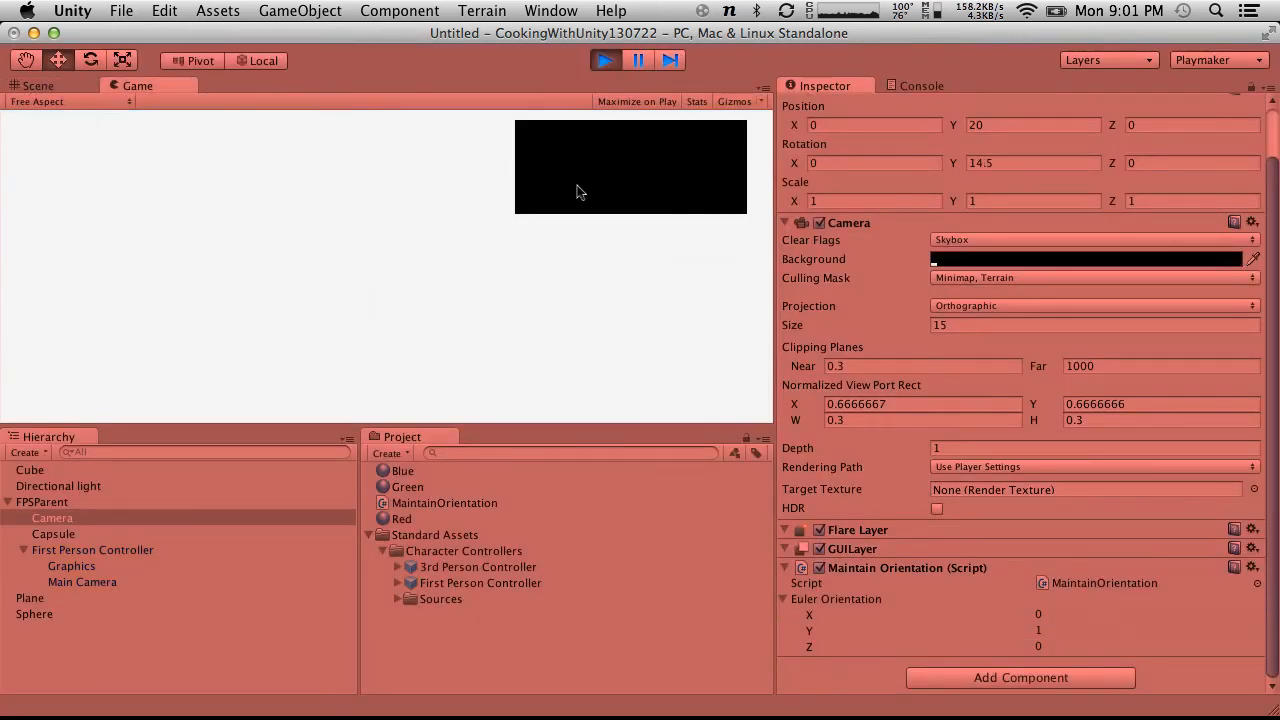
left_click(604, 60)
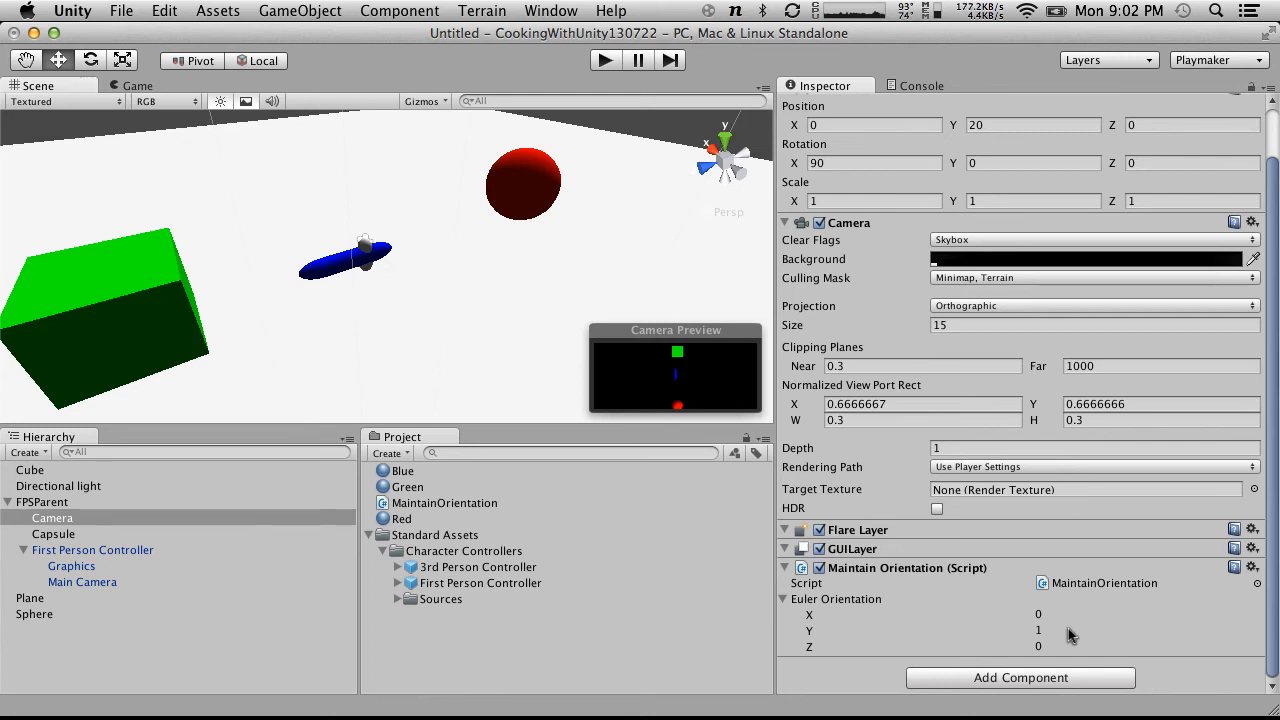
left_click(915, 634)
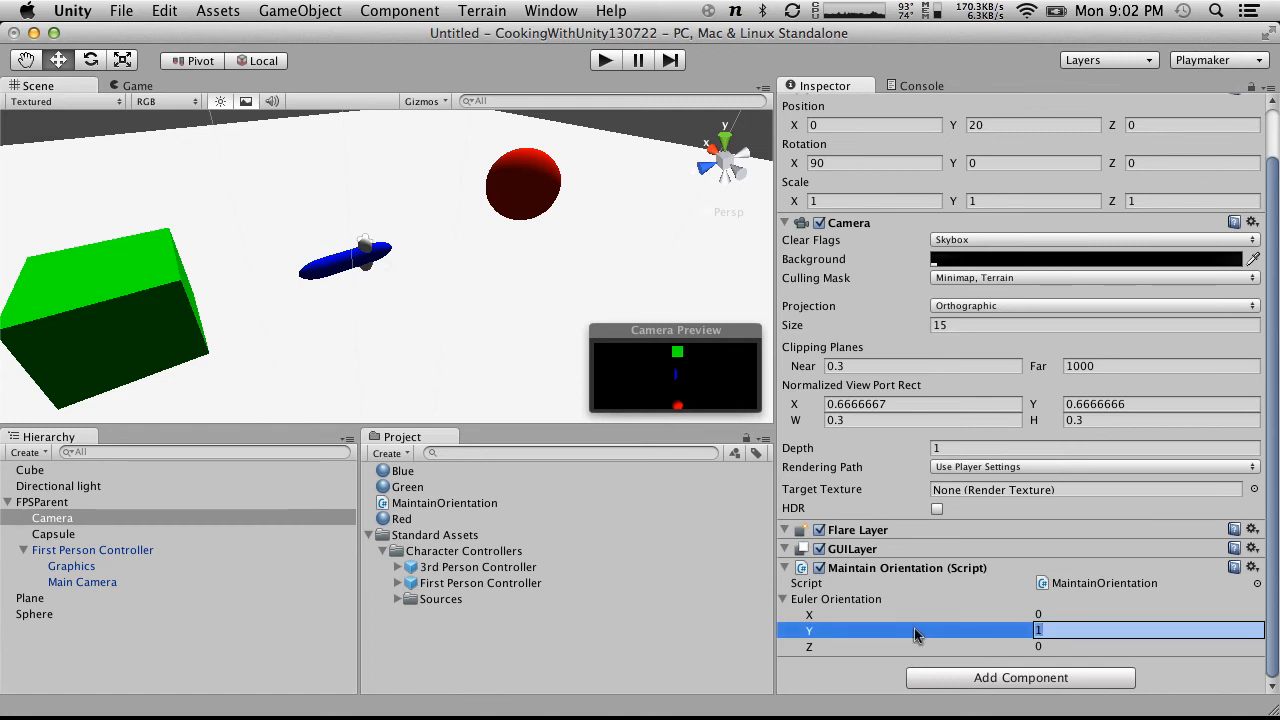
In the script's Update method, replace the Quaternion.Euler call with Quaternion.LookRotation
key("ctrl+Right")
key("ctrl+Right")
key("ctrl+Left")
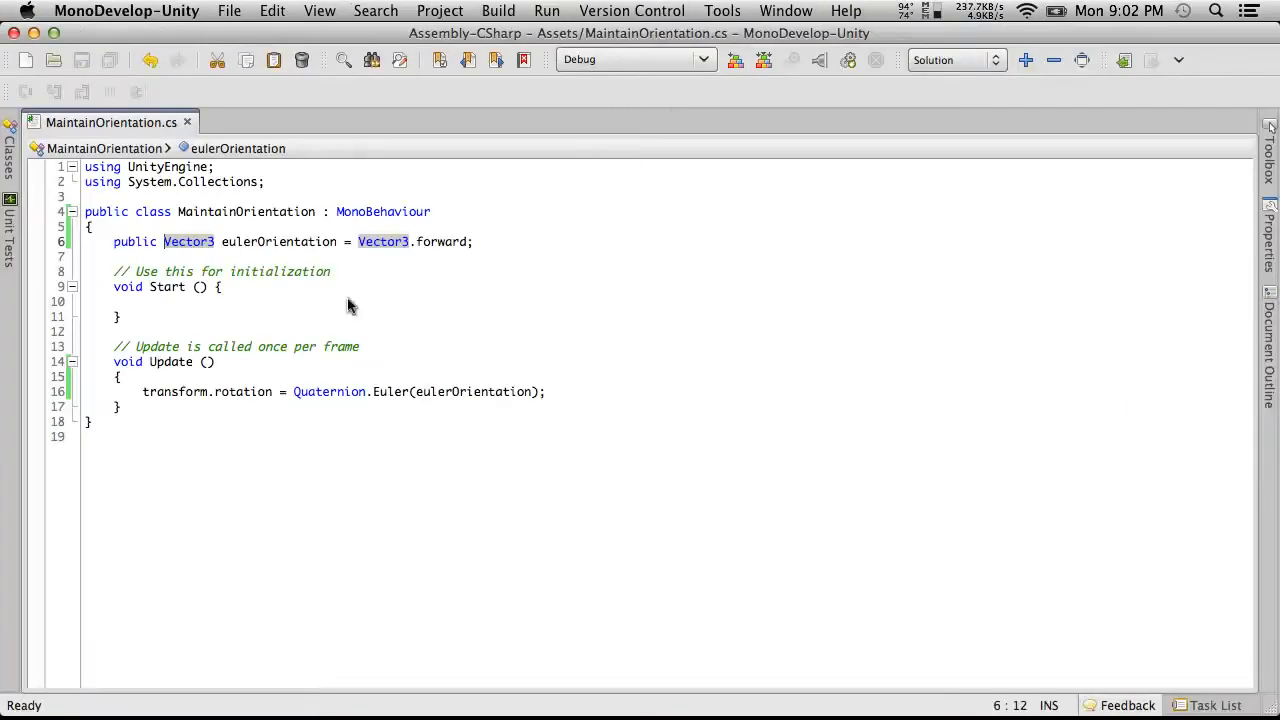
left_click_drag(555, 393, 367, 396)
type(".")
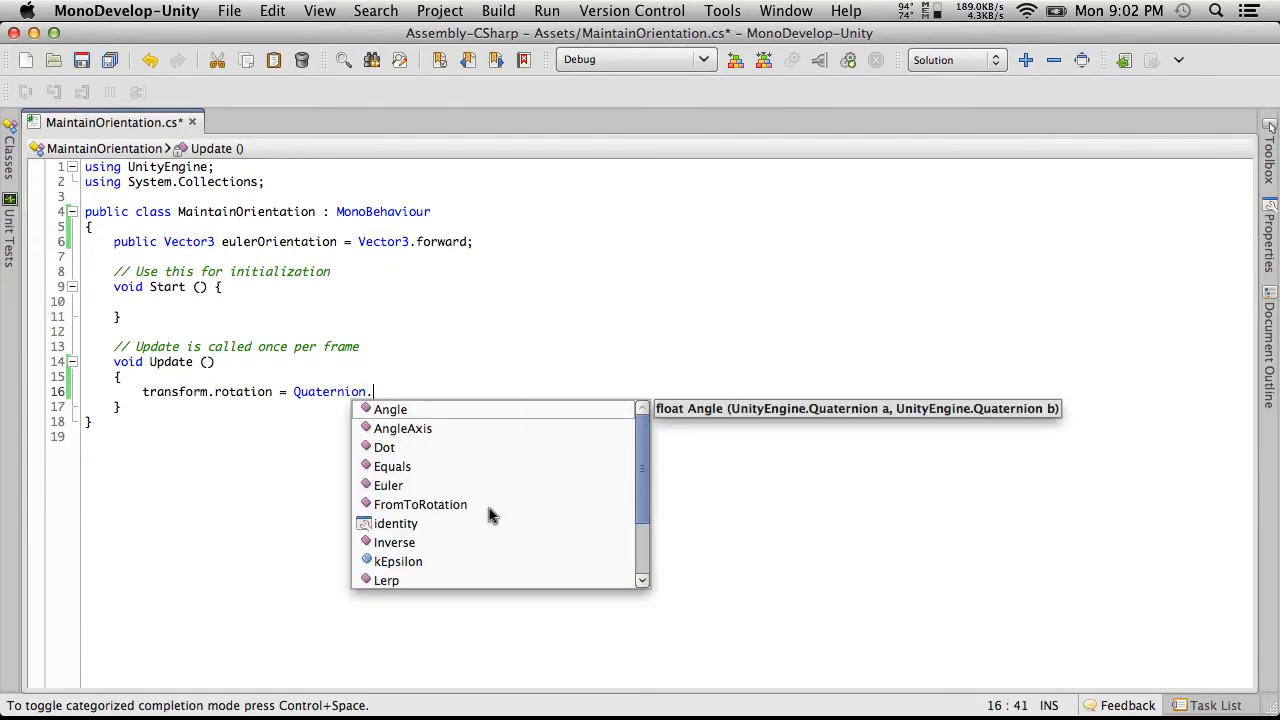
type("loo")
key("Return")
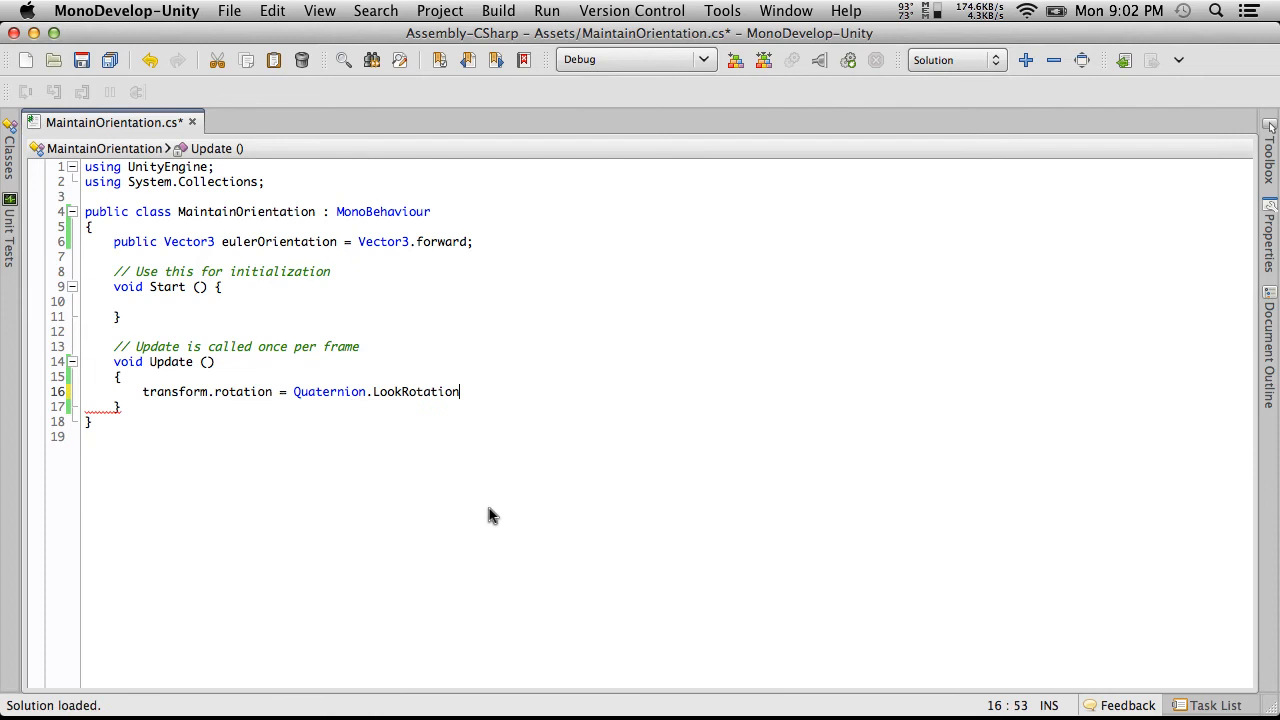
Pass eulerOrientation as the LookRotation argument, save the script and return to Unity
type("(")
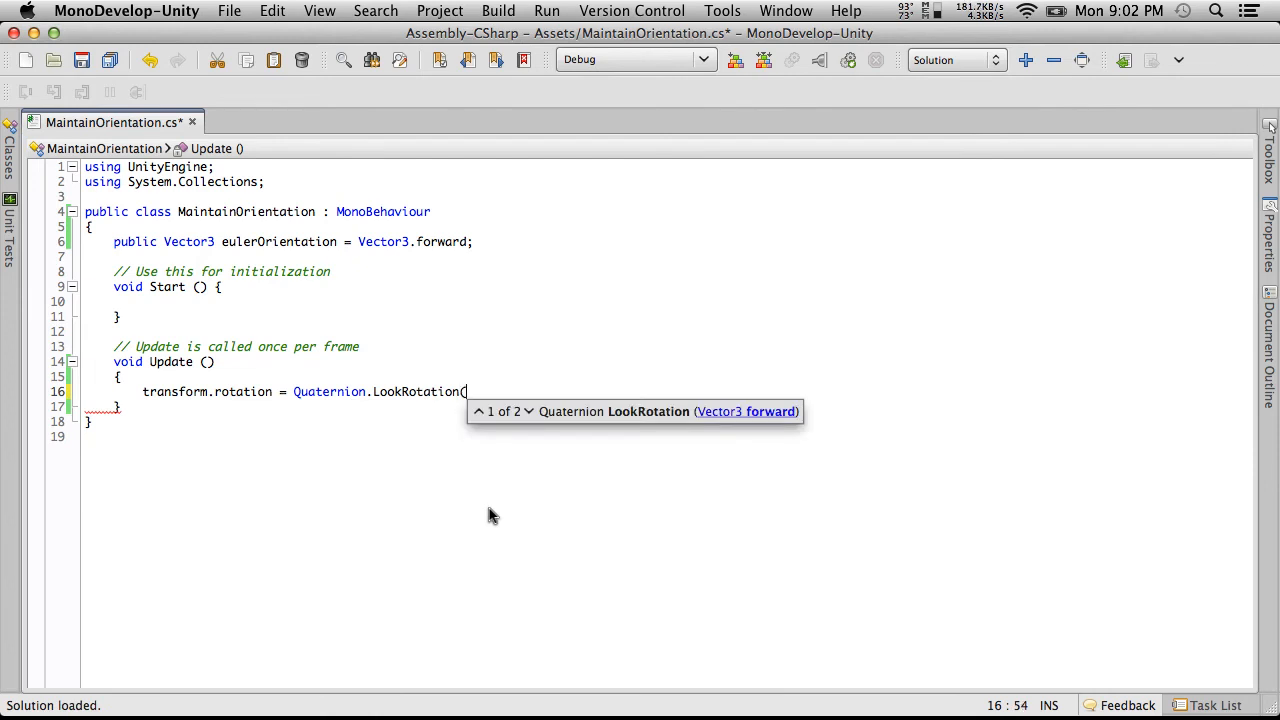
type("eu")
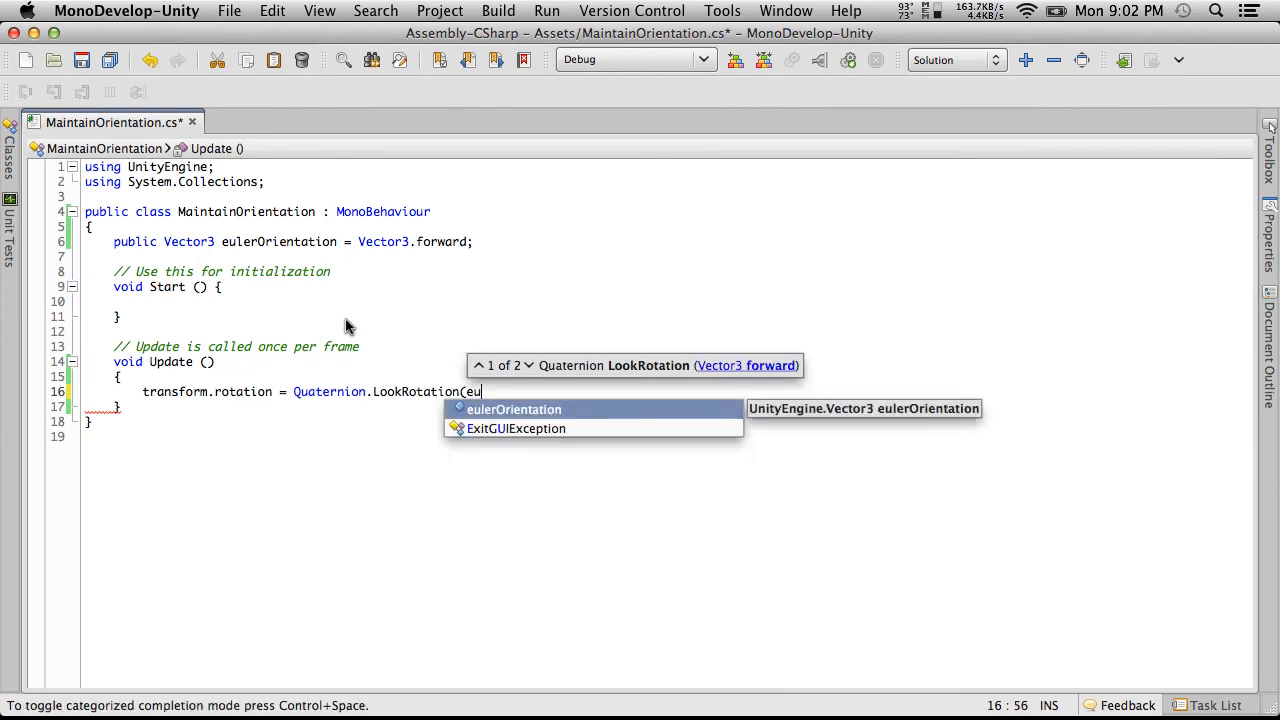
key("Return")
type(";")
key("super+s")
key("super+Tab")
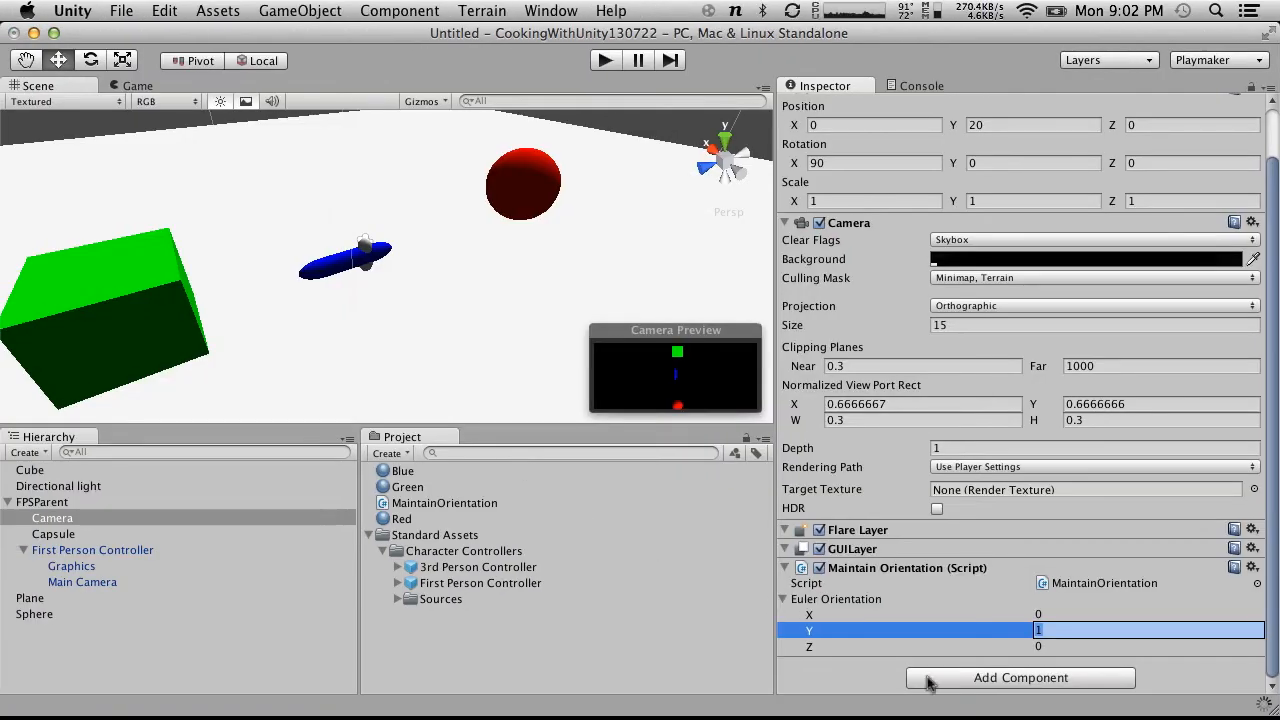
Set the minimap Camera's Euler Orientation Y to -1 and play-test the minimap while turning the player
left_click(1073, 638)
type("-1")
key("Return")
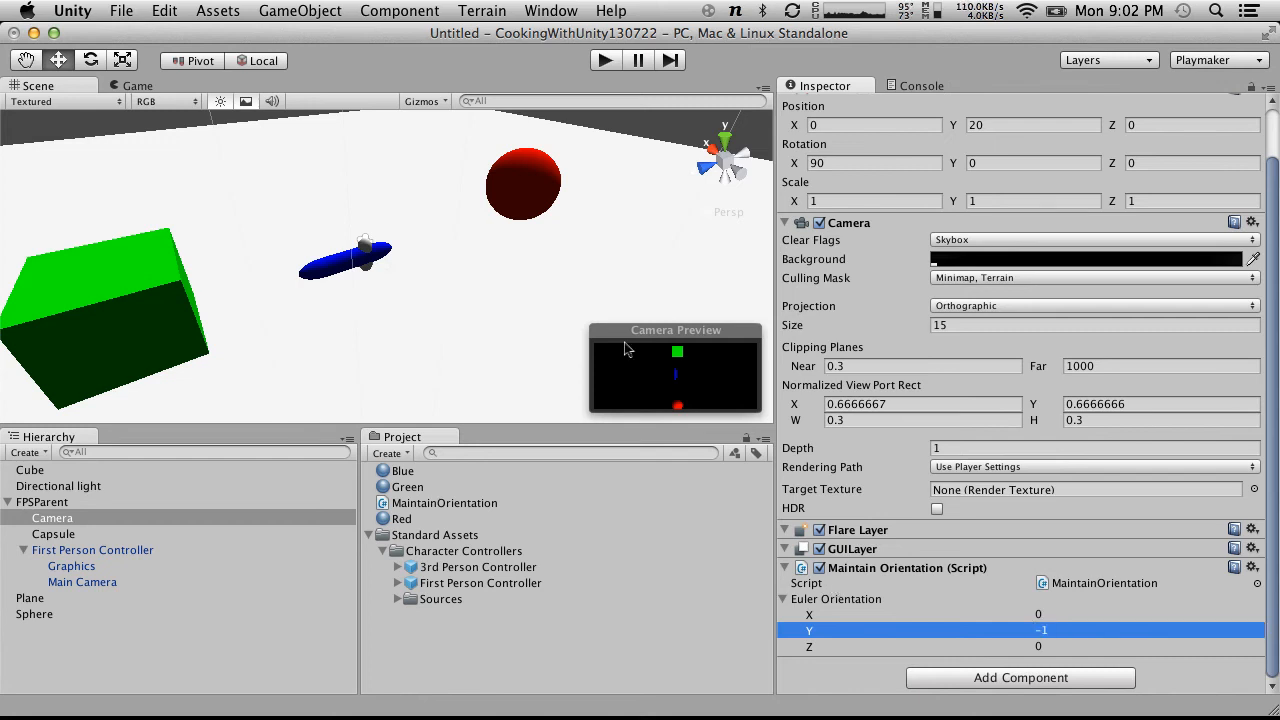
left_click(604, 60)
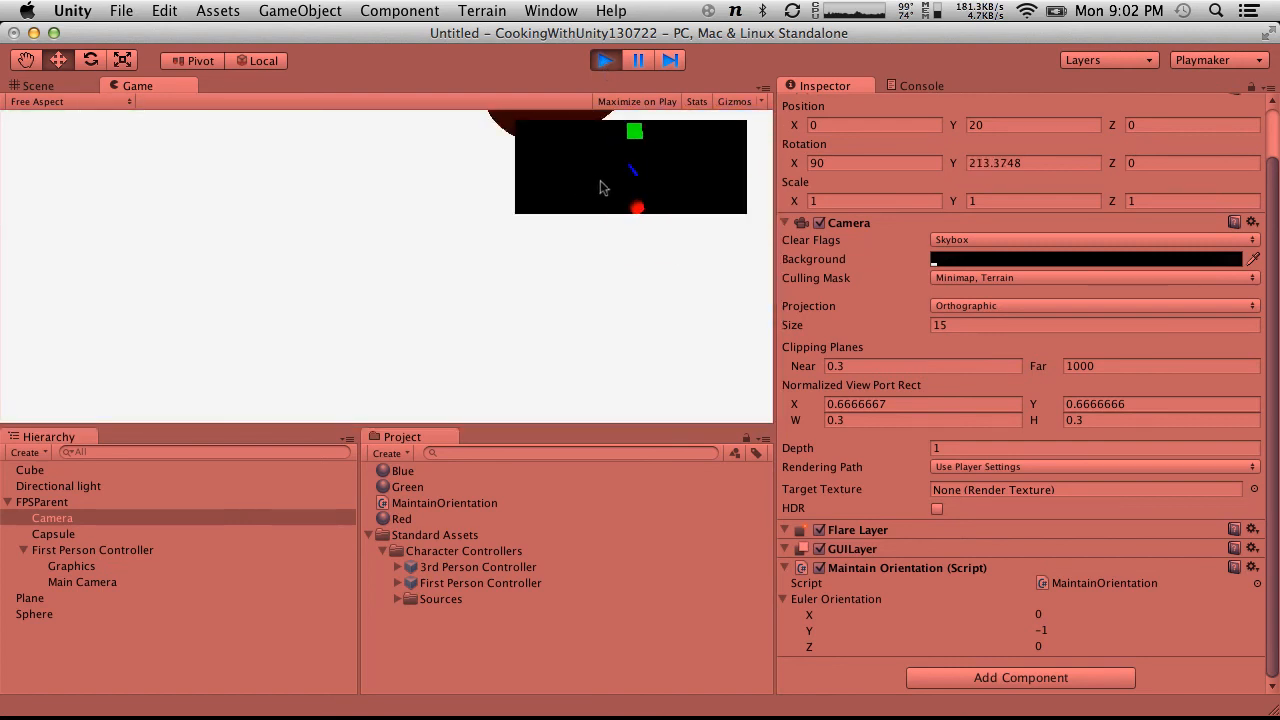
left_click(606, 61)
Rename the script's Update method to LateUpdate, save it and play-test the scene in Unity
key("super+Tab")
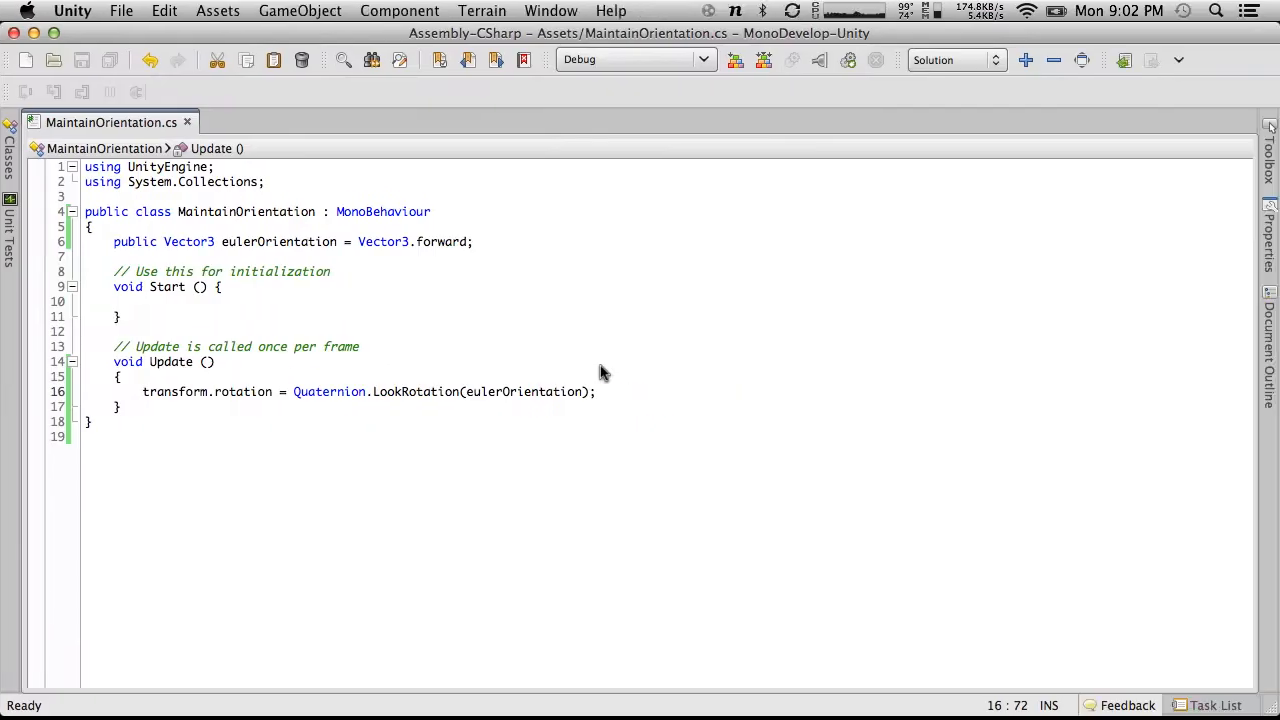
left_click(155, 364)
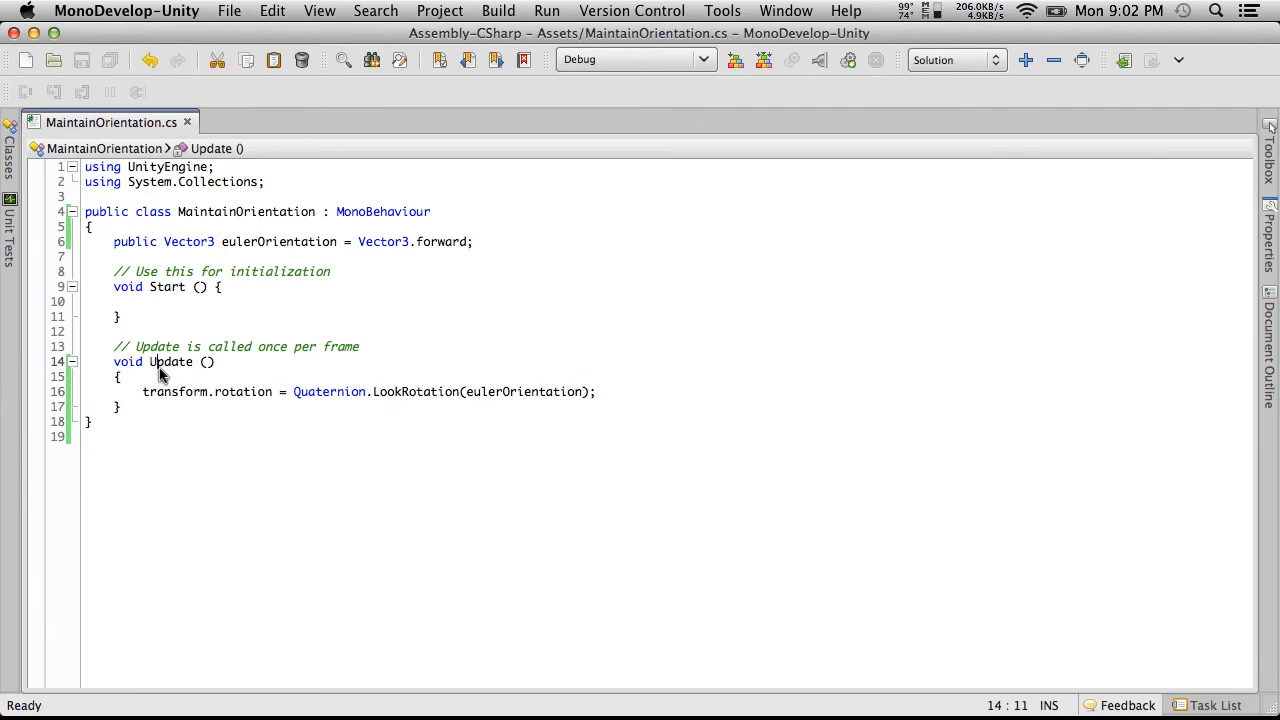
key("Left")
type("Late")
left_click(83, 62)
key("super+Tab")
key("super+p")
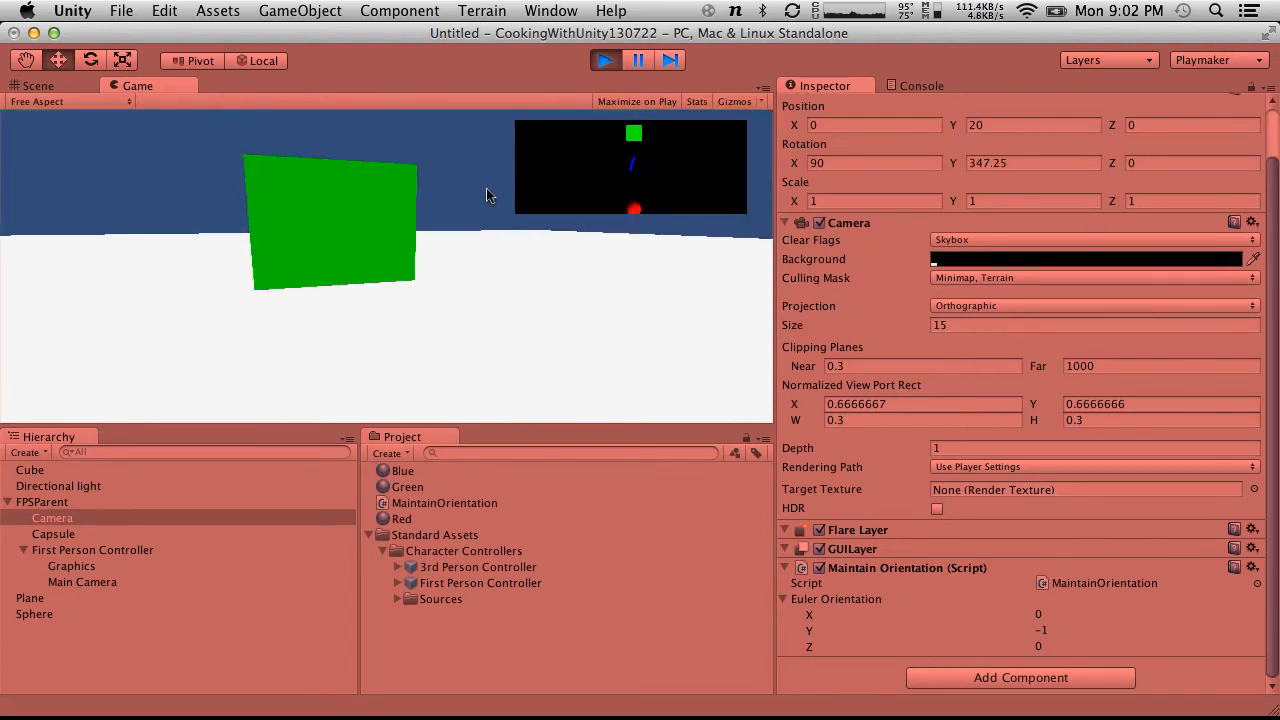
left_click(605, 61)
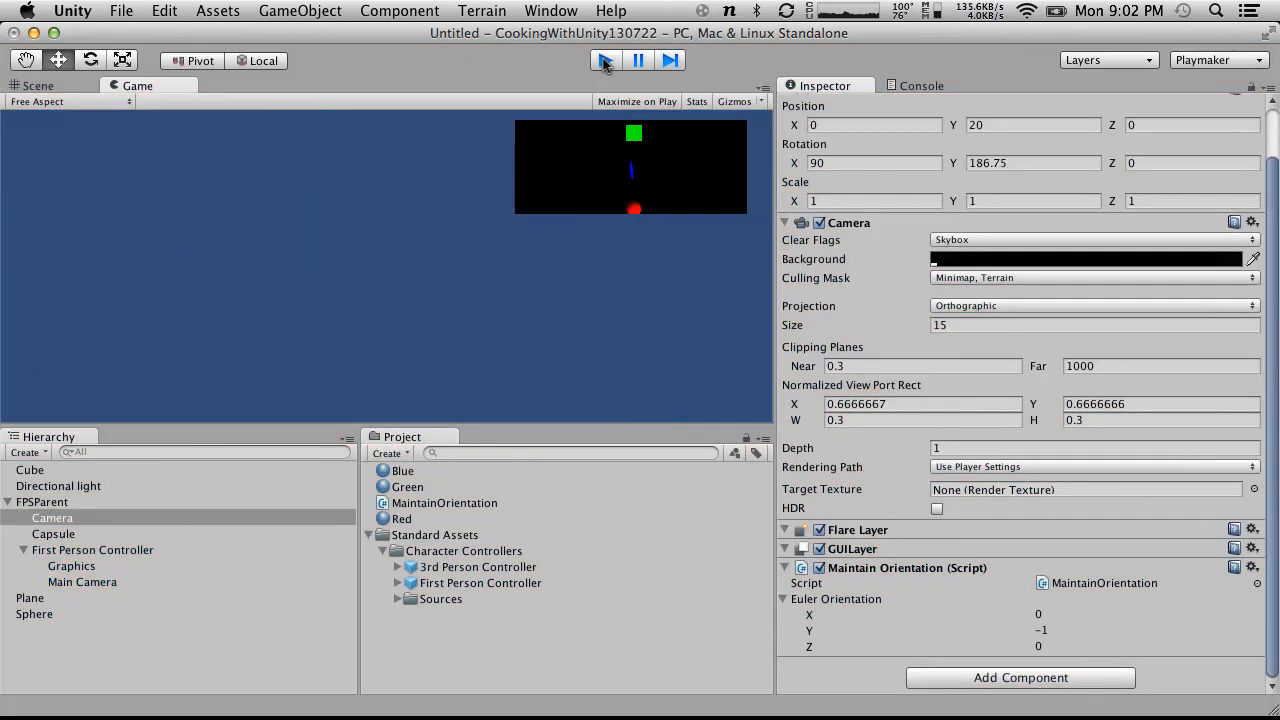
Check the MaintainOrientation script, then inspect FPSParent's components in Unity and play-test the scene
key("ctrl+Right")
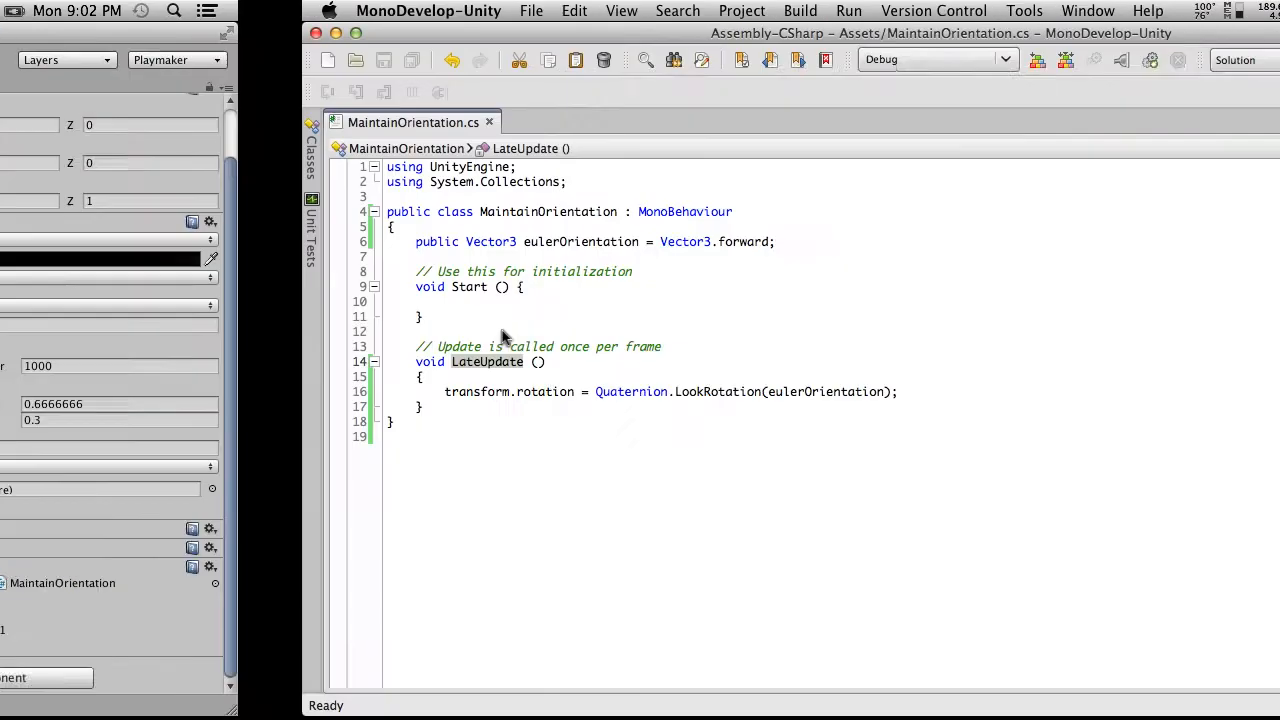
key("ctrl+Left")
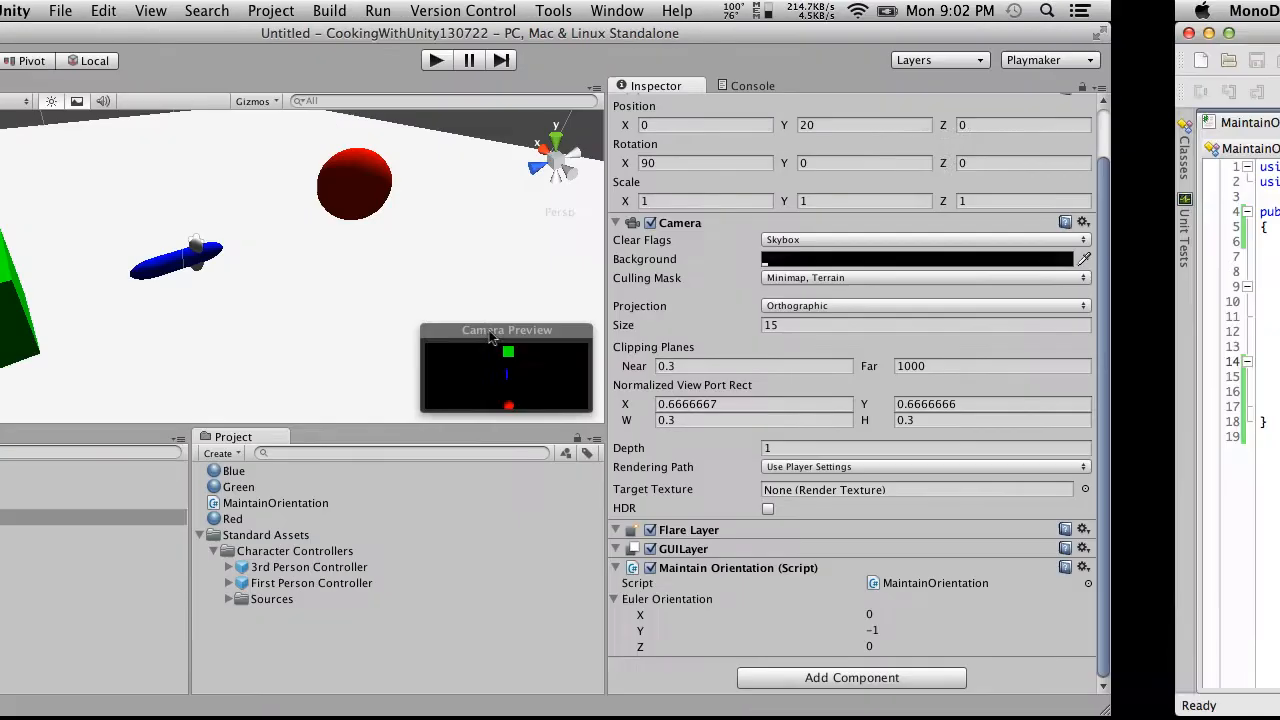
left_click(36, 505)
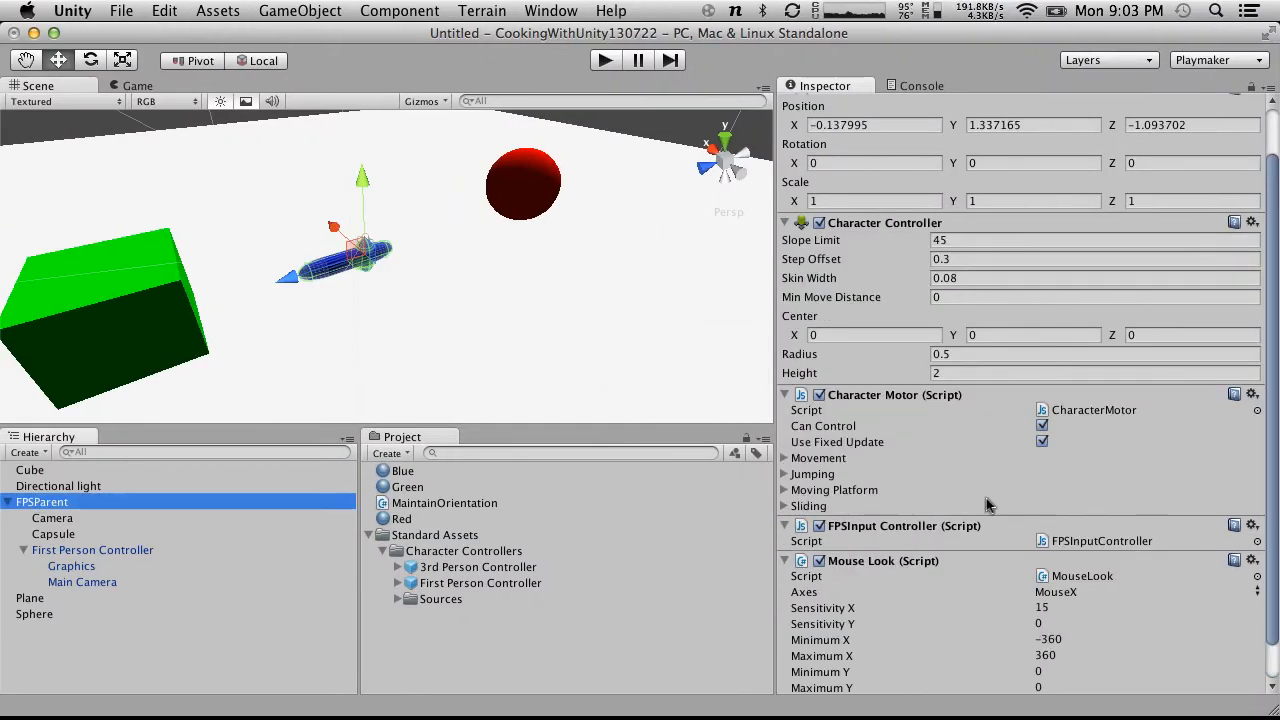
scroll(1035, 507, "down", 2)
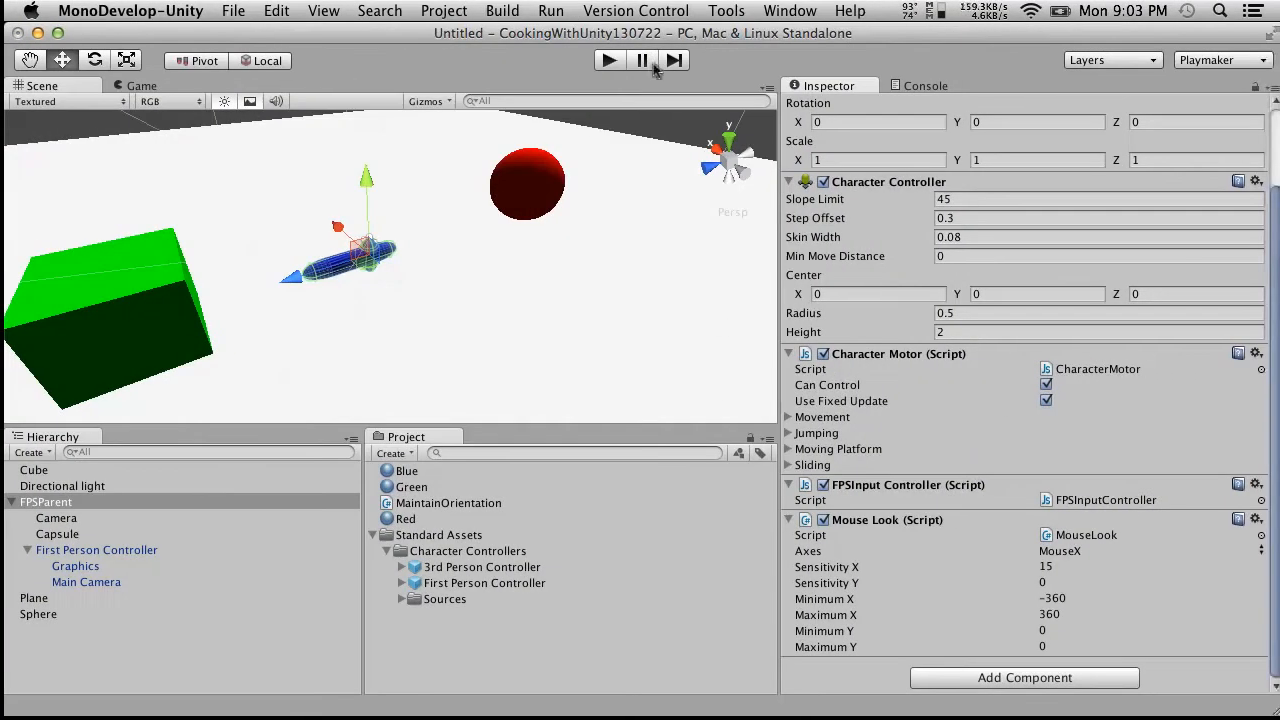
key("super+p")
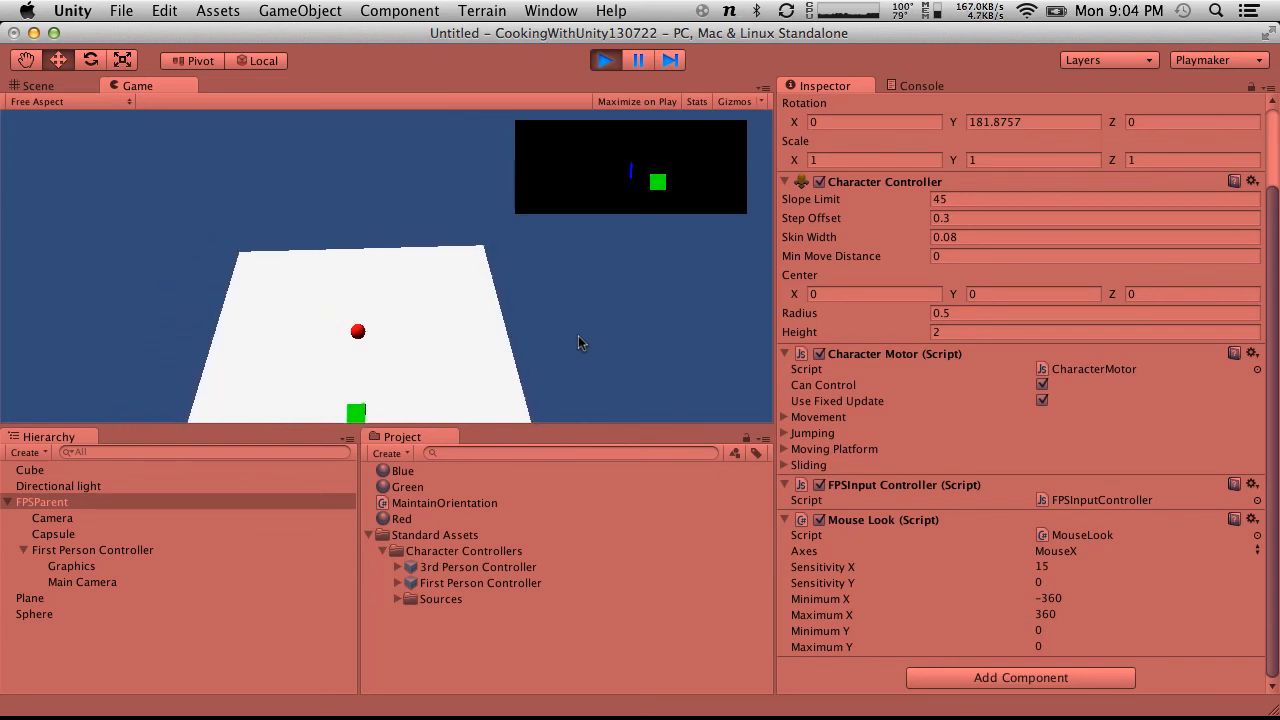
left_click(612, 63)
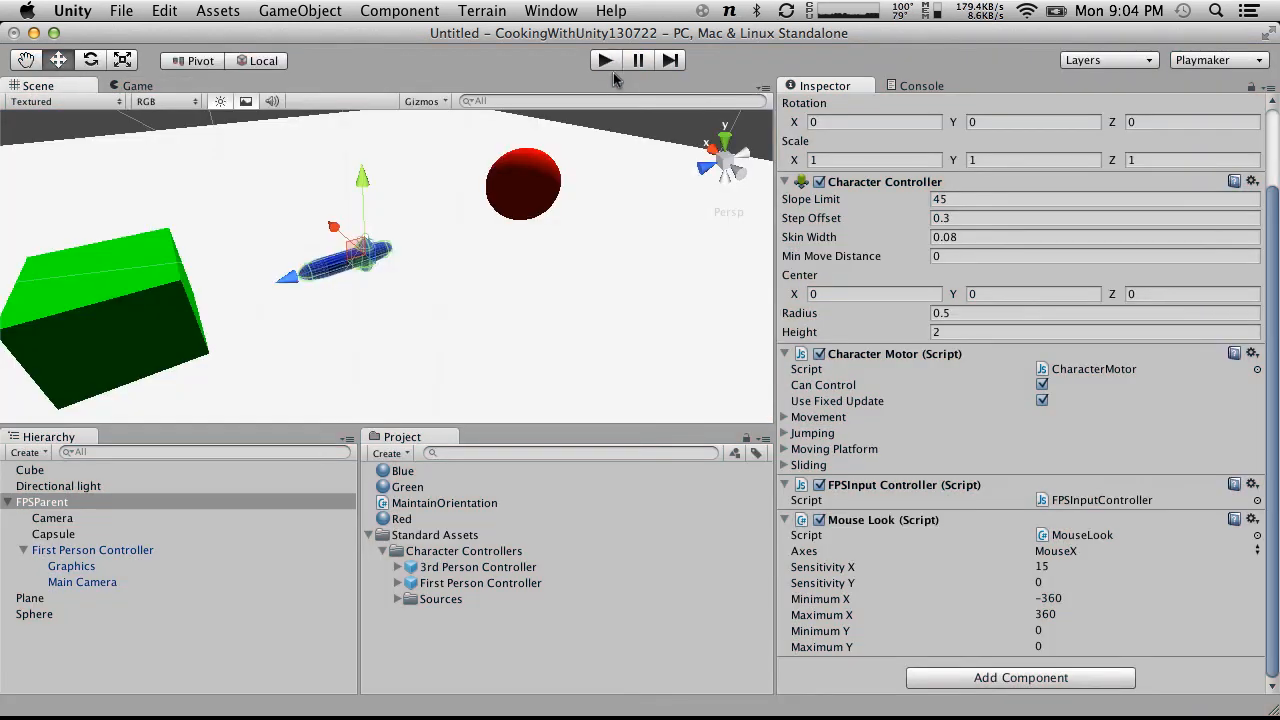
Disable the minimap Camera's Maintain Orientation script and play-test the minimap while moving and turning the player
key("super+Tab")
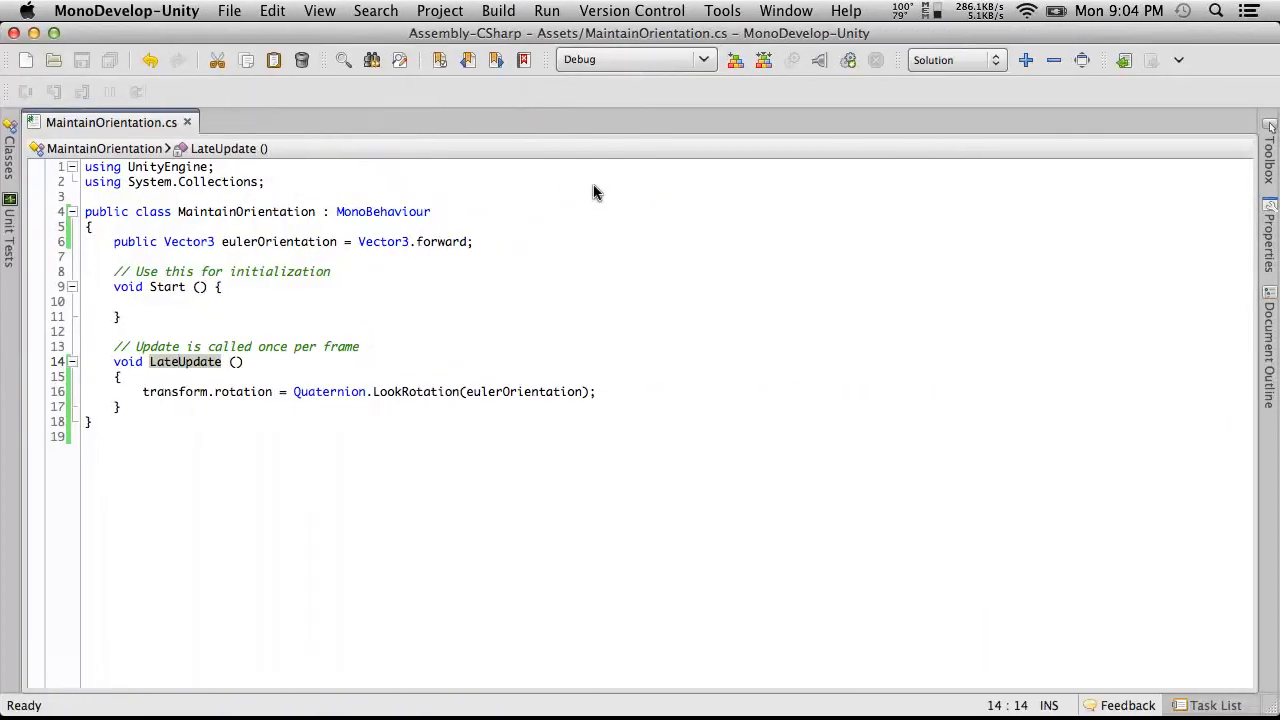
key("super+Tab")
left_click(52, 518)
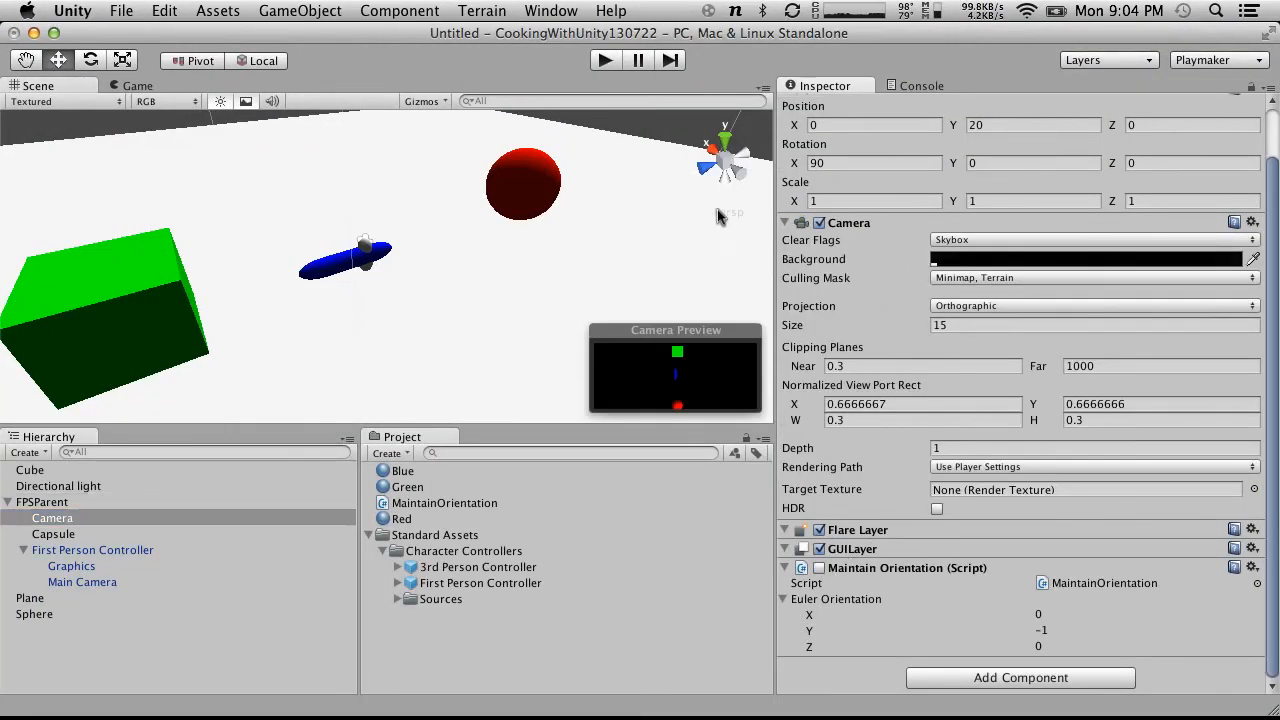
left_click(605, 61)
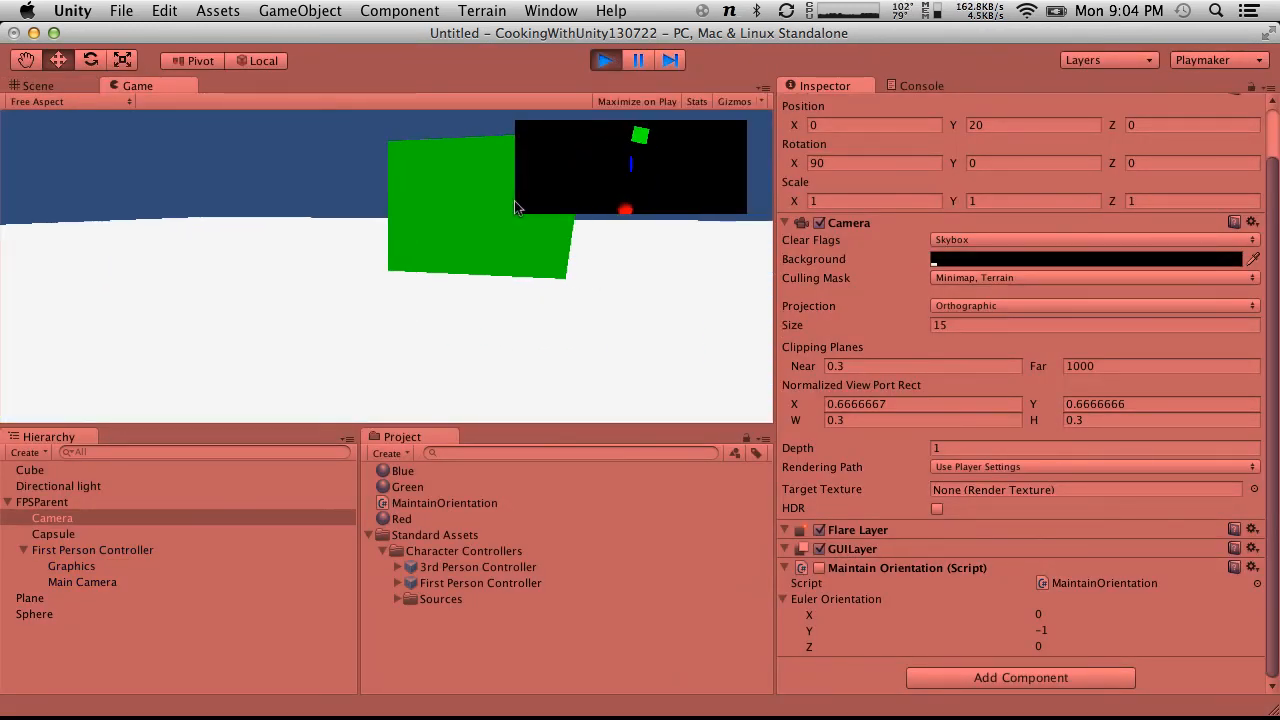
key("s")
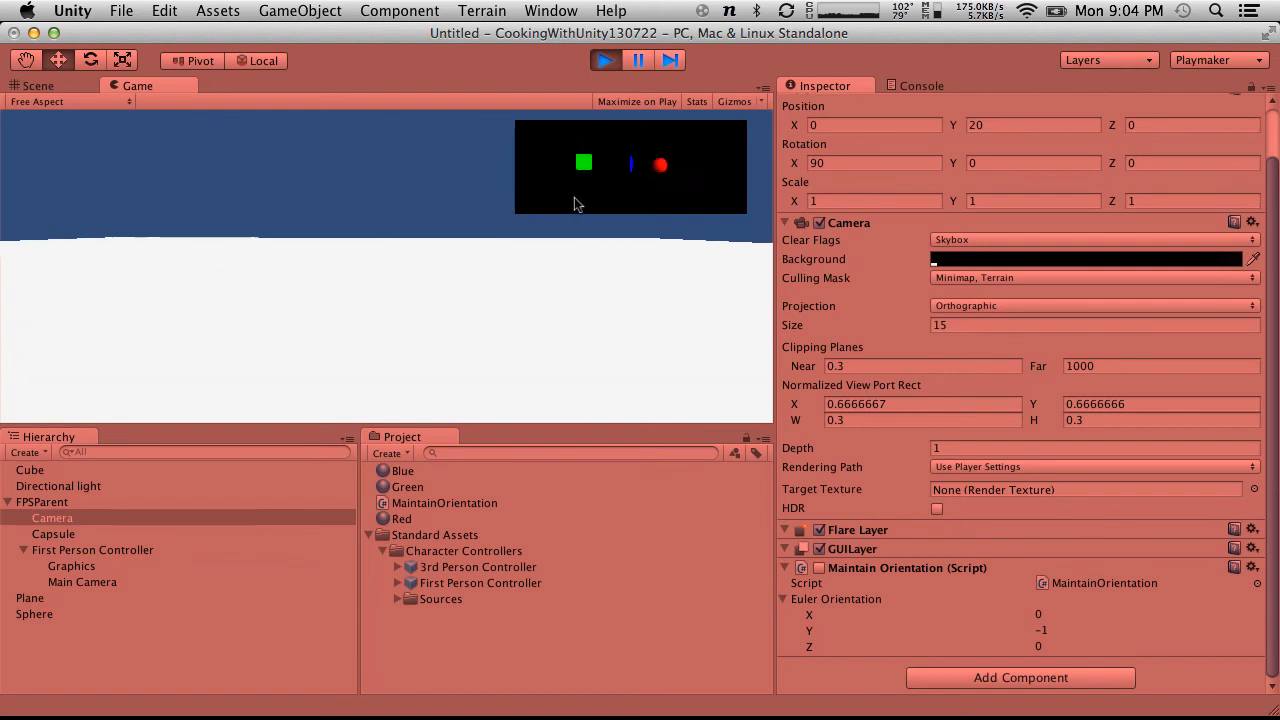
key("a")
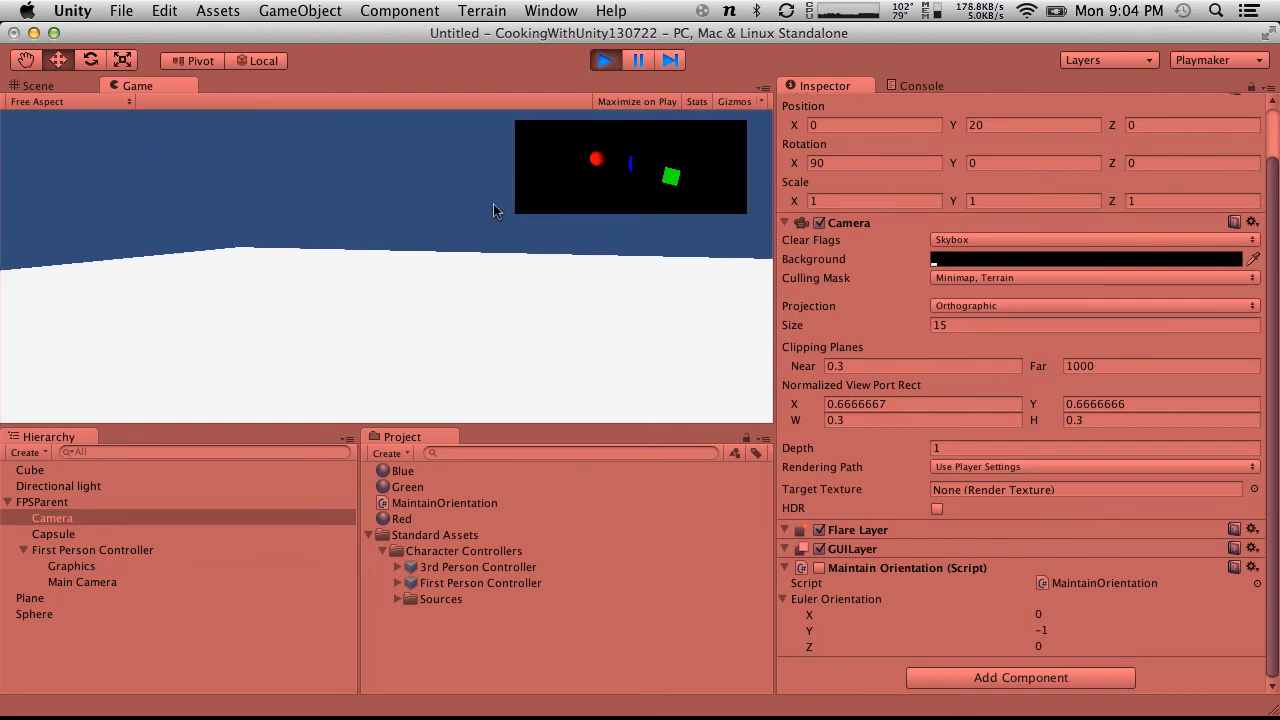
key("super+p")
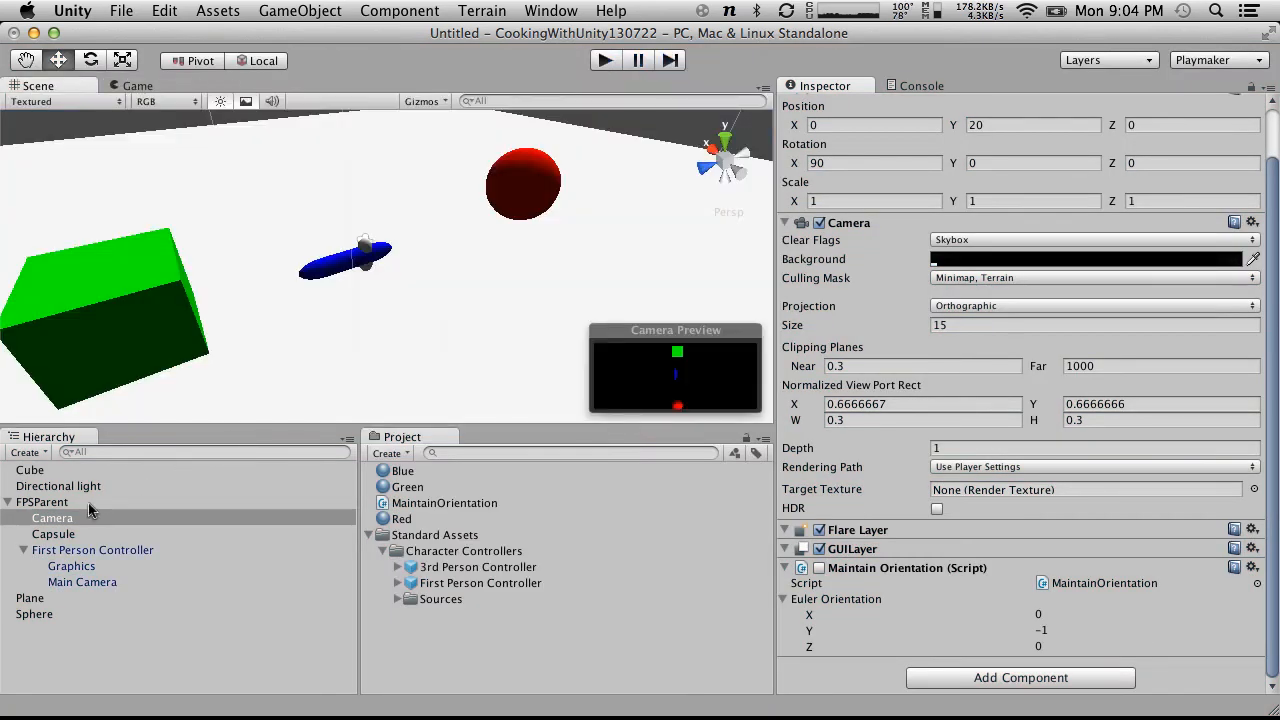
Review the components of Graphics, Main Camera, FPSParent, Capsule and the minimap Camera in the player hierarchy
left_click(79, 551)
left_click(89, 566)
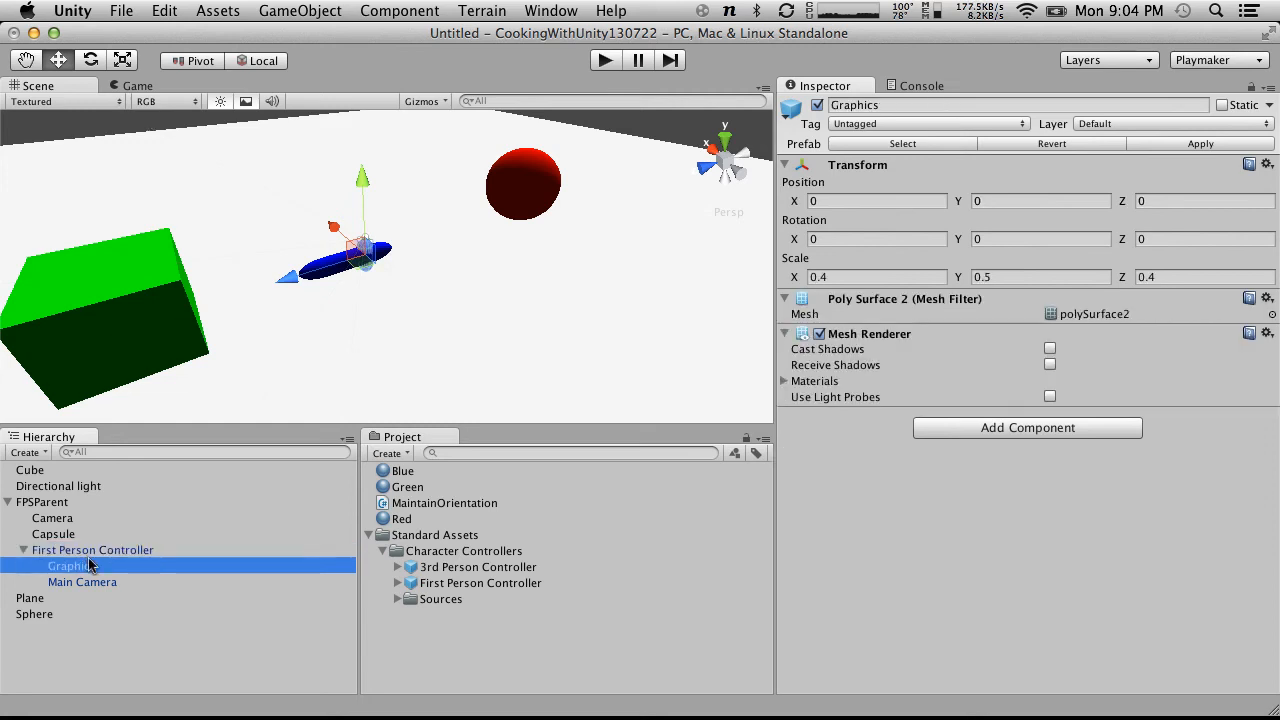
key("Down")
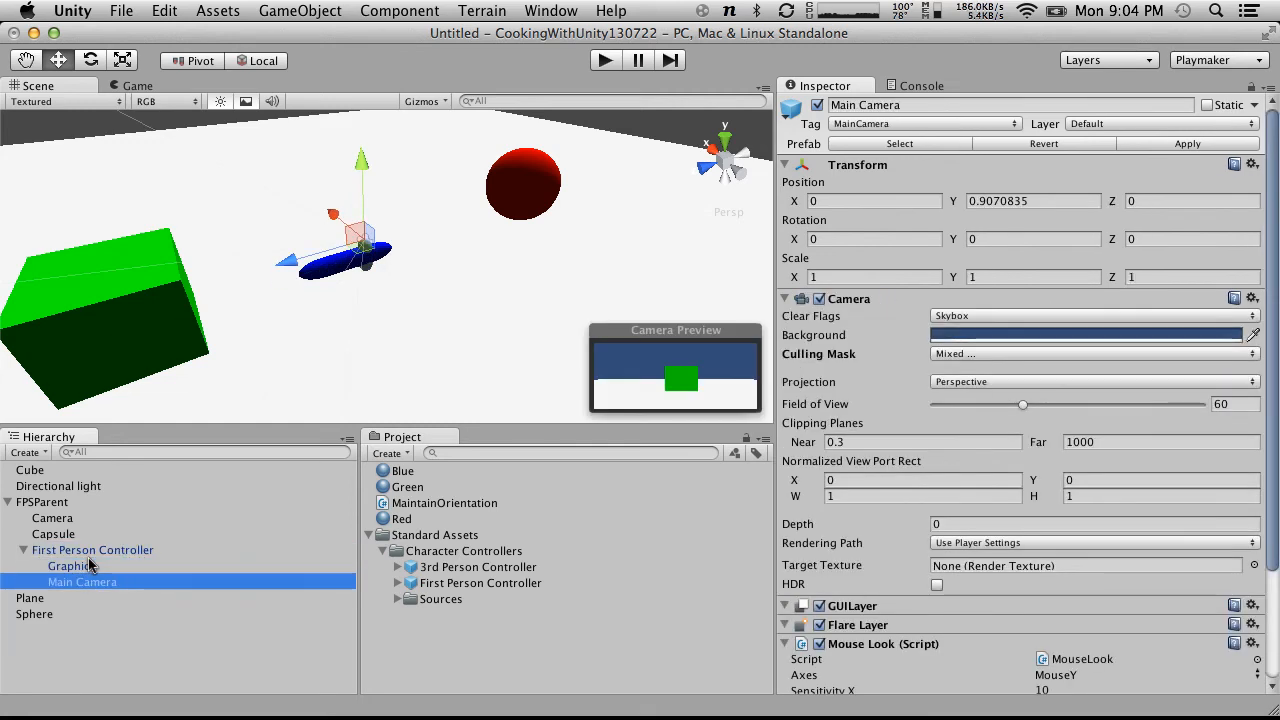
key("Up")
key("Up")
key("Up")
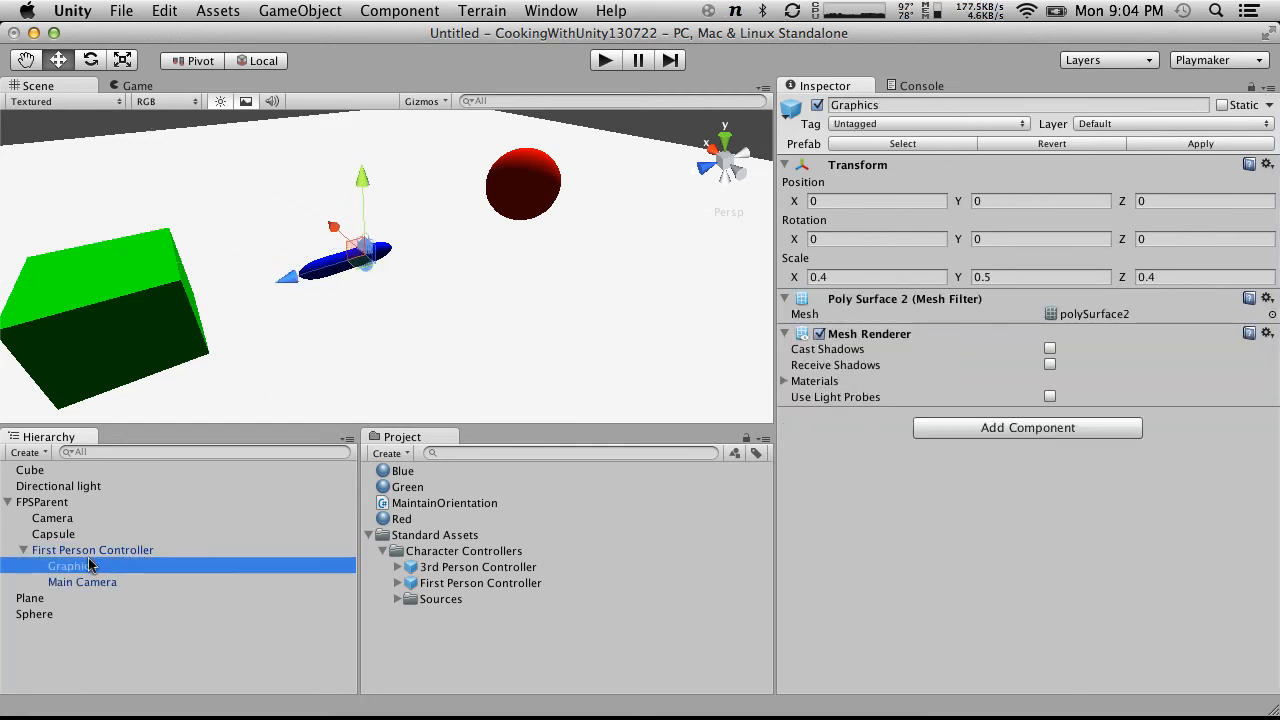
key("Up")
key("Up")
key("Up")
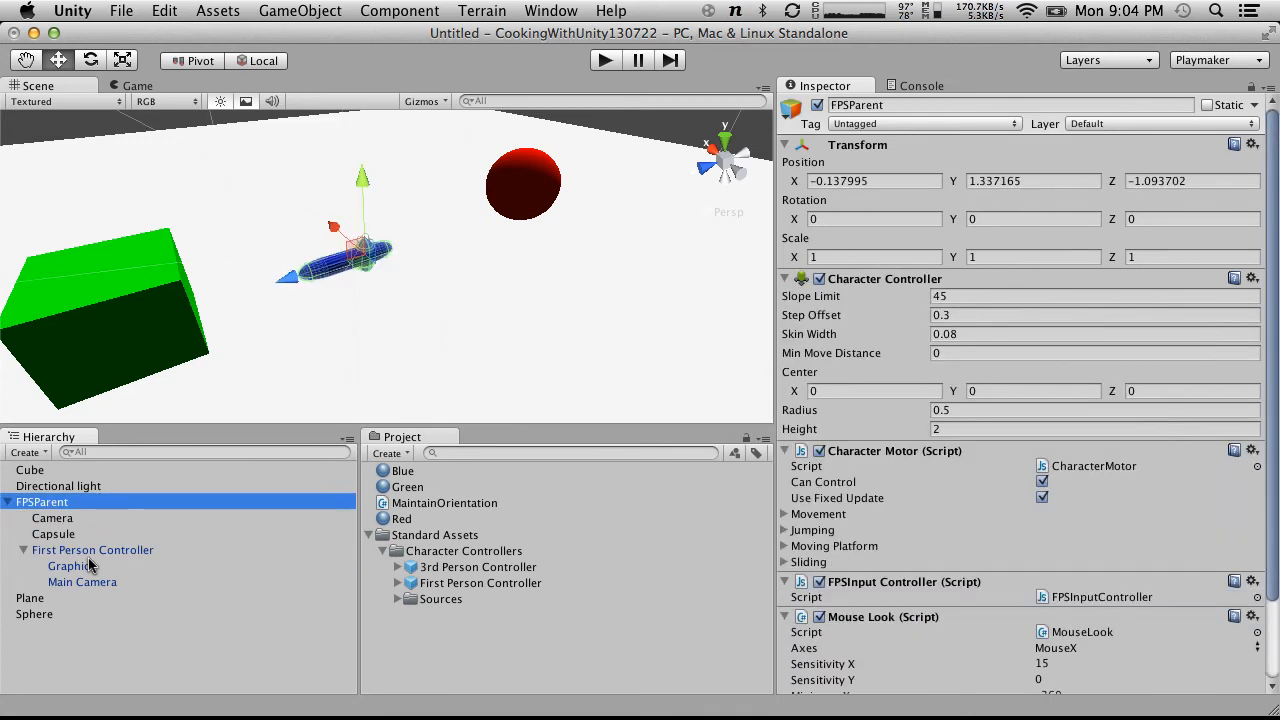
key("Down")
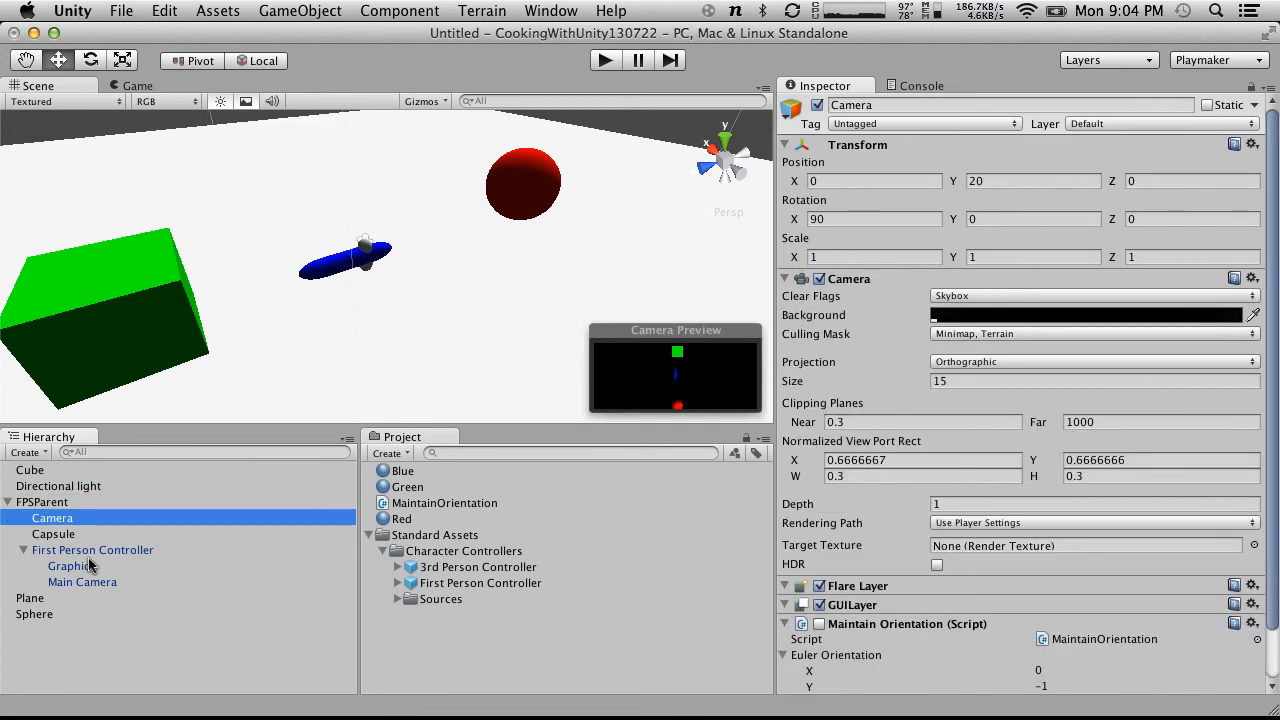
key("Down")
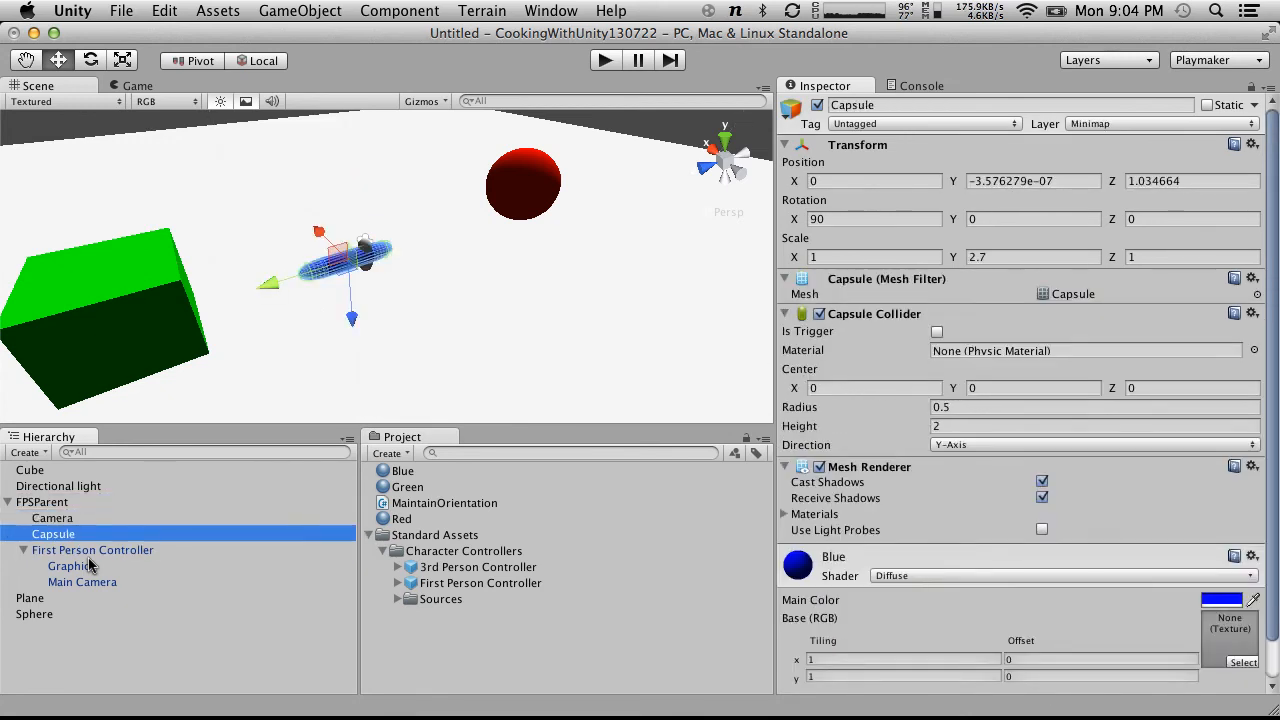
key("Up")
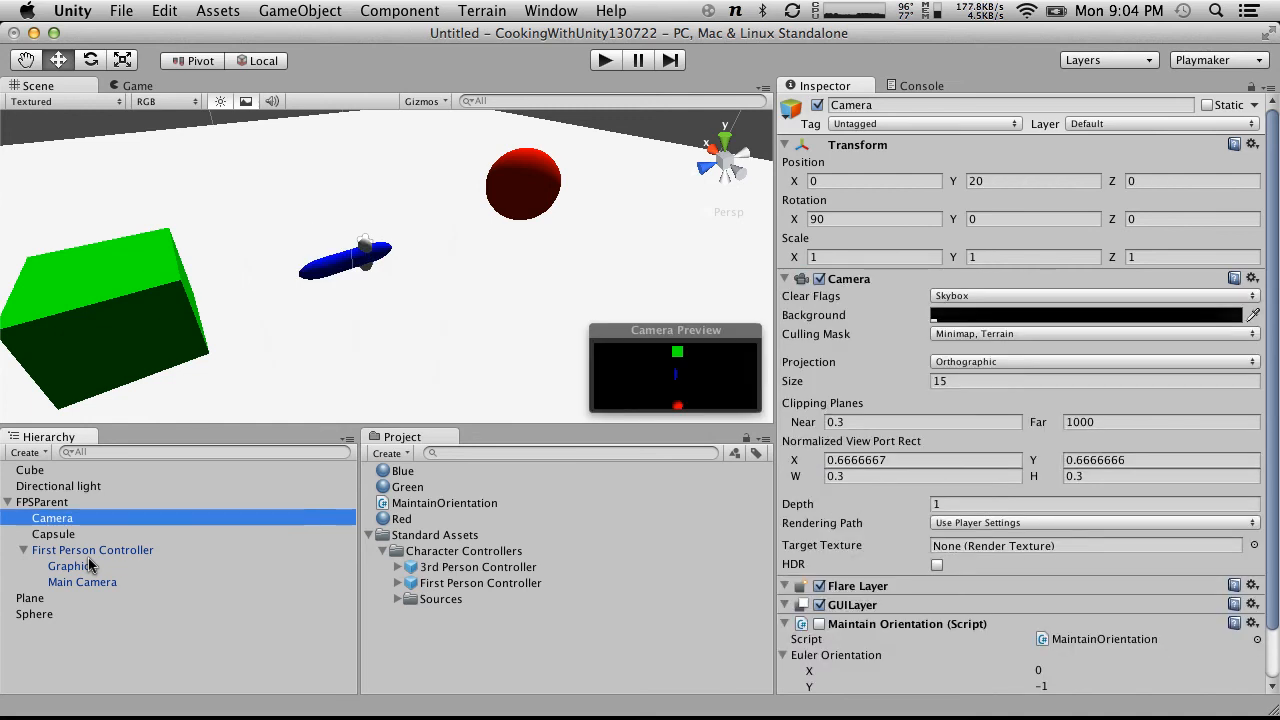
scroll(1039, 443, "down", 2)
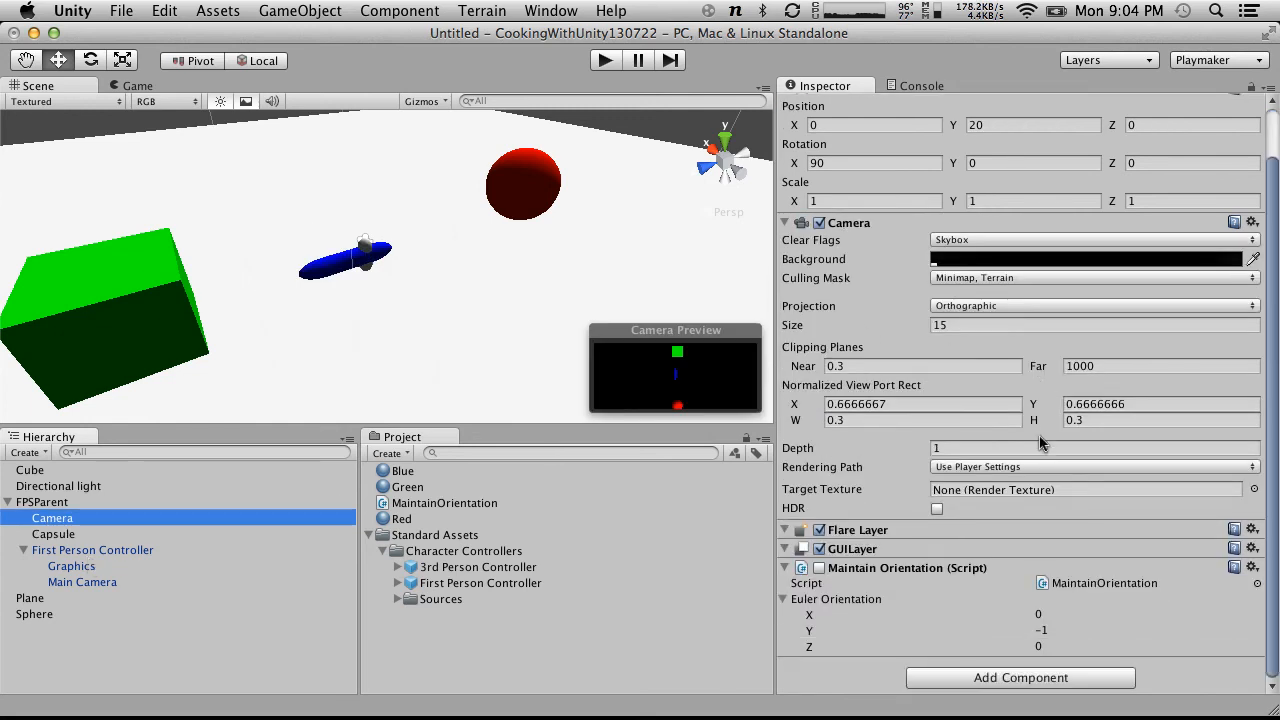
Play-test the scene, walking the player forward and backward near the green cube while watching the minimap
left_click(605, 61)
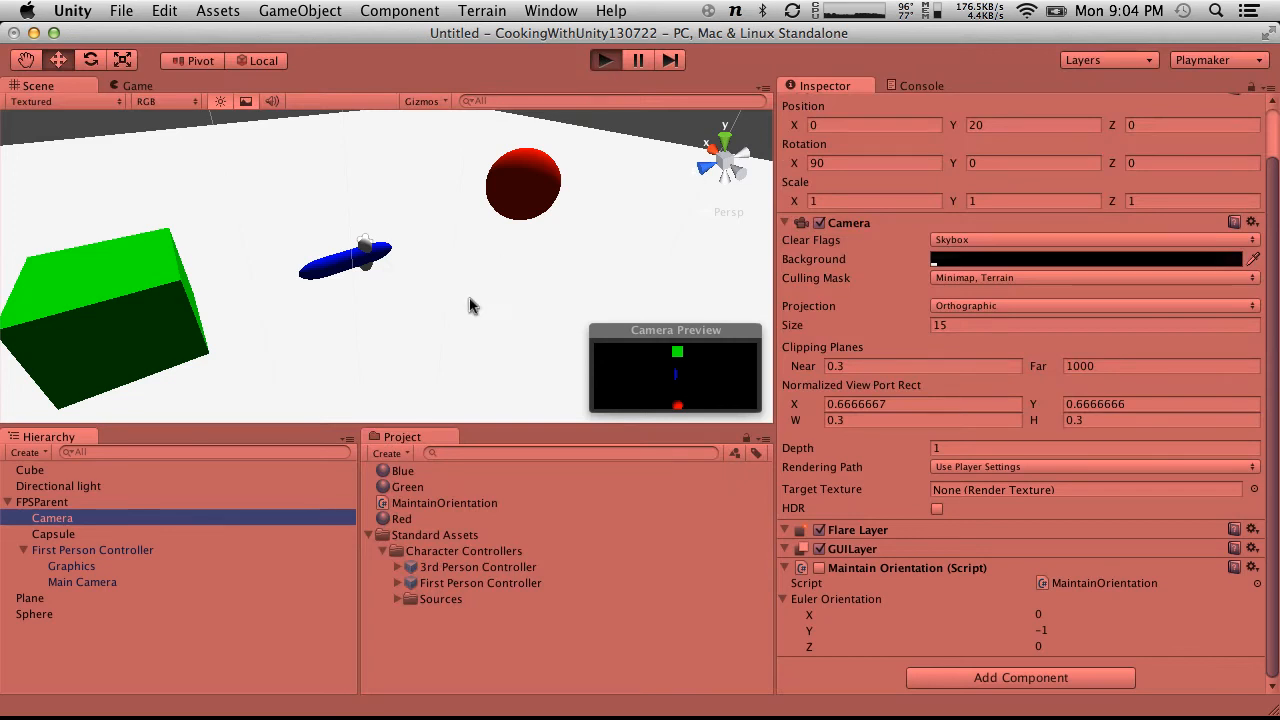
key("w")
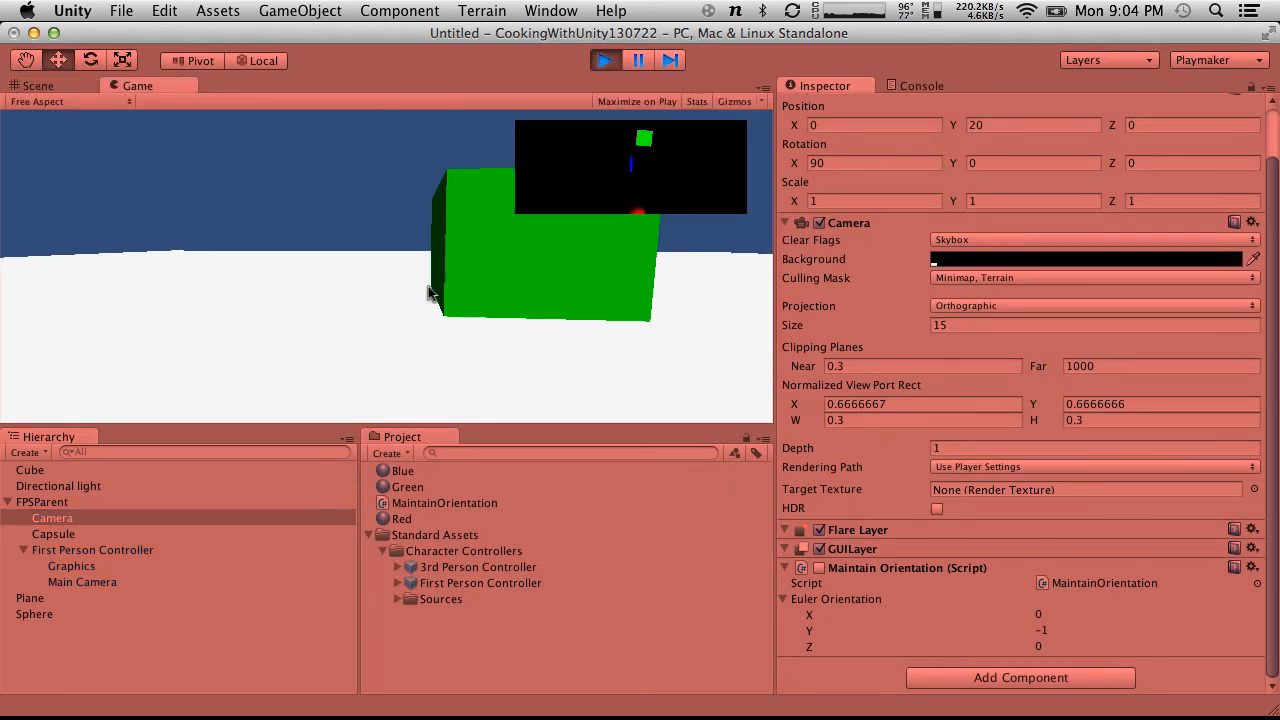
key("w")
key("w")
key("s")
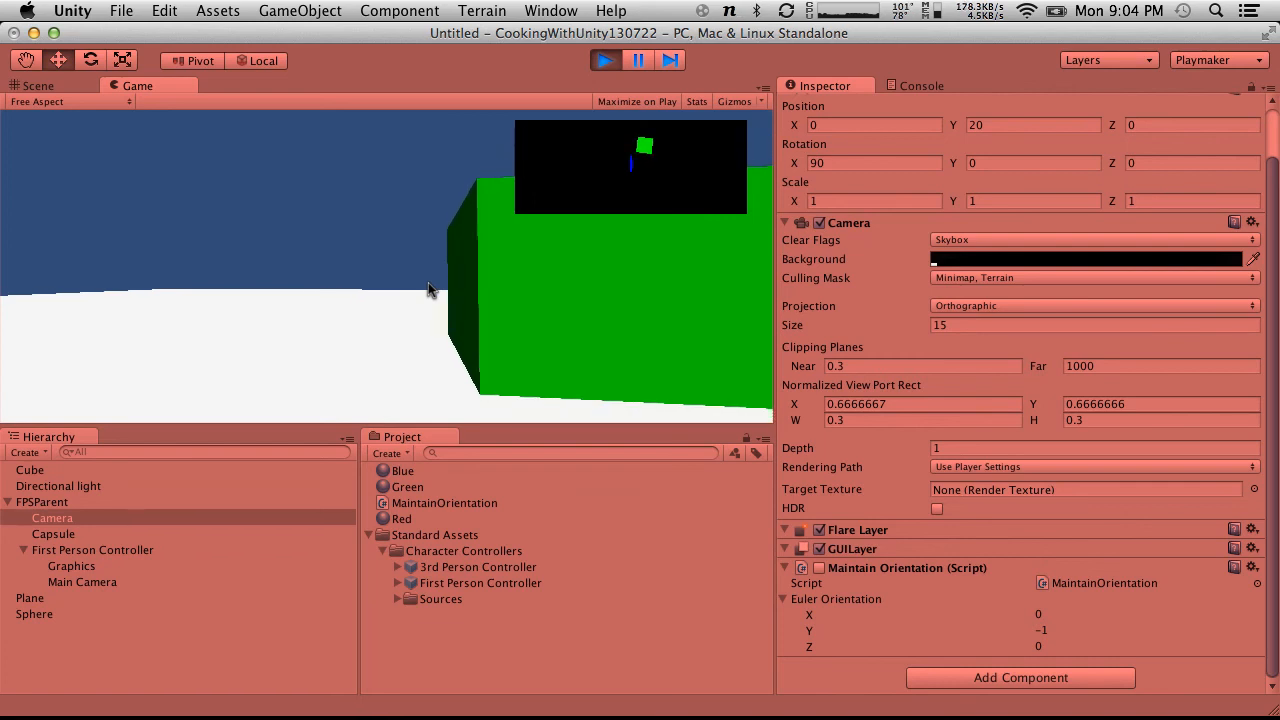
left_click(604, 63)
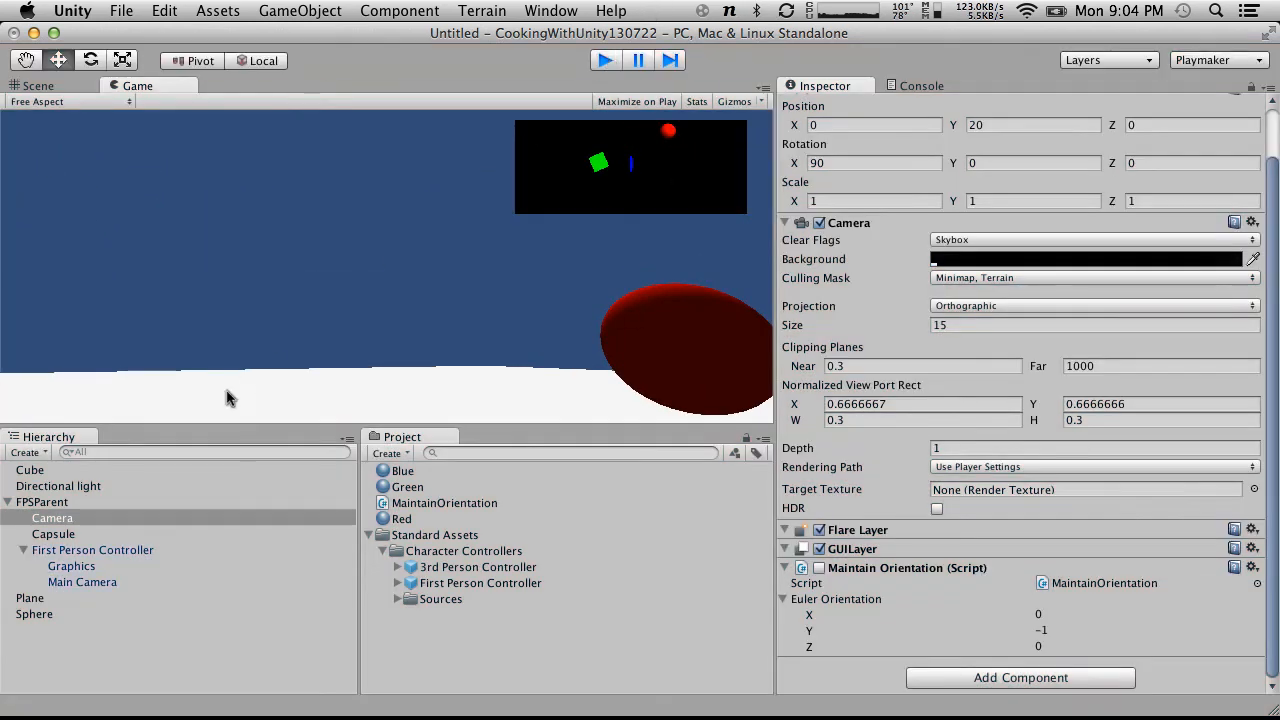
Remove the Capsule Collider component from the player's blue Capsule and play-test the scene
left_click(75, 538)
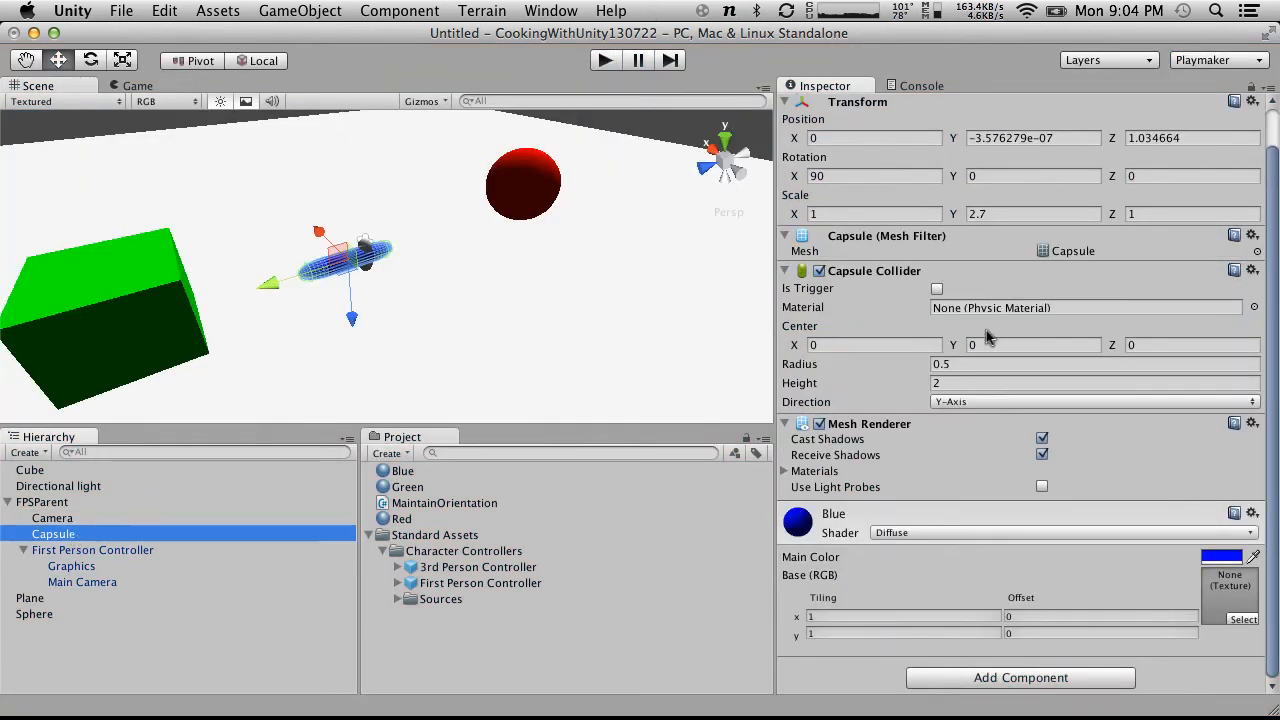
scroll(1229, 200, "up", 2)
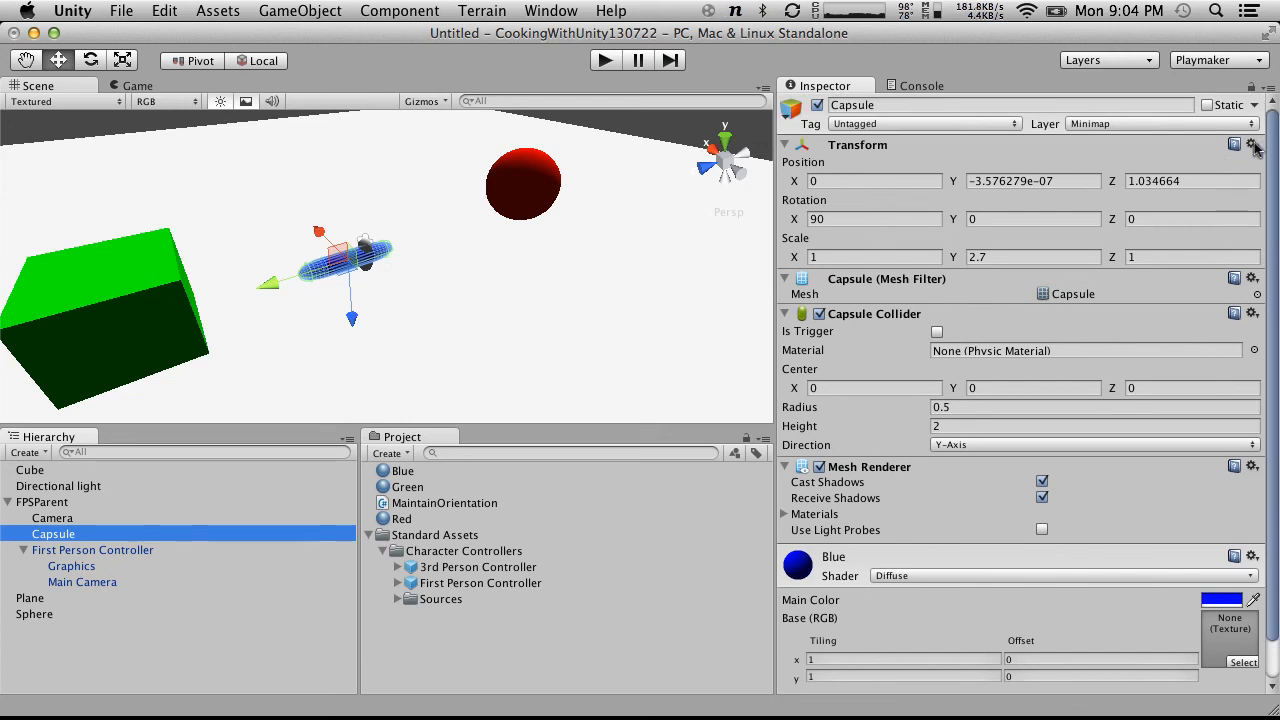
left_click(1251, 314)
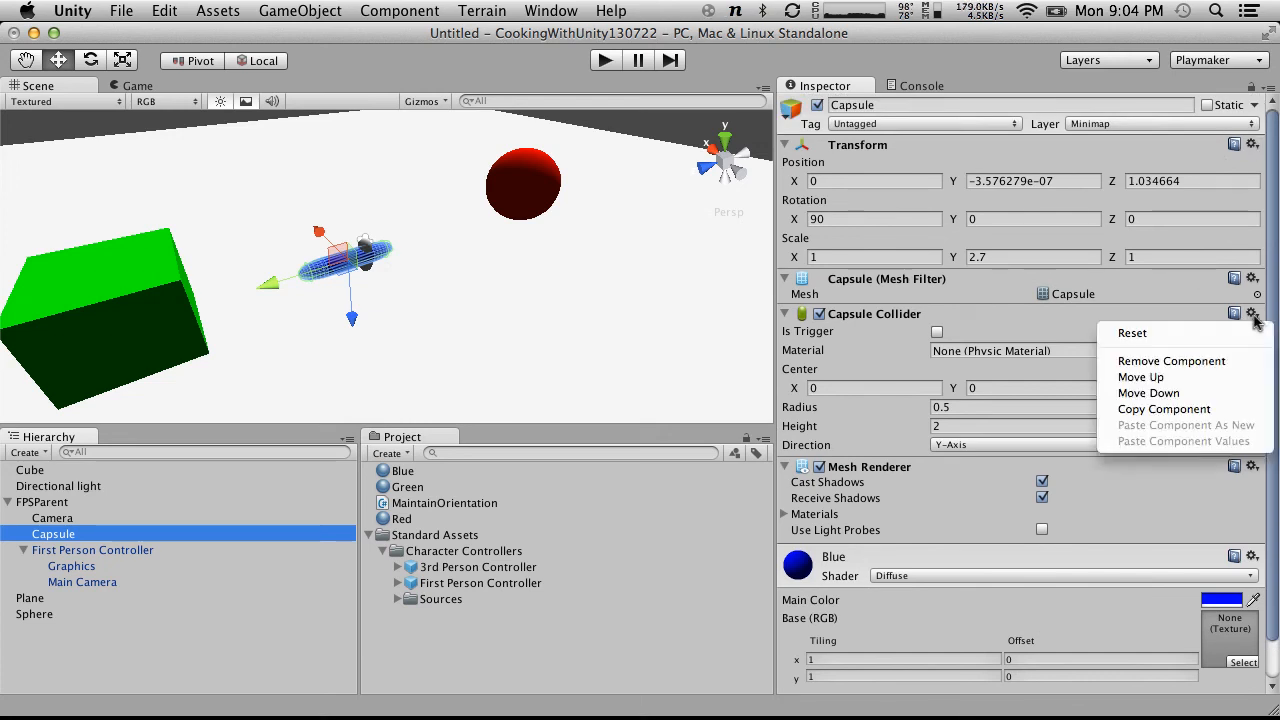
left_click(1200, 360)
left_click(605, 60)
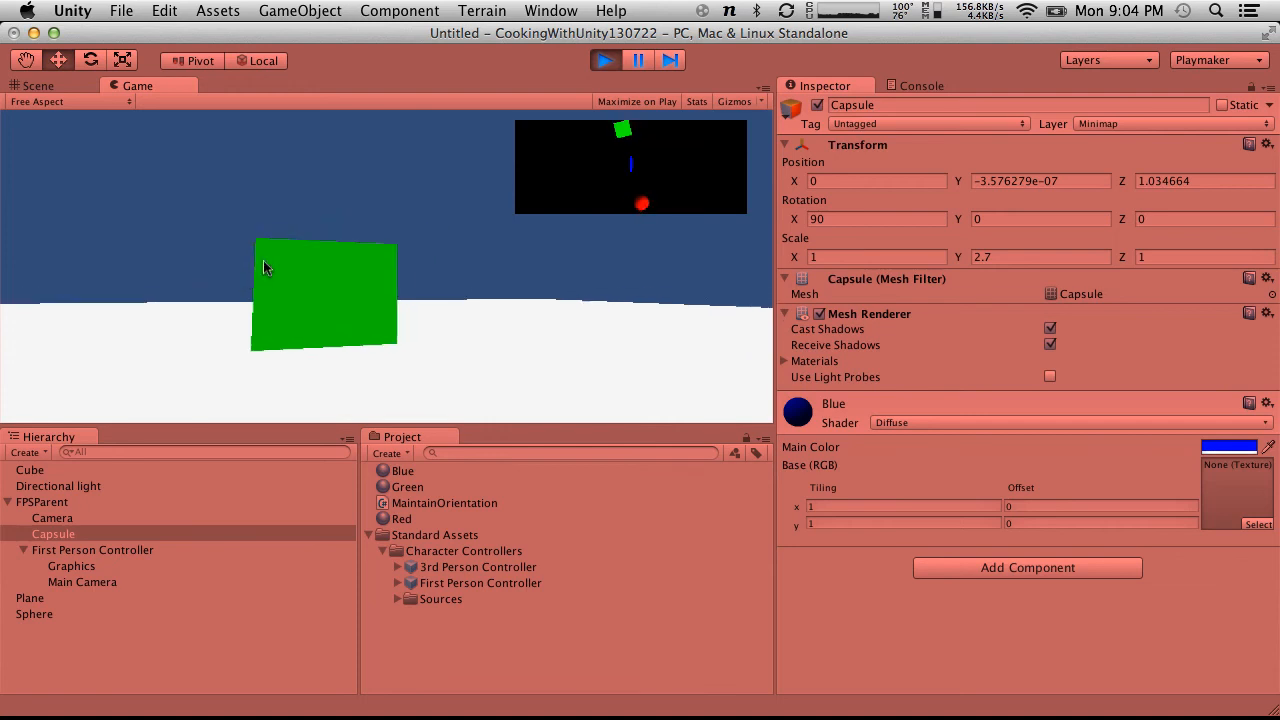
left_click(605, 60)
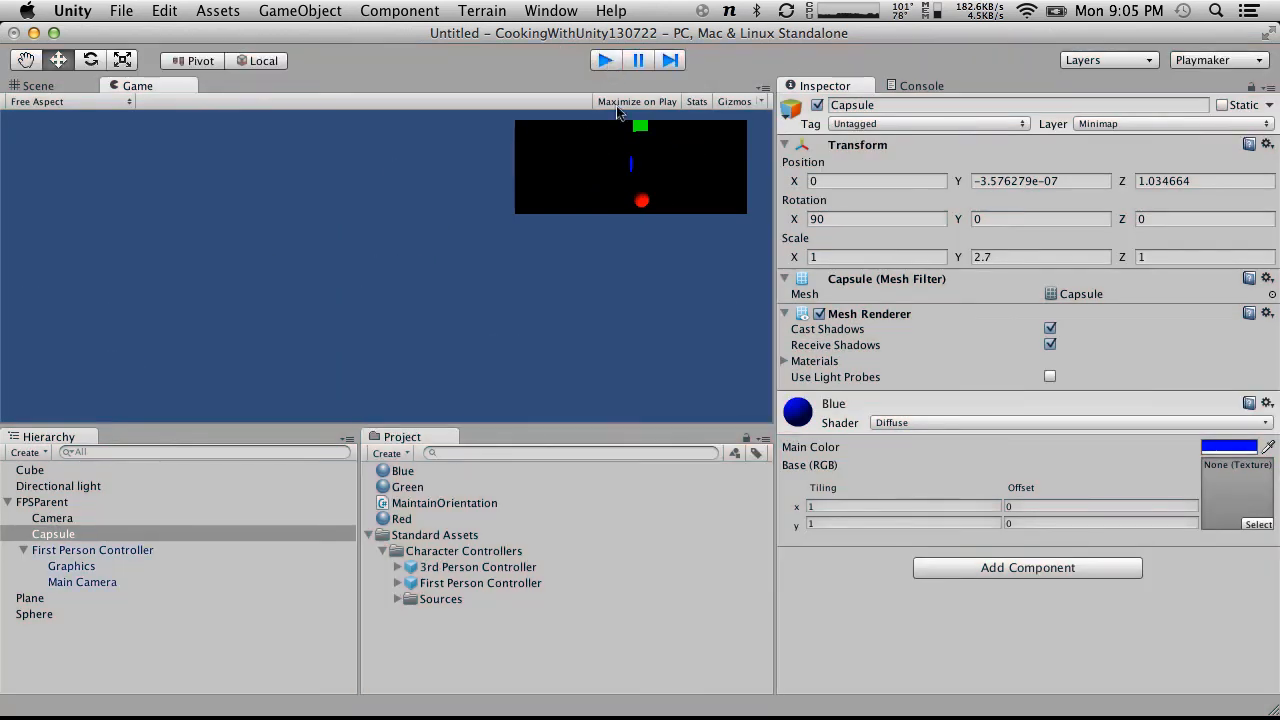
Check the MaintainOrientation script again and review the components of FPSParent and its Capsule in Unity
key("super+Tab")
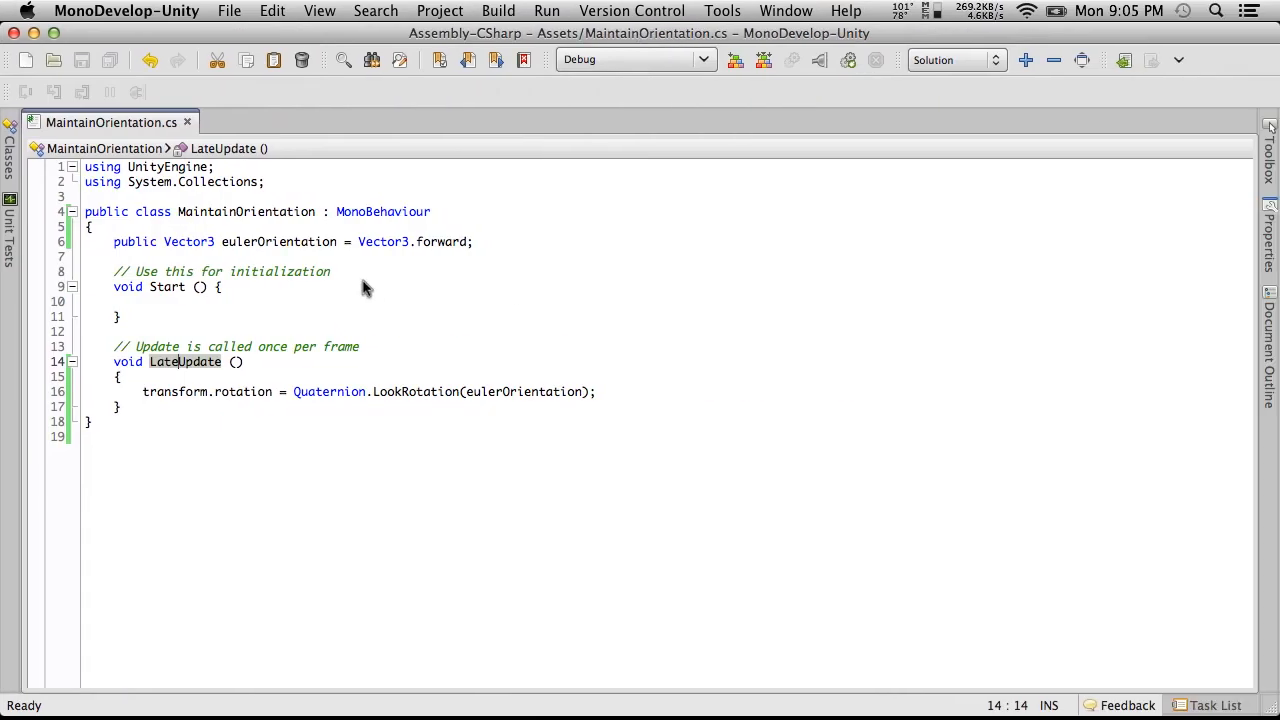
key("super+Tab")
left_click(55, 503)
left_click(55, 534)
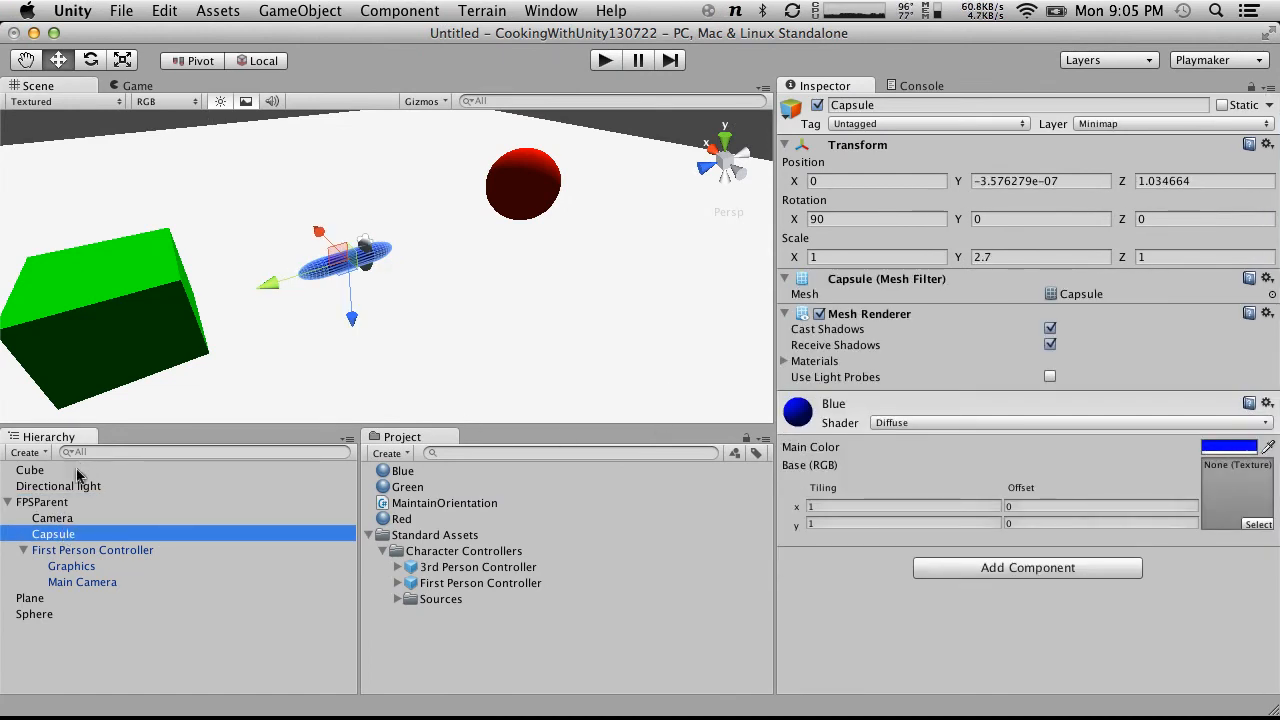
left_click(62, 503)
scroll(1080, 470, "down", 3)
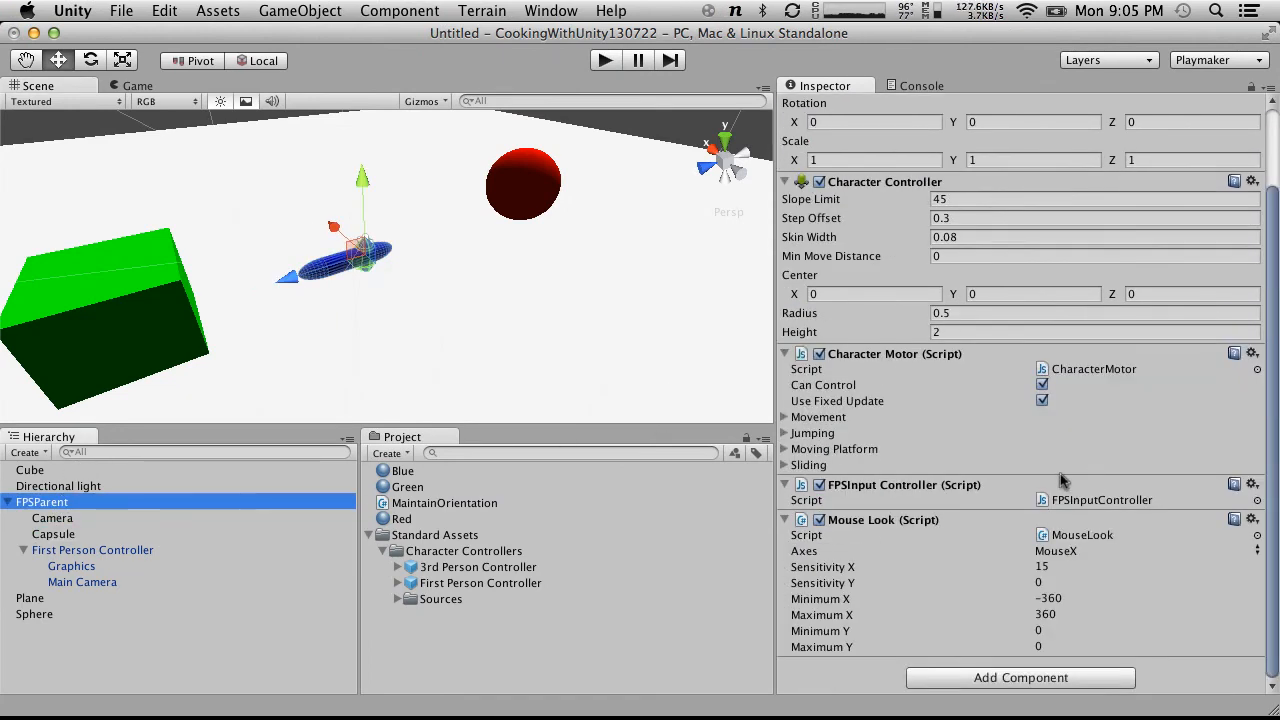
left_click(57, 533)
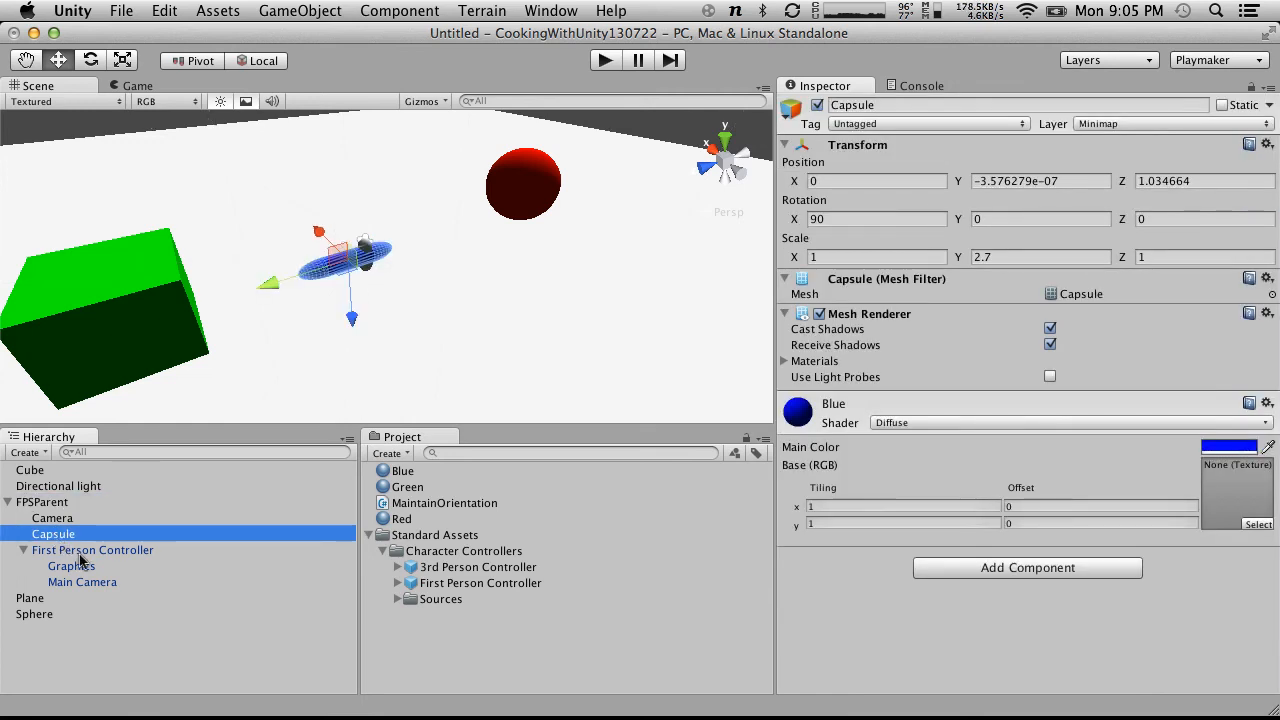
Enable the Maintain Orientation script on the minimap Camera and play-test the minimap
left_click(90, 519)
scroll(1010, 578, "down", 2)
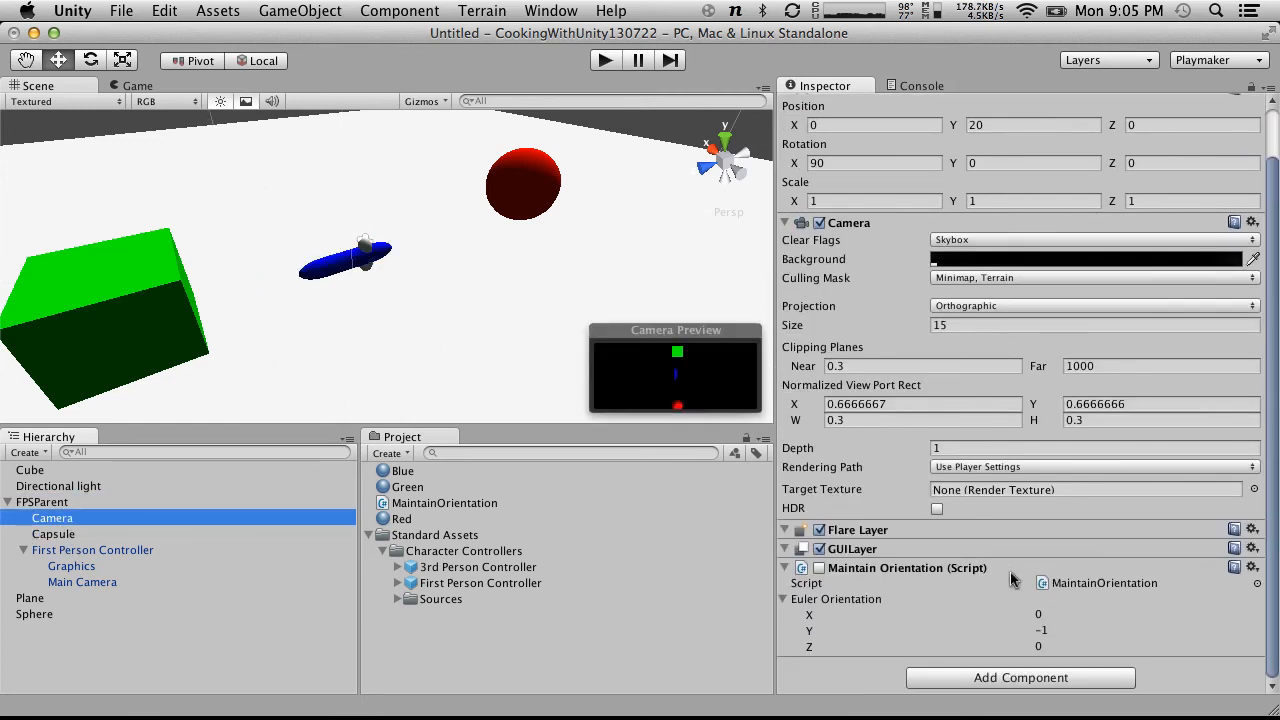
left_click(819, 567)
left_click(605, 61)
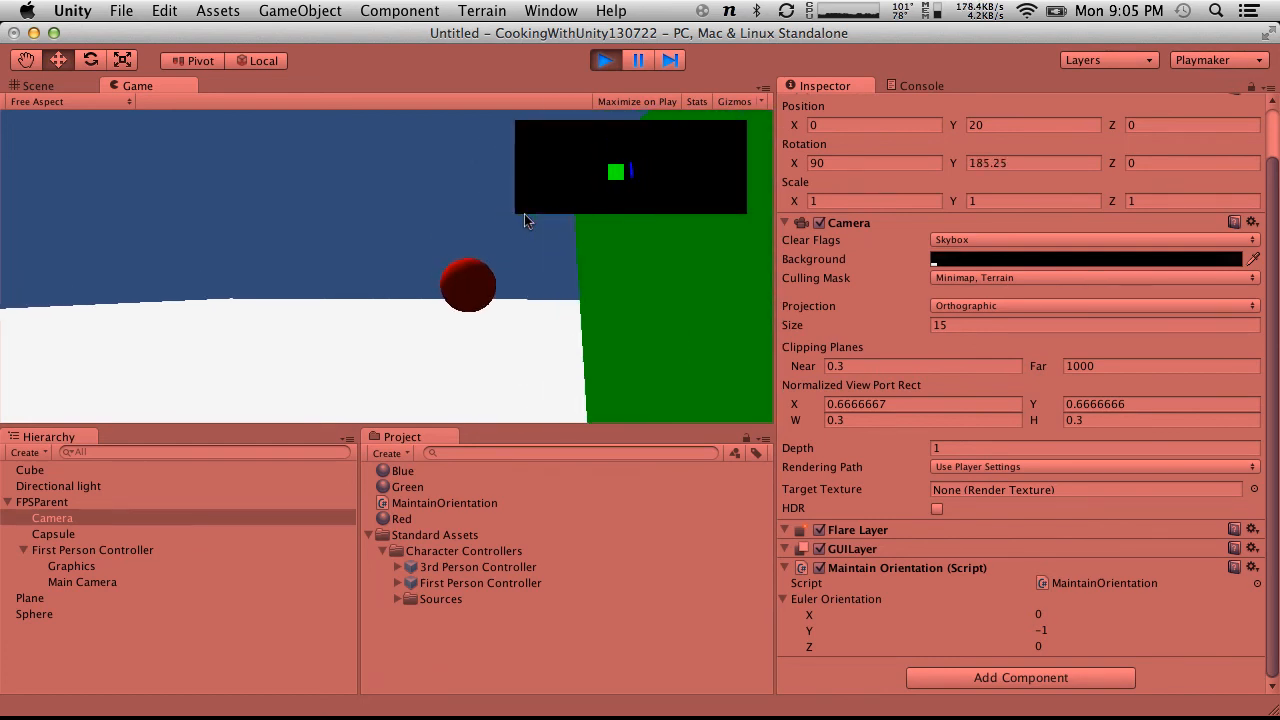
Play-test walking and turning the player around the green cube and red sphere while watching the minimap, and stop play mode
key("w")
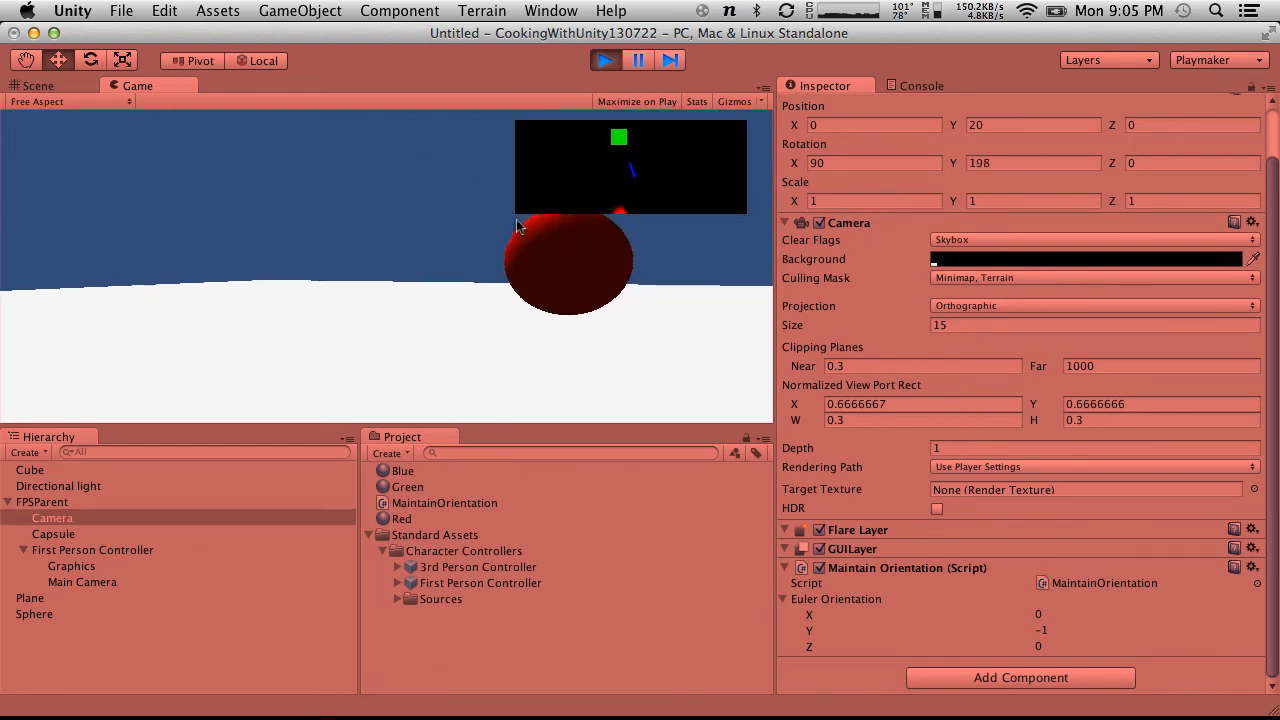
key("w")
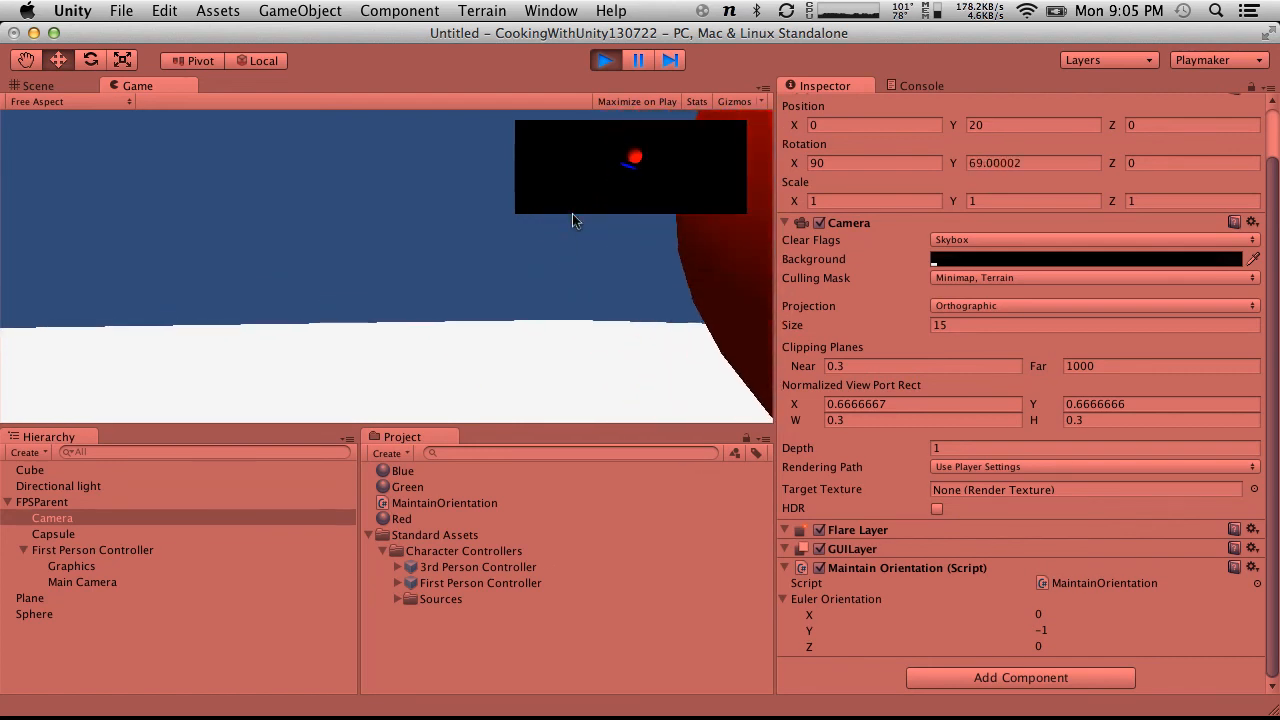
key("w")
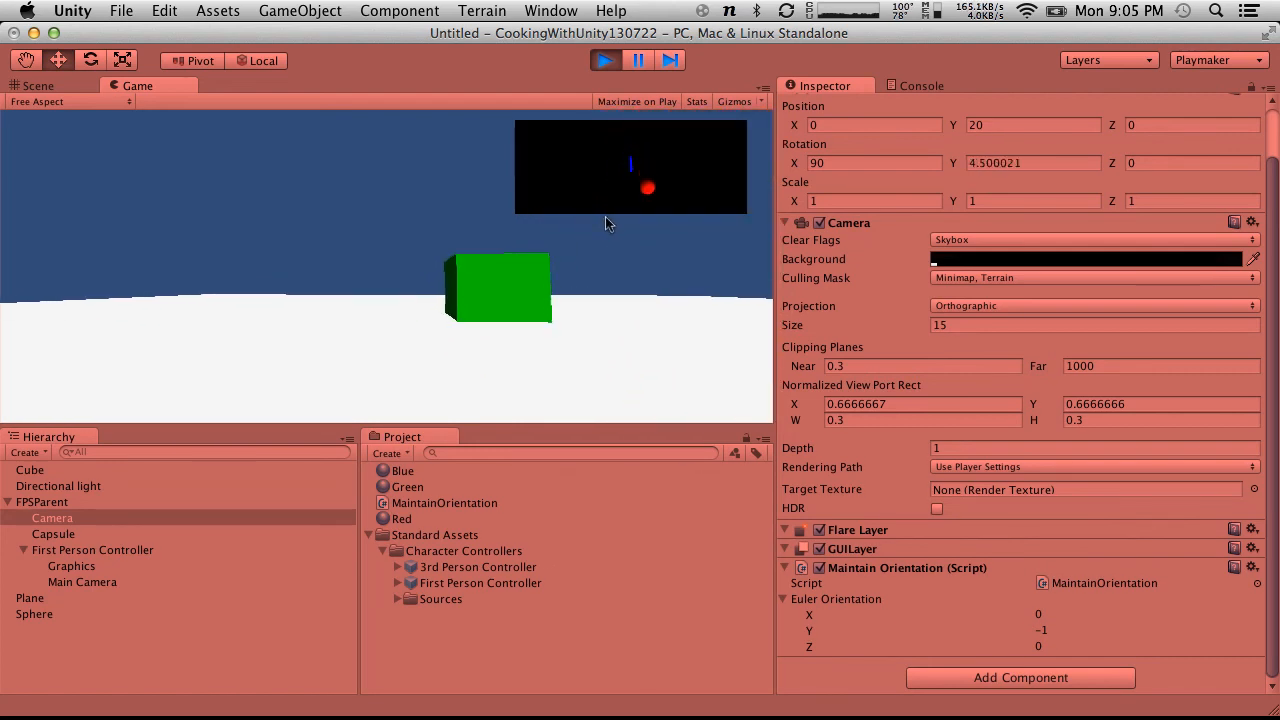
key("w")
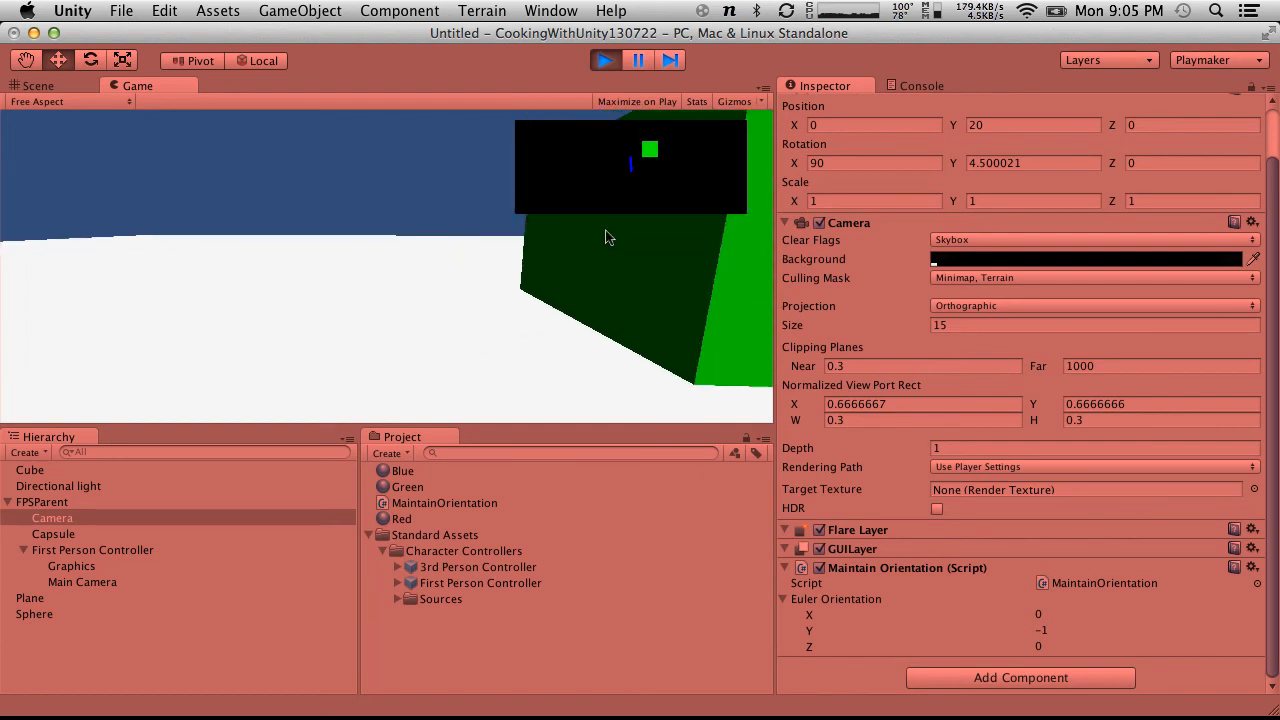
key("w")
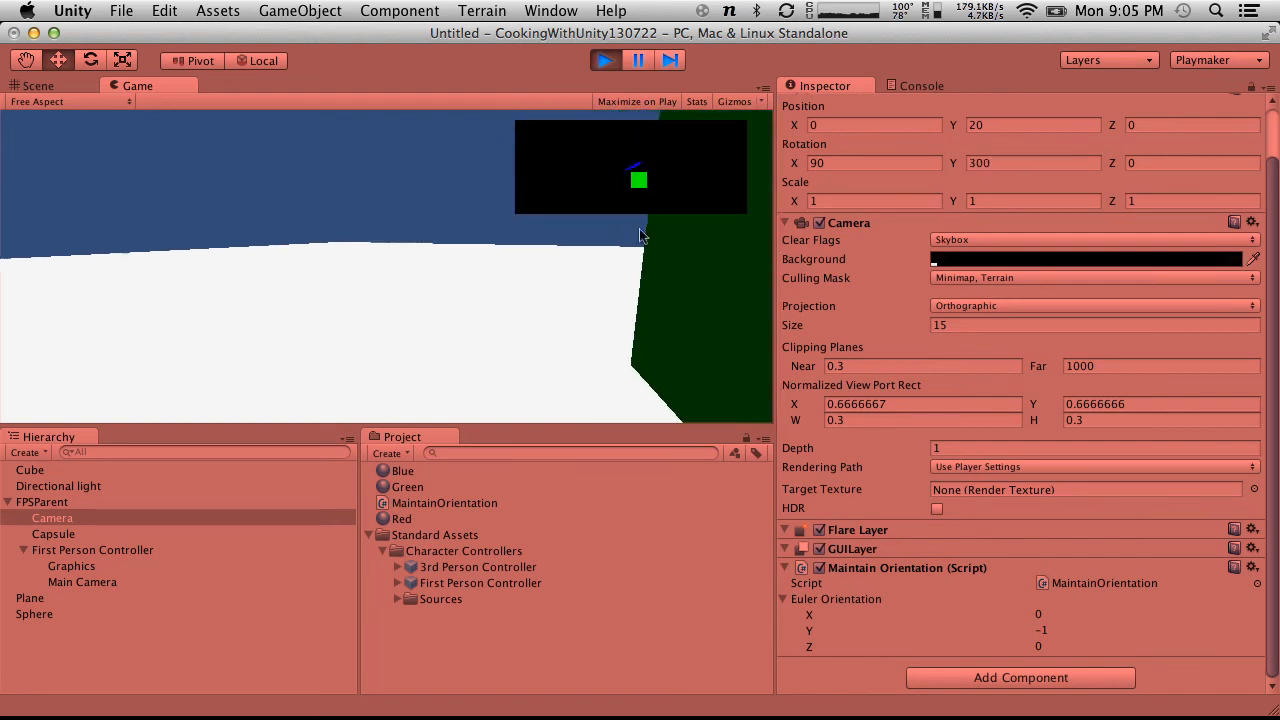
key("w")
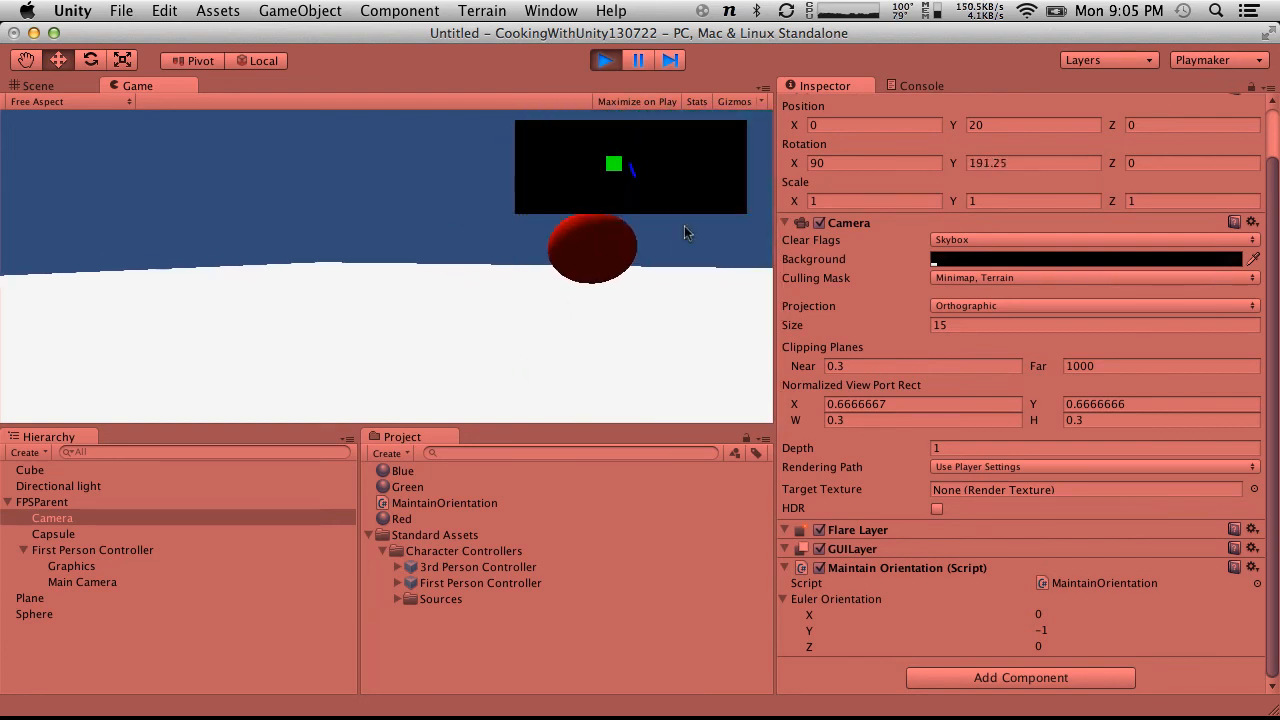
key("w")
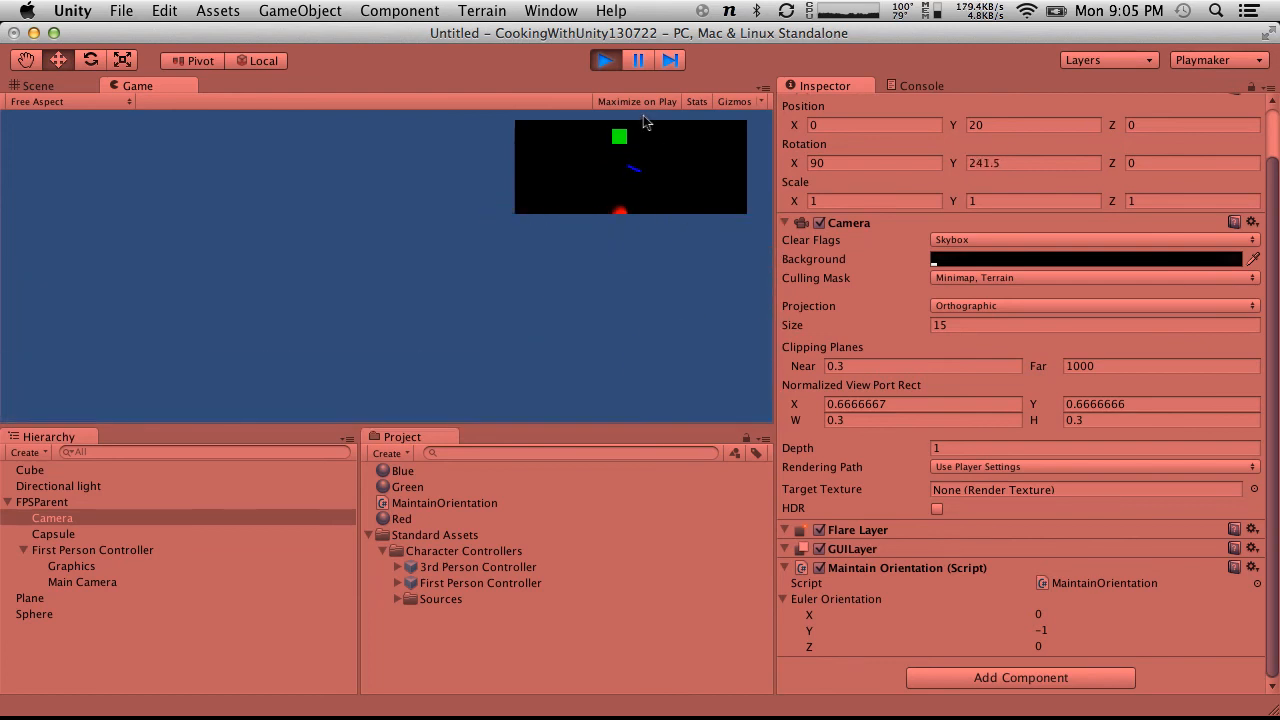
left_click(606, 62)
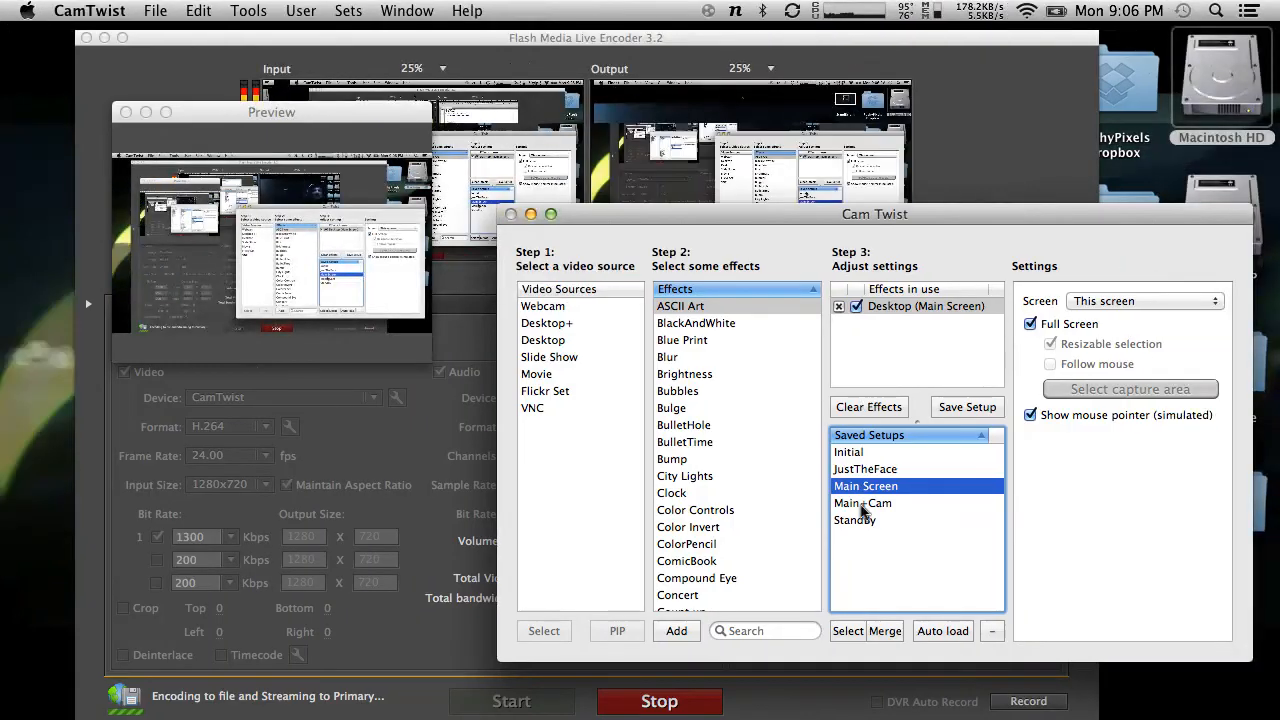
Switch to CamTwist and load the saved setup Main+Cam
double_click(861, 505)
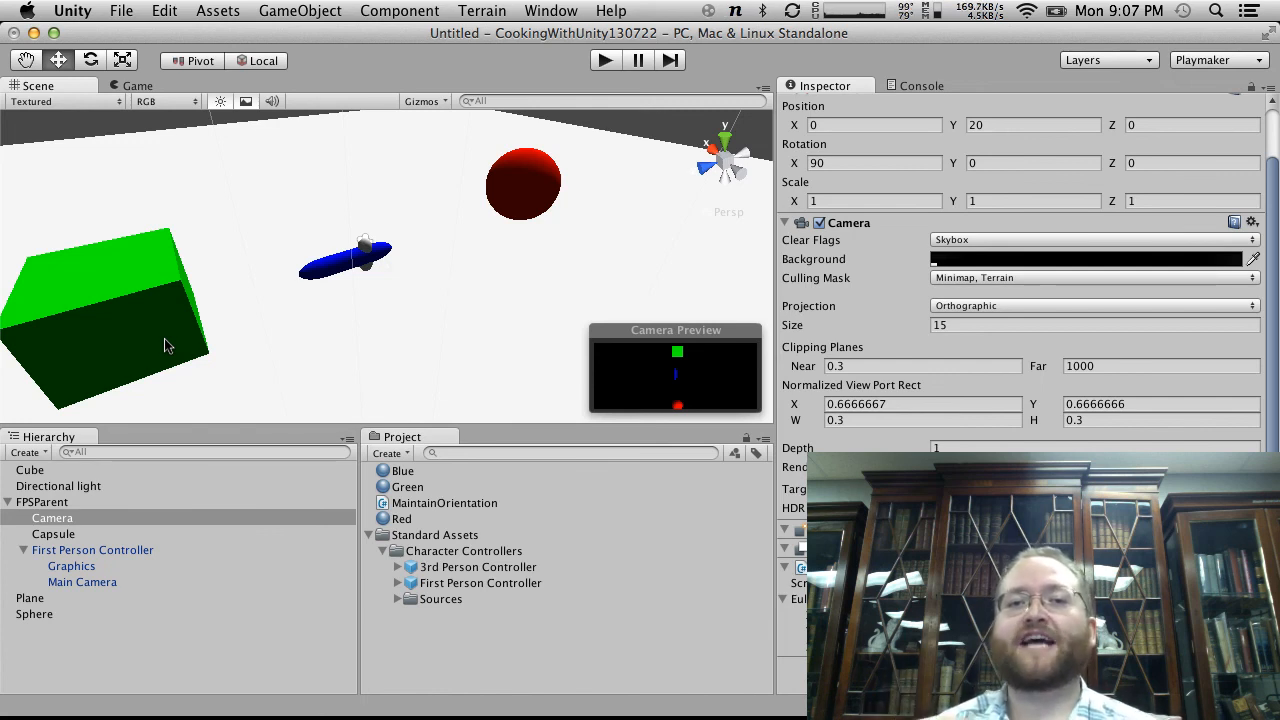
Switch from Unity to the desktop with the streaming tools and bring the Flash Media Live Encoder window to the front
key("ctrl+Right")
key("ctrl+Right")
key("ctrl+Right")
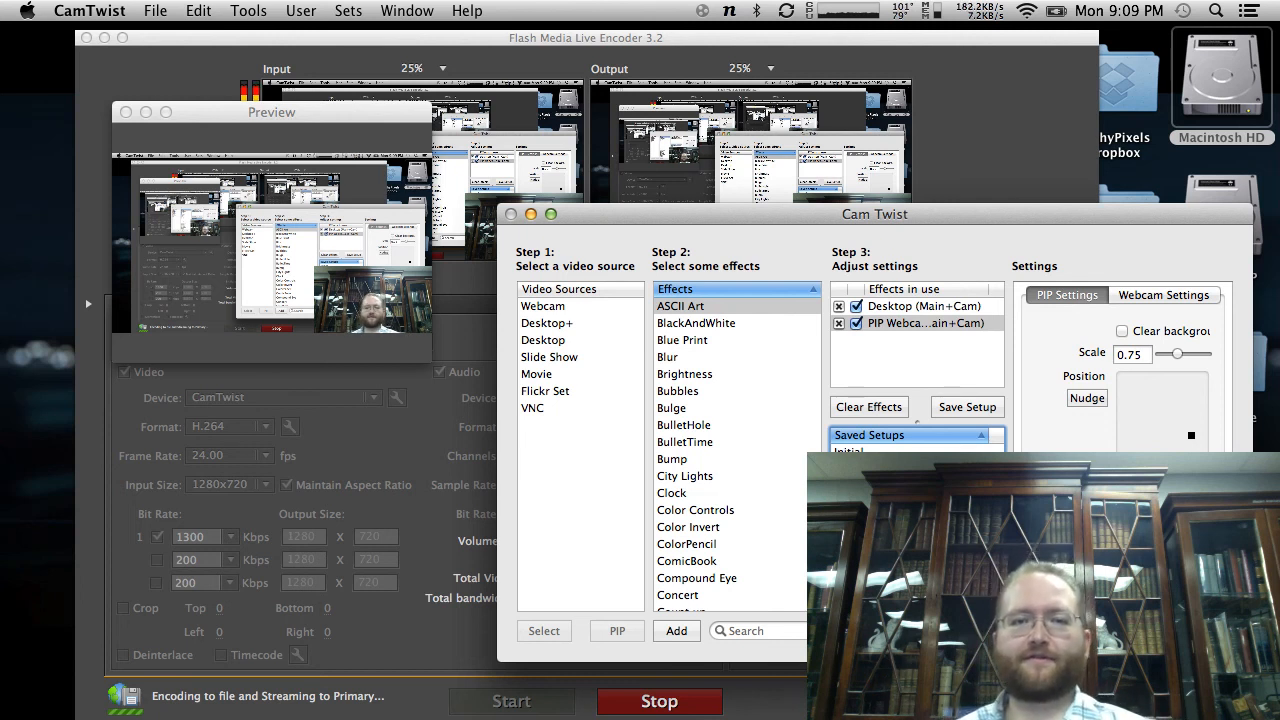
left_click(1015, 113)
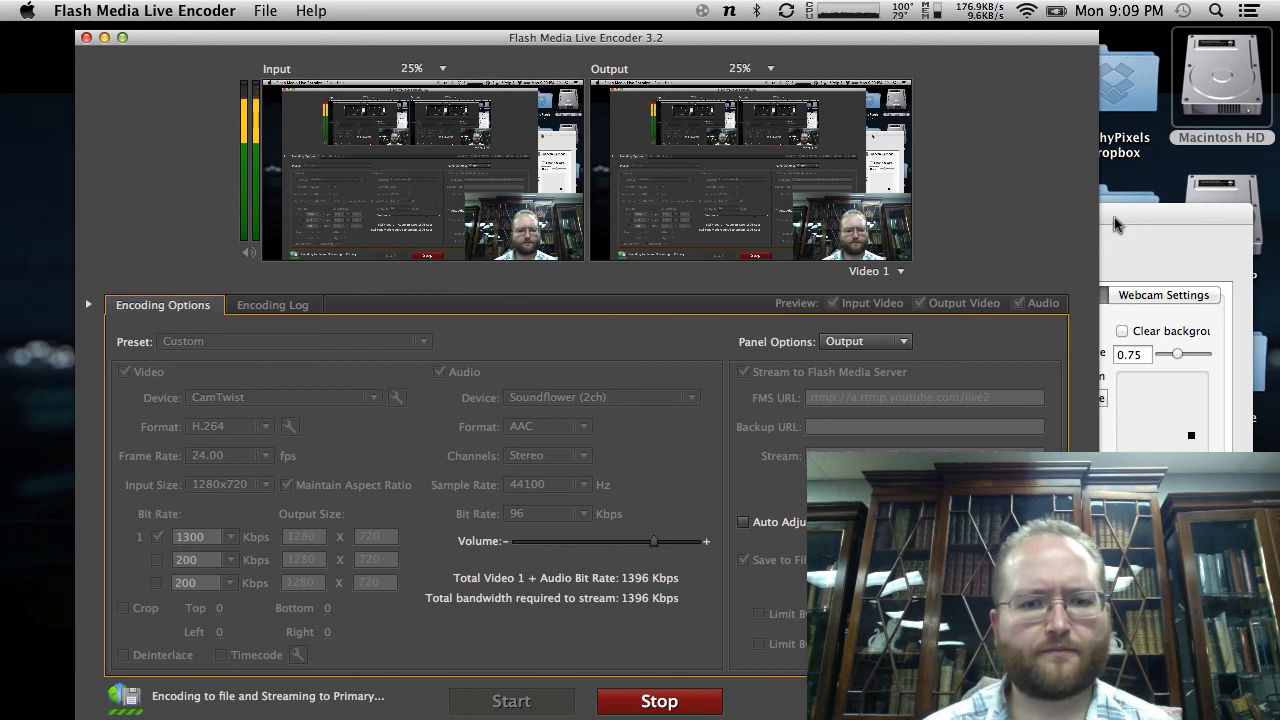
left_click(1170, 234)
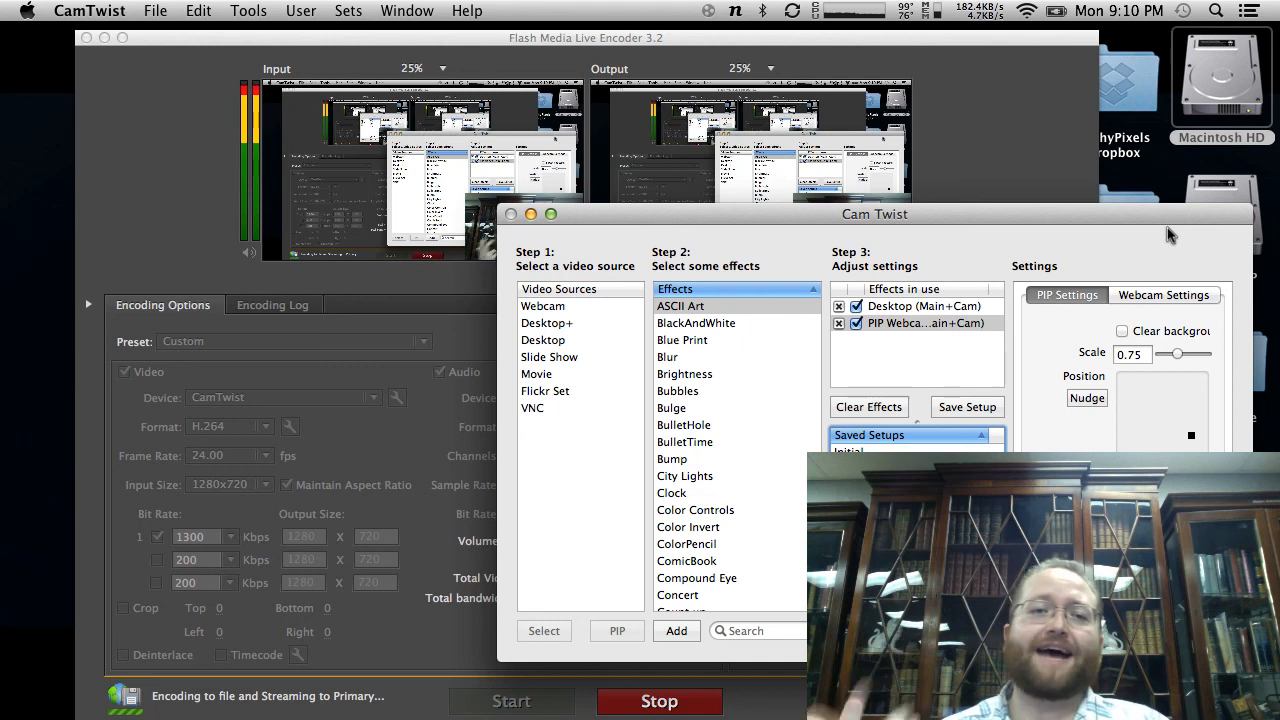
left_click(1052, 108)
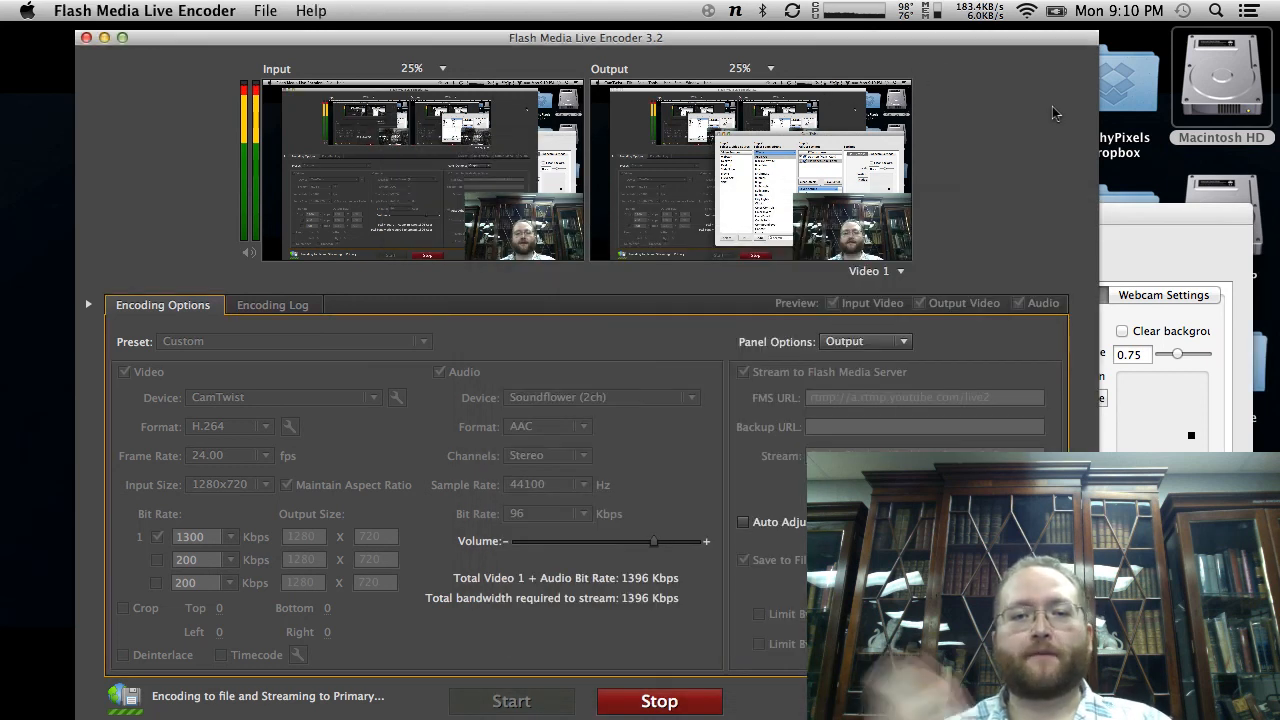